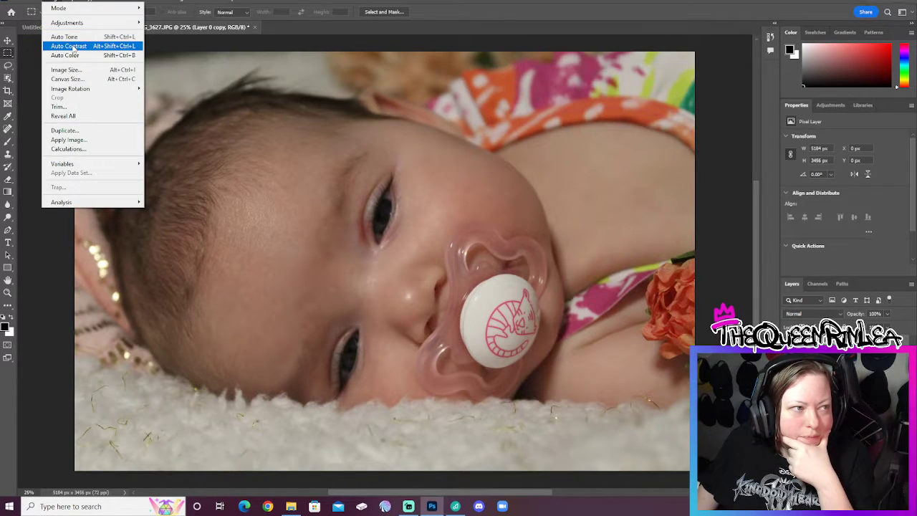
Apply Auto Contrast to the duplicated photo layer.
left_click(72, 44)
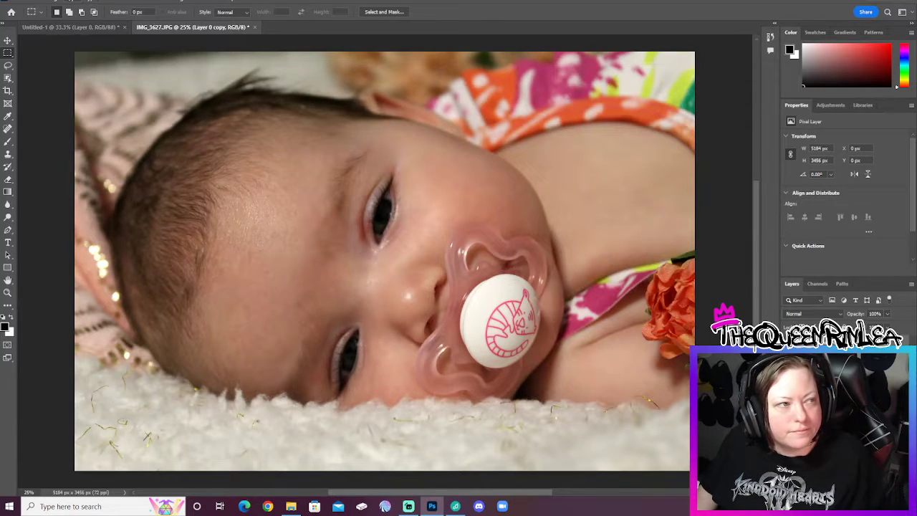
left_click(61, 0)
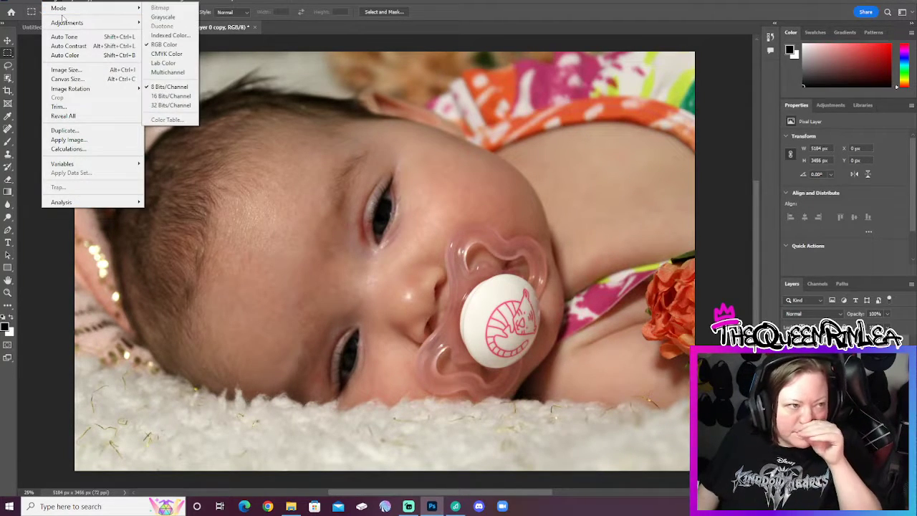
mouse_move(86, 22)
left_click(159, 24)
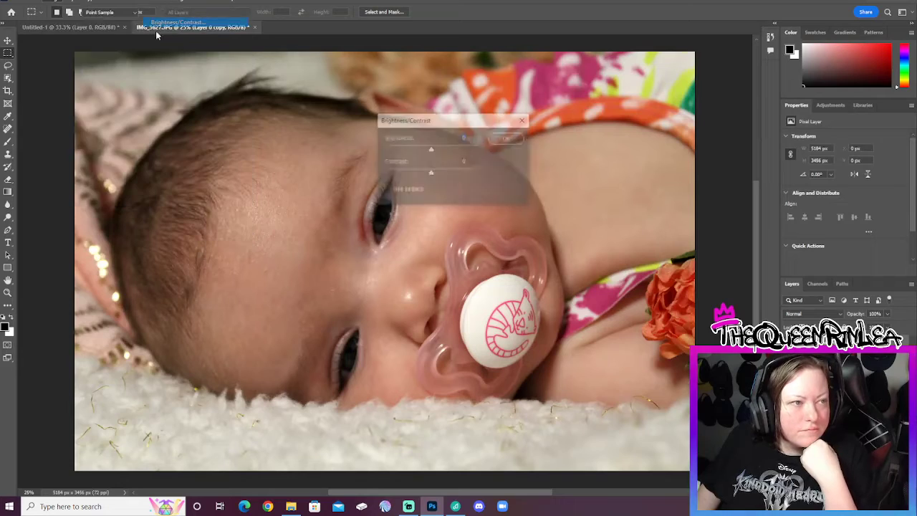
left_click_drag(458, 120, 704, 139)
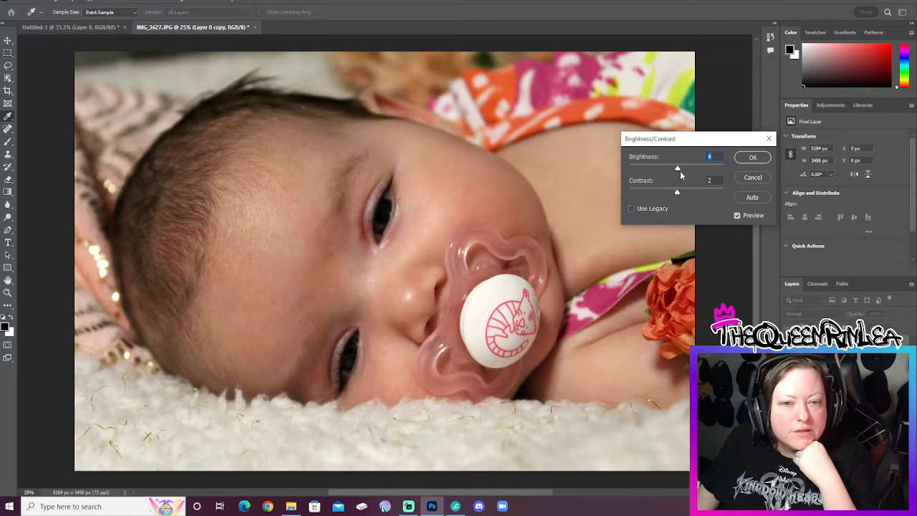
left_click_drag(680, 169, 677, 169)
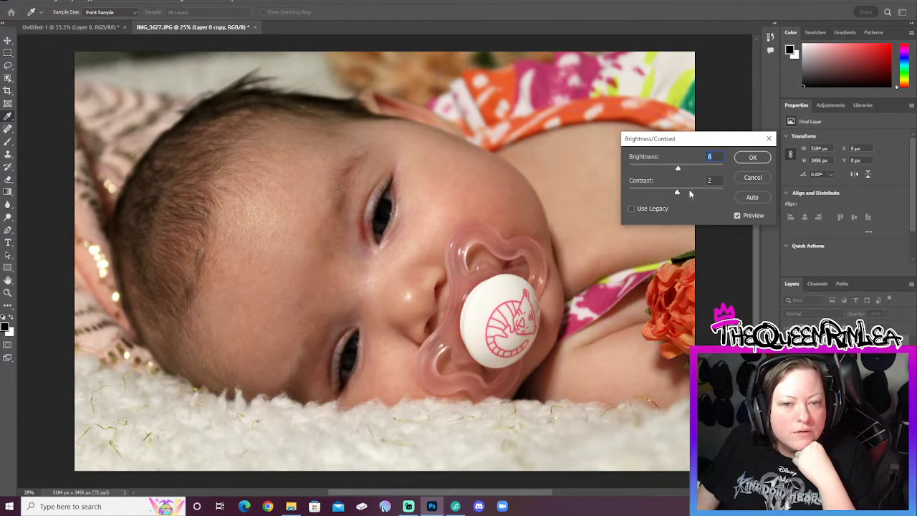
left_click(754, 178)
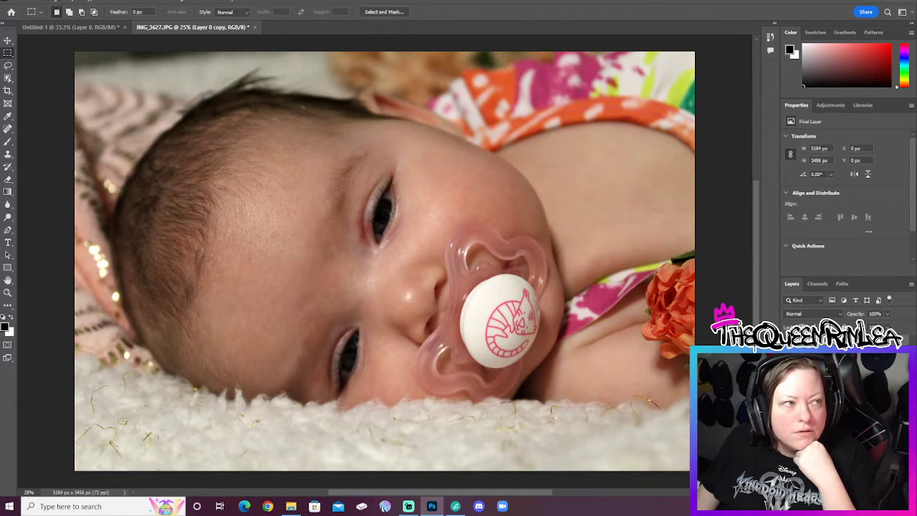
Try out the Photo Filter presets at 25% density on the photo, including Red, Sepia, Deep Blue, Deep Emerald, Underwater and Blue.
left_click(61, 1)
mouse_move(62, 26)
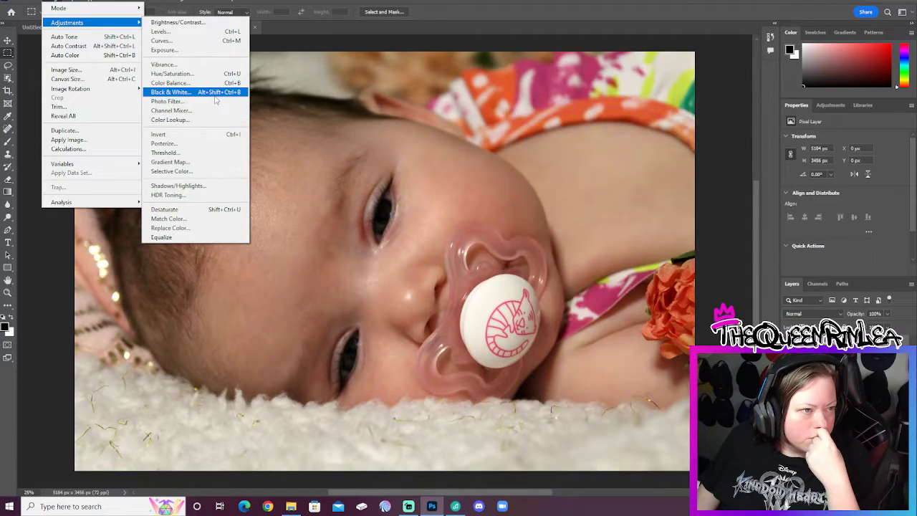
left_click(169, 101)
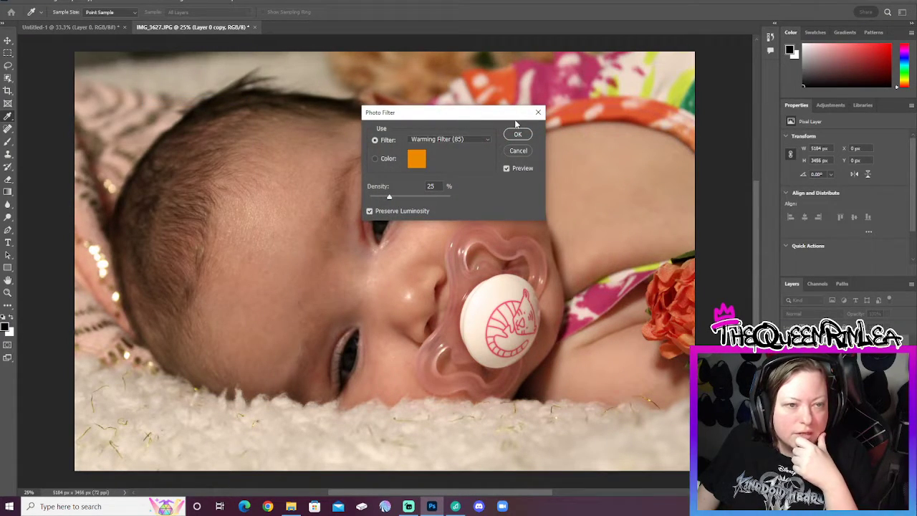
left_click_drag(500, 116, 806, 105)
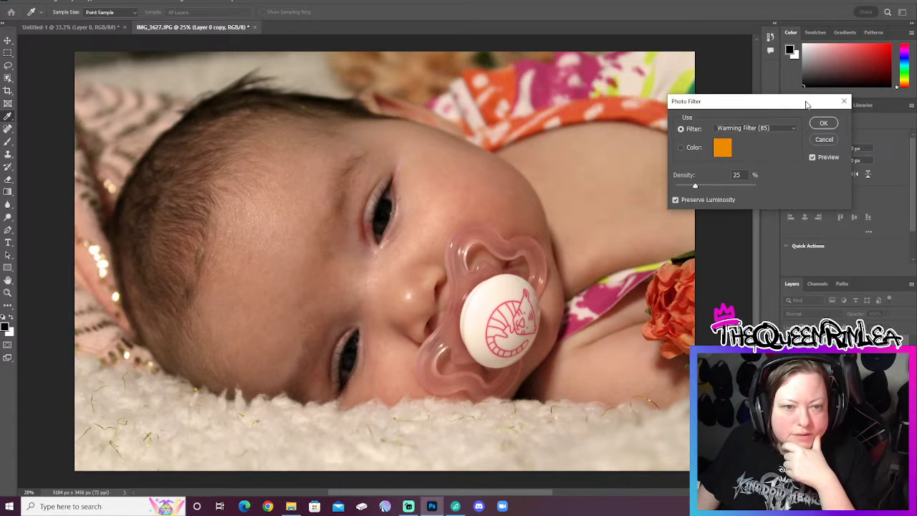
left_click(783, 129)
key("Down")
key("Down")
key("Down")
key("Down")
key("Down")
key("Down")
key("Down")
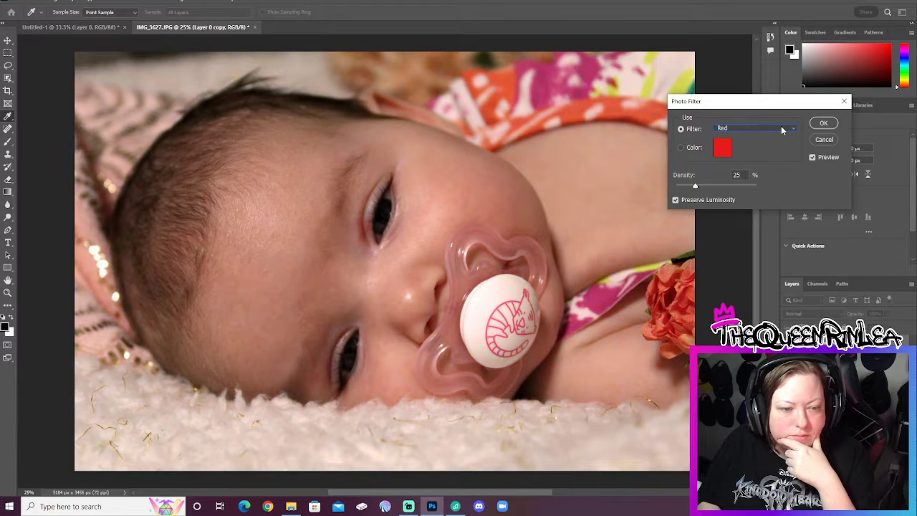
key("Down")
key("Down")
key("Down")
key("Down")
key("Down")
key("Down")
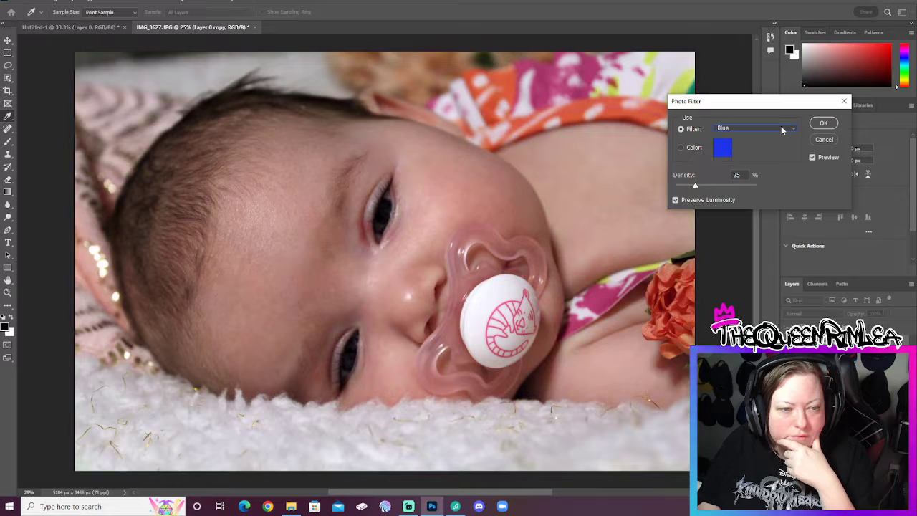
key("Down")
key("Down")
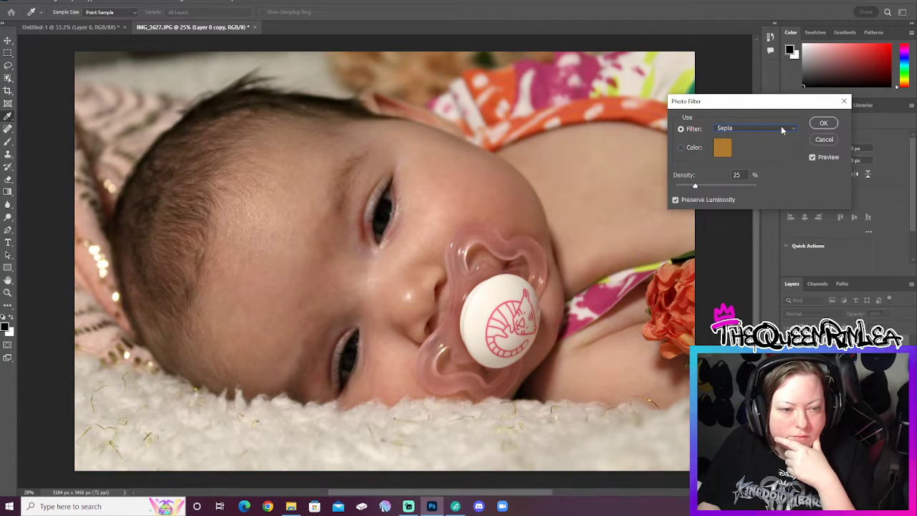
key("Down")
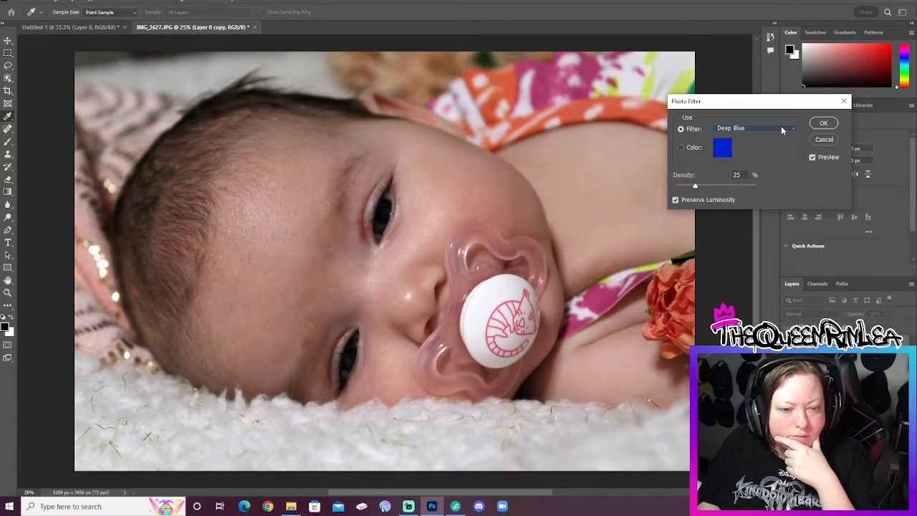
key("Down")
key("Down")
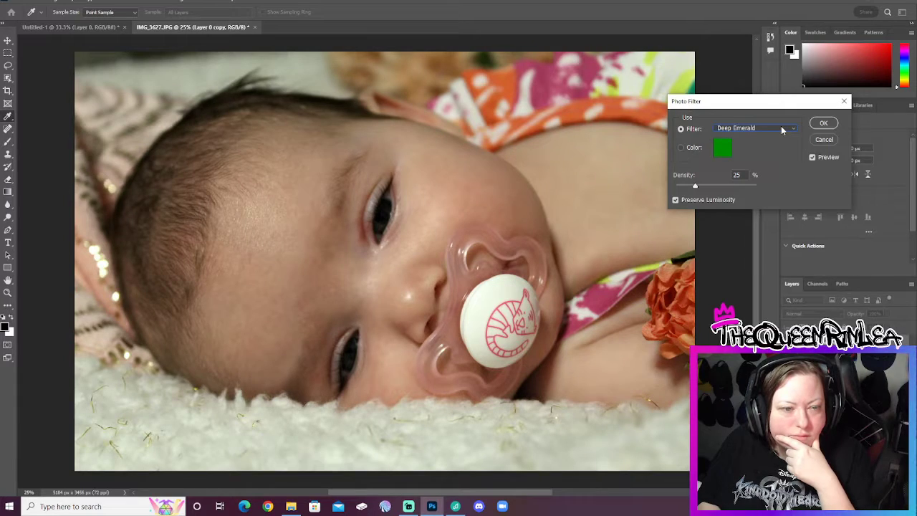
key("Down")
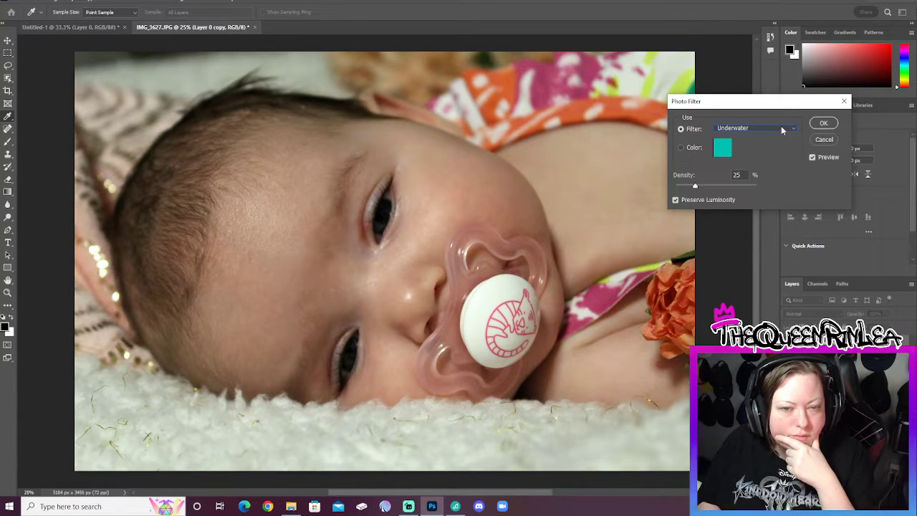
key("b")
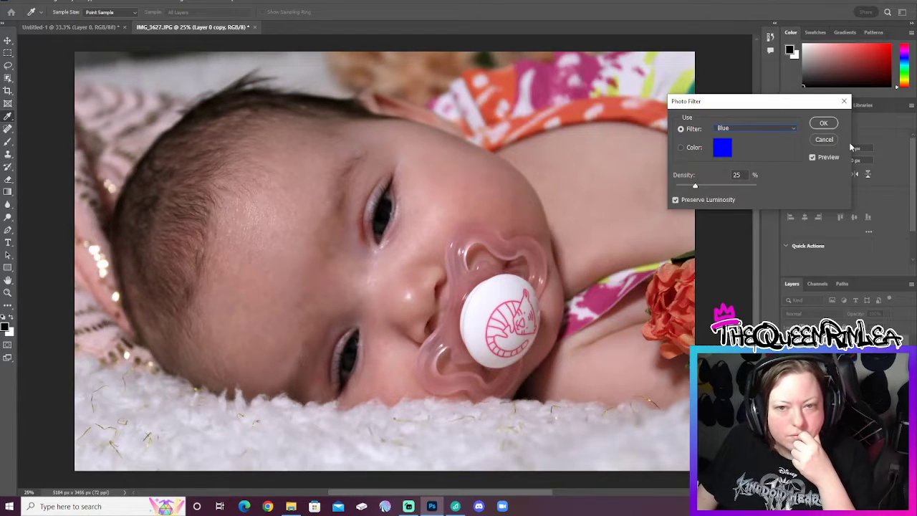
left_click(824, 123)
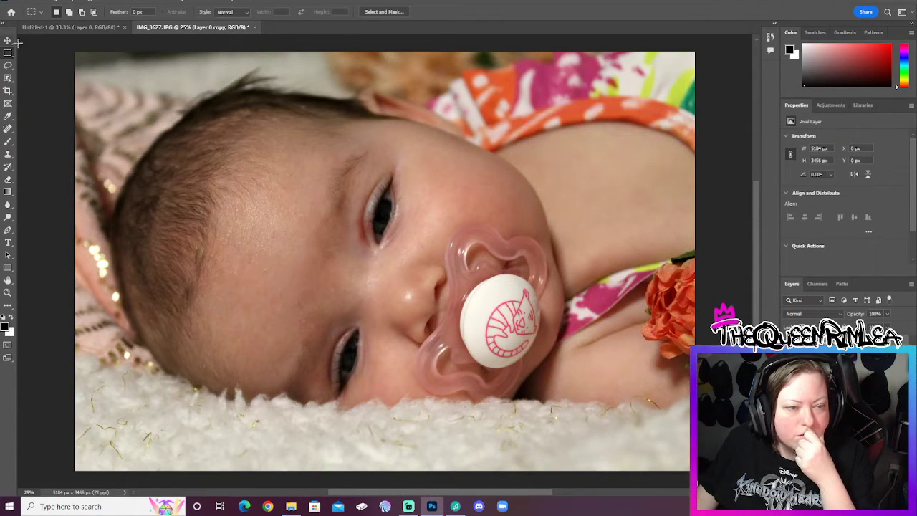
Start a Color Balance adjustment on the photo's midtones with cyan-red at -9 and yellow-blue shifted towards blue.
left_click(52, 1)
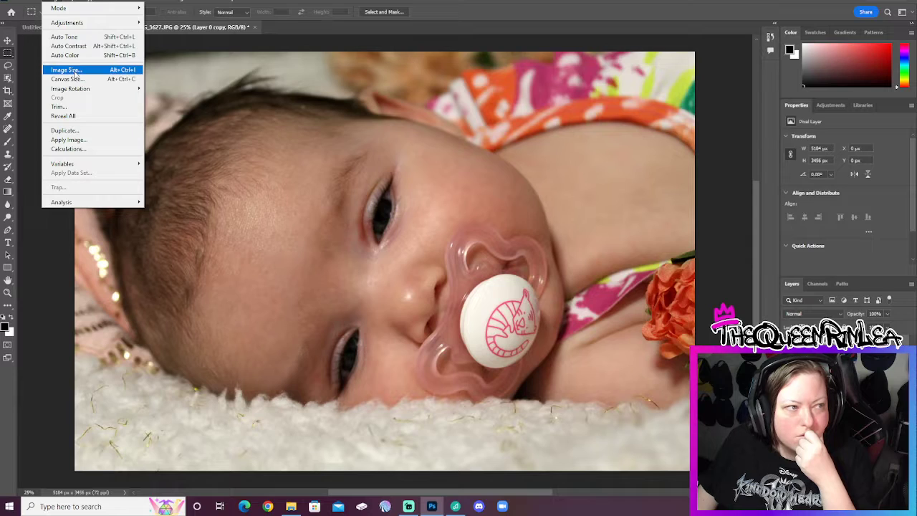
mouse_move(100, 22)
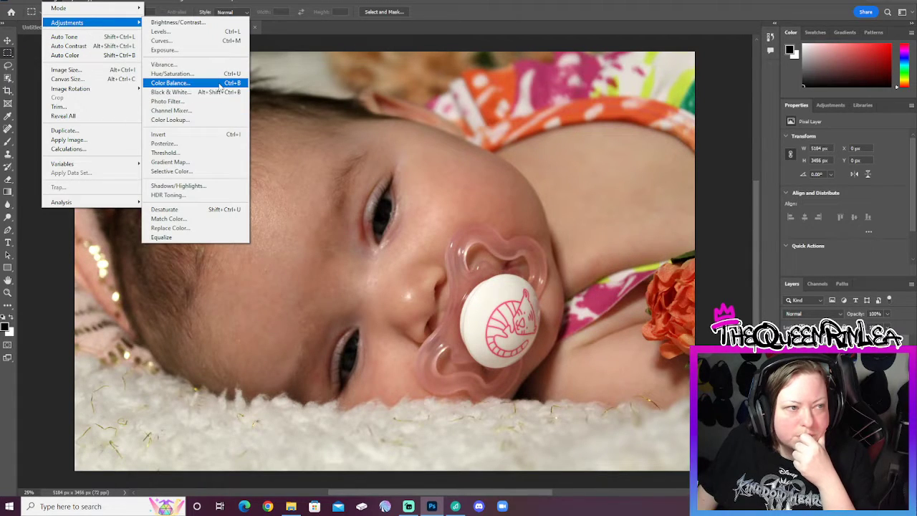
left_click(207, 82)
left_click_drag(508, 115, 728, 109)
left_click_drag(653, 148, 661, 173)
key("Tab")
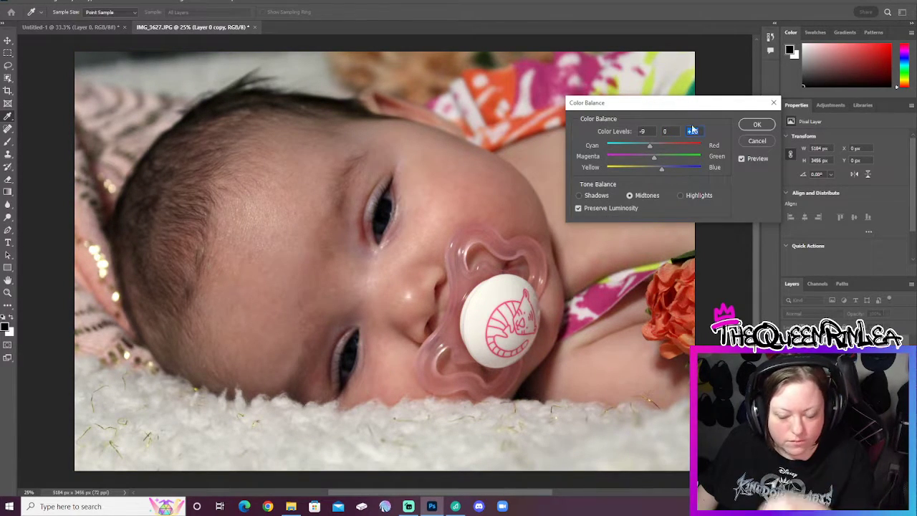
Bring the yellow-blue level back to 0 and apply the Color Balance adjustment.
key("Down")
key("Down")
key("Down")
key("Down")
key("Down")
key("Down")
key("Down")
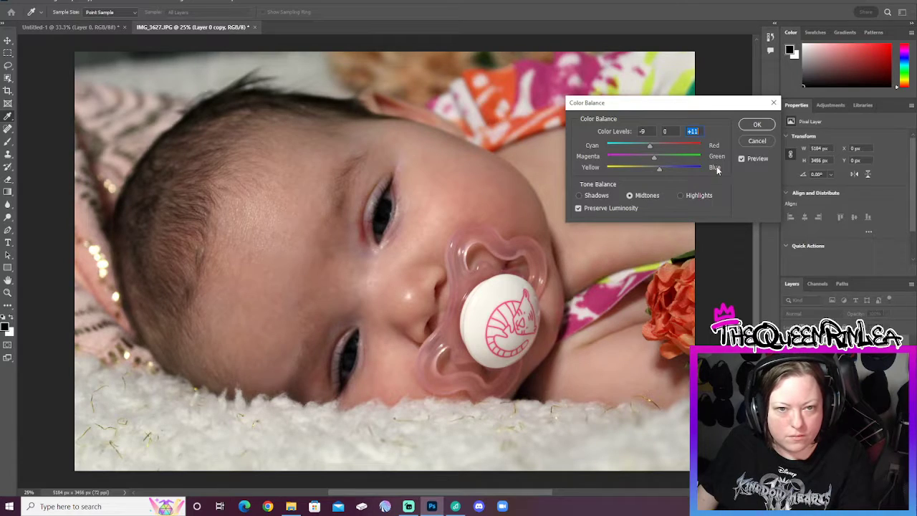
key("Down")
key("Down")
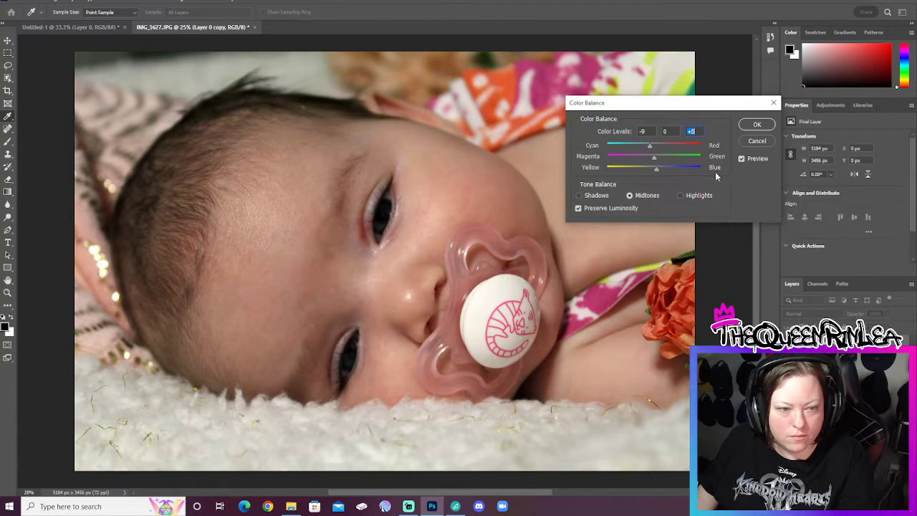
key("Down")
key("Down")
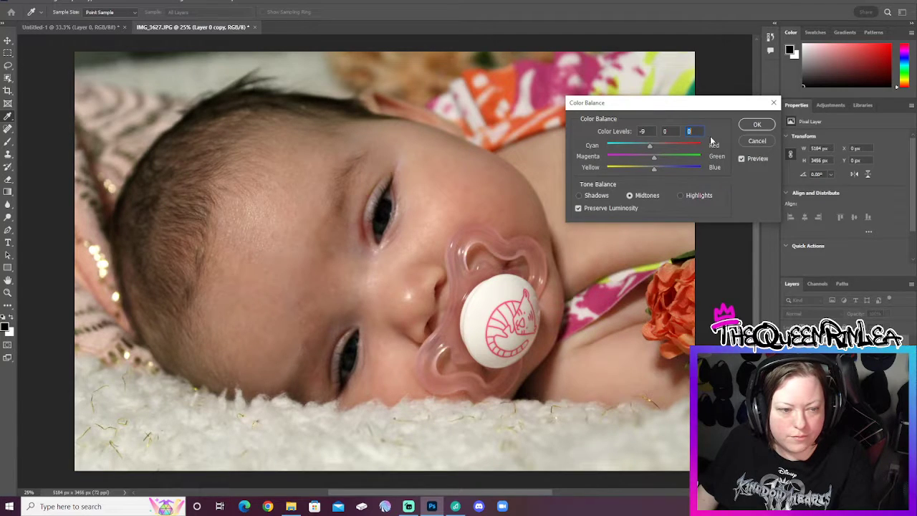
left_click(757, 126)
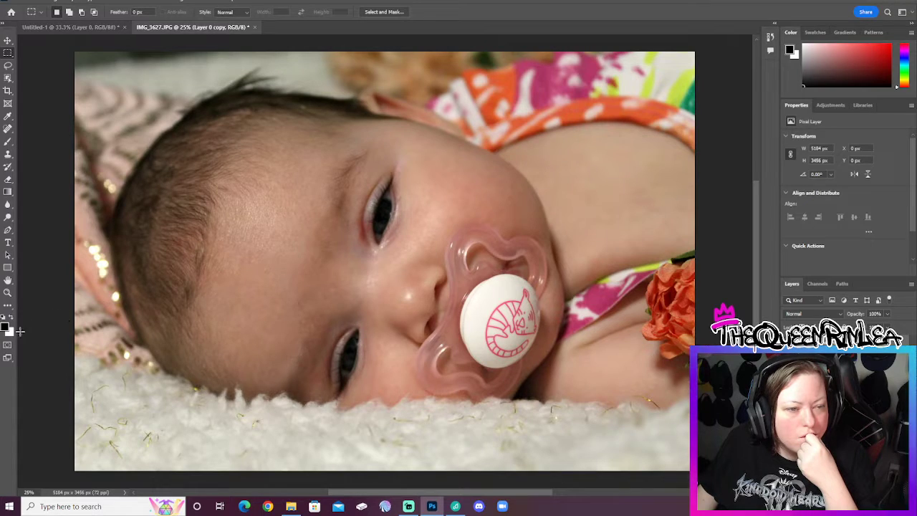
left_click(9, 218)
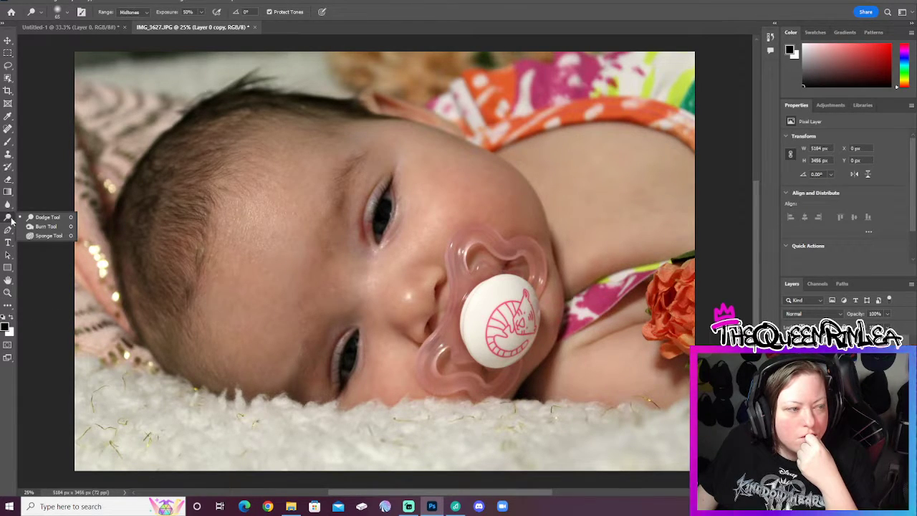
left_click(11, 221)
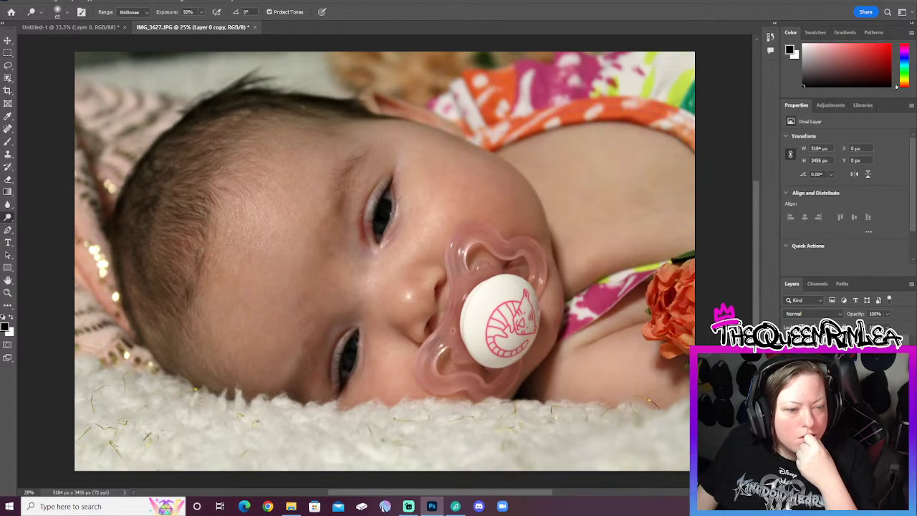
Select both of the baby's eyes with the Quick Selection tool and copy them to a new layer.
left_click(8, 78)
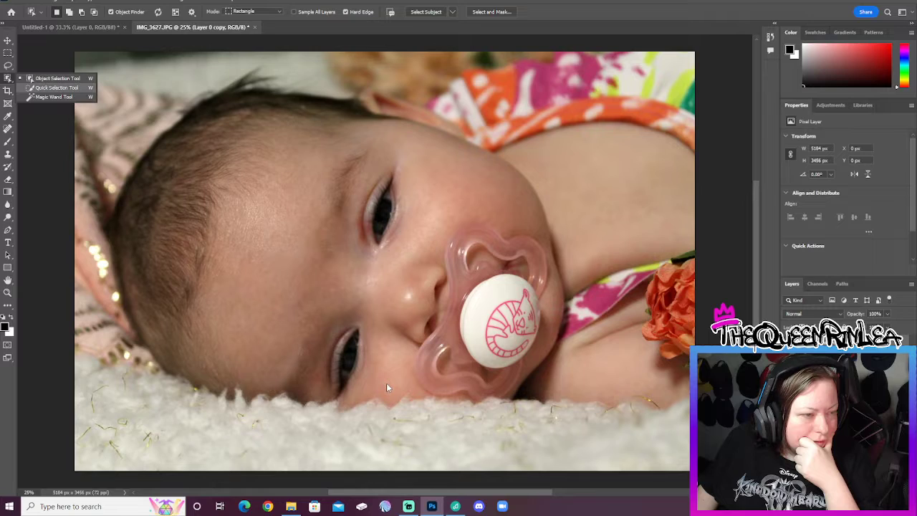
key("shift+w")
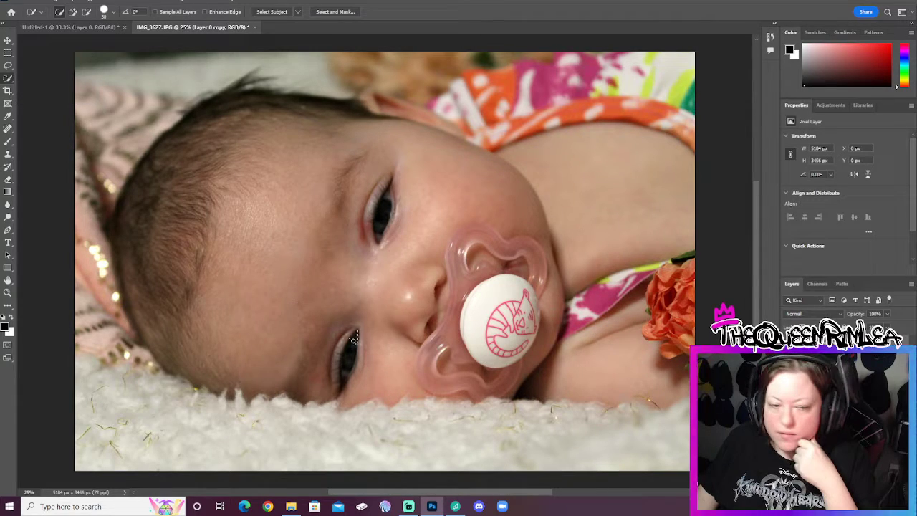
left_click_drag(354, 340, 347, 364)
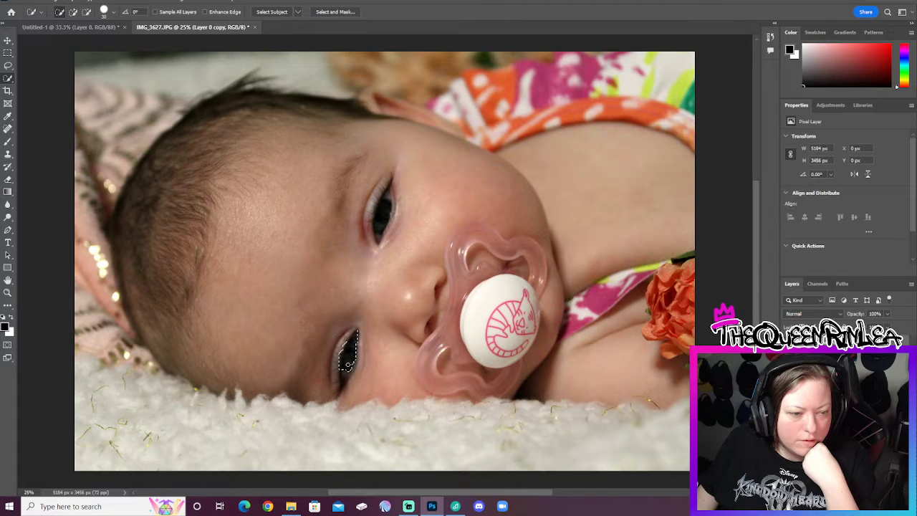
left_click_drag(382, 224, 384, 190)
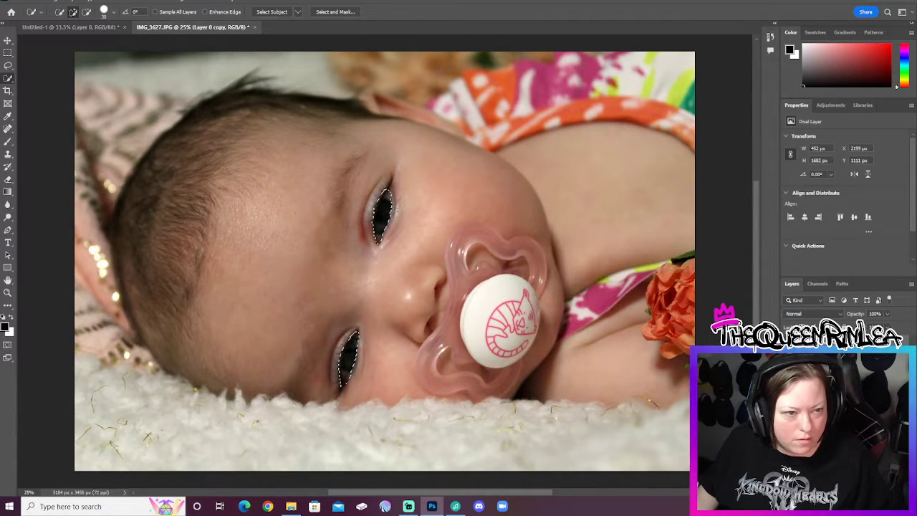
key("ctrl+j")
Start a Brightness/Contrast adjustment on the eye layer with brightness 12 and contrast -15.
left_click(54, 1)
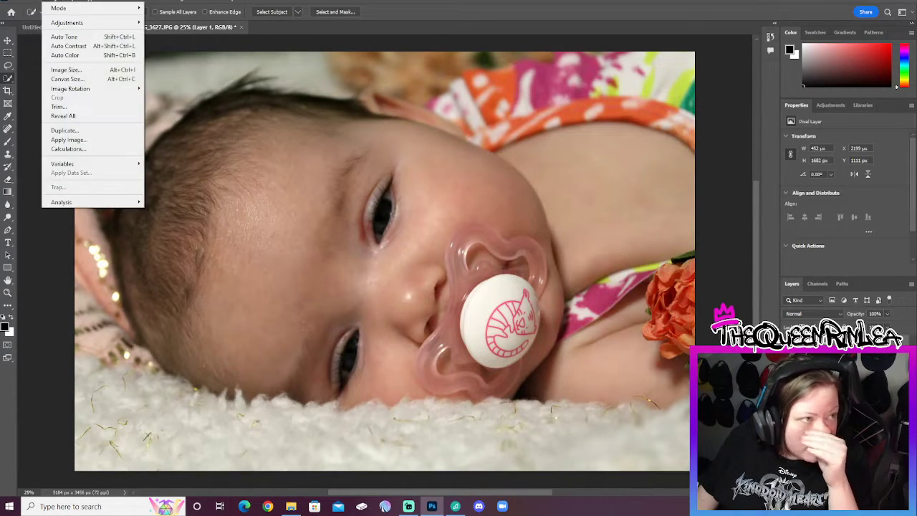
left_click(54, 1)
left_click(54, 1)
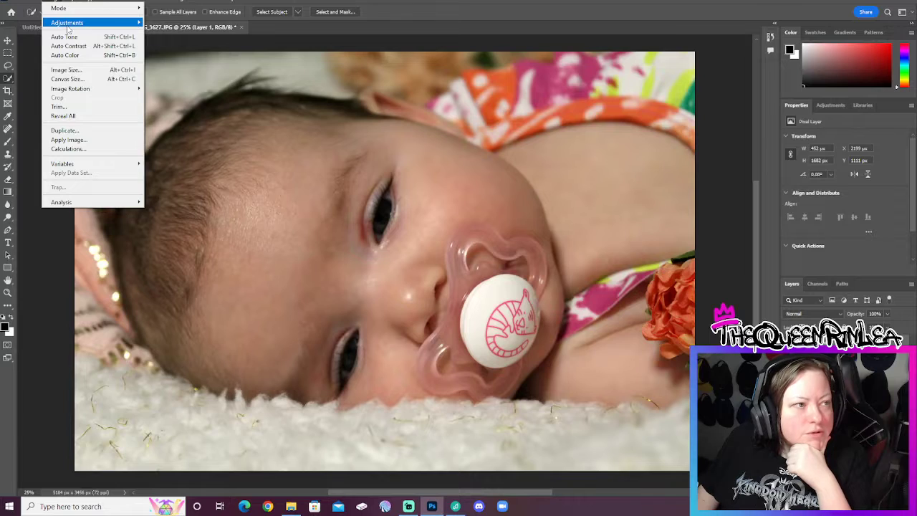
mouse_move(74, 25)
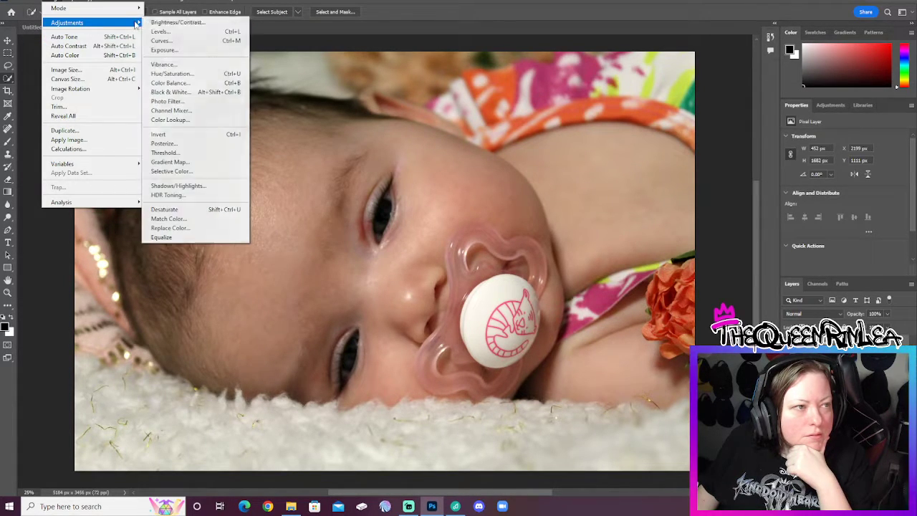
left_click(192, 23)
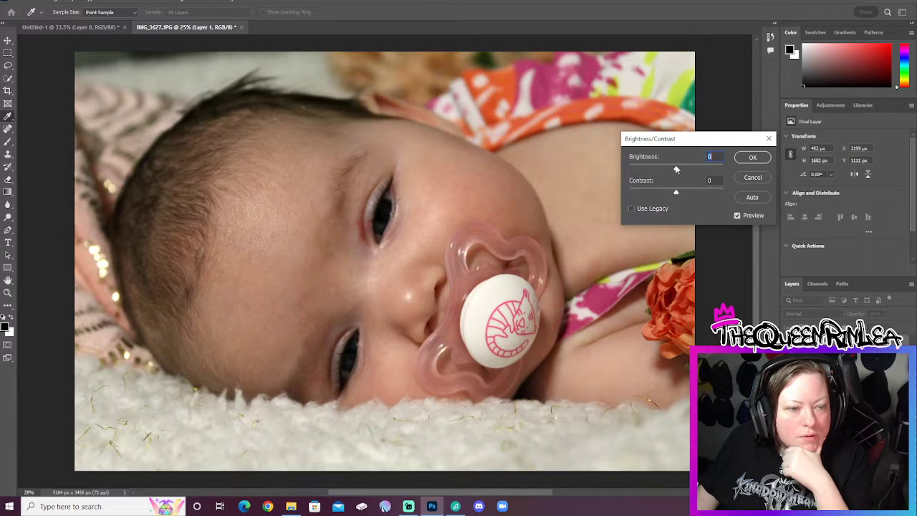
left_click_drag(675, 169, 663, 184)
key("Tab")
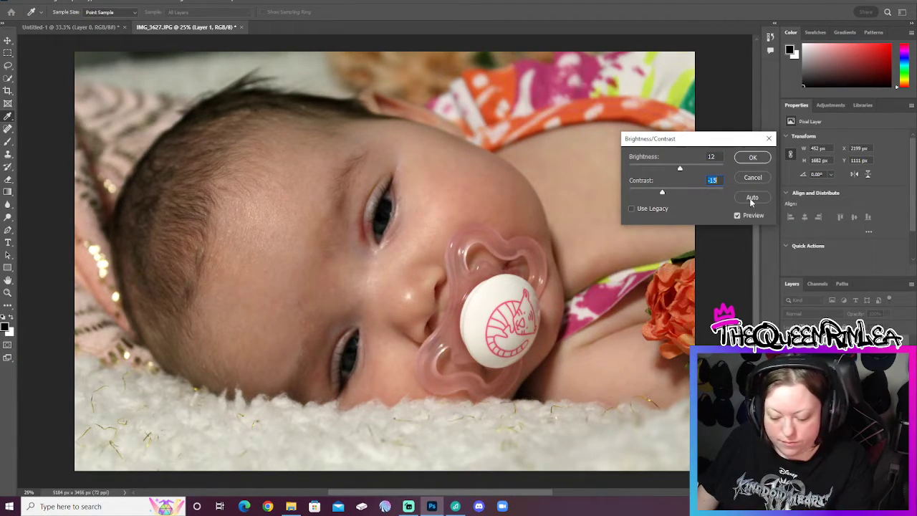
Try contrast -8 and brightness 10 in the eye layer's Brightness/Contrast adjustment.
key("Up")
key("Up")
key("Up")
key("Up")
key("Up")
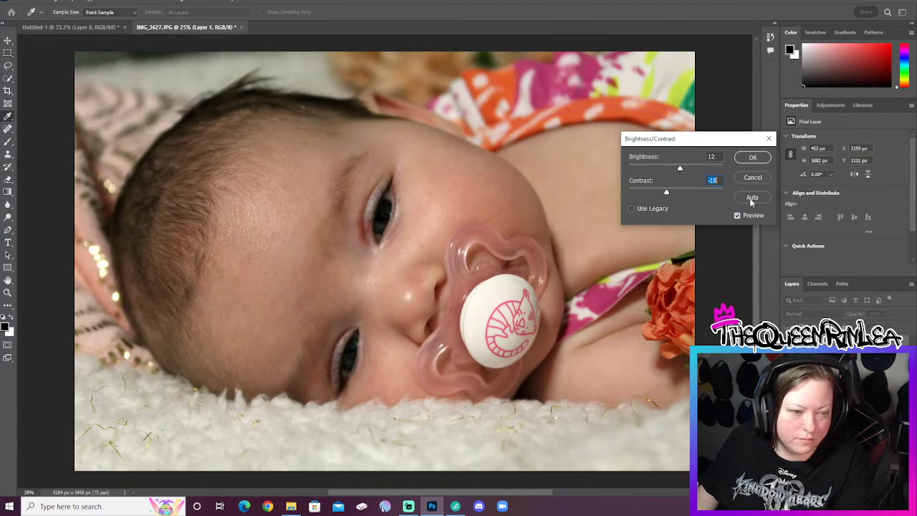
key("Up")
key("Up")
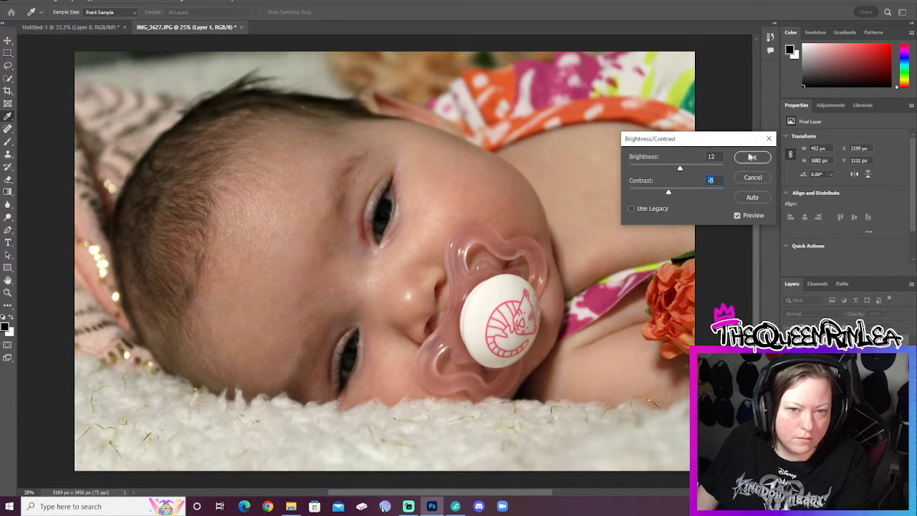
key("Down")
key("Down")
key("Down")
key("Down")
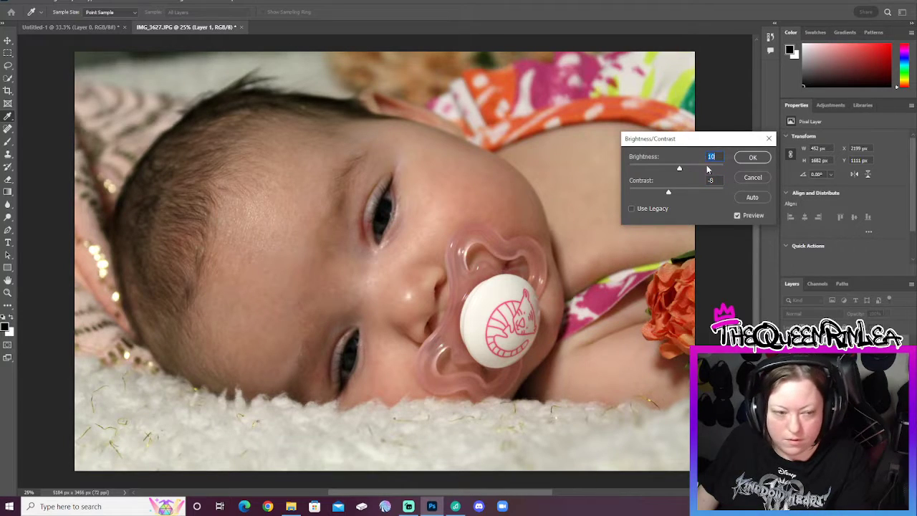
Replace the Brightness/Contrast values with the automatic correction and apply it to the eye layer.
left_click(758, 200)
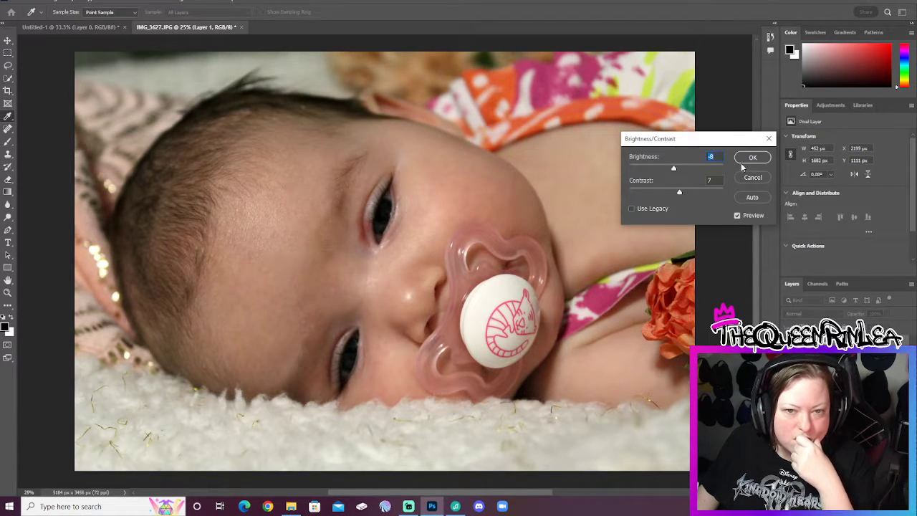
left_click(745, 159)
Set the Dodge tool's brush size to 114 px and lighten the baby's upper eye on the eye layer.
left_click(7, 217)
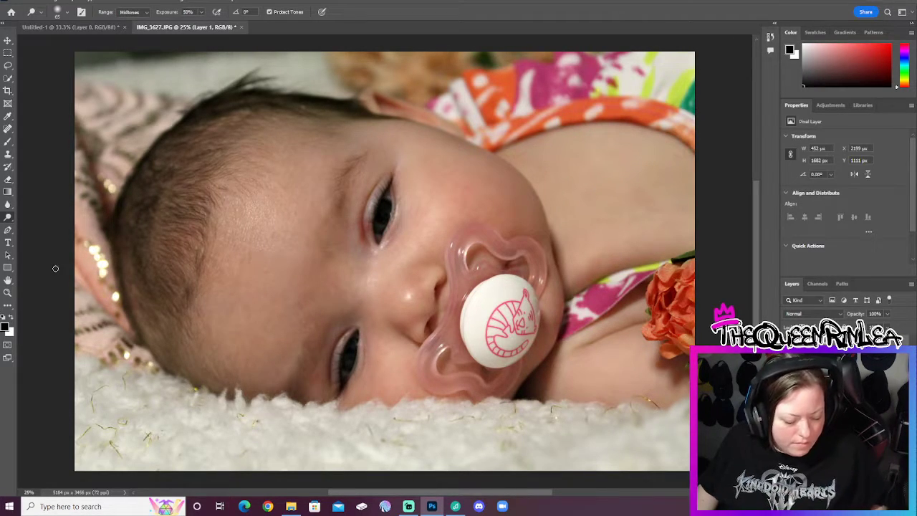
left_click(57, 12)
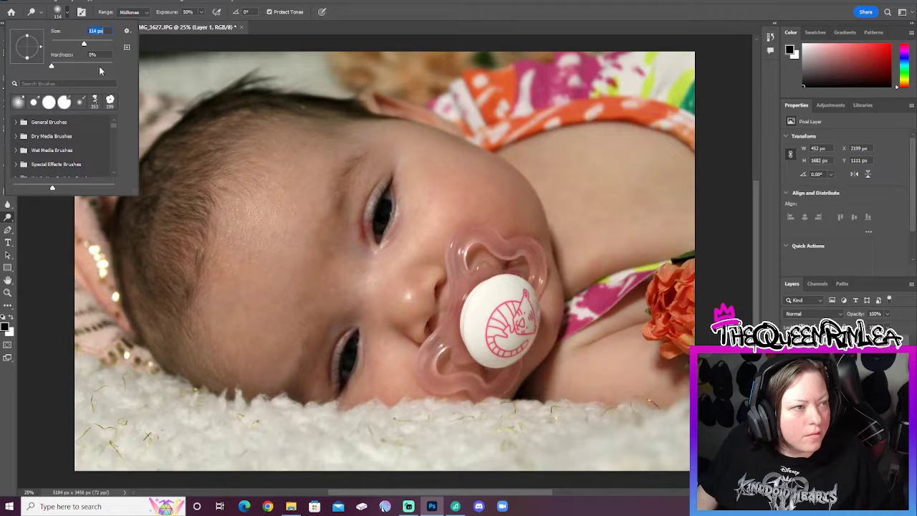
left_click(384, 215)
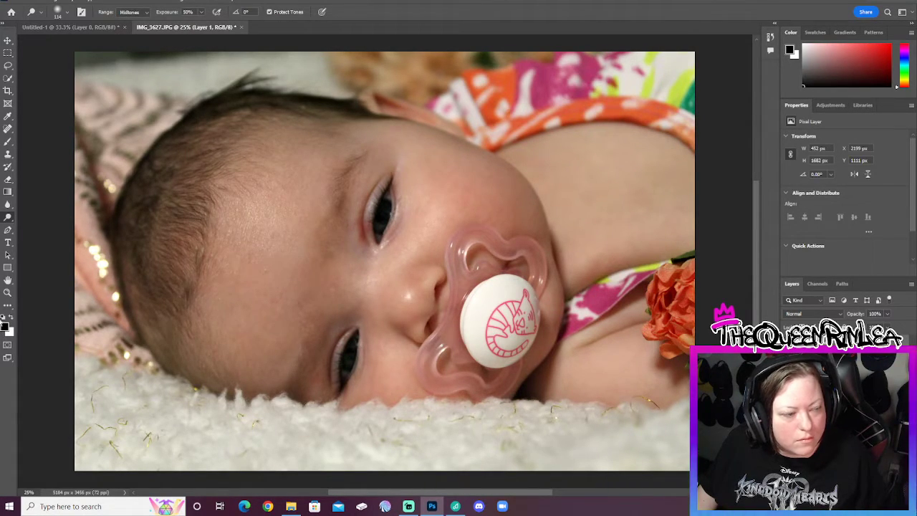
Lighten both of the baby's eyes on Layer 0 copy with the Dodge tool in the Midtones range.
key("z")
left_click(317, 261)
left_click(377, 242)
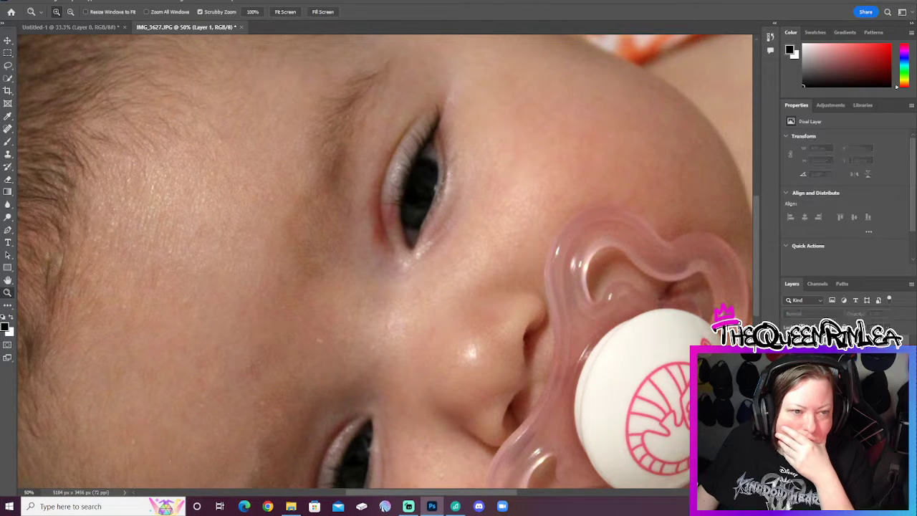
scroll(385, 261, "down", 3)
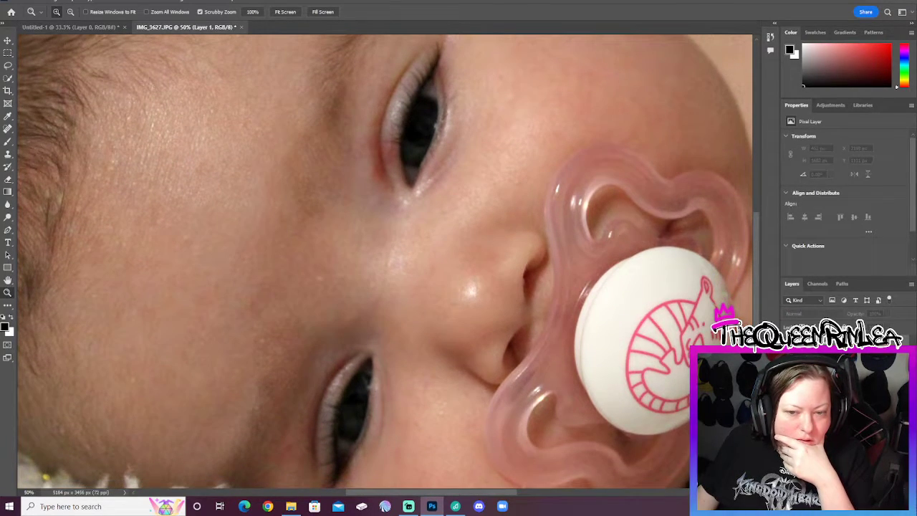
key("alt+bracketleft")
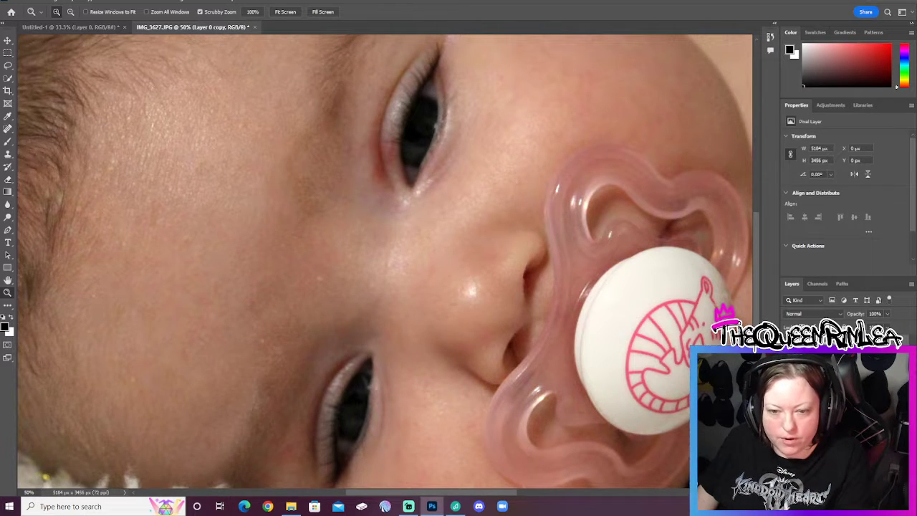
left_click(9, 218)
mouse_move(422, 133)
left_mouse_down()
mouse_move(420, 117)
mouse_move(410, 149)
mouse_move(420, 127)
mouse_move(424, 185)
left_mouse_up()
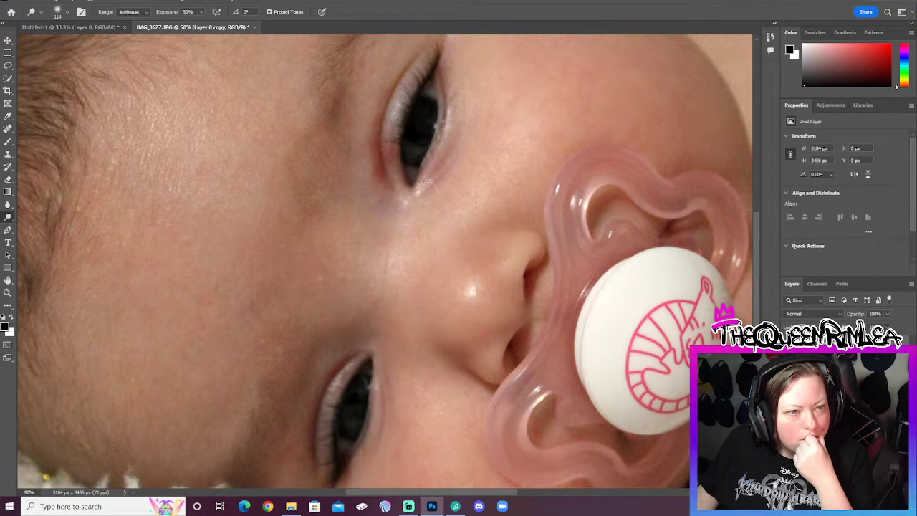
mouse_move(357, 408)
left_mouse_down()
mouse_move(350, 427)
mouse_move(358, 383)
mouse_move(352, 428)
mouse_move(352, 389)
mouse_move(256, 389)
mouse_move(344, 435)
mouse_move(343, 447)
mouse_move(361, 381)
left_mouse_up()
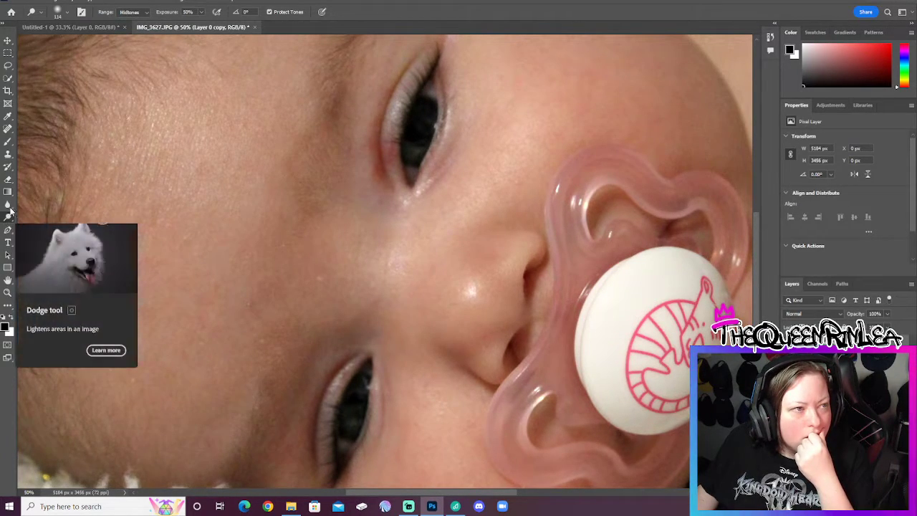
Set the Dodge tool to the Highlights range with a 100 px brush.
left_click(132, 12)
left_click(136, 34)
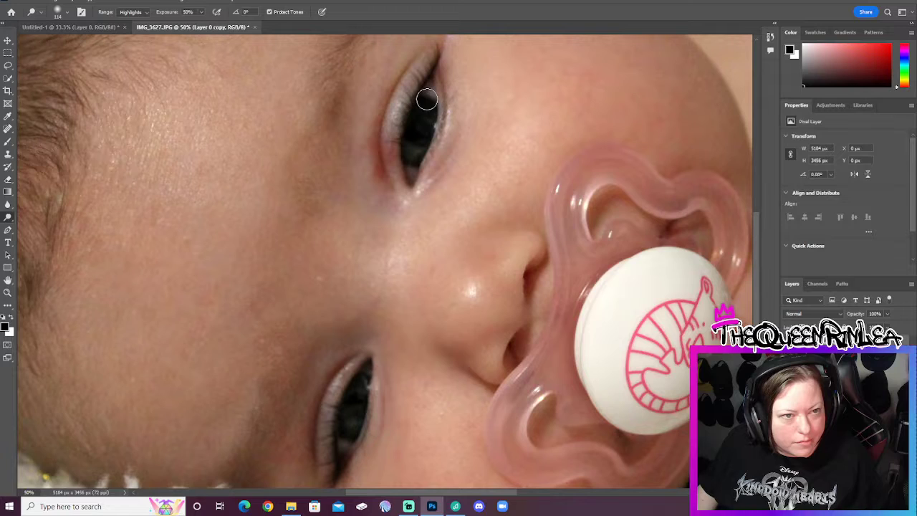
left_click(67, 13)
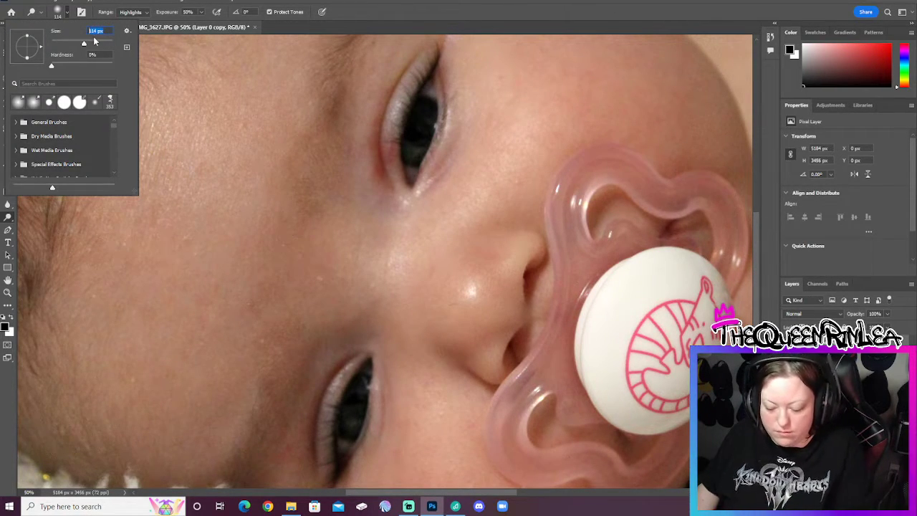
type("100")
key("Return")
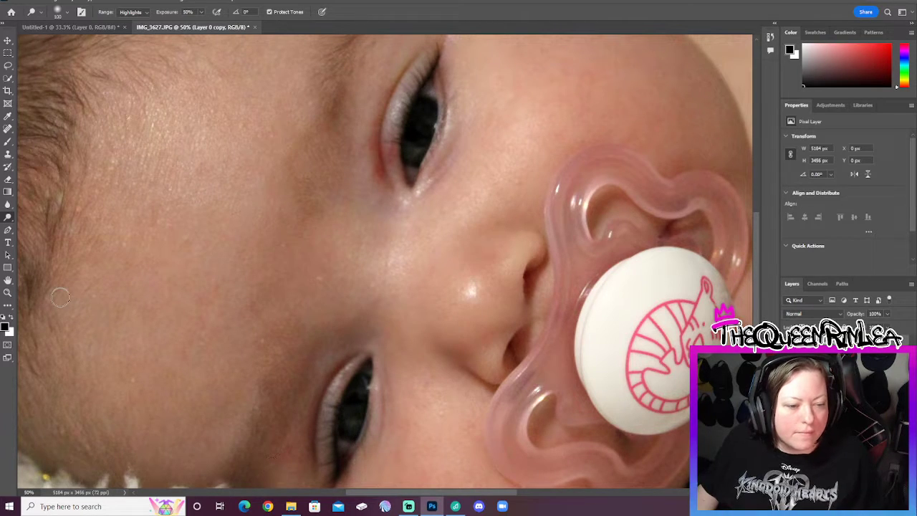
Set up the Blur tool with a 369 px brush in Normal mode at 100% strength.
left_click(8, 292)
right_click(348, 215)
left_click(359, 219)
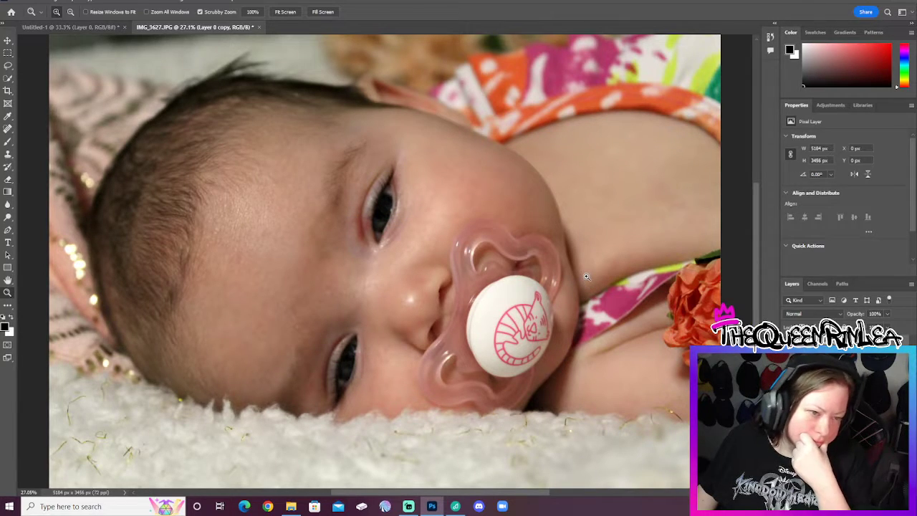
scroll(586, 271, "down", 1)
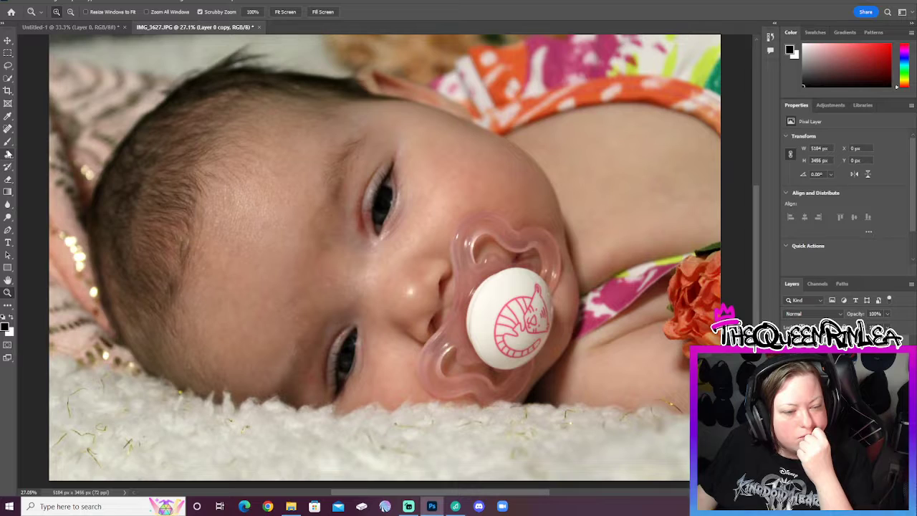
left_click(7, 205)
right_click(53, 44)
left_click_drag(82, 43, 103, 44)
key("Return")
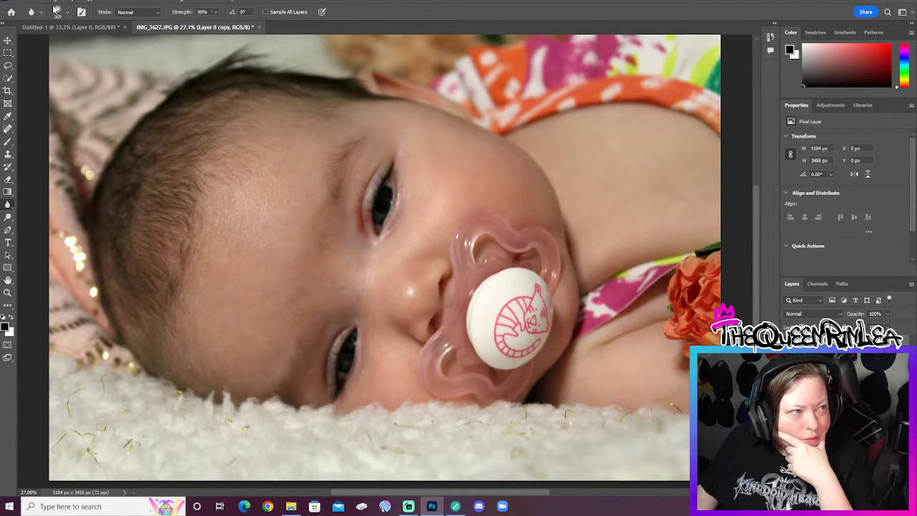
left_click(142, 13)
left_click(144, 16)
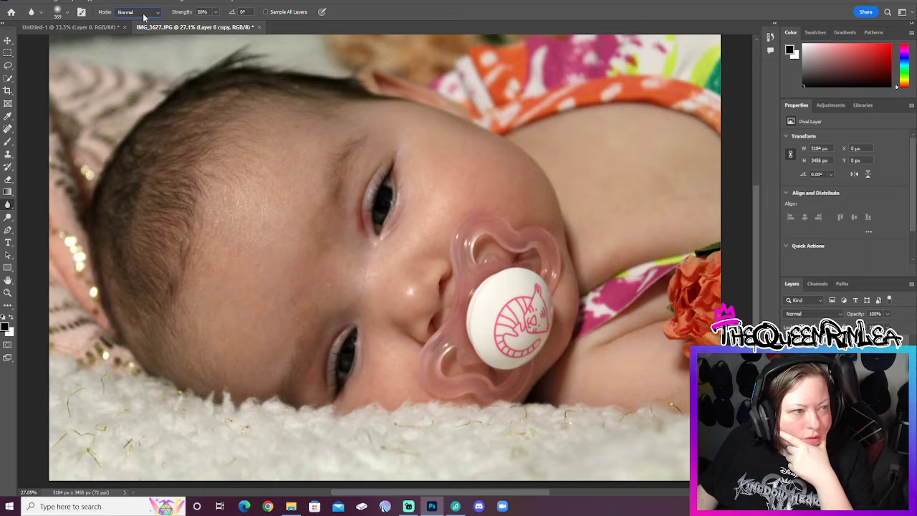
type("10")
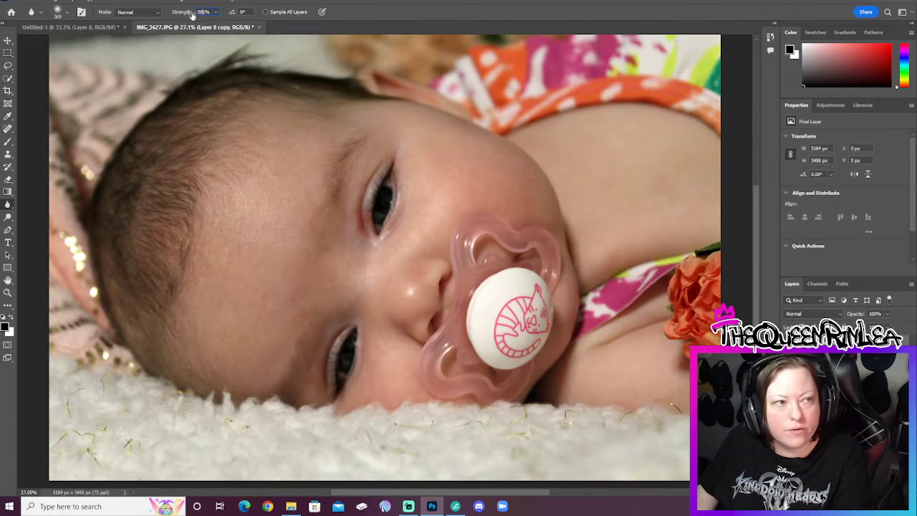
key("Return")
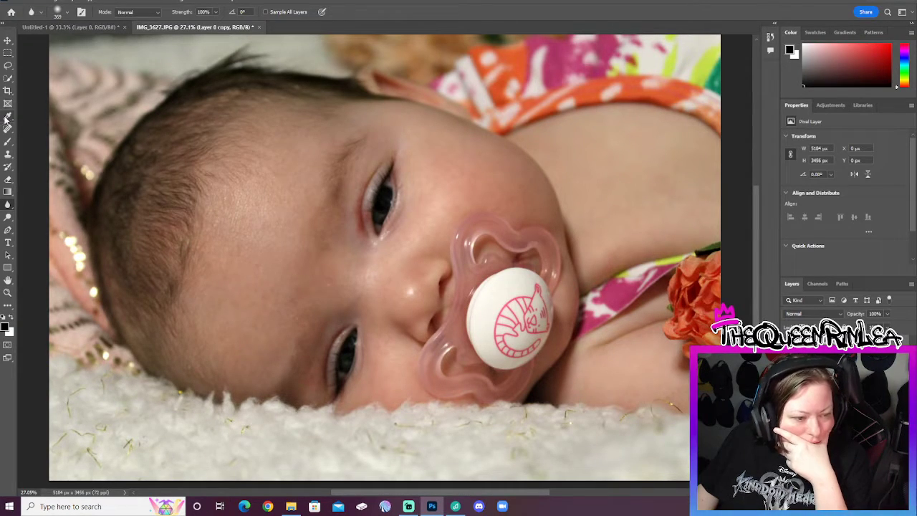
Blur a spot of the white fluffy blanket near the photo's lower-left corner.
left_click(7, 64)
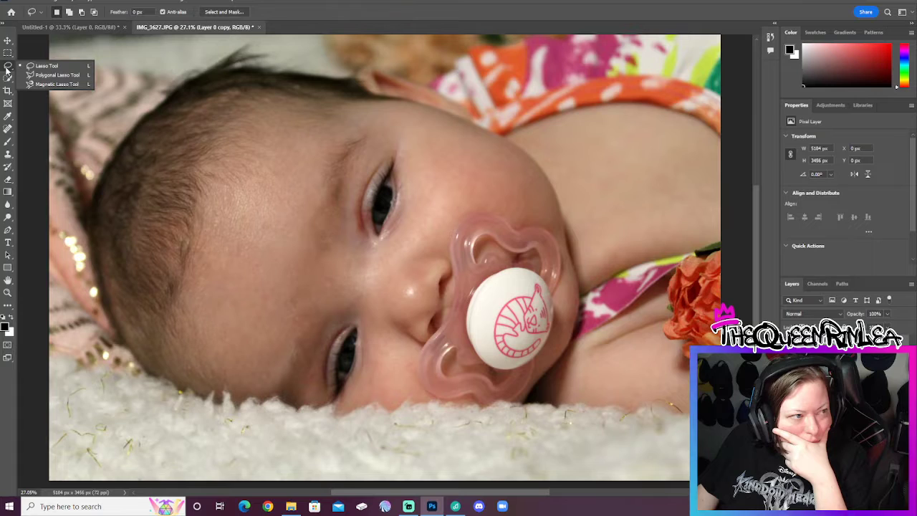
left_click(7, 78)
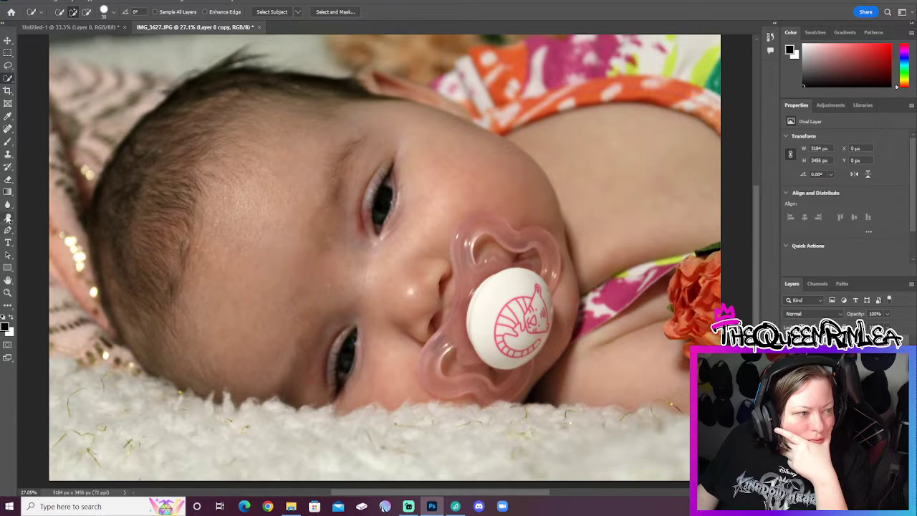
left_click(7, 205)
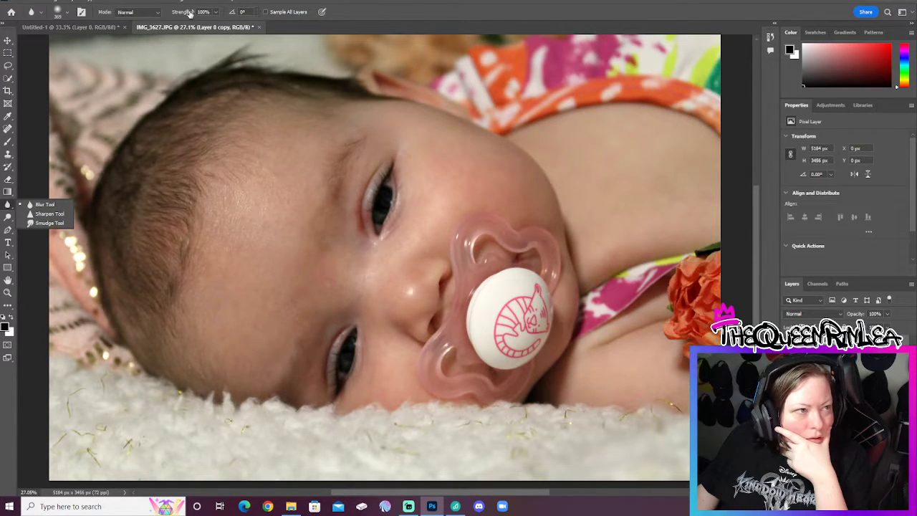
left_click(104, 440)
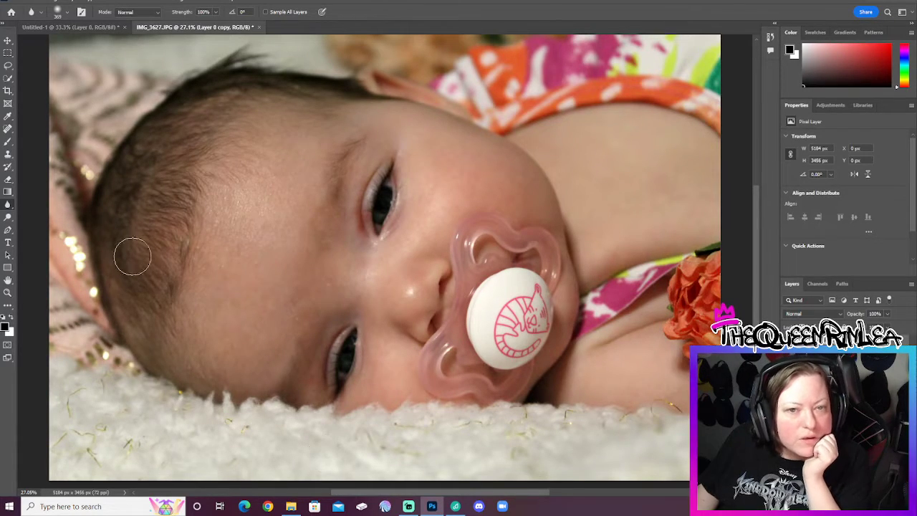
Save a JPEG copy of the retouched photo as RR5 in the Final folder, accepting the JPEG options.
left_click(18, 0)
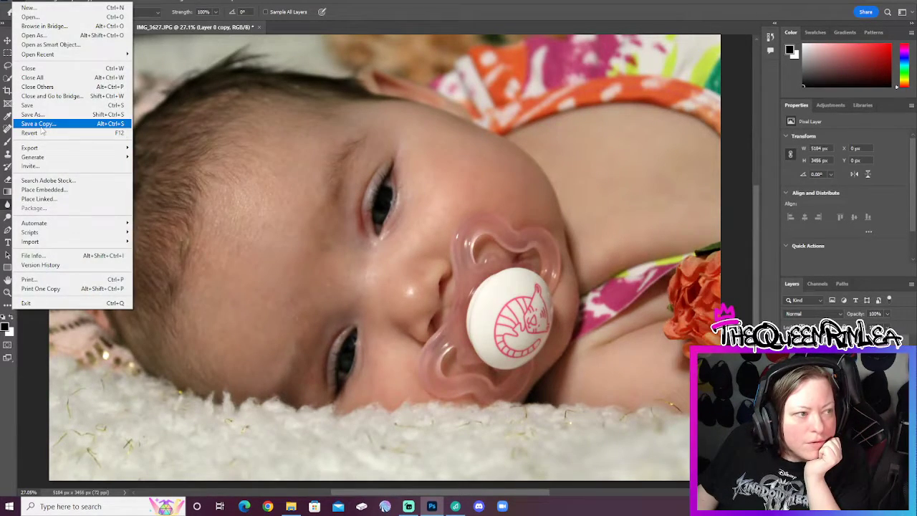
left_click(39, 124)
left_click(530, 338)
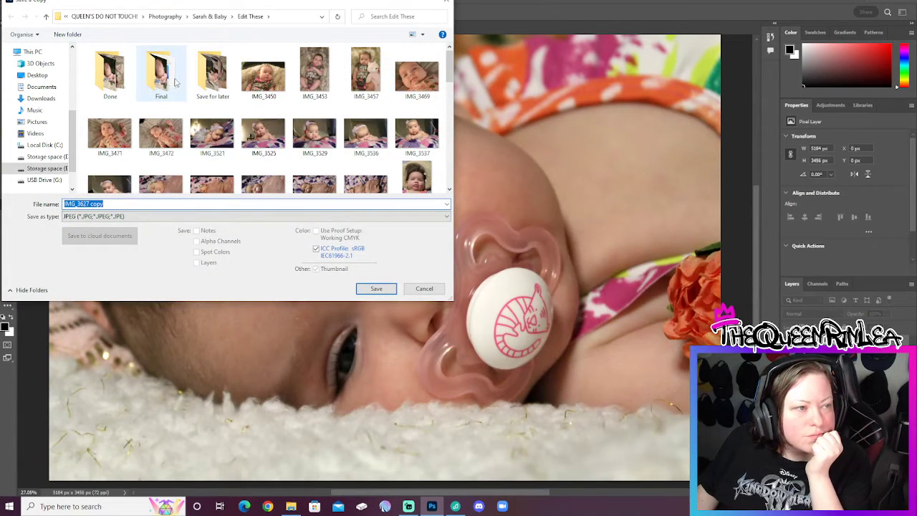
left_click(173, 85)
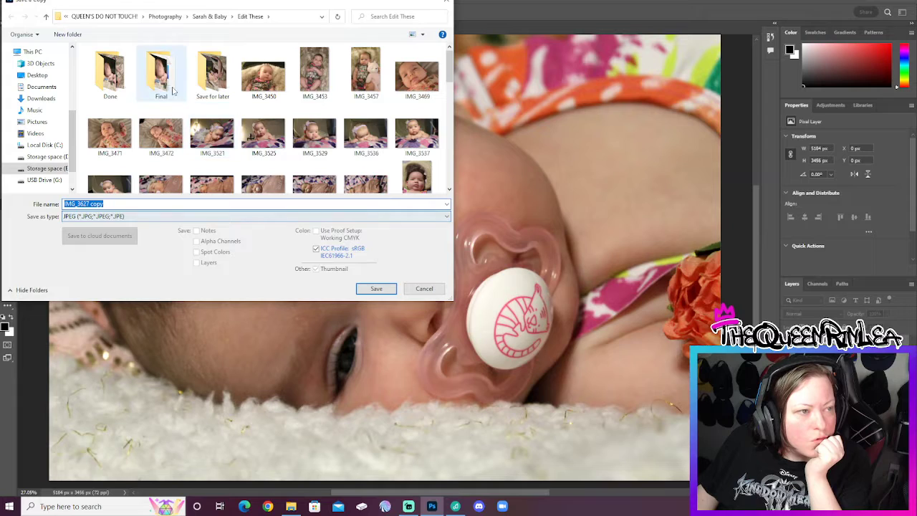
double_click(173, 85)
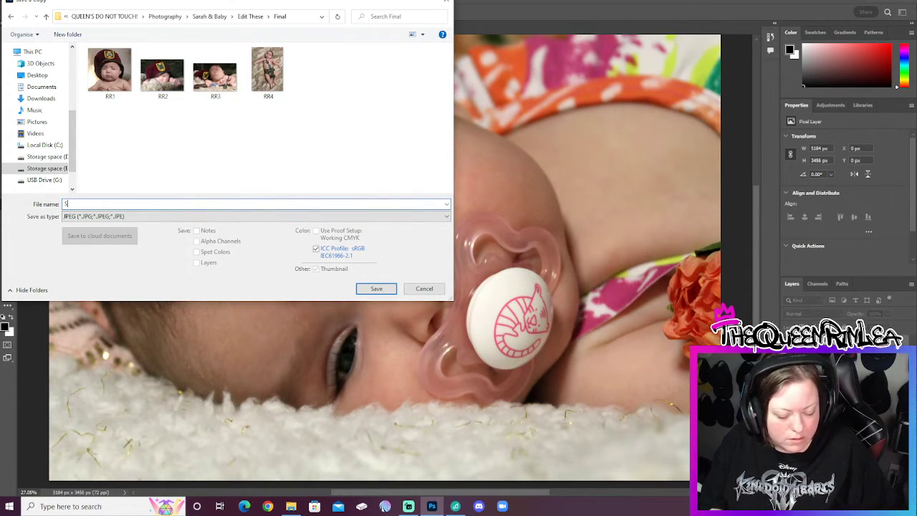
type("RR")
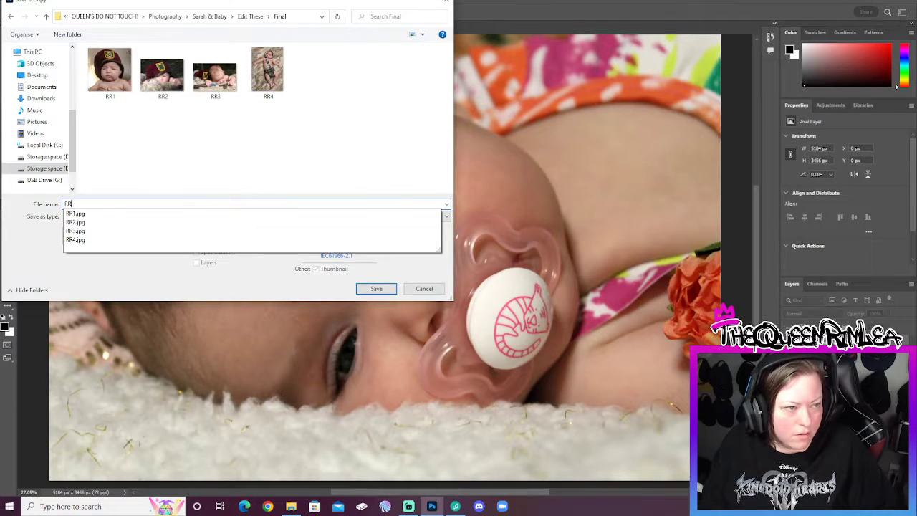
type("5")
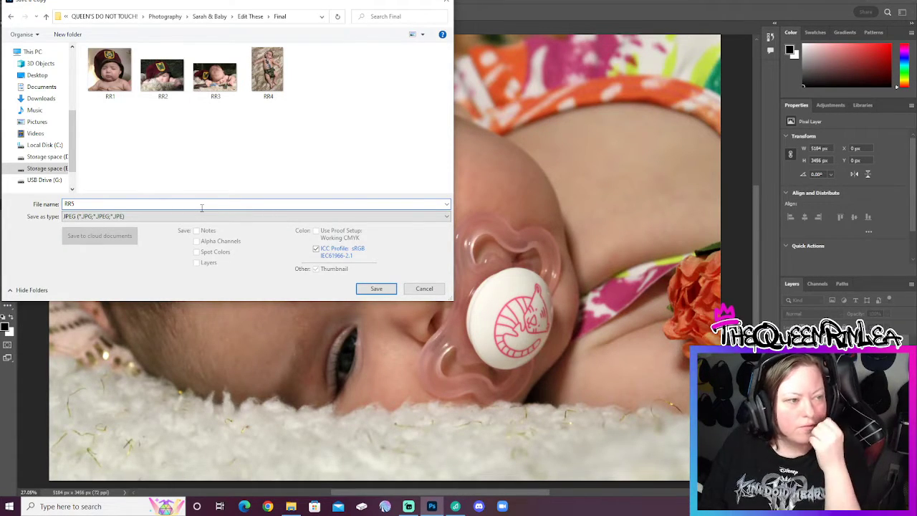
key("Return")
key("Return")
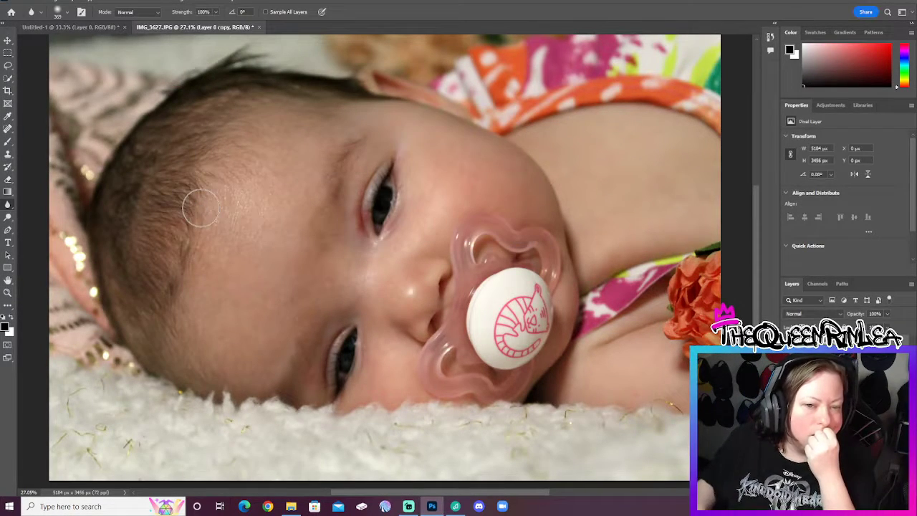
Close both IMG_3627.JPG and the Untitled-1 document without saving changes.
left_click(259, 27)
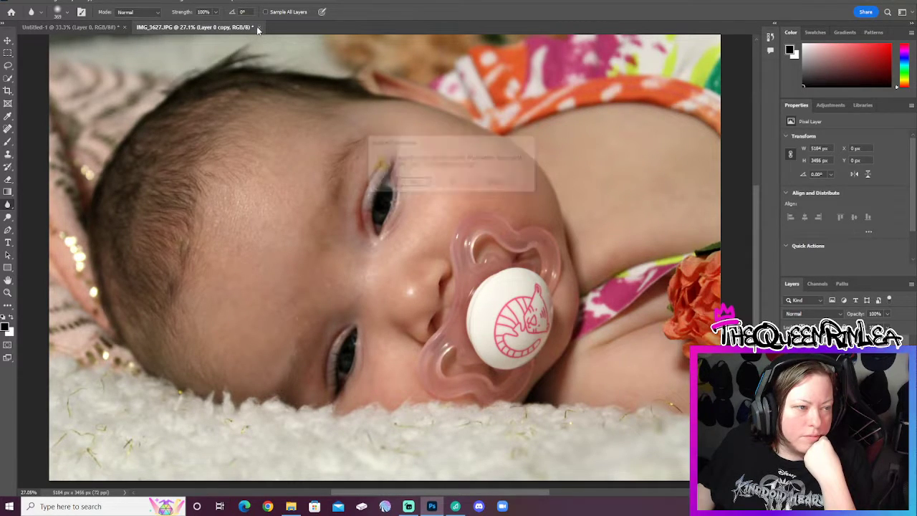
left_click(454, 184)
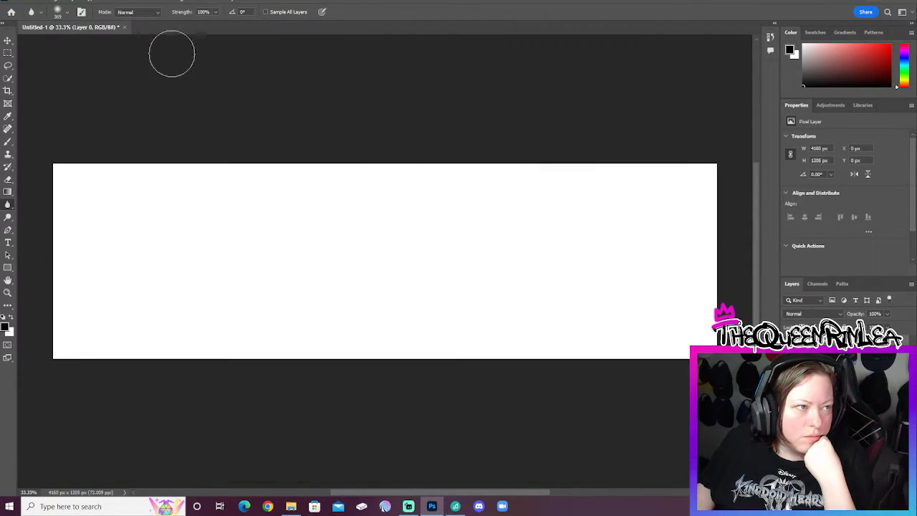
left_click(124, 27)
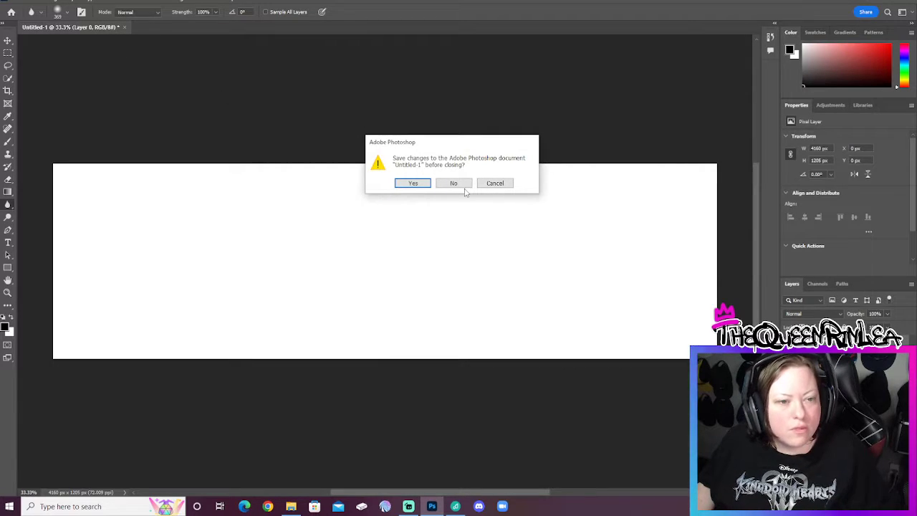
left_click(455, 183)
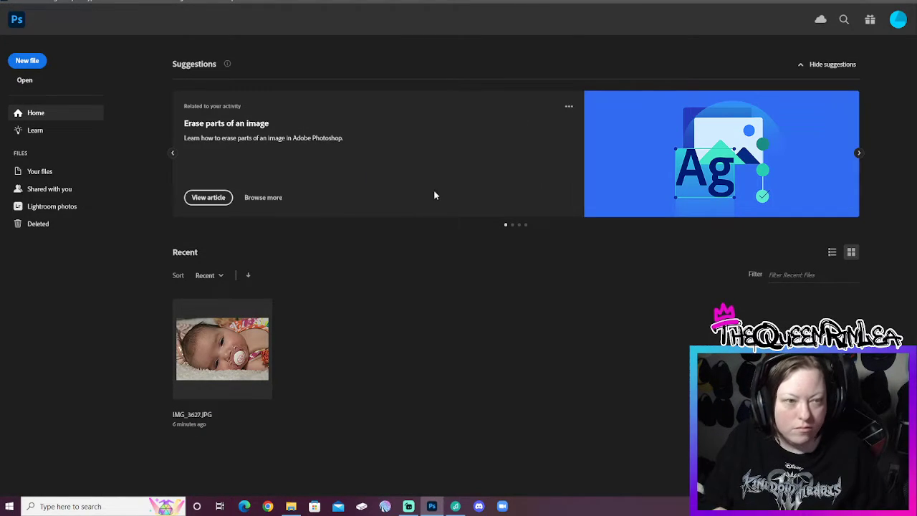
Open the photo IMG_3623 from the Edit These folder.
key("ctrl+o")
left_click(250, 15)
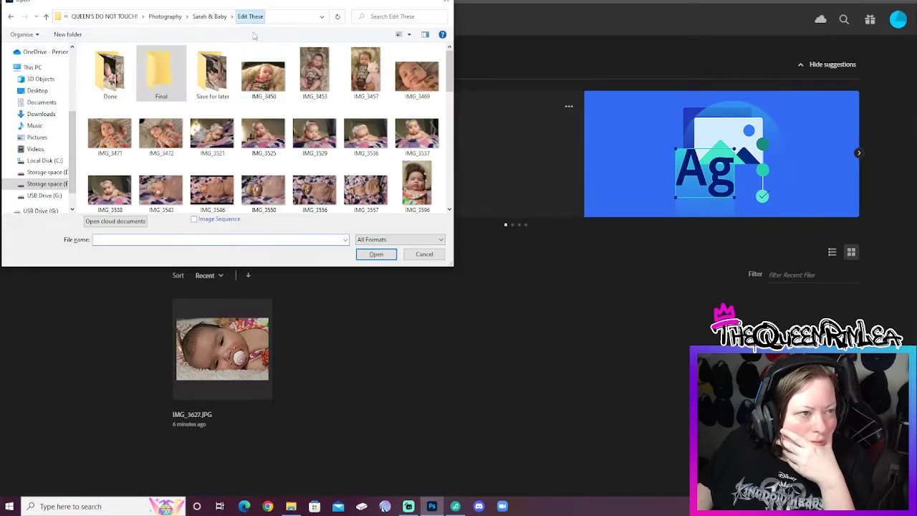
scroll(283, 102, "down", 3)
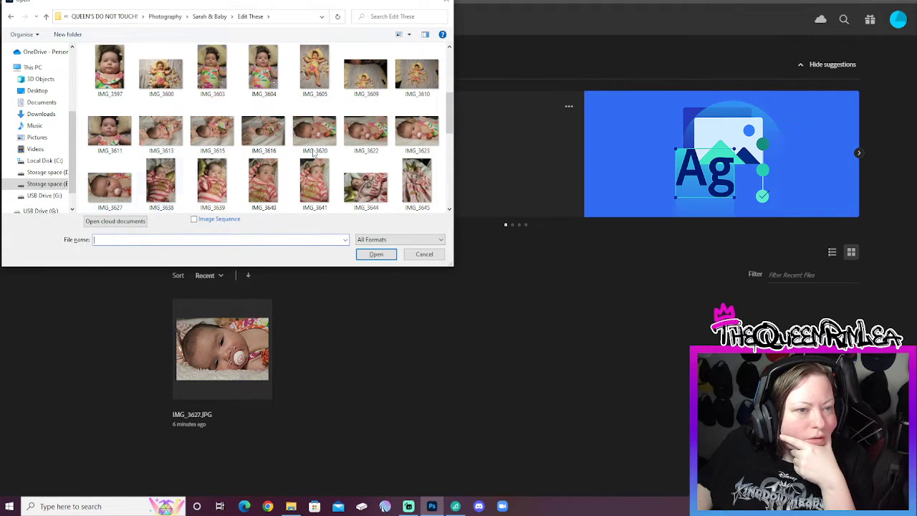
left_click(415, 137)
left_click(374, 256)
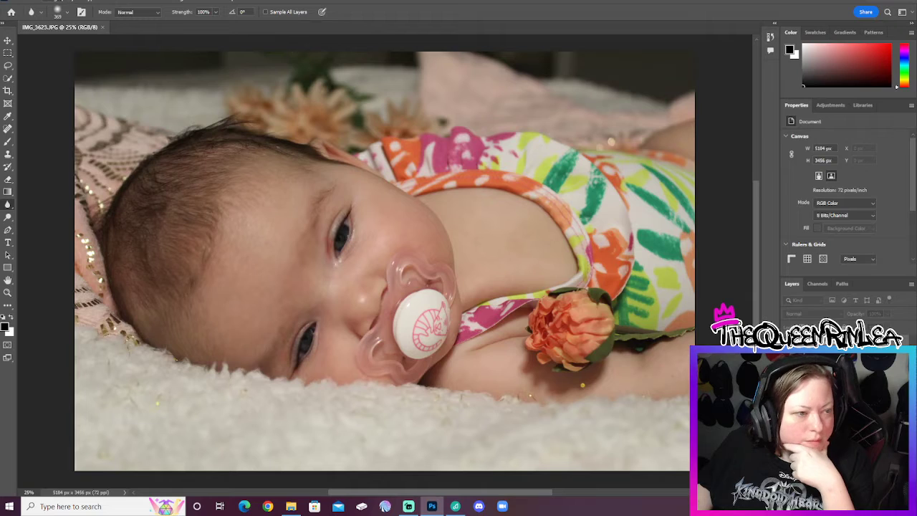
Duplicate the background photo onto a new layer.
left_click(8, 294)
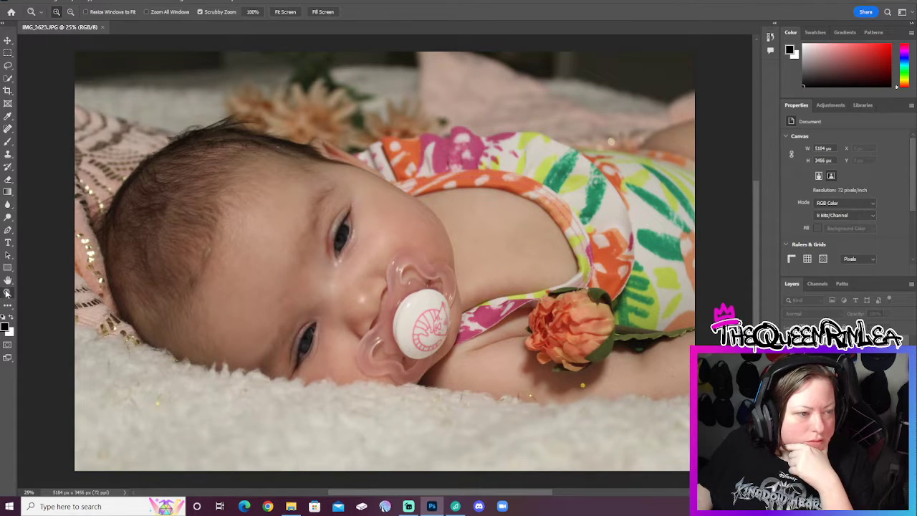
left_click(110, 252)
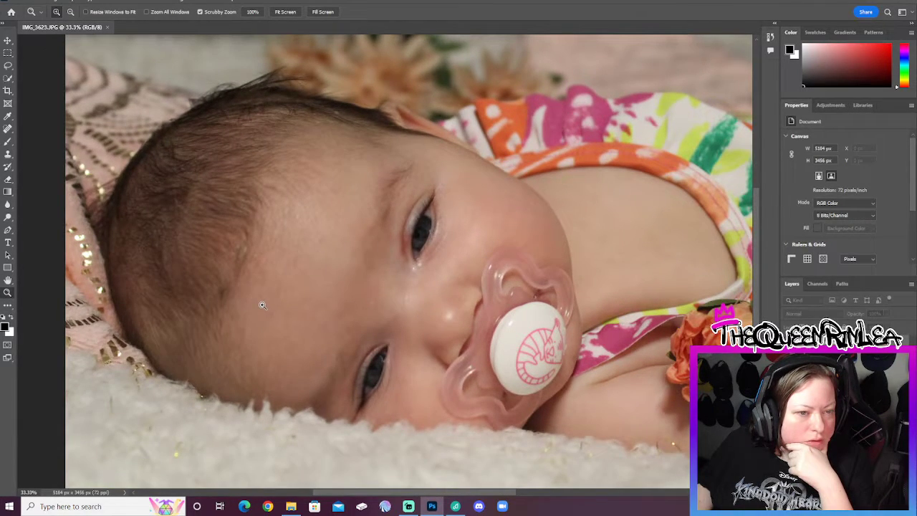
scroll(260, 293, "down", 3)
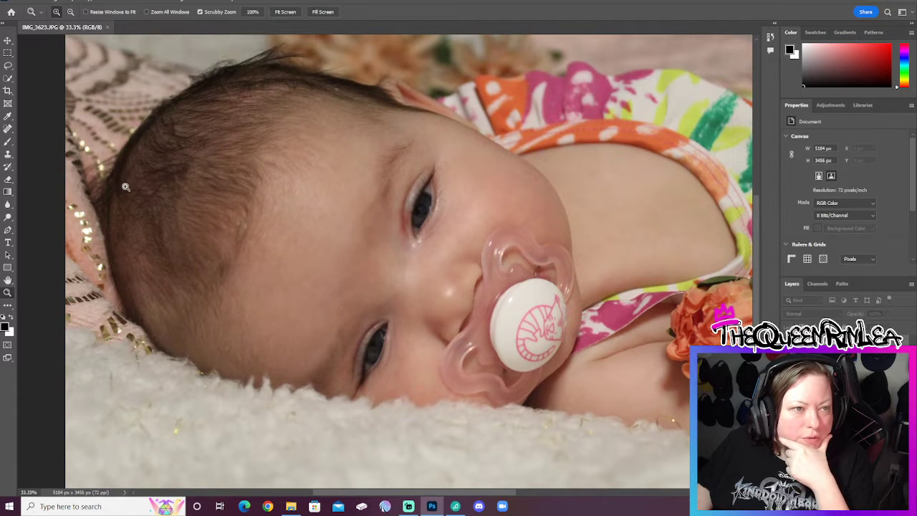
left_click(5, 219)
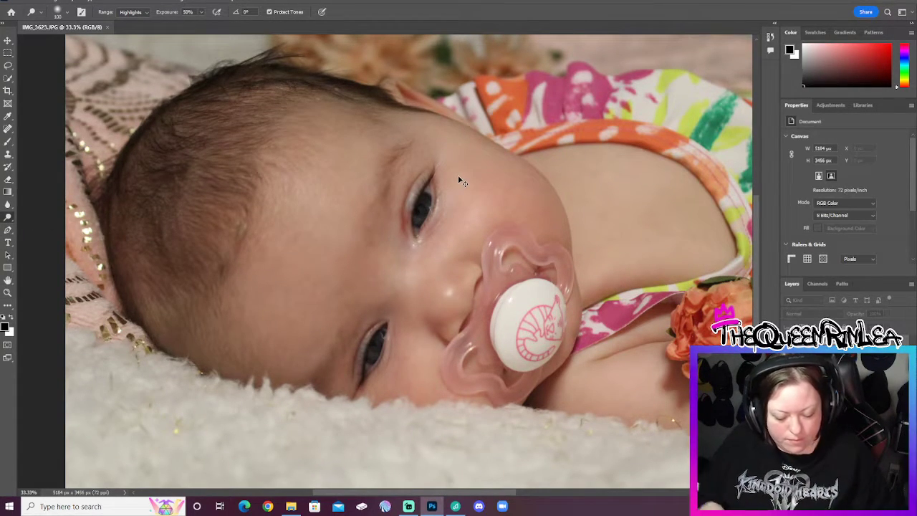
key("ctrl+j")
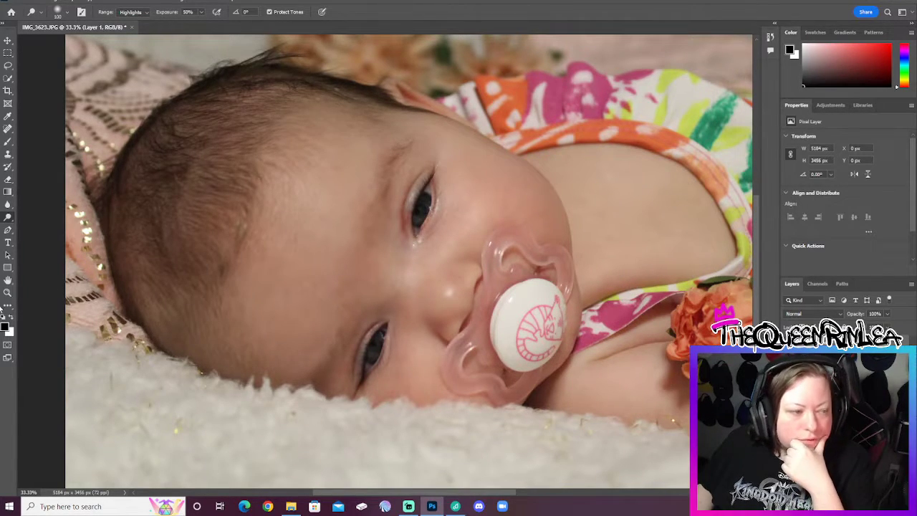
Crop strips off the photo's upper and lower edges, keeping its full width, to about 5184 × 3020 px.
left_click(7, 292)
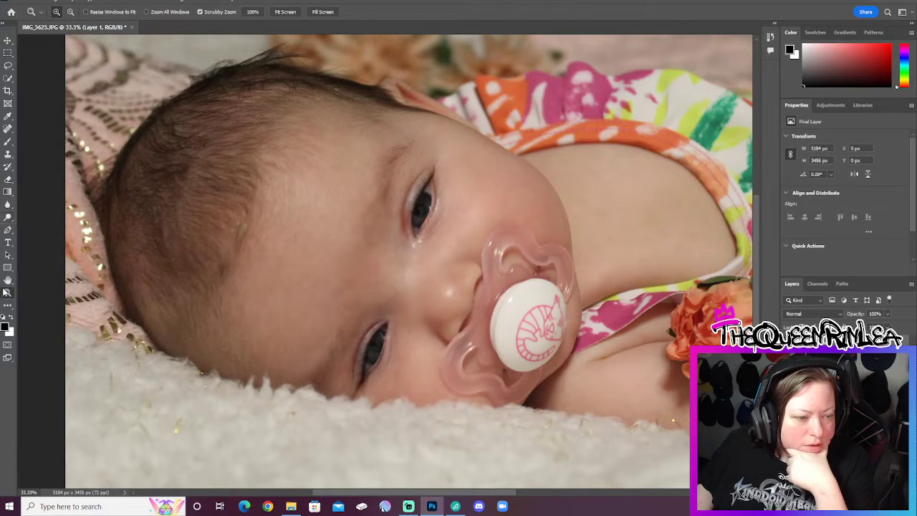
right_click(258, 293)
left_click(290, 300)
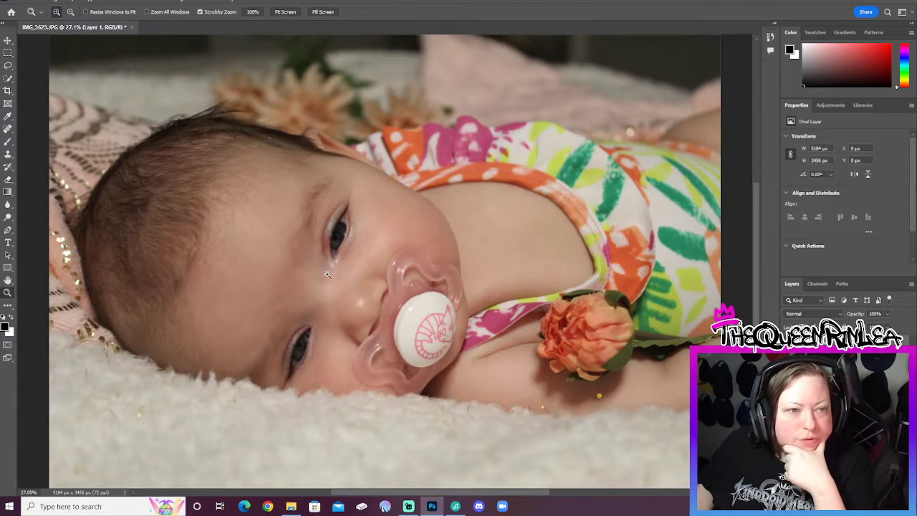
left_click(7, 91)
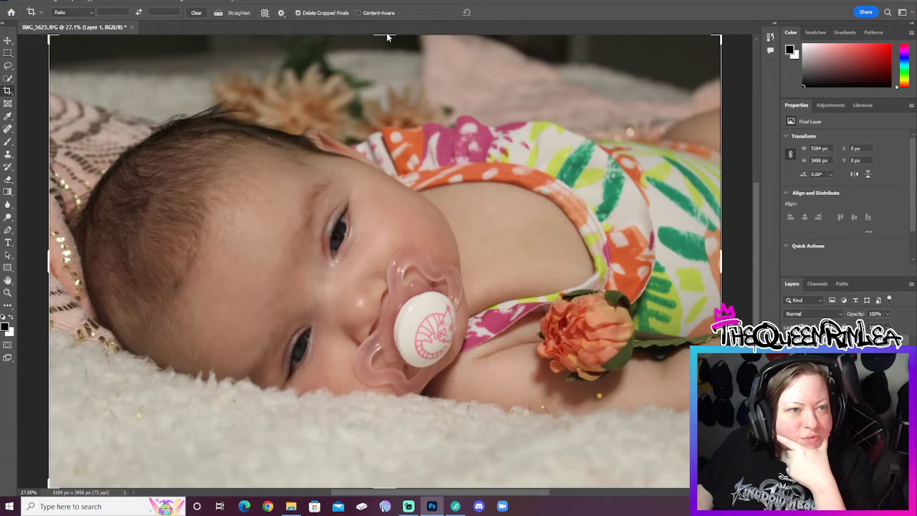
left_click_drag(384, 36, 385, 50)
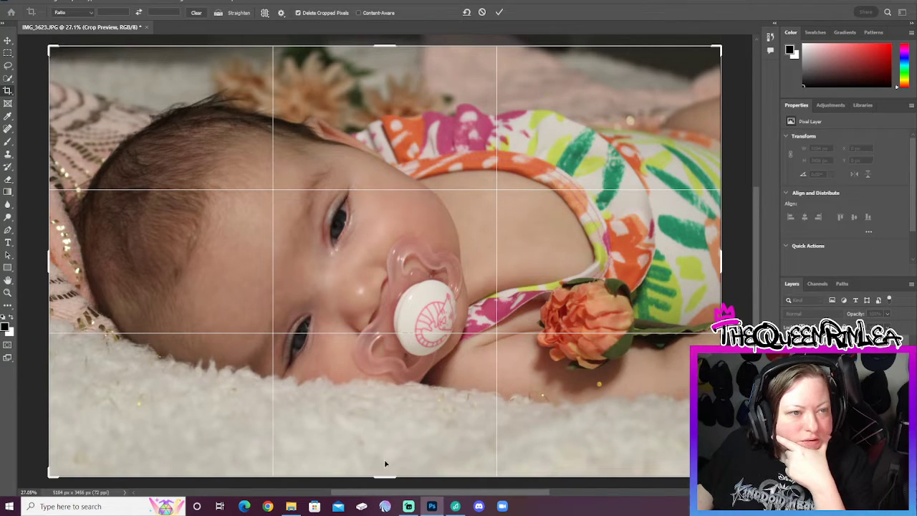
left_click_drag(385, 474, 383, 462)
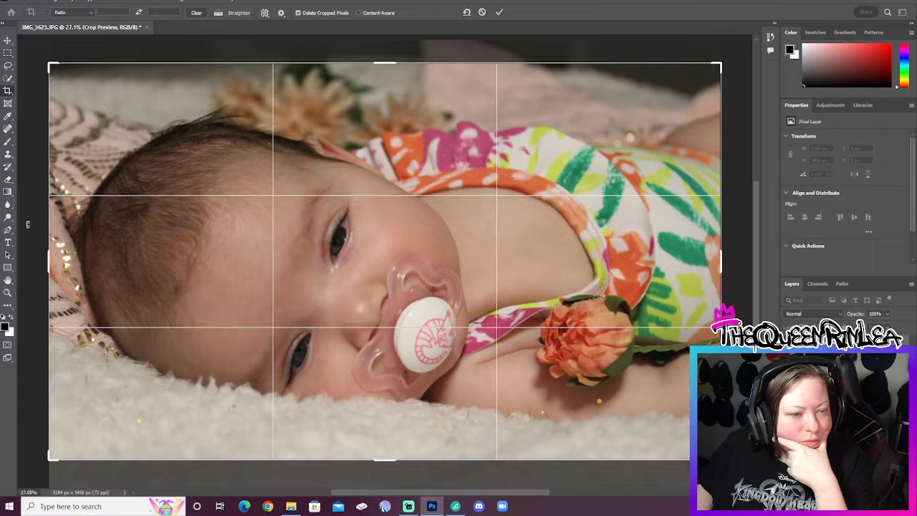
left_click(55, 1)
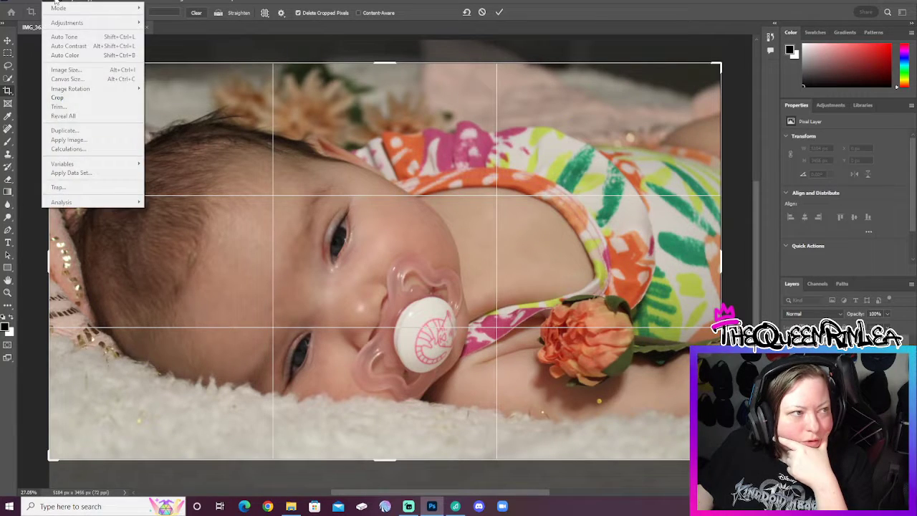
left_click(502, 13)
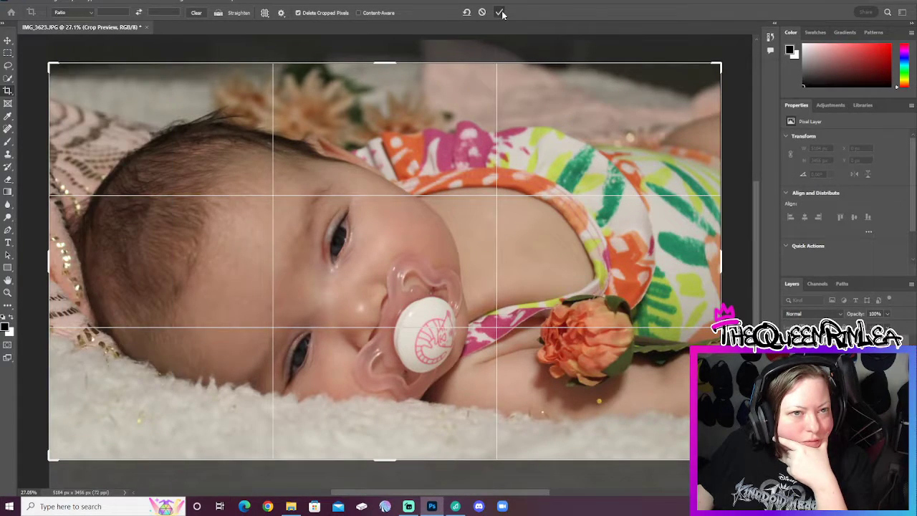
left_click(502, 13)
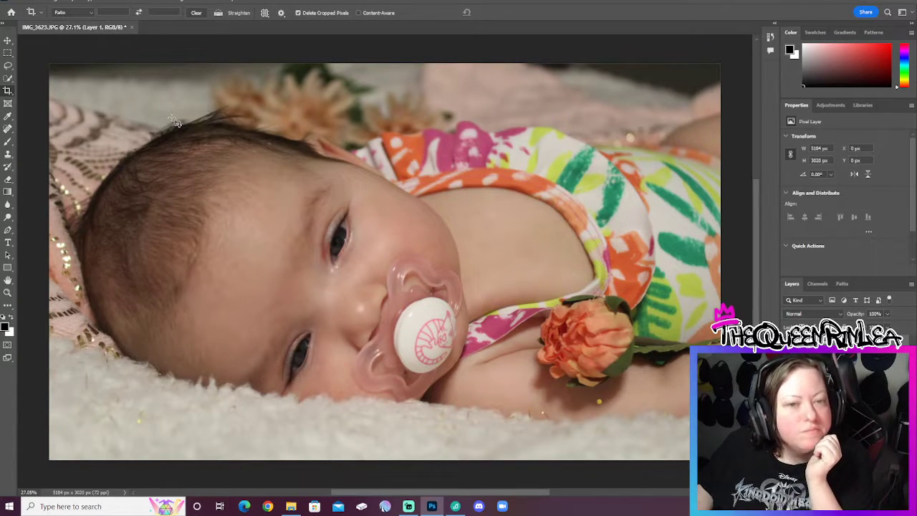
Apply Auto Color and Auto Contrast to the duplicated photo layer.
left_click(51, 1)
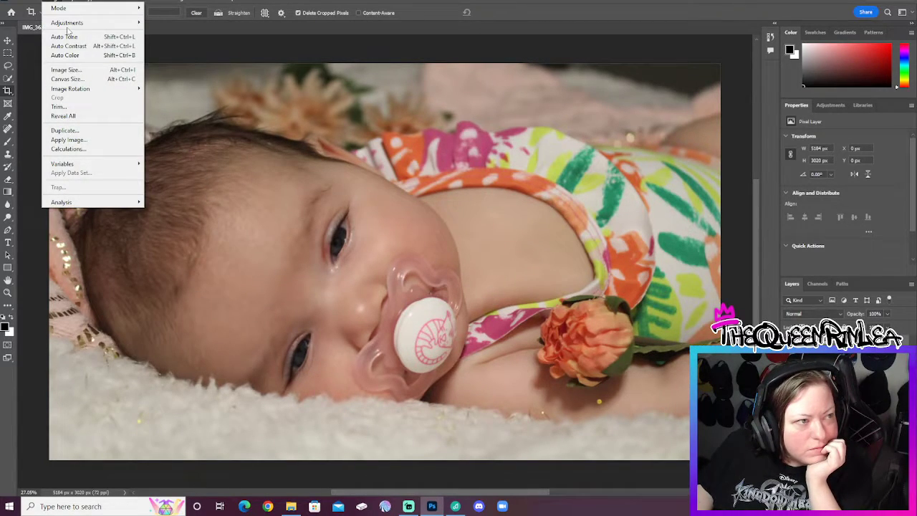
left_click(72, 56)
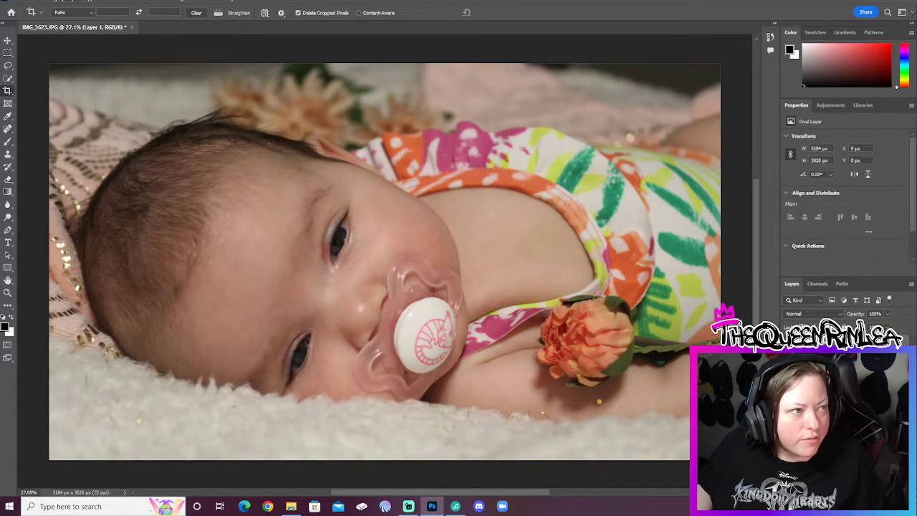
left_click(51, 1)
left_click(77, 49)
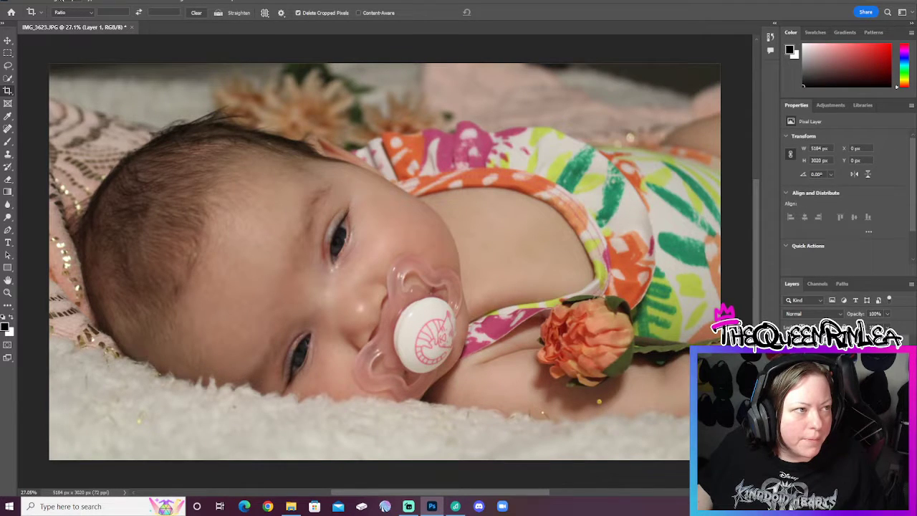
left_click(51, 1)
left_click(194, 22)
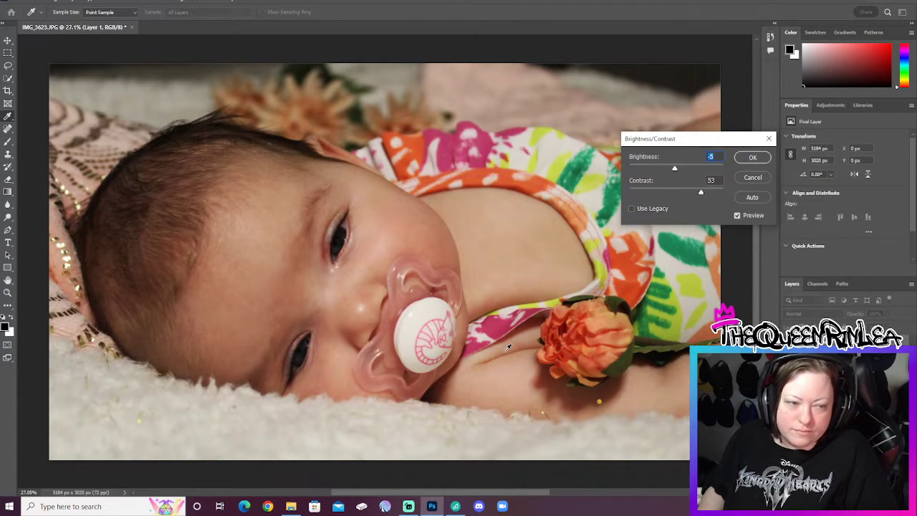
left_click(737, 178)
key("c")
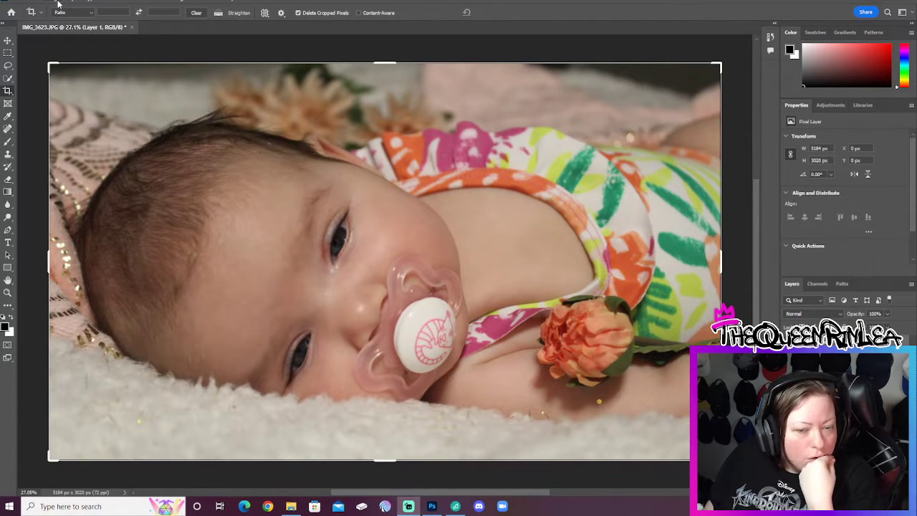
Apply a Color Balance adjustment to the duplicated photo layer, setting the midtones' Cyan–Red level to -9.
left_click(58, 4)
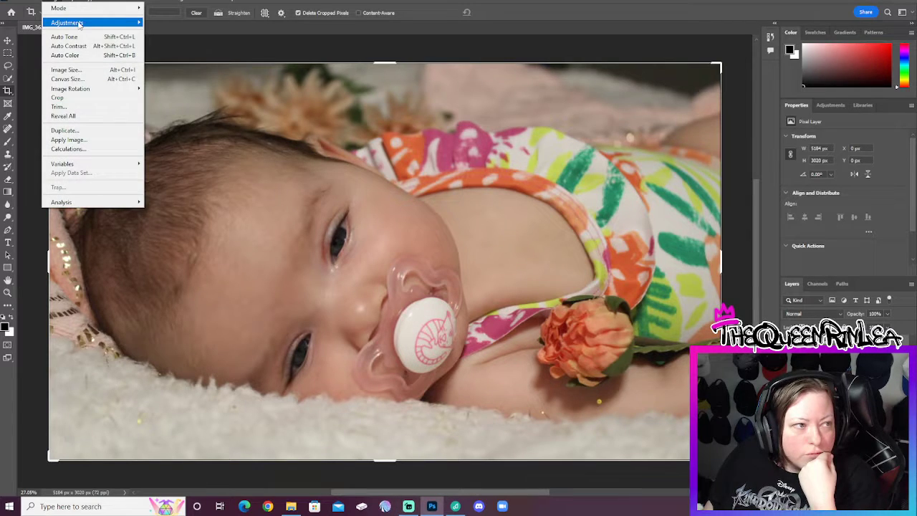
mouse_move(71, 22)
left_click(170, 83)
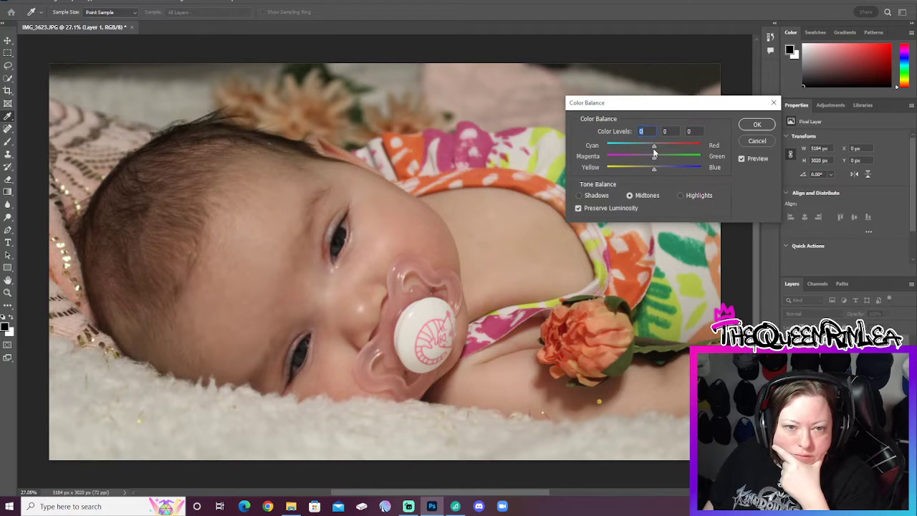
key("Down")
key("Down")
key("Down")
key("Down")
key("Down")
key("Down")
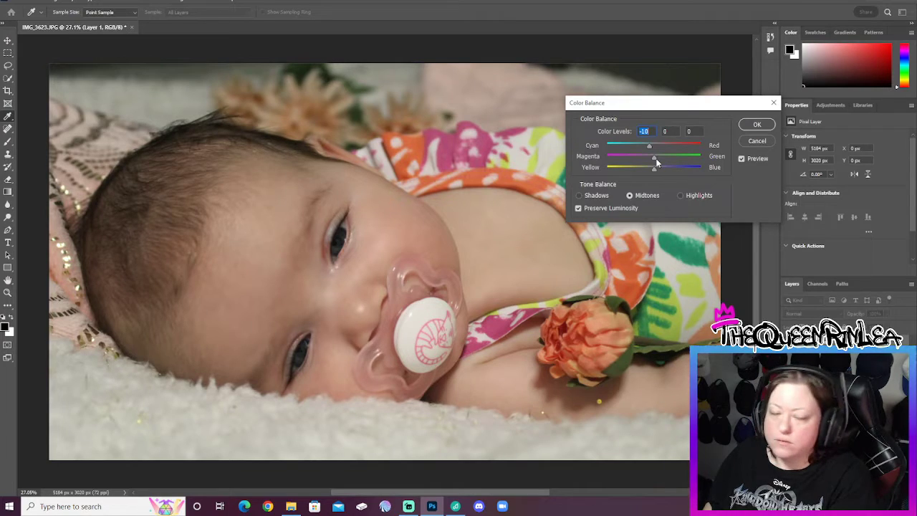
key("Up")
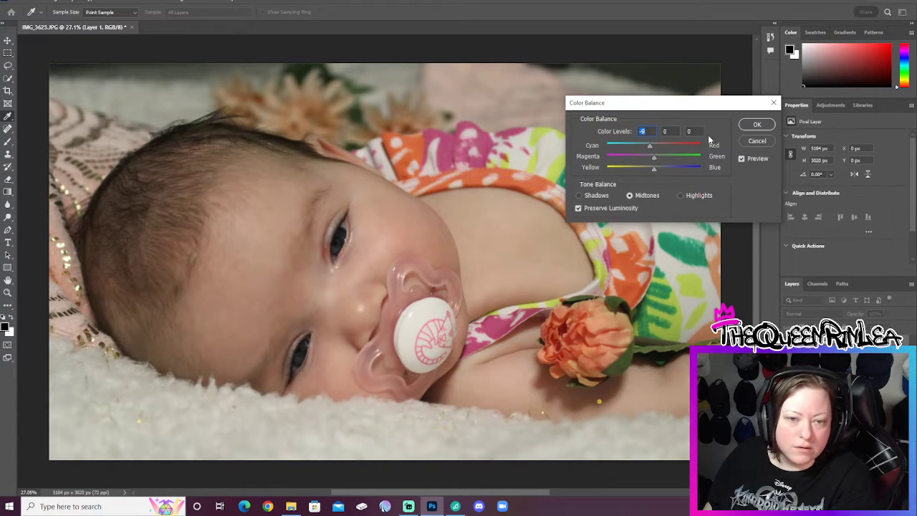
left_click(757, 125)
key("c")
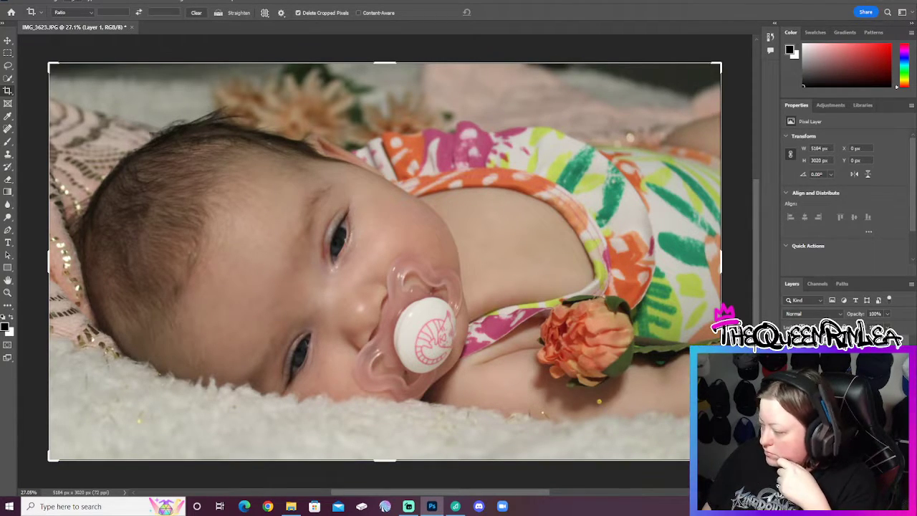
Save a JPEG copy named RR6 on the computer in the Final folder and close IMG_3623 without saving its changes.
left_click(13, 2)
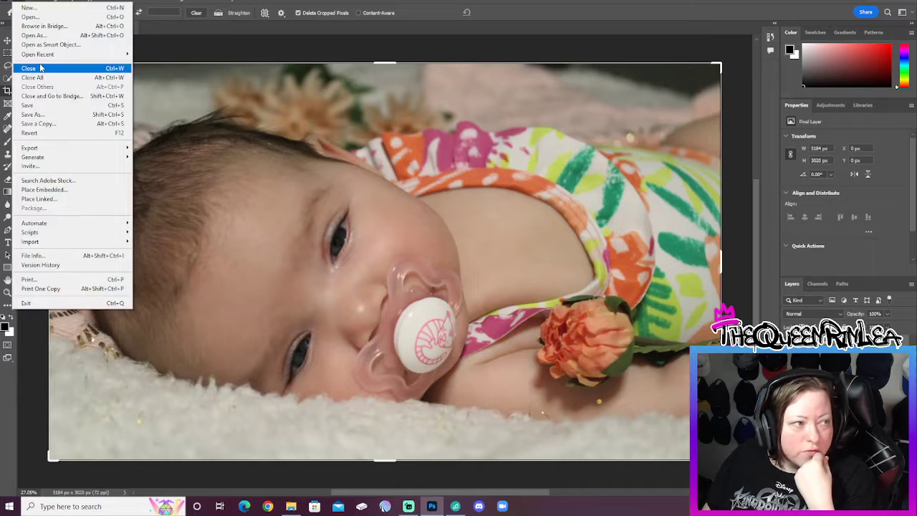
left_click(63, 125)
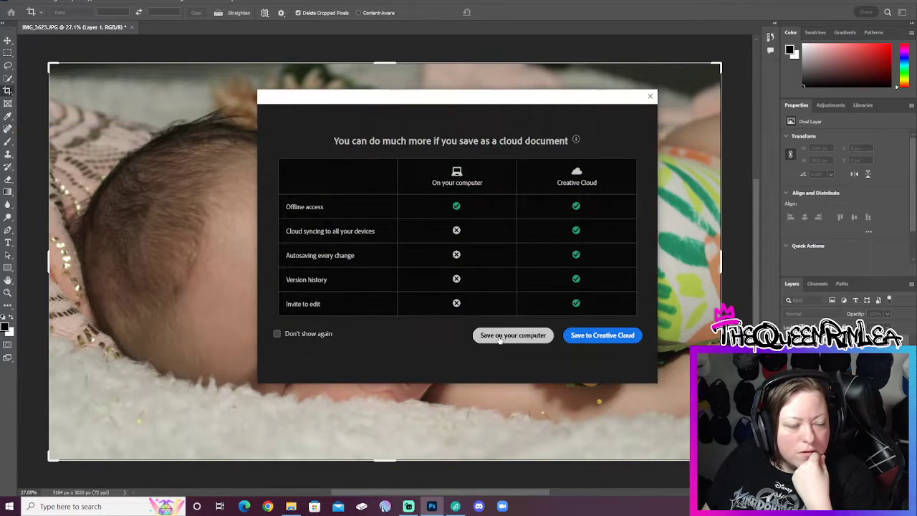
left_click(495, 334)
double_click(163, 76)
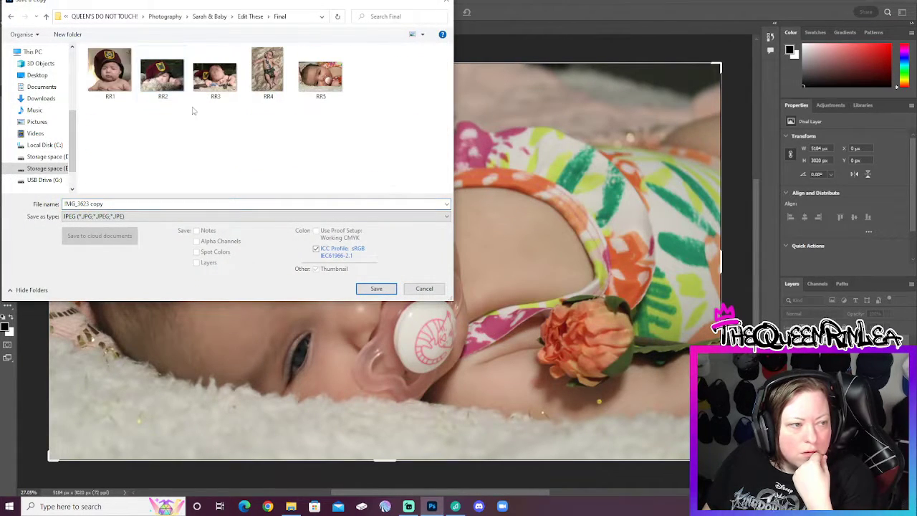
type("RR^")
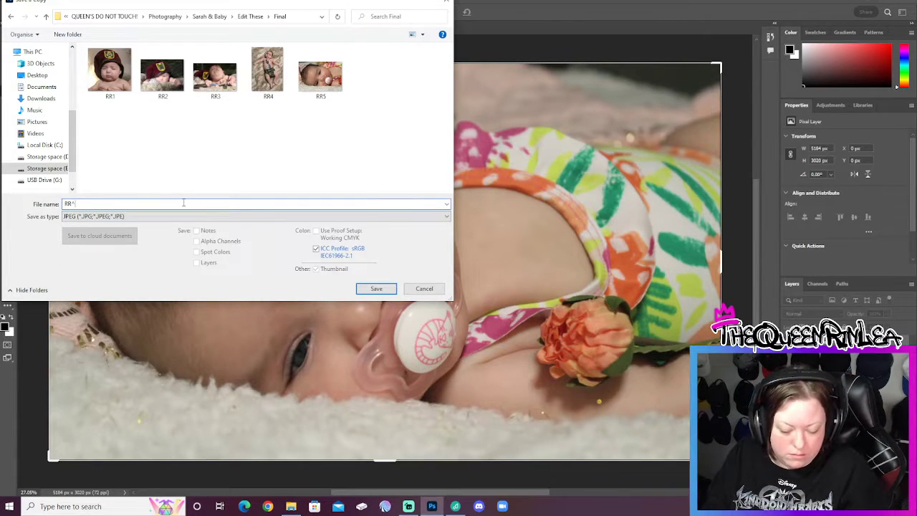
key("BackSpace")
type("6")
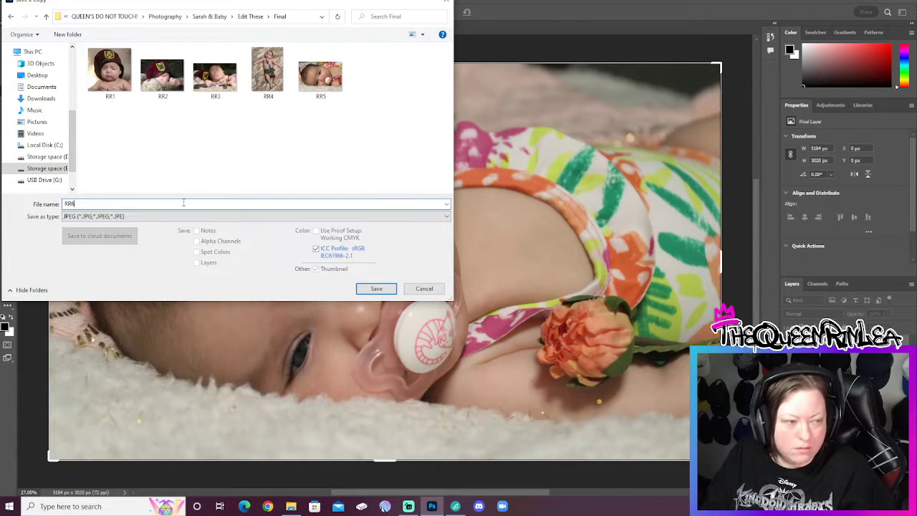
key("Return")
key("Return")
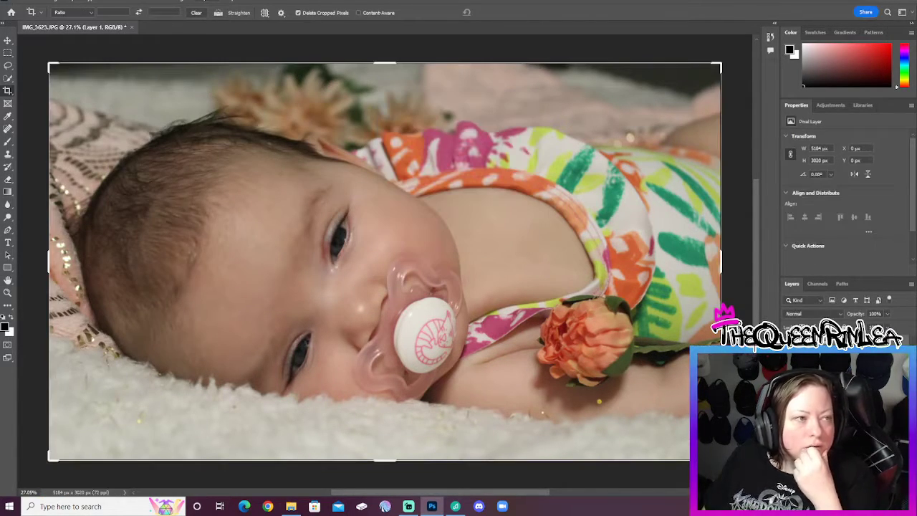
left_click(129, 26)
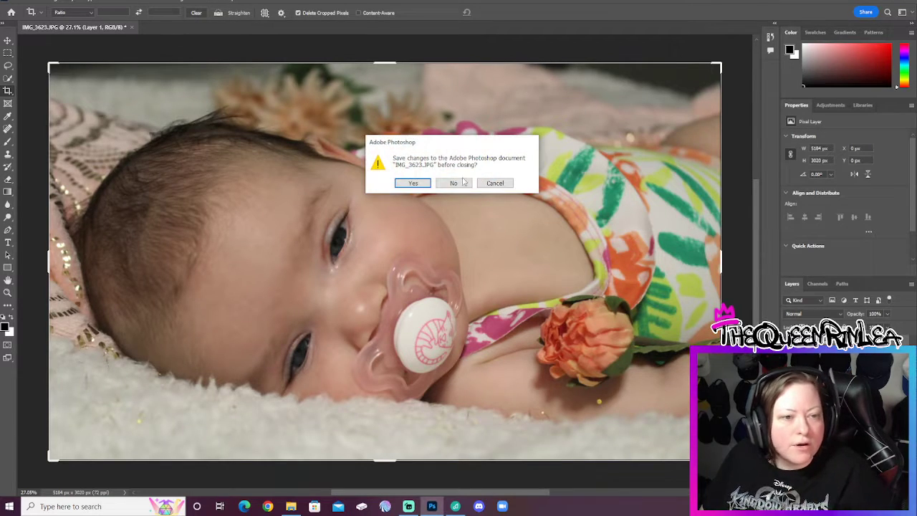
left_click(460, 185)
Open the photos IMG_3620 and IMG_3622 from the Edit These folder and bring IMG_3620 into view.
key("ctrl+o")
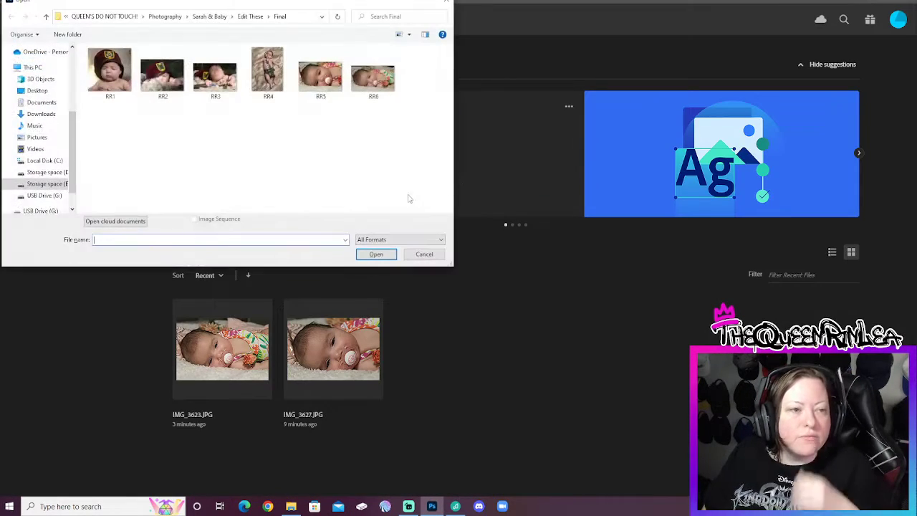
left_click(251, 15)
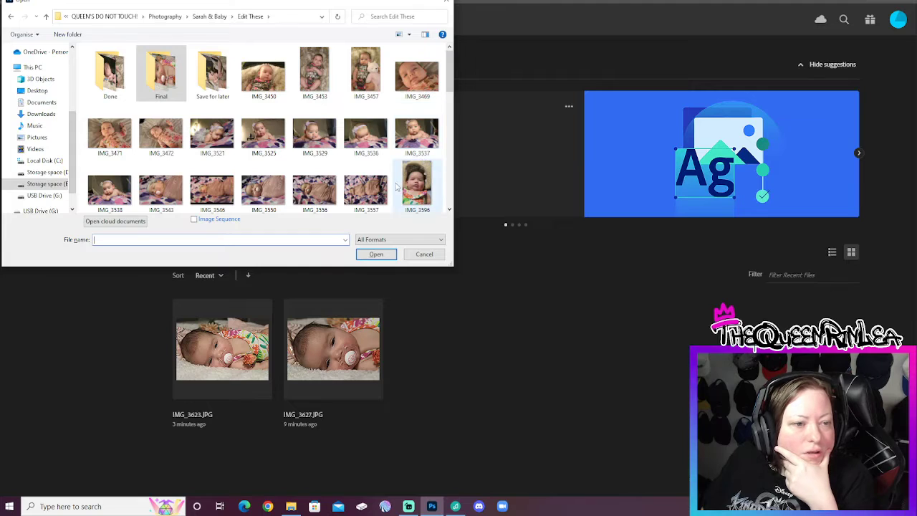
scroll(393, 186, "down", 2)
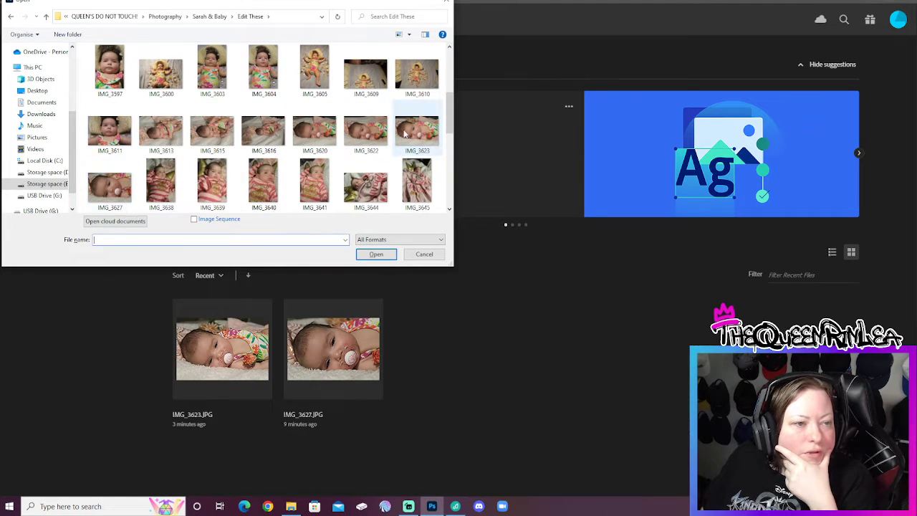
left_click(366, 133)
left_click(314, 133, "ctrl")
left_click(376, 254)
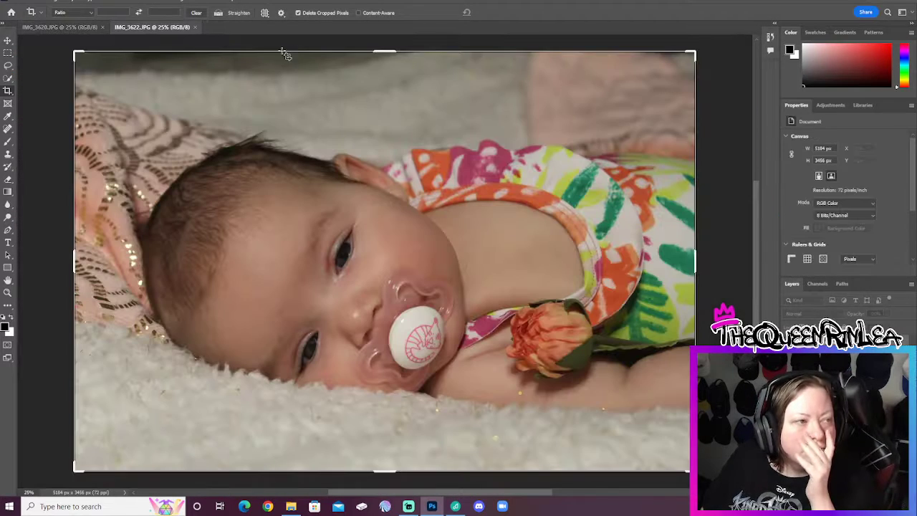
left_click(62, 27)
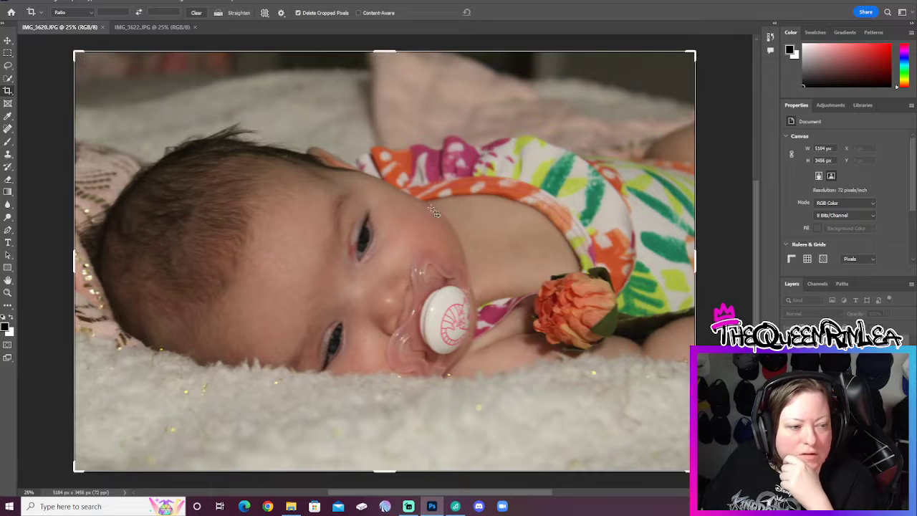
left_click(57, 2)
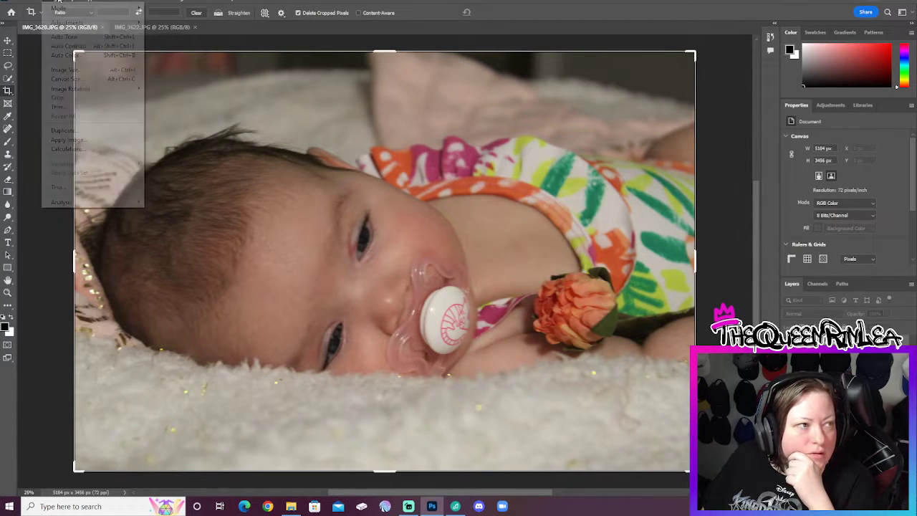
mouse_move(100, 22)
left_click(163, 24)
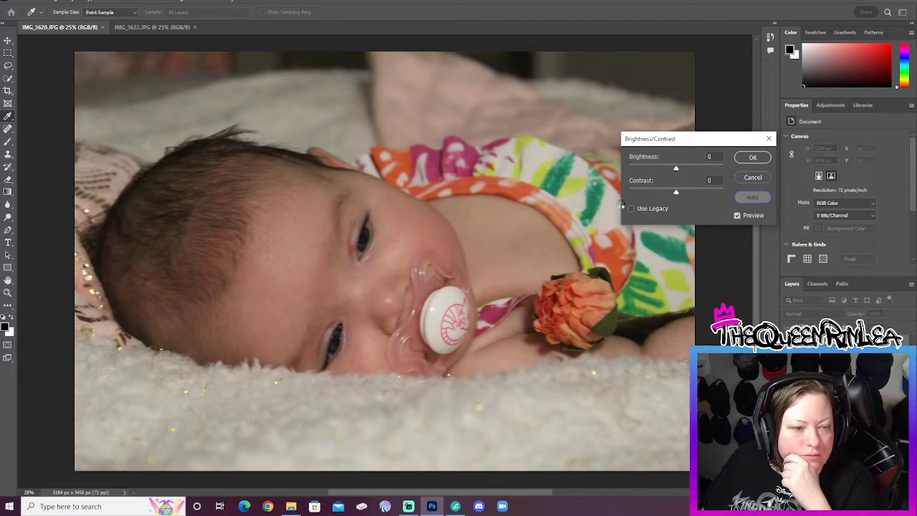
left_click(753, 197)
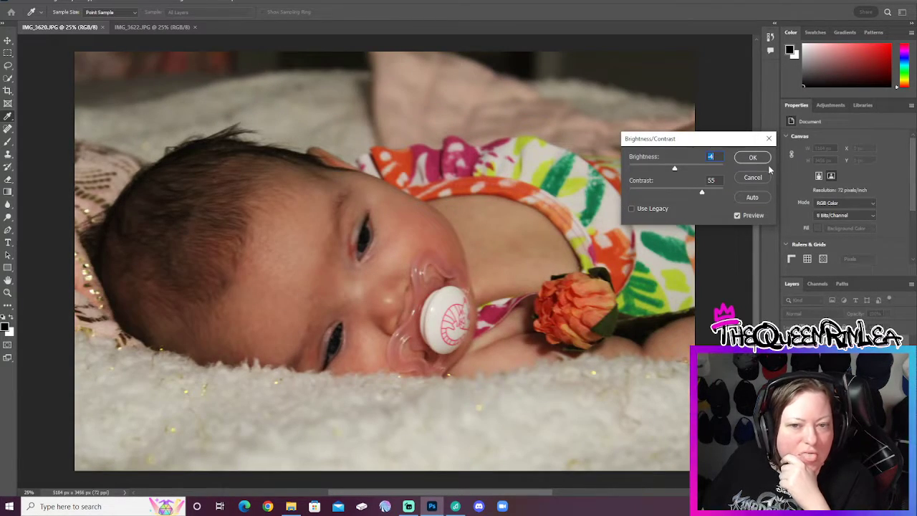
key("Return")
key("c")
Apply a Color Balance adjustment to IMG_3620, setting the midtones' Cyan–Red level to -10.
left_click(61, 2)
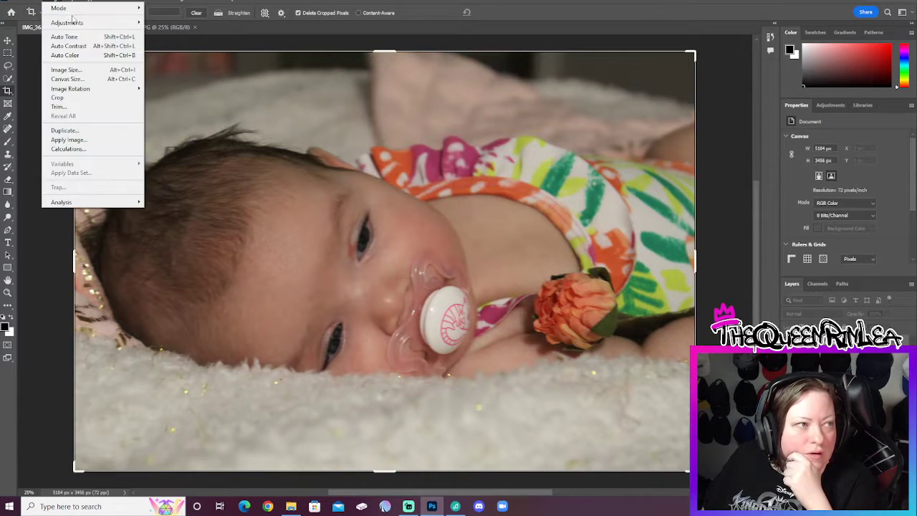
mouse_move(72, 22)
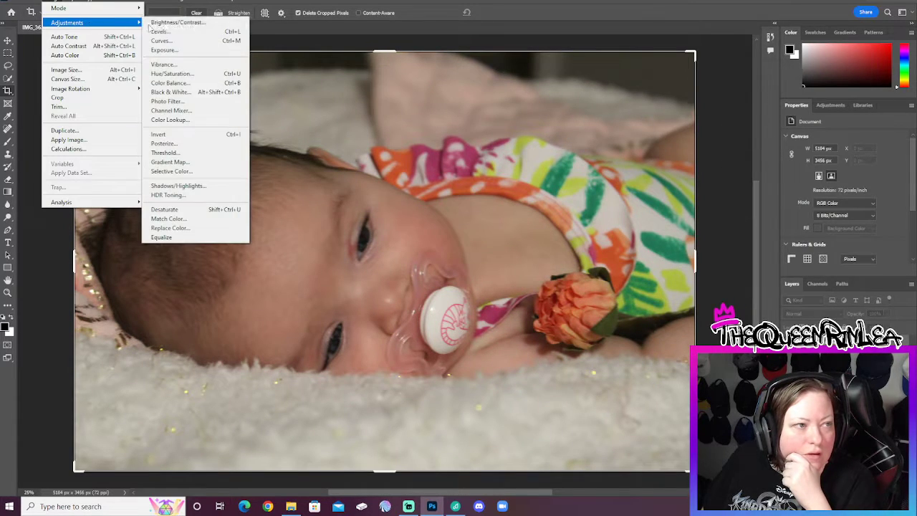
left_click(215, 83)
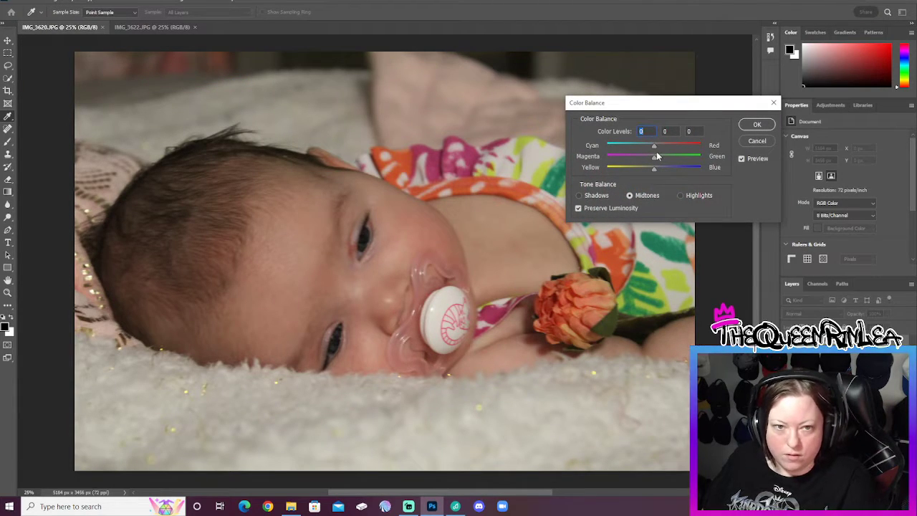
key("shift+Down")
key("Down")
key("Down")
key("Down")
key("Down")
key("Down")
key("Down")
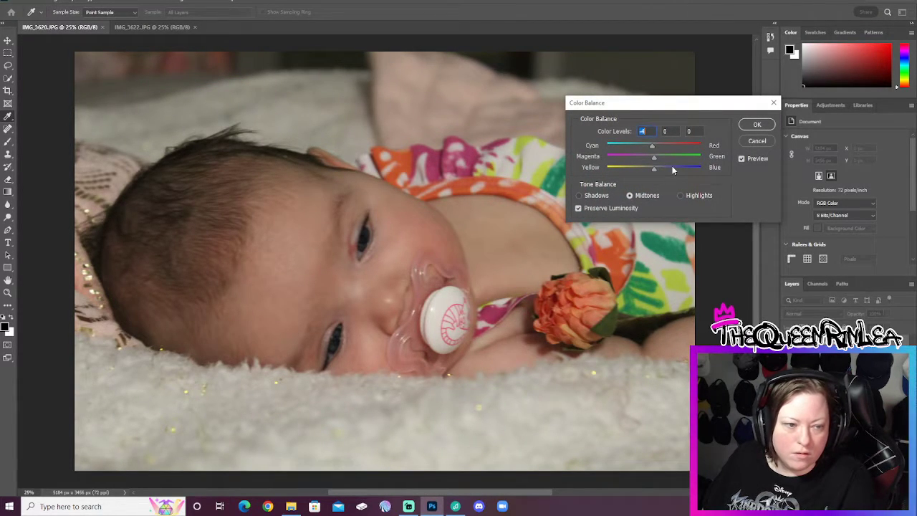
key("Down")
key("Up")
key("Up")
key("Up")
key("Up")
key("Up")
key("Up")
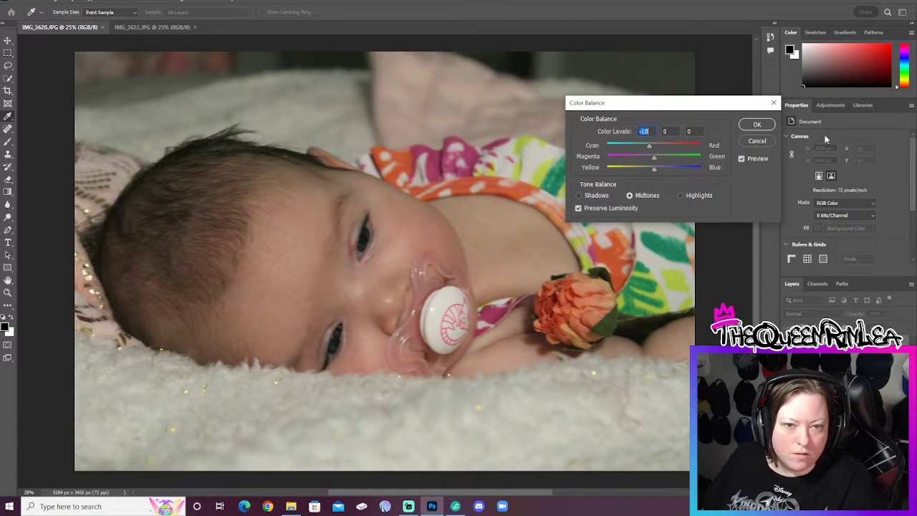
left_click(757, 125)
key("c")
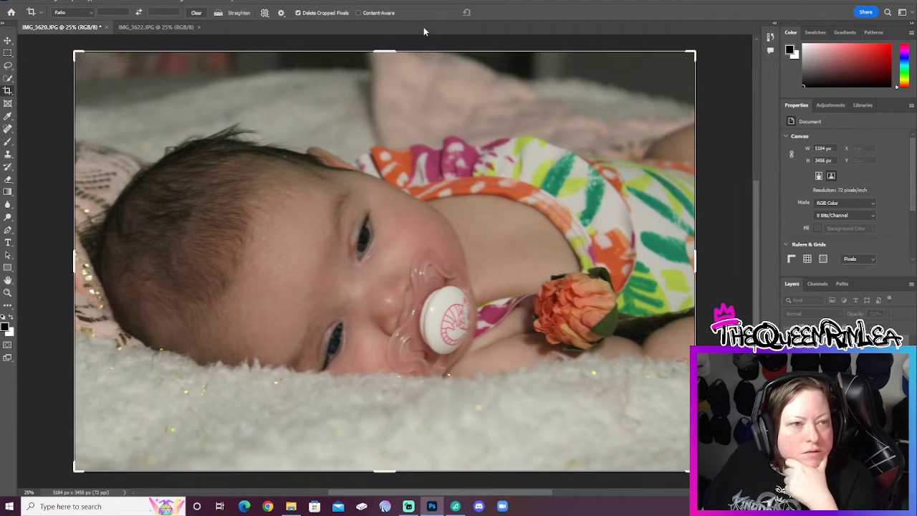
Try cropping IMG_3620 along its upper, lower and right edges to about 5088 × 2840 px, and undo the crop.
left_click_drag(385, 46, 385, 66)
mouse_move(385, 71)
left_mouse_down()
mouse_move(385, 82)
mouse_move(390, 70)
left_mouse_up()
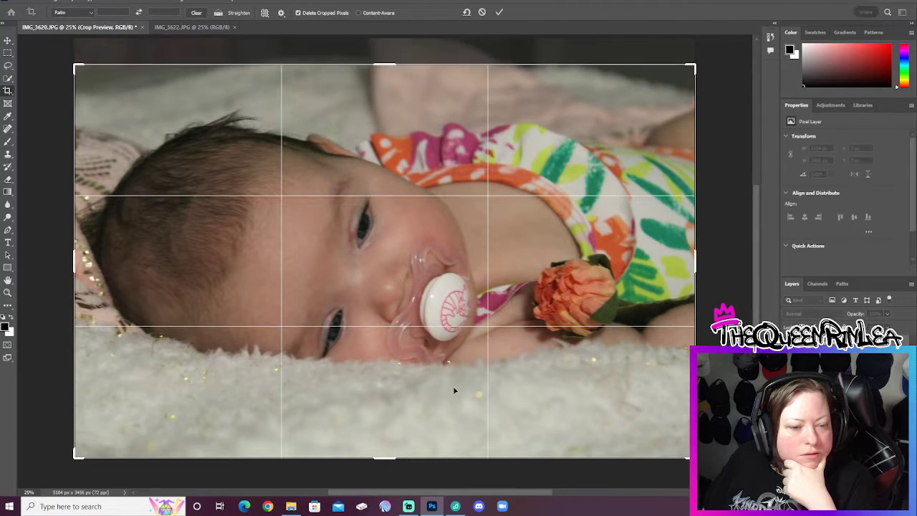
left_click_drag(381, 462, 380, 438)
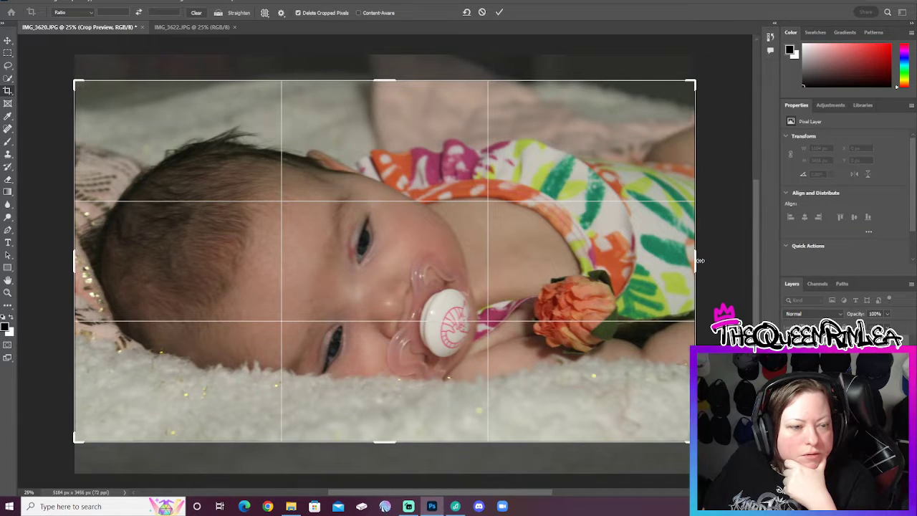
mouse_move(701, 261)
left_mouse_down()
mouse_move(669, 261)
mouse_move(692, 260)
mouse_move(685, 261)
left_mouse_up()
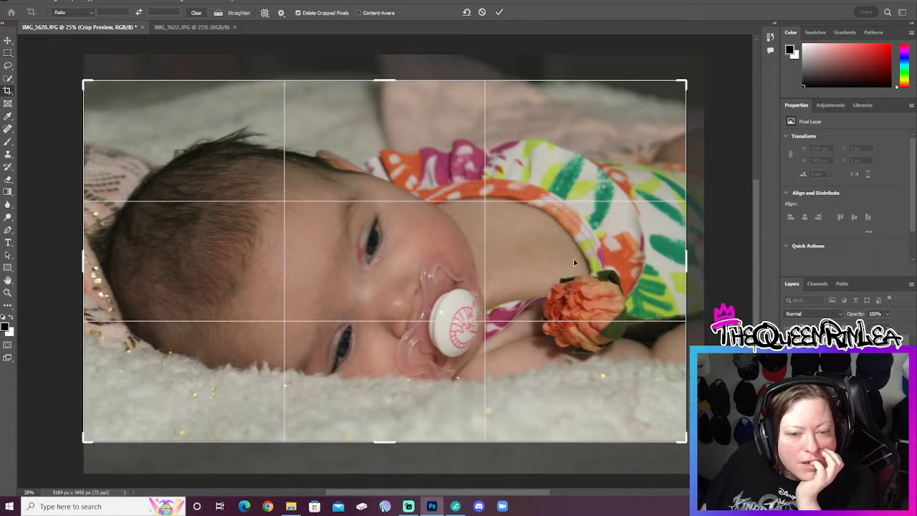
mouse_move(692, 258)
left_mouse_down()
mouse_move(666, 261)
mouse_move(694, 268)
left_mouse_up()
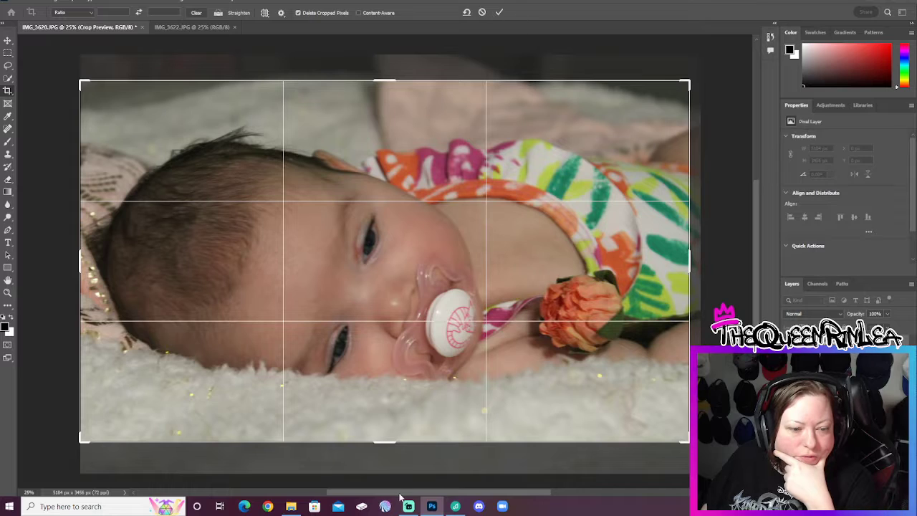
left_click_drag(397, 442, 398, 435)
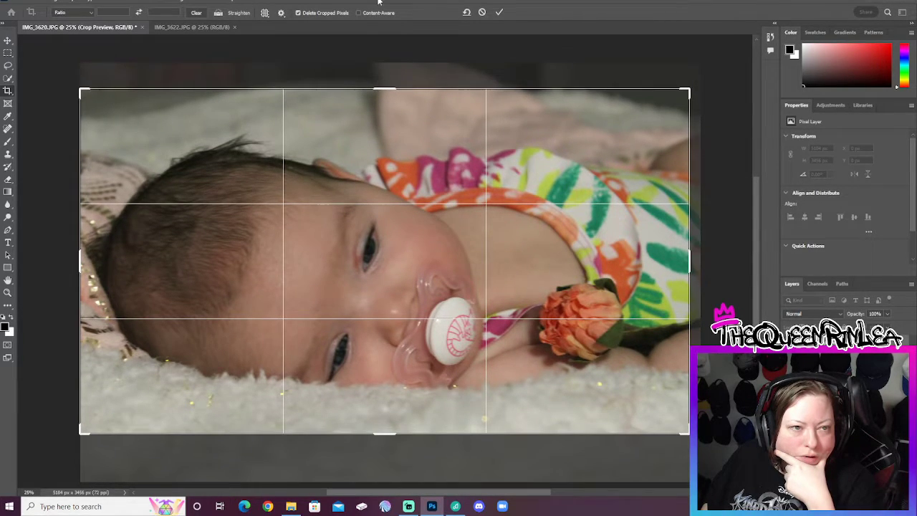
left_click(500, 13)
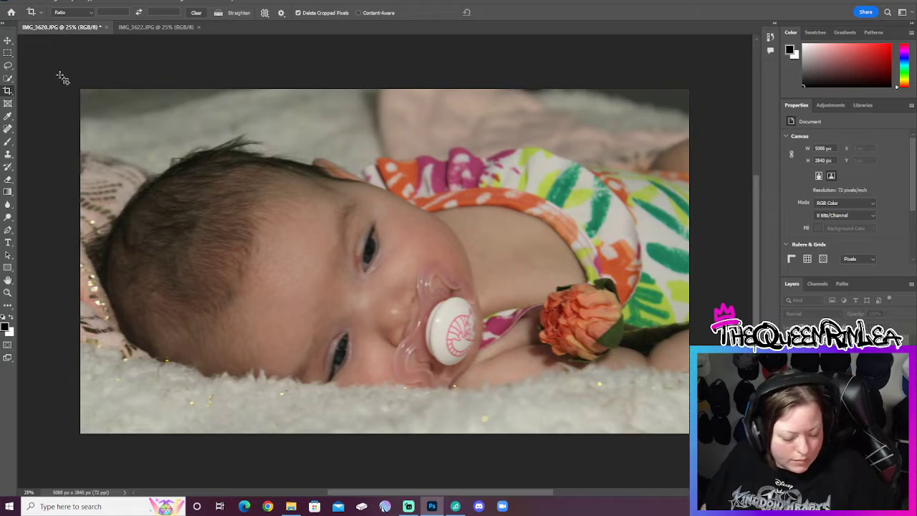
key("ctrl+z")
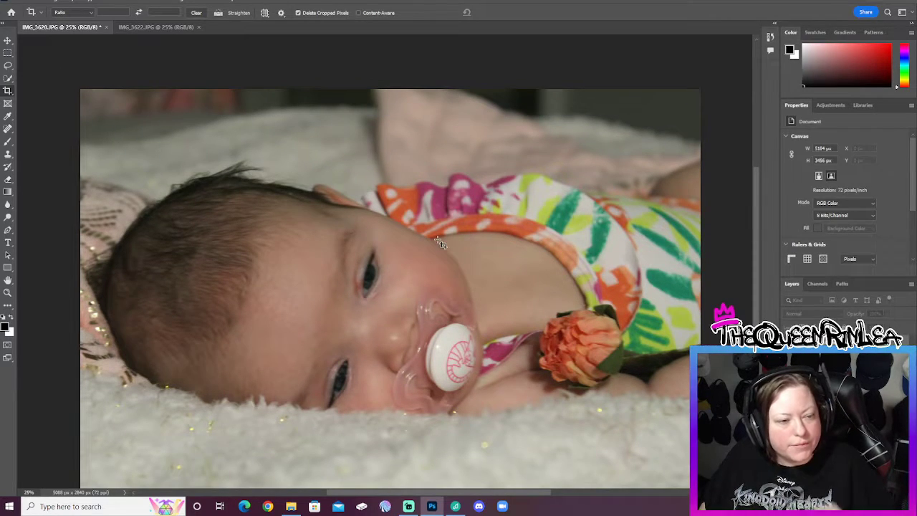
Crop IMG_3620 slightly on all four edges to about 5048 × 3000 px.
scroll(440, 243, "down", 2)
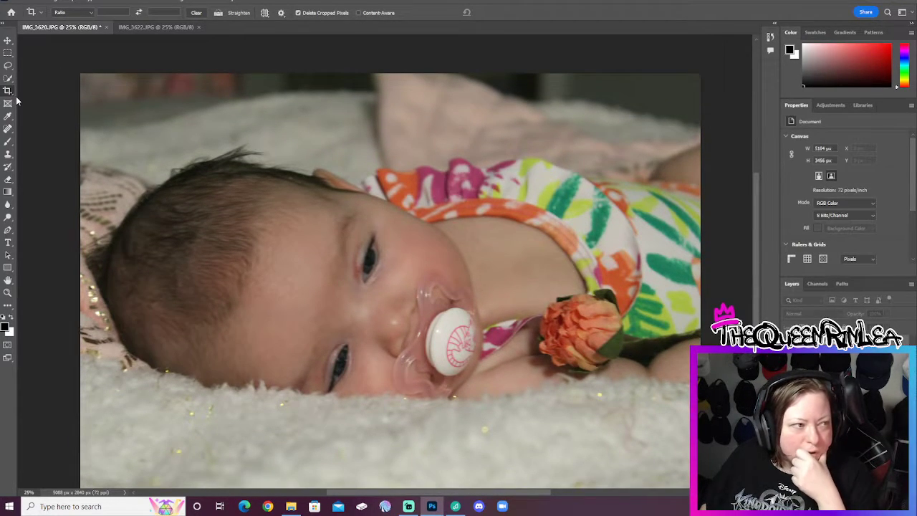
key("v")
key("c")
left_click_drag(395, 74, 394, 85)
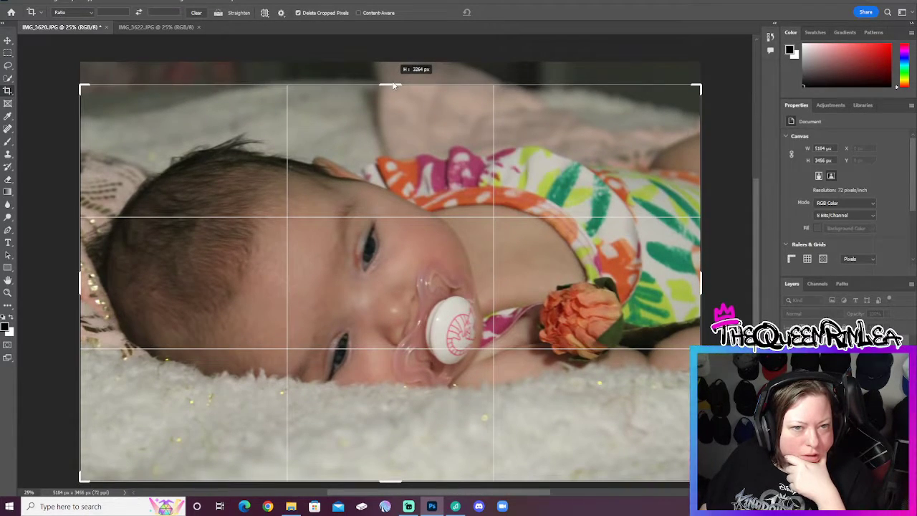
left_click_drag(392, 476, 399, 466)
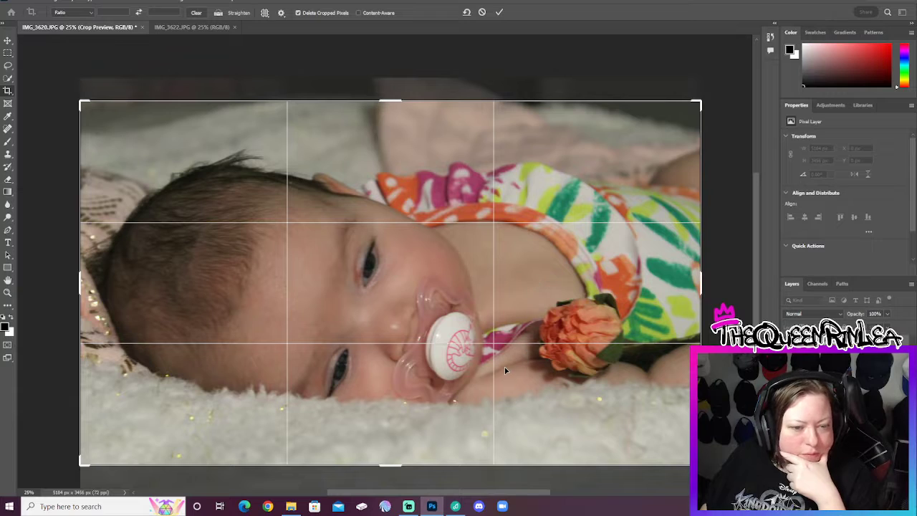
left_click_drag(546, 374, 555, 373)
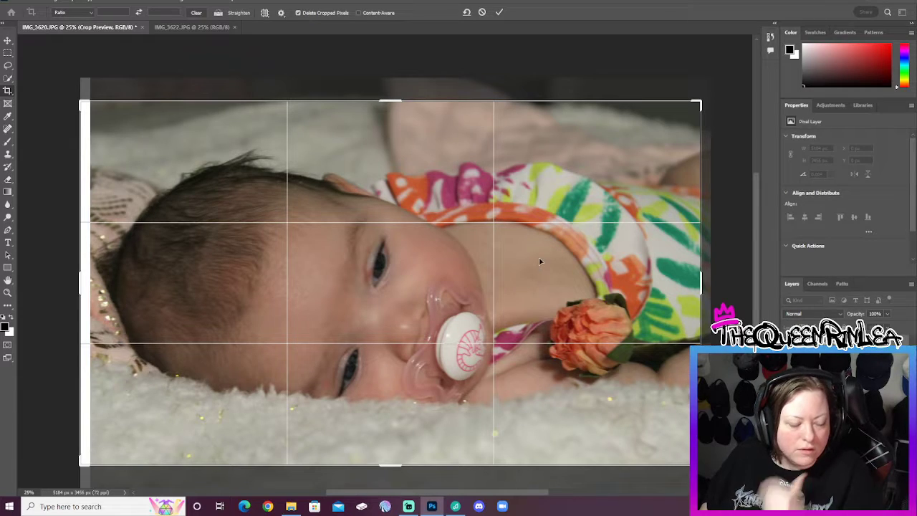
key("ctrl+z")
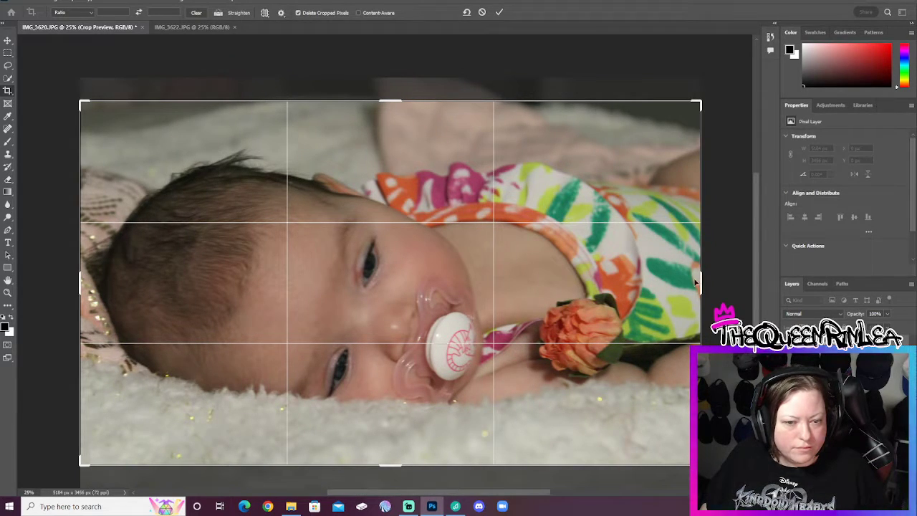
left_click_drag(705, 282, 697, 284)
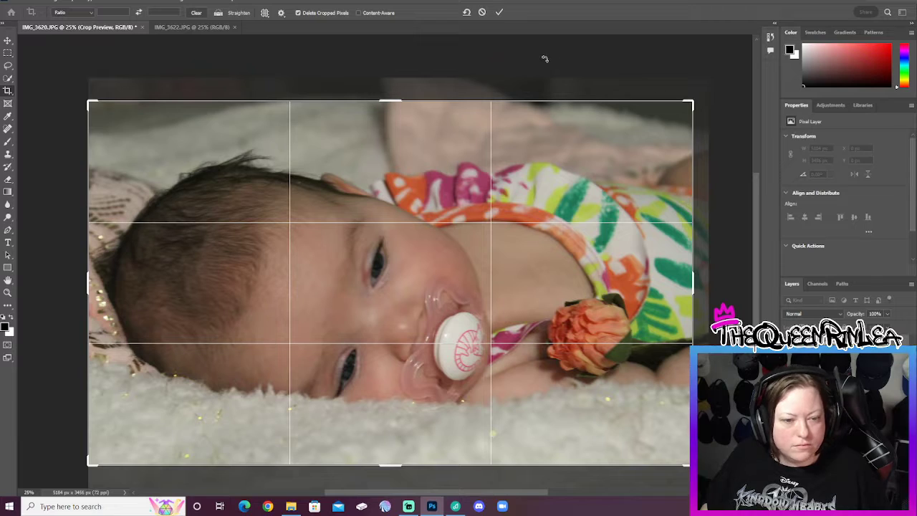
left_click(499, 12)
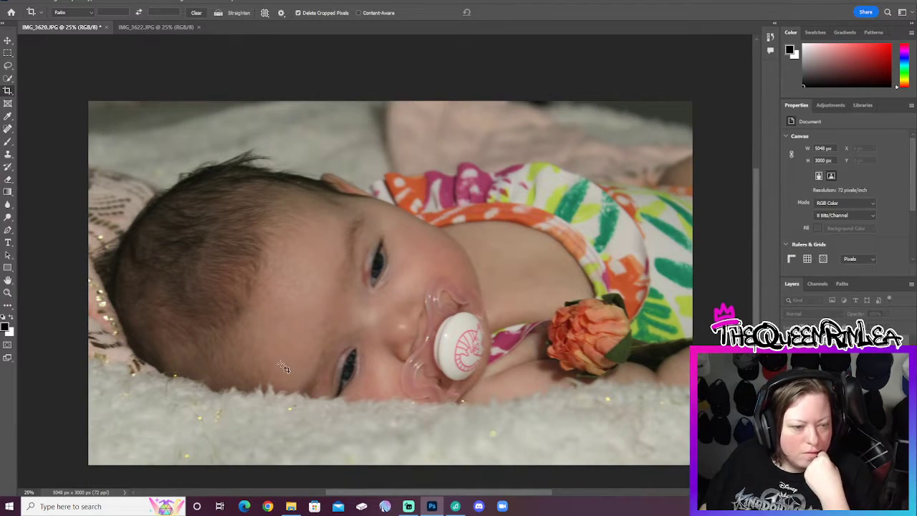
Duplicate the cropped IMG_3620 image onto a new layer.
left_click(7, 216)
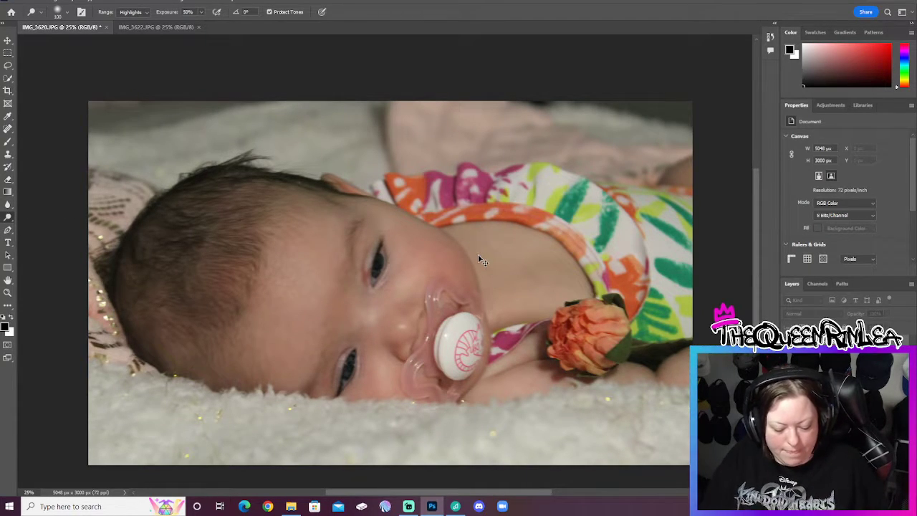
key("ctrl+j")
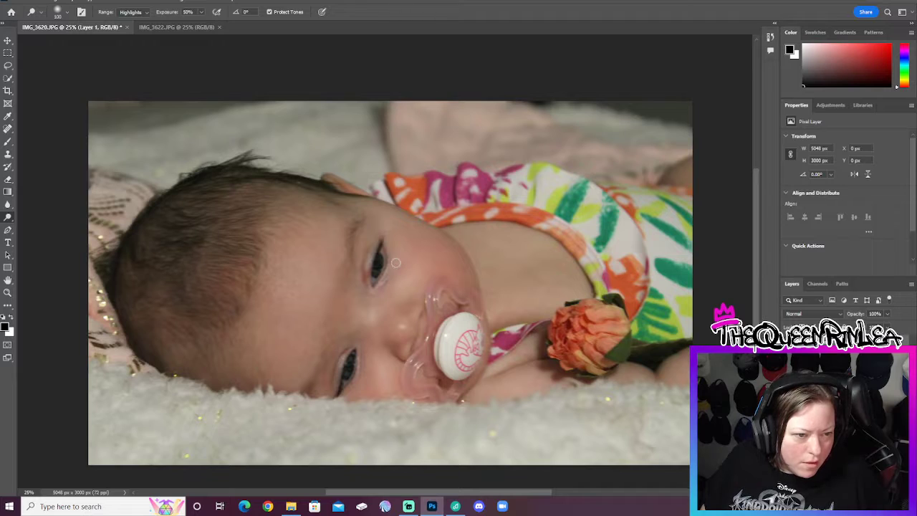
left_click(8, 292)
left_click(358, 261)
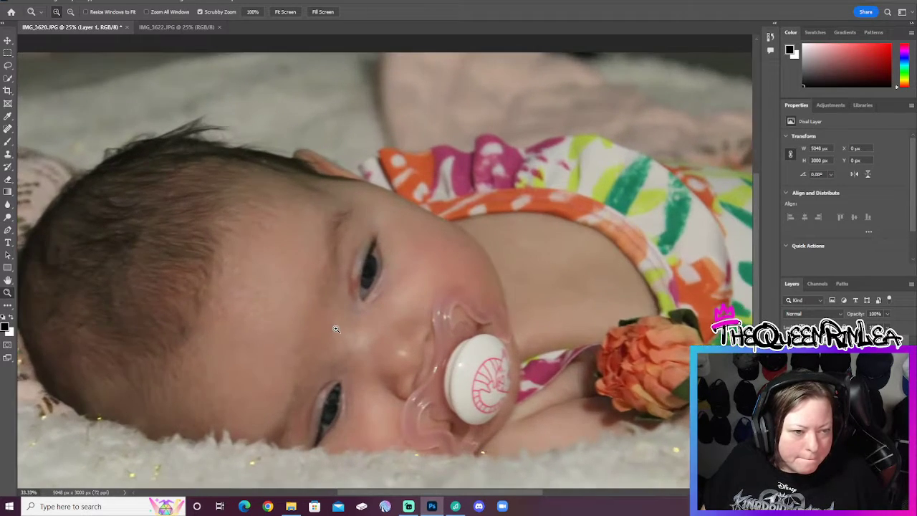
scroll(239, 260, "down", 1)
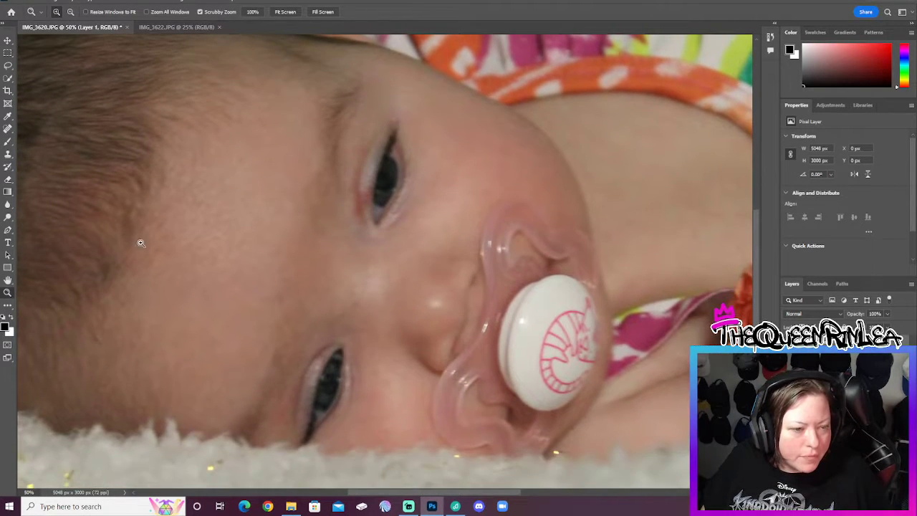
Choose the Spot Healing Brush and set its size to 38 px.
left_click(7, 141)
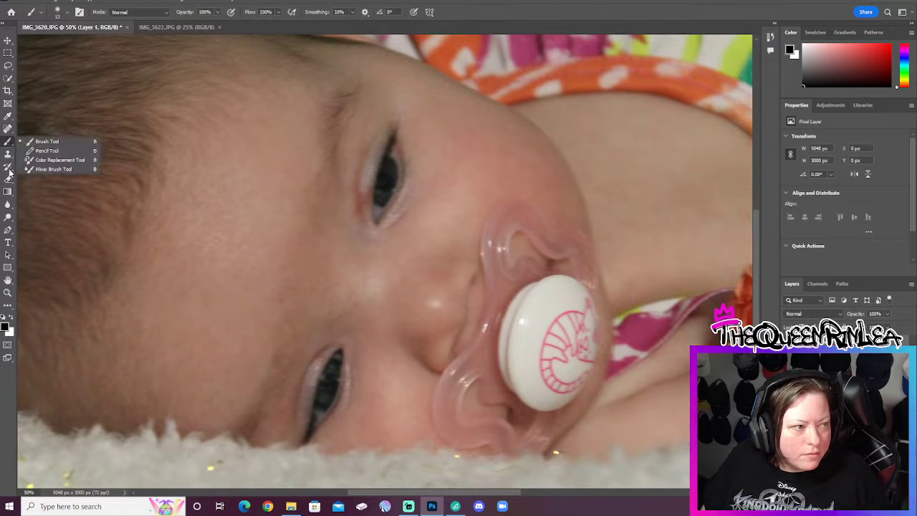
left_click(7, 120)
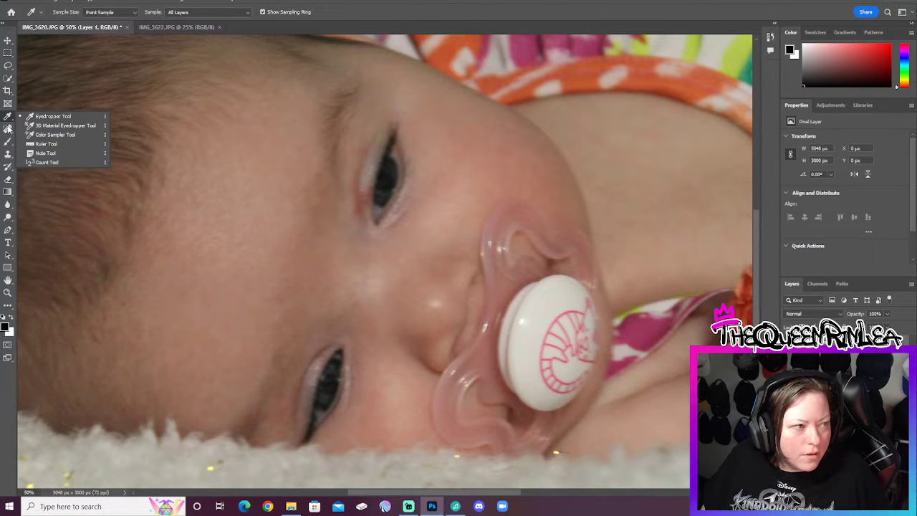
left_click(8, 128)
left_click(9, 128)
left_click(9, 129)
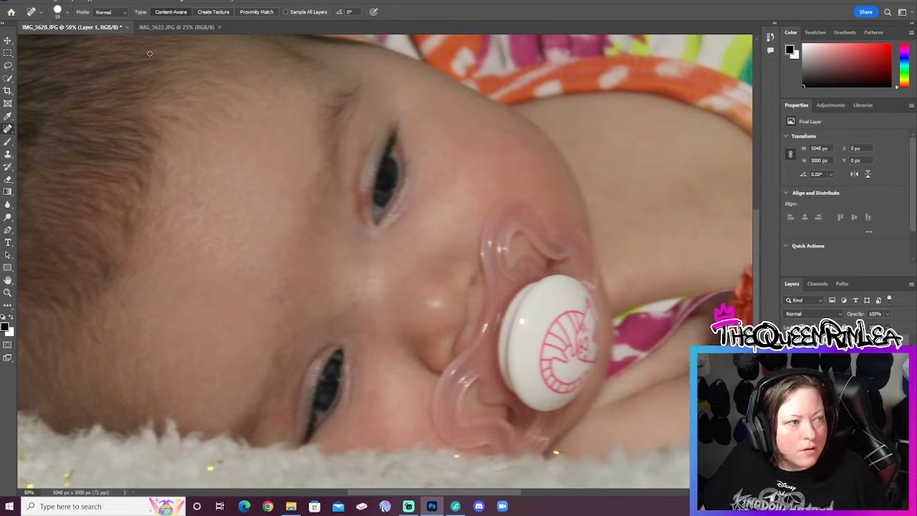
left_click(67, 13)
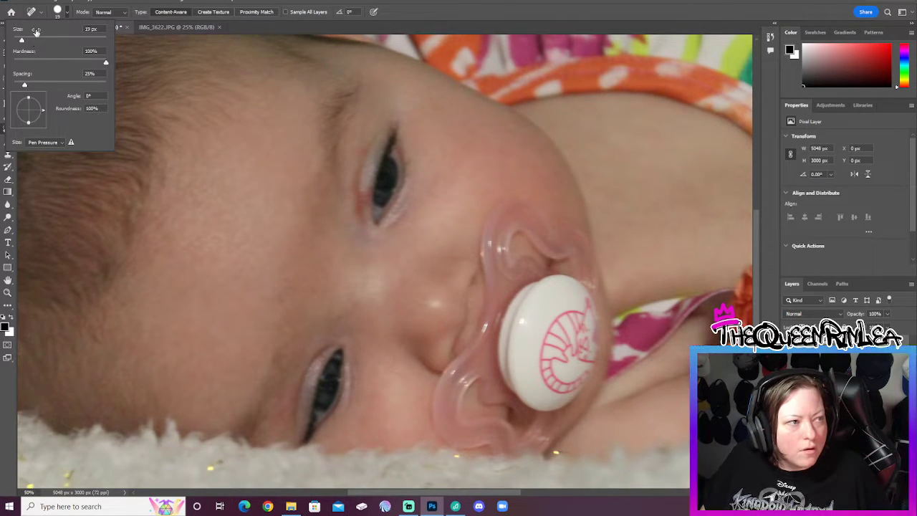
left_click(151, 103)
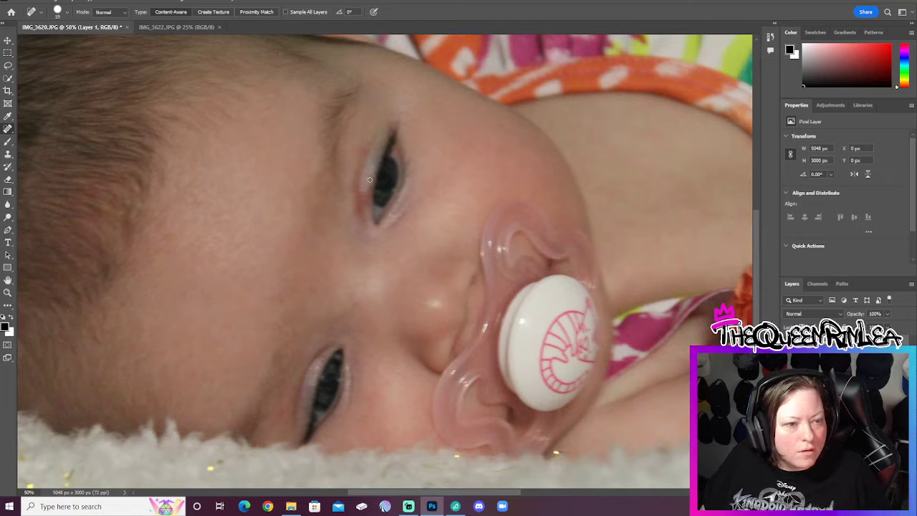
left_click(56, 16)
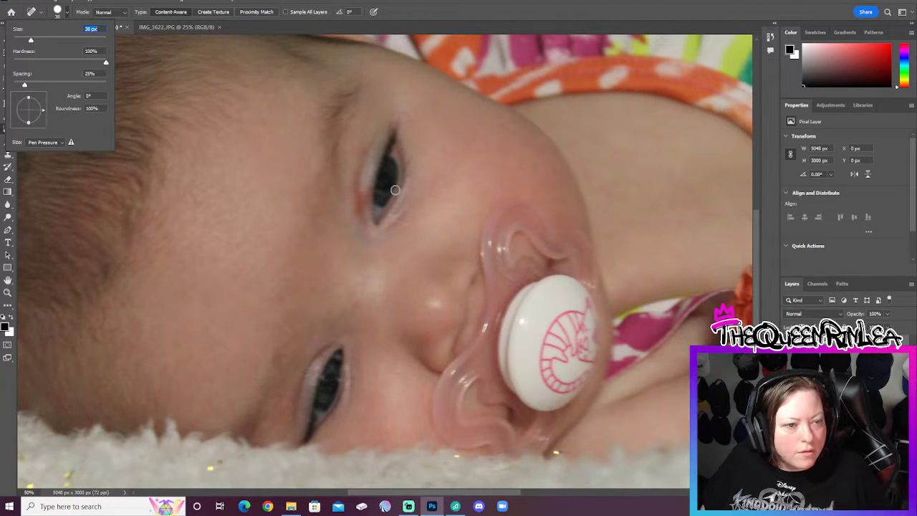
Try to heal the redness on the eyelid near the upper eye's inner corner with the Spot Healing Brush.
left_click_drag(367, 186, 365, 216)
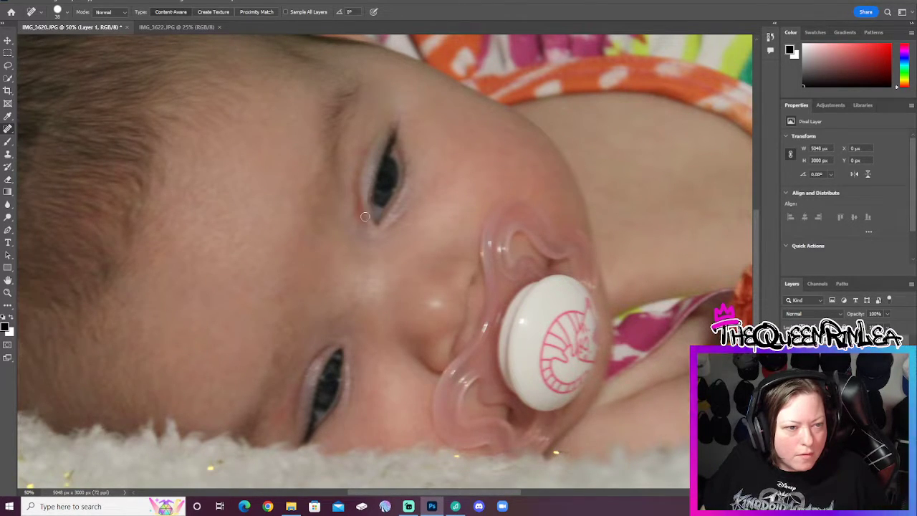
left_click_drag(353, 190, 364, 219)
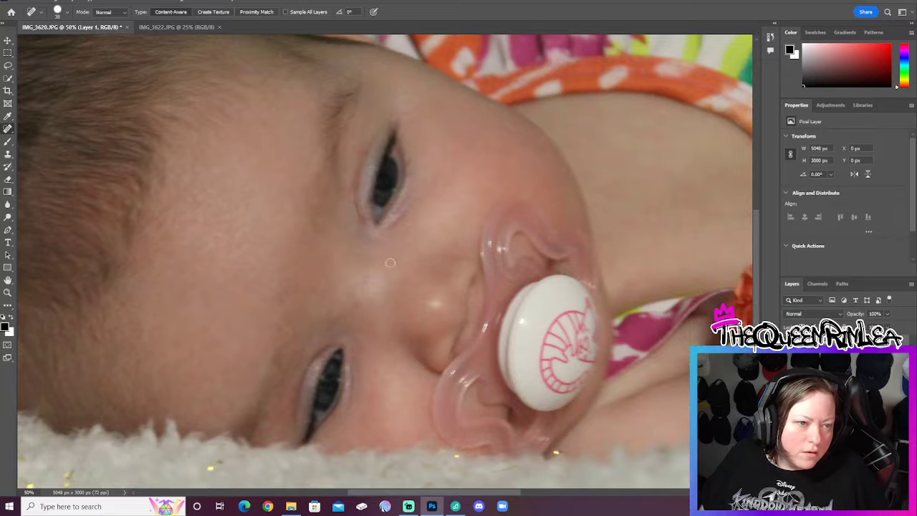
left_click_drag(356, 200, 357, 233)
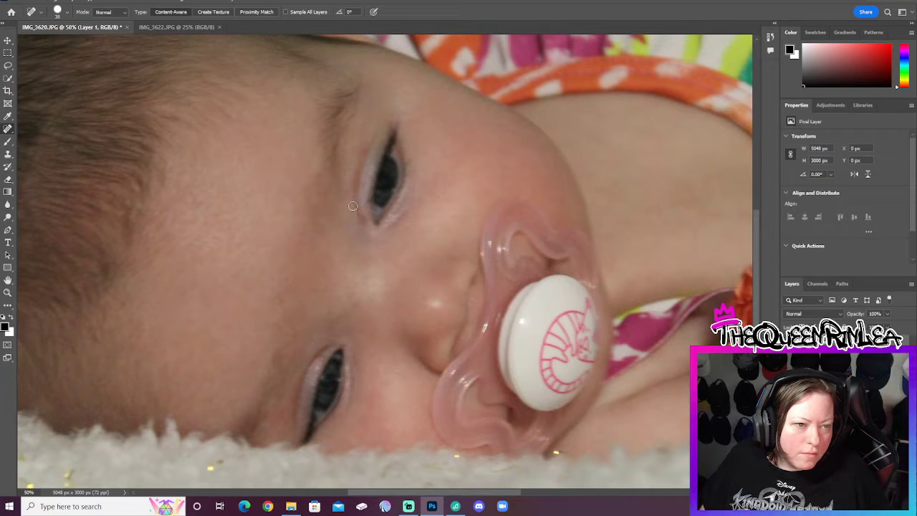
left_click_drag(354, 218, 355, 219)
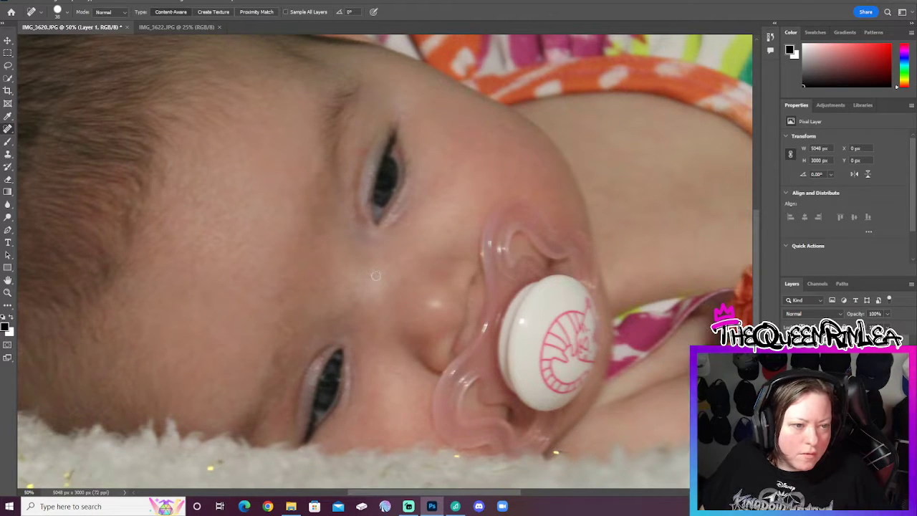
scroll(379, 269, "down", 1)
scroll(363, 265, "up", 1)
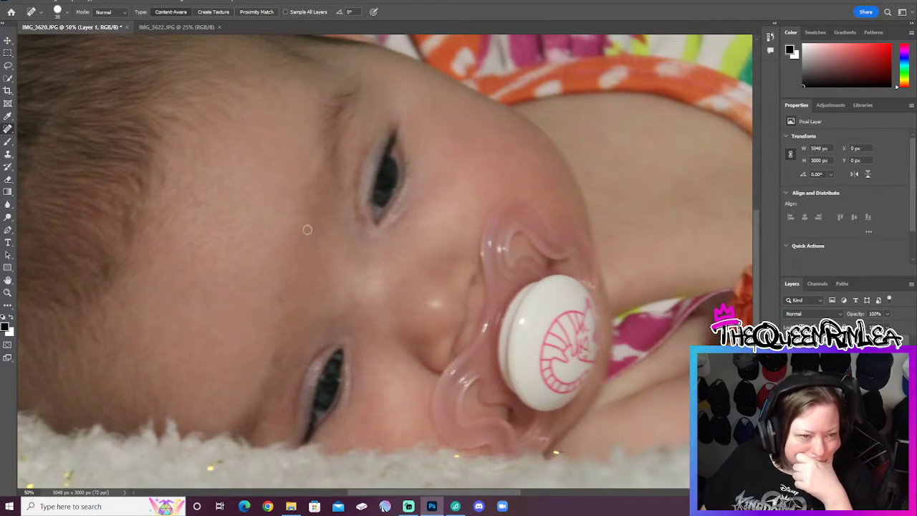
Try to lighten the irises of both eyes with the Dodge tool, using the Highlights range.
left_click(8, 216)
mouse_move(382, 195)
left_mouse_down()
mouse_move(385, 164)
mouse_move(380, 194)
left_mouse_up()
mouse_move(345, 374)
left_mouse_down()
mouse_move(327, 375)
mouse_move(324, 398)
mouse_move(332, 369)
mouse_move(331, 392)
left_mouse_up()
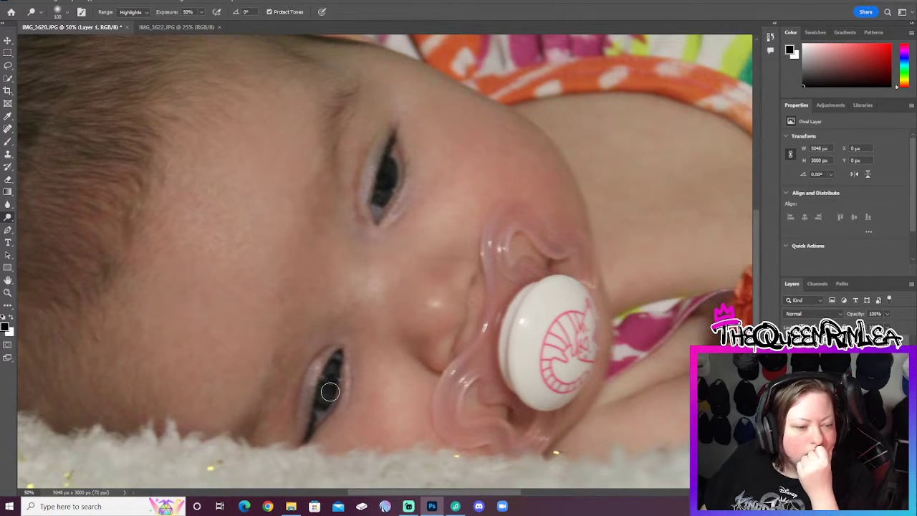
key("z")
left_click(351, 161)
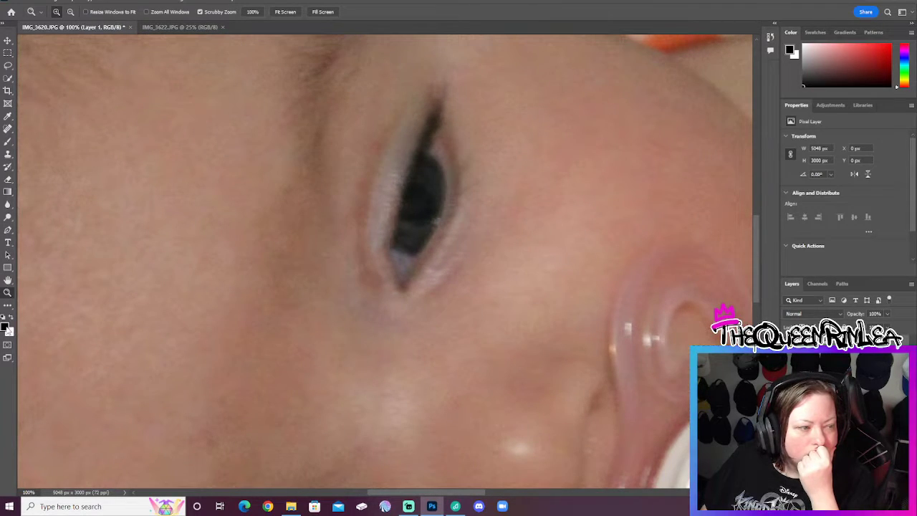
left_click(5, 327)
left_click_drag(452, 85, 674, 85)
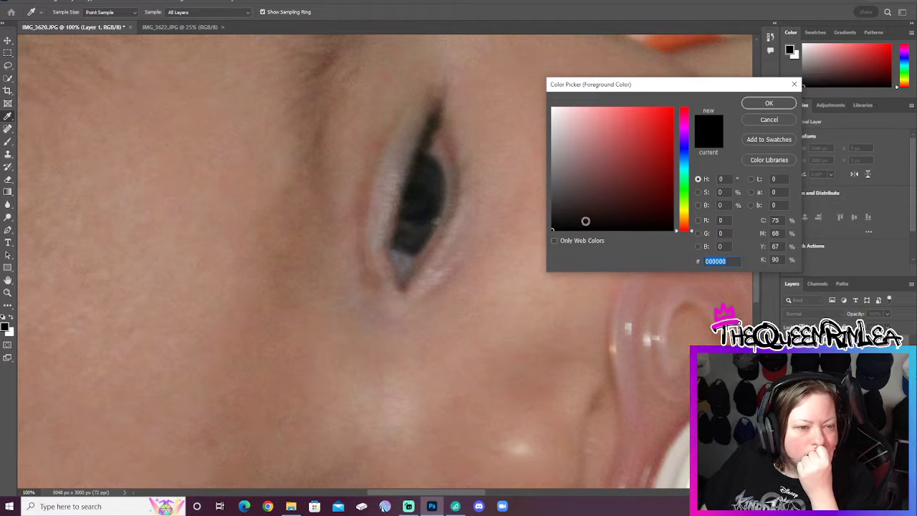
left_click(782, 121)
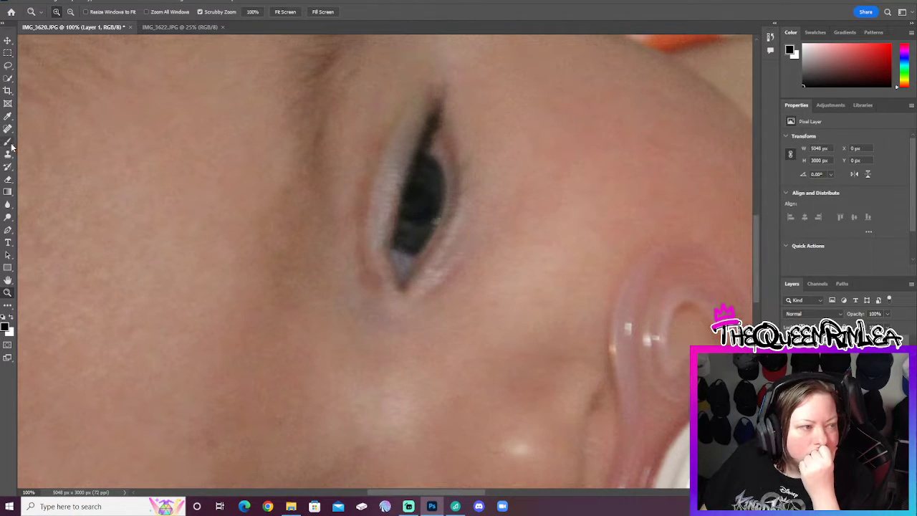
Try patching a narrow strip, about 51 × 129 px, beside the upper eye's inner corner, and undo the patch along with the earlier healing.
right_click(8, 130)
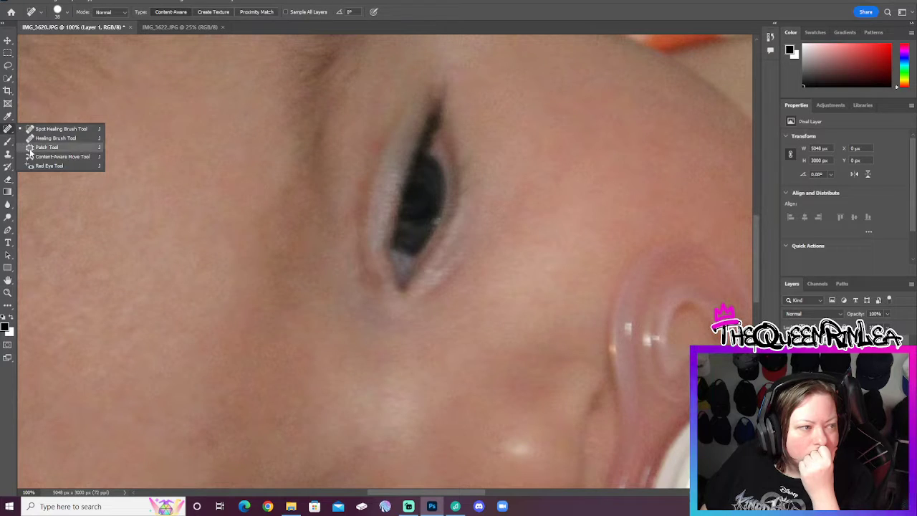
left_click(57, 144)
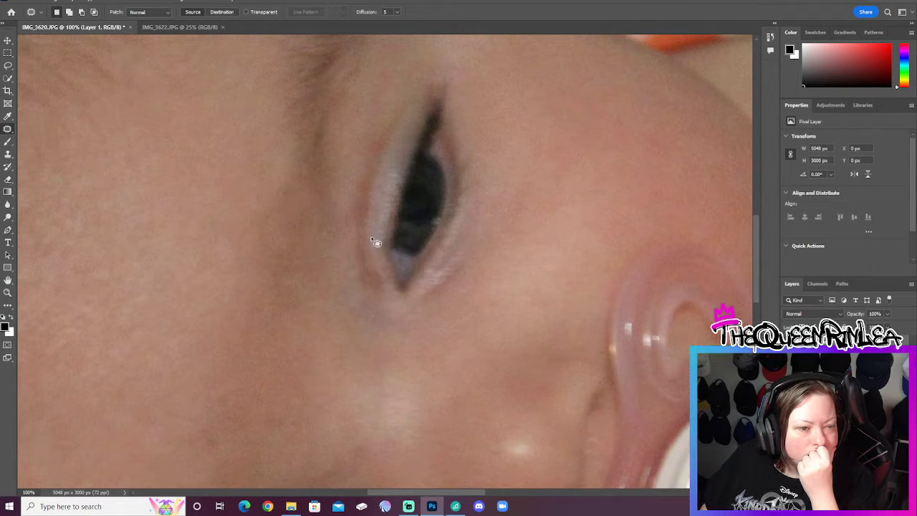
mouse_move(370, 230)
left_mouse_down()
mouse_move(378, 290)
mouse_move(364, 278)
mouse_move(355, 231)
mouse_move(366, 227)
left_mouse_up()
left_click_drag(366, 260, 375, 239)
right_click(349, 282)
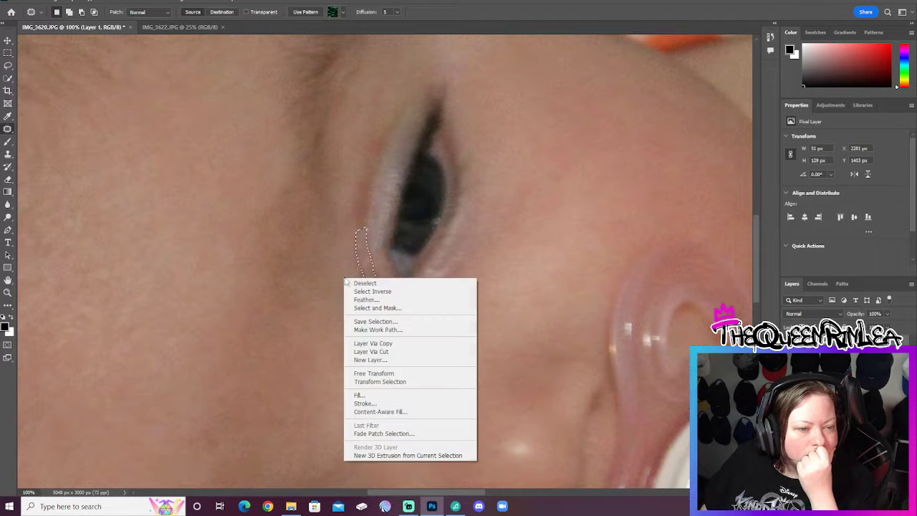
left_click(356, 283)
key("ctrl+shift+d")
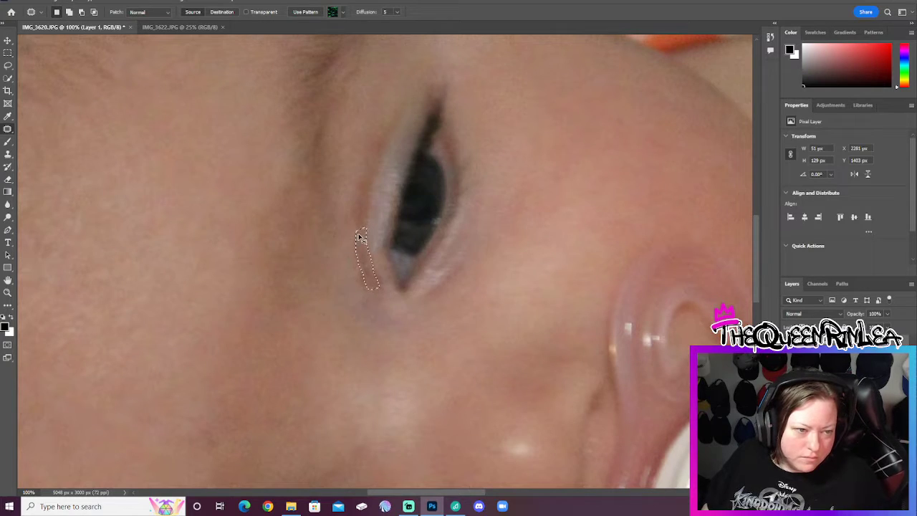
key("ctrl+d")
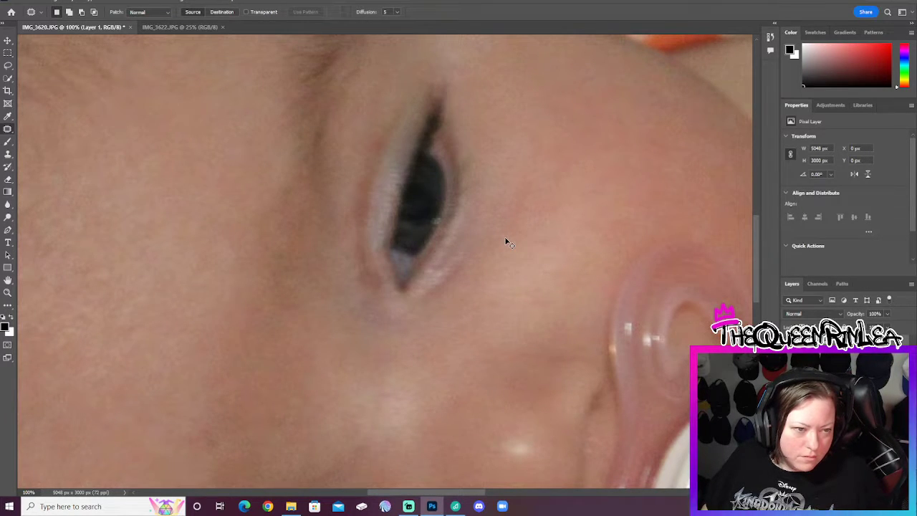
key("ctrl+z")
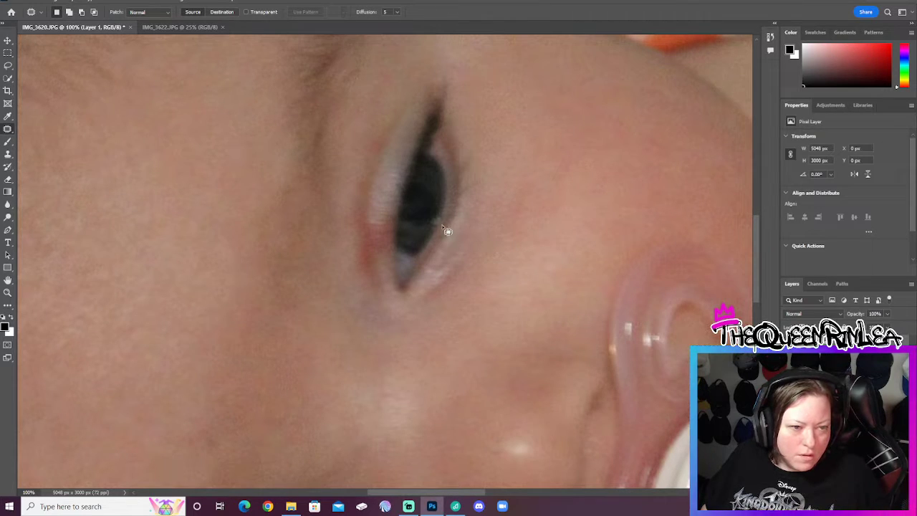
Try patching a wider area, about 95 × 97 px, over the redness on the upper eye's lid, and undo the patch.
mouse_move(361, 260)
left_mouse_down()
mouse_move(360, 243)
mouse_move(389, 236)
mouse_move(386, 258)
left_mouse_up()
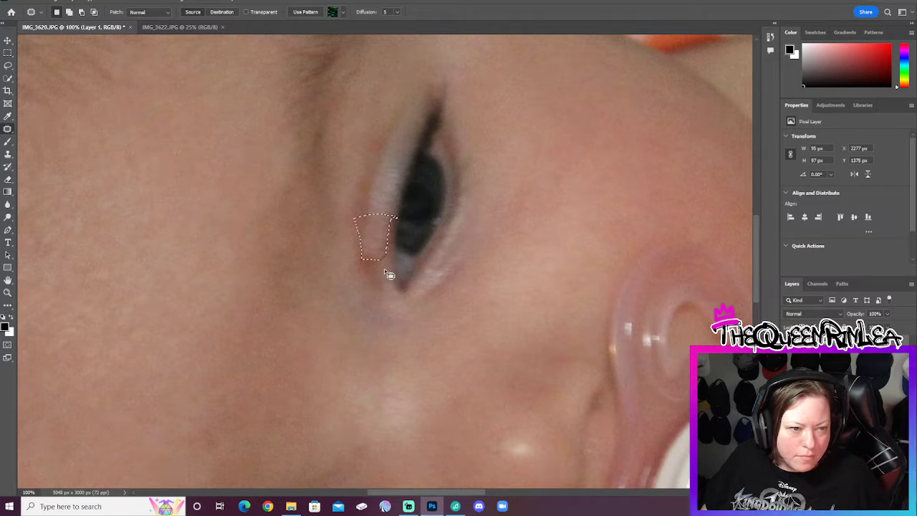
right_click(503, 152)
left_click(510, 155)
mouse_move(413, 242)
left_mouse_down()
mouse_move(406, 218)
mouse_move(398, 220)
left_mouse_up()
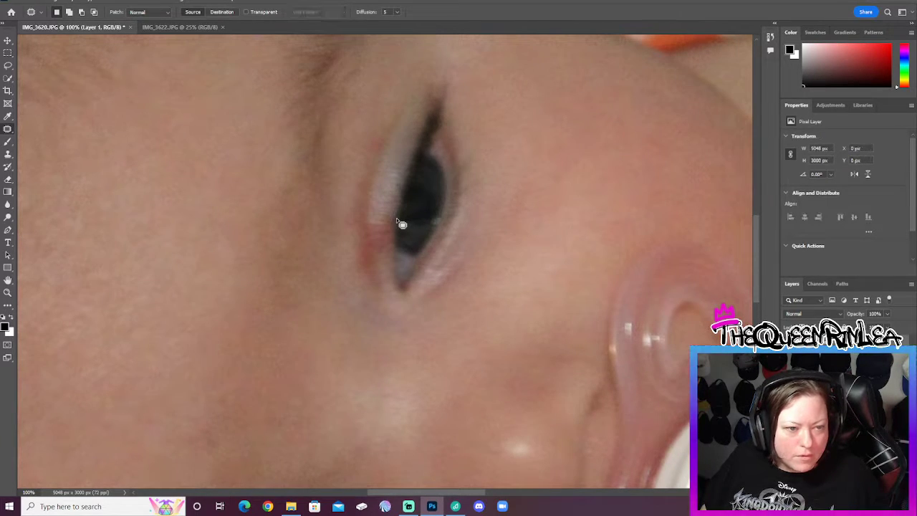
Try to heal the reddened strip on the upper eye's lid with Content-Aware Spot Healing Brush strokes, and undo them.
right_click(7, 132)
left_click(57, 129)
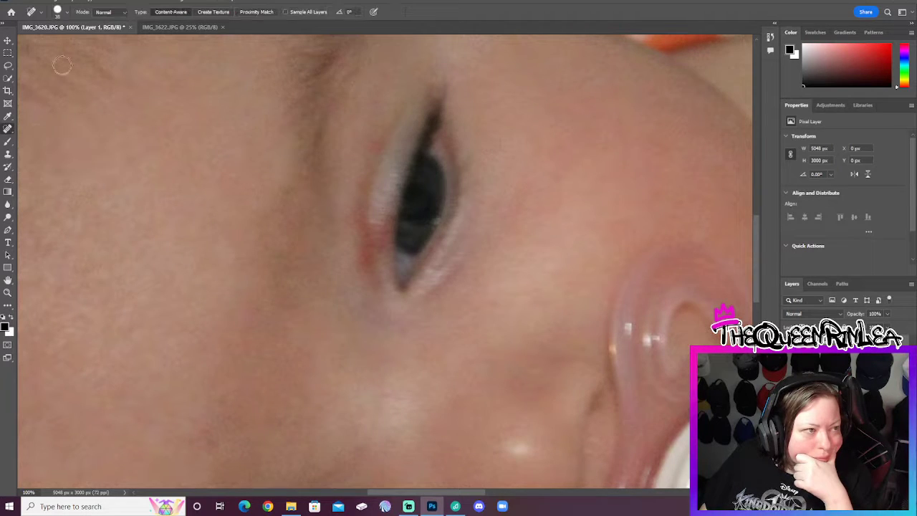
left_click(384, 217)
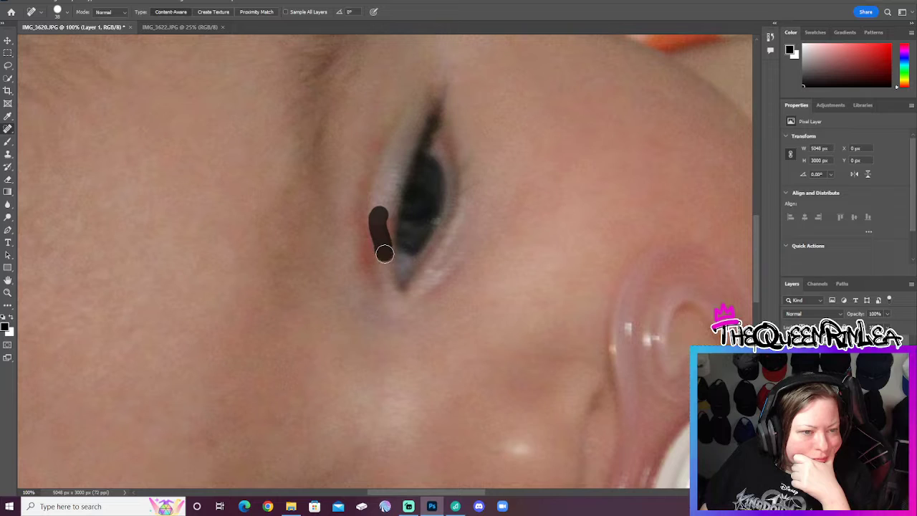
left_click_drag(384, 253, 385, 256)
left_click_drag(377, 214, 383, 264)
left_click_drag(382, 210, 385, 254)
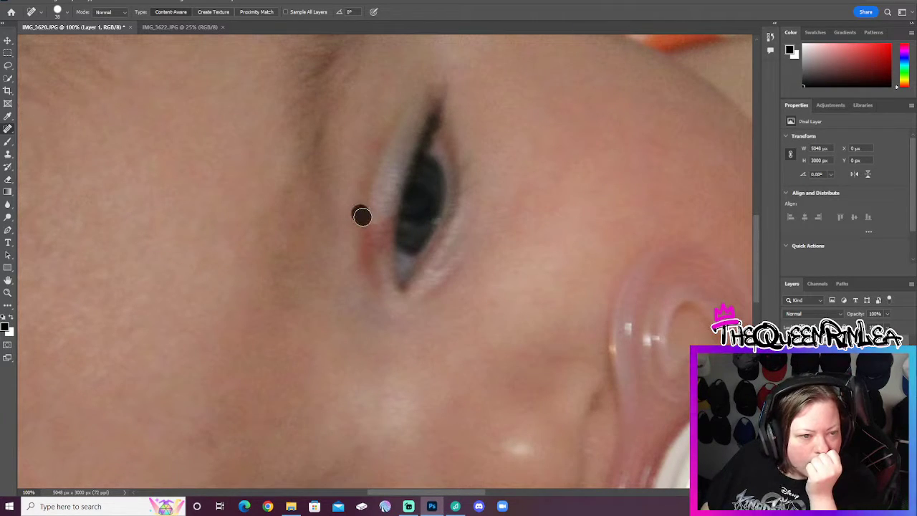
left_click_drag(361, 215, 363, 256)
left_click_drag(373, 287, 372, 290)
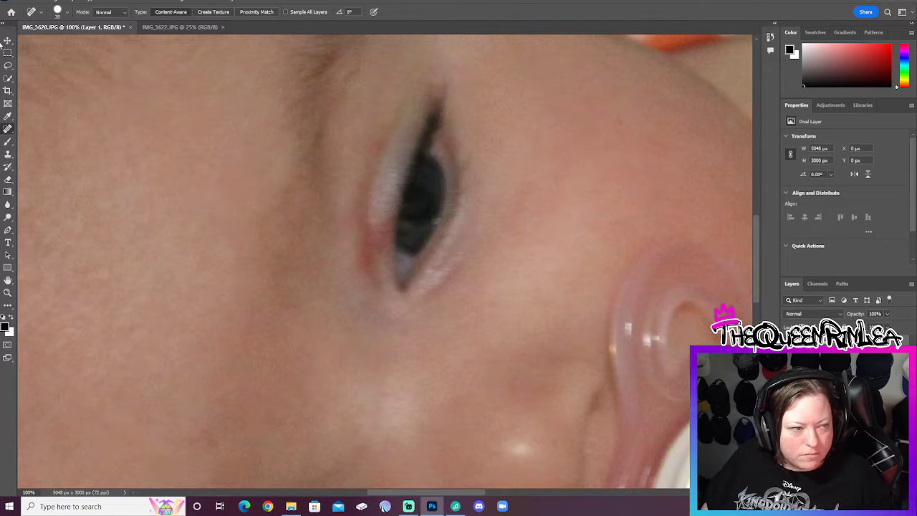
left_click(8, 78)
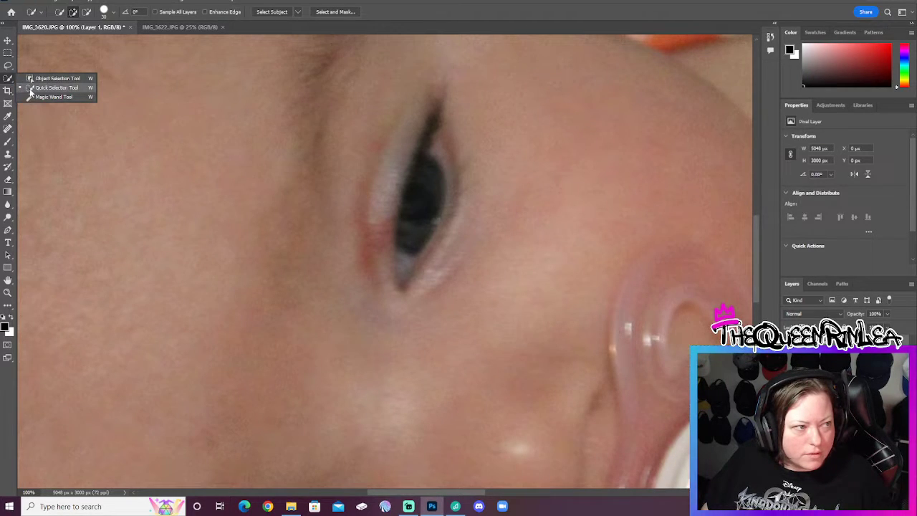
left_click(8, 103)
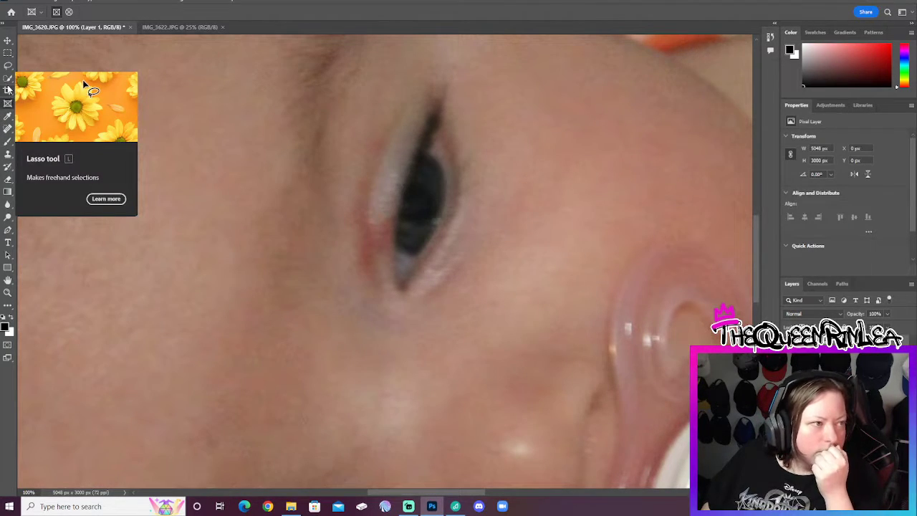
left_click(9, 119)
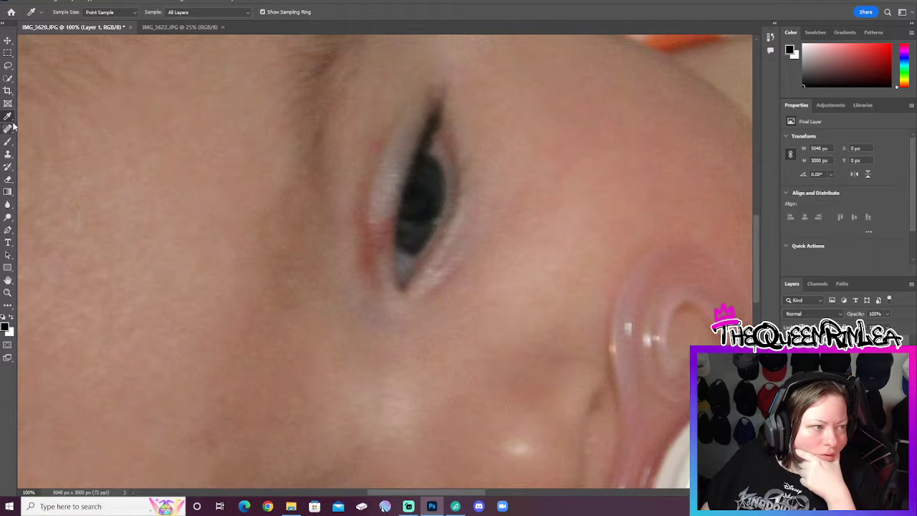
Patch the redness along the outer edge of the upper eye's lid near the inner corner, and clear the selection.
right_click(8, 128)
left_click(43, 143)
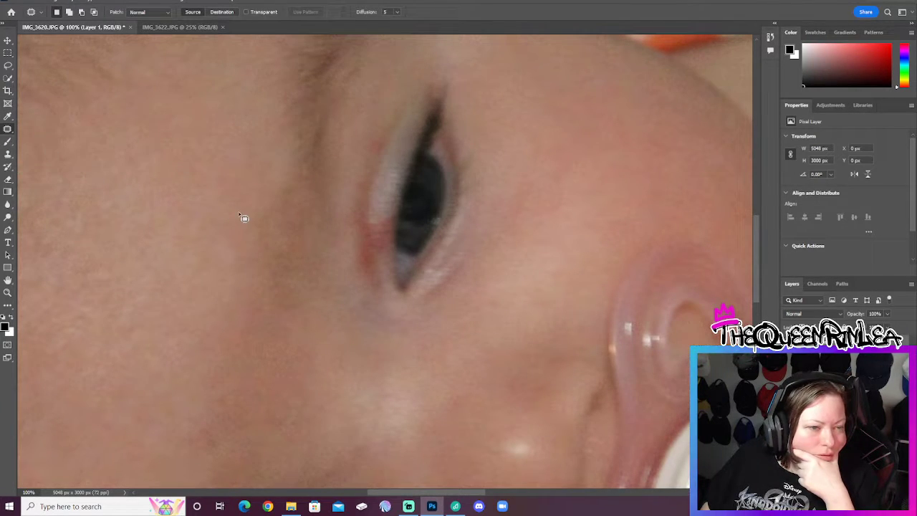
mouse_move(357, 219)
left_mouse_down()
mouse_move(356, 271)
mouse_move(368, 263)
left_mouse_up()
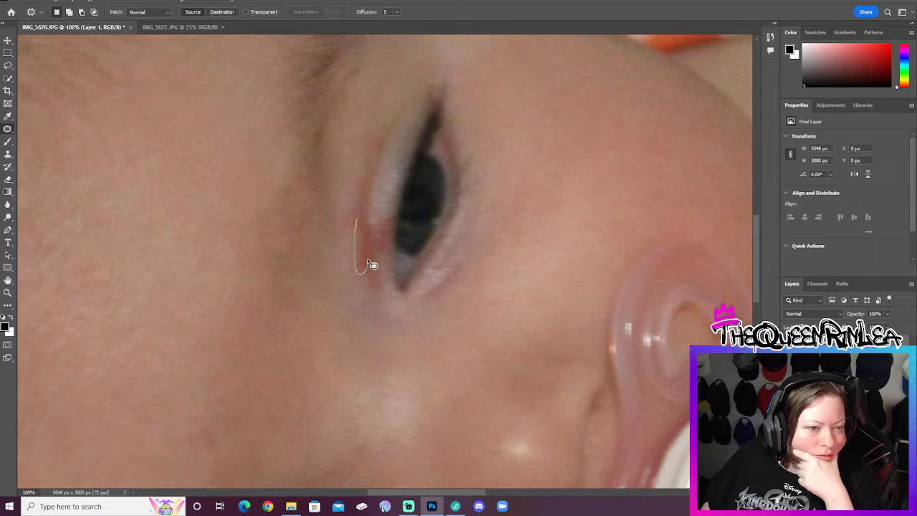
left_click_drag(359, 220, 362, 244)
right_click(369, 211)
left_click(379, 216)
Patch the lower tip of the lid's redness and an adjoining strip about 42 × 99 px, clearing the selection after each.
left_click_drag(379, 276, 352, 273)
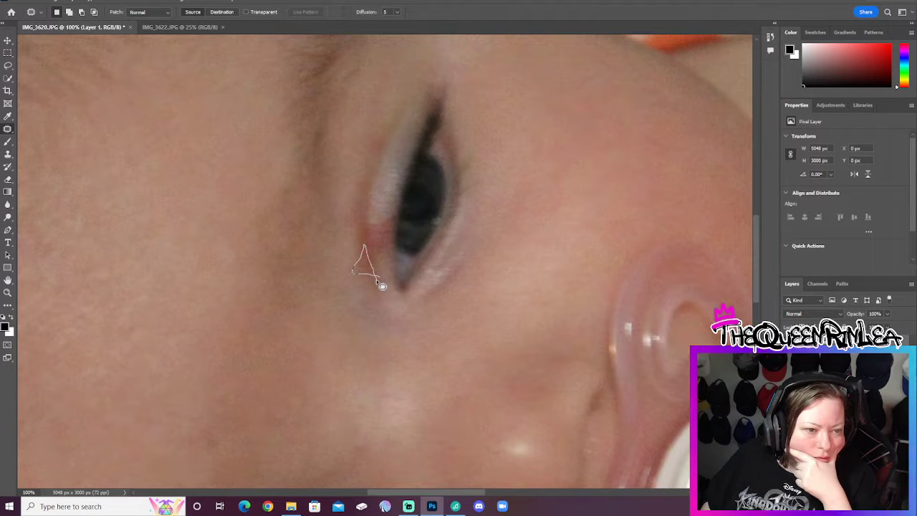
left_click_drag(364, 256, 380, 293)
right_click(380, 207)
left_click(393, 208)
mouse_move(369, 228)
left_mouse_down()
mouse_move(361, 255)
mouse_move(380, 250)
mouse_move(370, 202)
mouse_move(379, 206)
left_mouse_up()
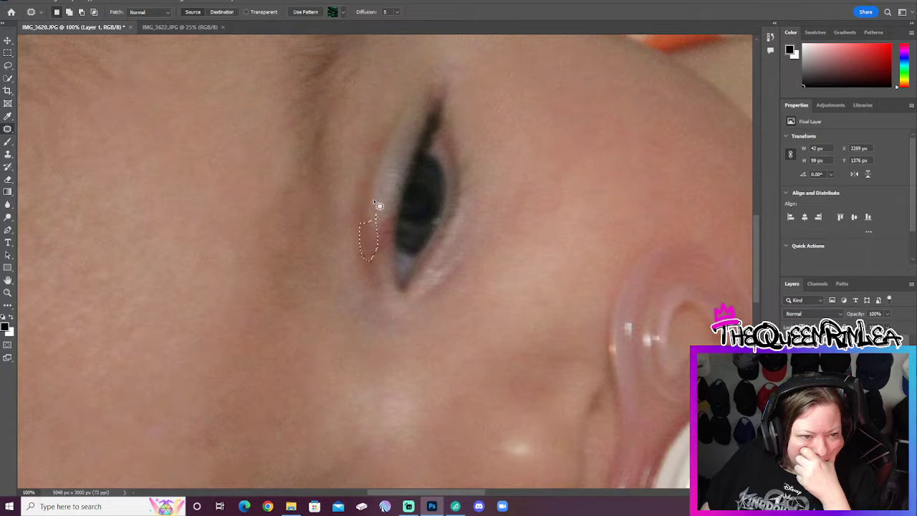
right_click(391, 243)
left_click(401, 239)
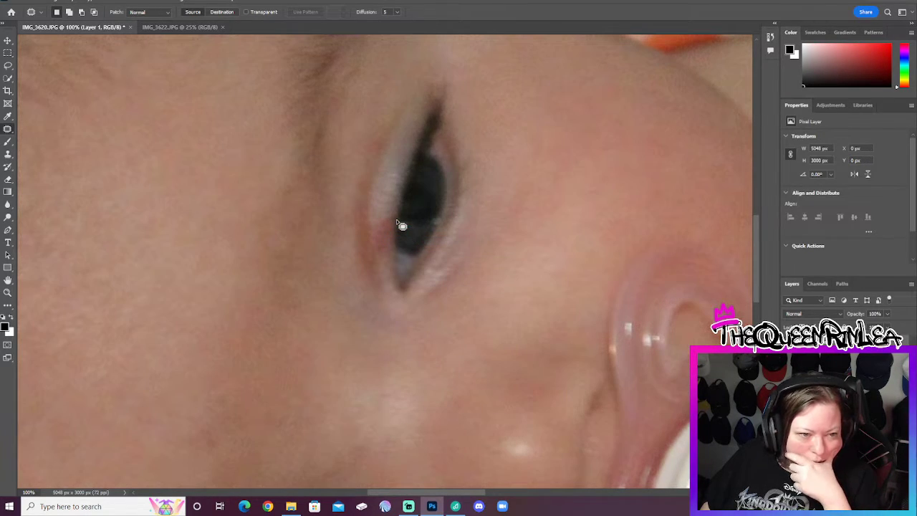
Patch the pink area between the lid crease and the upper eye's inner corner, and clear the selection.
left_click_drag(394, 214, 375, 225)
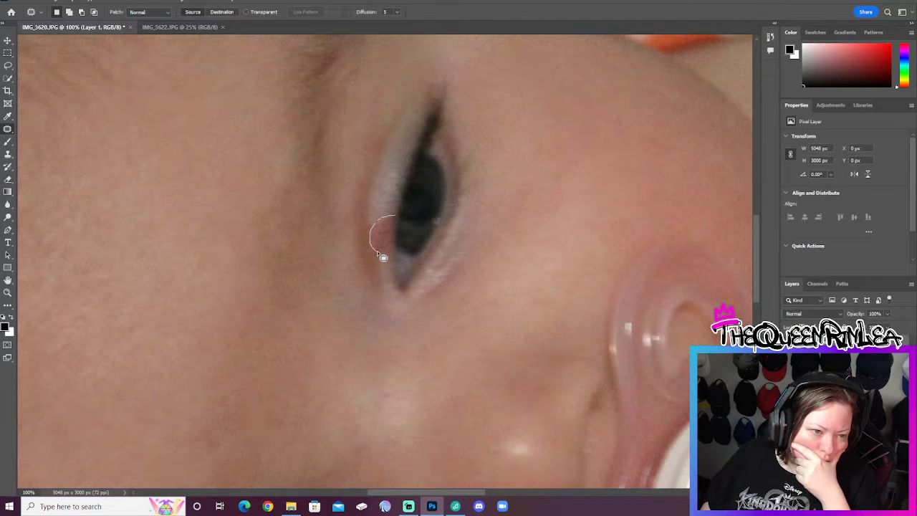
left_click_drag(388, 253, 392, 196)
right_click(387, 197)
left_click(406, 201)
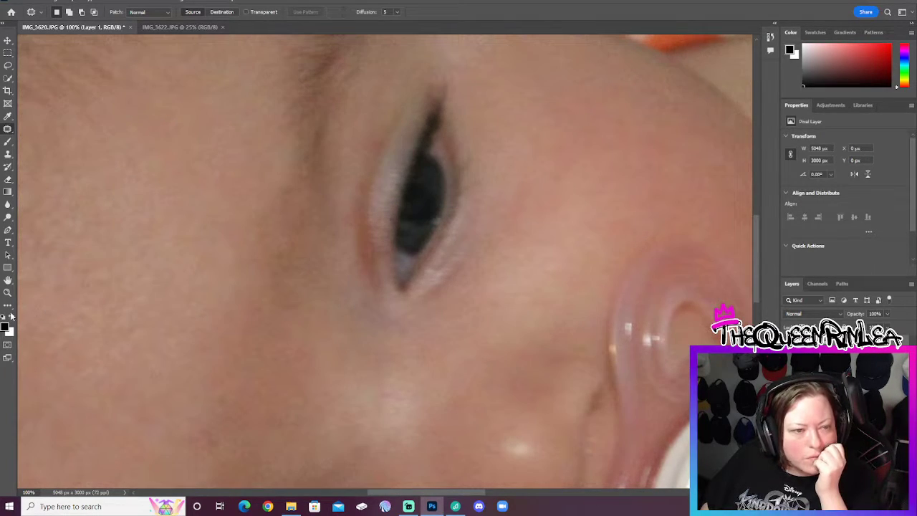
Lighten the upper eye with the Dodge tool in the Highlights range, using brush sizes of 75 px and 26 px.
left_click(8, 217)
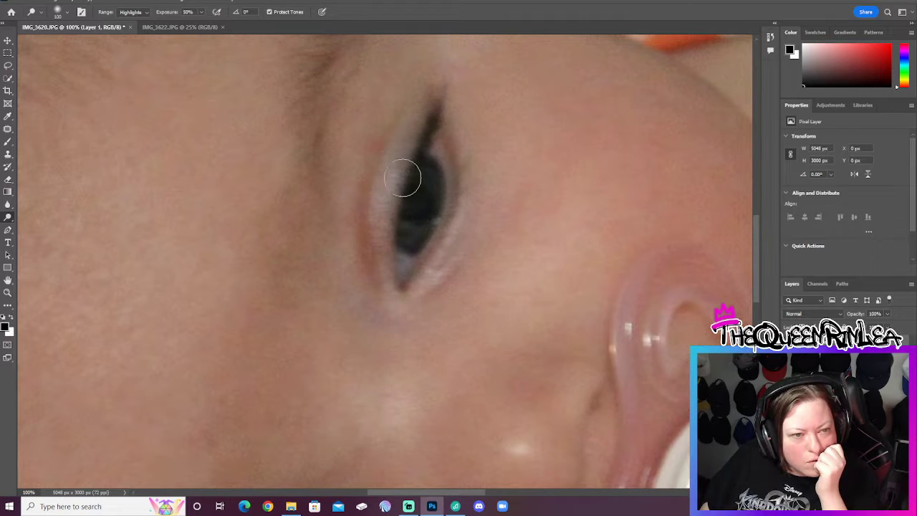
left_click(66, 12)
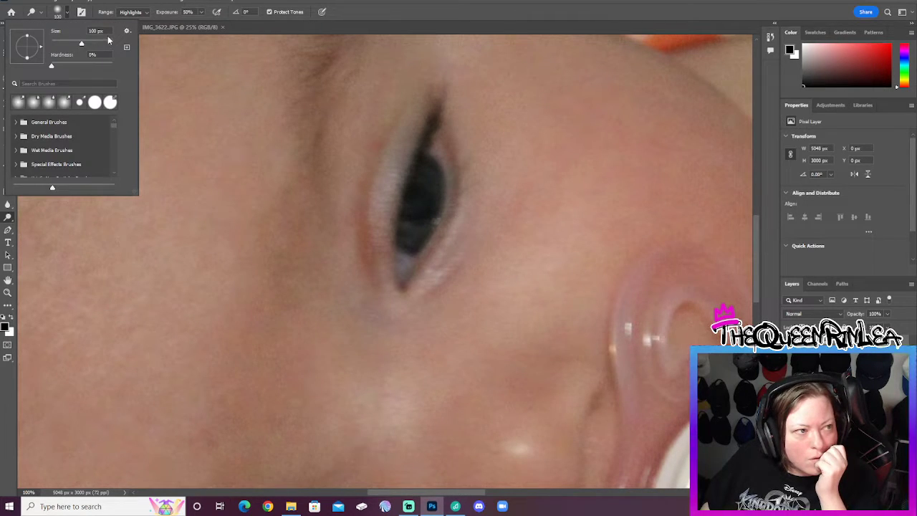
type("75")
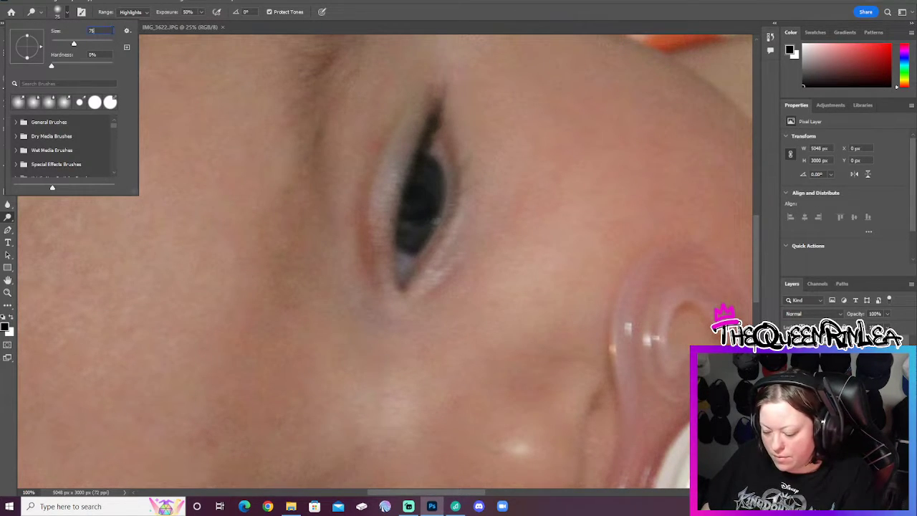
key("Return")
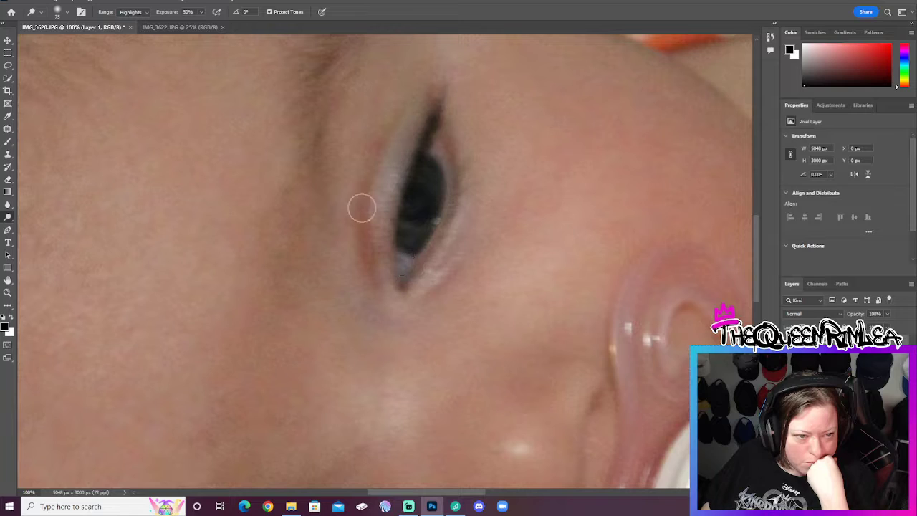
left_click(57, 11)
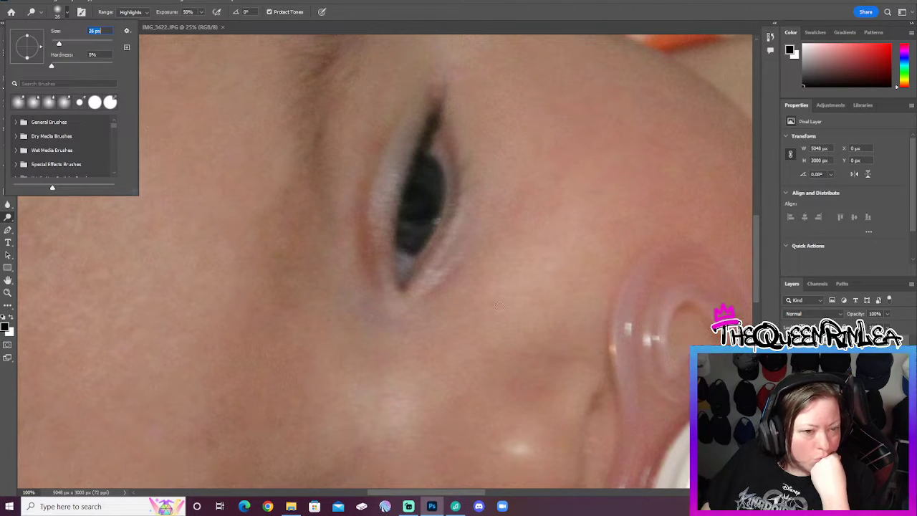
left_click(433, 262)
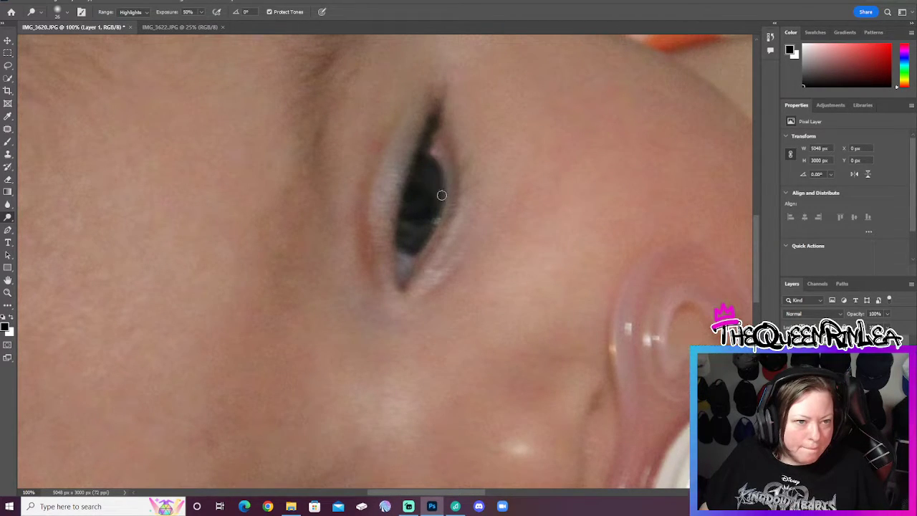
Lighten the lower eye's iris with the Dodge tool, using a 75 px brush in the Highlights range.
scroll(466, 265, "down", 5)
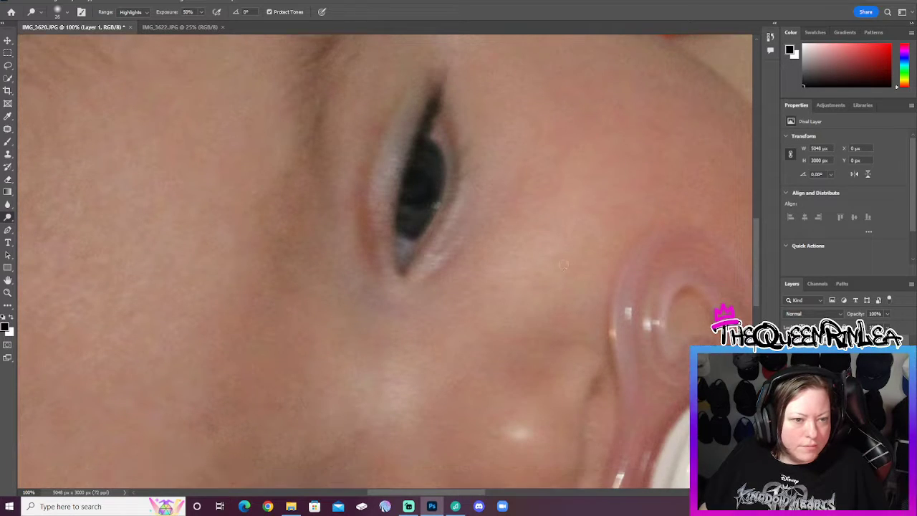
scroll(483, 290, "down", 7)
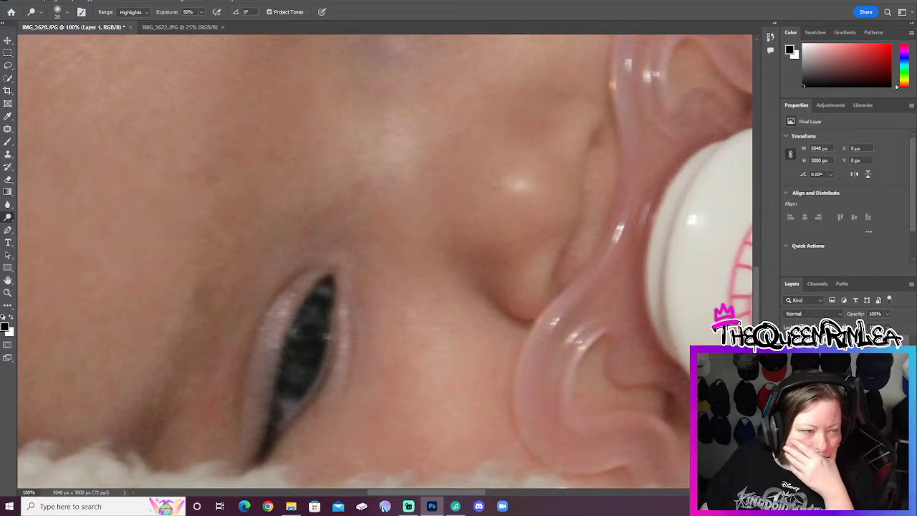
left_click(57, 12)
left_click(94, 31)
type("75")
key("Return")
mouse_move(310, 358)
left_mouse_down()
mouse_move(315, 316)
mouse_move(296, 375)
mouse_move(311, 311)
mouse_move(316, 369)
mouse_move(283, 387)
left_mouse_up()
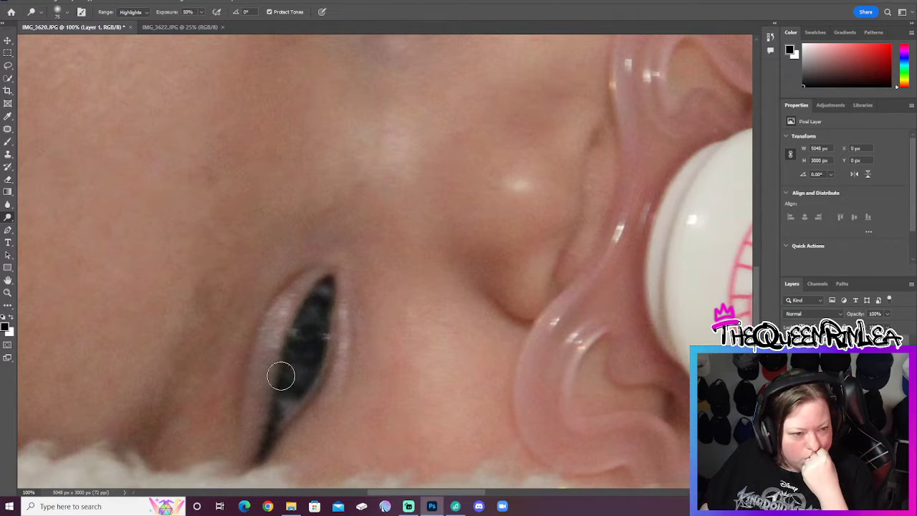
Check the whole portrait, then patch the redness remaining in the upper eye's lid crease and clear the selection.
left_click(7, 292)
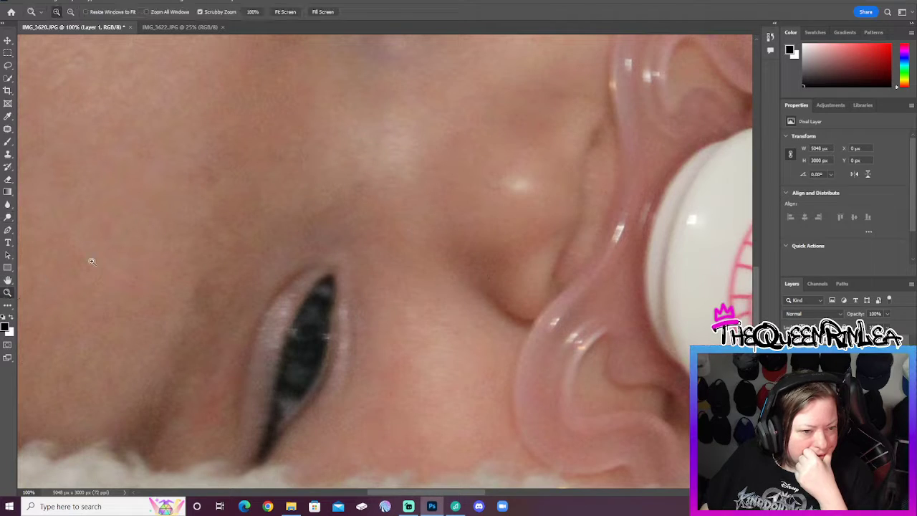
right_click(387, 172)
left_click(413, 174)
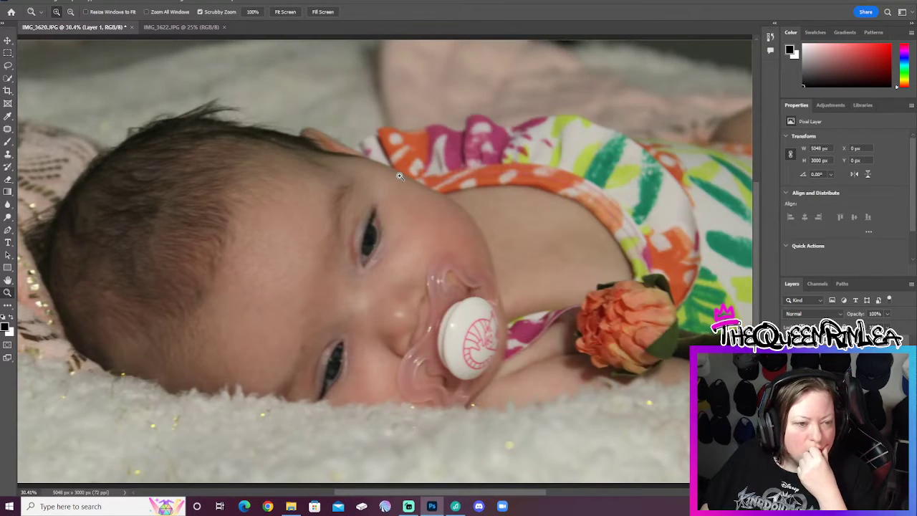
left_click(387, 256)
left_click(372, 259)
left_click(364, 262)
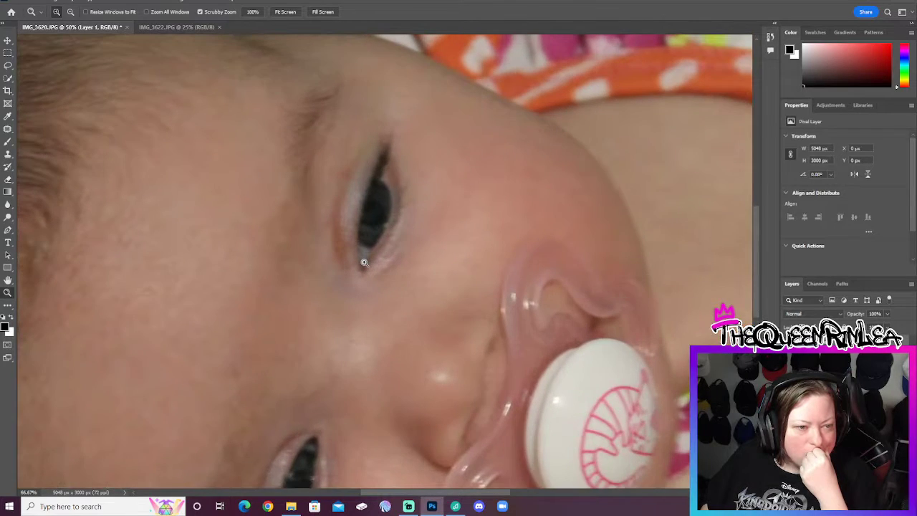
left_click(364, 262)
left_click(8, 129)
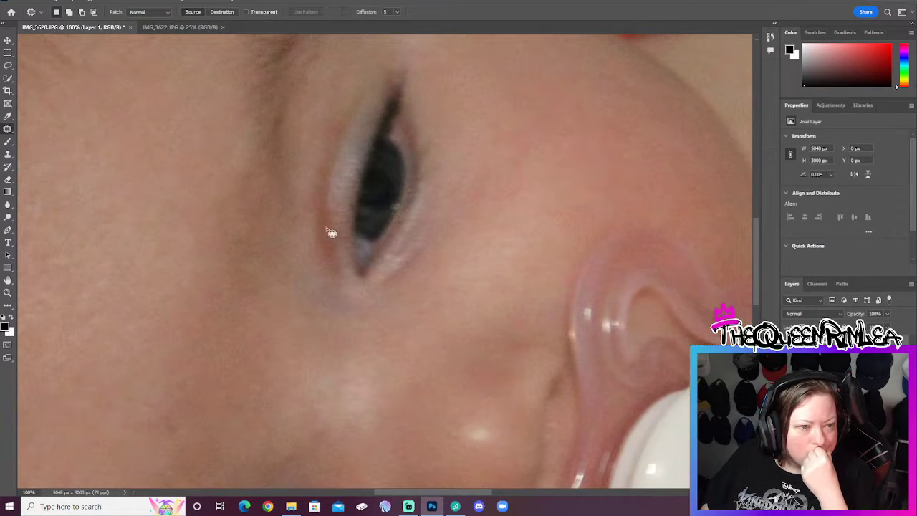
mouse_move(337, 242)
left_mouse_down()
mouse_move(327, 234)
mouse_move(335, 196)
left_mouse_up()
right_click(349, 243)
left_click(364, 247)
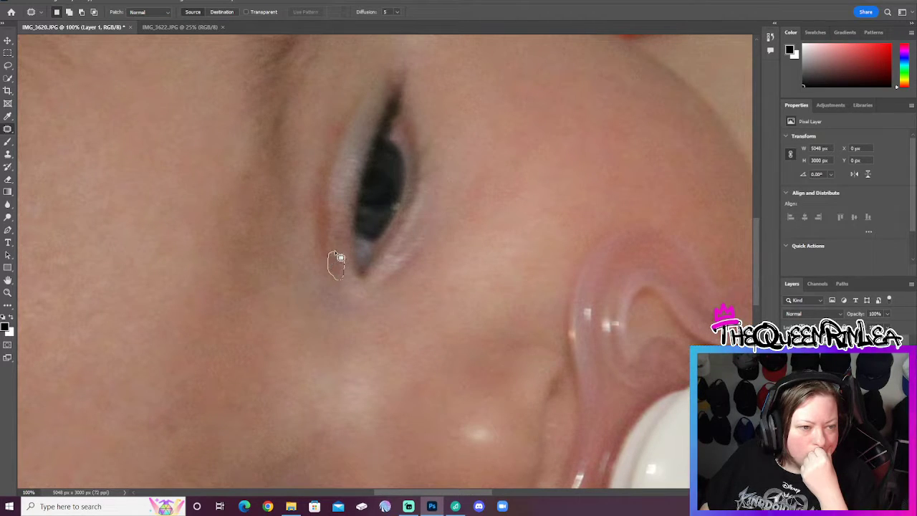
Patch a small spot, about 34 × 60 px, at the lid crease's lower end beside the upper eye's inner corner, and deselect it.
mouse_move(334, 223)
left_mouse_down()
mouse_move(340, 201)
mouse_move(338, 242)
left_mouse_up()
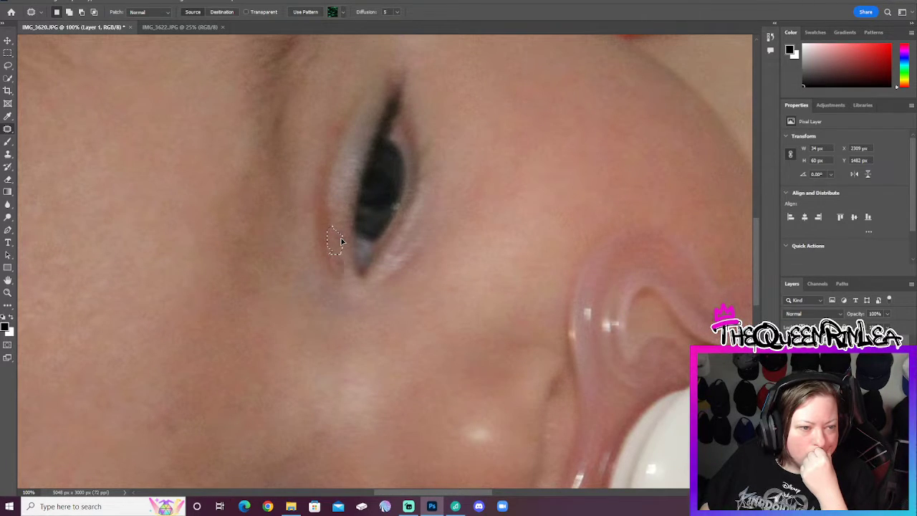
left_click_drag(341, 241, 342, 242)
right_click(348, 294)
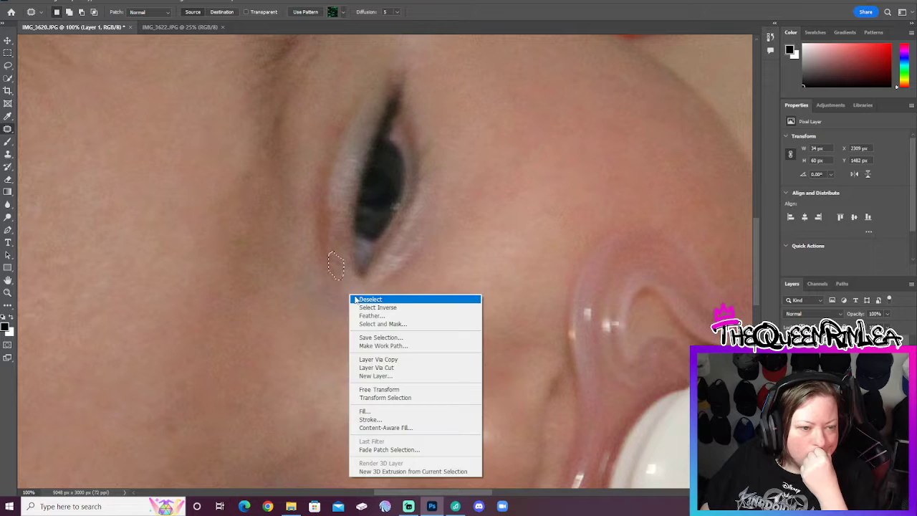
left_click(372, 299)
scroll(431, 272, "down", 1)
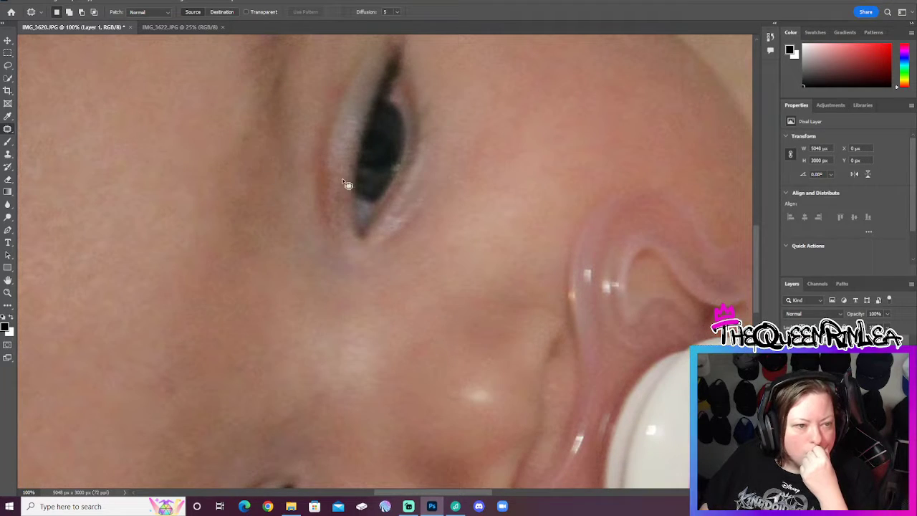
left_click(8, 292)
left_click_drag(363, 277, 316, 276)
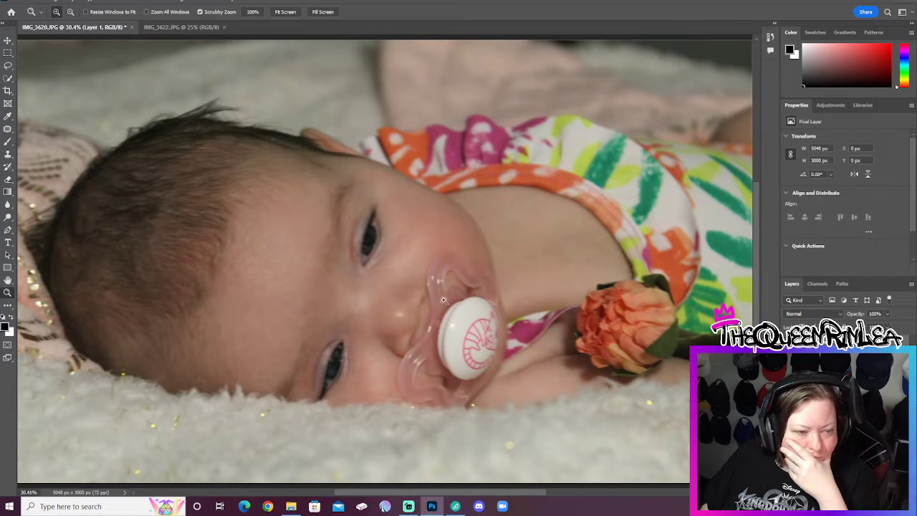
key("ctrl+plus")
key("ctrl+plus")
key("ctrl+plus")
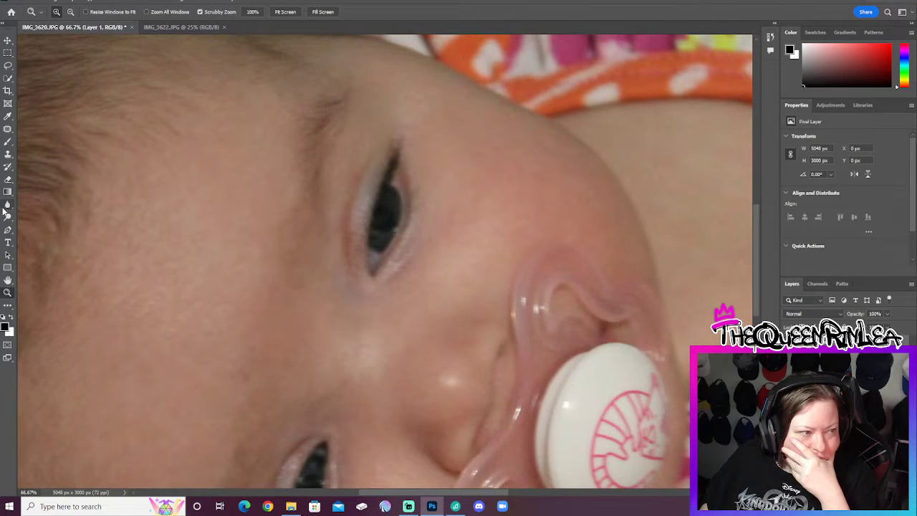
left_click(8, 205)
left_click(58, 11)
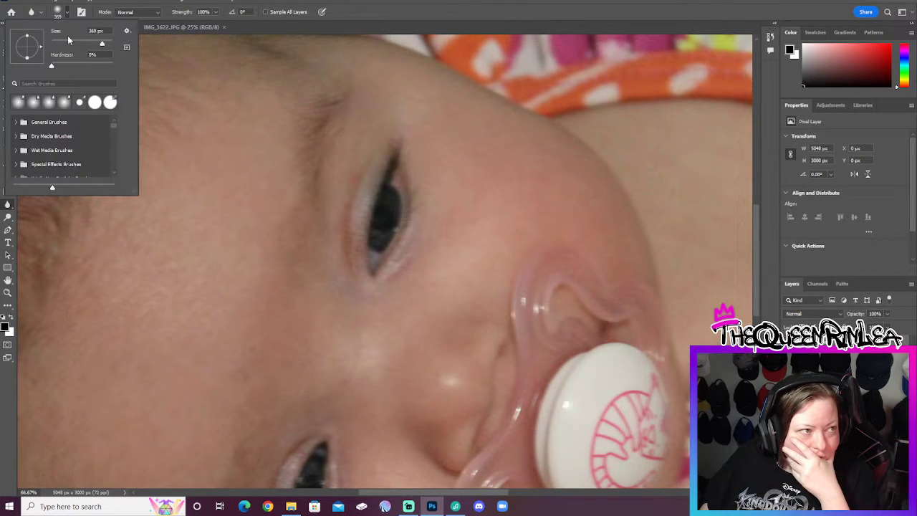
key("Return")
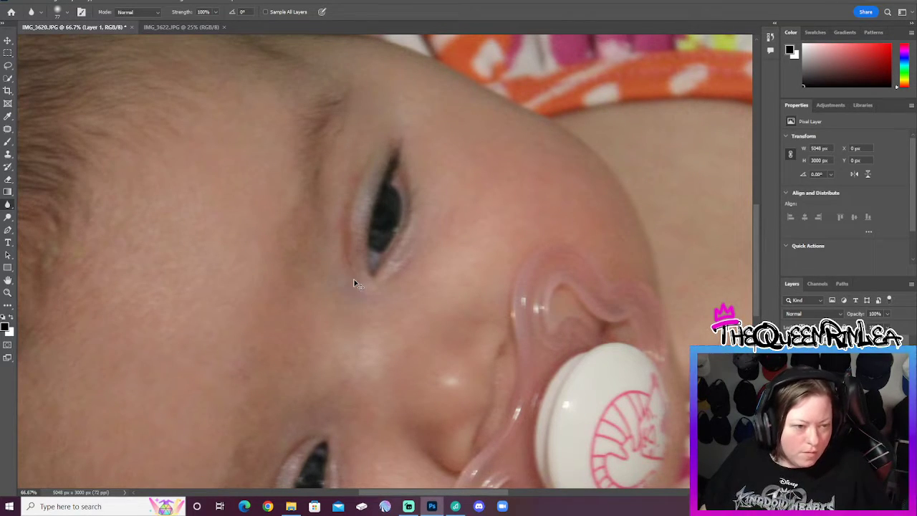
Paint over the redness in the upper eye's lid crease with the Spot Healing Brush in Content-Aware mode.
left_click_drag(7, 129, 29, 141)
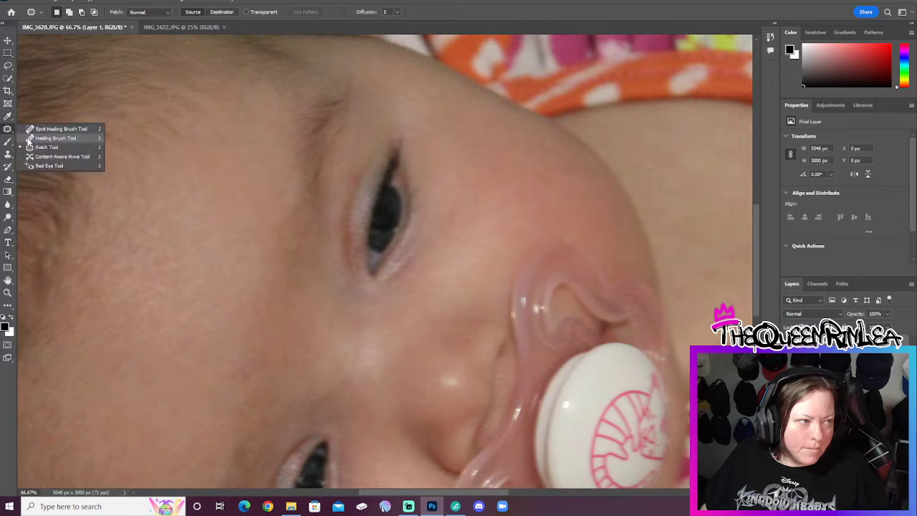
left_click(30, 129)
left_click_drag(357, 227, 351, 266)
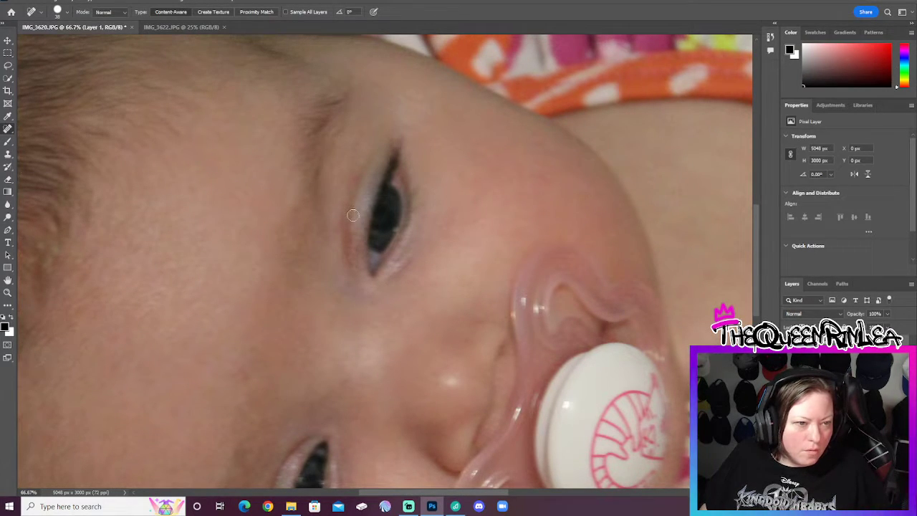
left_click_drag(355, 255, 357, 268)
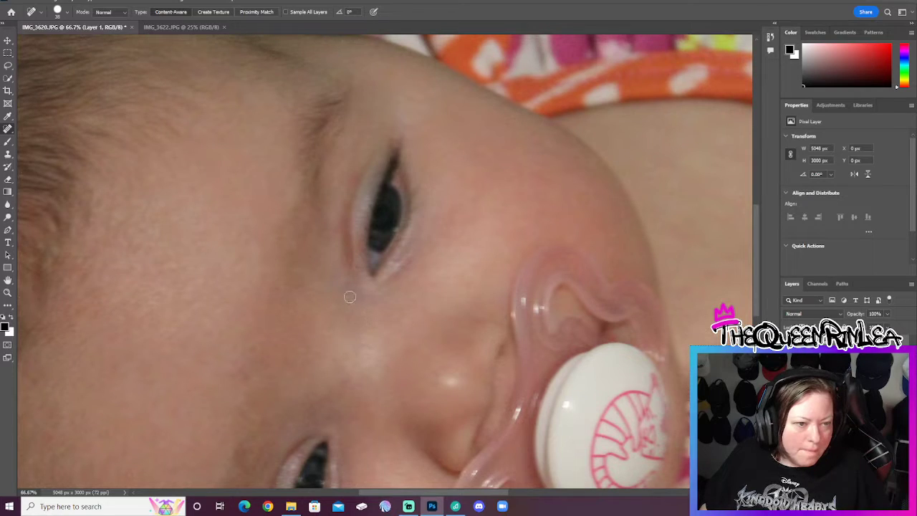
left_click_drag(353, 235, 356, 266)
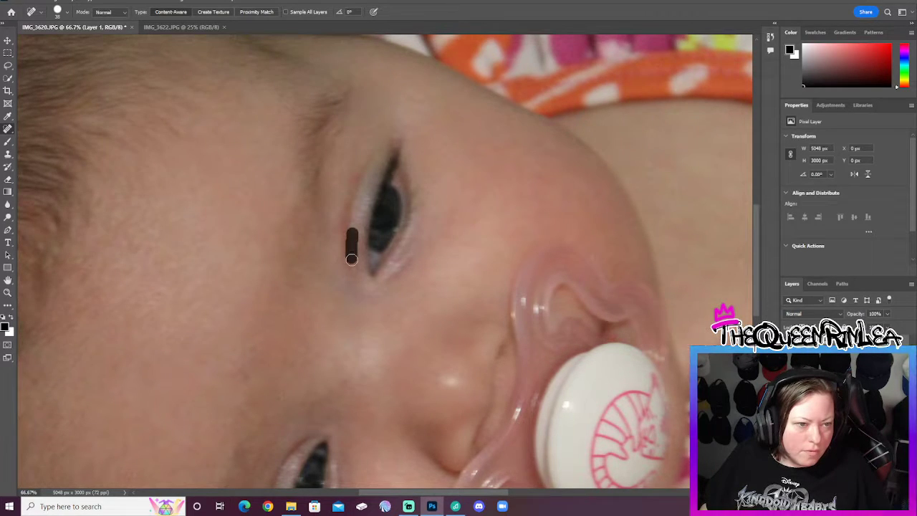
left_click_drag(351, 225, 355, 270)
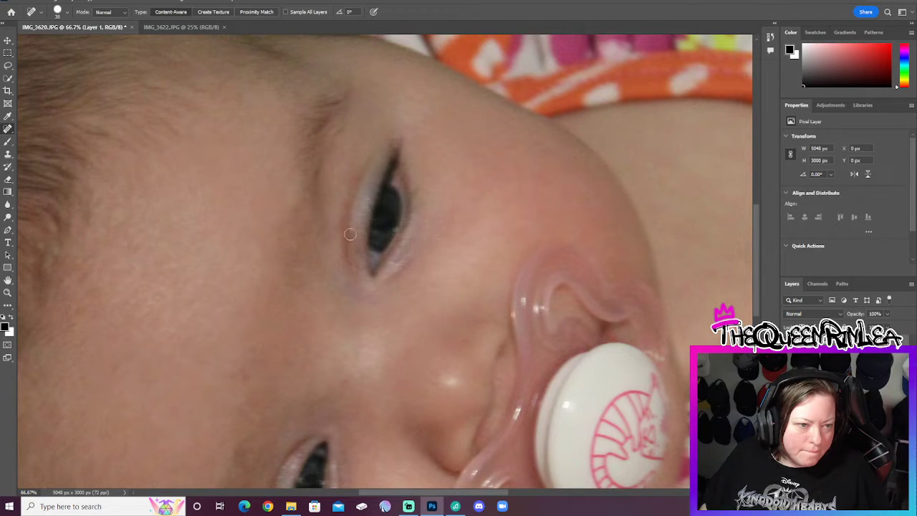
left_click_drag(352, 230, 357, 269)
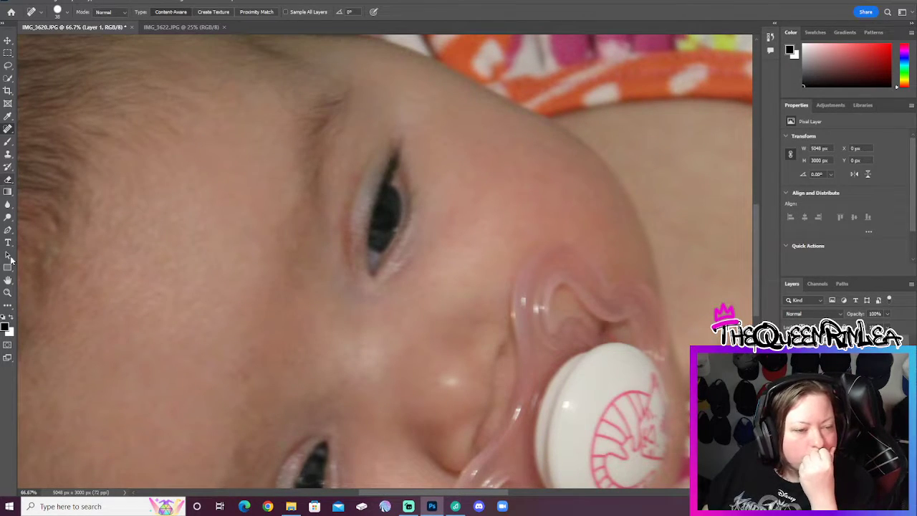
Compare the warming, cooling and colour presets of a Photo Filter on the whole portrait and choose Warming Filter (85).
left_click(8, 293)
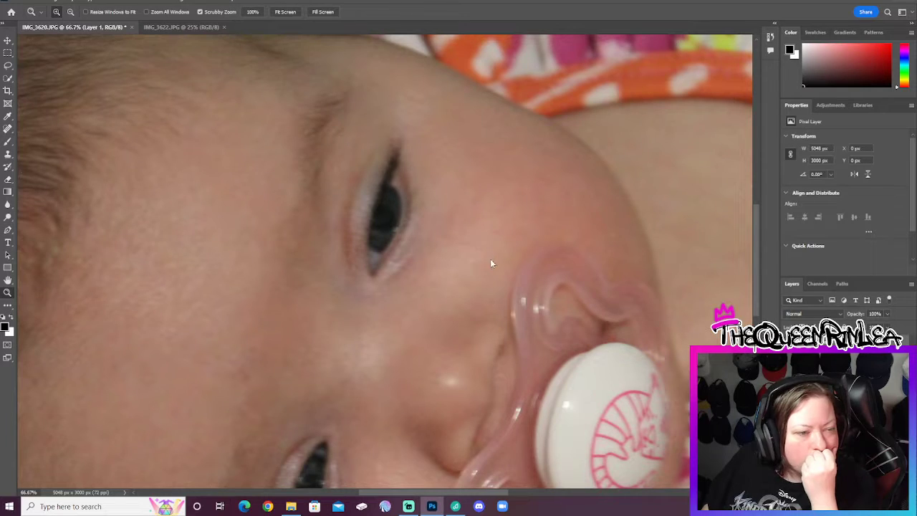
right_click(490, 258)
left_click(503, 264)
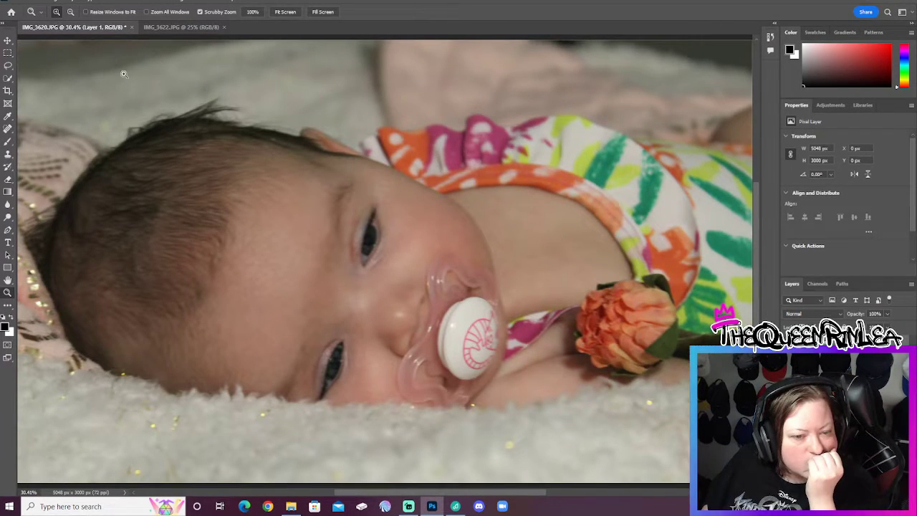
left_click(50, 1)
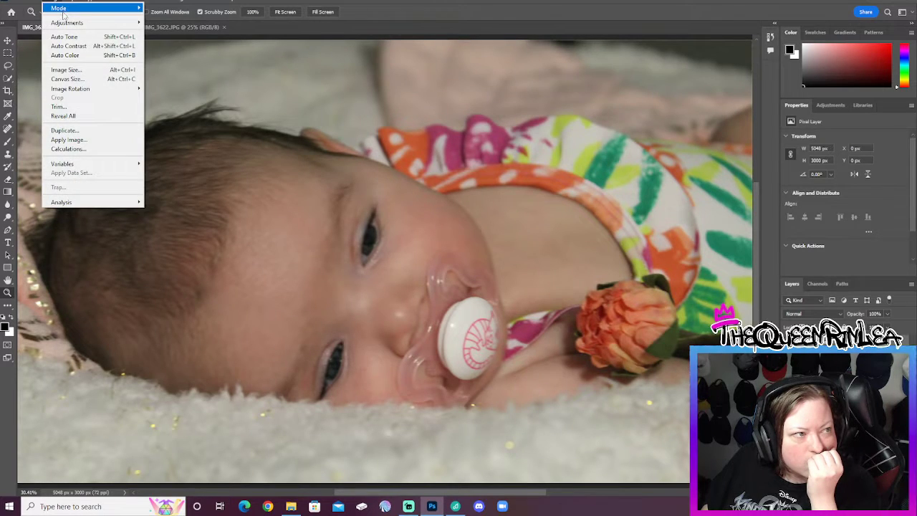
mouse_move(64, 22)
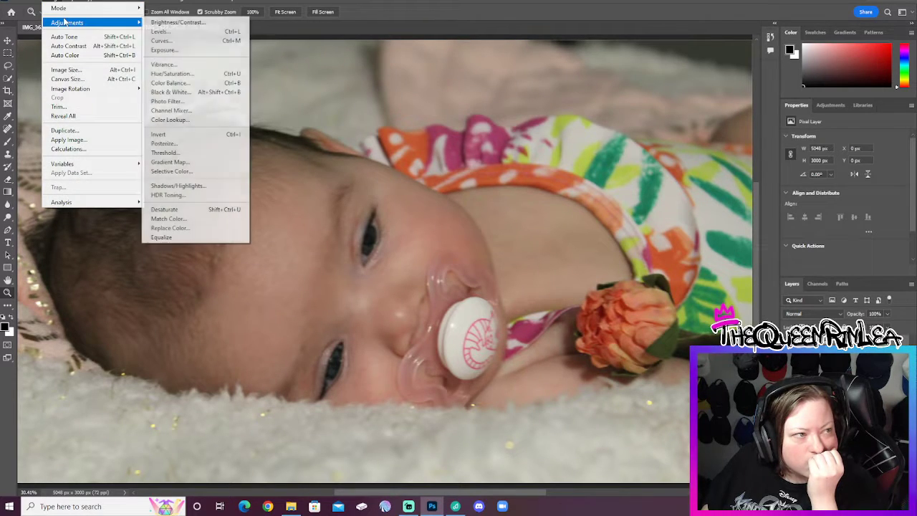
left_click(176, 101)
left_click(775, 127)
left_click(775, 127)
scroll(777, 128, "down", 3)
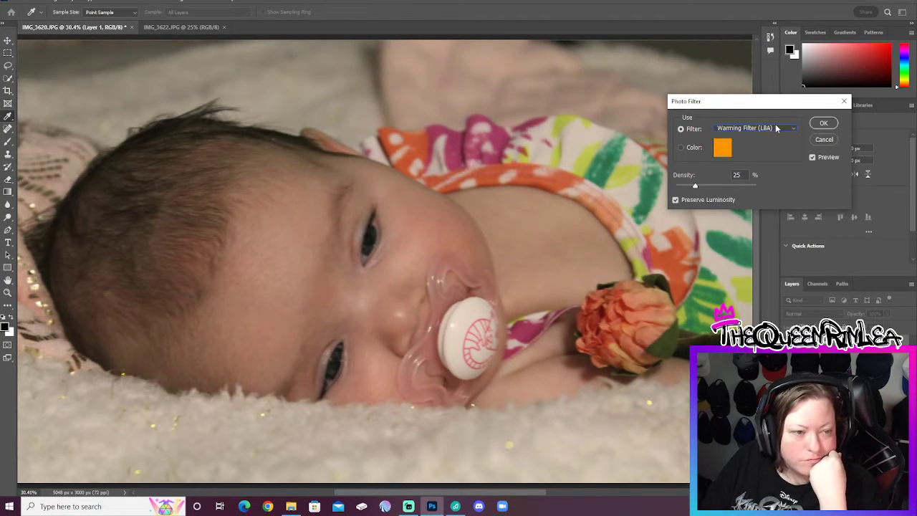
scroll(777, 127, "down", 3)
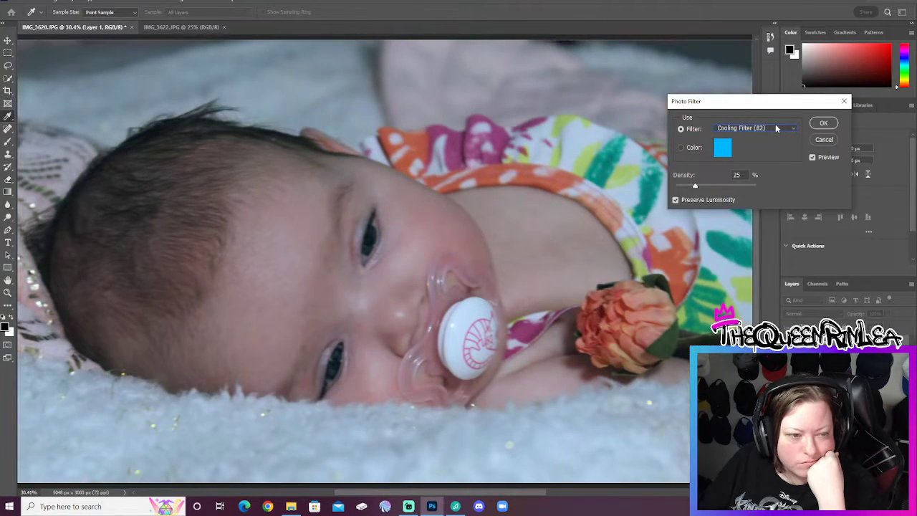
scroll(777, 127, "down", 3)
scroll(776, 128, "down", 4)
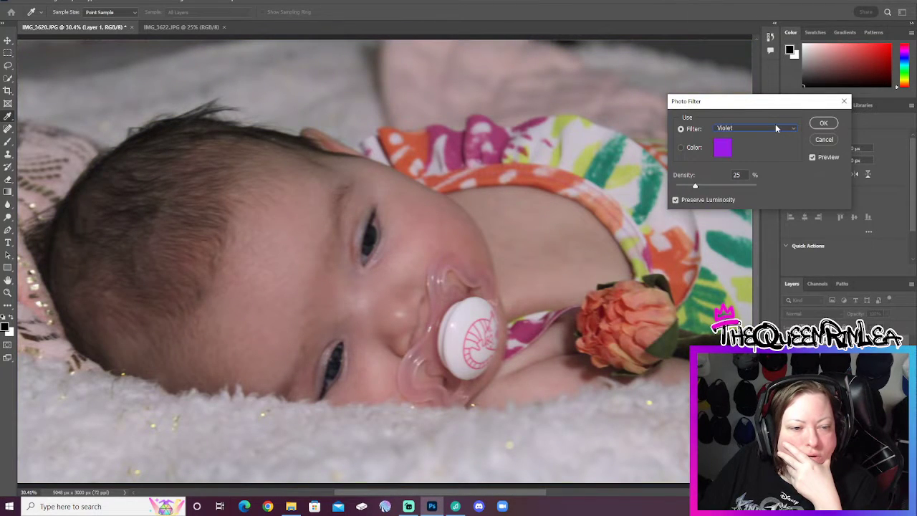
scroll(777, 127, "down", 3)
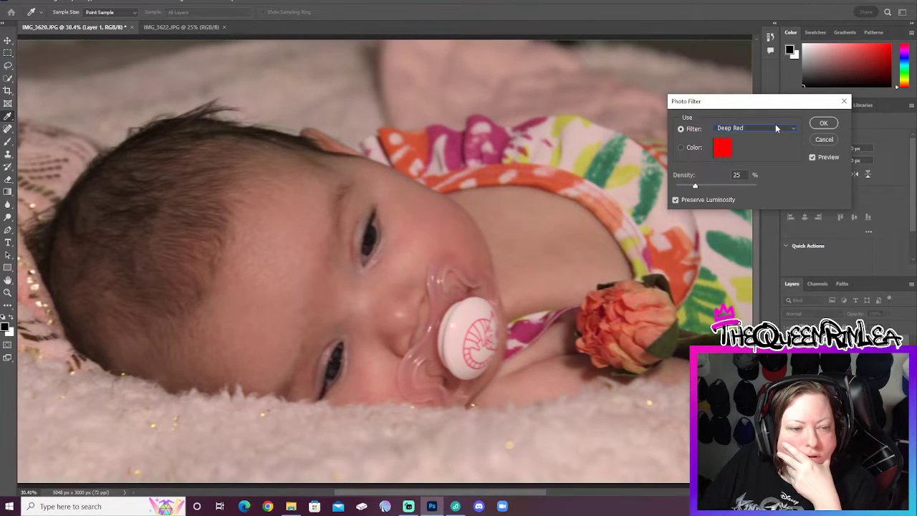
scroll(776, 128, "up", 7)
scroll(775, 128, "down", 1)
scroll(776, 128, "down", 8)
scroll(776, 128, "up", 19)
scroll(776, 127, "down", 1)
scroll(776, 127, "up", 1)
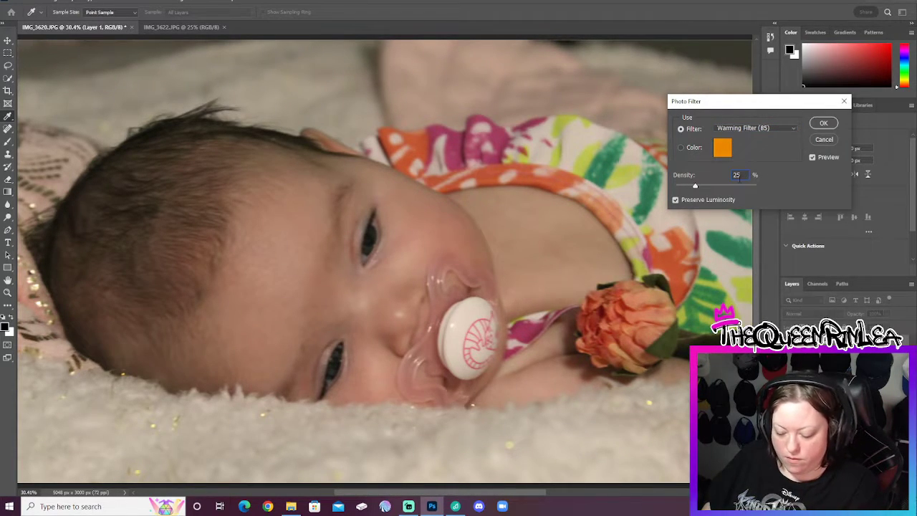
Set the Photo Filter's density to 5% and apply it to the portrait.
scroll(740, 179, "down", 14)
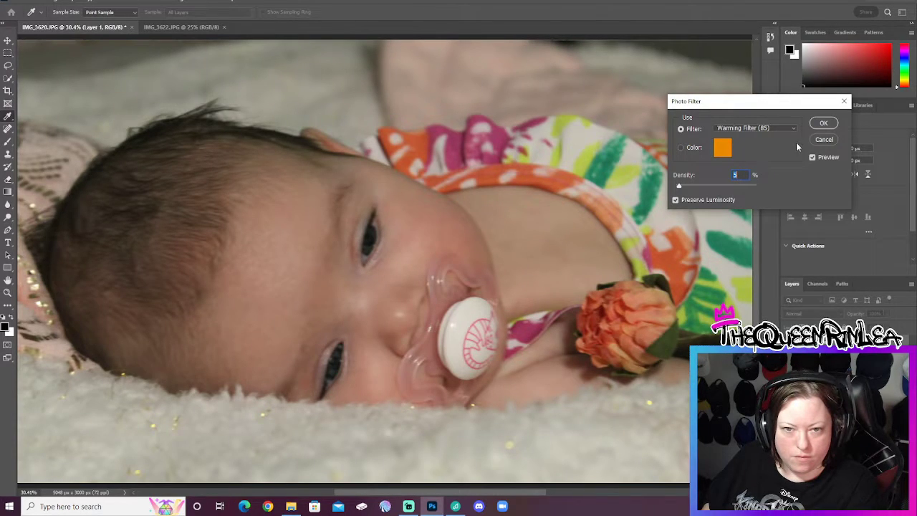
left_click(823, 123)
key("z")
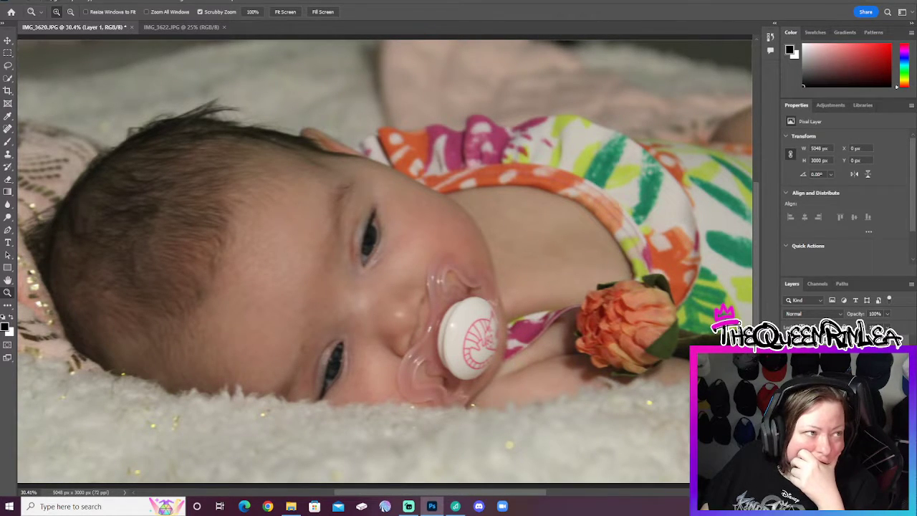
Try Auto Tone and Auto Color on the portrait, undoing each one.
left_click(47, 2)
left_click(64, 35)
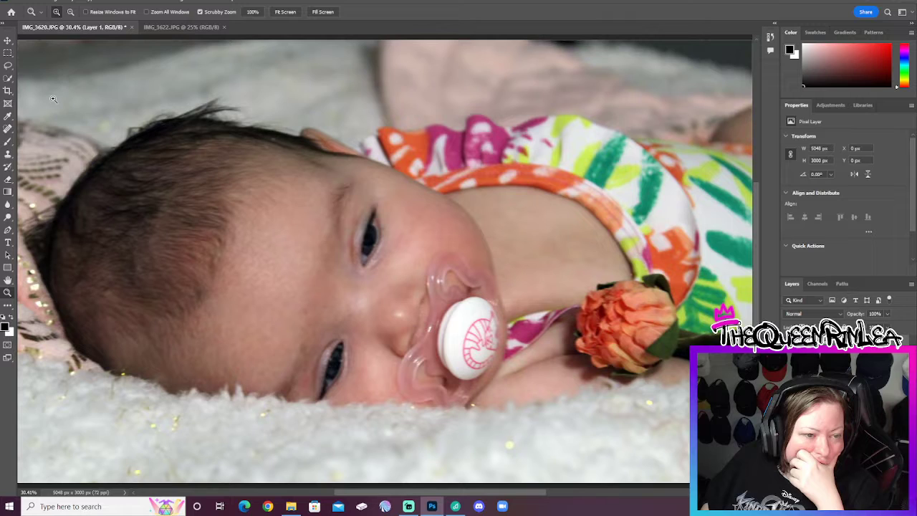
key("ctrl+z")
left_click(47, 1)
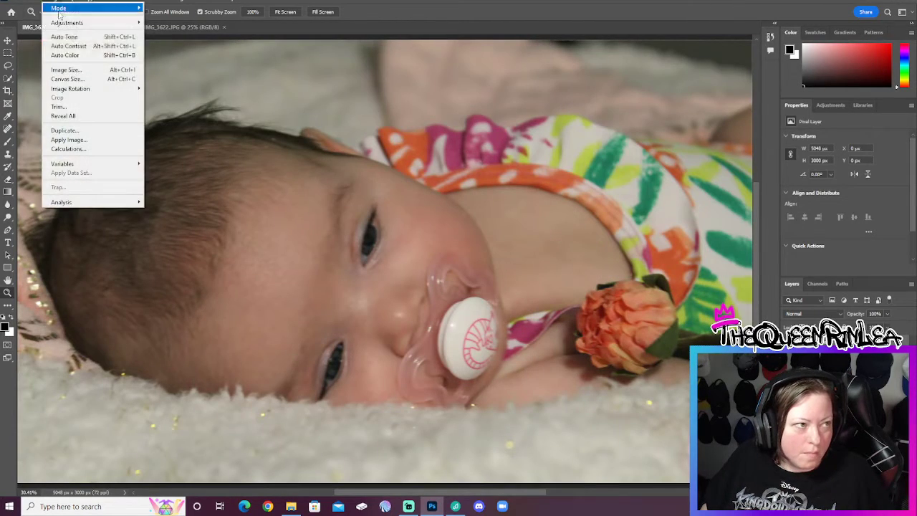
left_click(71, 56)
key("ctrl+z")
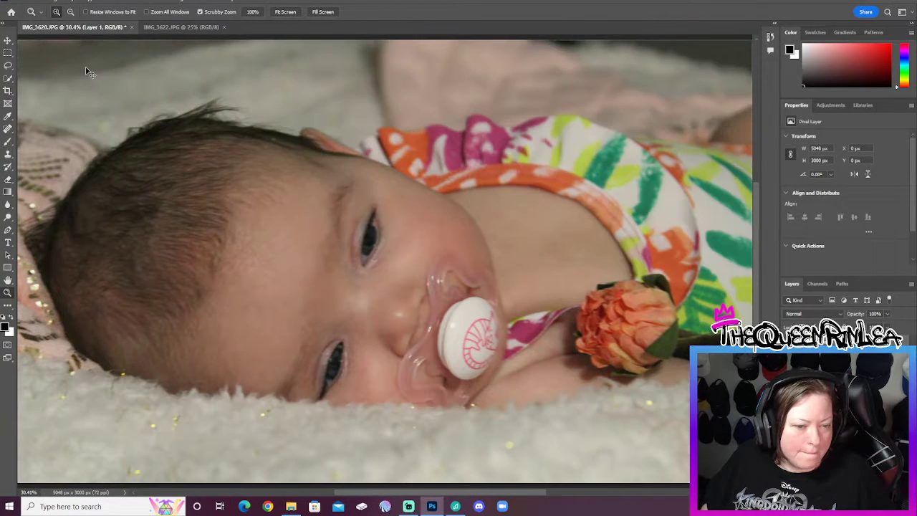
Apply a Brightness/Contrast adjustment to the portrait with brightness 3 and contrast -23.
left_click(48, 2)
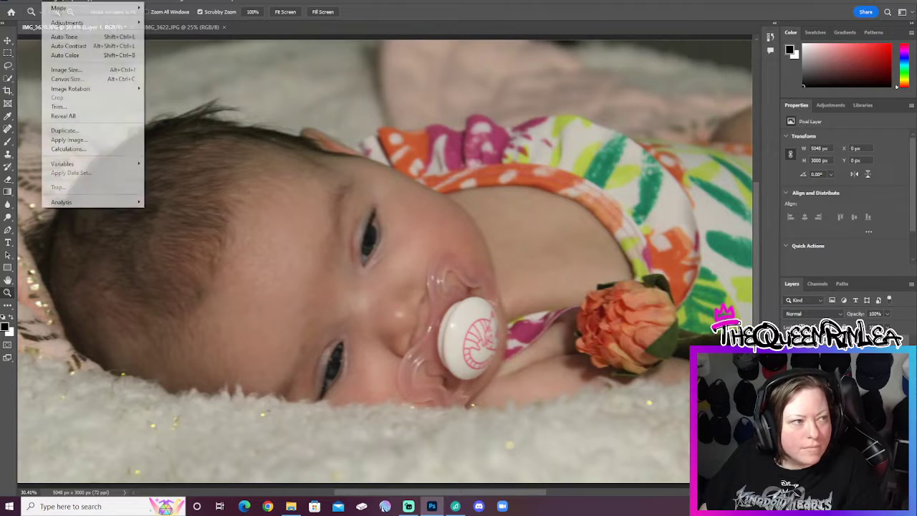
mouse_move(61, 22)
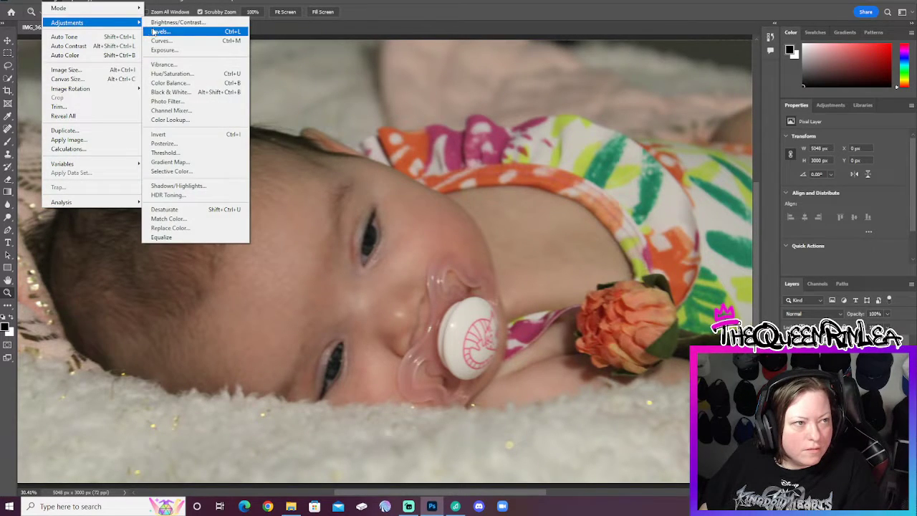
left_click(176, 22)
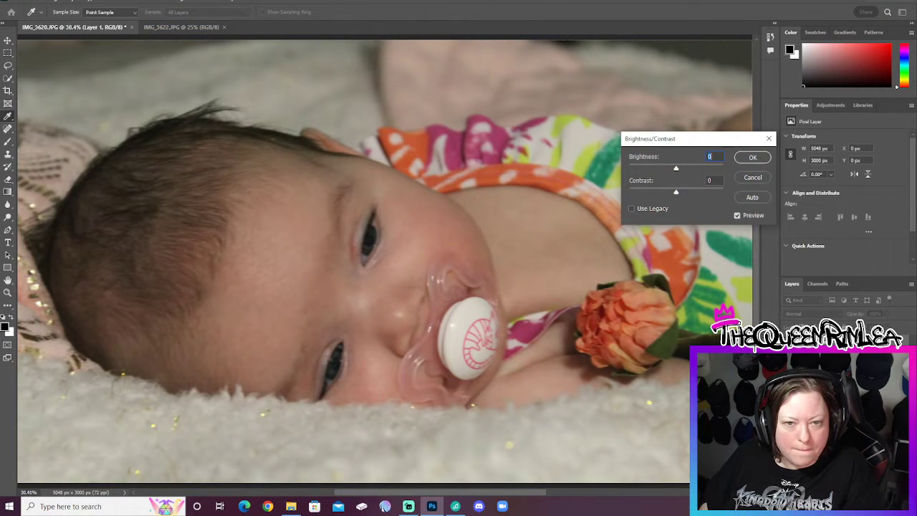
left_click(692, 167)
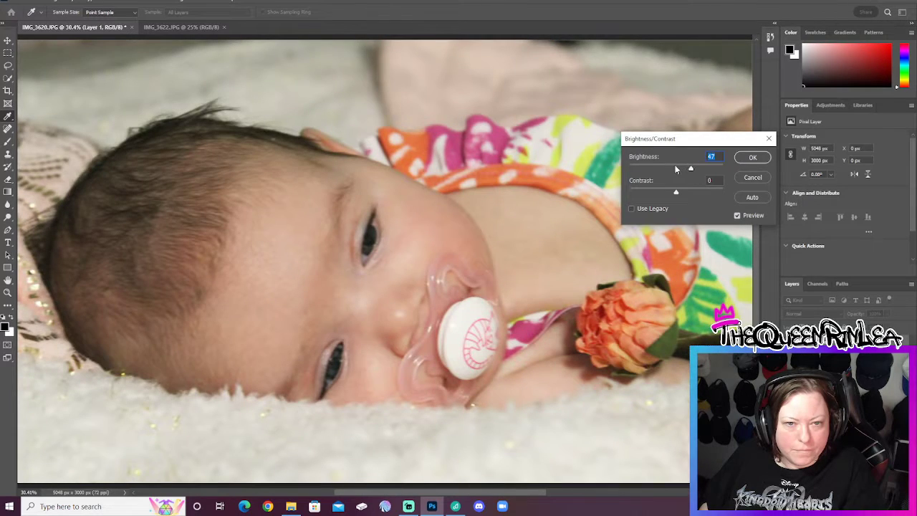
mouse_move(682, 170)
left_mouse_down()
mouse_move(663, 176)
mouse_move(673, 170)
left_mouse_up()
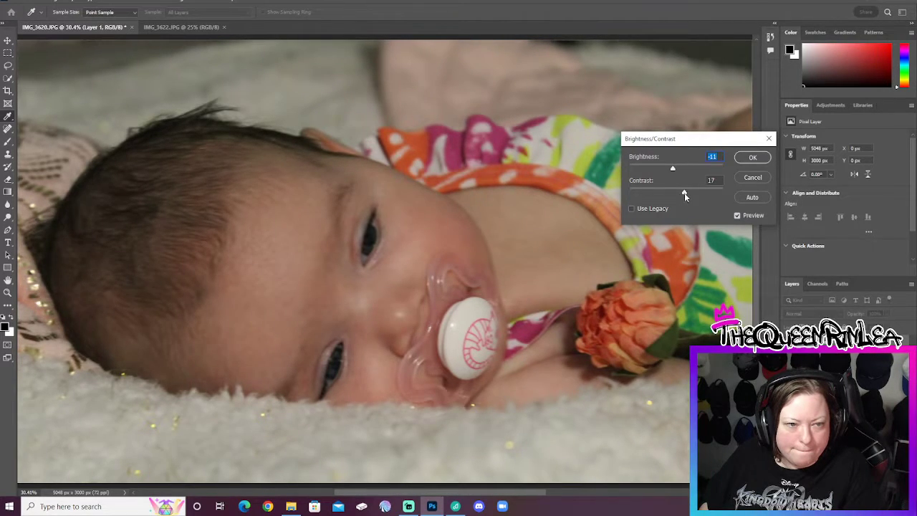
left_click_drag(680, 192, 649, 195)
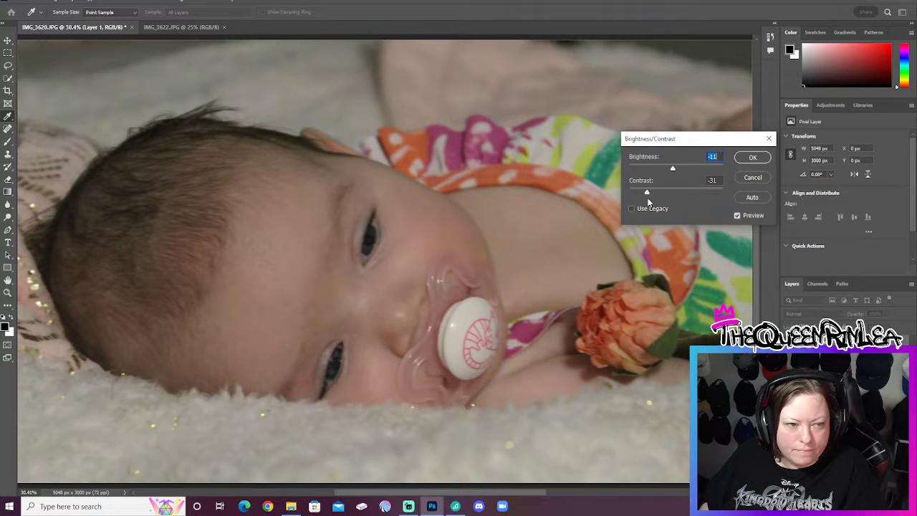
left_click(649, 199)
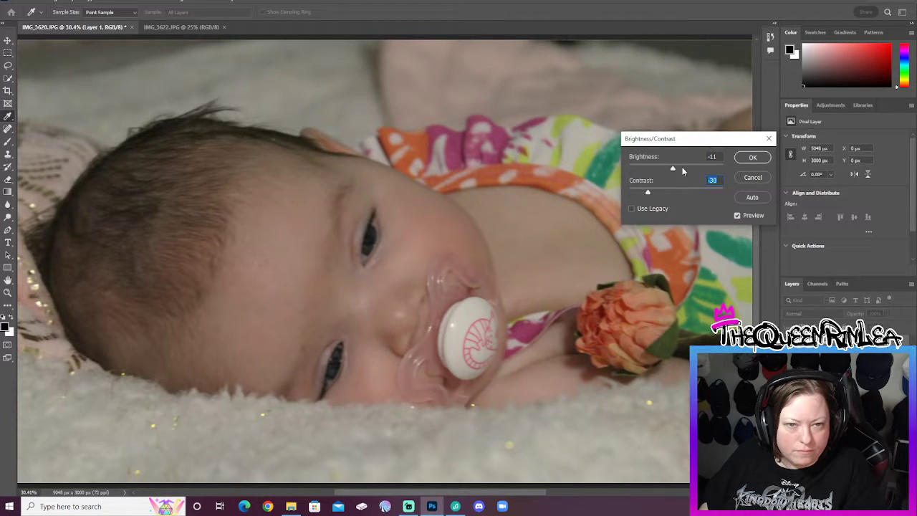
left_click_drag(673, 172, 678, 172)
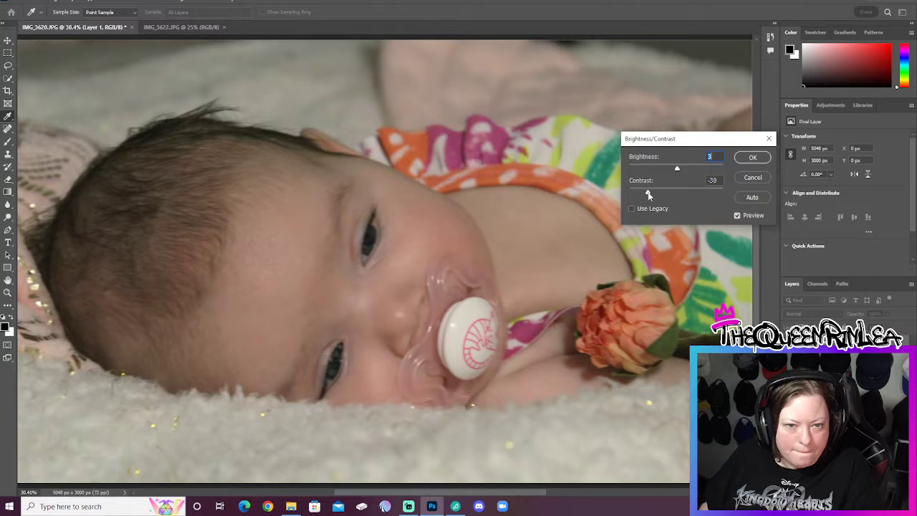
left_click_drag(653, 199, 656, 198)
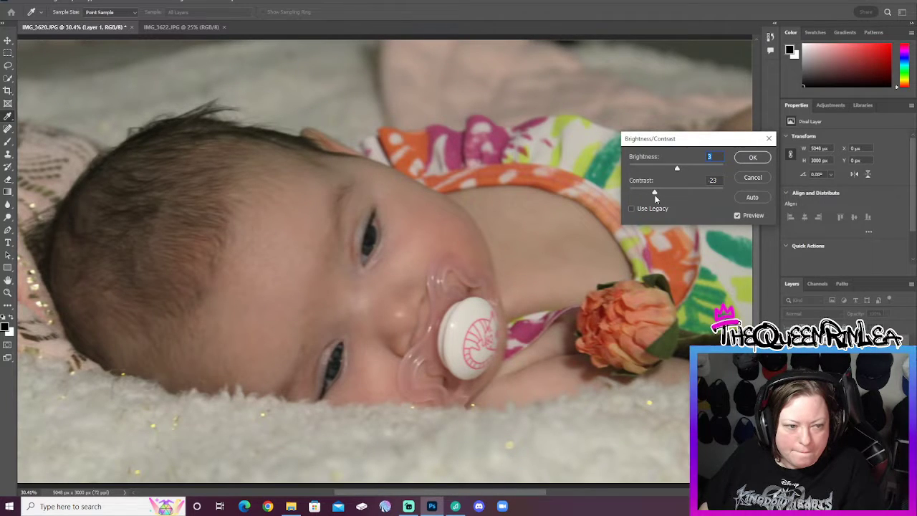
left_click(748, 157)
key("z")
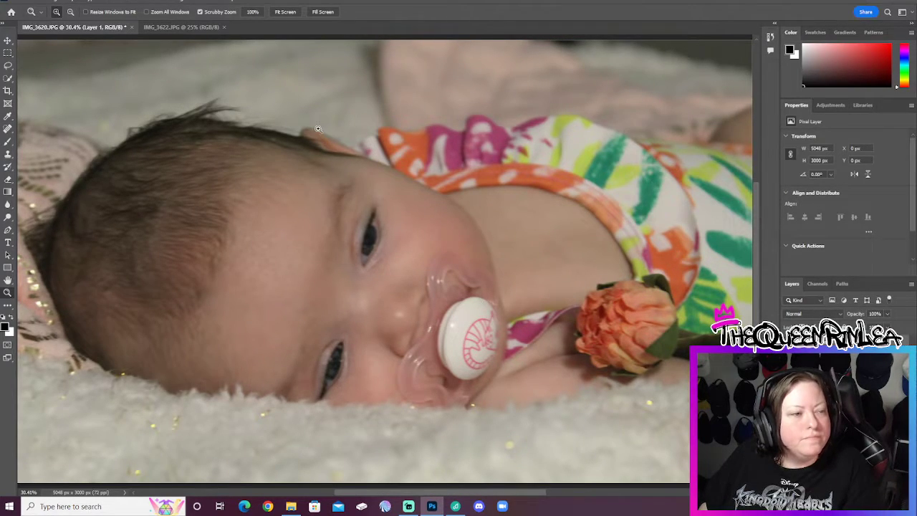
Try a Vibrance adjustment on the portrait with vibrance at -5 and increased saturation, without applying it.
left_click(52, 3)
mouse_move(56, 10)
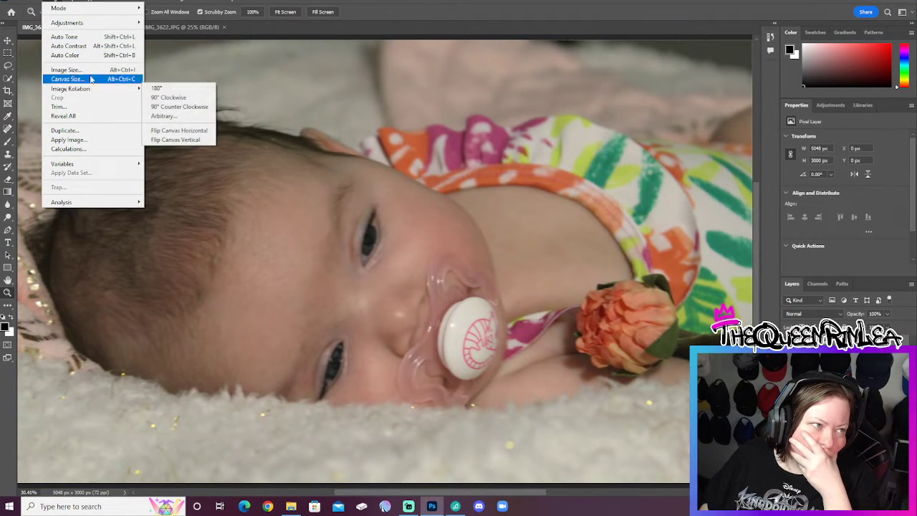
mouse_move(93, 22)
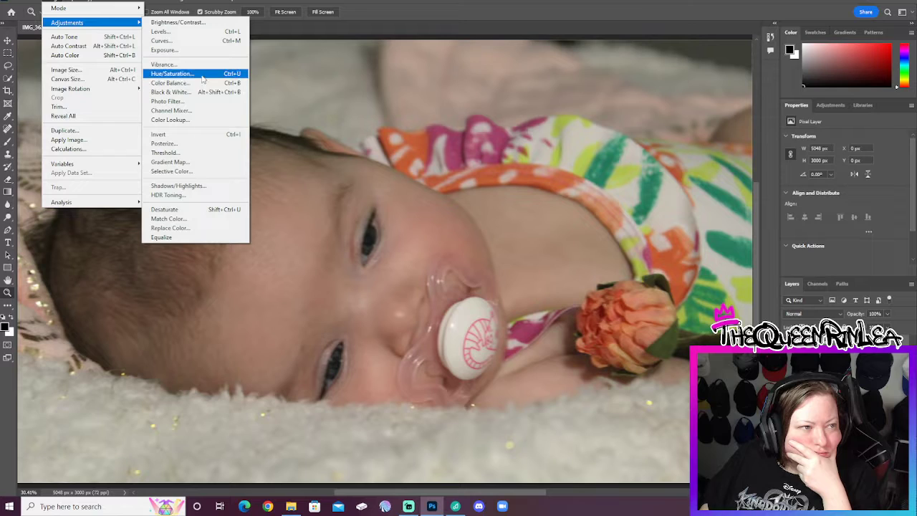
left_click(246, 65)
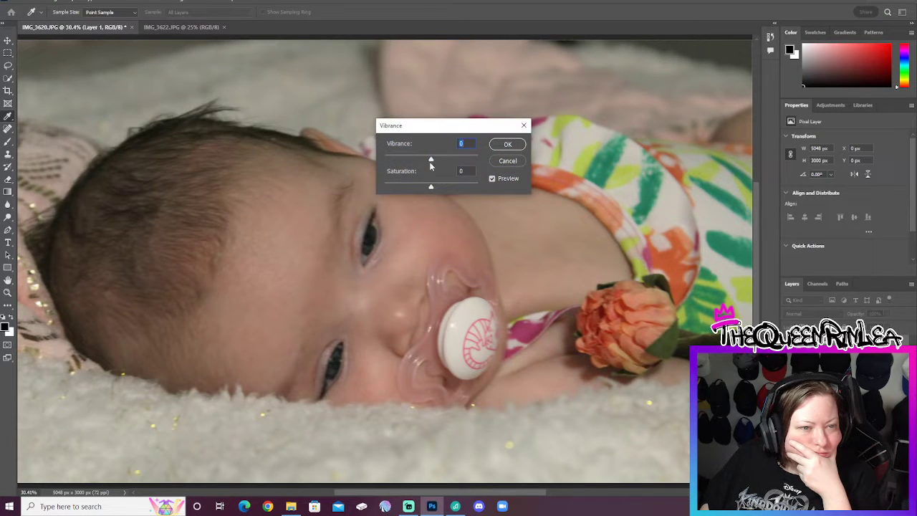
mouse_move(431, 159)
left_mouse_down()
mouse_move(422, 160)
mouse_move(448, 154)
mouse_move(429, 153)
left_mouse_up()
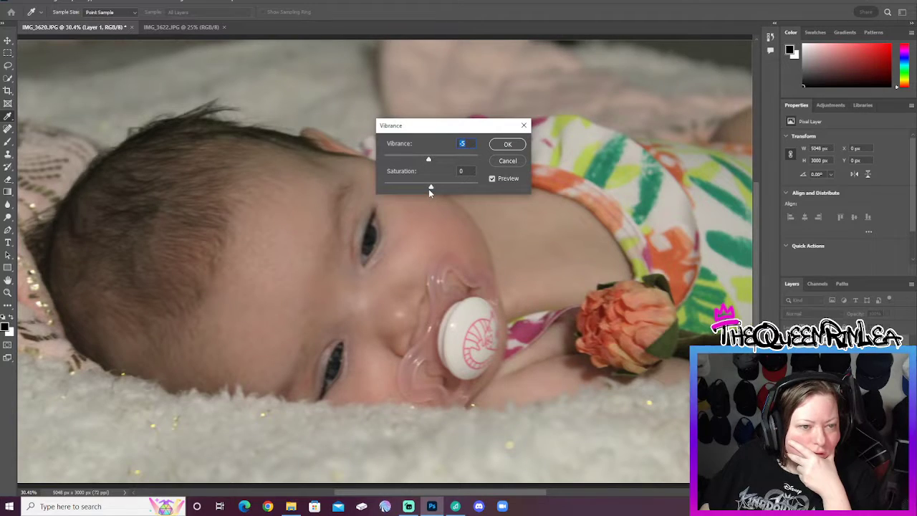
mouse_move(432, 188)
left_mouse_down()
mouse_move(420, 188)
mouse_move(448, 187)
left_mouse_up()
left_click(514, 166)
key("z")
Convert the portrait to Grayscale mode, flattening the layers and discarding the colour information.
left_click(32, 2)
left_click(51, 1)
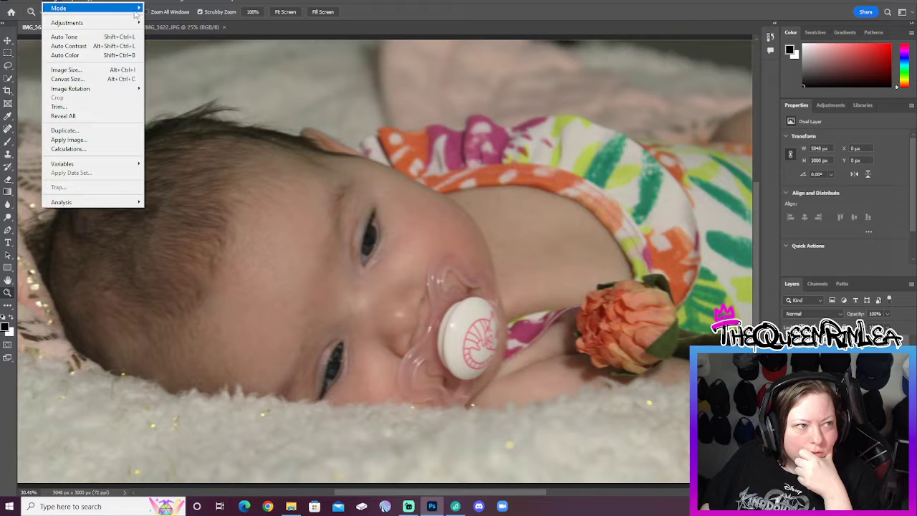
left_click(164, 17)
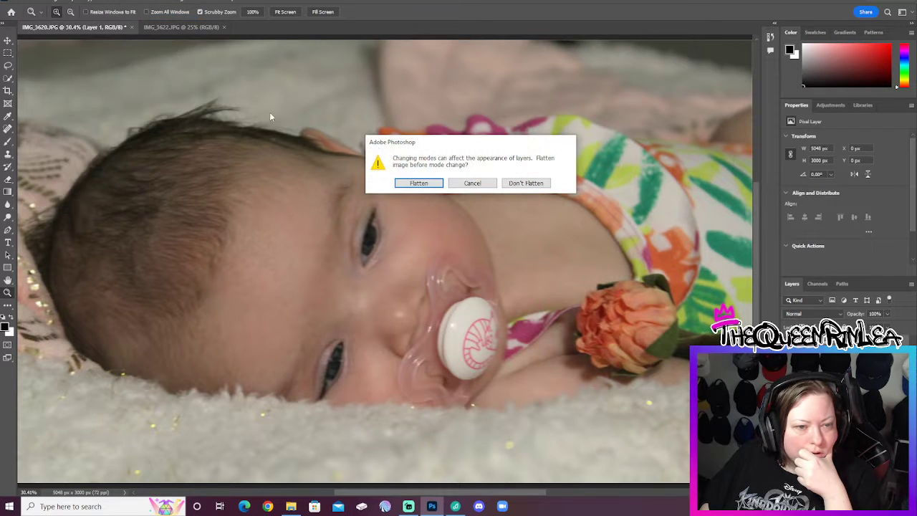
left_click(419, 183)
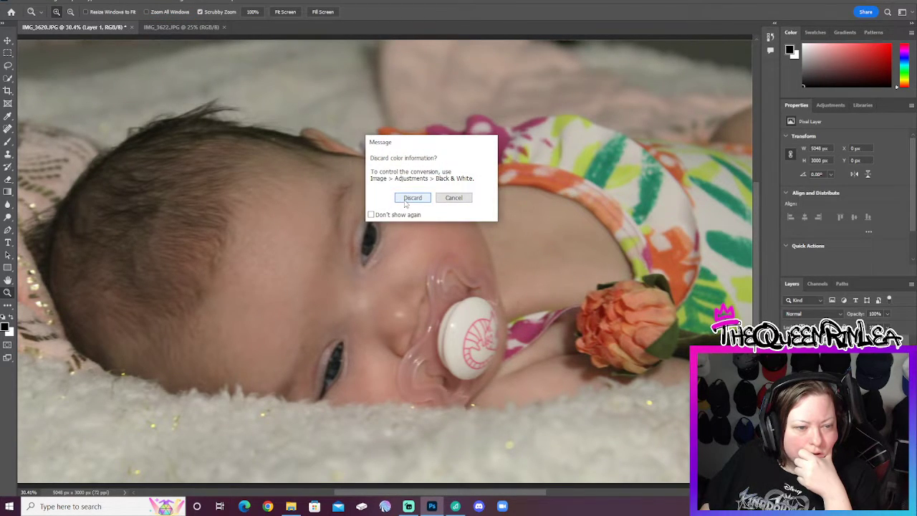
left_click(412, 198)
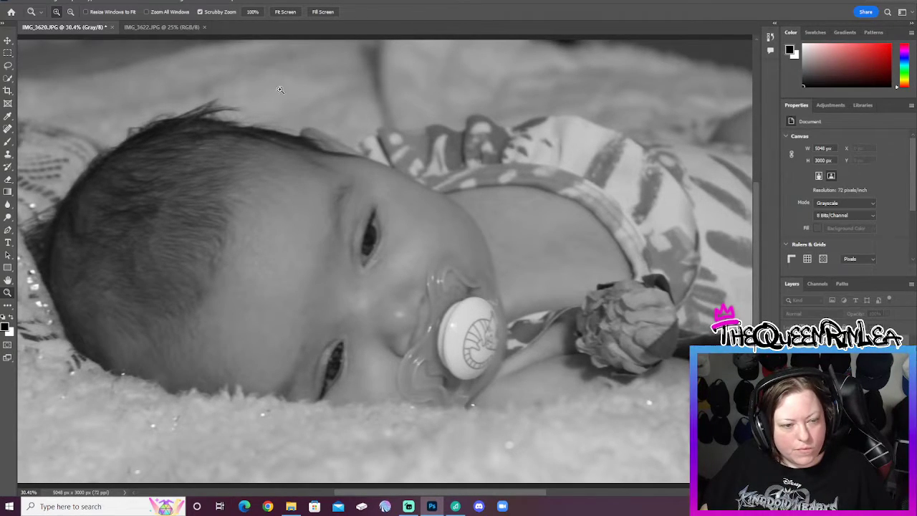
Apply a Brightness/Contrast adjustment with increased contrast to the grayscale portrait.
left_click(54, 3)
mouse_move(82, 21)
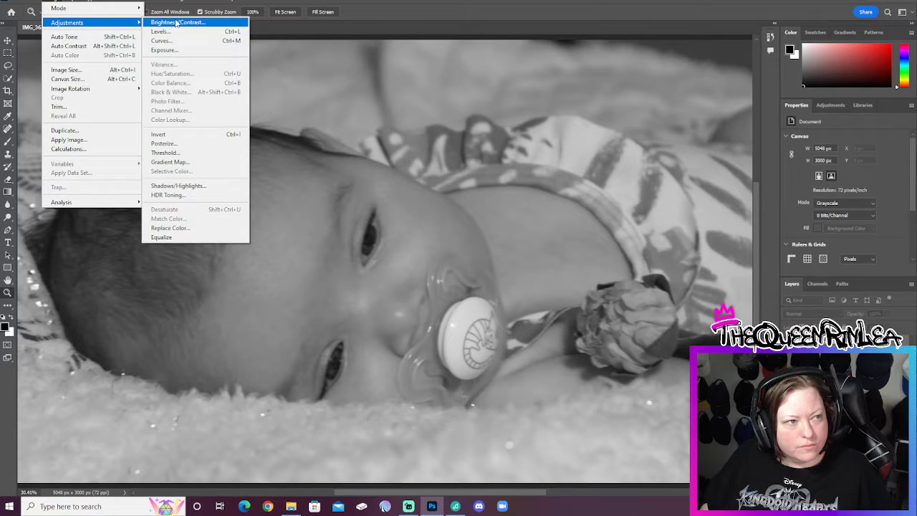
left_click(211, 17)
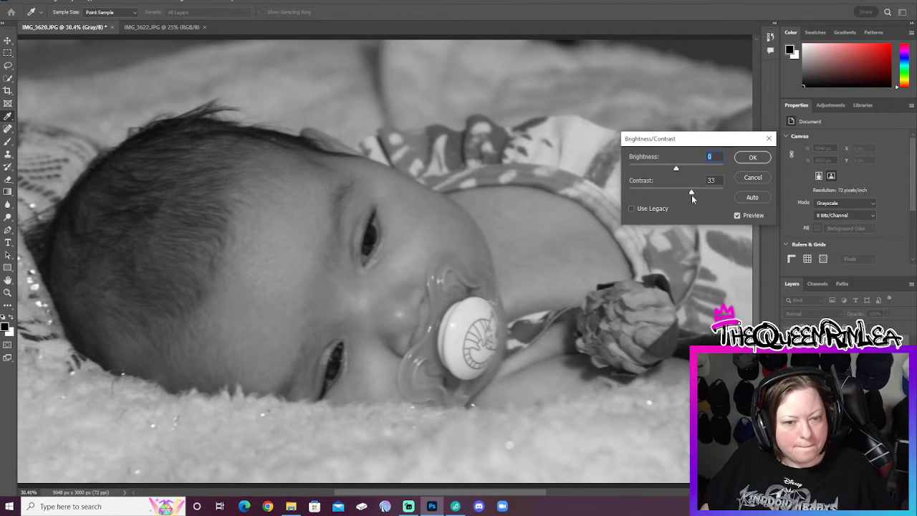
left_click_drag(676, 192, 684, 172)
left_click(753, 157)
key("z")
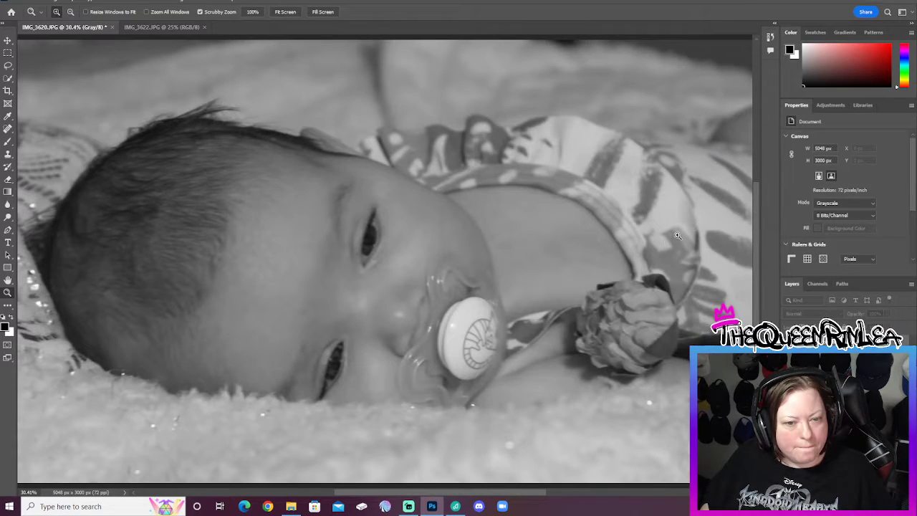
left_click(55, 2)
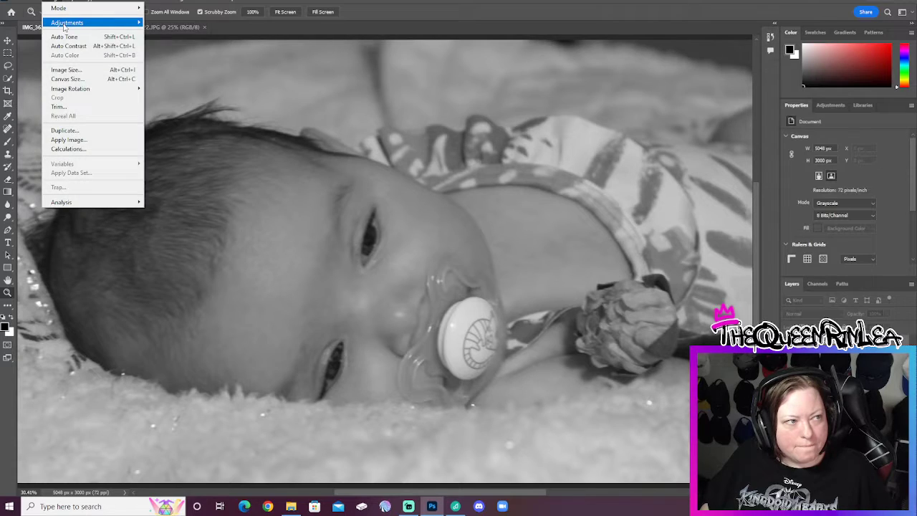
mouse_move(67, 23)
left_click(176, 32)
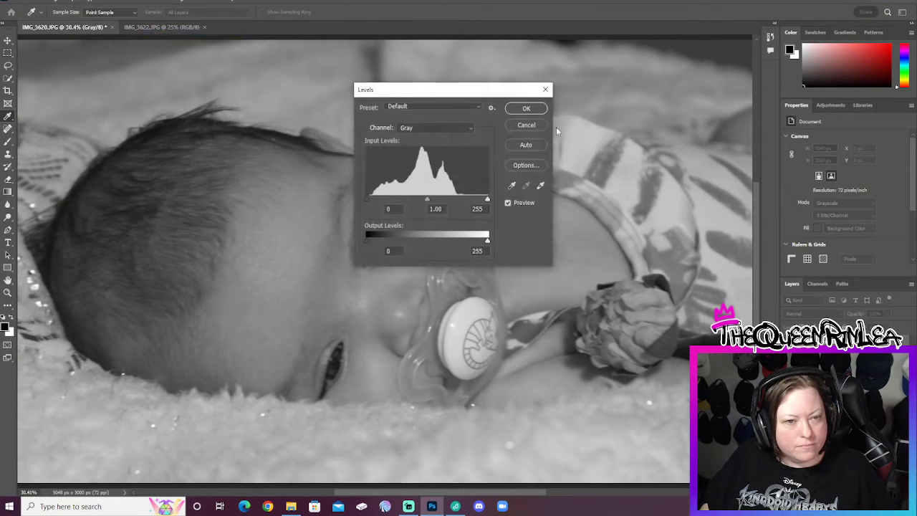
left_click(461, 129)
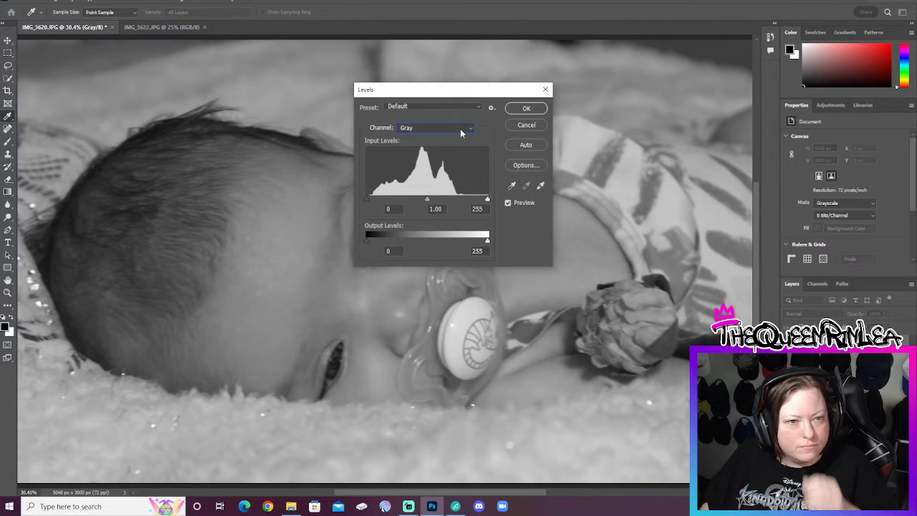
left_click(527, 126)
key("z")
Apply an Exposure adjustment to the portrait with exposure +0.50, offset 0 and gamma correction 1.04.
left_click(56, 2)
mouse_move(69, 23)
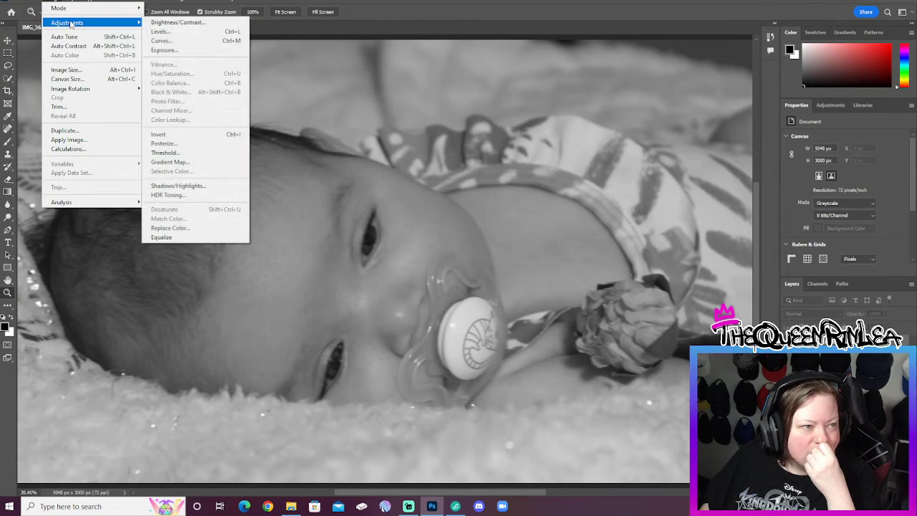
left_click(163, 50)
left_click_drag(433, 167, 427, 187)
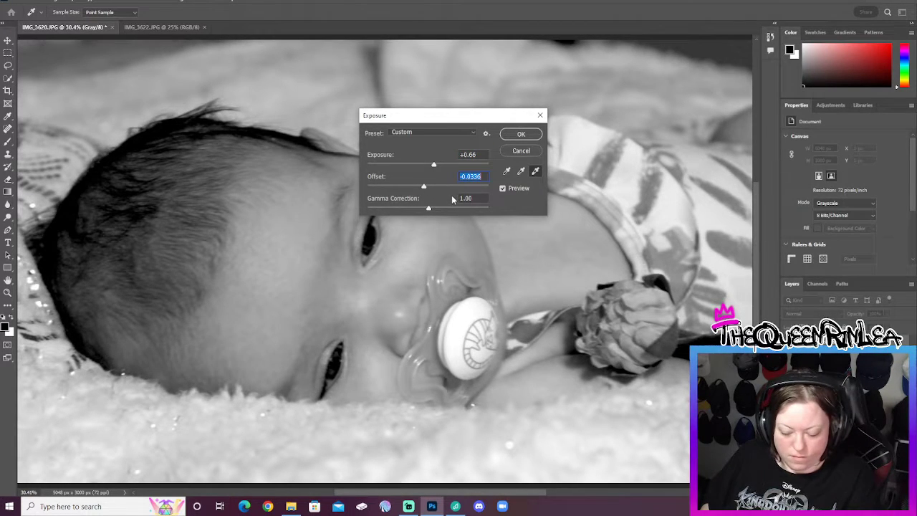
type("0")
left_click_drag(431, 210, 428, 211)
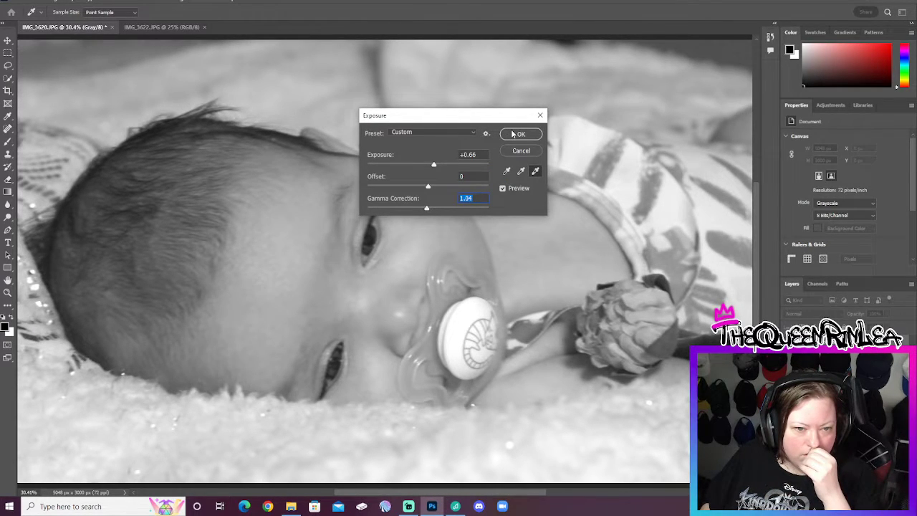
left_click(476, 154)
key("BackSpace")
key("BackSpace")
type("50")
left_click(521, 134)
Apply a second Brightness/Contrast adjustment to the grayscale portrait with contrast 10.
left_click(54, 1)
mouse_move(60, 26)
left_click(176, 22)
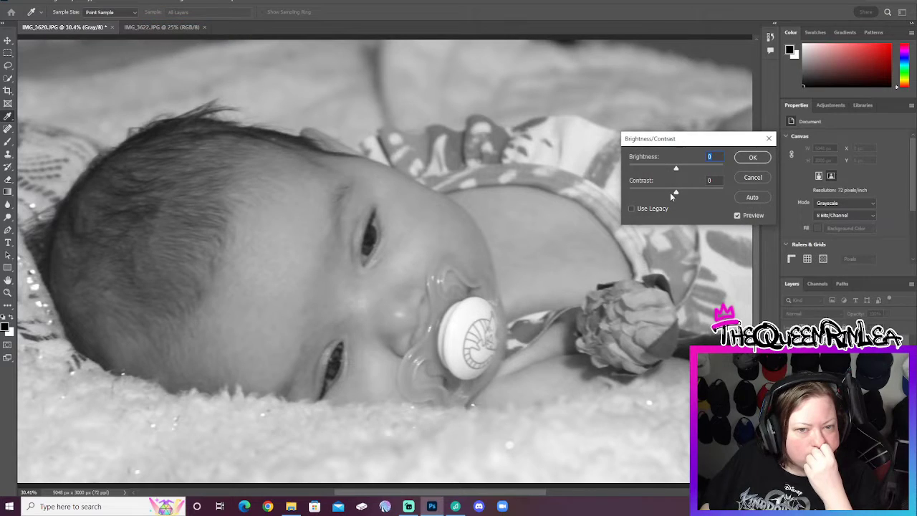
left_click_drag(661, 194, 689, 195)
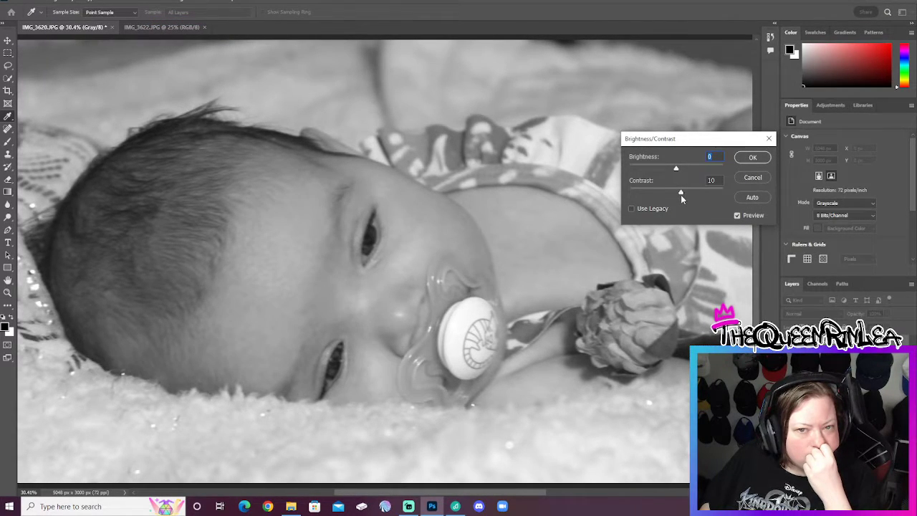
left_click(749, 158)
key("z")
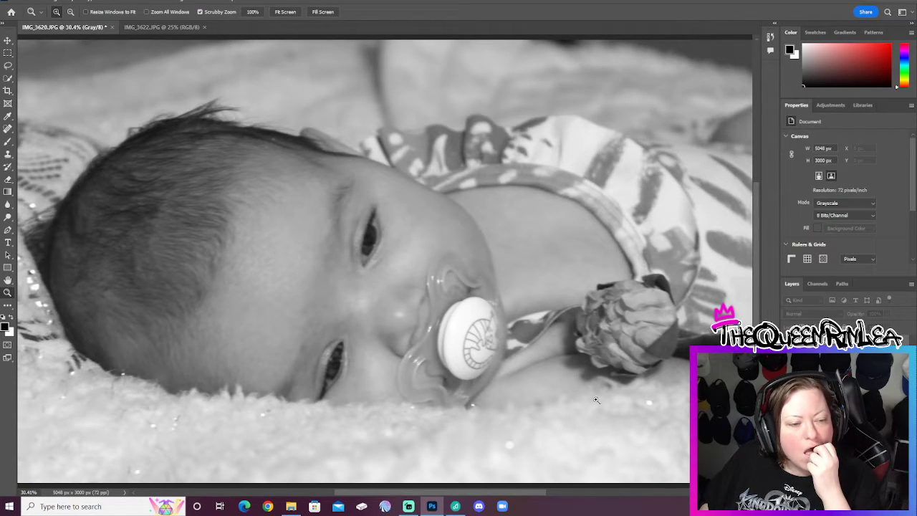
Choose the Burn tool and duplicate the portrait onto a new layer.
left_click(8, 208)
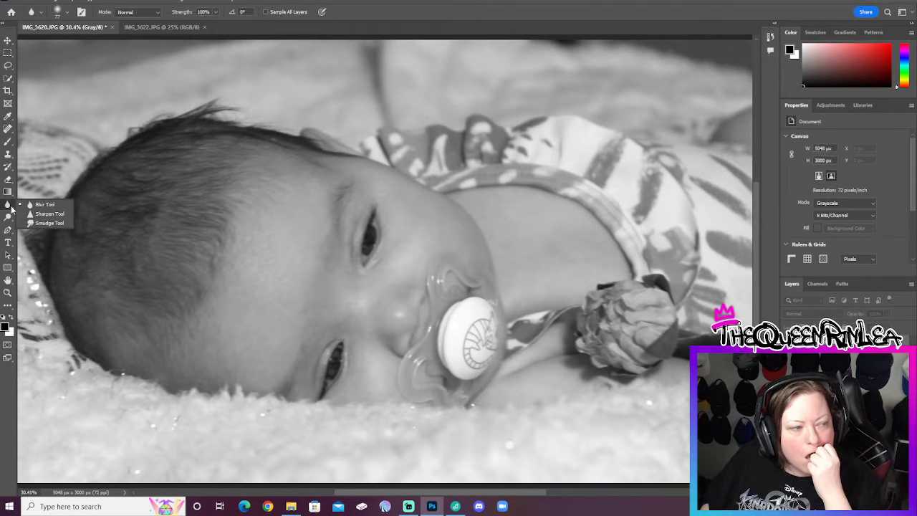
left_click(10, 217)
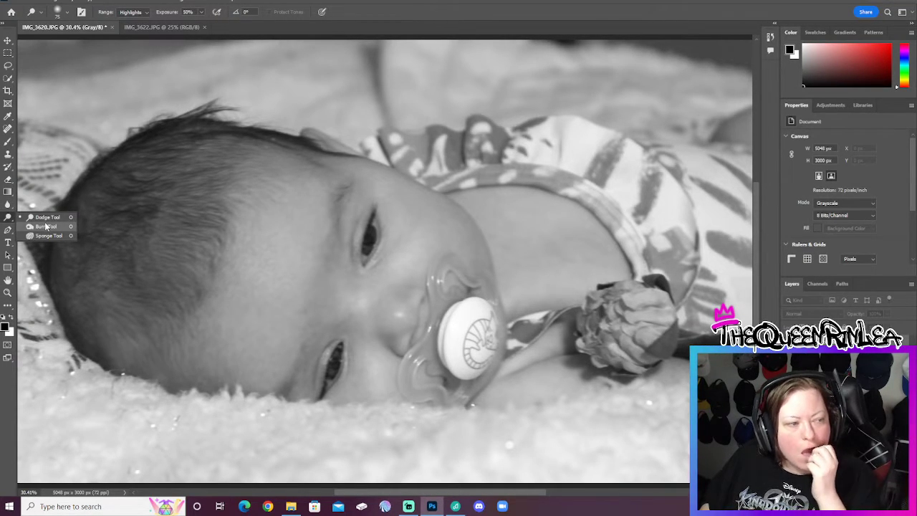
left_click(46, 227)
right_click(11, 217)
left_click(46, 227)
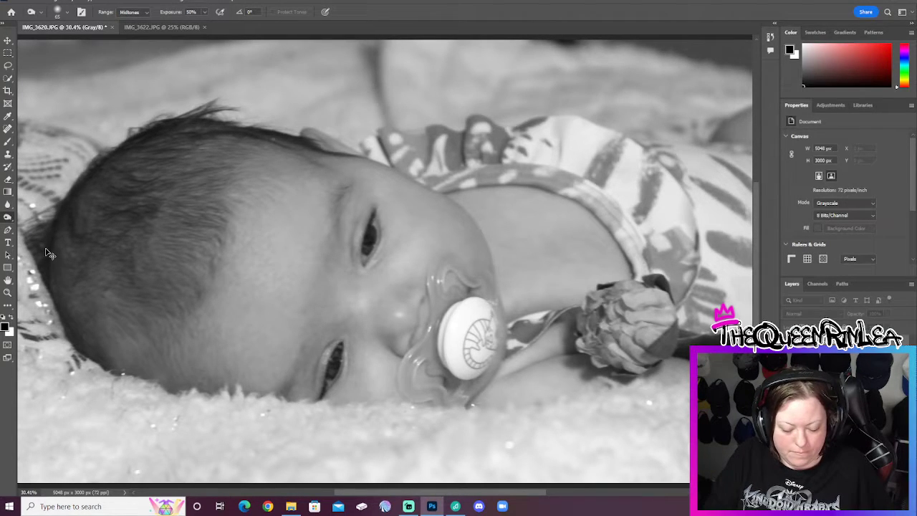
key("ctrl+j")
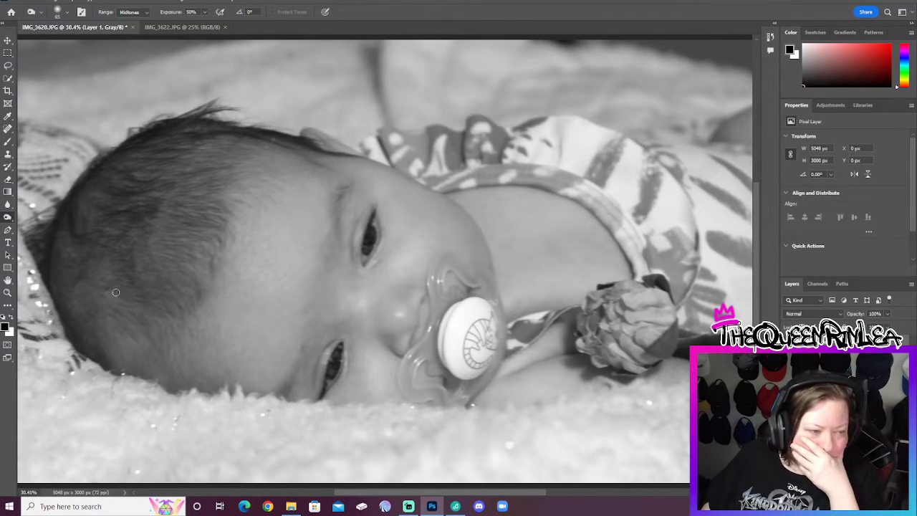
Darken the lower edge of the baby's head along the blanket using a 165 px Burn brush, redoing unwanted strokes.
left_click(58, 12)
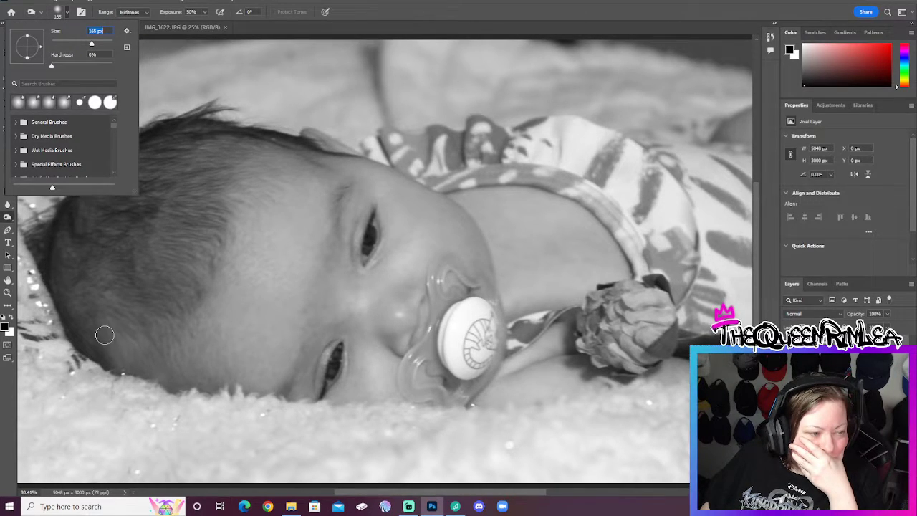
left_click(90, 351)
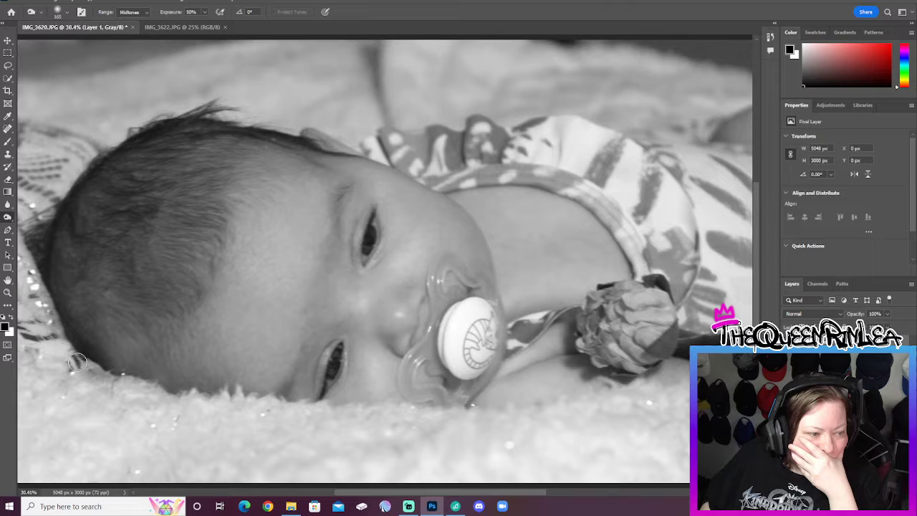
left_click_drag(129, 380, 247, 391)
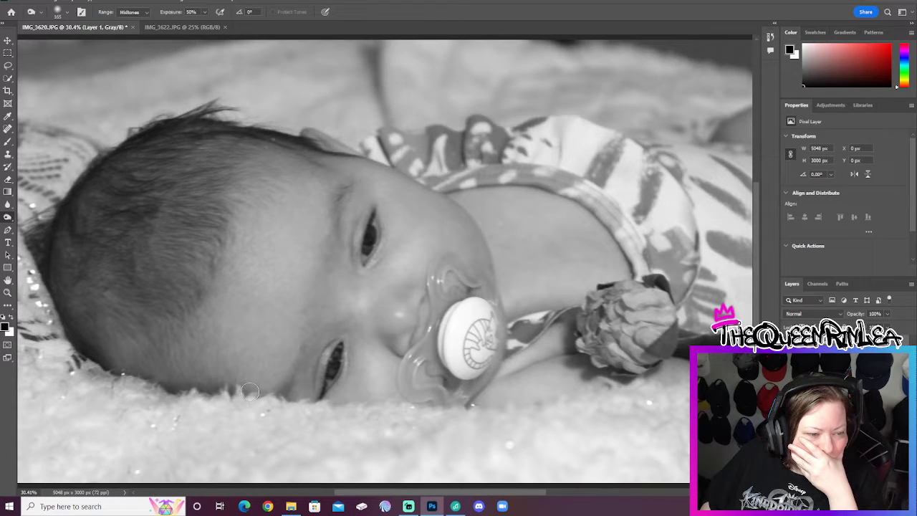
left_click_drag(305, 399, 465, 407)
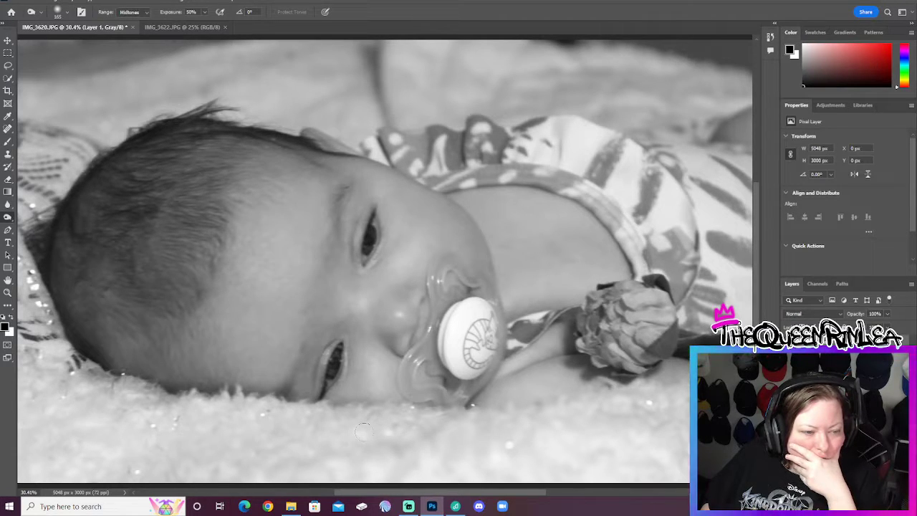
key("ctrl+z")
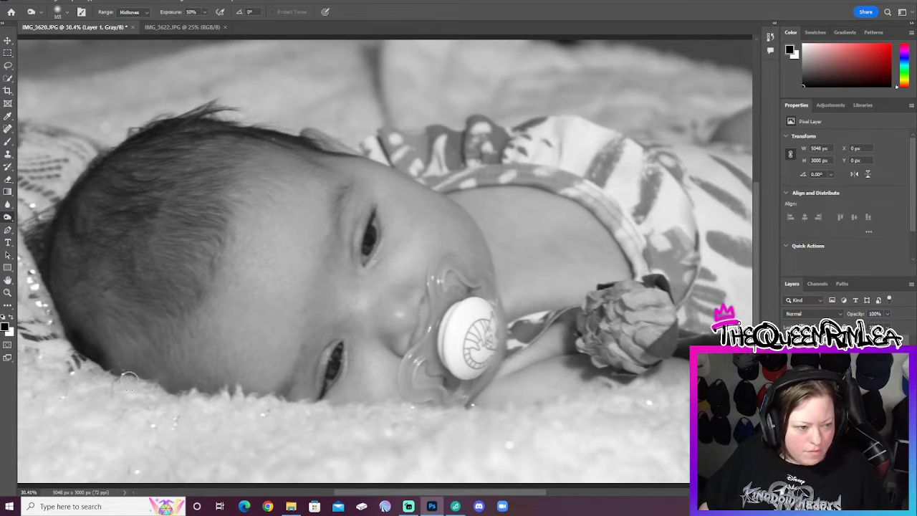
left_click_drag(169, 385, 218, 390)
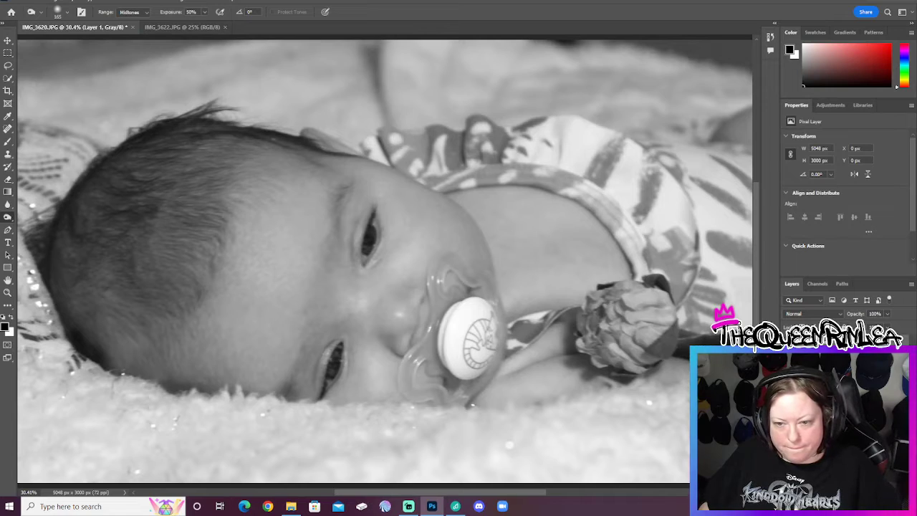
Set the opacity of the burned duplicate layer to 25%.
left_click(864, 313)
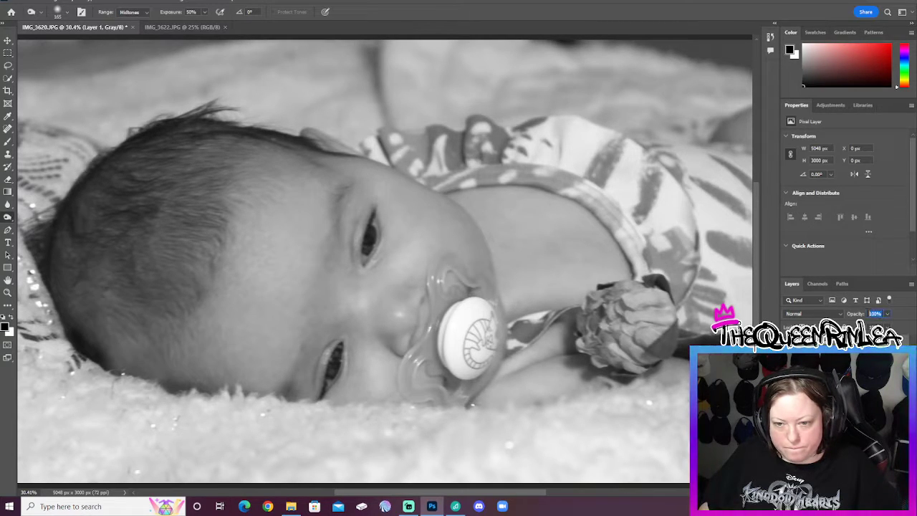
type("50")
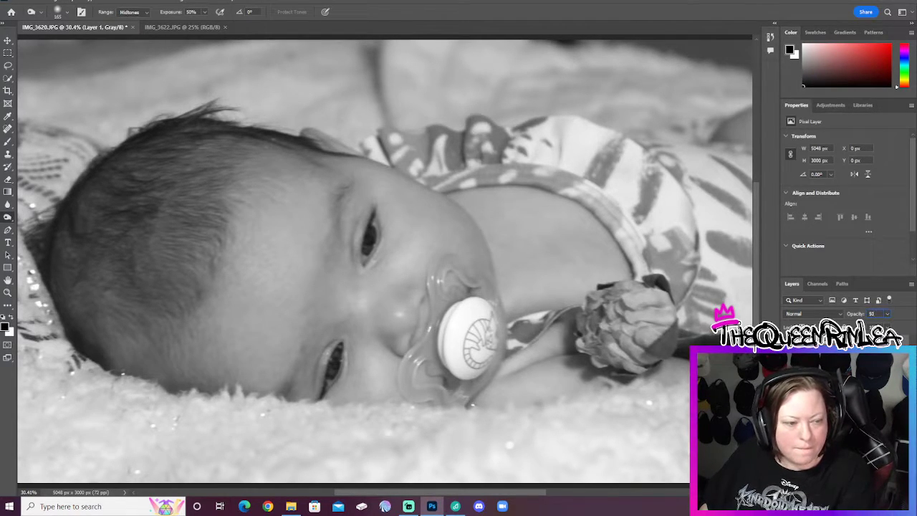
key("BackSpace")
key("BackSpace")
type("25")
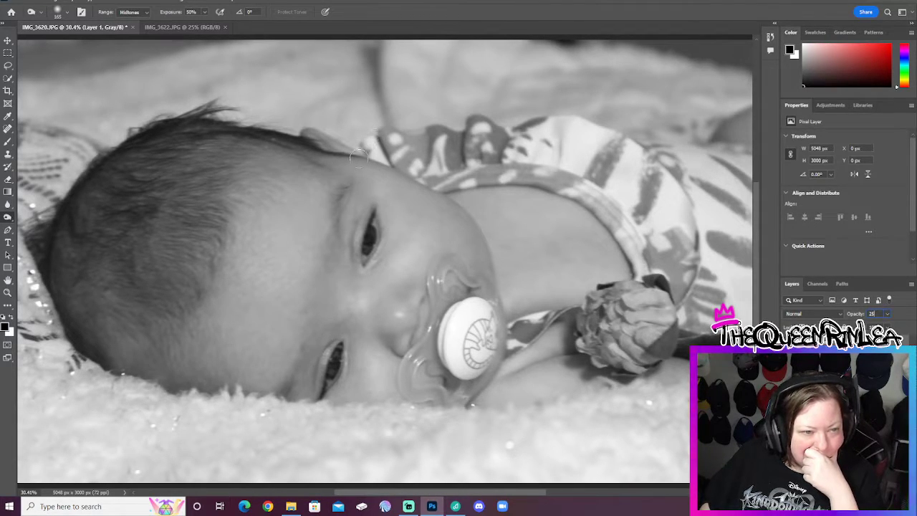
Burn the fine shadow details around the baby's eyes with a 21 px brush on the duplicate layer.
left_click(61, 12)
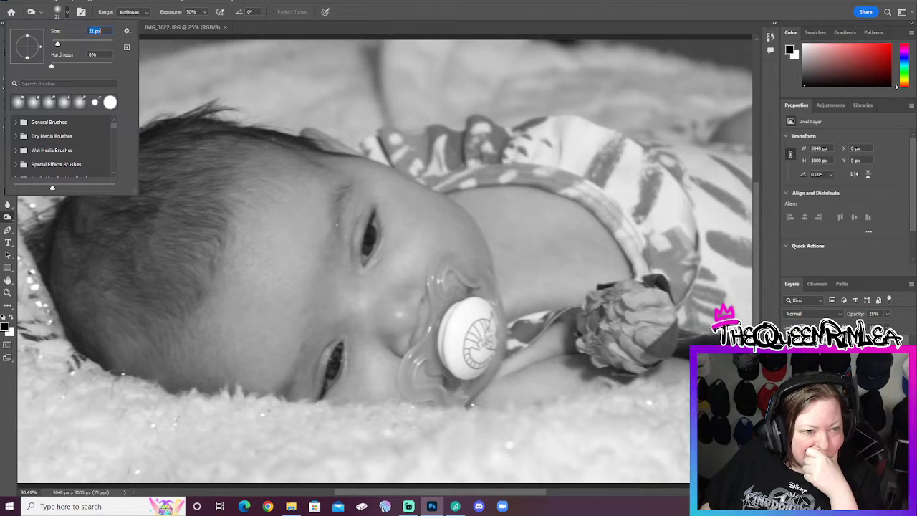
left_click(341, 216)
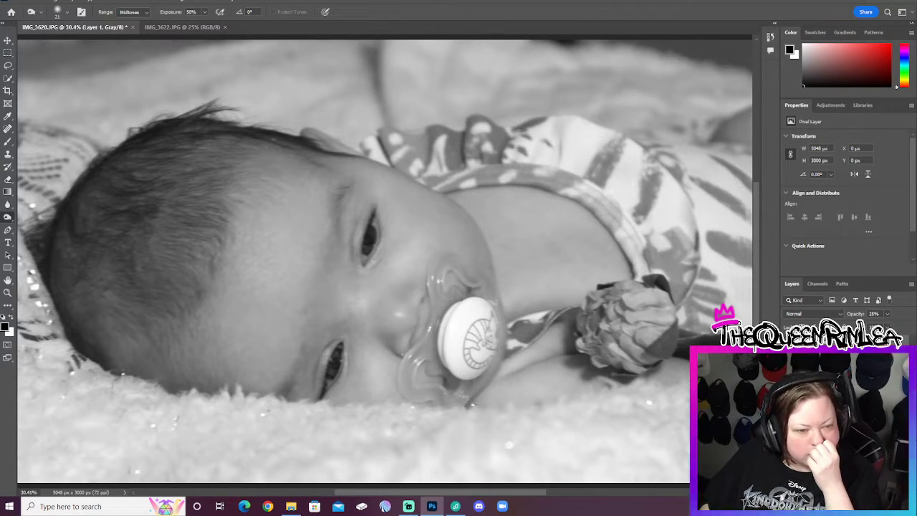
key("z")
left_click(365, 354)
left_click(365, 354)
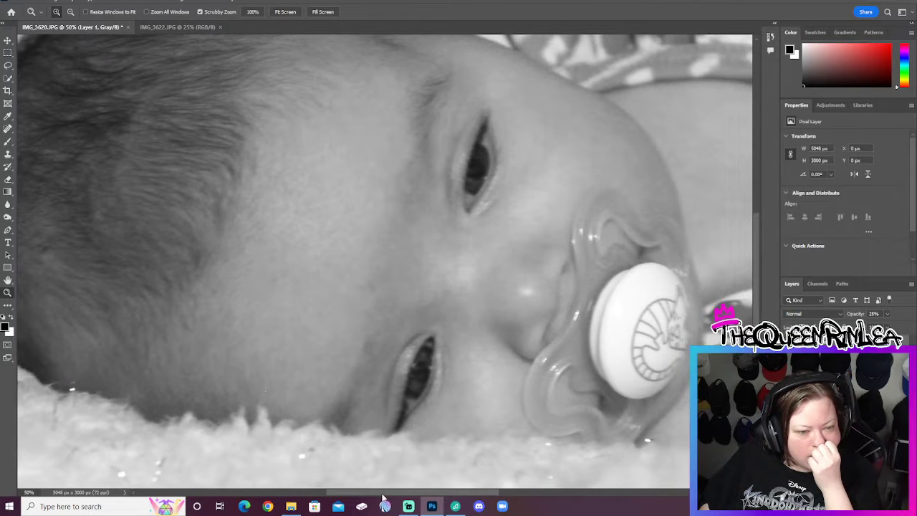
left_click_drag(382, 493, 389, 494)
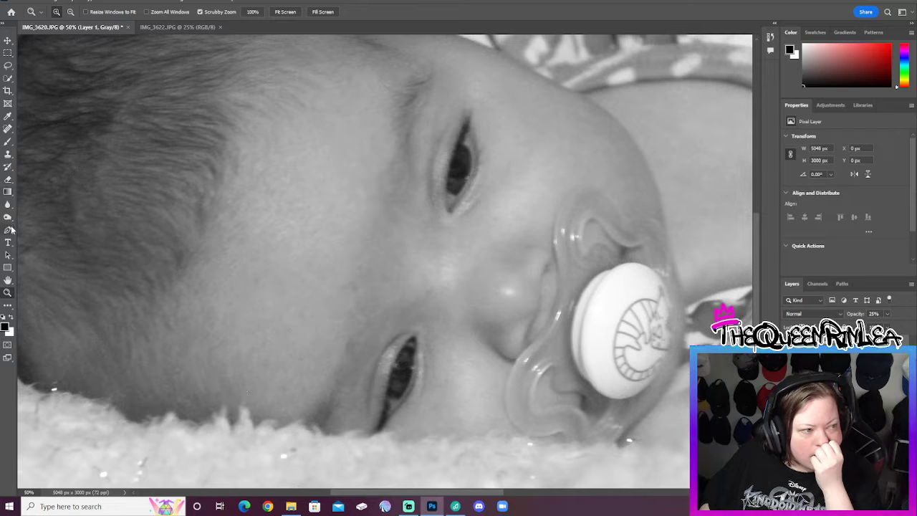
left_click(8, 216)
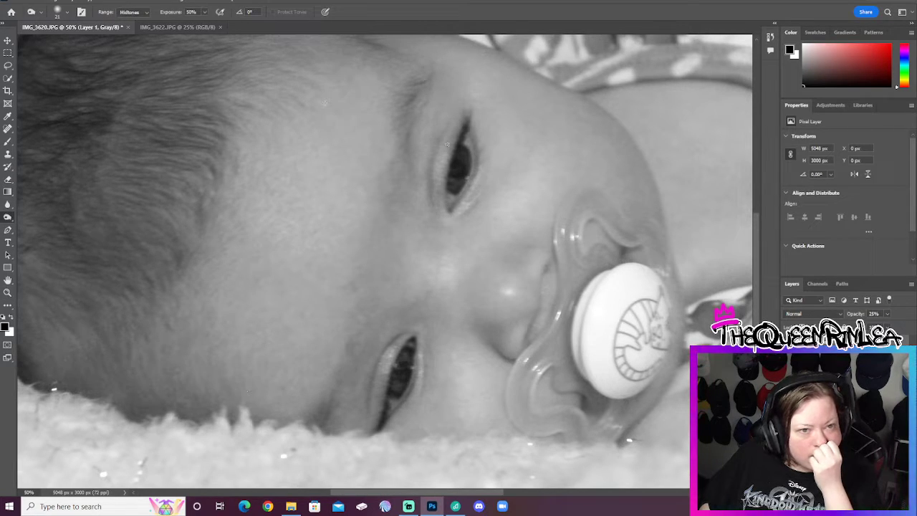
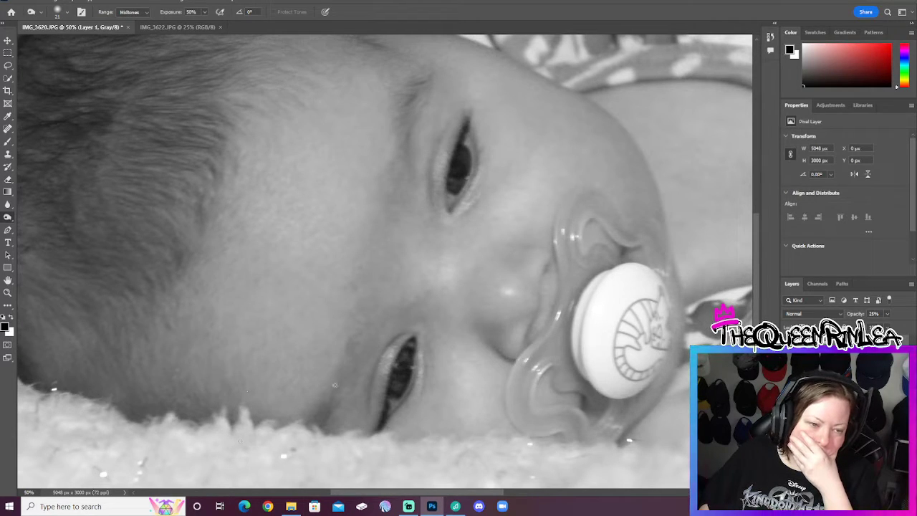
Darken the baby's eyebrows and the shading beside the eyes with a 58 px Burn brush.
left_click(61, 12)
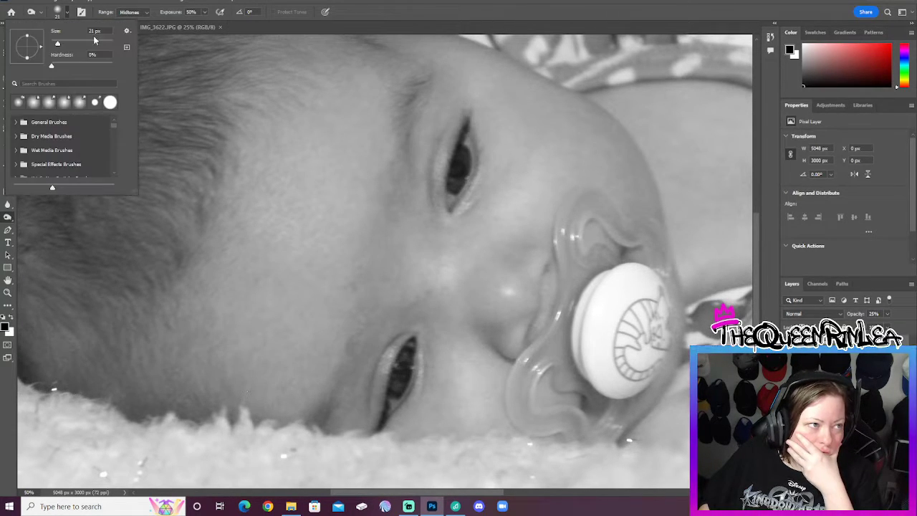
left_click_drag(57, 44, 69, 43)
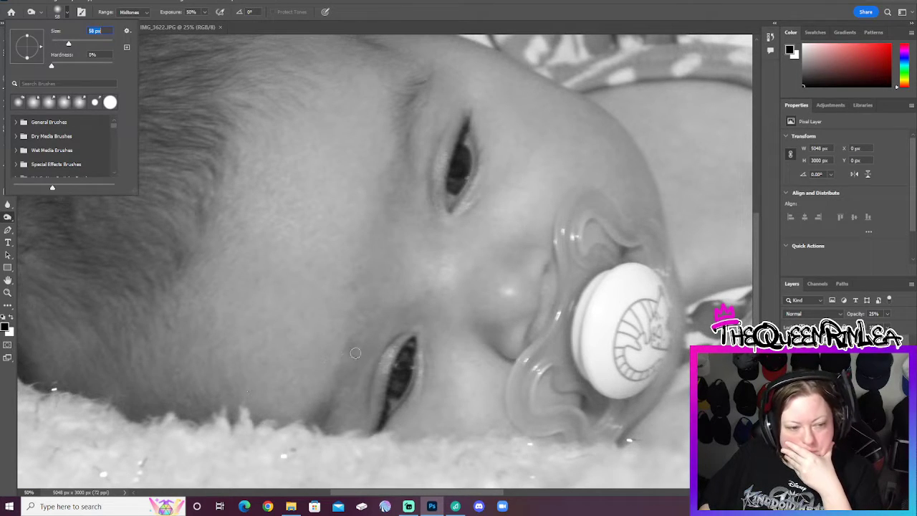
key("Return")
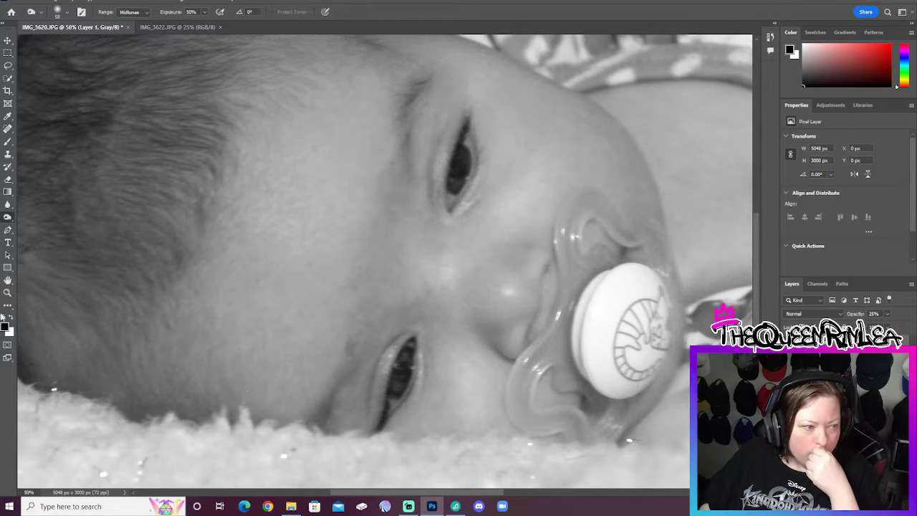
key("z")
right_click(275, 299)
left_click(295, 303)
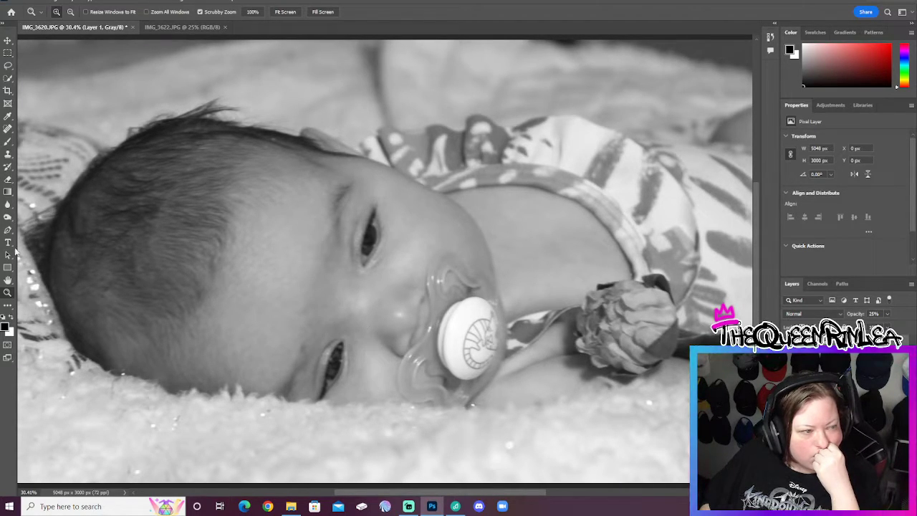
left_click(7, 218)
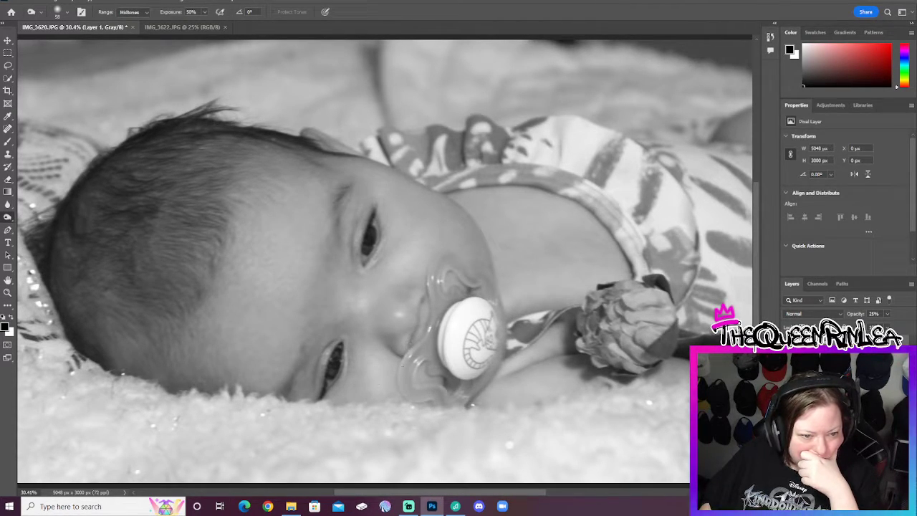
Deepen the shadows around the baby's nose with a 105 px Burn brush.
key("z")
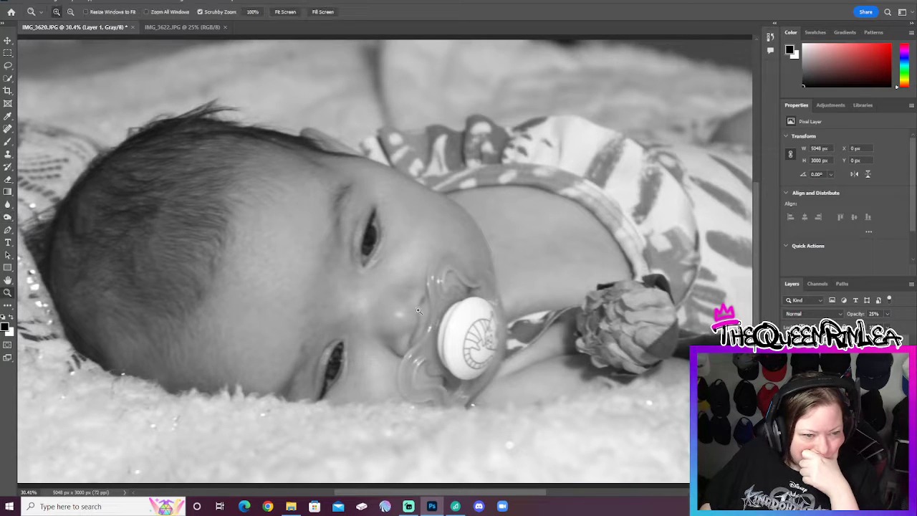
left_click(401, 311)
left_click(402, 310)
left_click(402, 310)
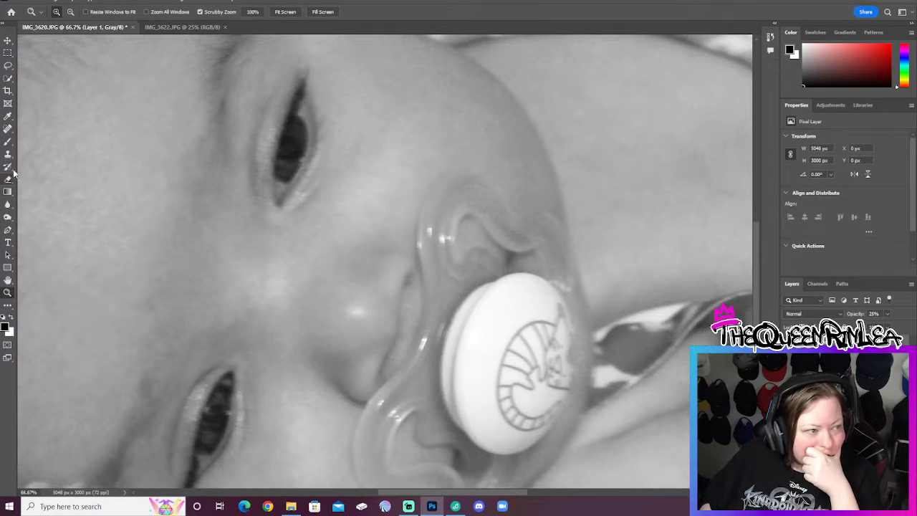
left_click(8, 217)
left_click(67, 12)
left_click(82, 44)
left_click(321, 352)
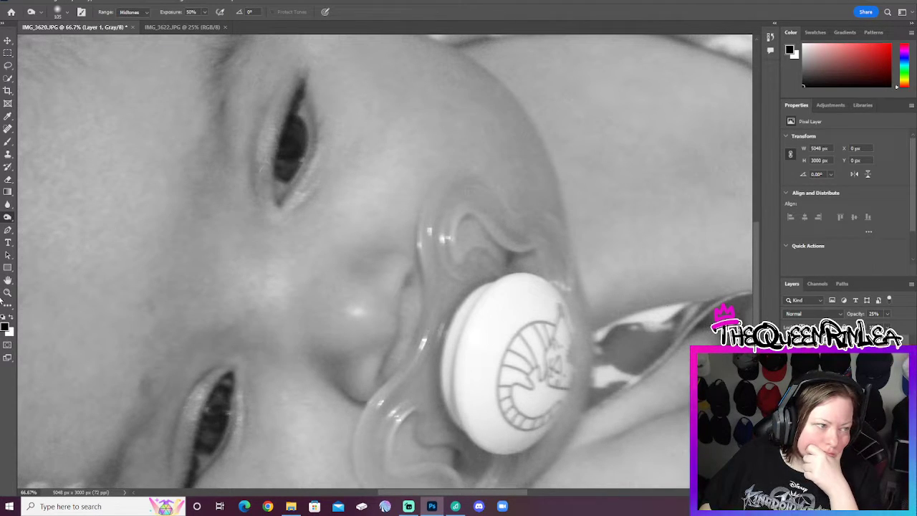
left_click(8, 293)
right_click(347, 219)
left_click(367, 225)
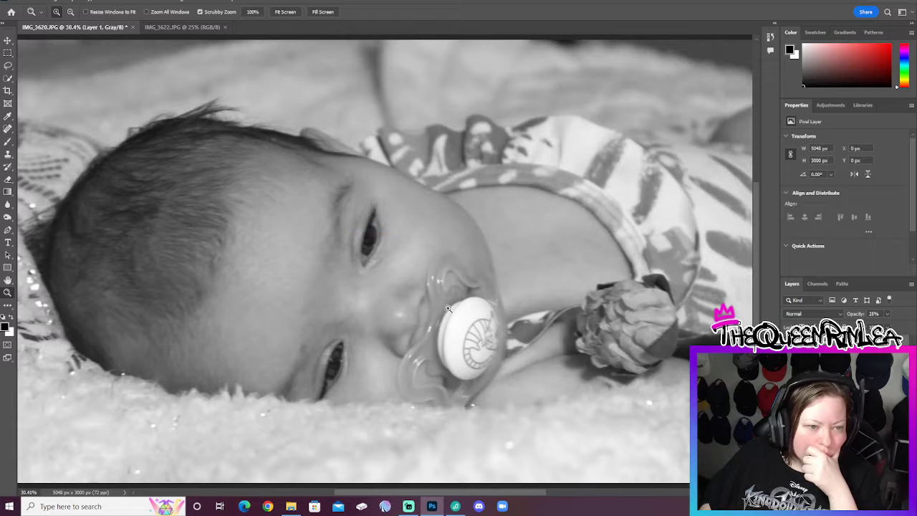
Lighten the burned areas of the face with a 193 px Soft Round Eraser at 25% opacity.
left_click(8, 179)
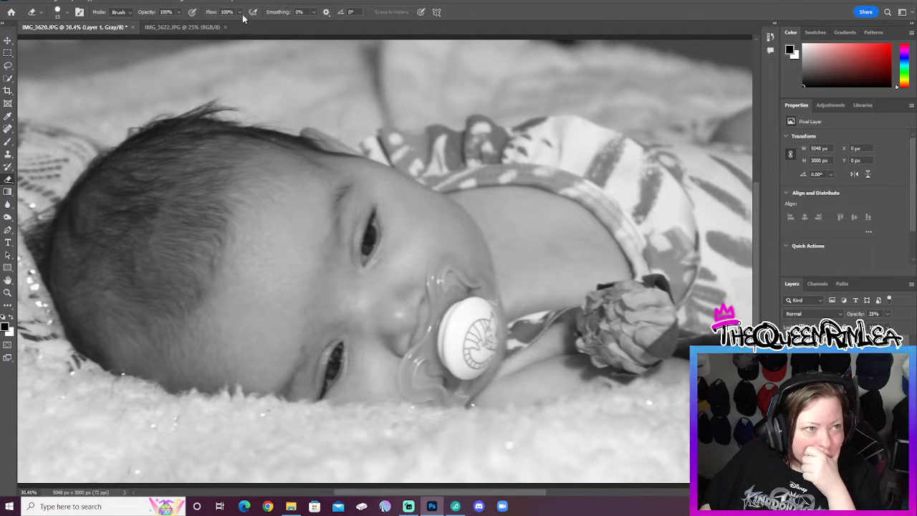
left_click(152, 9)
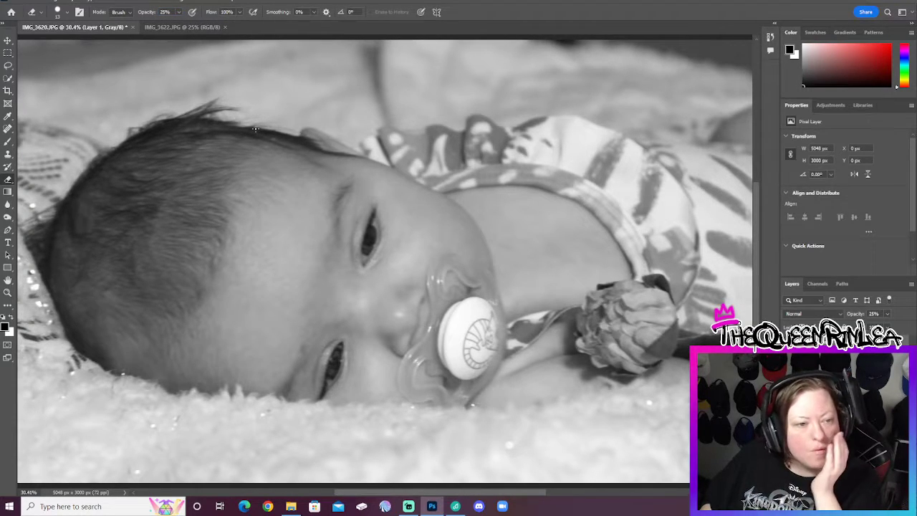
left_click(58, 11)
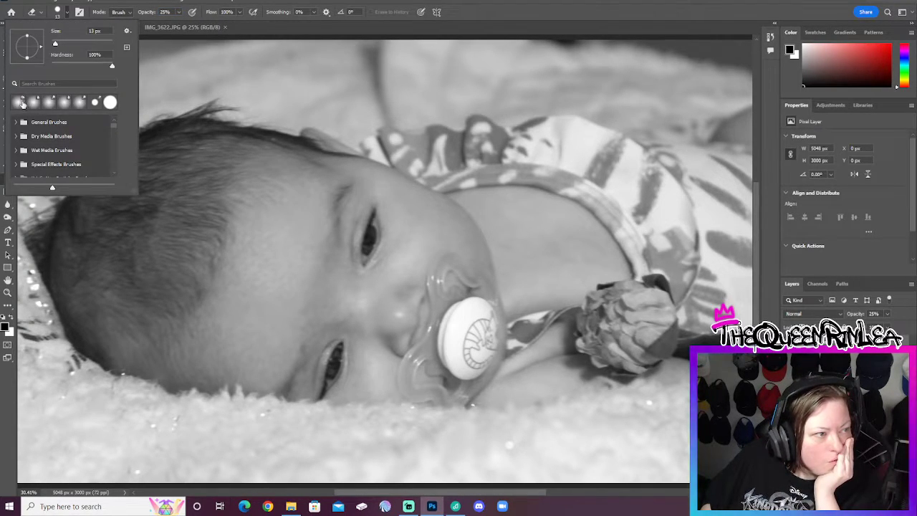
key("o")
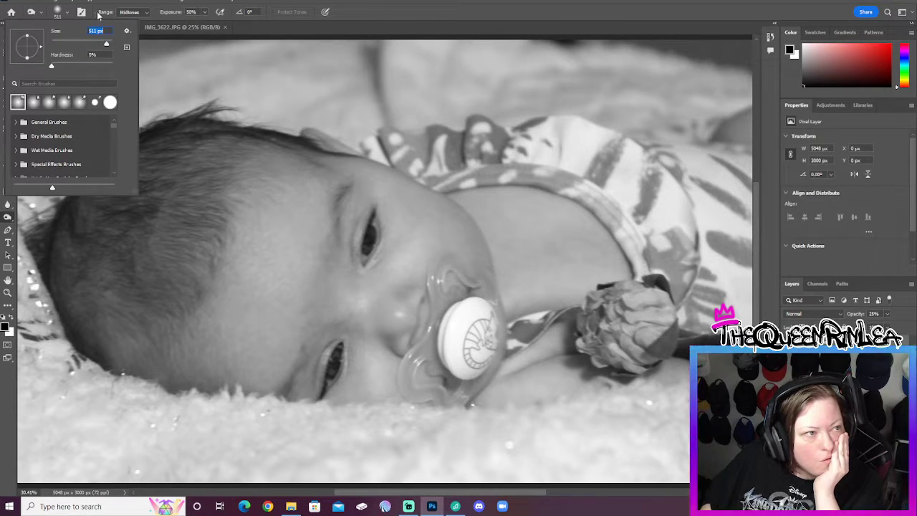
key("Return")
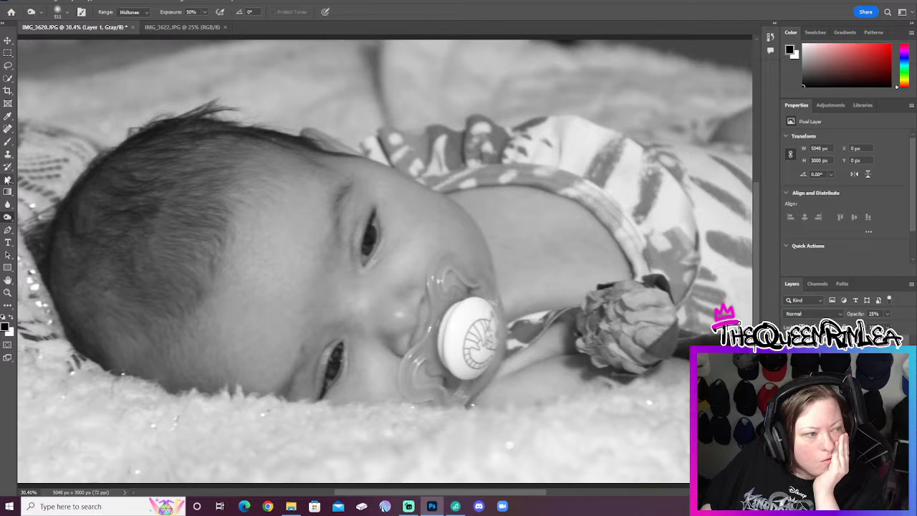
left_click(8, 179)
left_click(61, 13)
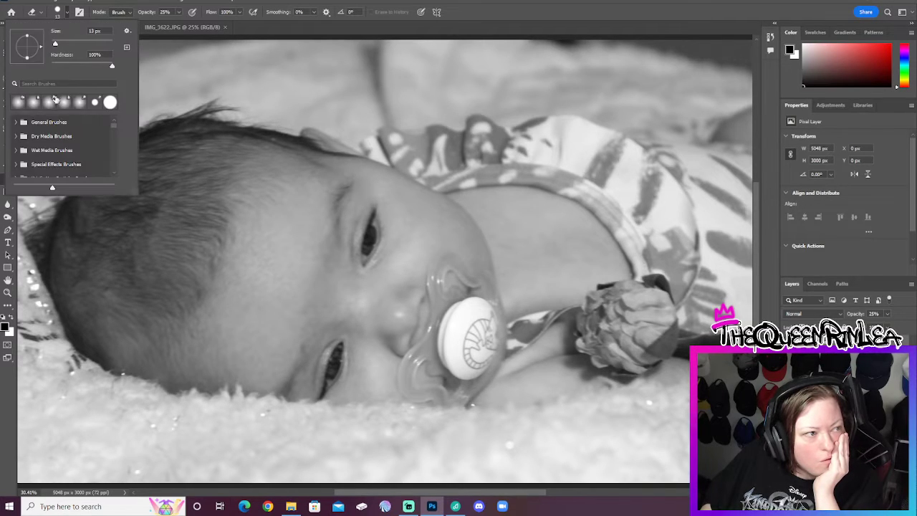
left_click(28, 137)
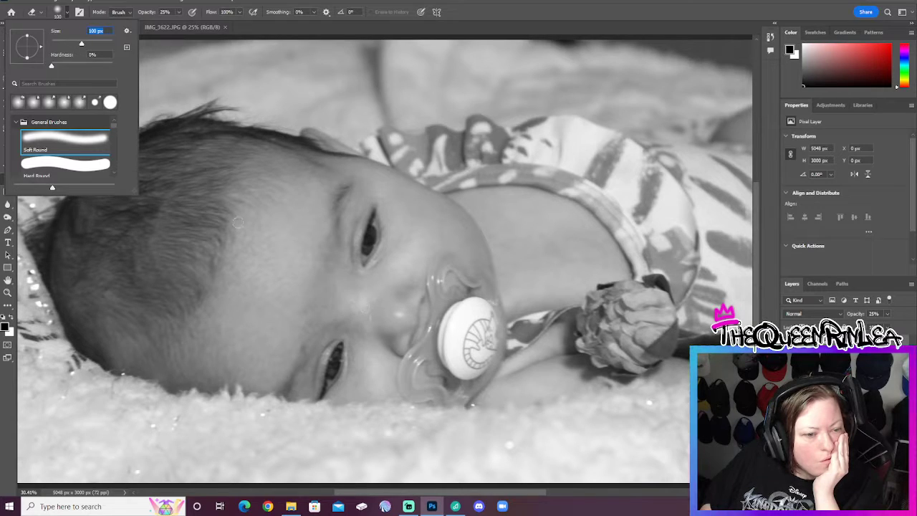
mouse_move(105, 43)
left_mouse_down()
mouse_move(73, 43)
mouse_move(97, 46)
left_mouse_up()
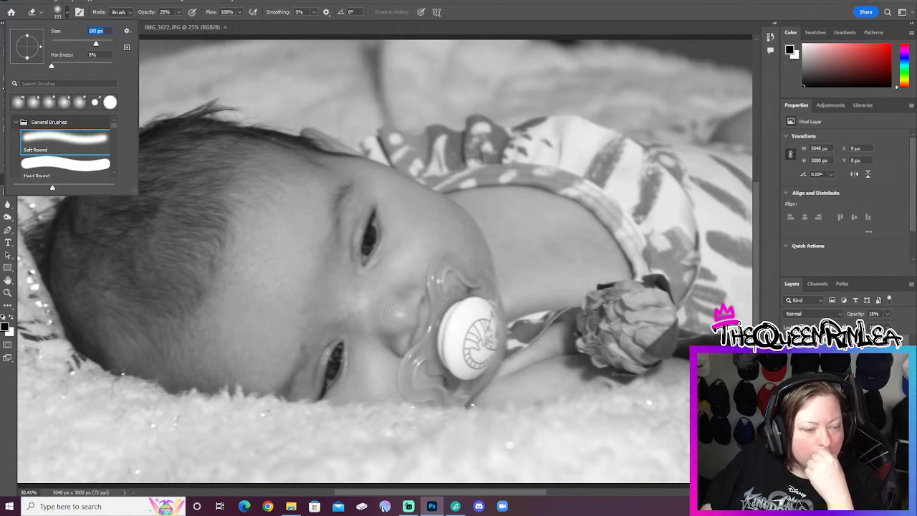
key("Return")
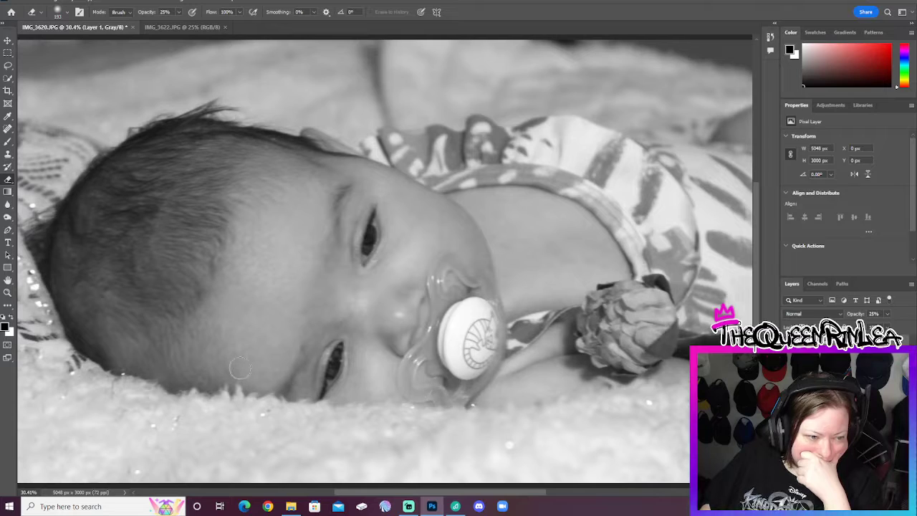
Apply a Brightness/Contrast adjustment with contrast 25 to the burned duplicate layer.
key("alt+f")
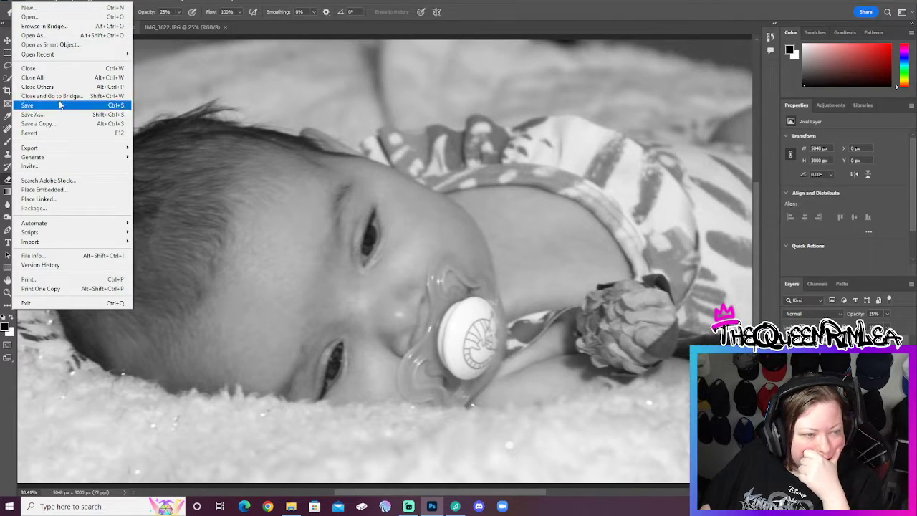
mouse_move(57, 0)
mouse_move(66, 22)
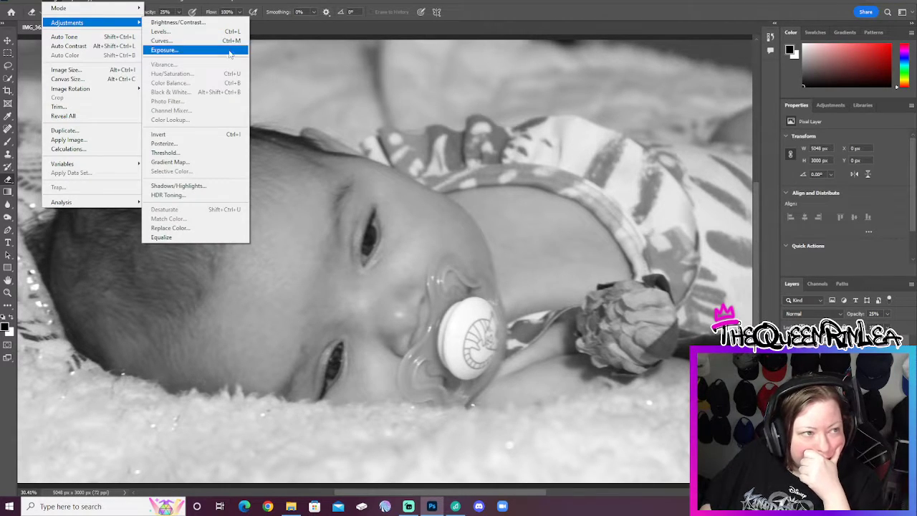
left_click(178, 22)
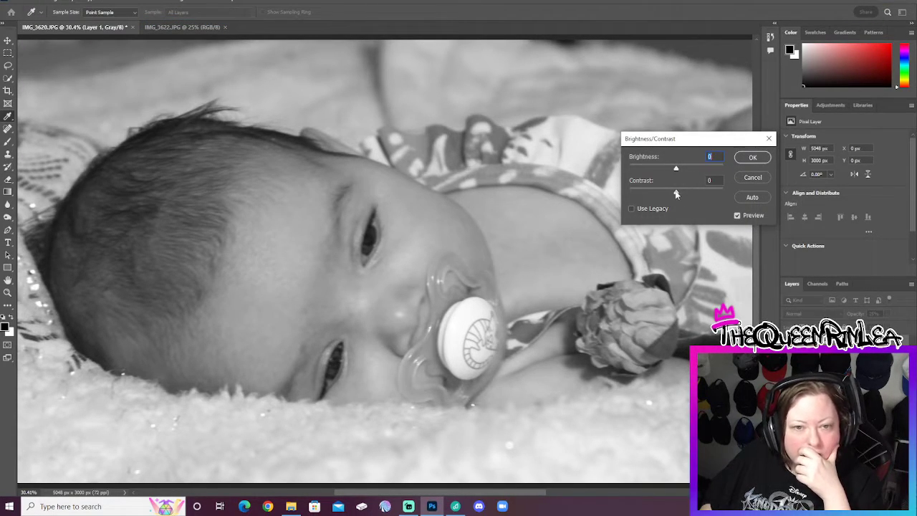
left_click_drag(684, 195, 678, 194)
type("25")
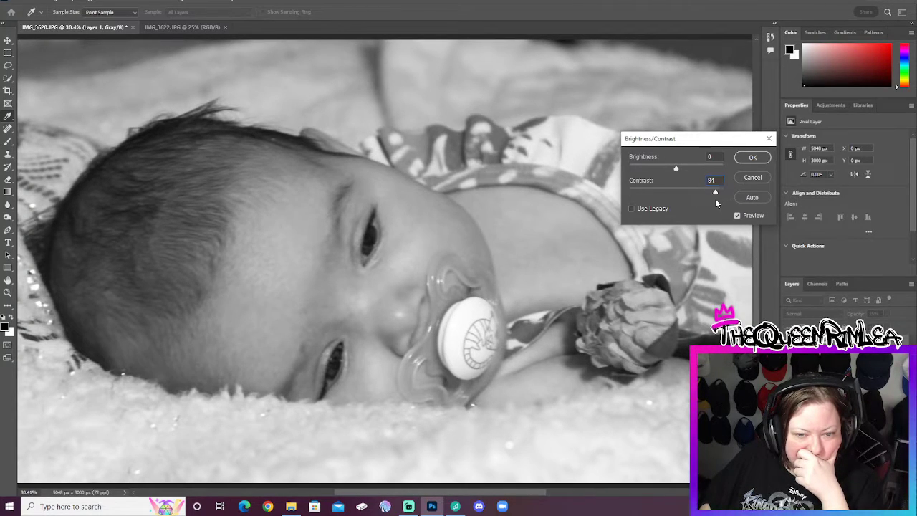
left_click(715, 194)
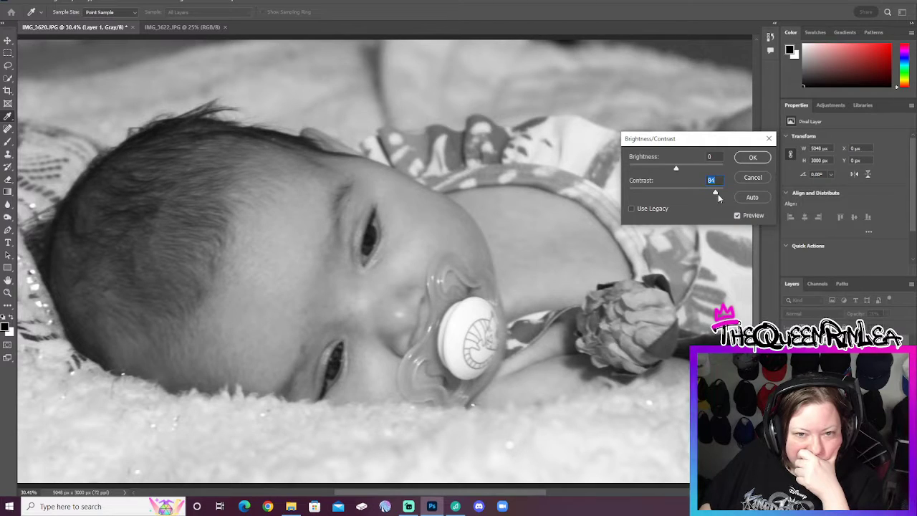
left_click_drag(718, 193, 694, 200)
type("25")
key("Return")
key("e")
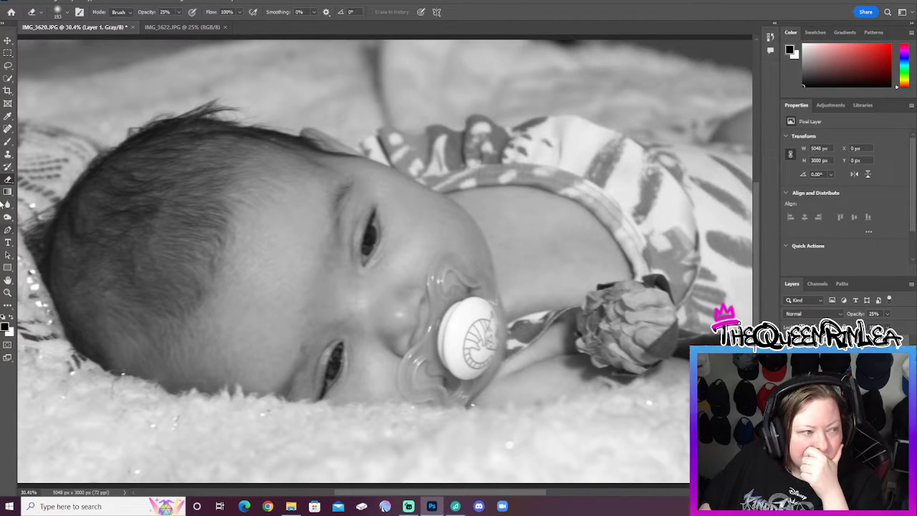
Darken the shading on the baby's lower forehead near the eye with a Burn brush of about 145 px.
key("o")
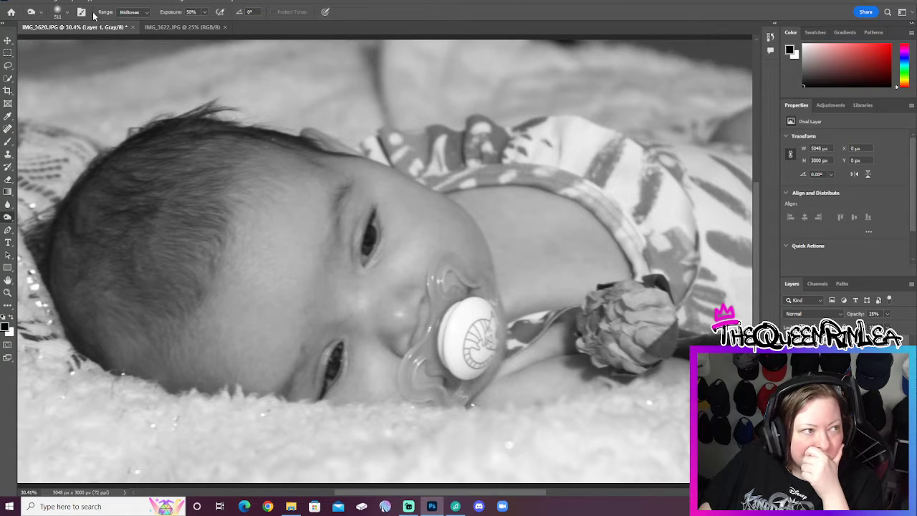
left_click(57, 11)
left_click(71, 44)
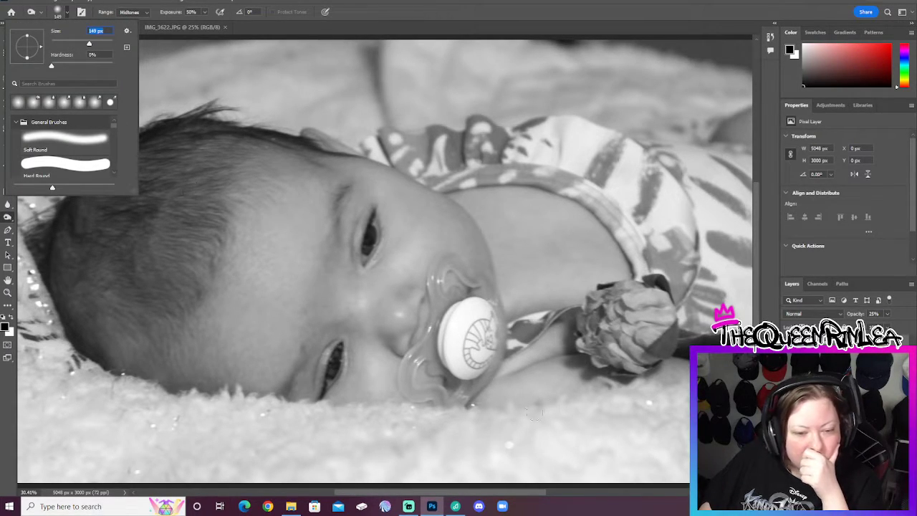
key("Return")
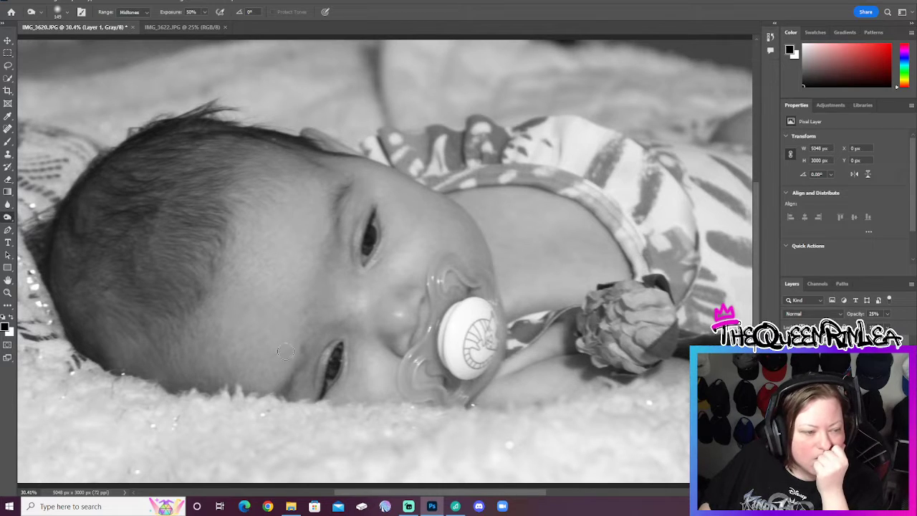
Save a JPEG copy of the grayscale portrait as RR7 in the Final folder and close the original without saving changes.
left_click(17, 2)
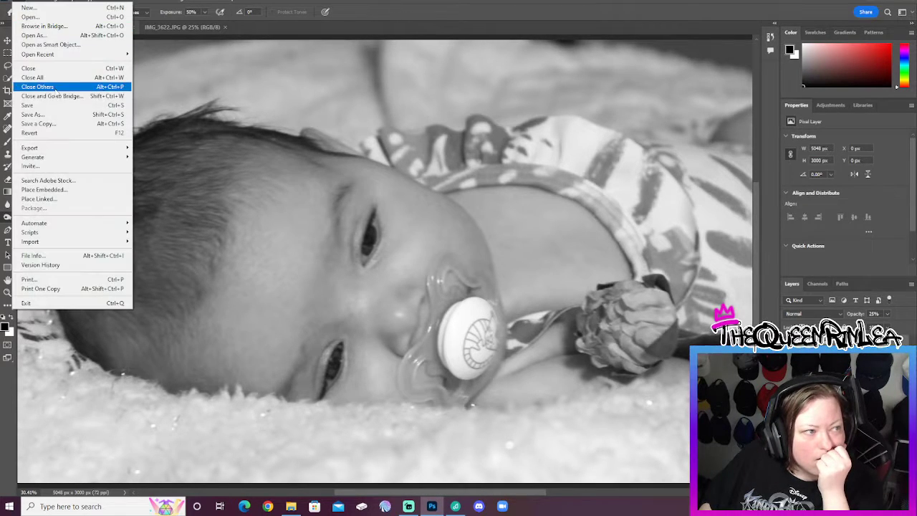
left_click(43, 124)
left_click(513, 334)
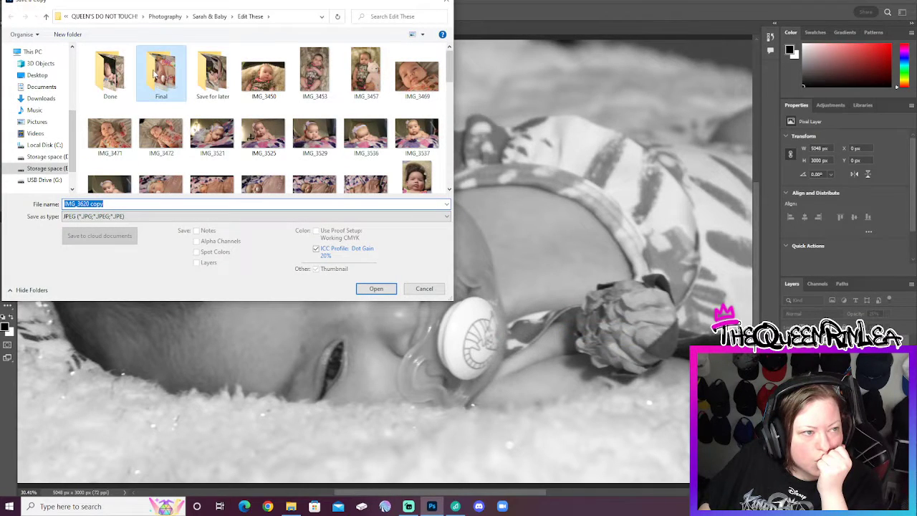
double_click(161, 72)
left_click(198, 204)
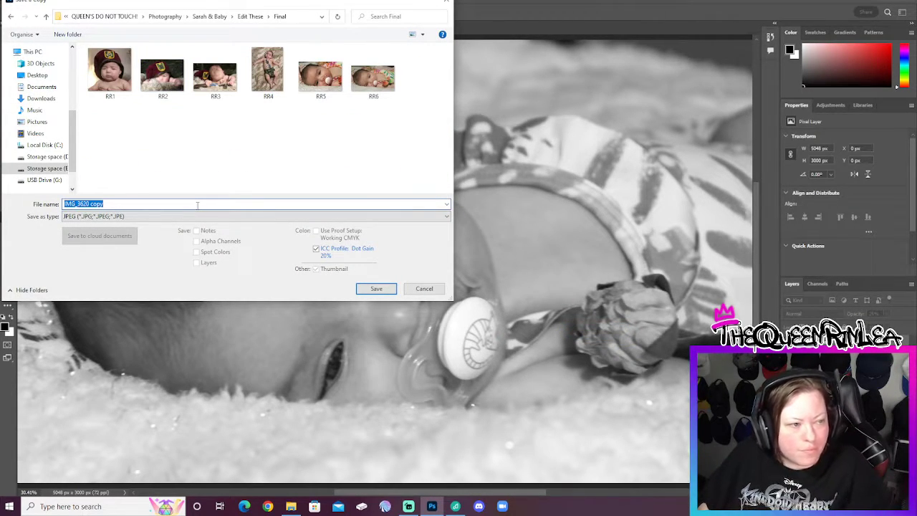
type("RR6")
key("BackSpace")
type("7")
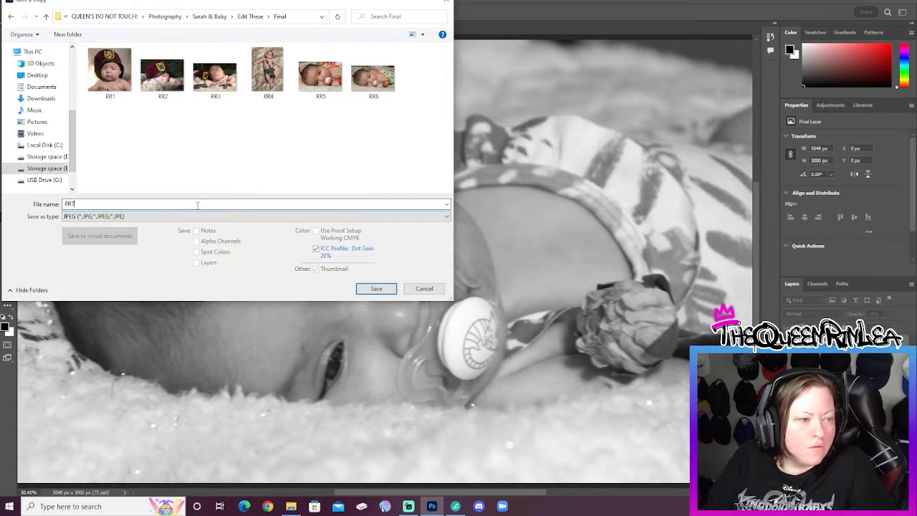
key("Return")
key("Return")
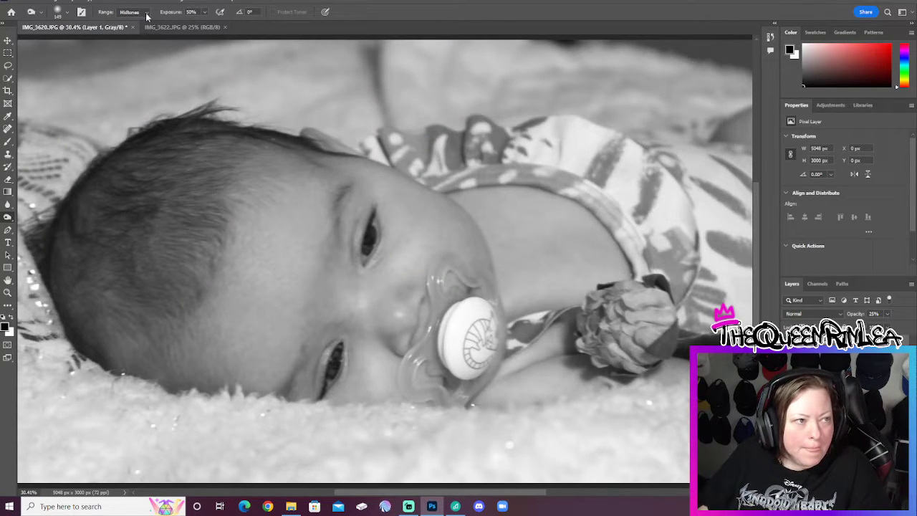
left_click(132, 28)
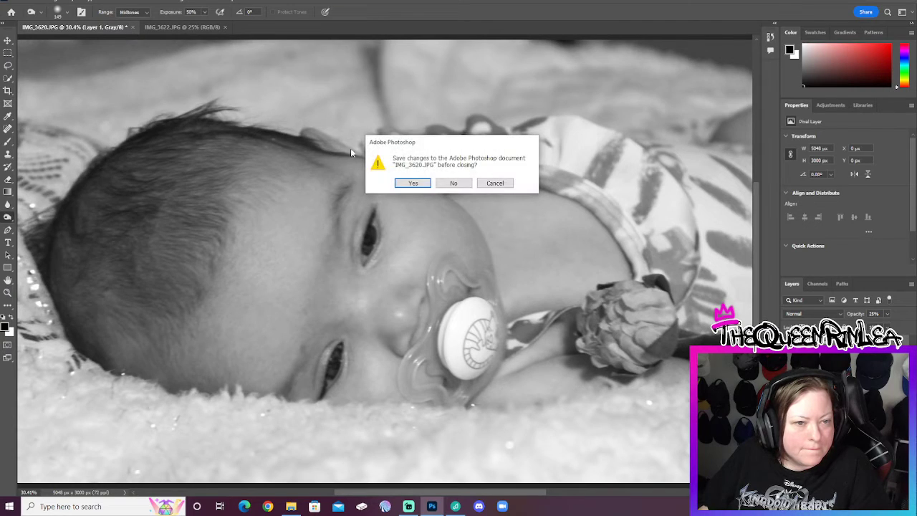
left_click(458, 182)
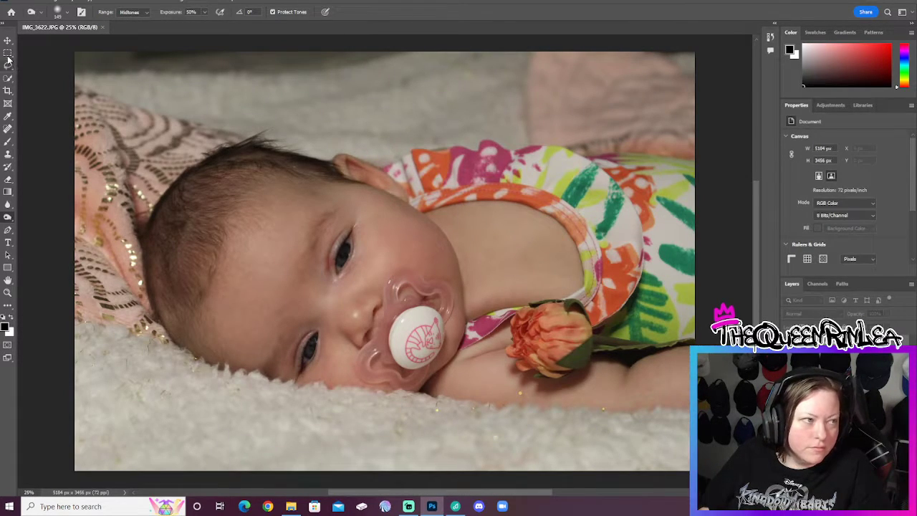
Set up a crop of IMG_3622, trimming the upper edge slightly and both sides closer around the baby.
left_click(8, 90)
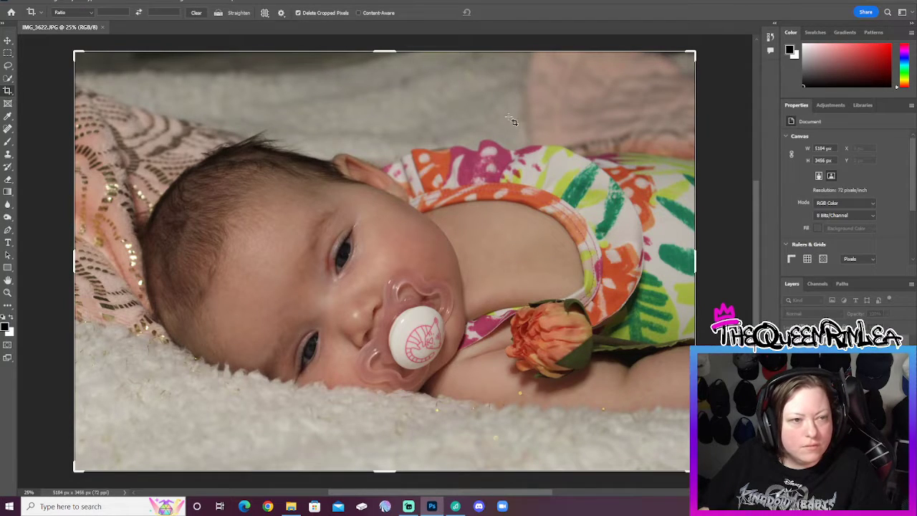
left_click_drag(387, 51, 393, 64)
left_click_drag(695, 262, 650, 244)
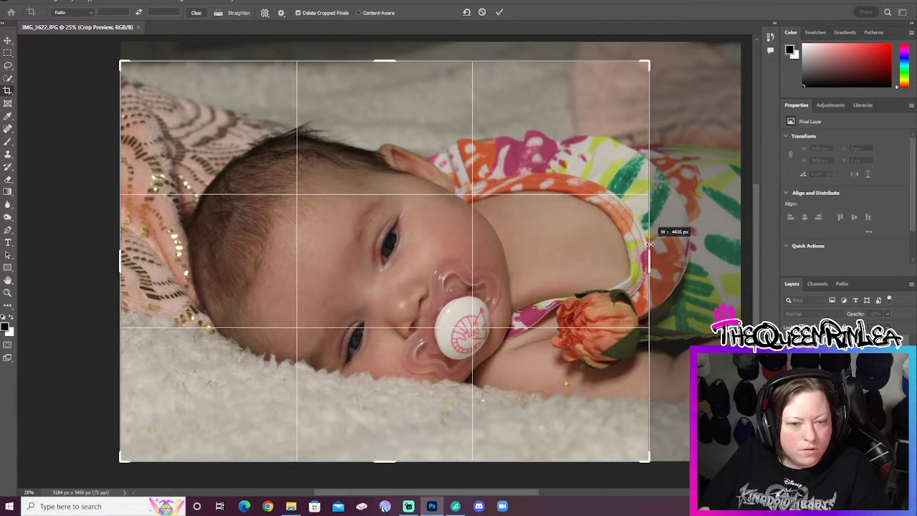
left_click_drag(649, 245, 652, 247)
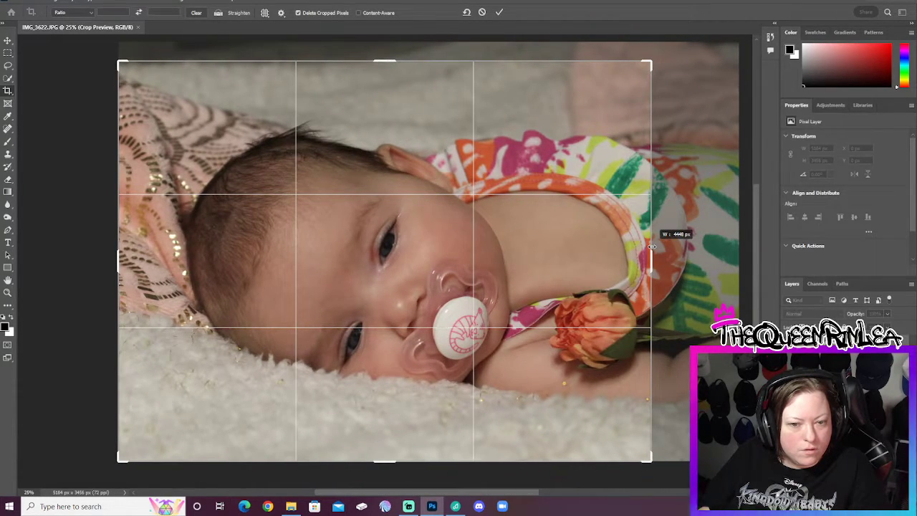
left_click_drag(118, 261, 140, 258)
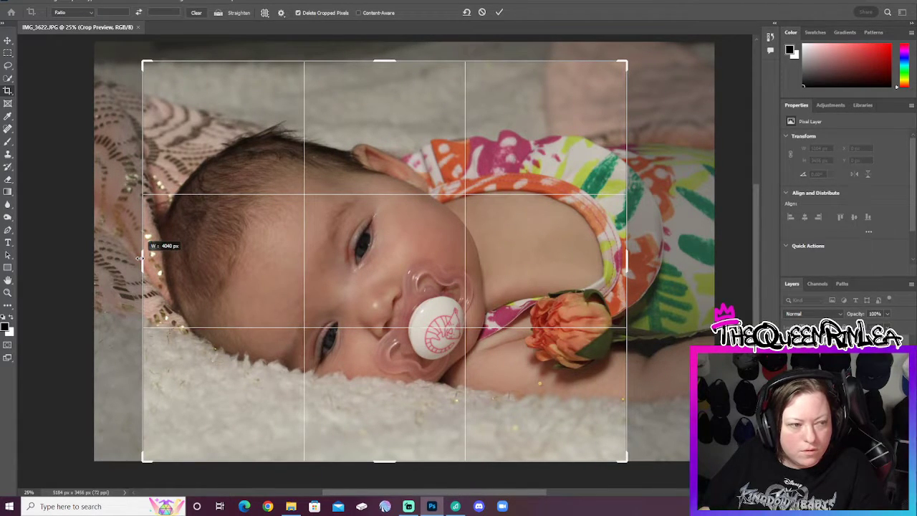
left_click_drag(139, 258, 137, 256)
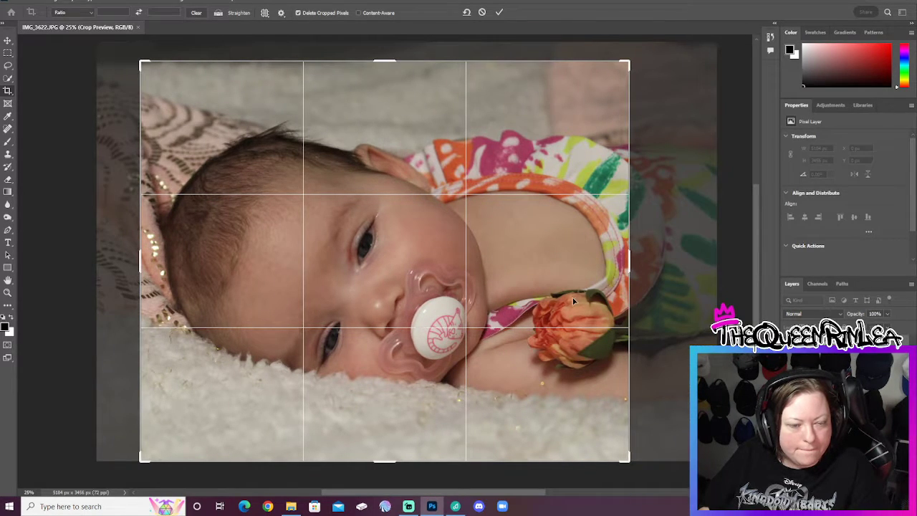
left_click_drag(630, 260, 636, 263)
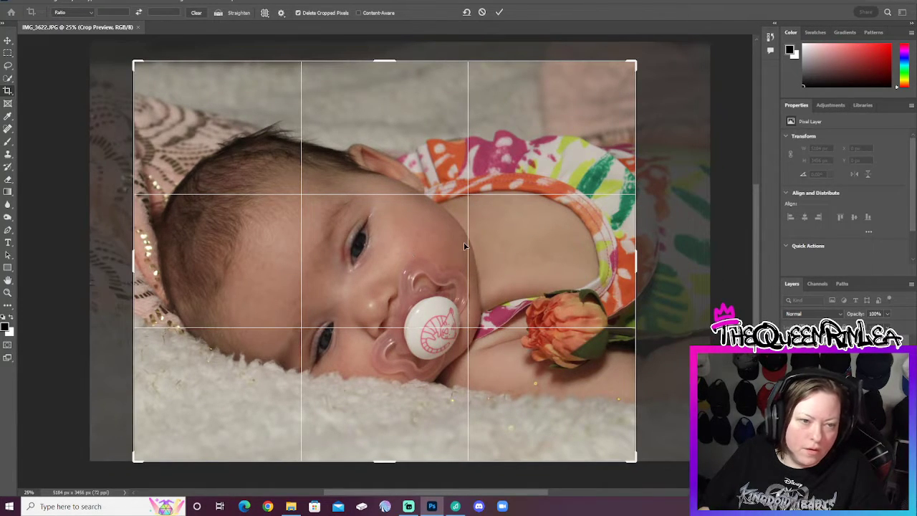
Reposition the photo inside the crop frame and apply the crop at about 4192 × 3296 px.
left_click_drag(475, 246, 510, 248)
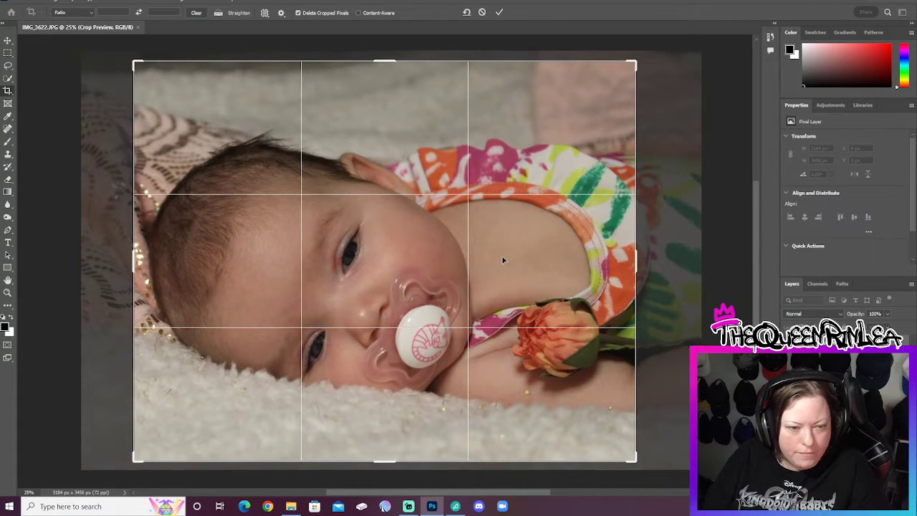
key("Up")
key("Up")
key("Up")
key("Up")
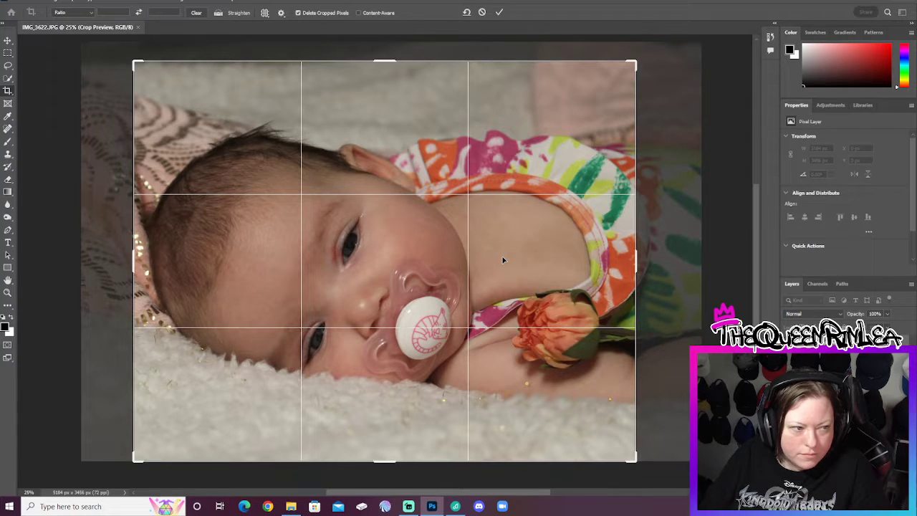
left_click(500, 12)
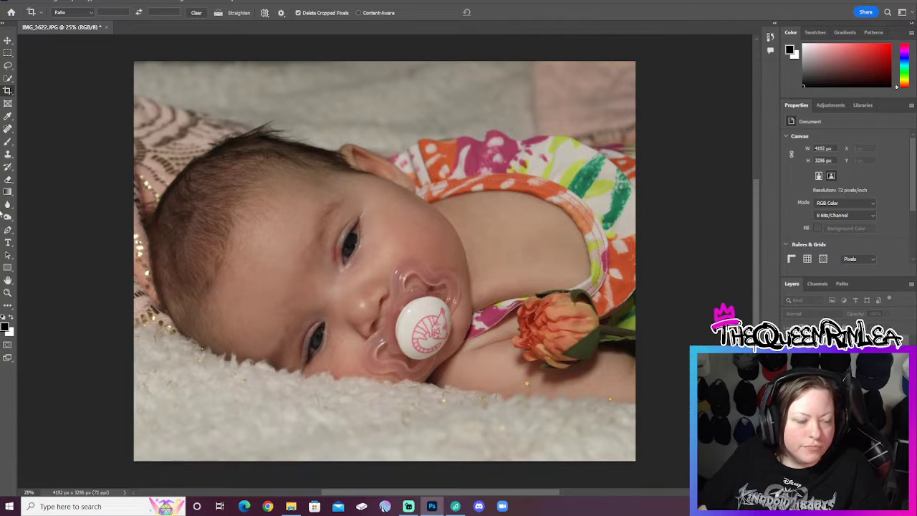
Apply a Color Balance adjustment to the photo's midtones with color levels -25, -10 and -13.
left_click(60, 0)
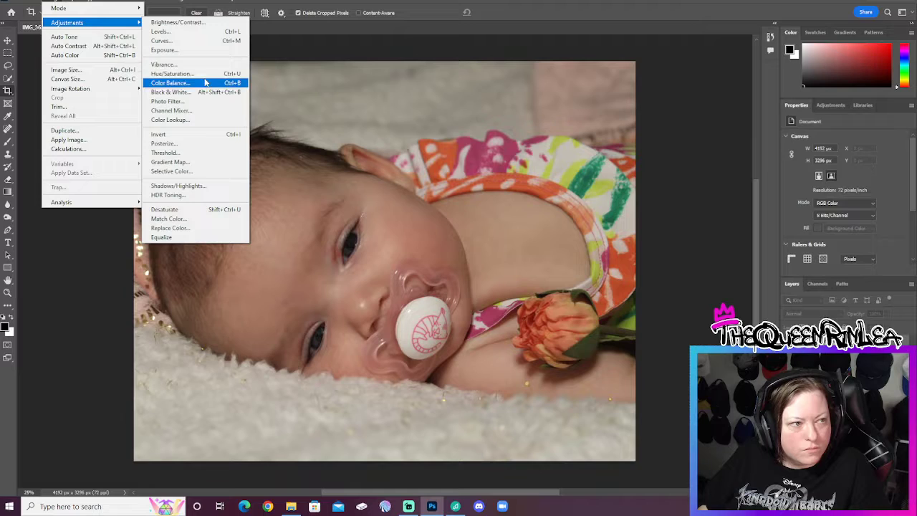
left_click(170, 82)
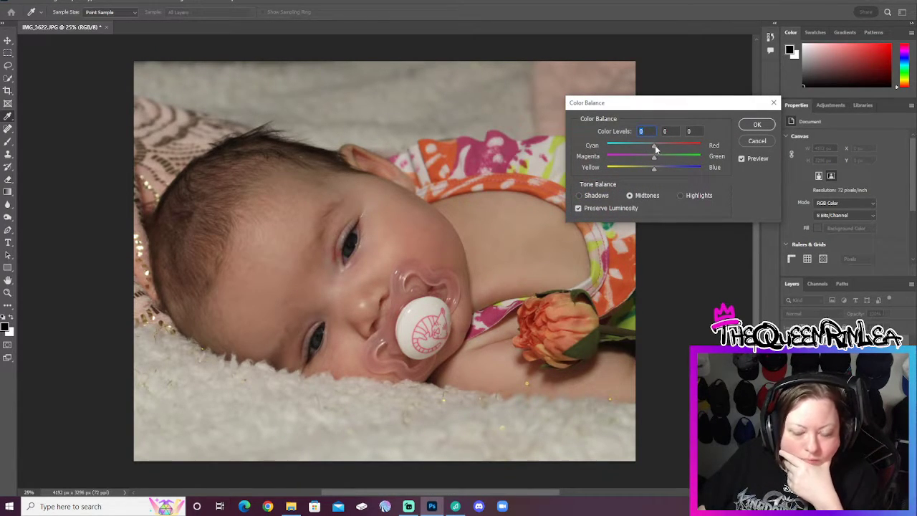
left_click_drag(638, 146, 638, 146)
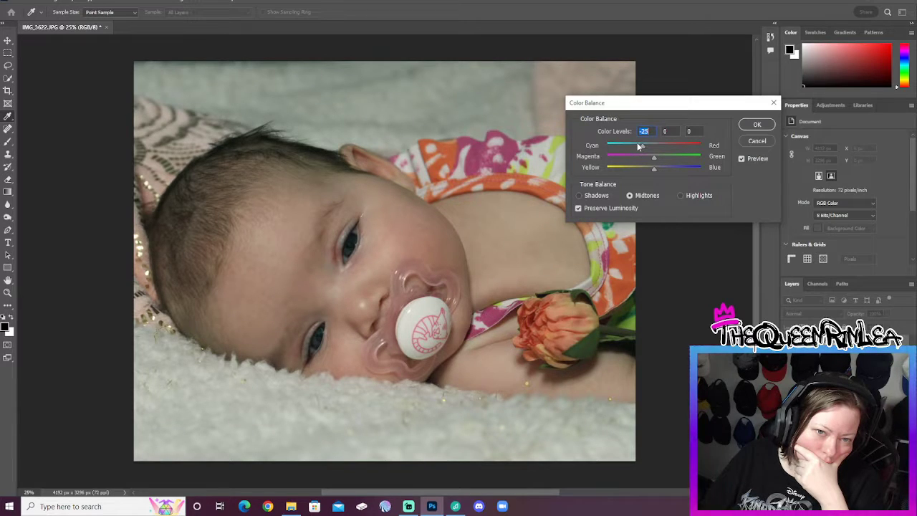
left_click_drag(637, 142, 639, 145)
key("Tab")
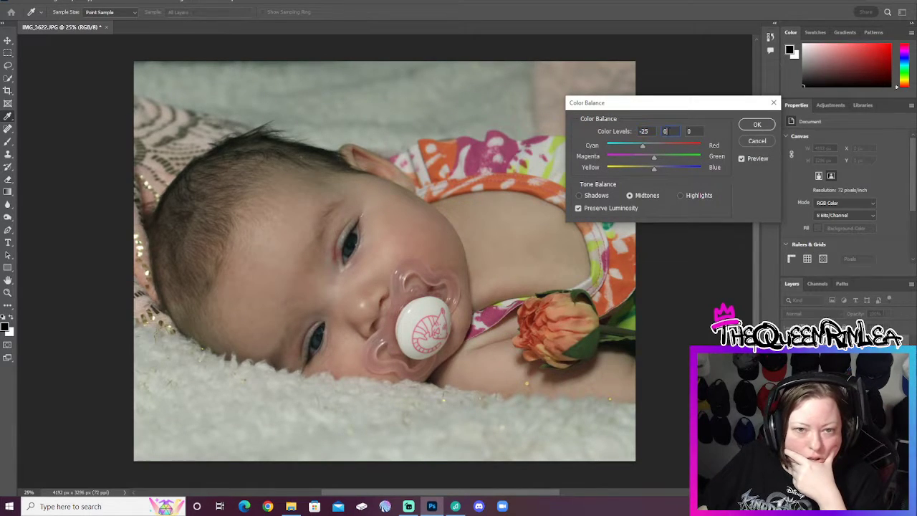
type("-10")
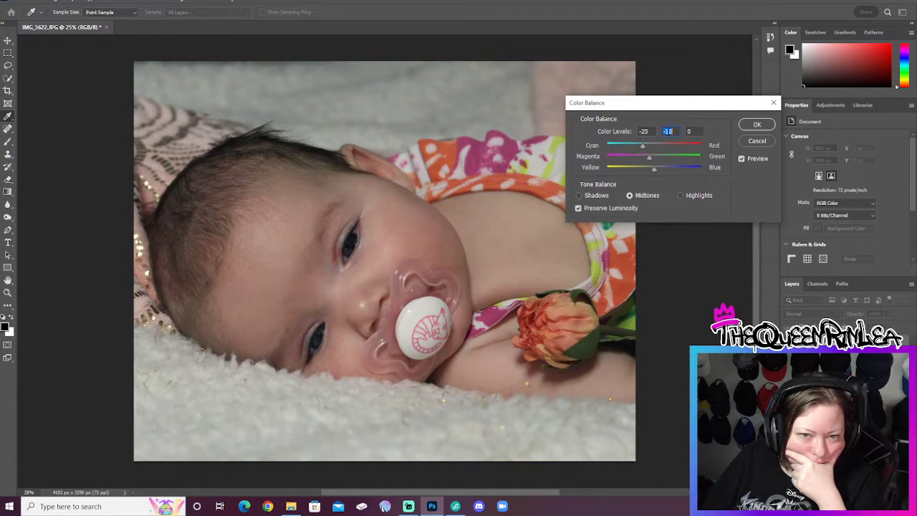
left_click_drag(653, 168, 665, 169)
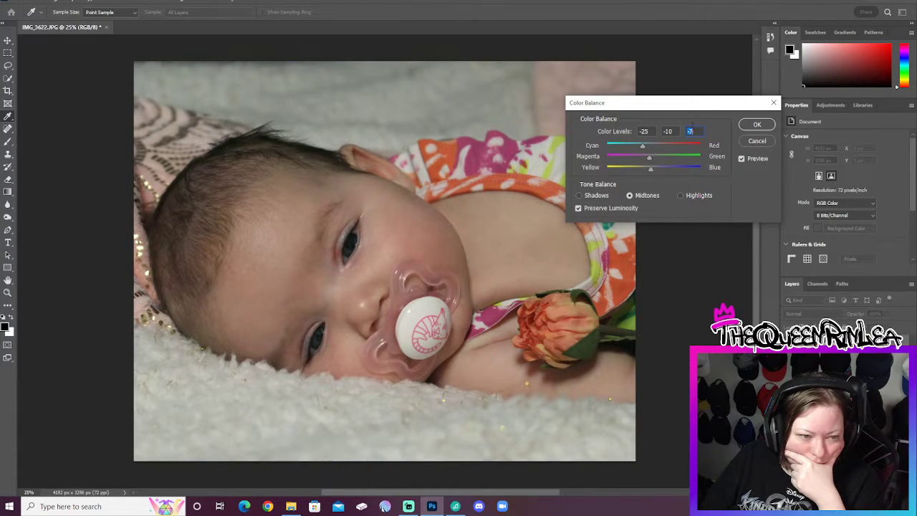
key("Down")
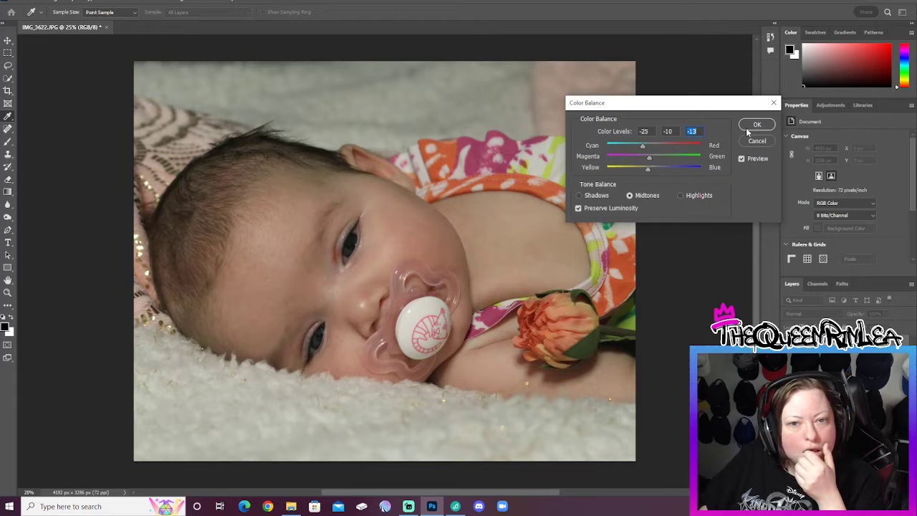
key("Return")
key("c")
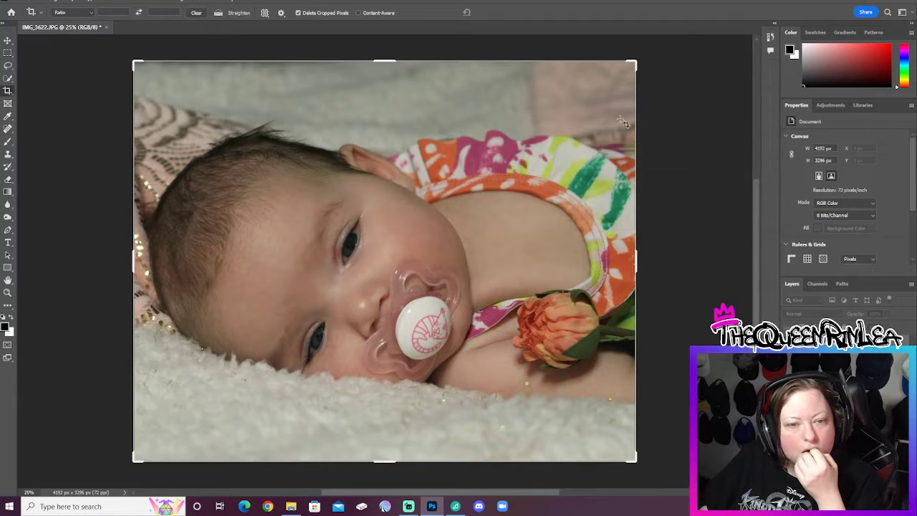
Try an Auto Contrast correction on the cropped photo and undo it.
left_click(53, 2)
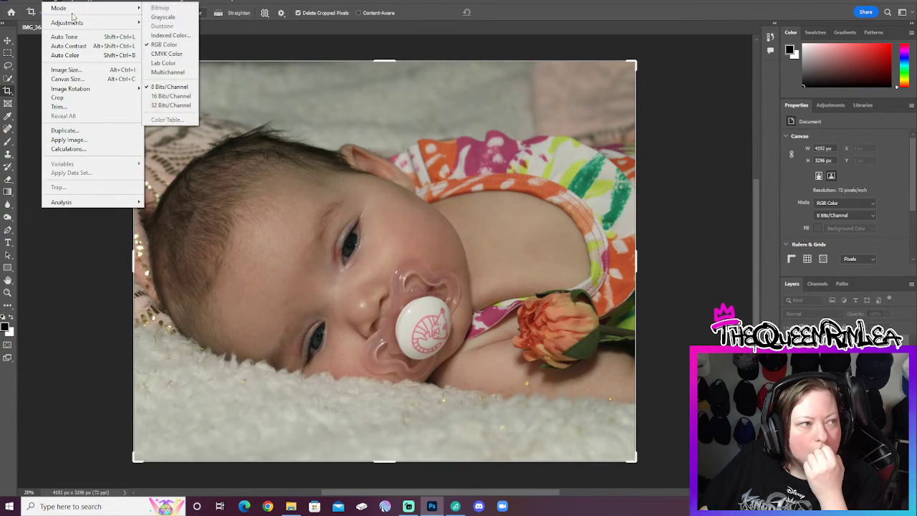
left_click(79, 46)
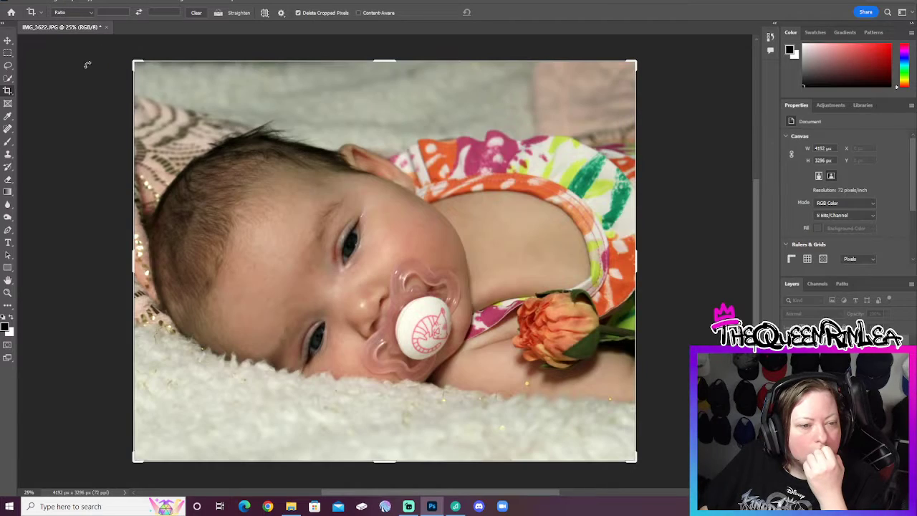
key("ctrl+z")
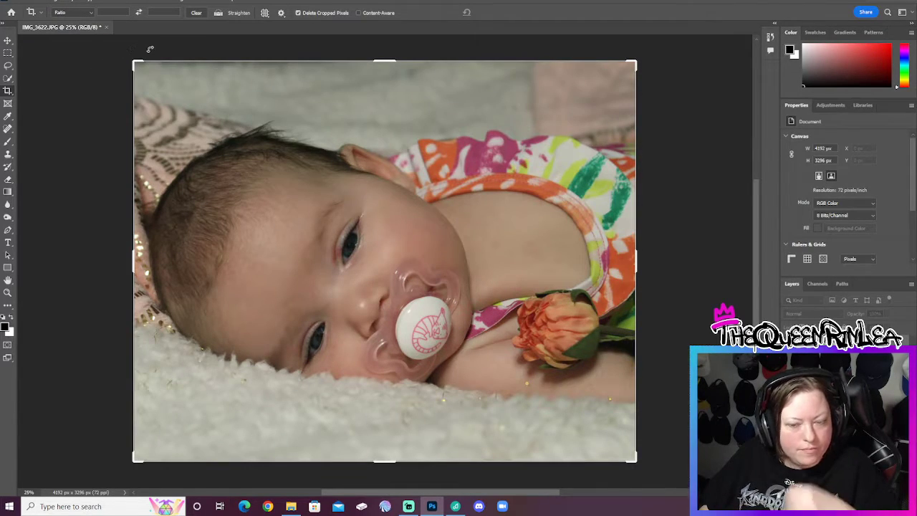
left_click(74, 2)
mouse_move(52, 3)
mouse_move(77, 23)
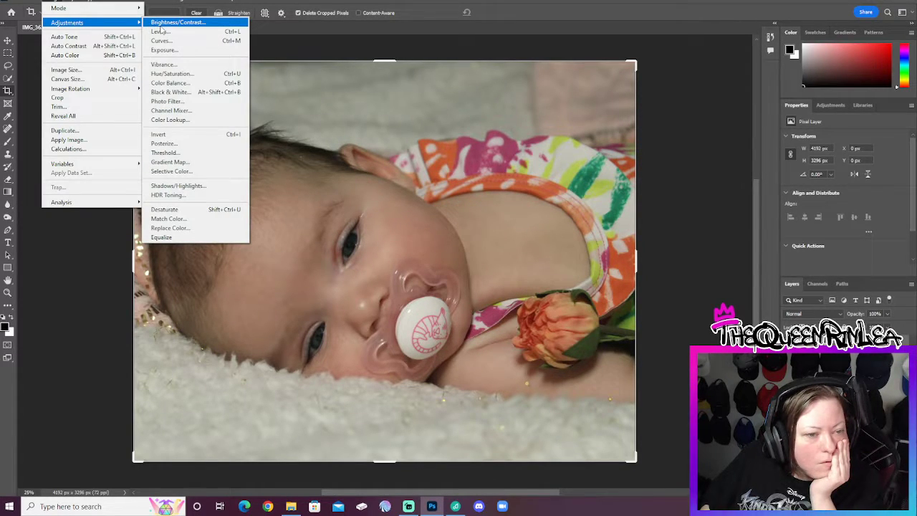
left_click(165, 23)
left_click(766, 201)
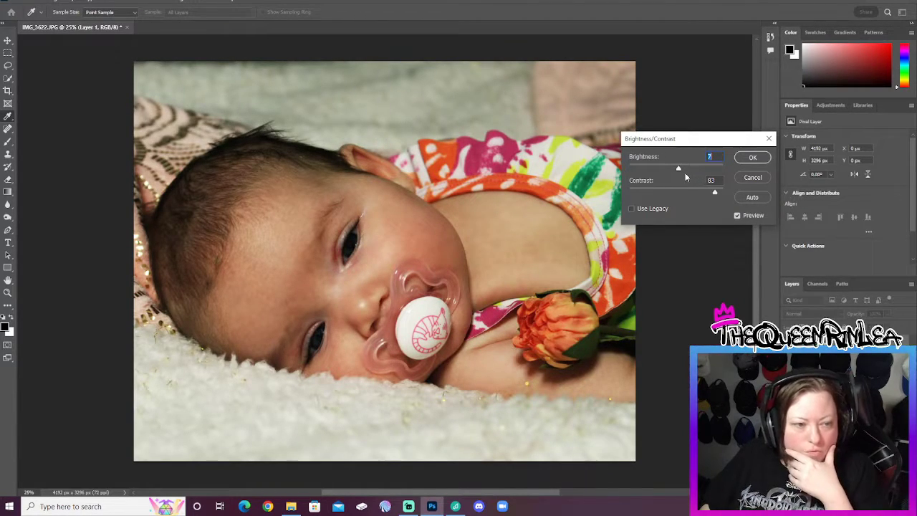
left_click(746, 182)
key("c")
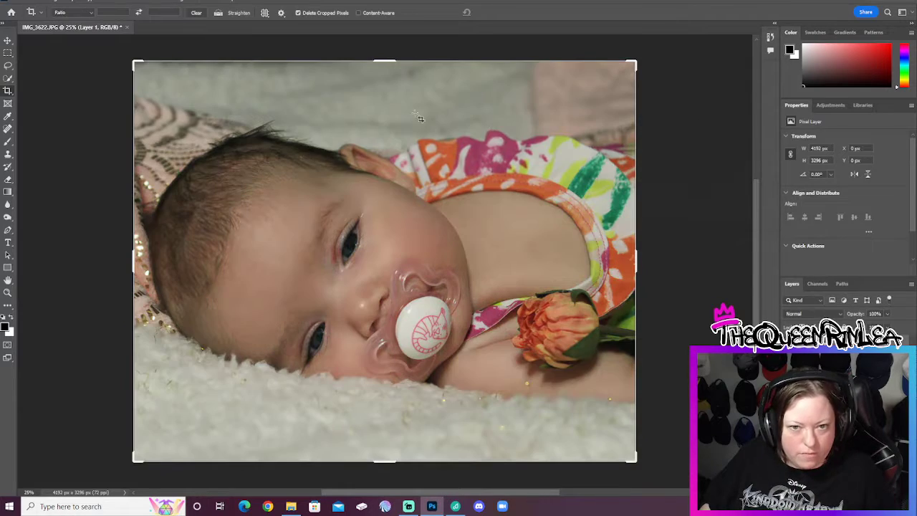
Apply a Brightness/Contrast adjustment with brightness 10 and contrast 8 to the duplicate layer.
left_click(54, 1)
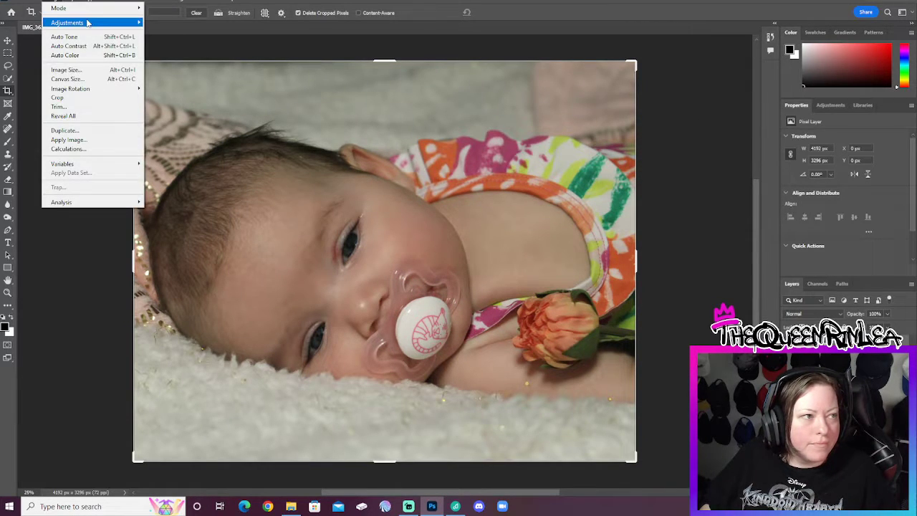
mouse_move(87, 24)
left_click(178, 23)
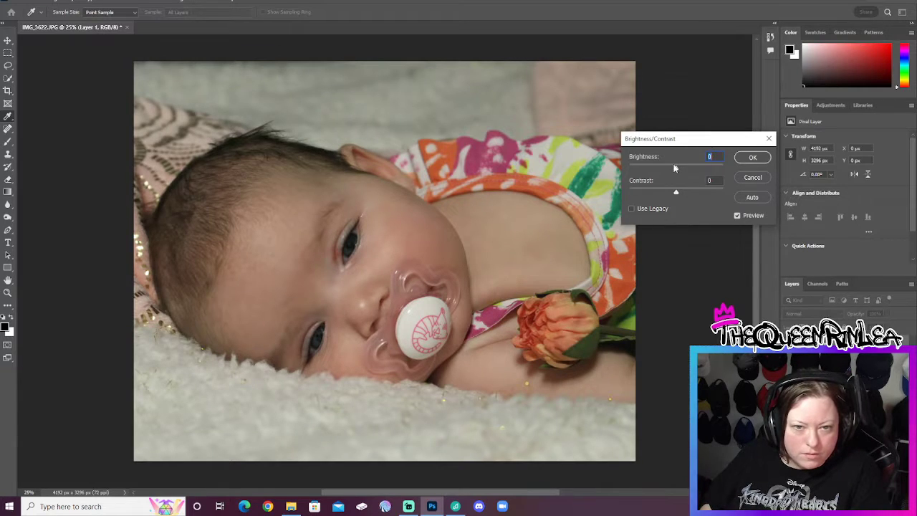
left_click_drag(675, 170, 681, 172)
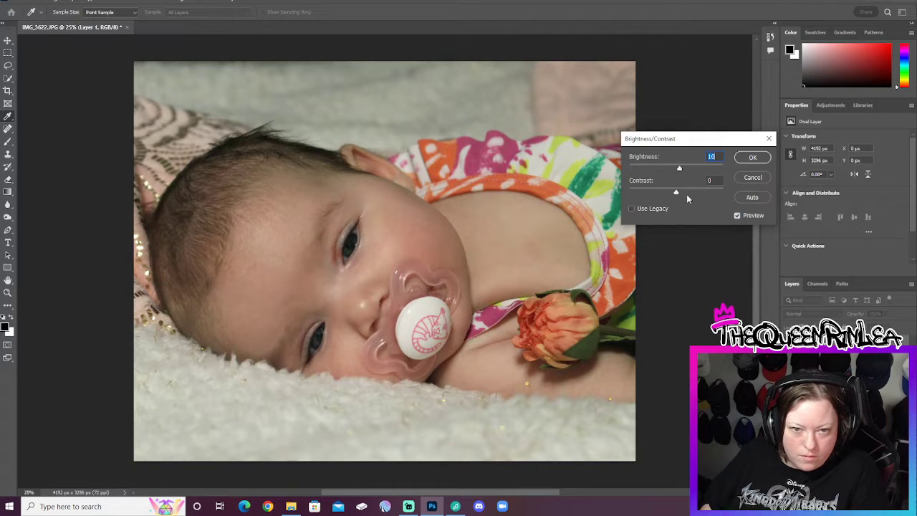
left_click_drag(664, 193, 681, 207)
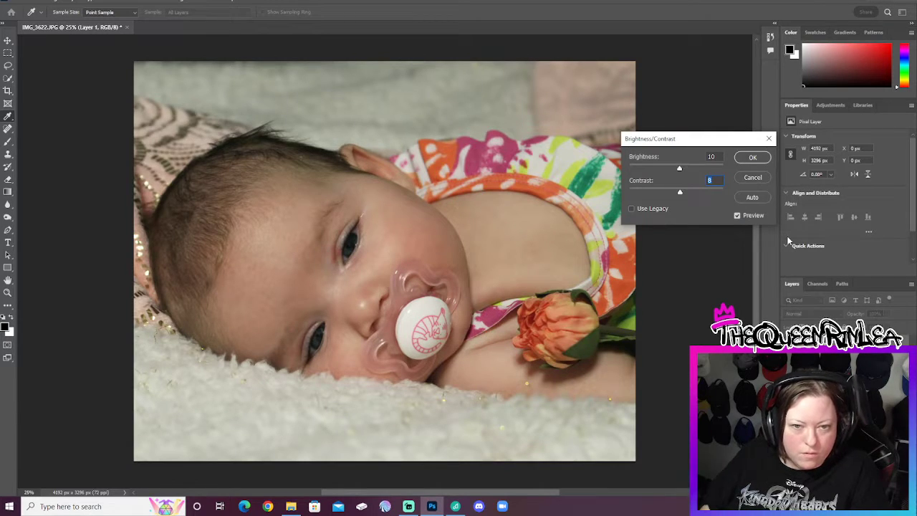
left_click(766, 157)
key("c")
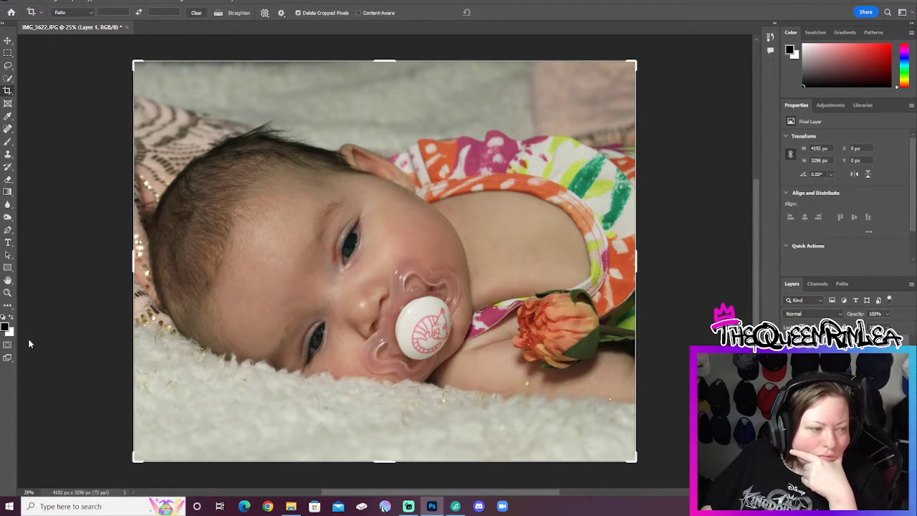
Patch the red mark beside the inner corner of the baby's upper eye with nearby clear skin and clear the selection.
left_click(8, 292)
left_click_drag(287, 238, 359, 276)
left_click(359, 277)
left_click(359, 277)
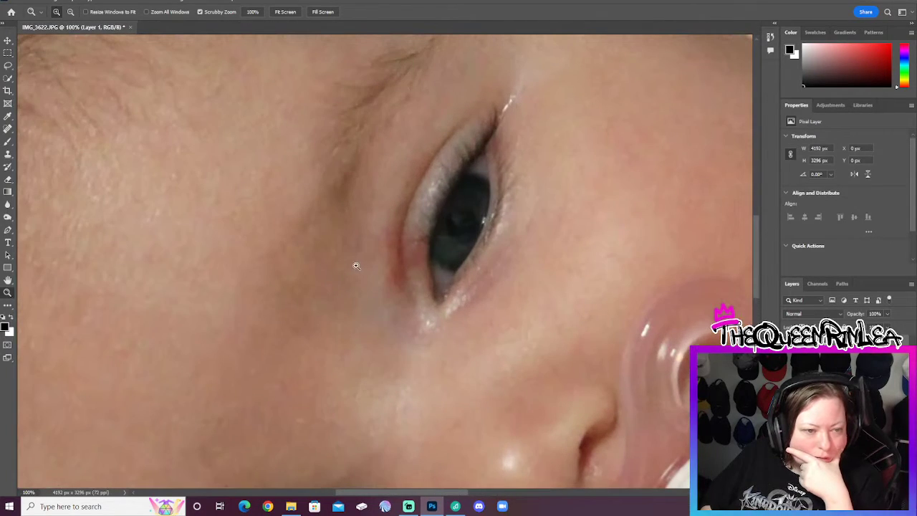
left_click(8, 129)
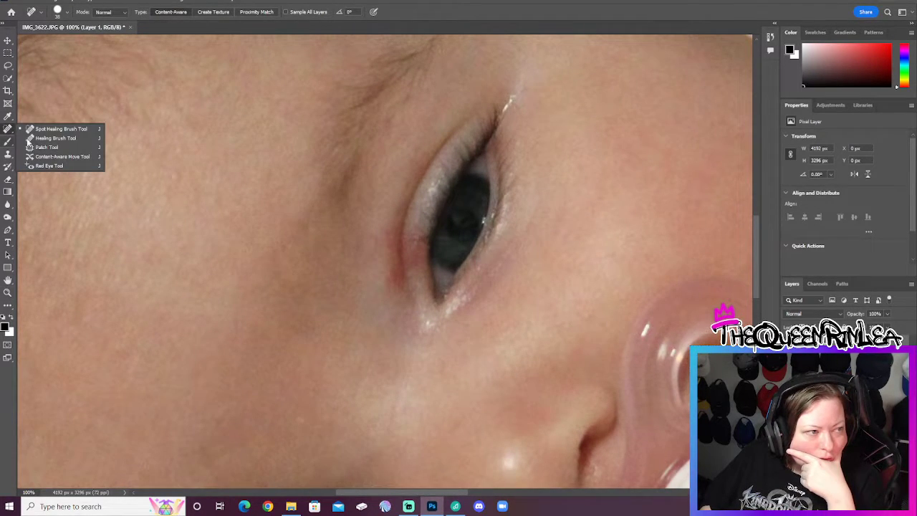
left_click(50, 147)
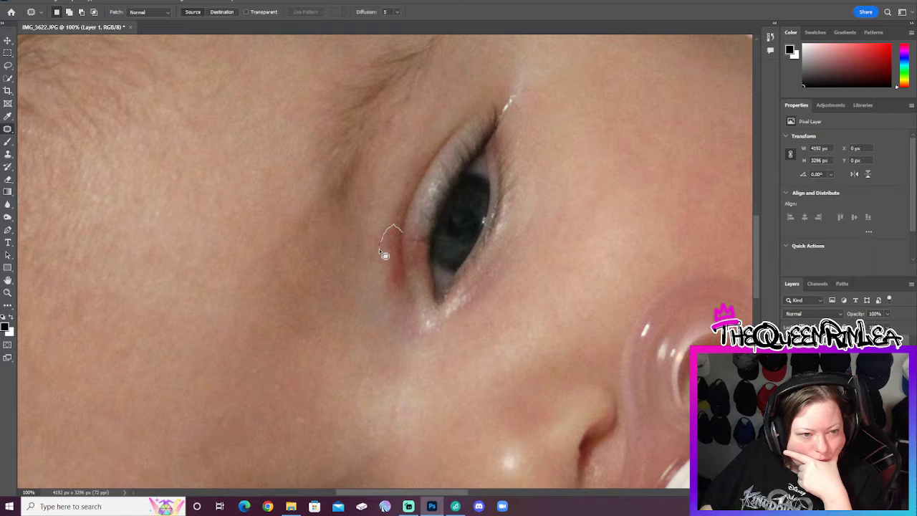
mouse_move(404, 306)
left_mouse_down()
mouse_move(411, 237)
mouse_move(377, 255)
mouse_move(389, 241)
mouse_move(391, 204)
mouse_move(370, 262)
mouse_move(378, 266)
left_mouse_up()
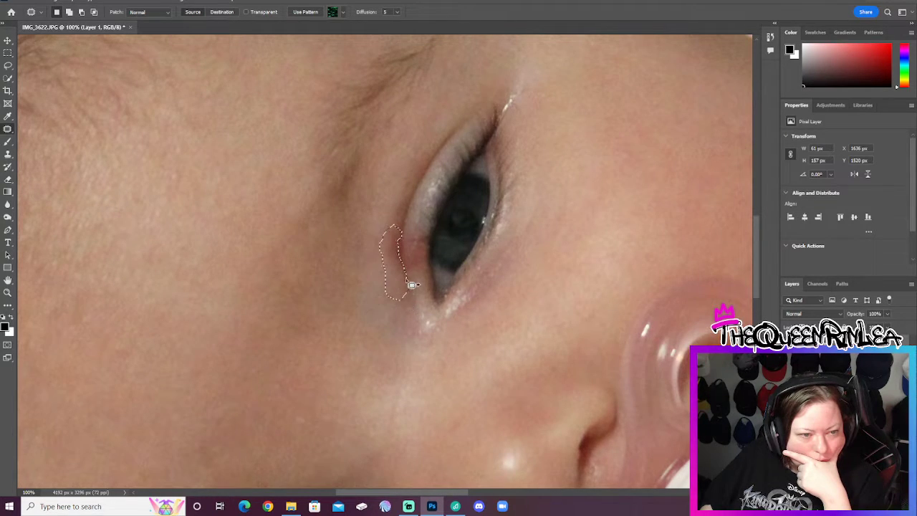
left_click_drag(405, 274, 365, 301)
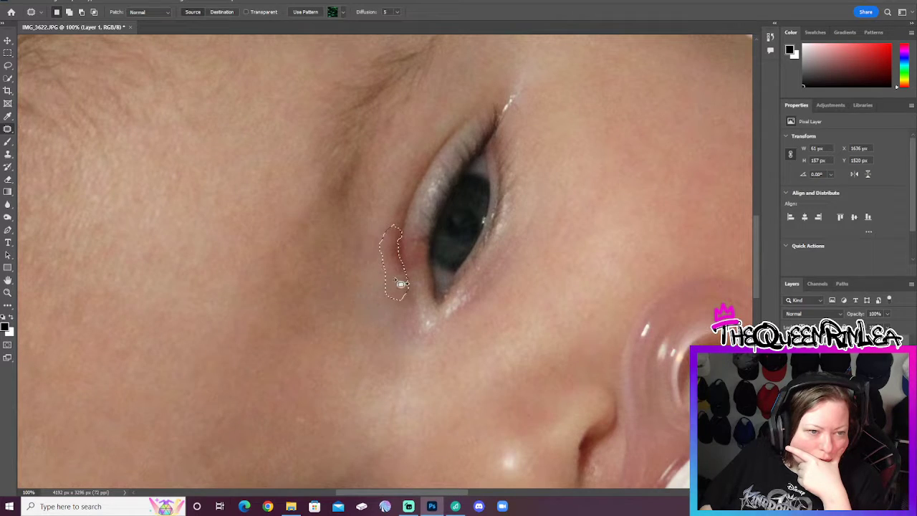
right_click(420, 241)
left_click(444, 243)
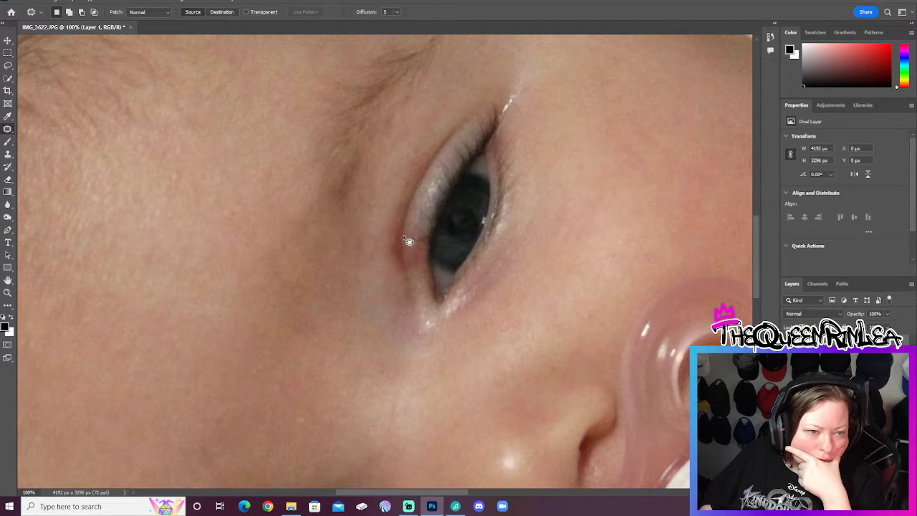
Patch the small red line on the eyelid between the crease and the eye, and deselect the area.
mouse_move(401, 236)
left_mouse_down()
mouse_move(405, 278)
mouse_move(428, 262)
mouse_move(431, 243)
mouse_move(413, 222)
mouse_move(403, 243)
mouse_move(420, 241)
mouse_move(430, 220)
mouse_move(427, 250)
left_mouse_up()
left_click(425, 225)
left_click(427, 281)
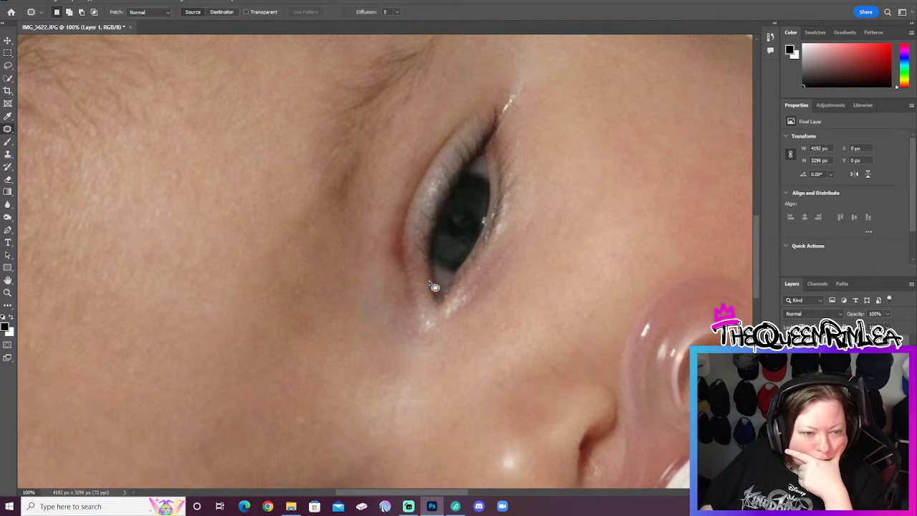
Patch the inner end of the upper eyelid beside the tear duct using neighbouring skin as the source, clearing the selection.
mouse_move(421, 255)
left_mouse_down()
mouse_move(428, 280)
mouse_move(409, 272)
mouse_move(407, 233)
mouse_move(420, 237)
mouse_move(426, 259)
mouse_move(426, 232)
left_mouse_up()
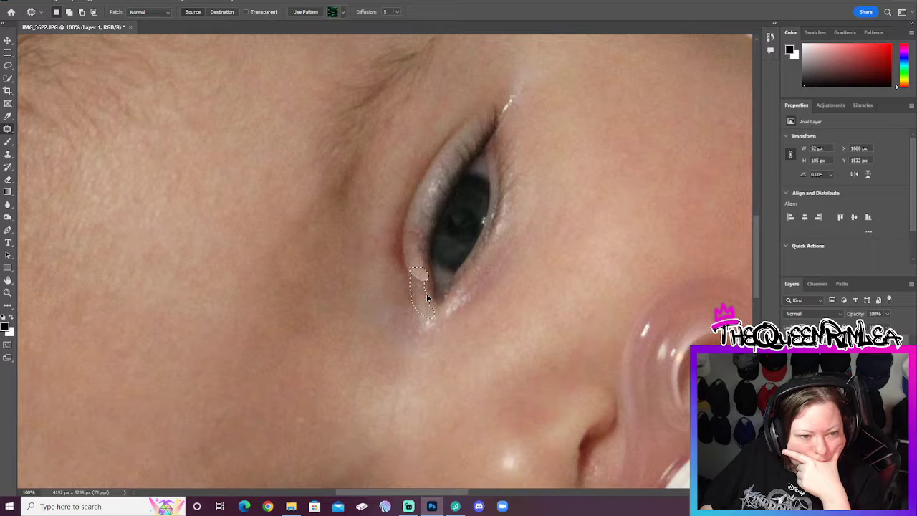
left_click_drag(430, 283, 435, 292)
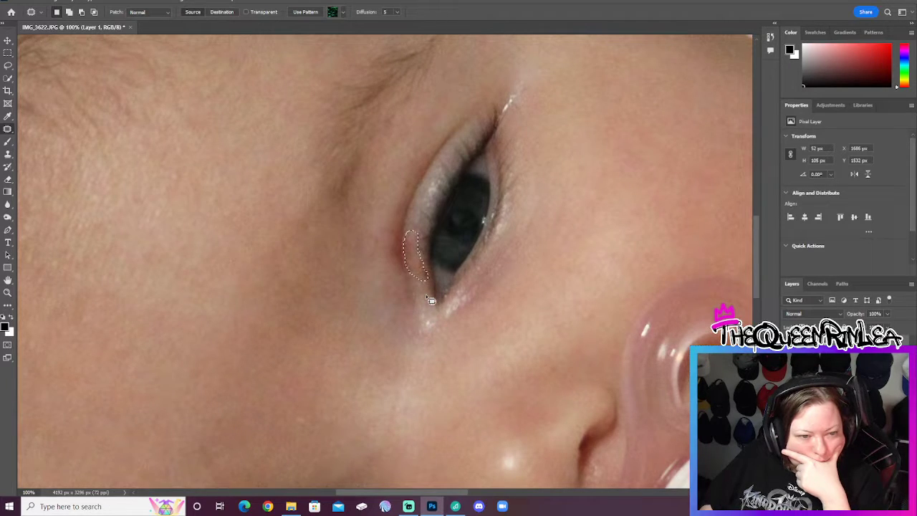
right_click(482, 233)
left_click(513, 240)
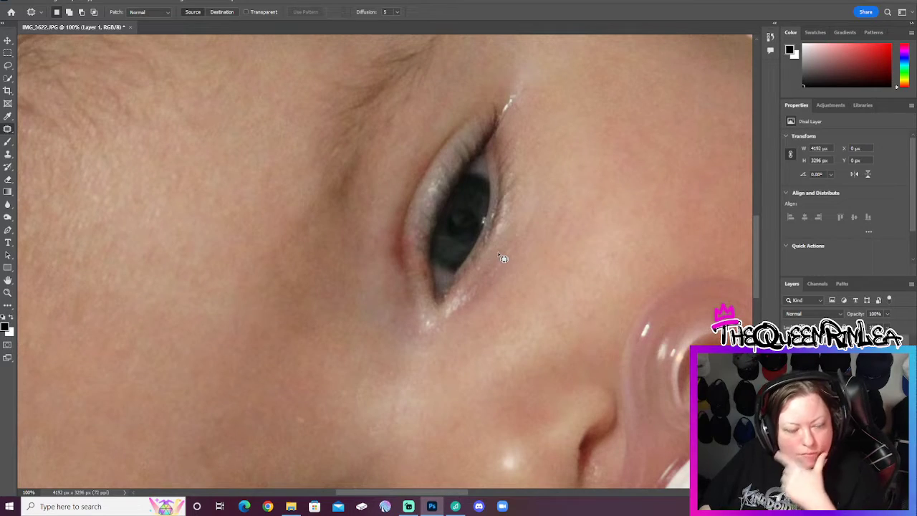
left_click_drag(414, 231, 421, 257)
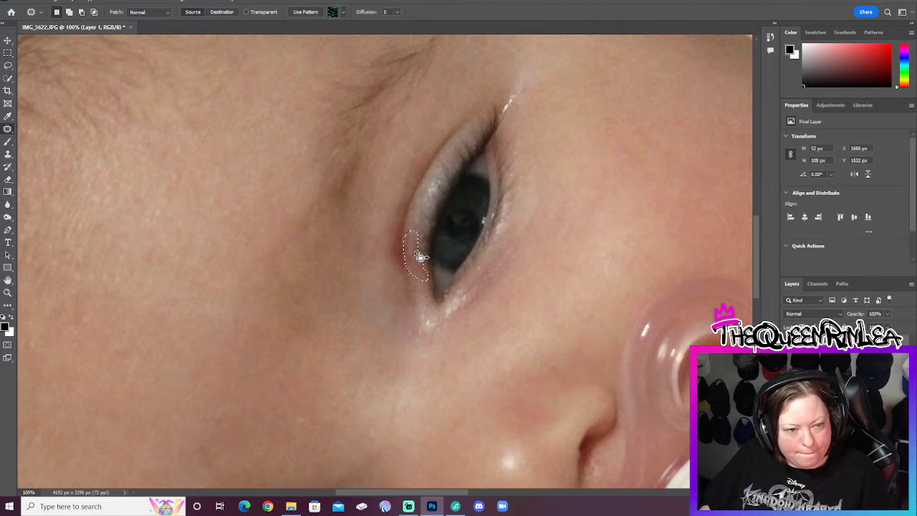
right_click(459, 263)
left_click(475, 266)
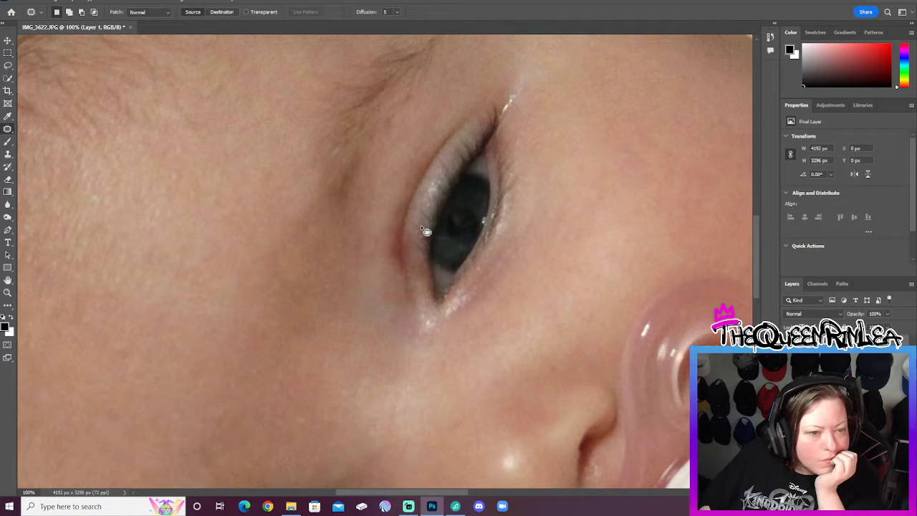
Patch the narrow red strip along the upper-eyelid crease with skin from just above it and deselect.
left_click_drag(409, 229, 406, 271)
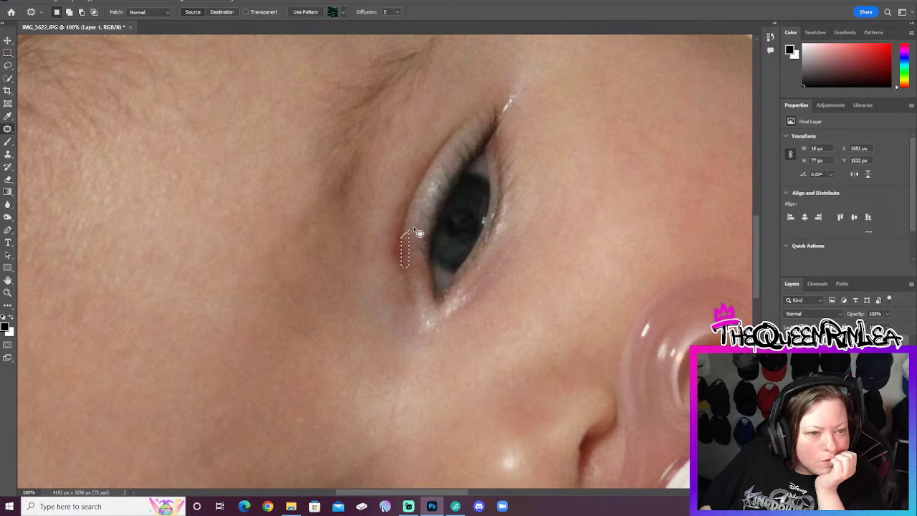
mouse_move(410, 220)
left_mouse_down()
mouse_move(410, 259)
mouse_move(402, 251)
mouse_move(409, 215)
mouse_move(413, 228)
left_mouse_up()
right_click(434, 237)
left_click(465, 243)
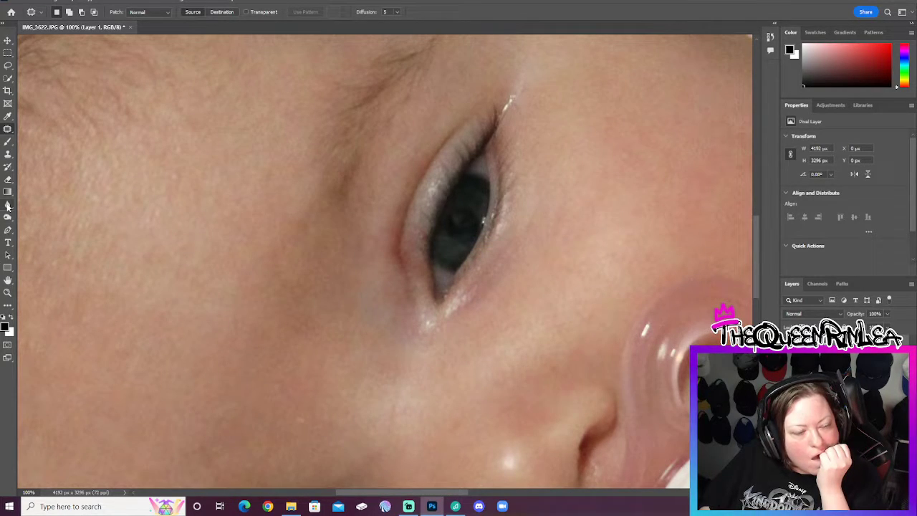
Heal the red eyelid crease near the inner eye corner with the Content-Aware Spot Healing Brush at size 38.
left_click(7, 116)
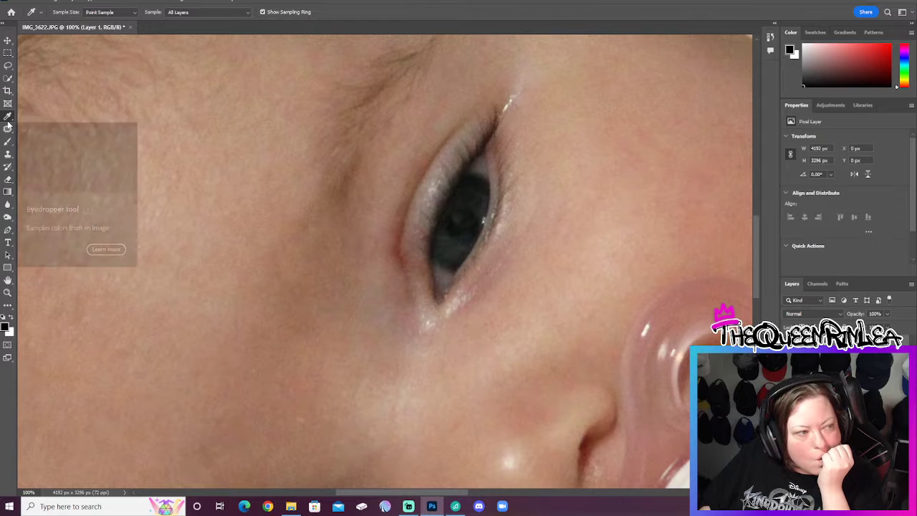
right_click(8, 120)
left_click(8, 129)
right_click(8, 129)
left_click(57, 130)
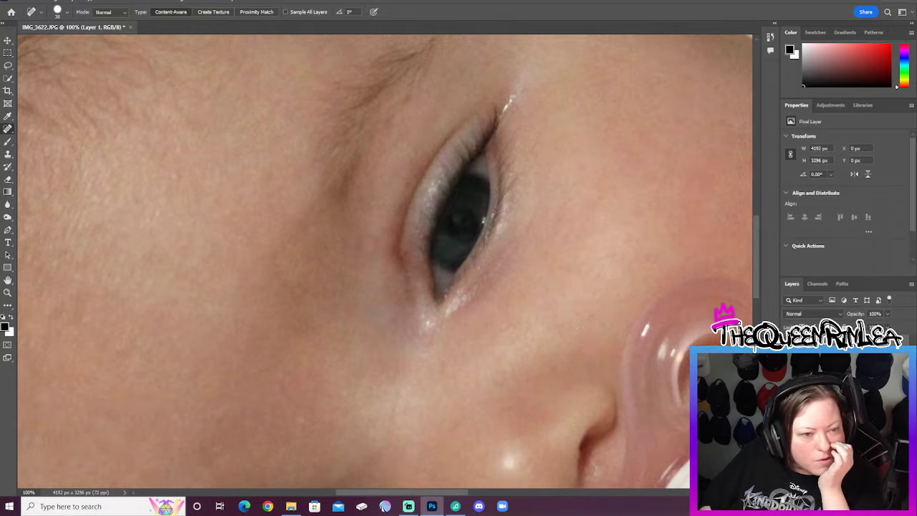
left_click_drag(393, 236, 400, 277)
mouse_move(387, 233)
left_mouse_down()
mouse_move(394, 272)
mouse_move(412, 248)
mouse_move(415, 272)
left_mouse_up()
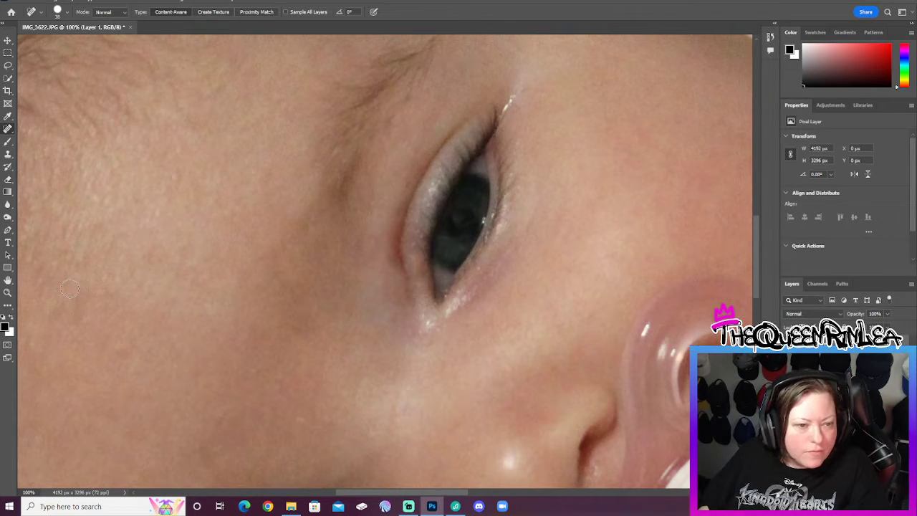
Dodge the highlights along the eye's lower edge and white area, and set the Dodge brush size to 40 px.
left_click(7, 217)
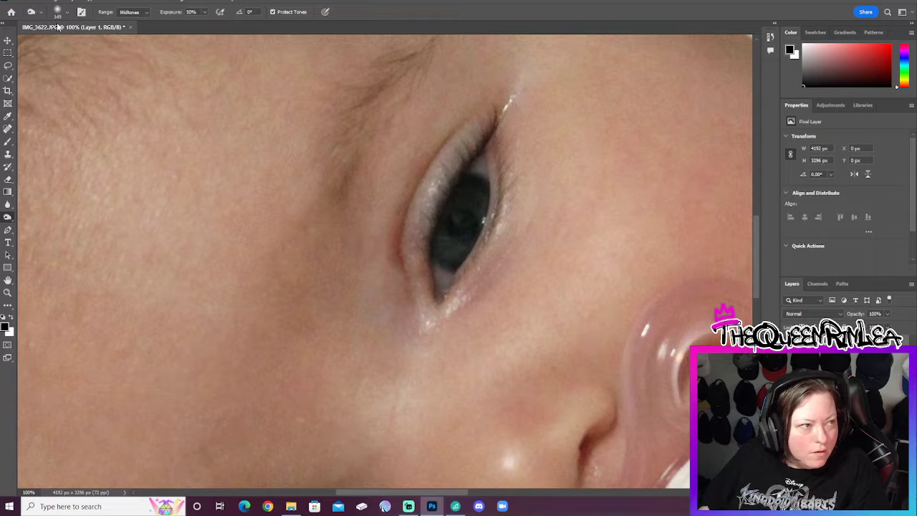
right_click(8, 217)
left_click(42, 219)
mouse_move(478, 200)
left_mouse_down()
mouse_move(450, 252)
mouse_move(472, 199)
mouse_move(450, 243)
mouse_move(466, 246)
mouse_move(480, 200)
mouse_move(466, 200)
mouse_move(444, 272)
mouse_move(466, 192)
mouse_move(476, 175)
mouse_move(474, 244)
mouse_move(481, 168)
left_mouse_up()
left_click(59, 8)
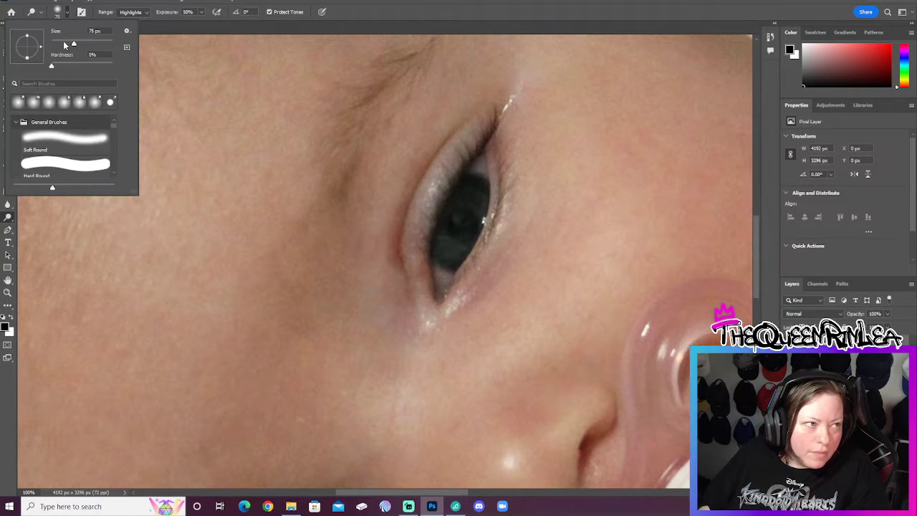
key("Return")
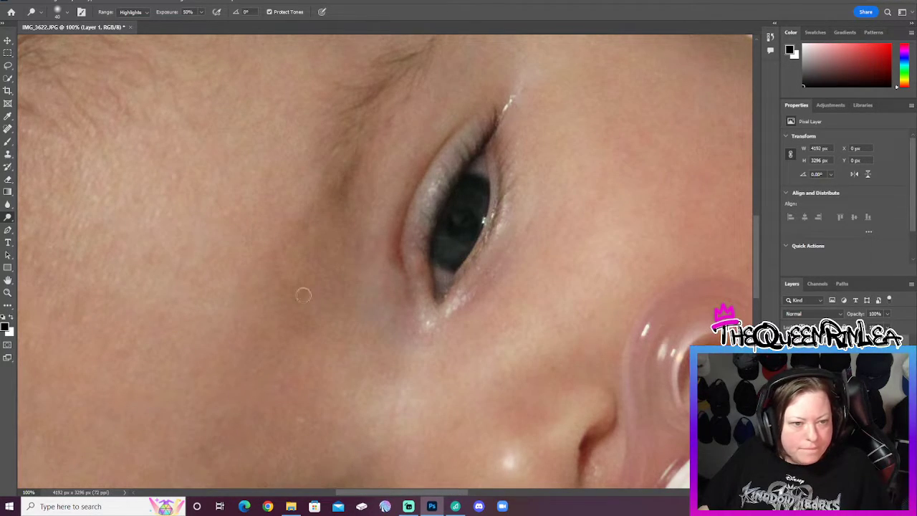
Examine the second eye and the whole photo, returning to a 100% view of the first eye.
scroll(294, 289, "down", 4)
scroll(290, 288, "down", 4)
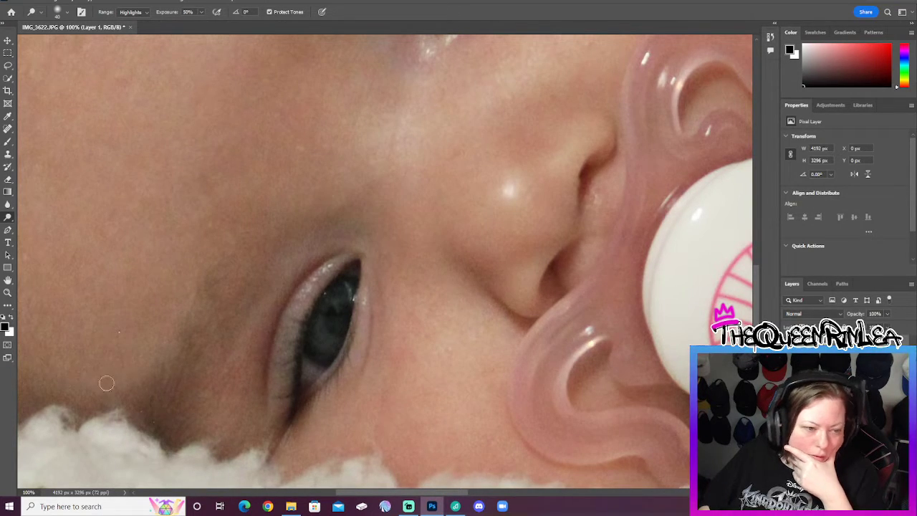
left_click(8, 292)
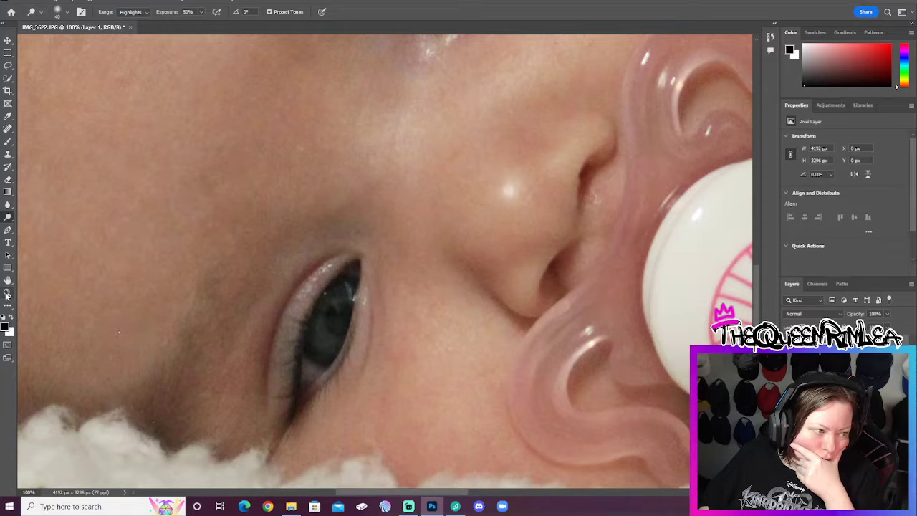
right_click(247, 252)
left_click(275, 257)
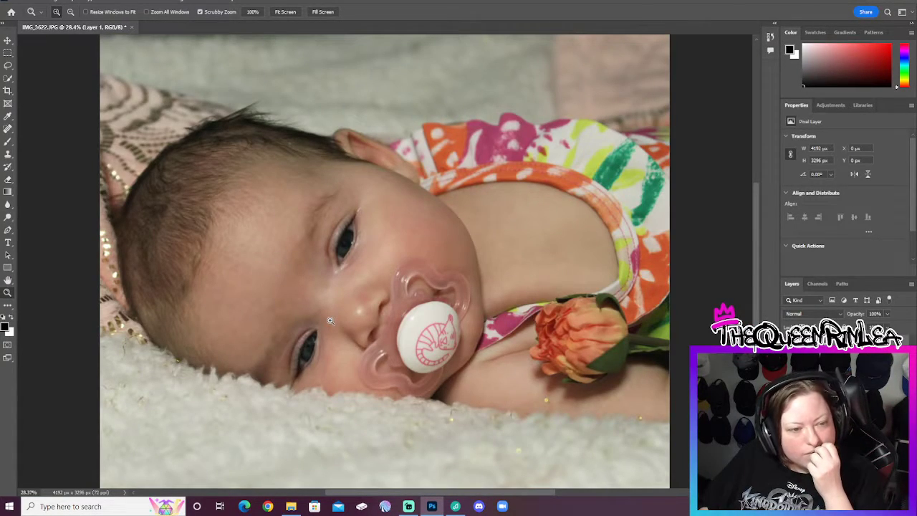
scroll(330, 320, "down", 1)
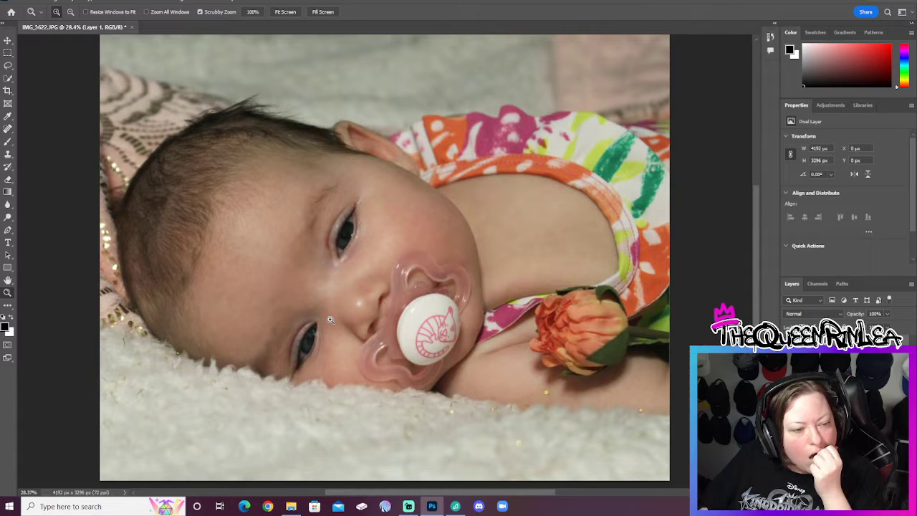
left_click(323, 235)
left_click(323, 236)
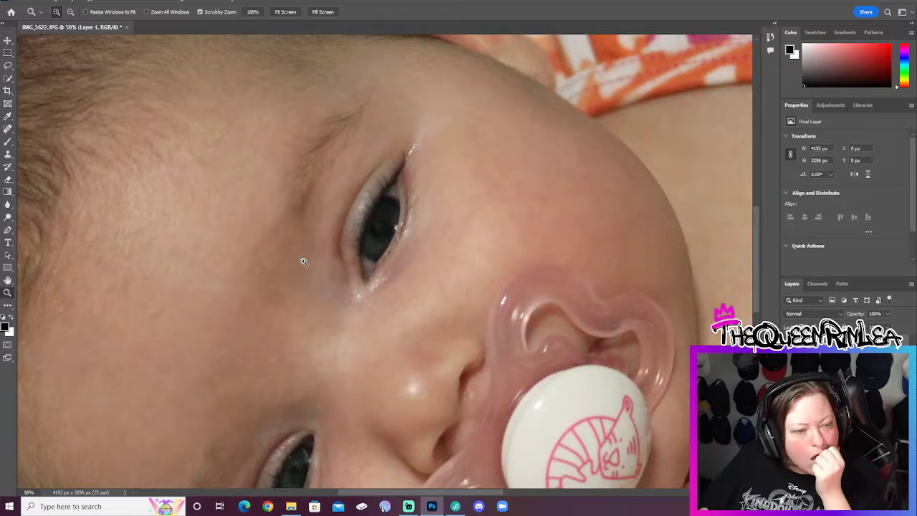
left_click(317, 259)
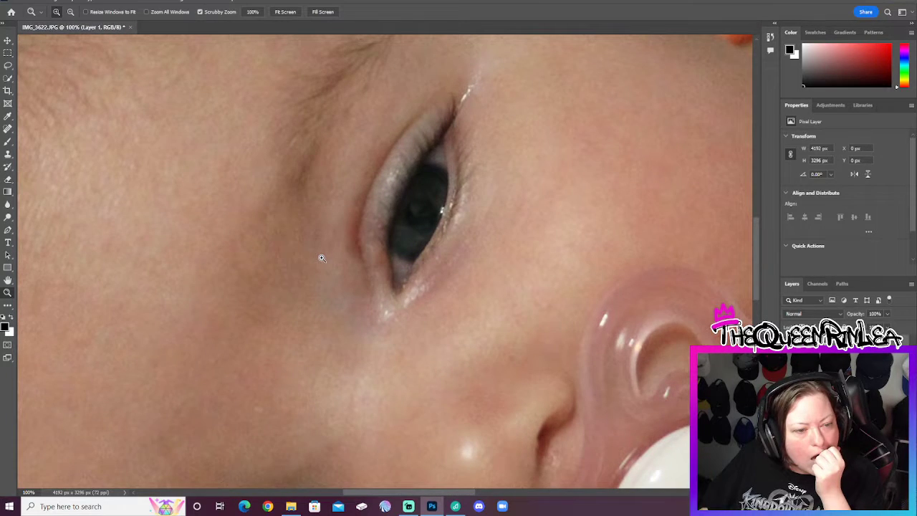
left_click(7, 206)
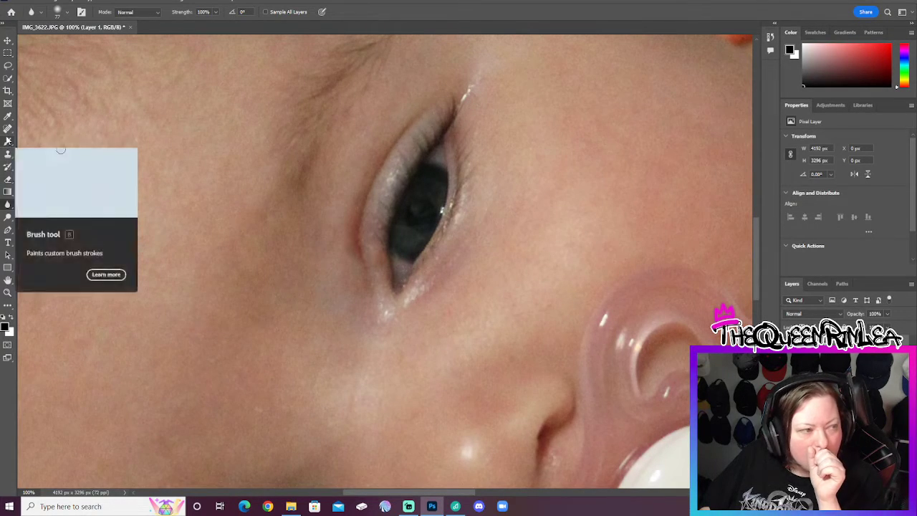
left_click(8, 128)
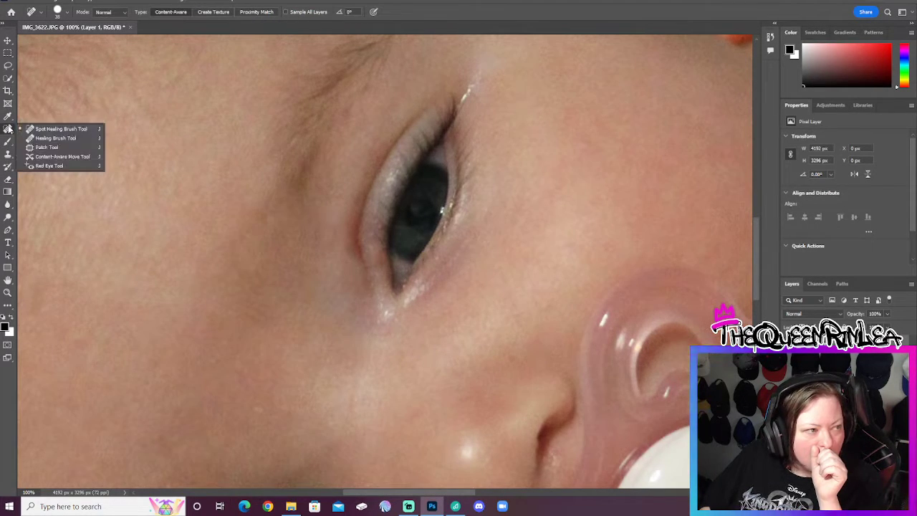
left_click(58, 138)
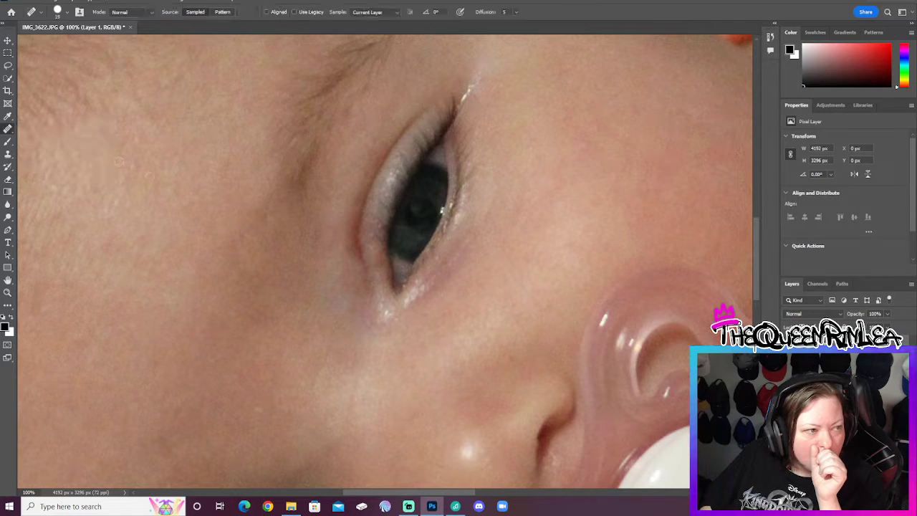
left_click(349, 230)
left_click(446, 183)
Heal the remaining redness down the full length of the inner eyelid crease with the Spot Healing Brush.
right_click(8, 130)
left_click(43, 127)
left_click_drag(351, 215, 353, 287)
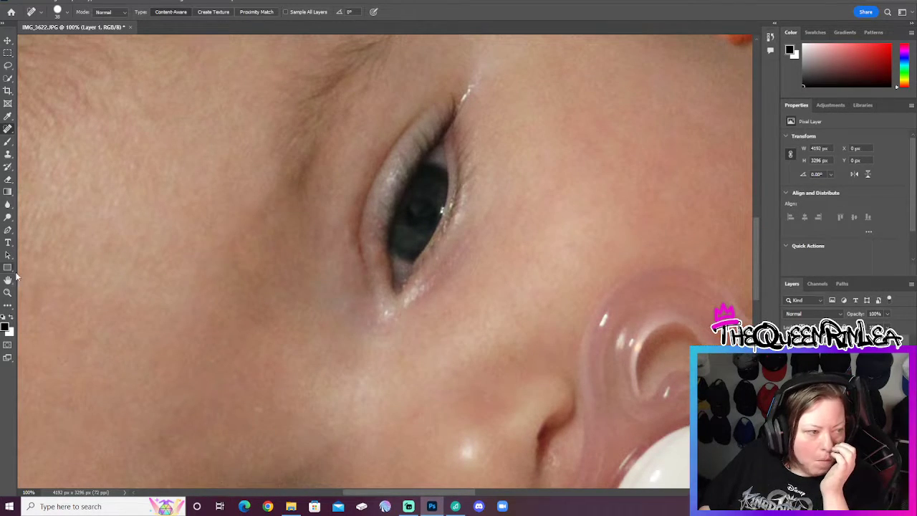
Check the retouched eyelid crease in the whole photo and again at 100% magnification.
left_click(8, 292)
right_click(373, 219)
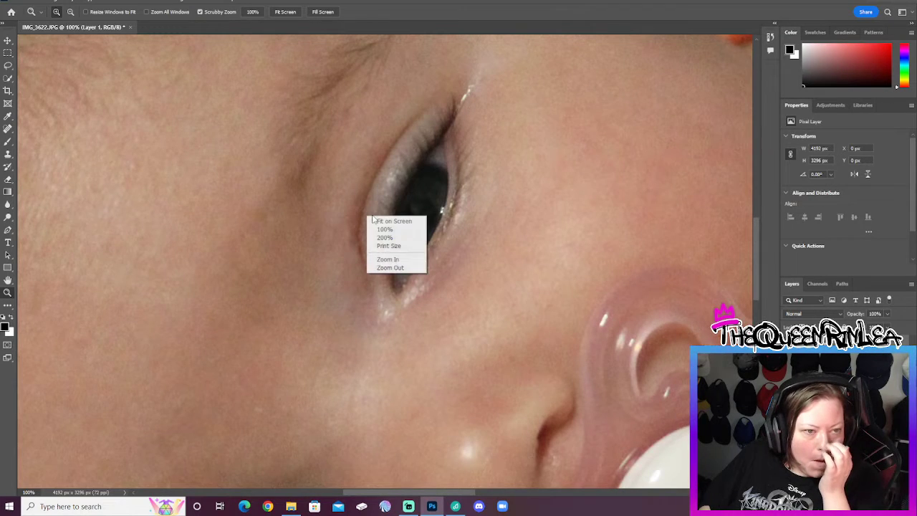
left_click(391, 221)
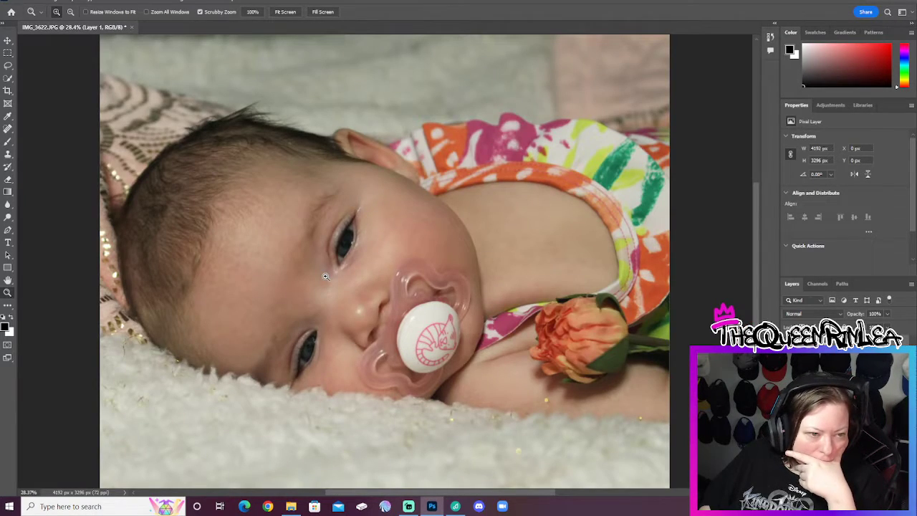
left_click(330, 248)
left_click(295, 281)
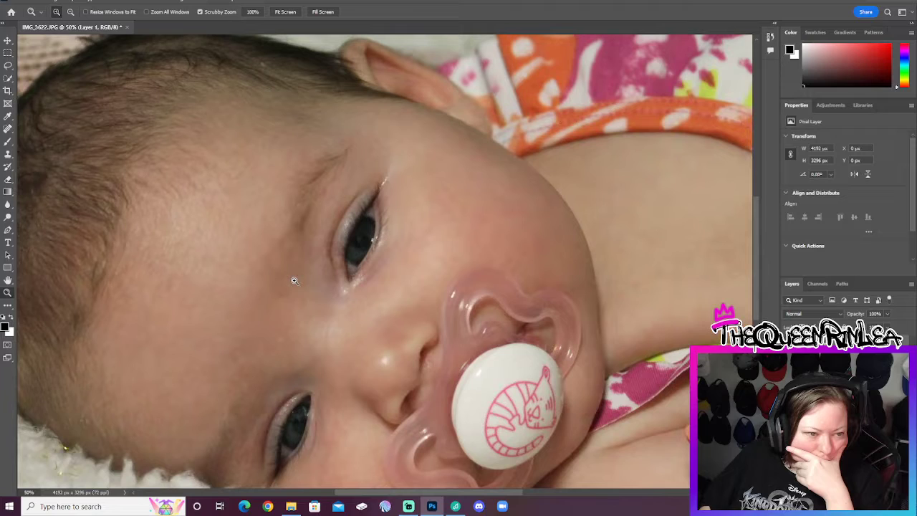
left_click(313, 268)
left_click(261, 232)
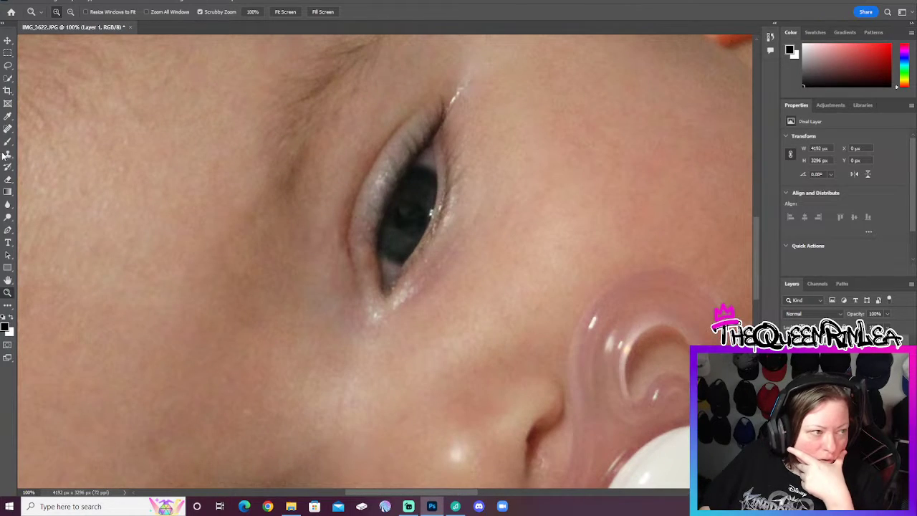
Smooth the leftover dark and red patches around the inner eyelid crease with several short Spot Healing Brush strokes.
left_click(8, 129)
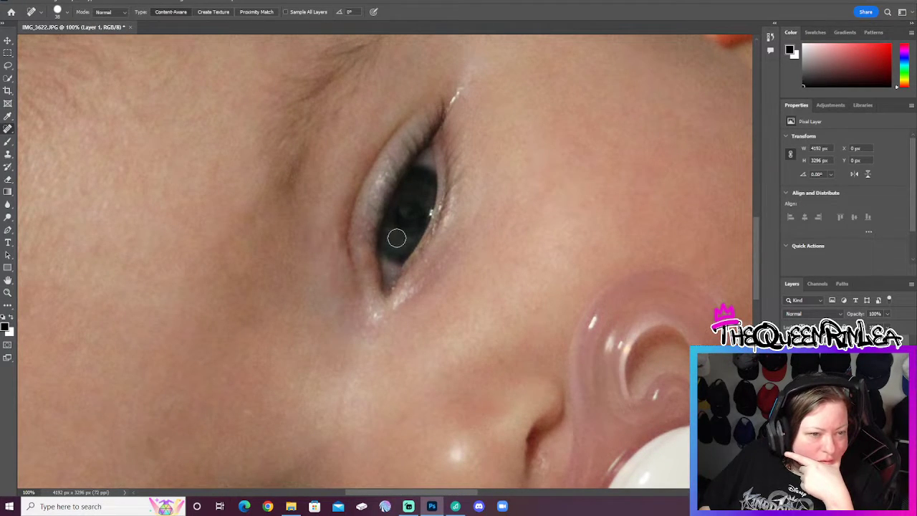
left_click_drag(357, 251, 353, 260)
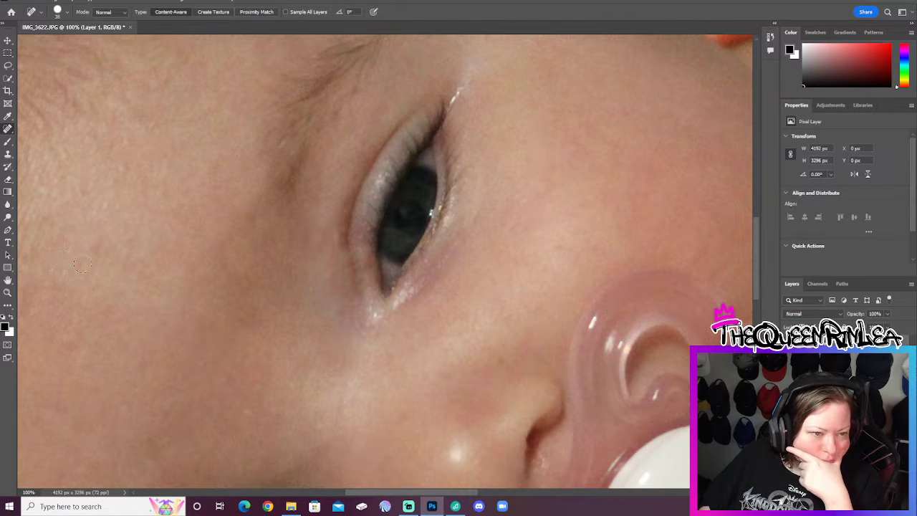
left_click_drag(343, 234, 346, 249)
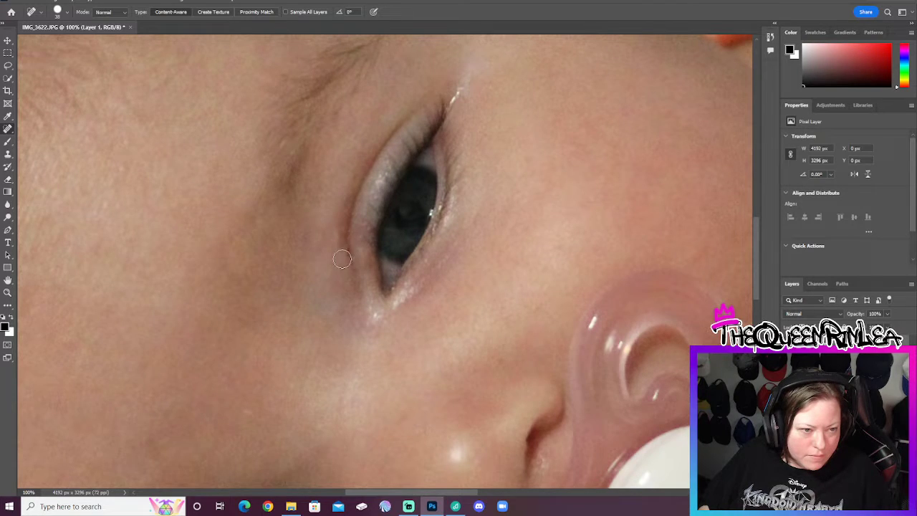
left_click_drag(341, 256, 356, 290)
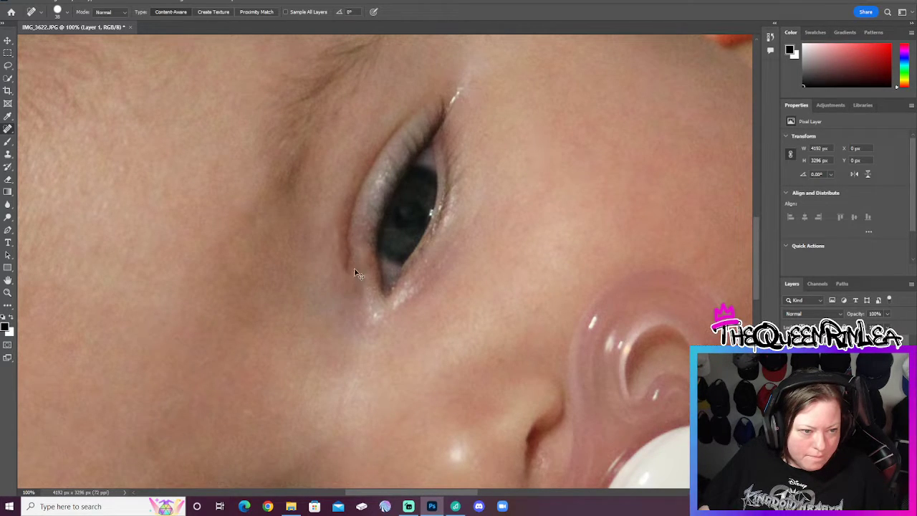
left_click_drag(358, 248, 361, 266)
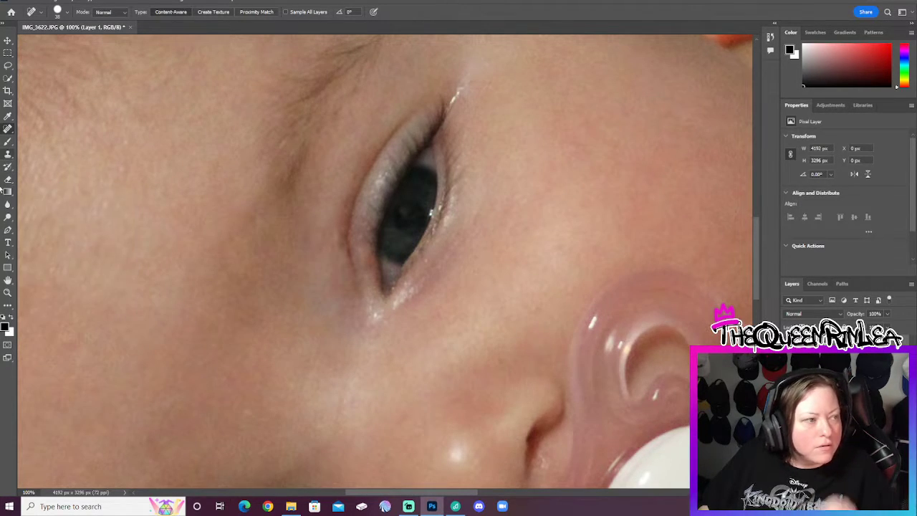
Choose the Brush tool and sample the reddish-brown skin tone at the eyelid crease as the foreground colour.
left_click(7, 142)
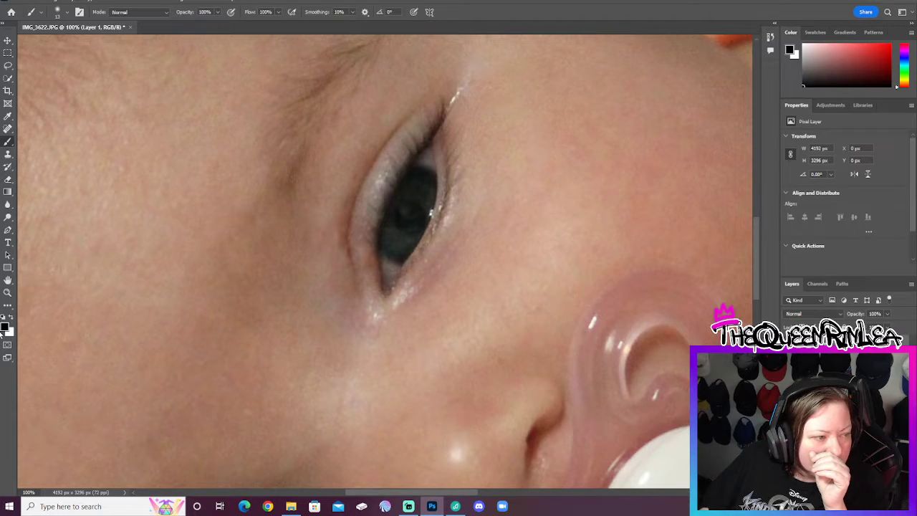
left_click(6, 327)
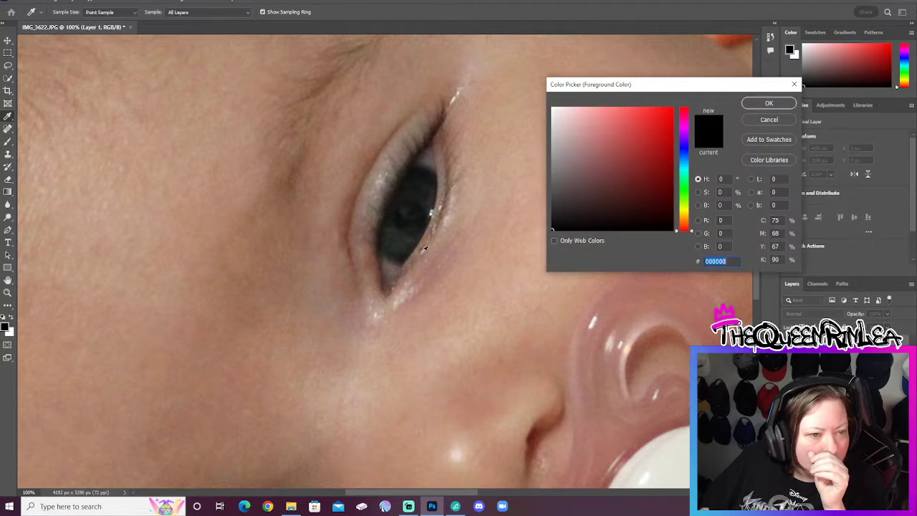
left_click(349, 254)
key("Return")
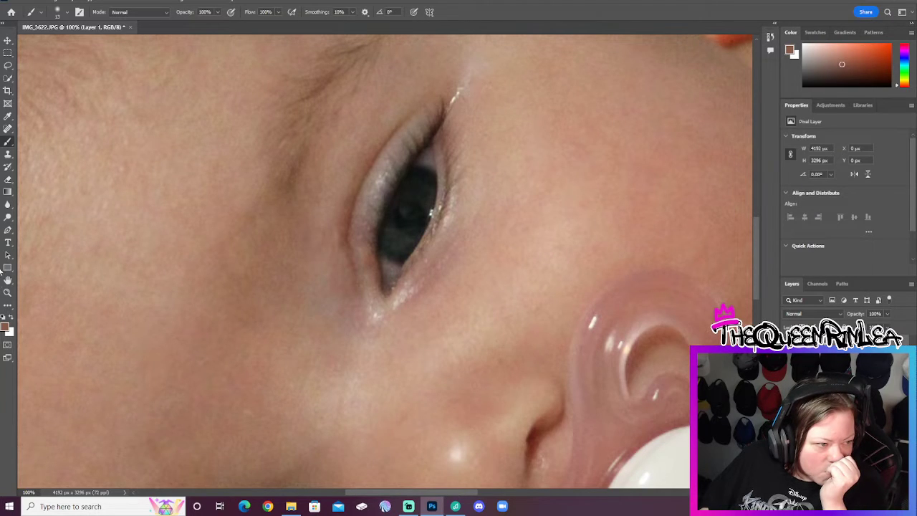
Try healing the spot at the inner eyelid crease with the Spot Healing Brush and check it in the whole photo.
left_click(8, 129)
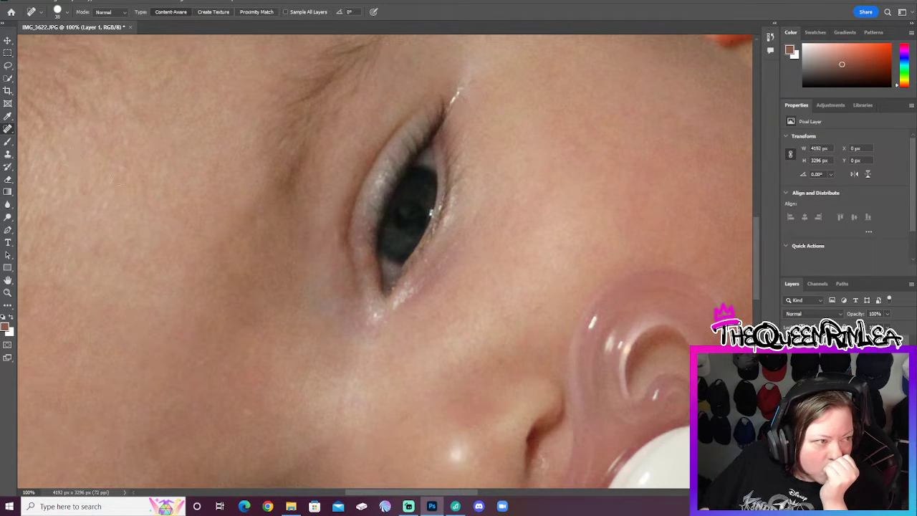
left_click(351, 251)
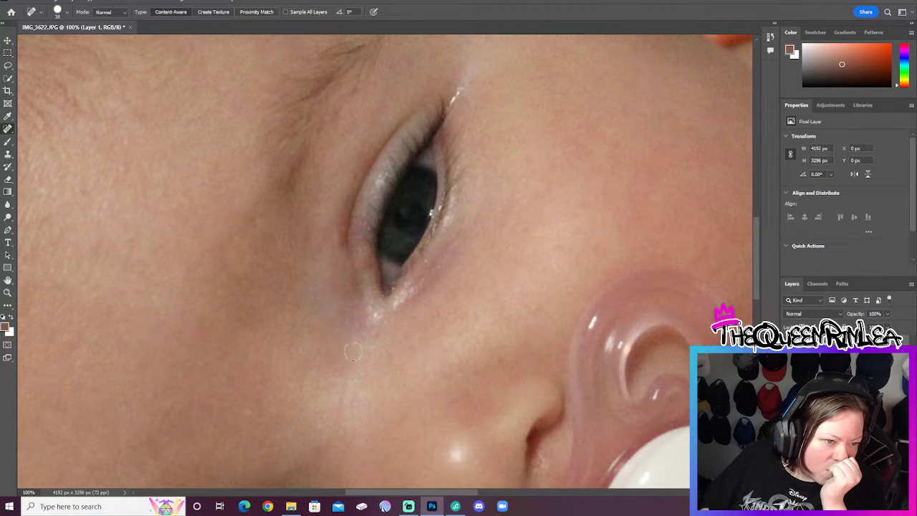
left_click(8, 293)
right_click(349, 273)
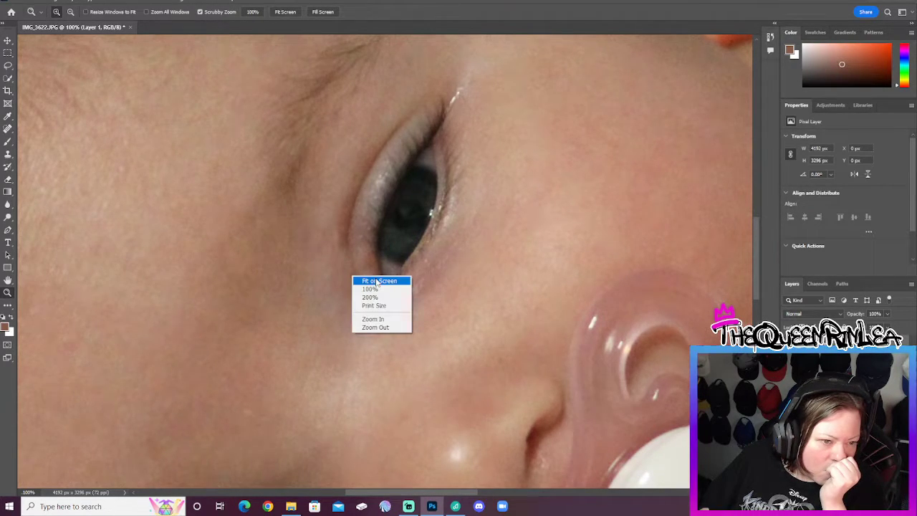
left_click(373, 279)
left_click(335, 271)
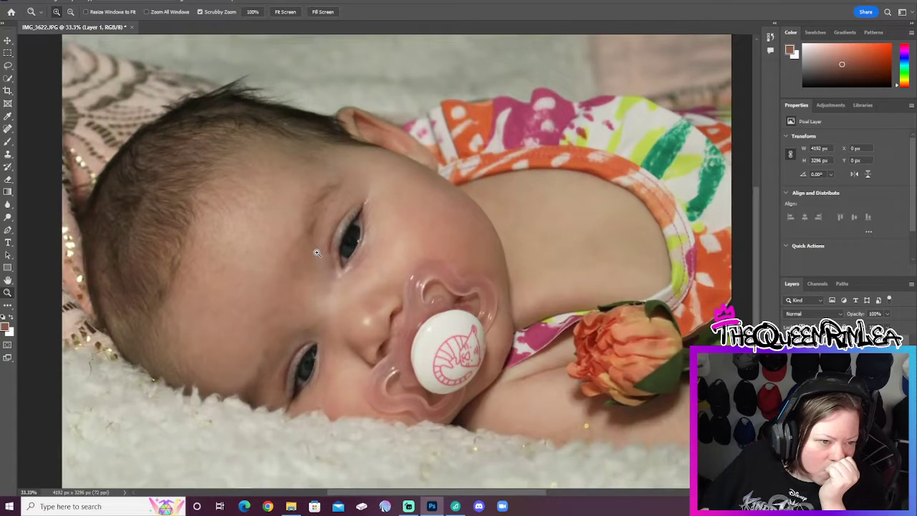
left_click(355, 273)
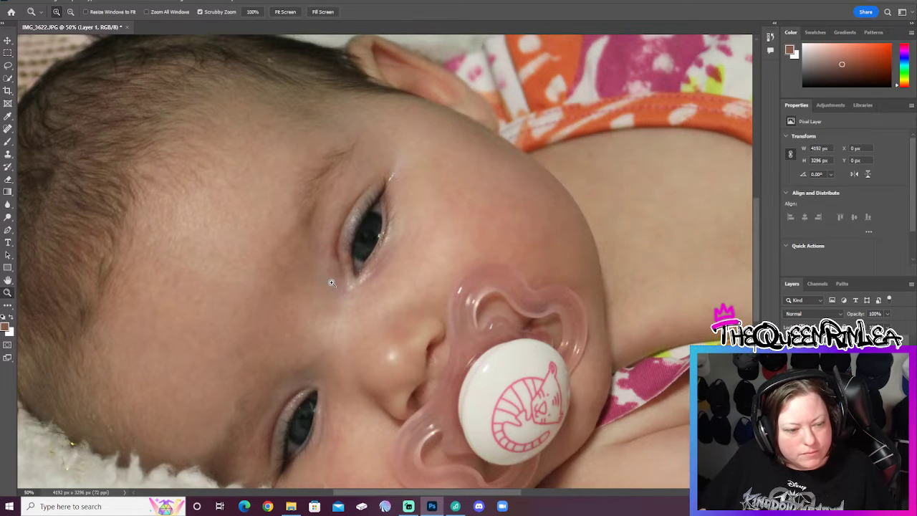
Redo the last Dodge Tool edit and inspect the inner eyelid crease up close.
left_click(37, 1)
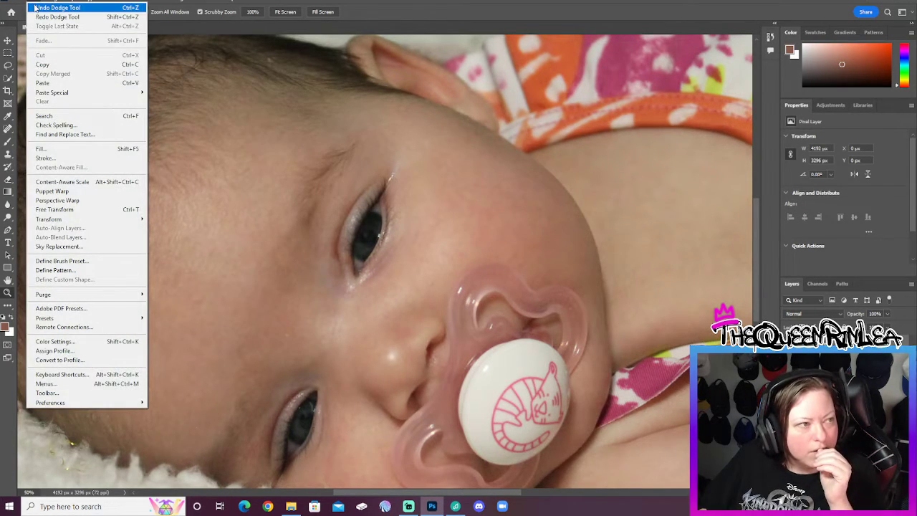
left_click(44, 20)
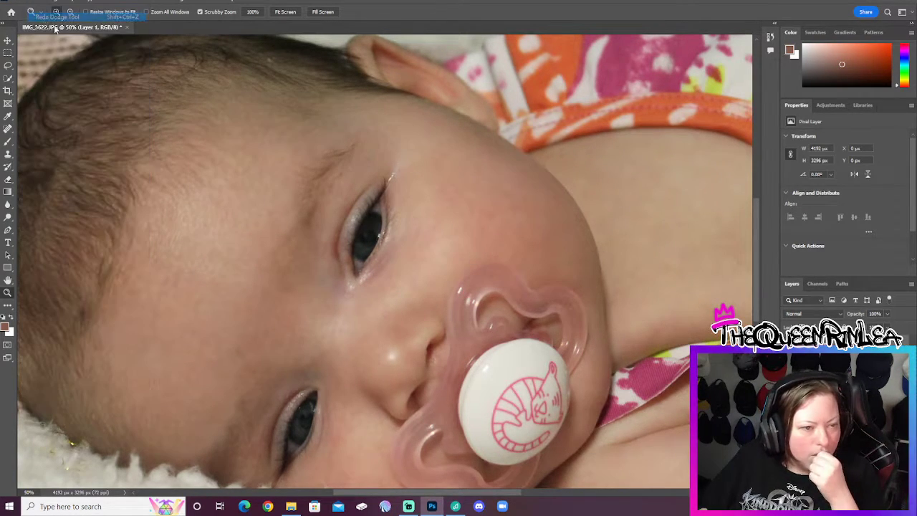
left_click(335, 262)
left_click(335, 262)
left_click(299, 235)
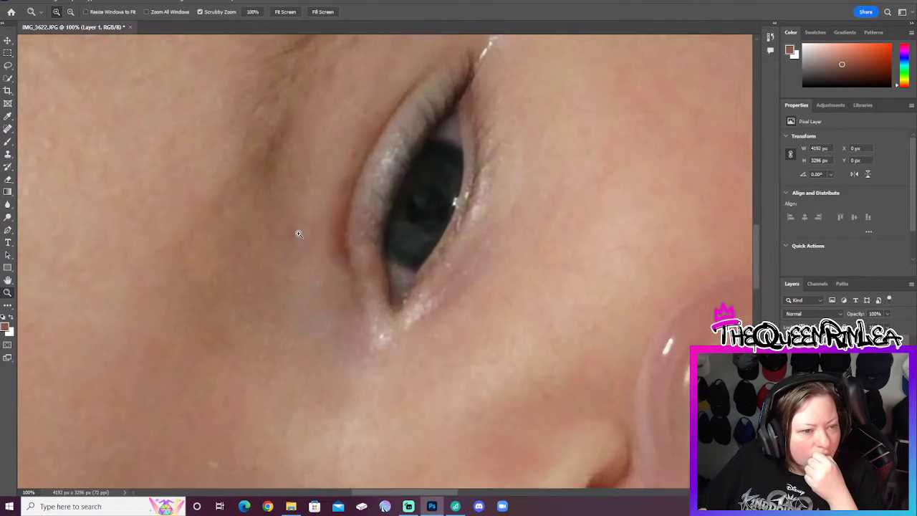
Try to replace the reddened inner eyelid crease with neighbouring skin using the Patch tool, undo the patch and clear the selection.
left_click(8, 79)
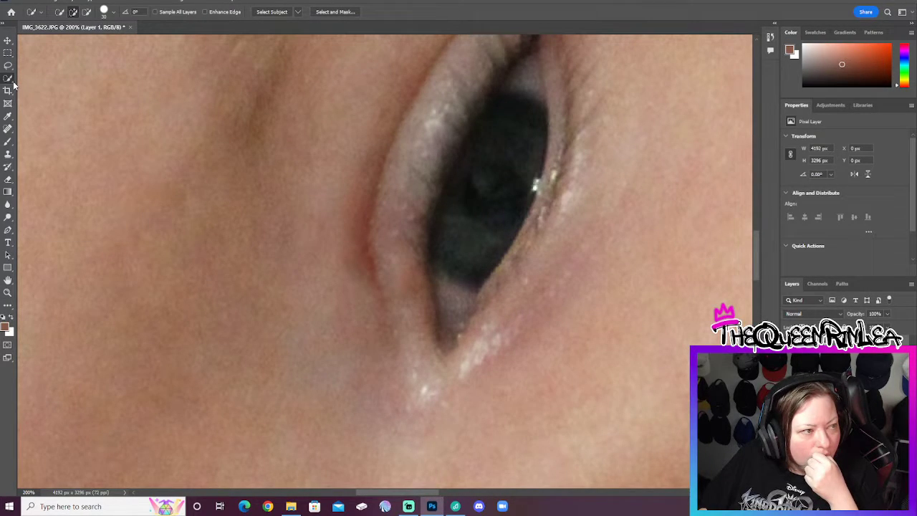
right_click(9, 81)
right_click(7, 131)
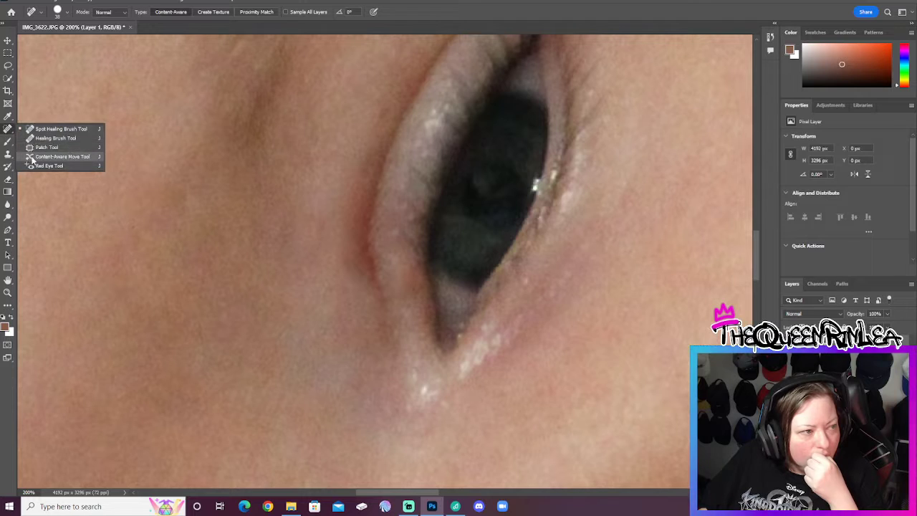
left_click(49, 148)
mouse_move(363, 212)
left_mouse_down()
mouse_move(360, 263)
mouse_move(370, 223)
left_mouse_up()
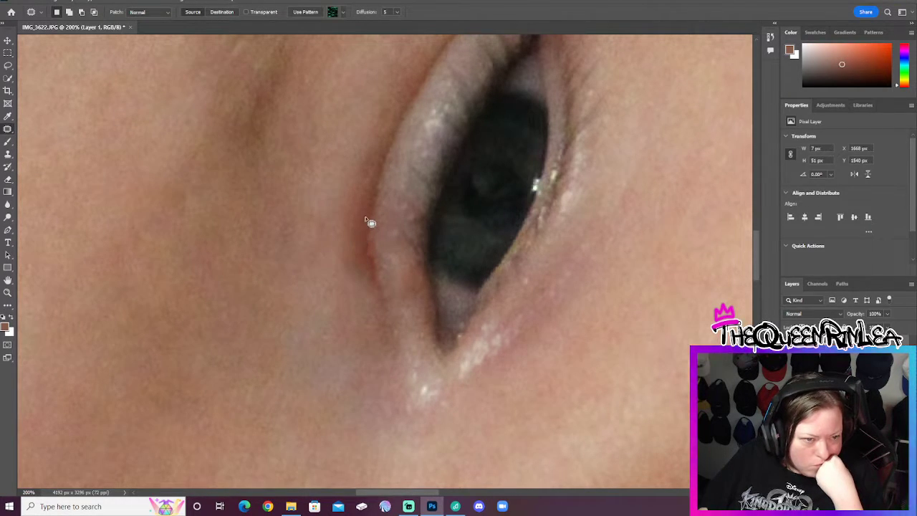
mouse_move(362, 297)
left_mouse_down()
mouse_move(328, 242)
mouse_move(336, 206)
mouse_move(364, 217)
mouse_move(346, 213)
mouse_move(349, 163)
mouse_move(298, 120)
mouse_move(256, 184)
left_mouse_up()
left_click(289, 268)
mouse_move(289, 268)
left_mouse_down()
mouse_move(310, 286)
mouse_move(313, 255)
left_mouse_up()
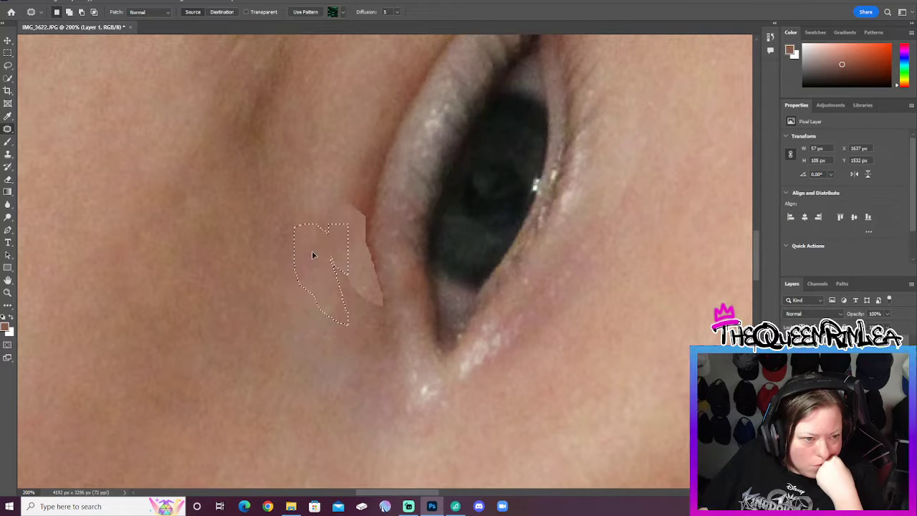
key("ctrl+z")
key("ctrl+z")
key("ctrl+z")
right_click(393, 193)
left_click(394, 198)
Patch a narrow strip about 21 × 82 px along the red inner eyelid crease with adjacent skin and deselect it.
left_click_drag(366, 246, 378, 287)
left_click_drag(377, 215, 362, 269)
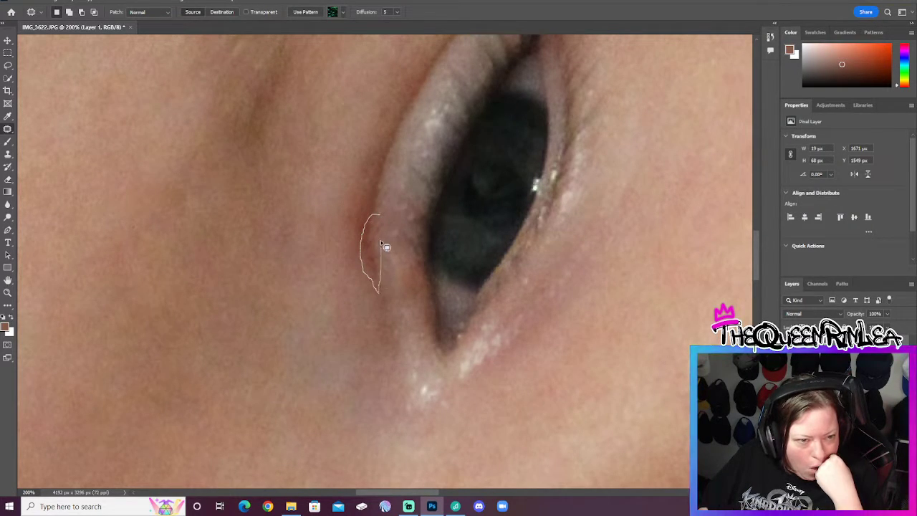
left_click_drag(379, 215, 379, 216)
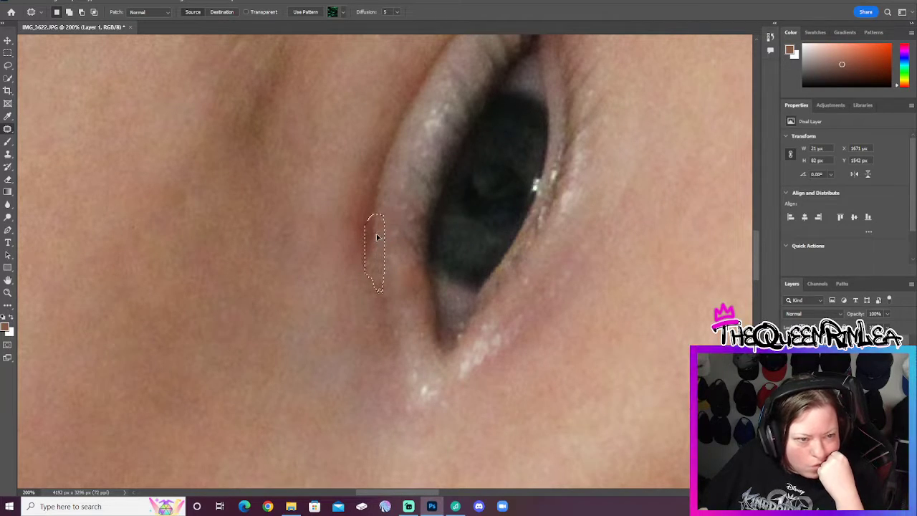
left_click_drag(378, 249, 389, 235)
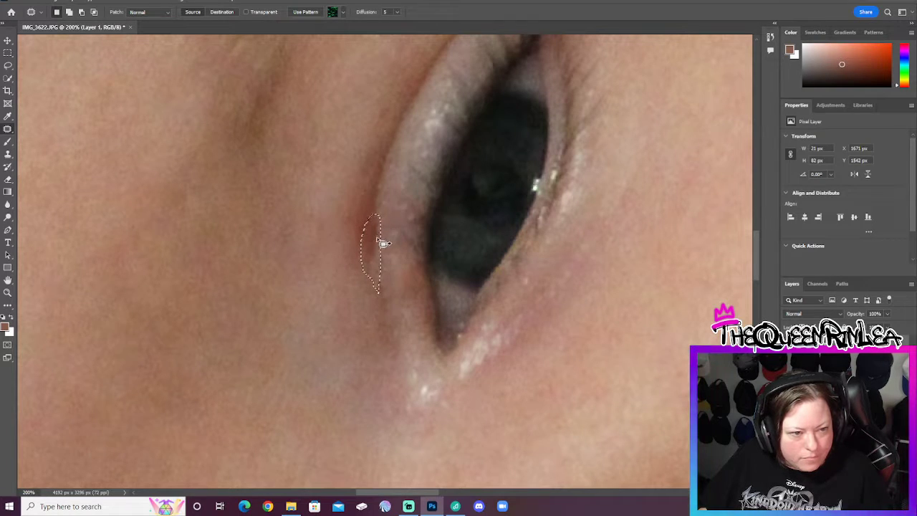
right_click(393, 224)
left_click(406, 231)
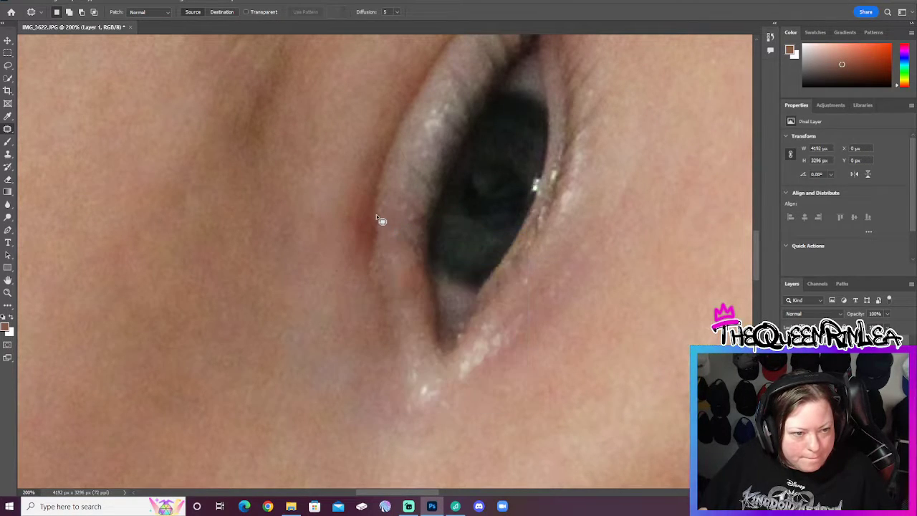
Patch two more narrow strips along the edge and lower end of the inner eyelid crease, deselecting after each.
mouse_move(387, 205)
left_mouse_down()
mouse_move(394, 238)
mouse_move(379, 273)
mouse_move(371, 264)
mouse_move(377, 213)
mouse_move(392, 208)
mouse_move(387, 215)
mouse_move(388, 188)
left_mouse_up()
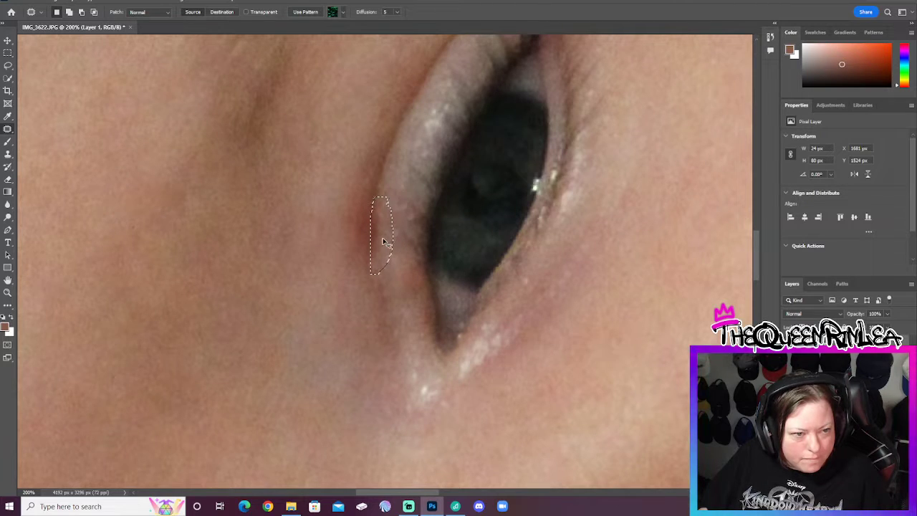
right_click(402, 283)
left_click(423, 291)
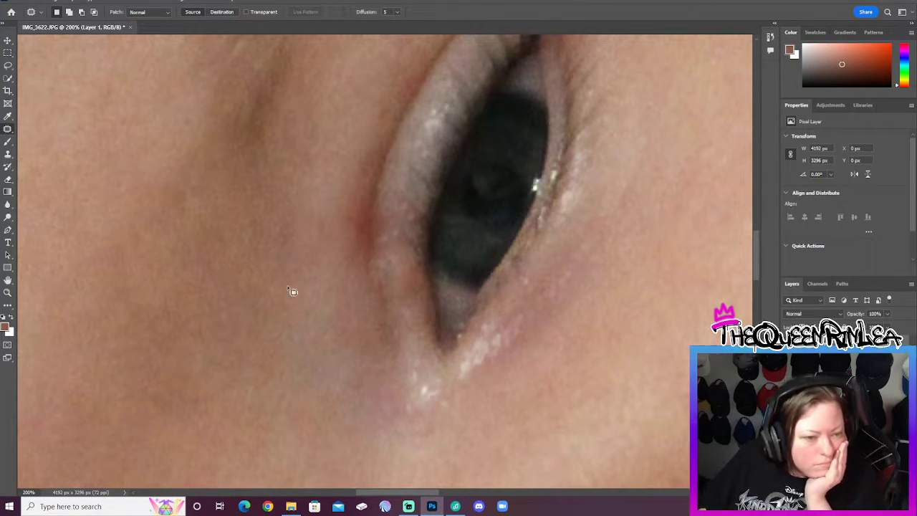
mouse_move(370, 269)
left_mouse_down()
mouse_move(383, 317)
mouse_move(373, 268)
mouse_move(389, 313)
left_mouse_up()
right_click(388, 246)
left_click(405, 248)
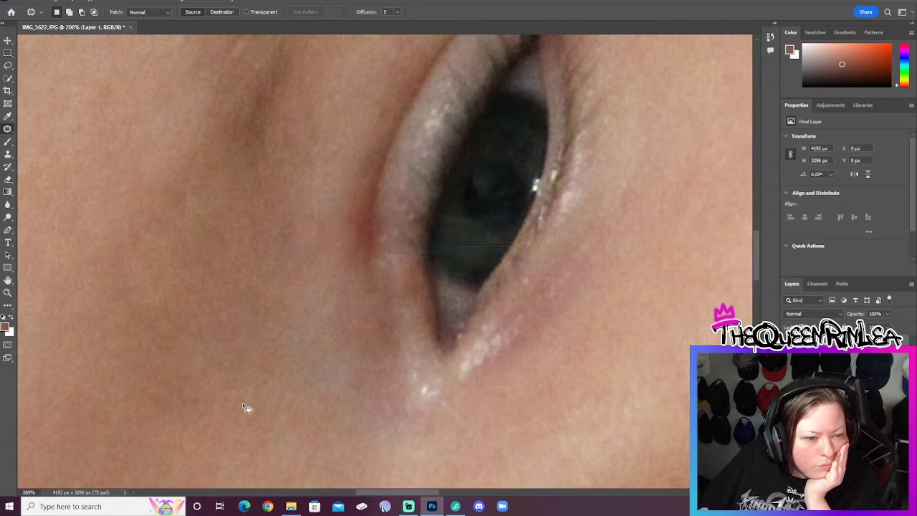
Check the patched eyelid crease in the whole photo and again at 100% and 200% magnification.
left_click(7, 293)
right_click(351, 262)
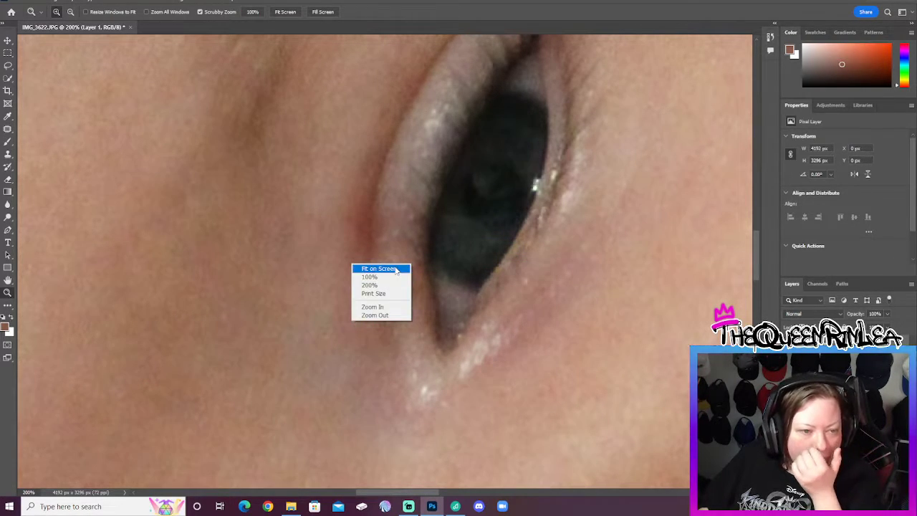
left_click(374, 266)
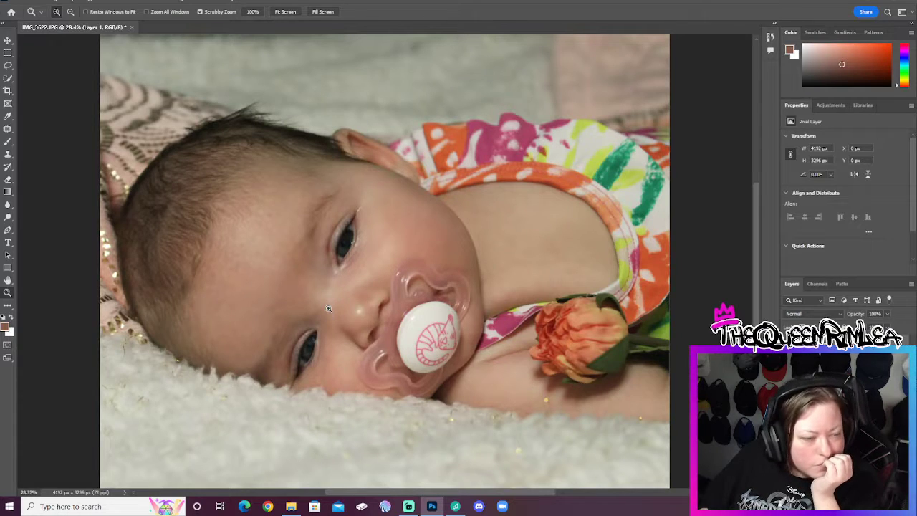
left_click(324, 273)
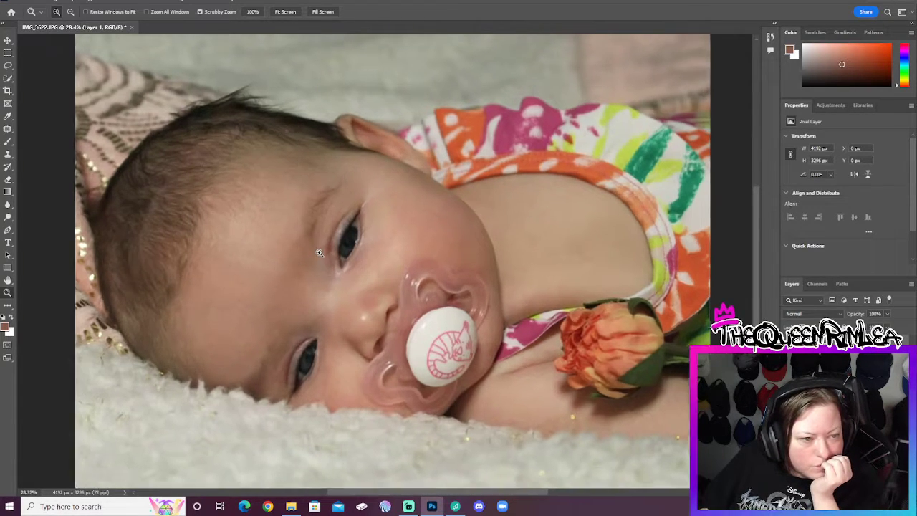
left_click(322, 265)
left_click(319, 252)
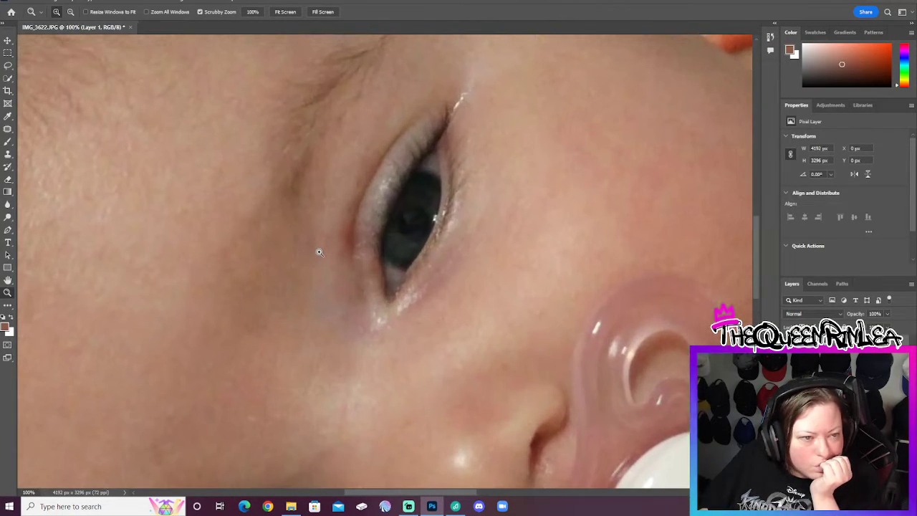
left_click(319, 252)
scroll(430, 236, "up", 5)
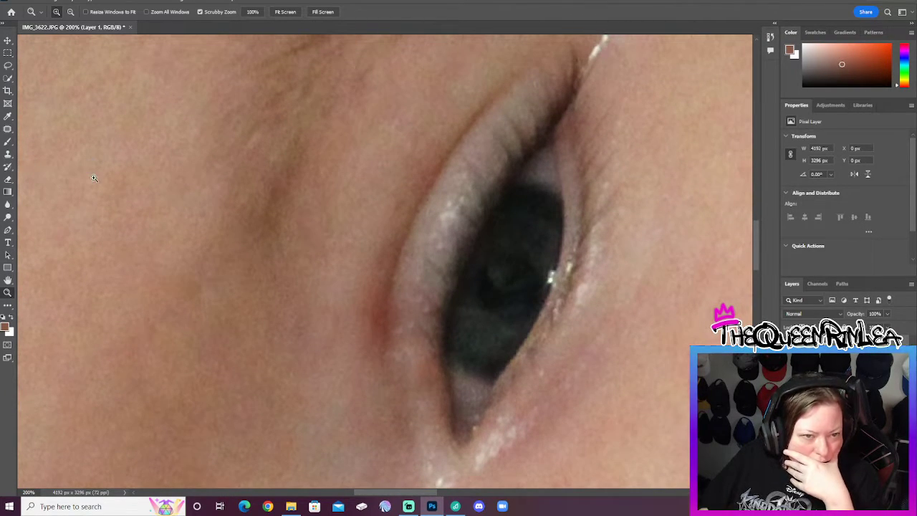
Choose the Brush tool and add a new blank layer with the default settings.
left_click(7, 143)
left_click(65, 3)
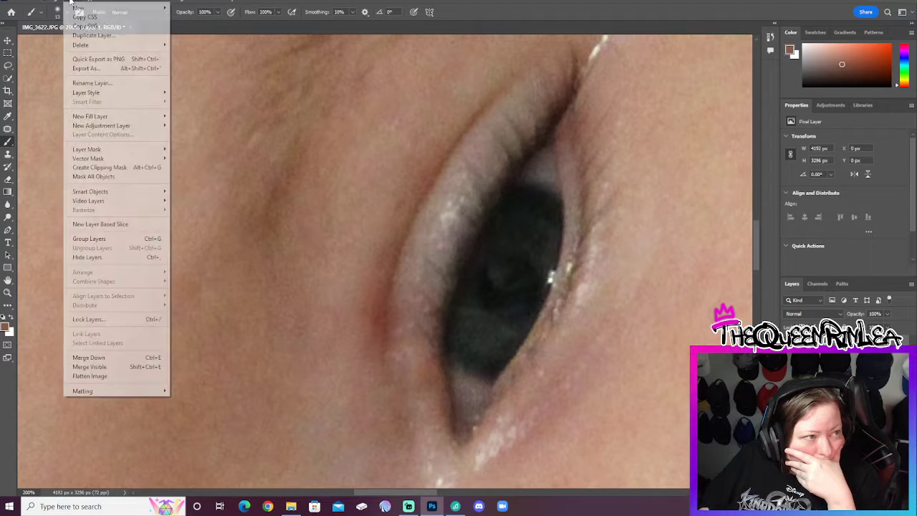
left_click(190, 7)
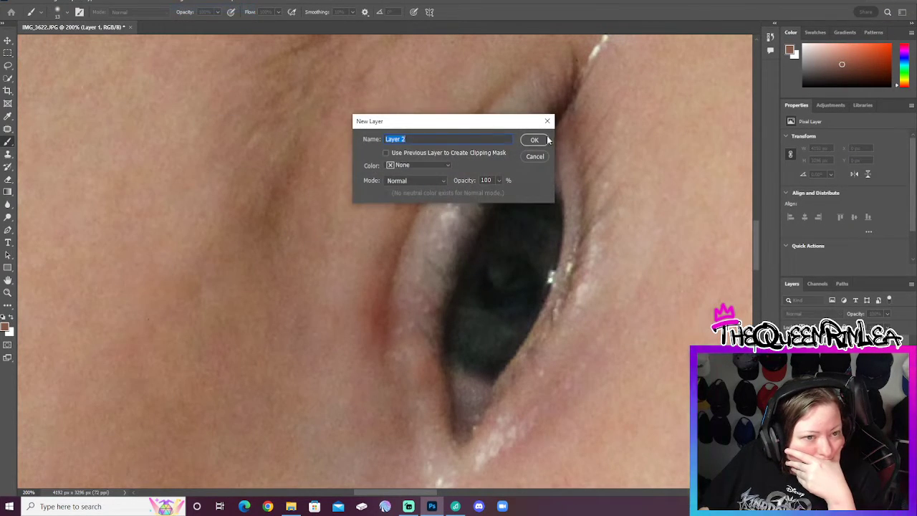
left_click(534, 140)
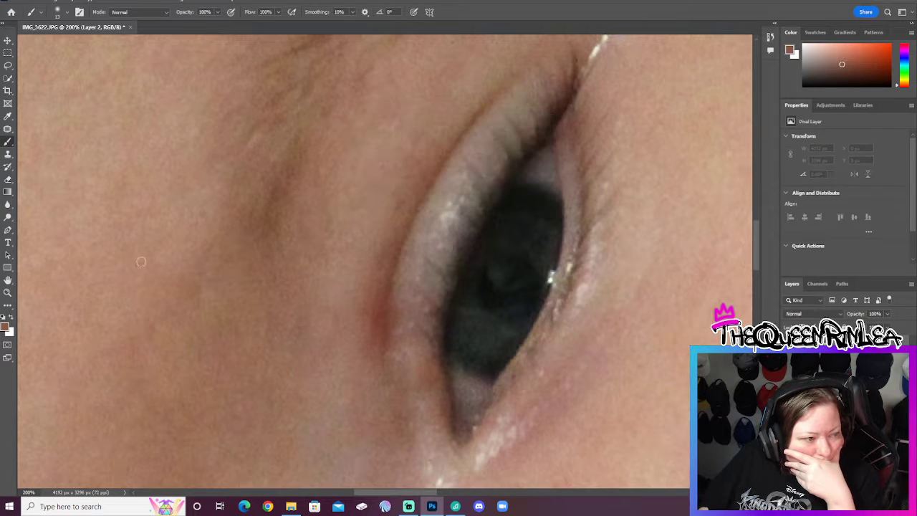
Sample the brown skin tone at the upper eyelid crease (#855d4a) as the foreground colour and return to the Brush tool.
left_click(5, 327)
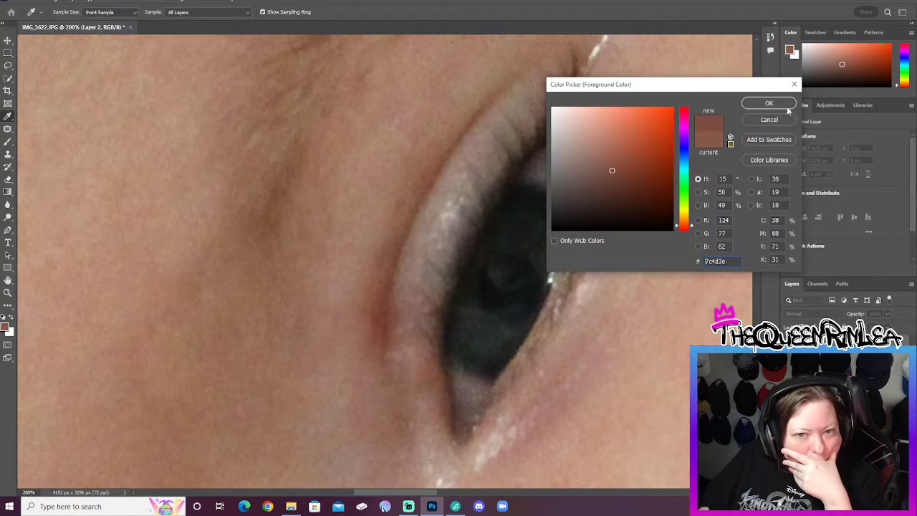
left_click(415, 202)
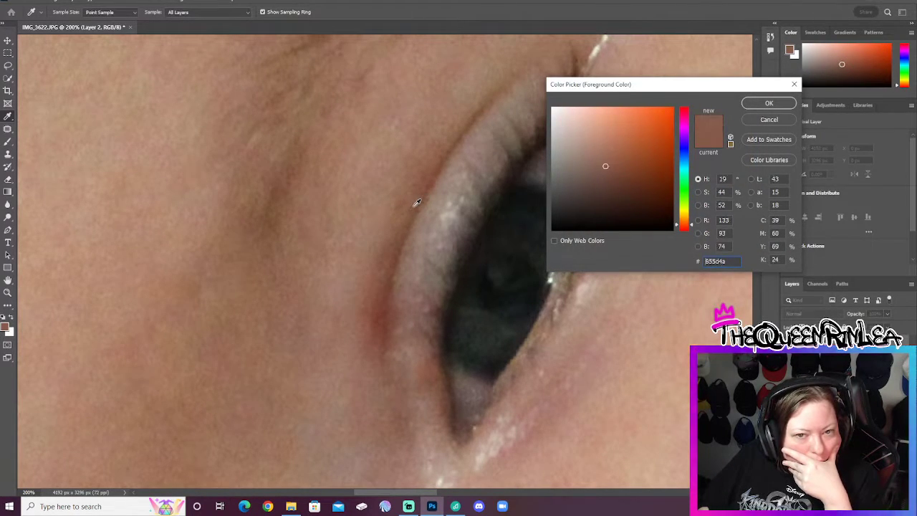
left_click(752, 105)
key("b")
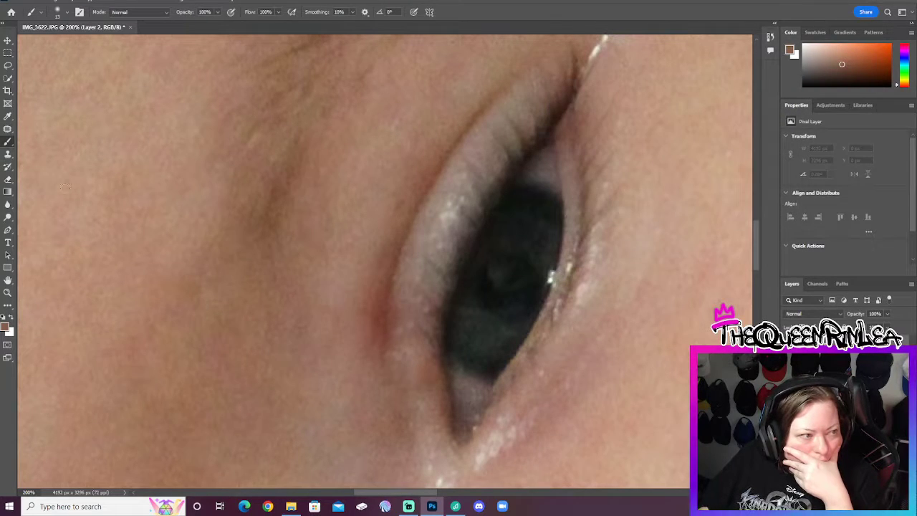
Set the brush size to 34 px and paint a brown stroke about 67 × 188 px over the red eyelid crease.
left_click(59, 11)
left_click_drag(61, 43, 59, 43)
left_click(387, 286)
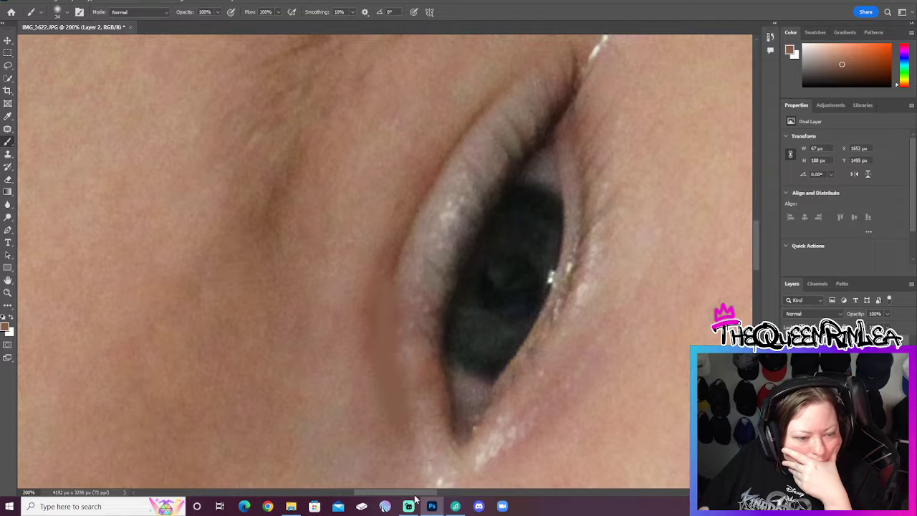
Undo an overly wide stroke, widen the painted crease patch to about 90 px and set the layer's opacity to 10%.
mouse_move(368, 334)
left_mouse_down()
mouse_move(356, 401)
mouse_move(377, 323)
mouse_move(410, 320)
mouse_move(441, 339)
left_mouse_up()
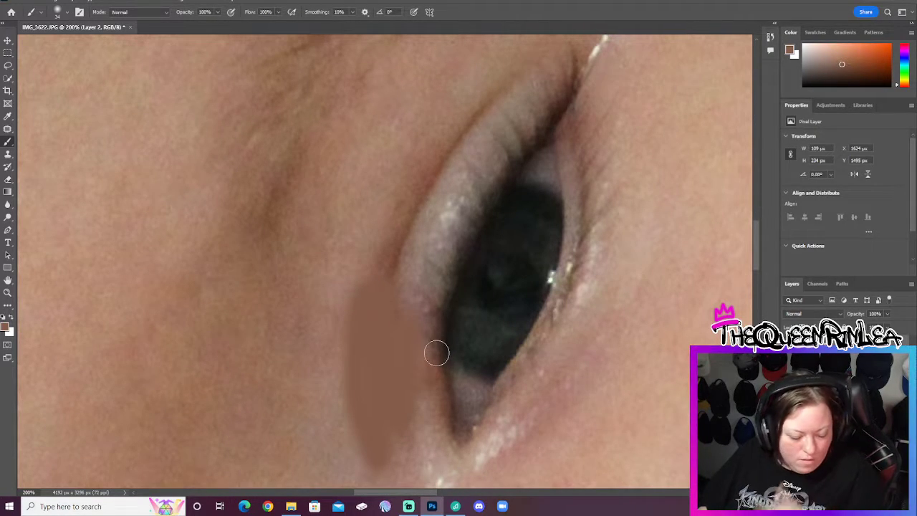
key("ctrl+z")
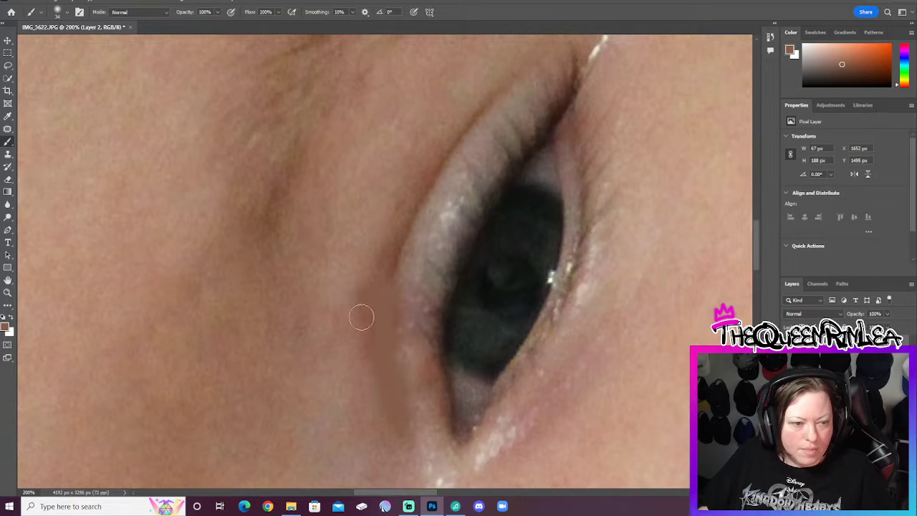
left_click_drag(361, 317, 378, 420)
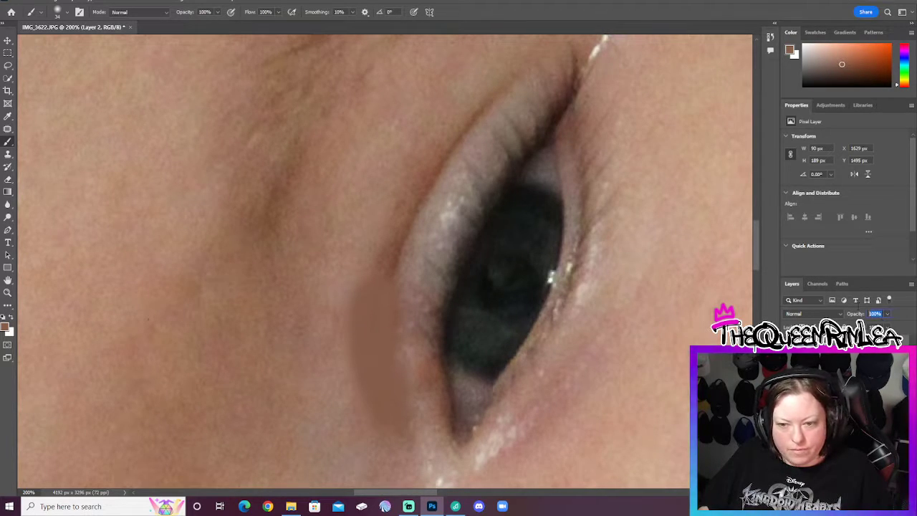
type("10")
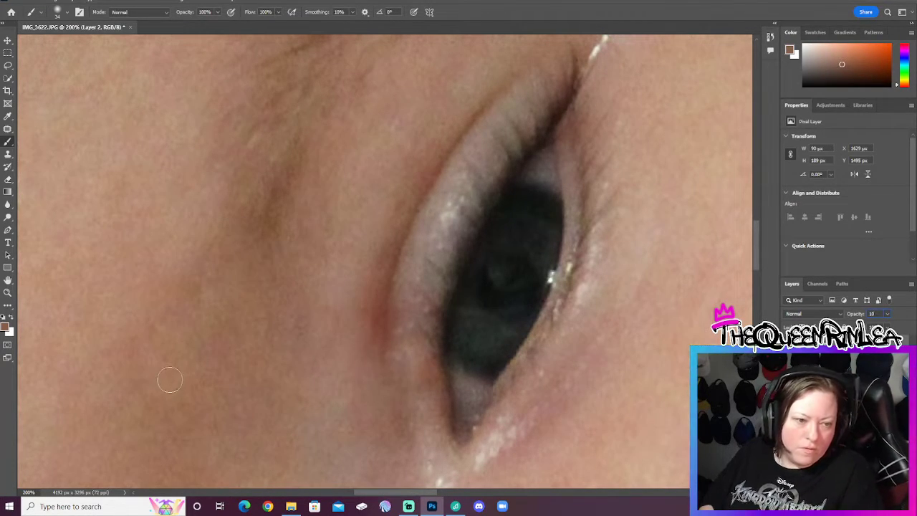
Set the painted crease layer's opacity to 25%, judging the blend against the whole photo.
type("z")
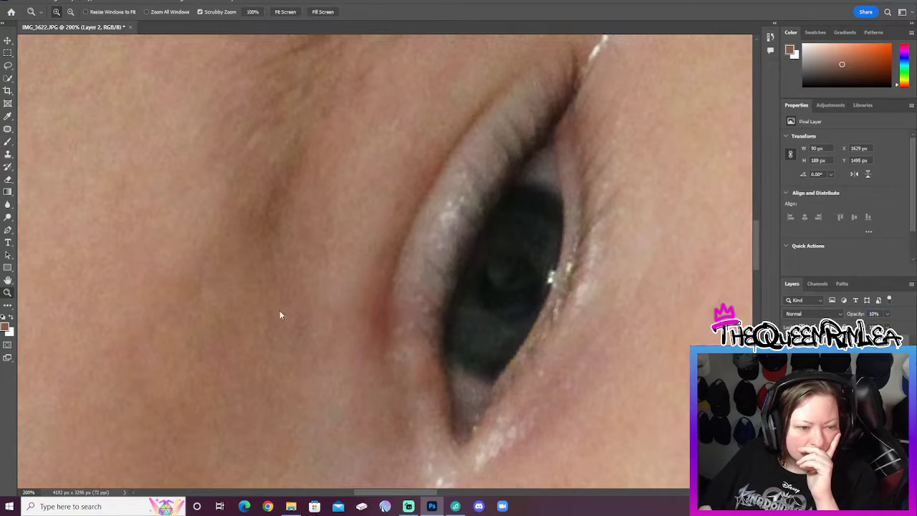
left_click_drag(280, 311, 276, 315)
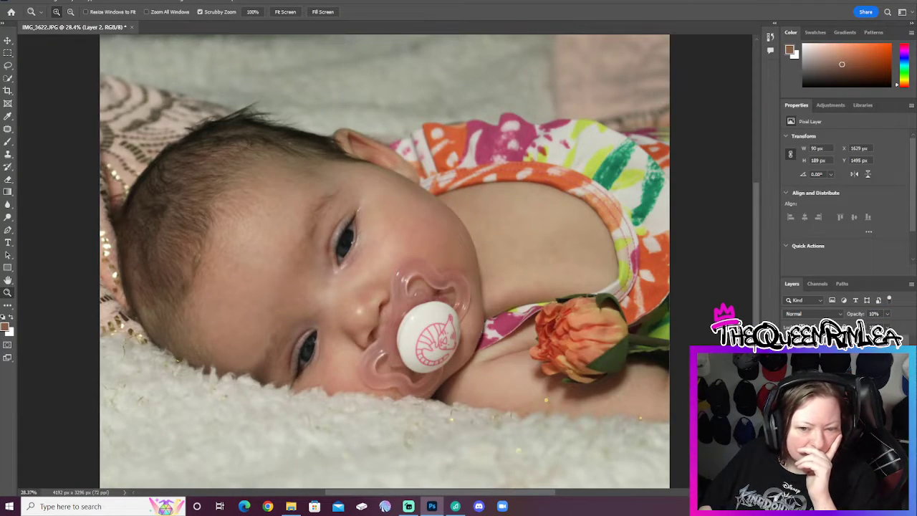
left_click(875, 313)
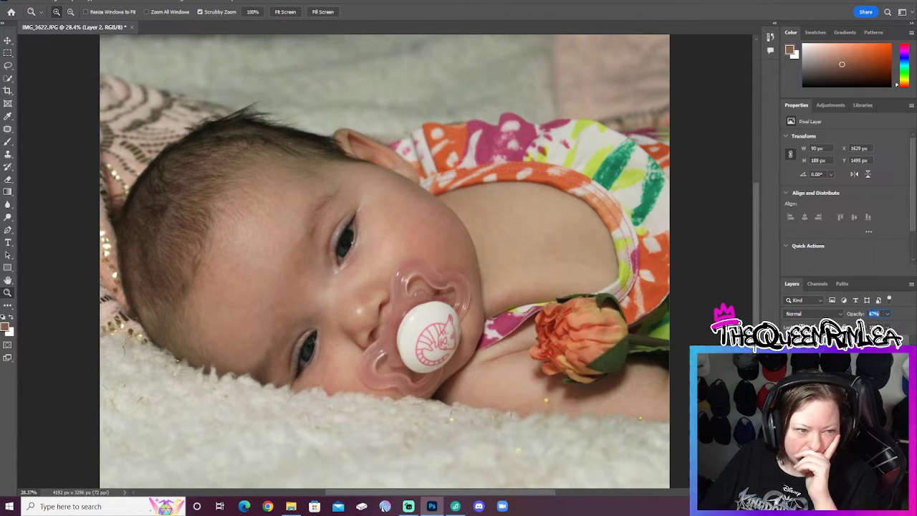
type("61")
key("Return")
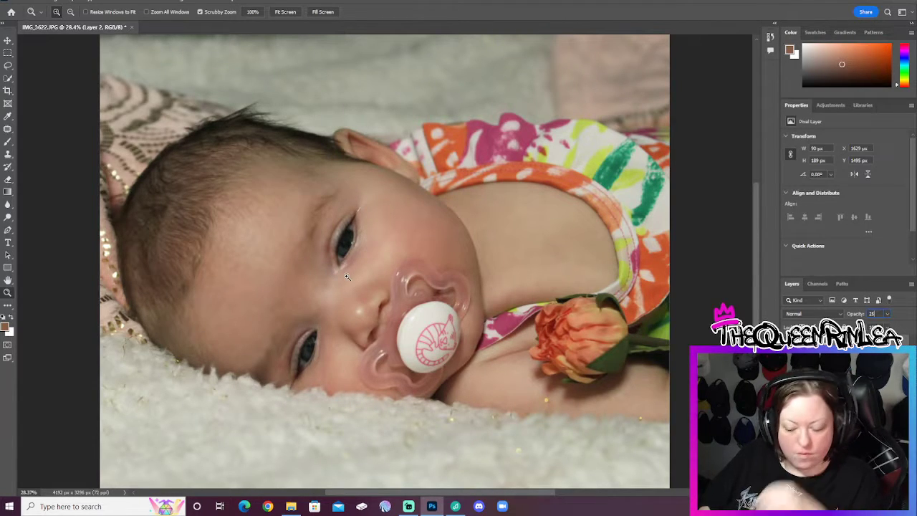
left_click_drag(331, 267, 326, 248)
left_click(326, 249)
left_click(326, 248)
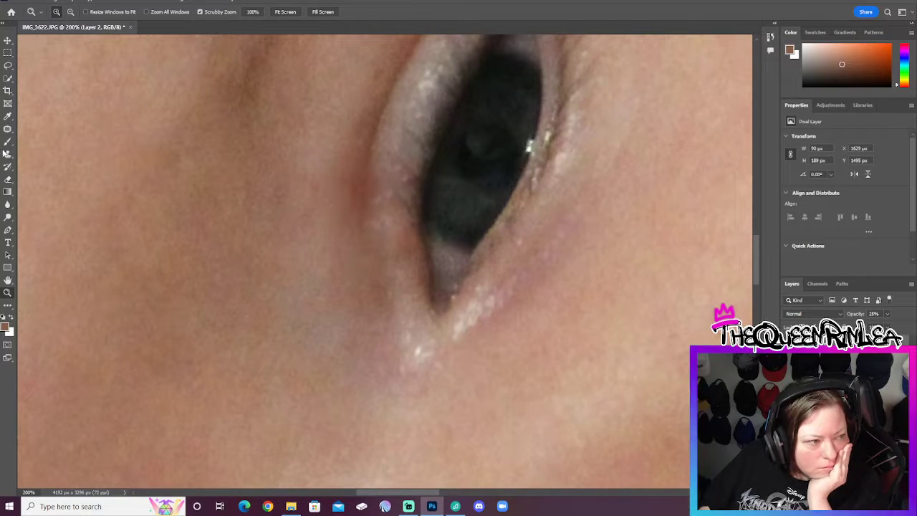
Set the eraser size to 45 px and lightly erase the paint overlapping the eyelid beside the inner crease.
left_click(7, 179)
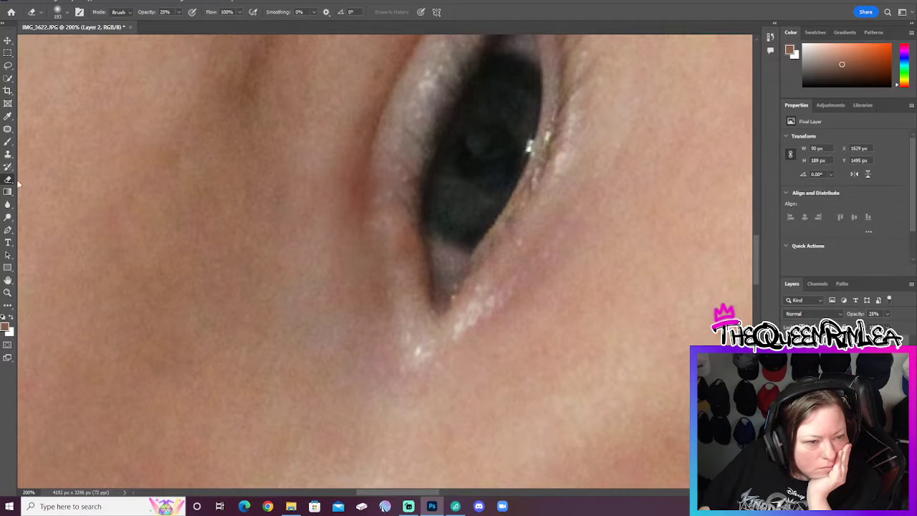
left_click(58, 15)
left_click(395, 229)
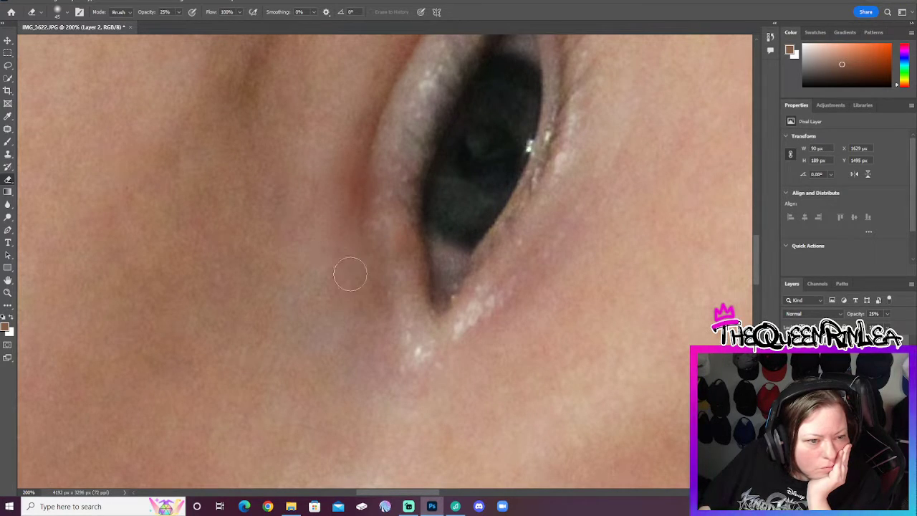
Brush more brown tone along the eyelid crease towards the outer corner, extending the painted area to about 149 × 345 px.
left_click(7, 141)
left_click(6, 141)
mouse_move(368, 253)
left_mouse_down()
mouse_move(352, 219)
mouse_move(383, 109)
mouse_move(356, 229)
mouse_move(369, 155)
mouse_move(352, 189)
mouse_move(369, 217)
left_mouse_up()
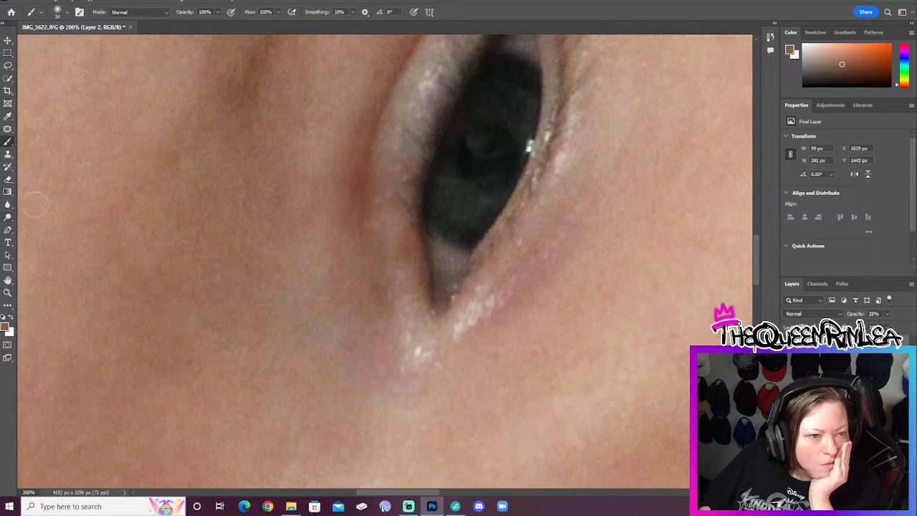
scroll(264, 211, "up", 3)
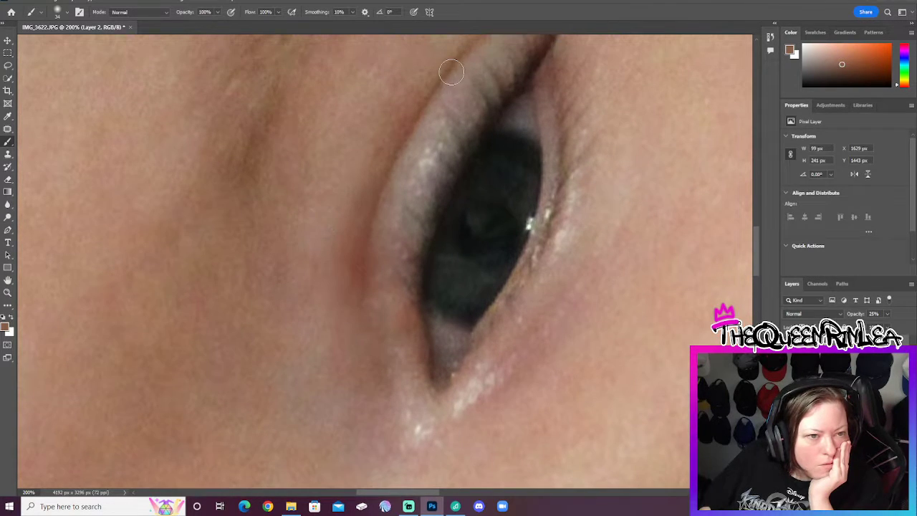
mouse_move(390, 150)
left_mouse_down()
mouse_move(418, 98)
mouse_move(399, 124)
mouse_move(384, 183)
left_mouse_up()
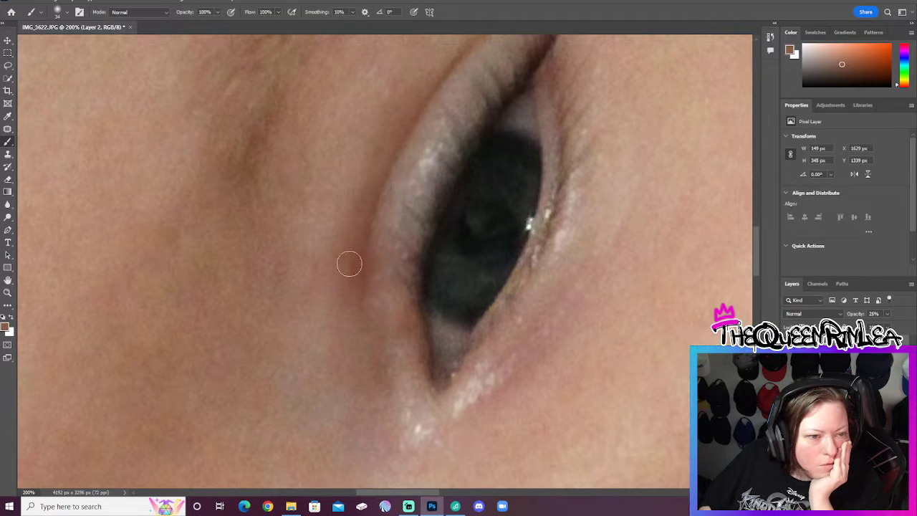
Erase excess paint along the upper lid and beside the inner corner with the 45 px eraser at 25% opacity.
left_click(8, 179)
mouse_move(536, 106)
left_mouse_down()
mouse_move(486, 114)
mouse_move(455, 103)
mouse_move(435, 127)
left_mouse_up()
mouse_move(393, 234)
left_mouse_down()
mouse_move(385, 262)
mouse_move(394, 303)
left_mouse_up()
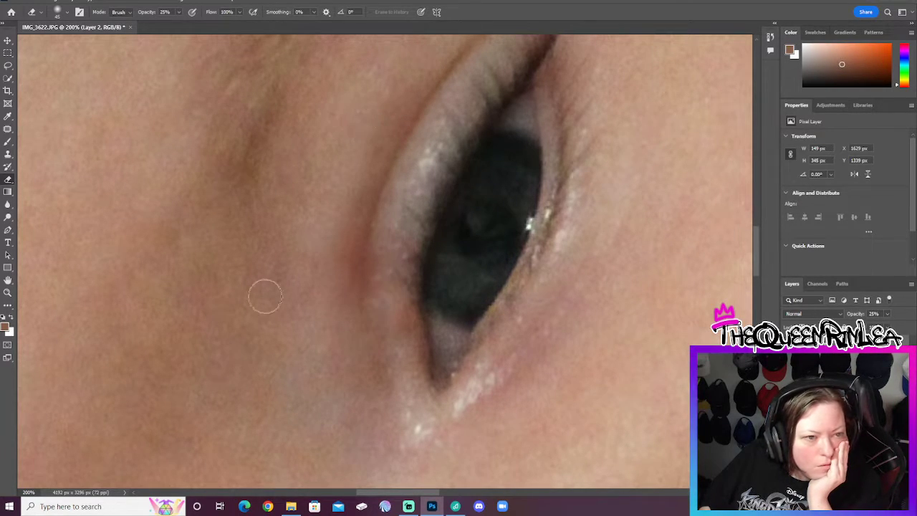
scroll(262, 315, "down", 1)
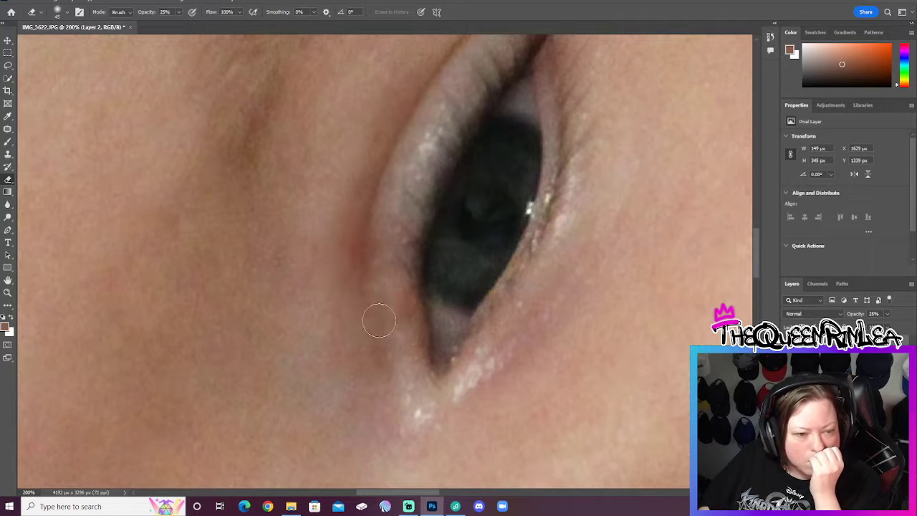
Sample the lighter pinkish skin tone under the eye (#ac8f82) as the brush's foreground colour.
key("b")
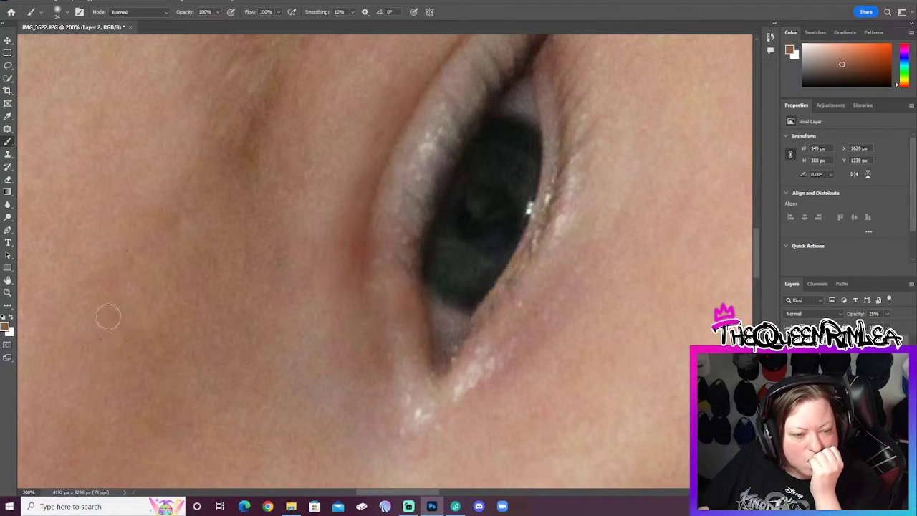
left_click(5, 327)
left_click(538, 299)
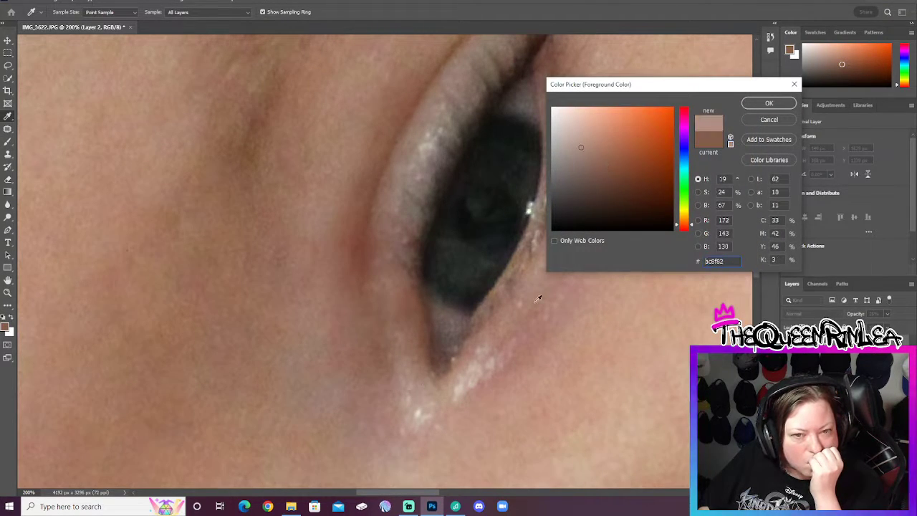
left_click(766, 102)
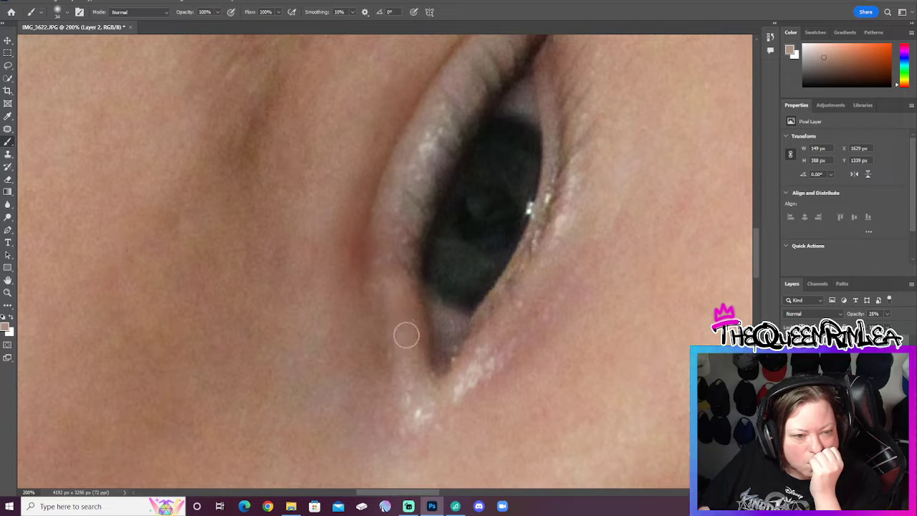
Paint the lighter skin tone over the inner eyelid and along the whole crease, extending the painted area to about 229 × 447 px.
mouse_move(410, 306)
left_mouse_down()
mouse_move(411, 378)
mouse_move(390, 296)
mouse_move(401, 213)
mouse_move(394, 312)
mouse_move(385, 224)
mouse_move(380, 272)
mouse_move(406, 366)
left_mouse_up()
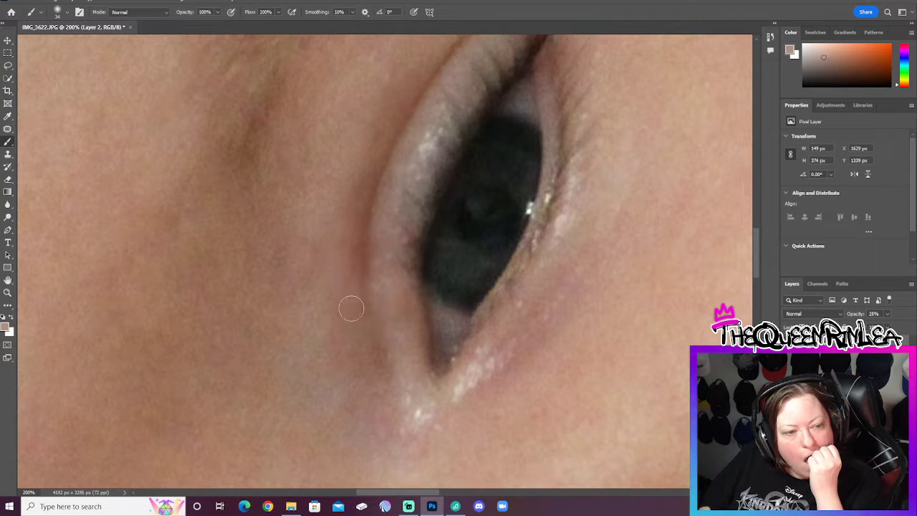
mouse_move(369, 309)
left_mouse_down()
mouse_move(364, 219)
mouse_move(392, 378)
mouse_move(351, 292)
mouse_move(363, 389)
mouse_move(321, 279)
left_mouse_up()
scroll(373, 266, "up", 2)
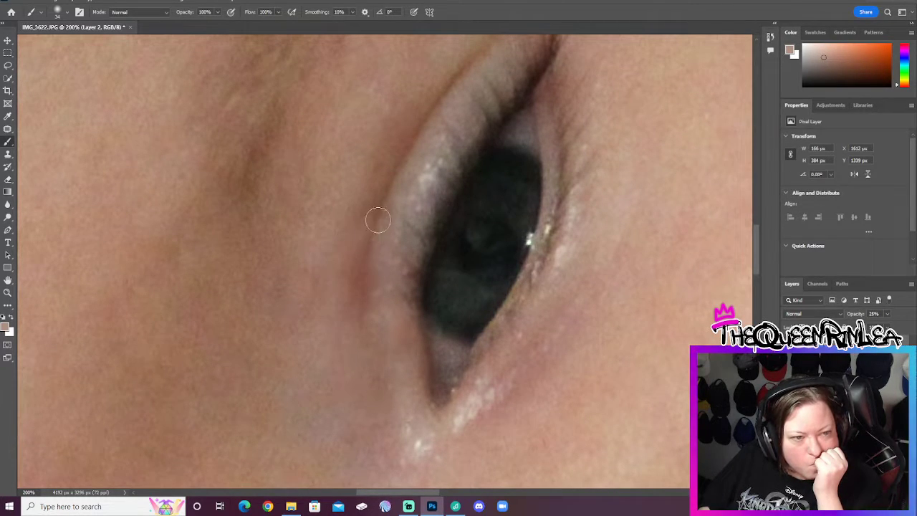
left_click_drag(462, 76, 394, 143)
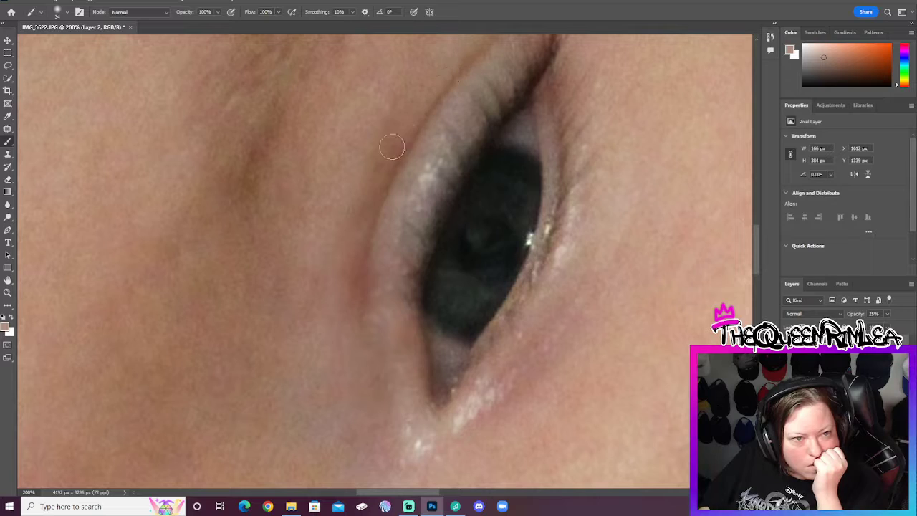
scroll(349, 260, "up", 2)
mouse_move(464, 157)
left_mouse_down()
mouse_move(490, 69)
mouse_move(364, 217)
mouse_move(432, 122)
mouse_move(426, 107)
mouse_move(353, 204)
left_mouse_up()
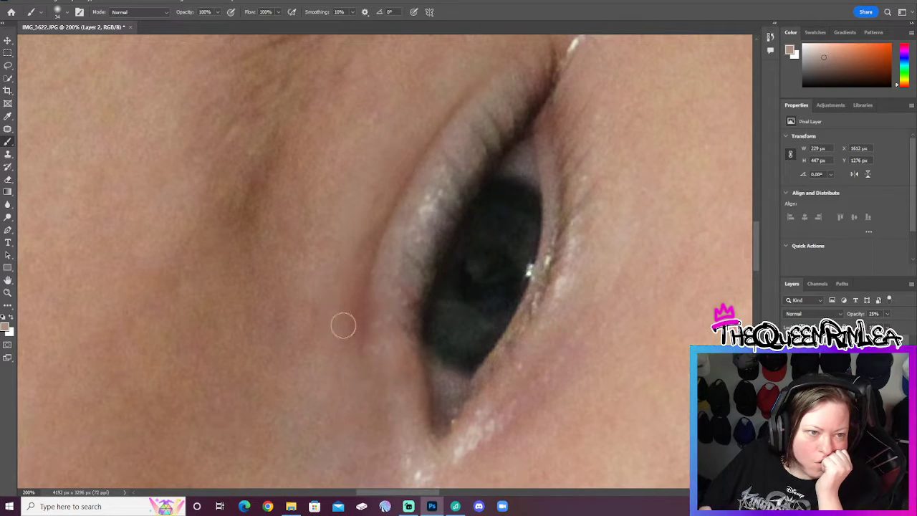
Fit the whole photo on screen and inspect the retouched eyelid at 66.7% zoom.
left_click(8, 292)
right_click(198, 299)
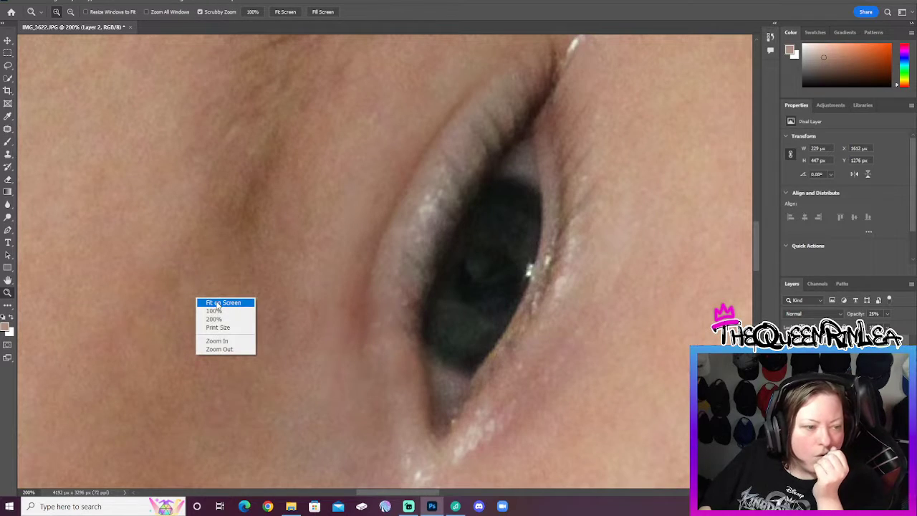
left_click(219, 303)
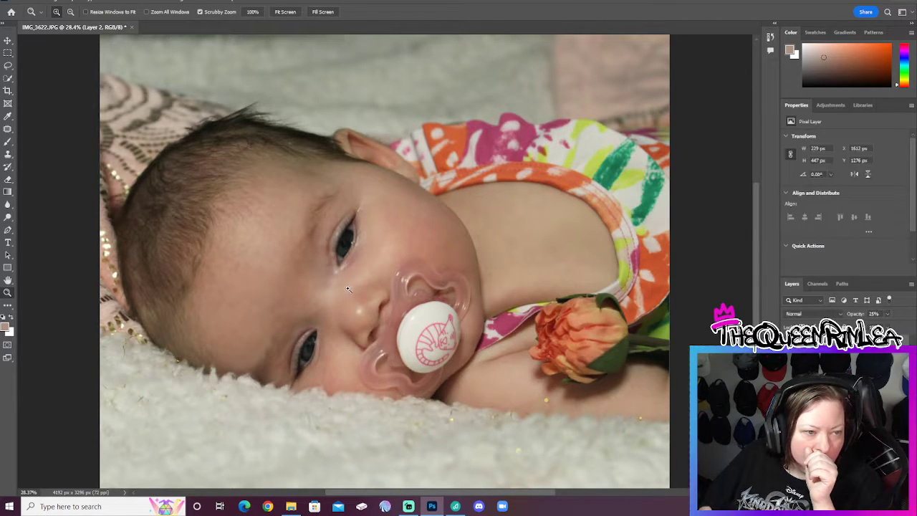
left_click(326, 277)
left_click(280, 262)
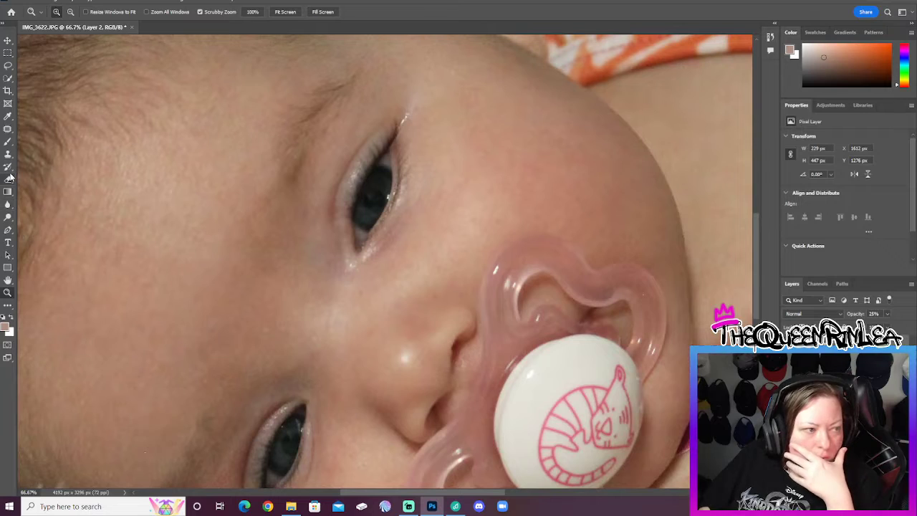
Delete the painted retouching layer over the eyelid crease.
left_click(8, 180)
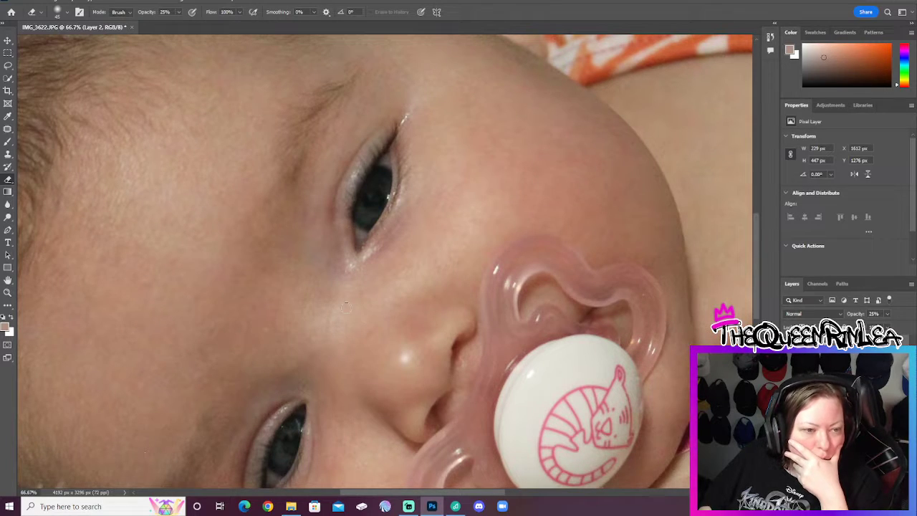
left_click(6, 141)
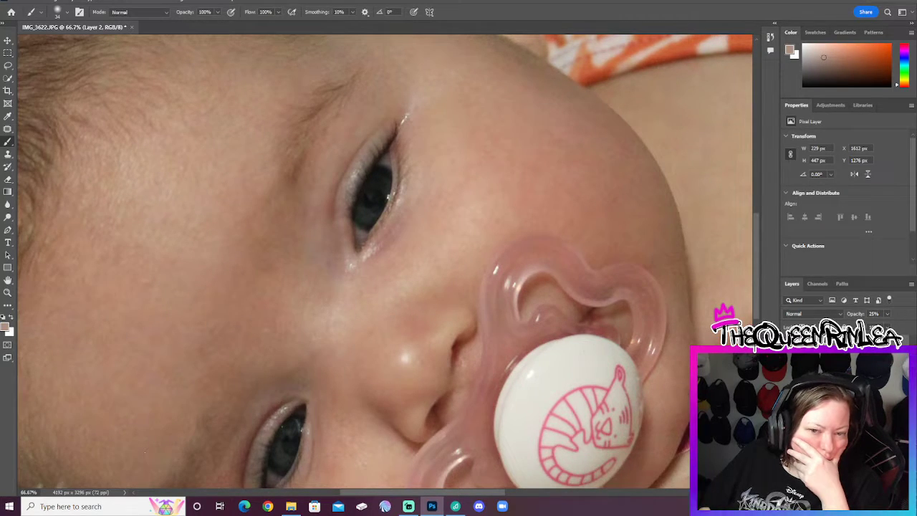
key("alt+bracketleft")
key("Delete")
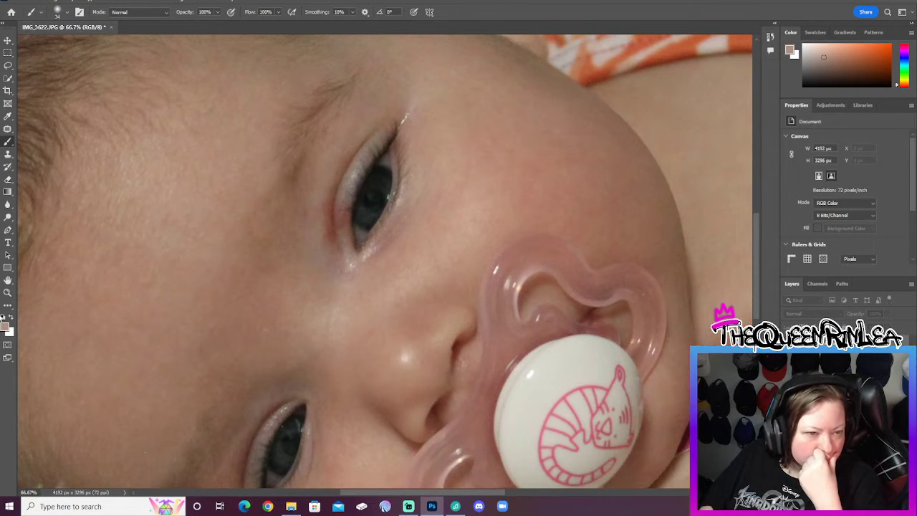
Add a new blank layer with the default settings and choose the Brush tool for the red eyelid crease.
left_click(8, 293)
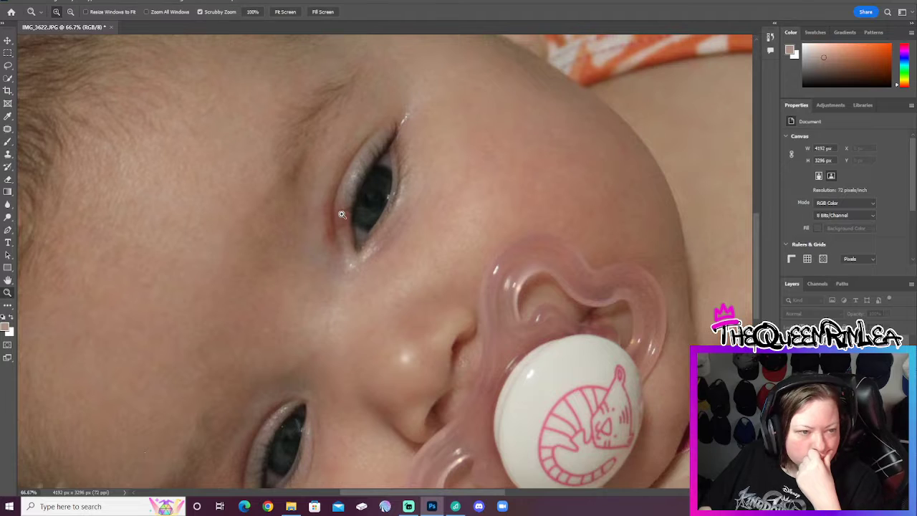
left_click(342, 214)
left_click(311, 226)
scroll(273, 249, "up", 2)
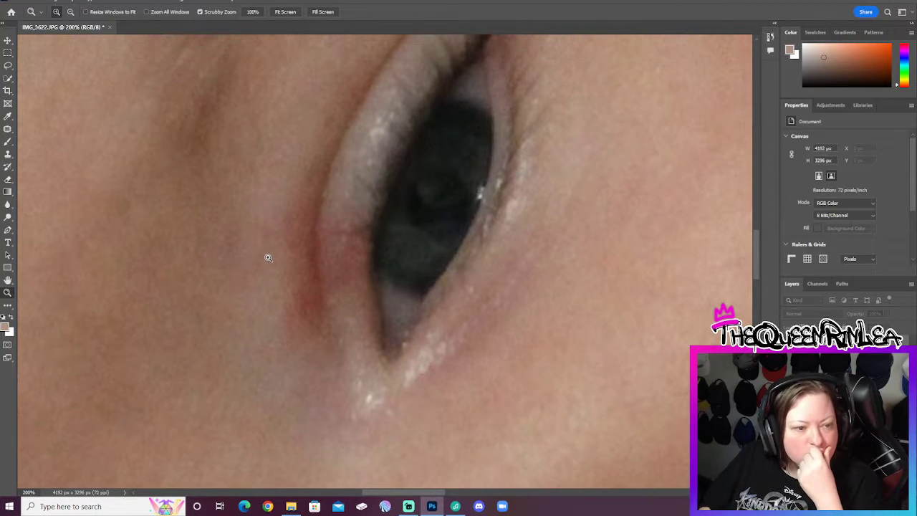
left_click(72, 2)
mouse_move(79, 7)
left_click(207, 8)
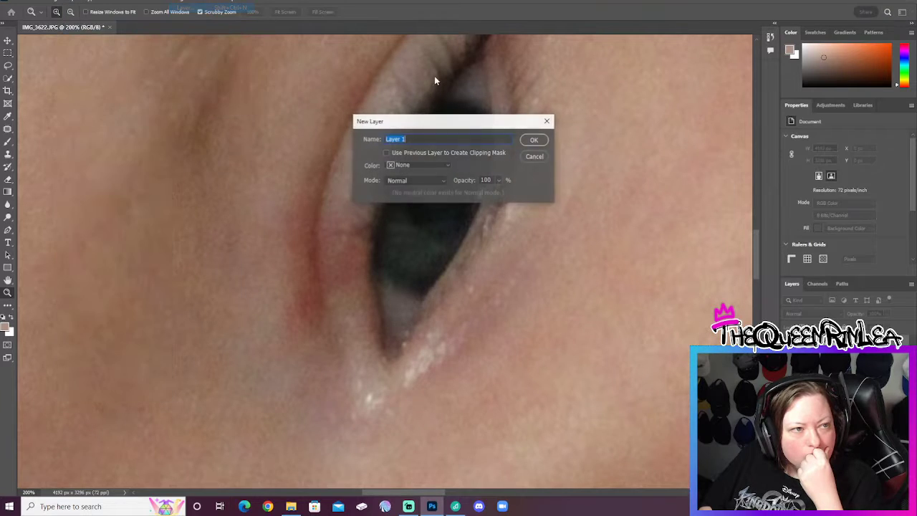
key("Return")
left_click(8, 141)
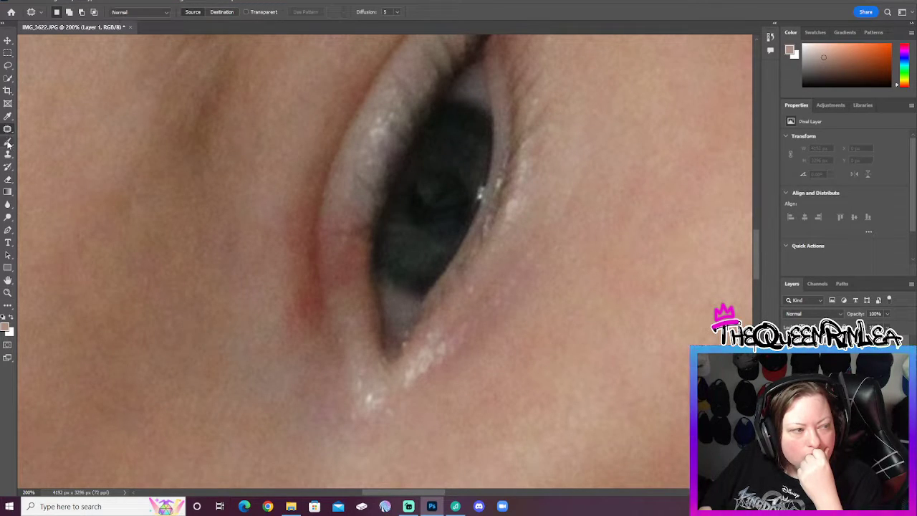
Undo the trial strokes, set the brush size to 58 px and cover the red inner crease with a patch about 145 × 220 px.
mouse_move(281, 195)
left_mouse_down()
mouse_move(282, 266)
mouse_move(279, 201)
left_mouse_up()
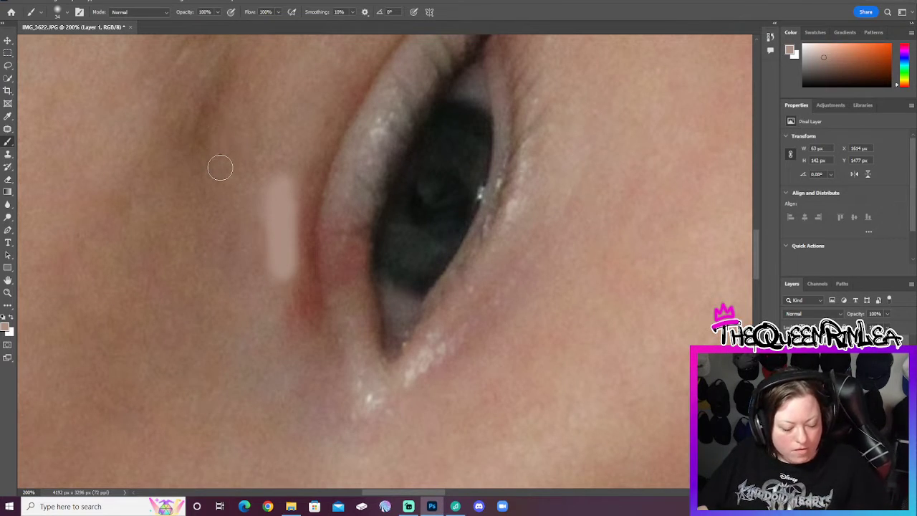
key("ctrl+z")
left_click(57, 12)
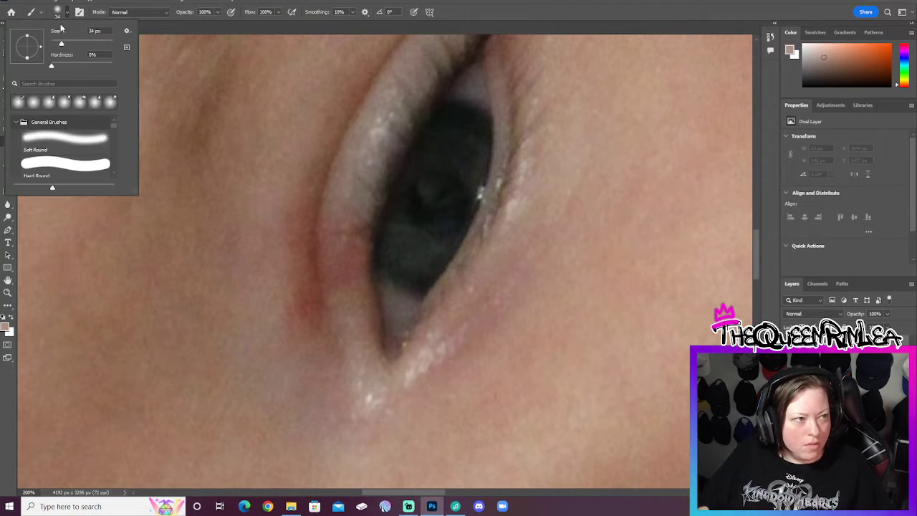
mouse_move(308, 225)
left_mouse_down()
mouse_move(313, 324)
mouse_move(332, 213)
mouse_move(331, 303)
mouse_move(367, 225)
mouse_move(352, 325)
mouse_move(306, 315)
mouse_move(302, 247)
mouse_move(324, 210)
left_mouse_up()
key("ctrl+z")
scroll(323, 210, "up", 1)
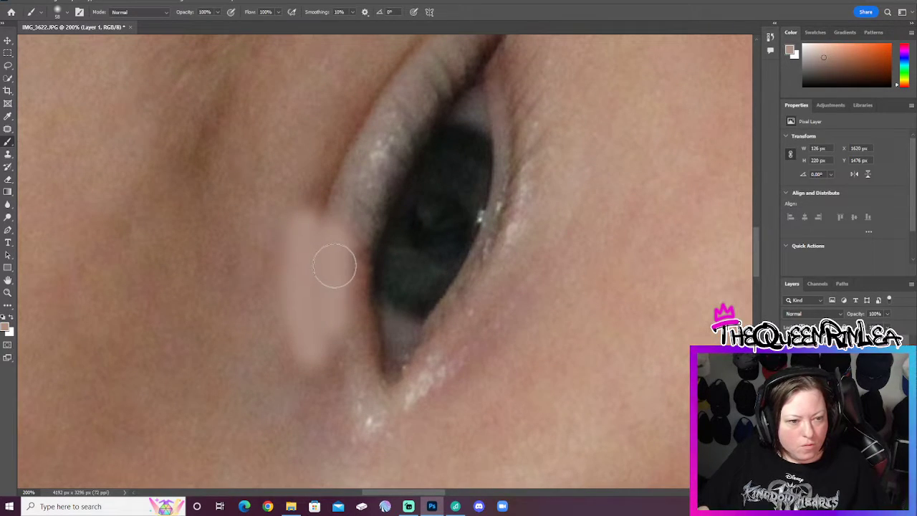
left_click_drag(338, 262, 352, 349)
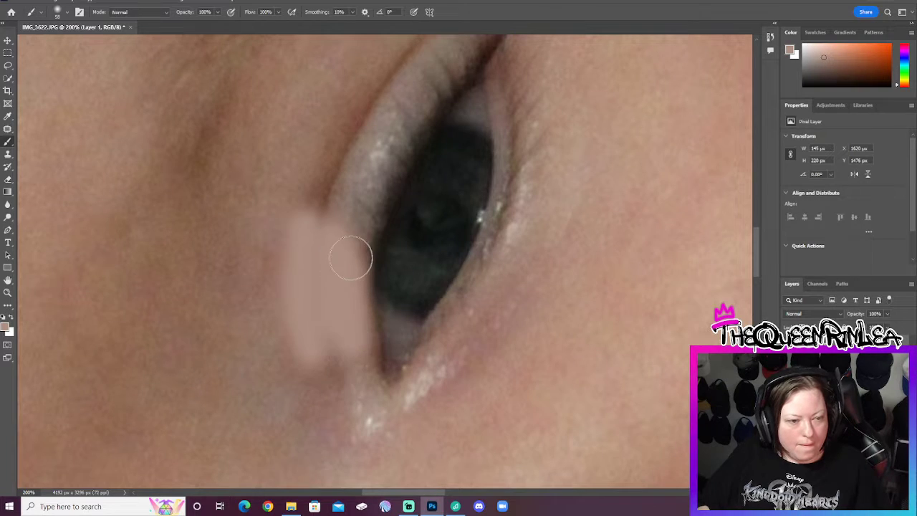
Extend the paint up along the eyelid crease to about 186 × 386 px and lower the layer's opacity to blend it.
scroll(351, 259, "up", 2)
left_click_drag(324, 215, 300, 308)
mouse_move(391, 128)
left_mouse_down()
mouse_move(352, 182)
mouse_move(341, 258)
left_mouse_up()
left_click(875, 314)
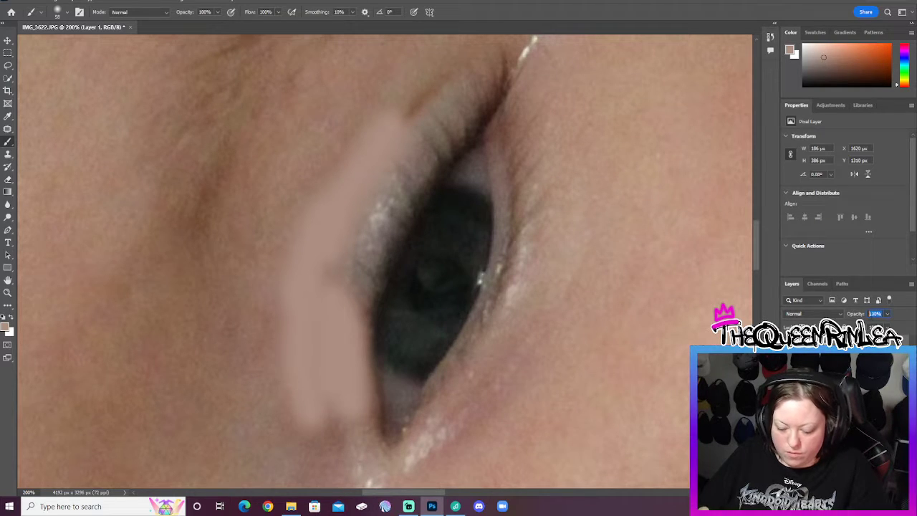
type("12")
key("Return")
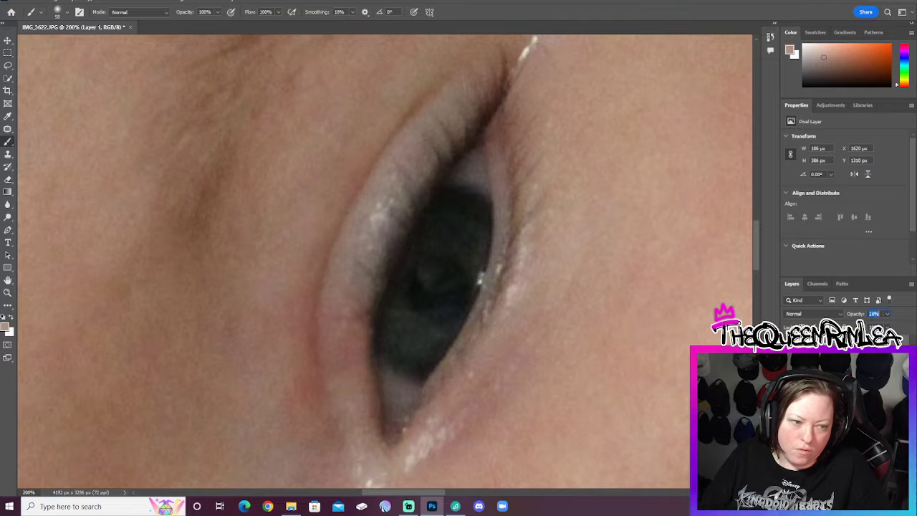
Set the retouching layer's opacity to 32% and judge the blend on the whole photo.
type("30")
key("Return")
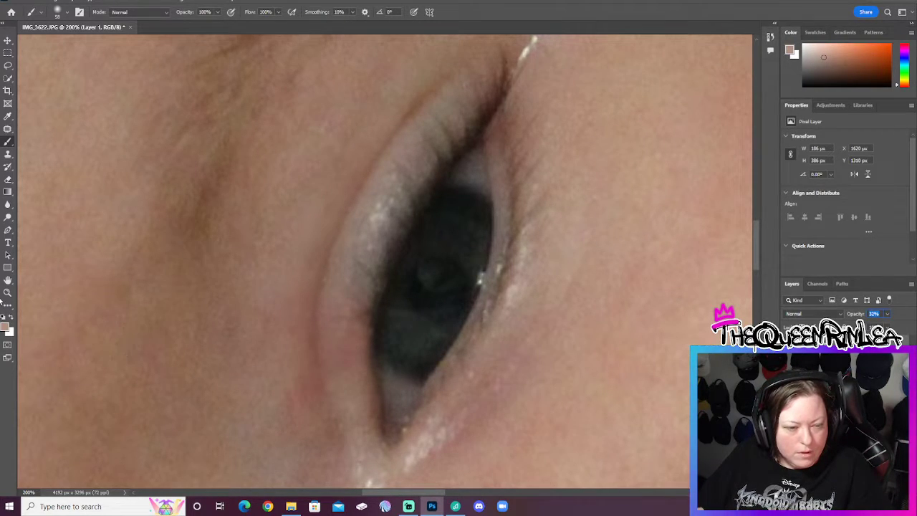
left_click(7, 292)
right_click(168, 303)
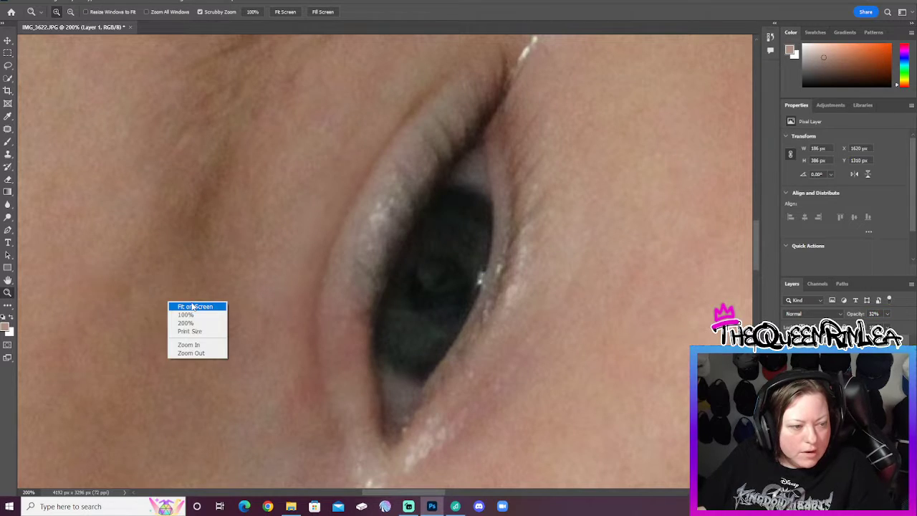
left_click(193, 307)
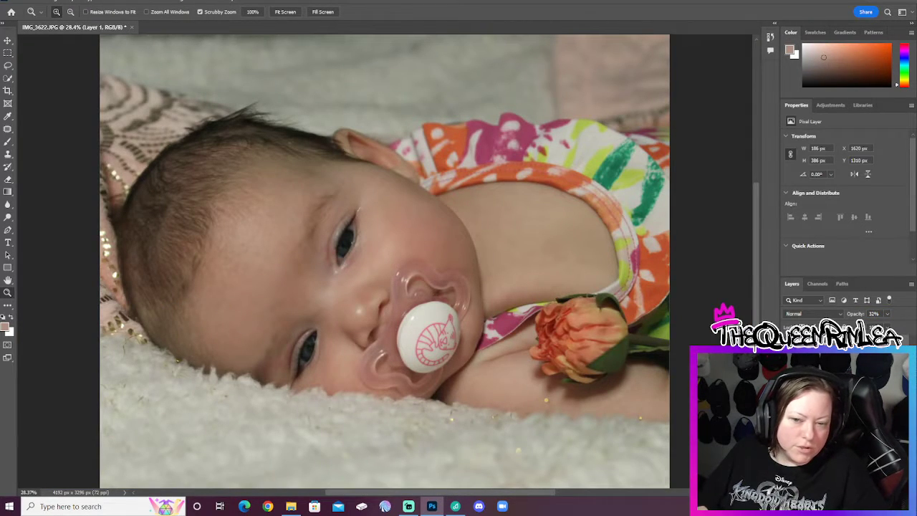
Delete the low-opacity retouching layer and inspect the redness around the upper eye's inner corner up close.
left_click(839, 444)
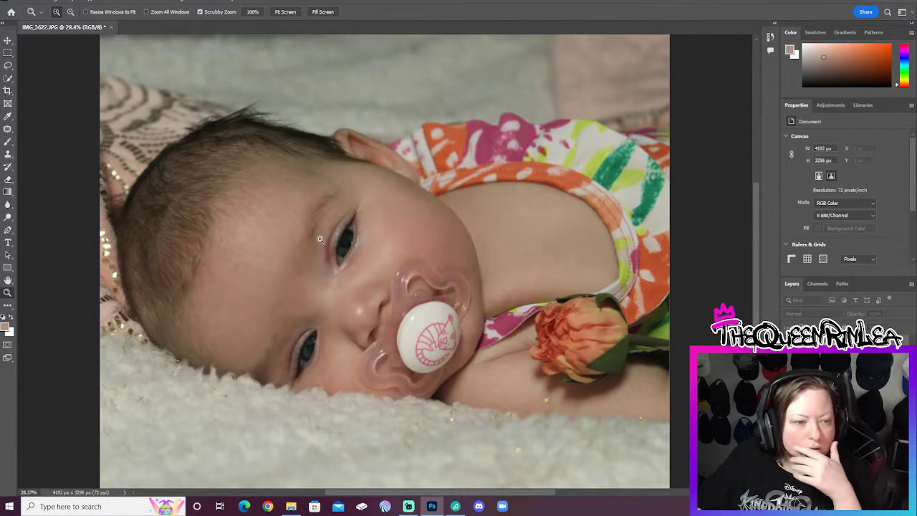
left_click_drag(295, 274, 328, 224)
left_click(304, 290)
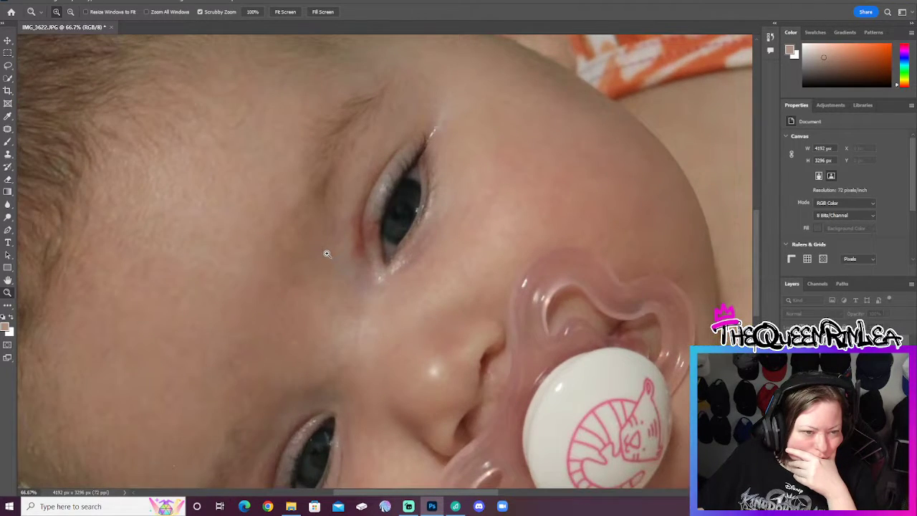
scroll(38, 220, "down", 3)
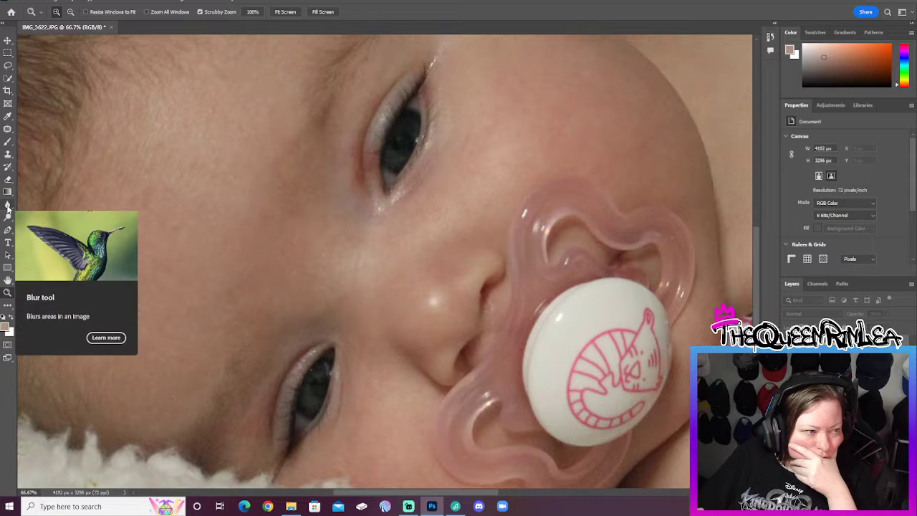
left_click(8, 217)
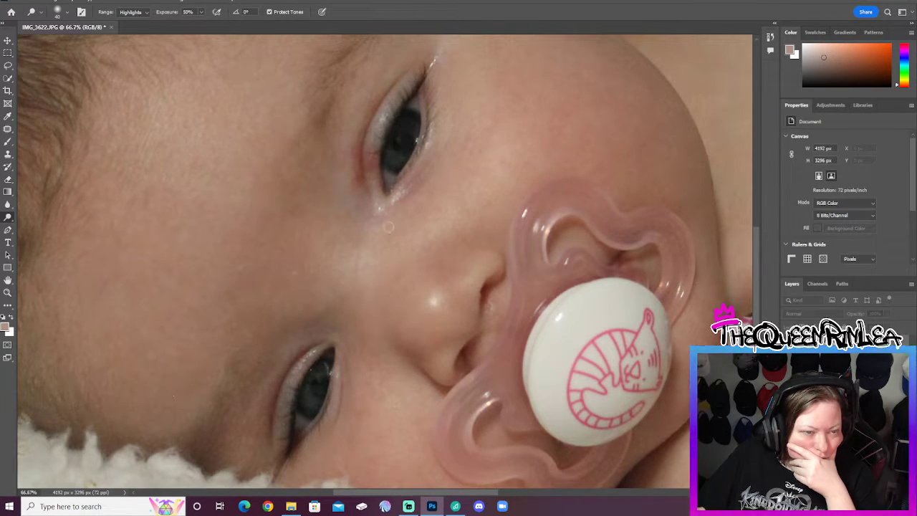
scroll(294, 316, "up", 3)
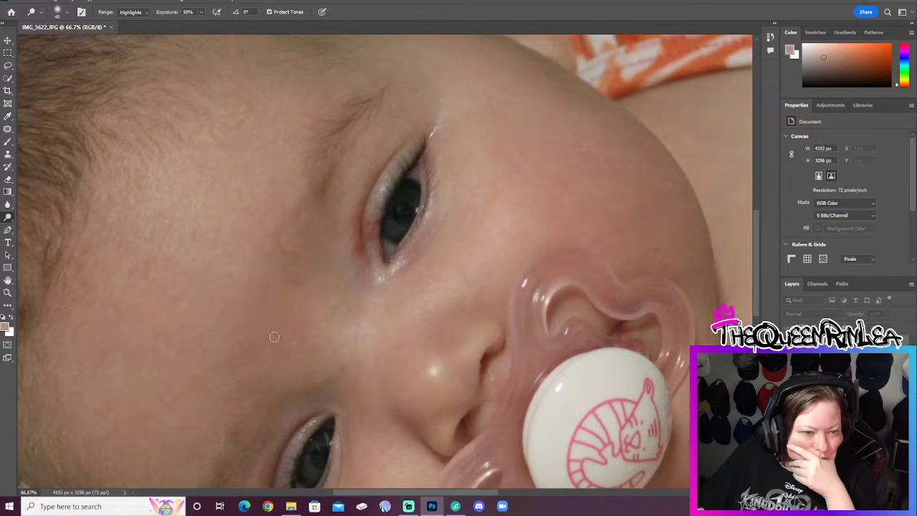
left_click(8, 292)
left_click(361, 222)
scroll(301, 287, "up", 2)
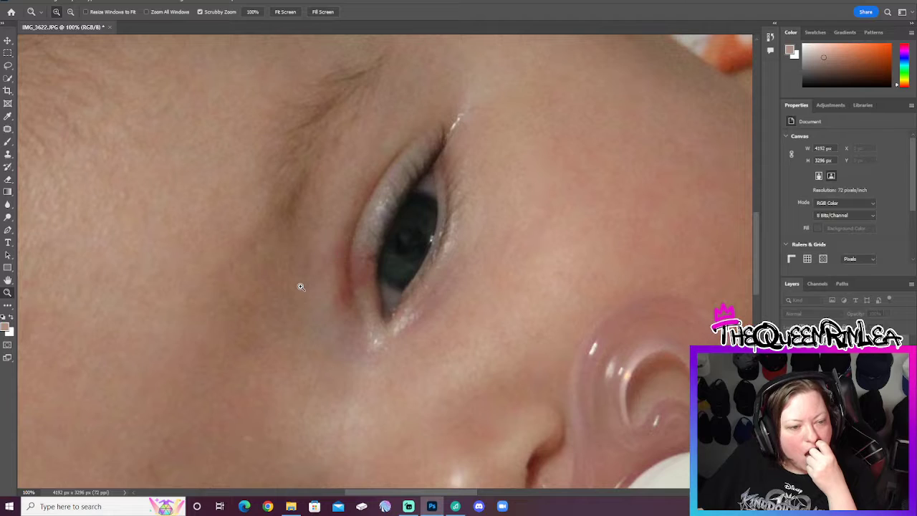
left_click(301, 286)
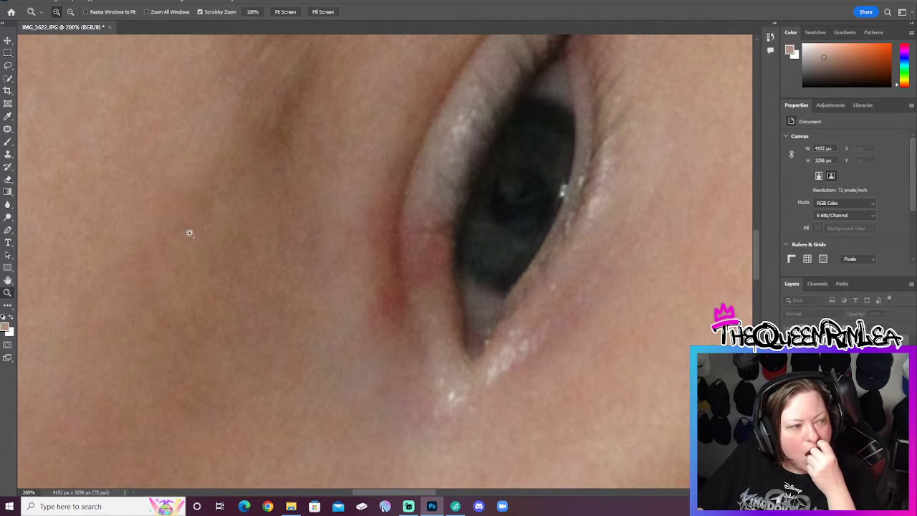
Sample the grey-brown eyelid tone just above the red area as foreground color 887065.
left_click(5, 328)
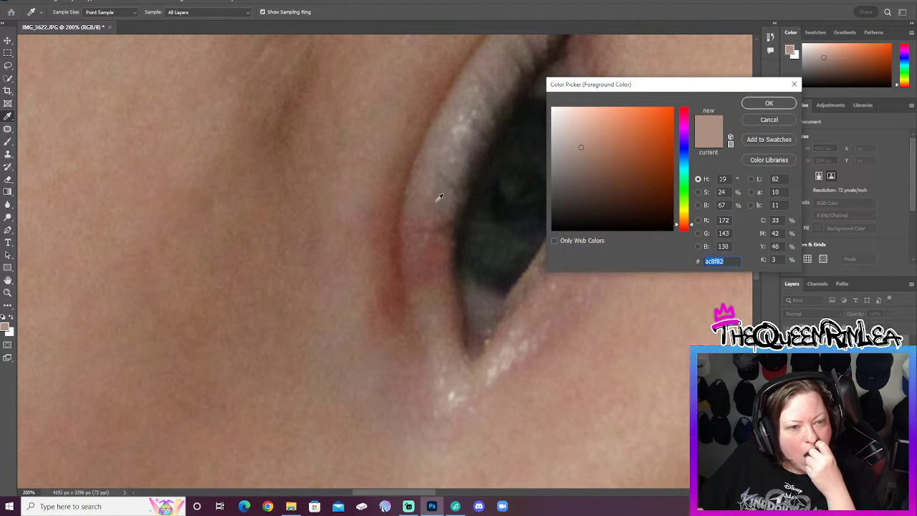
left_click(448, 191)
left_click(449, 183)
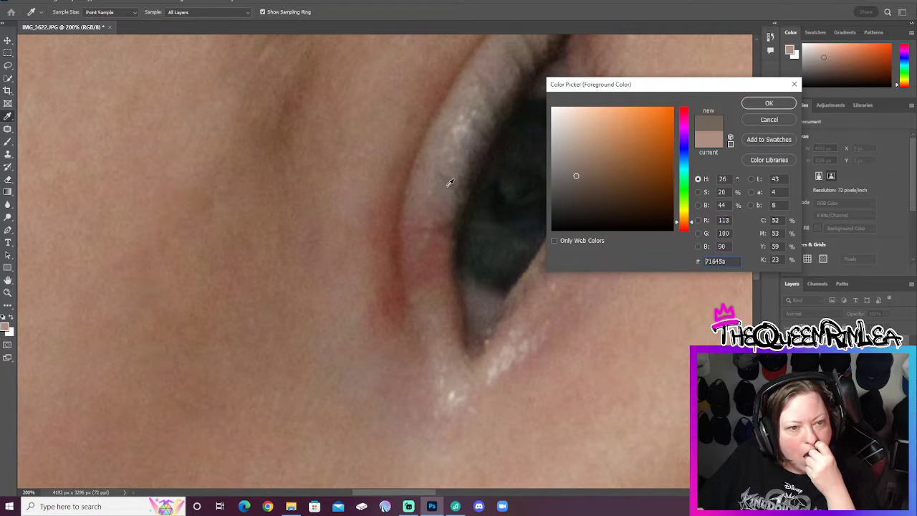
left_click(453, 186)
left_click(433, 181)
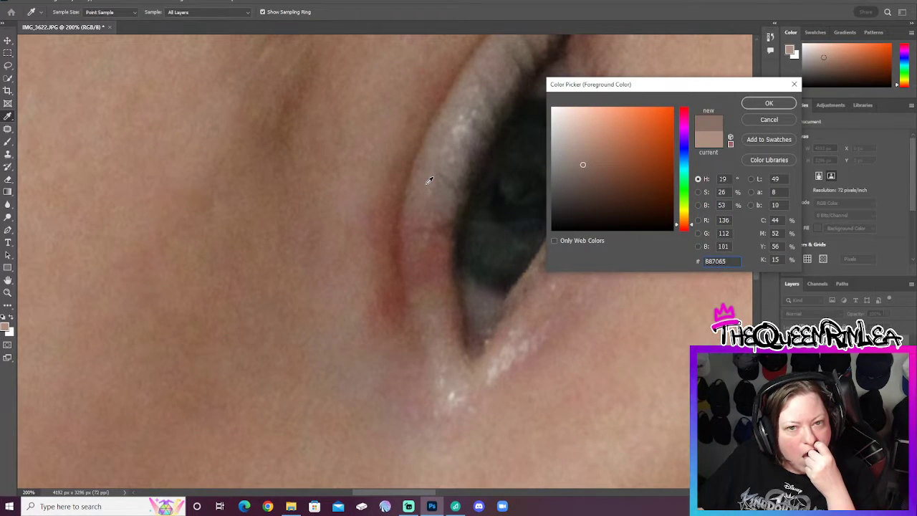
left_click(756, 103)
Try to patch the narrow red strip beside the lash line with eyelid skin from above, then undo and deselect.
key("z")
key("b")
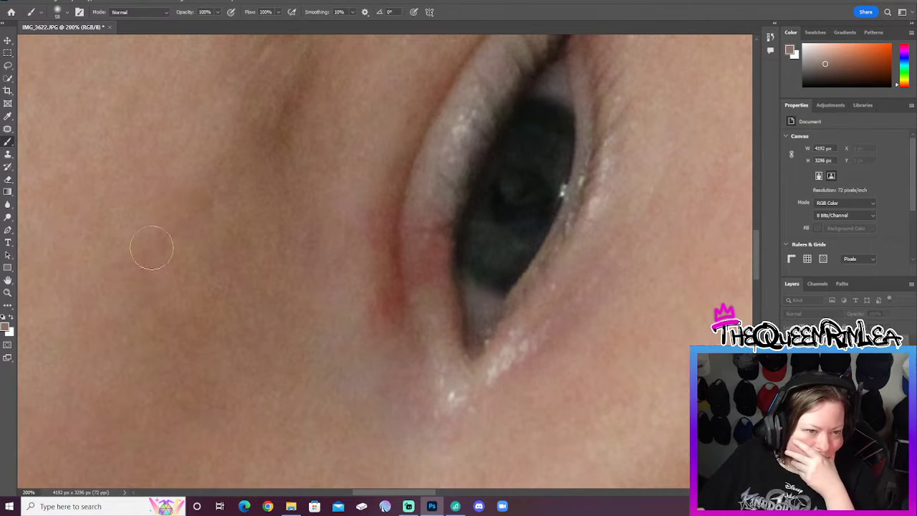
key("j")
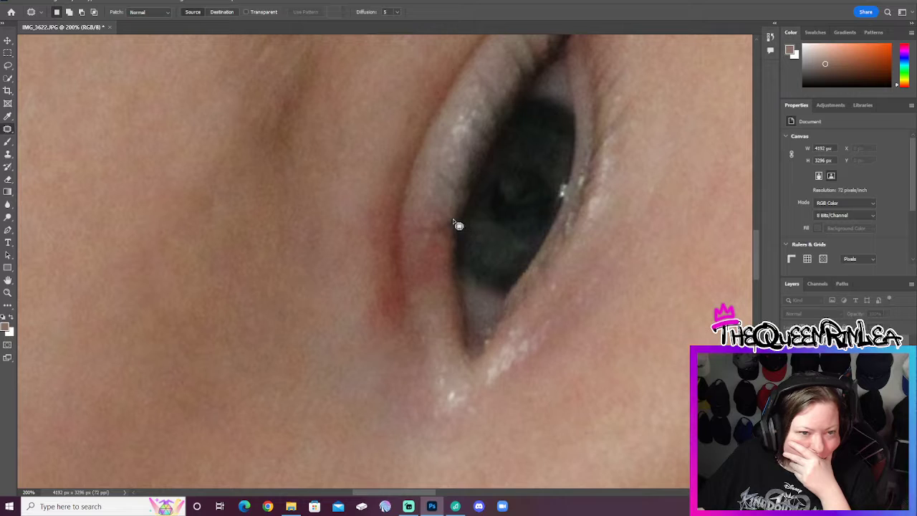
mouse_move(438, 286)
left_mouse_down()
mouse_move(434, 243)
mouse_move(449, 211)
left_mouse_up()
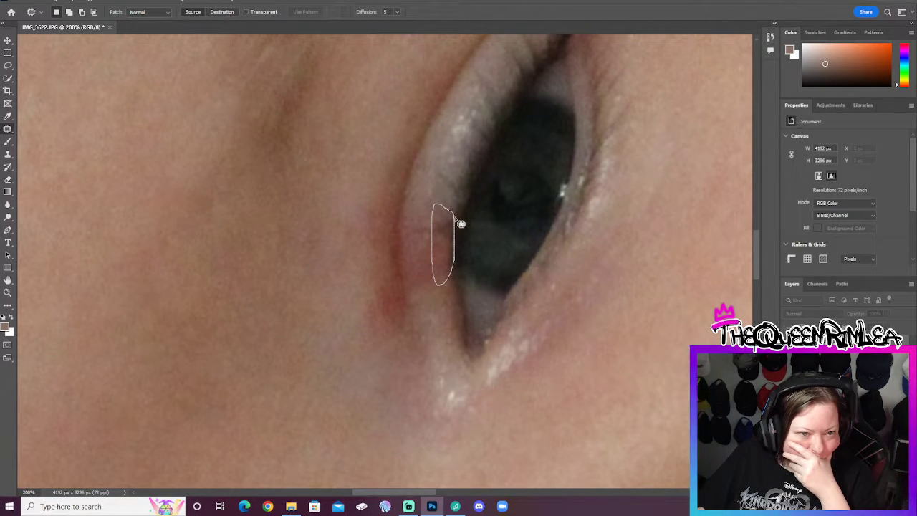
left_click_drag(454, 246, 460, 174)
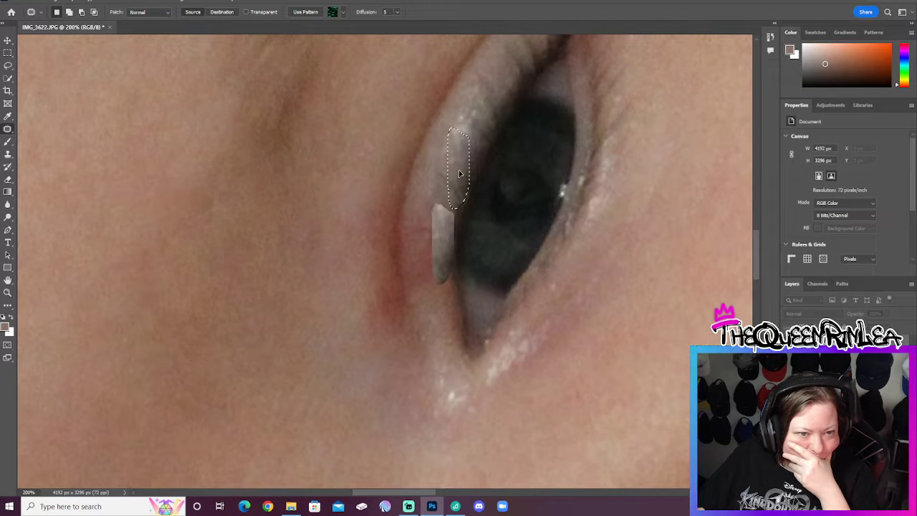
key("ctrl+z")
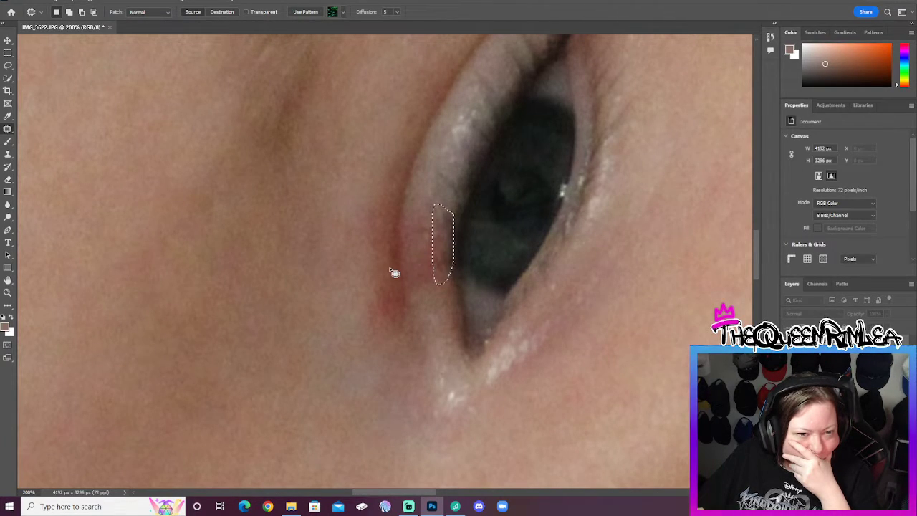
key("ctrl+d")
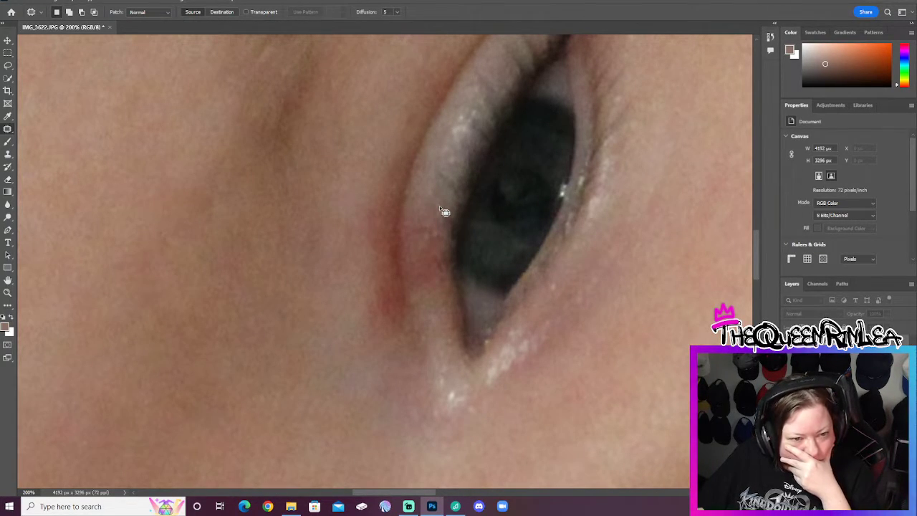
Patch the red area in the middle of the inner eyelid with skin from just below it and clear the selection.
mouse_move(439, 215)
left_mouse_down()
mouse_move(445, 284)
mouse_move(437, 304)
mouse_move(426, 303)
mouse_move(413, 284)
mouse_move(409, 230)
mouse_move(419, 200)
mouse_move(437, 213)
left_mouse_up()
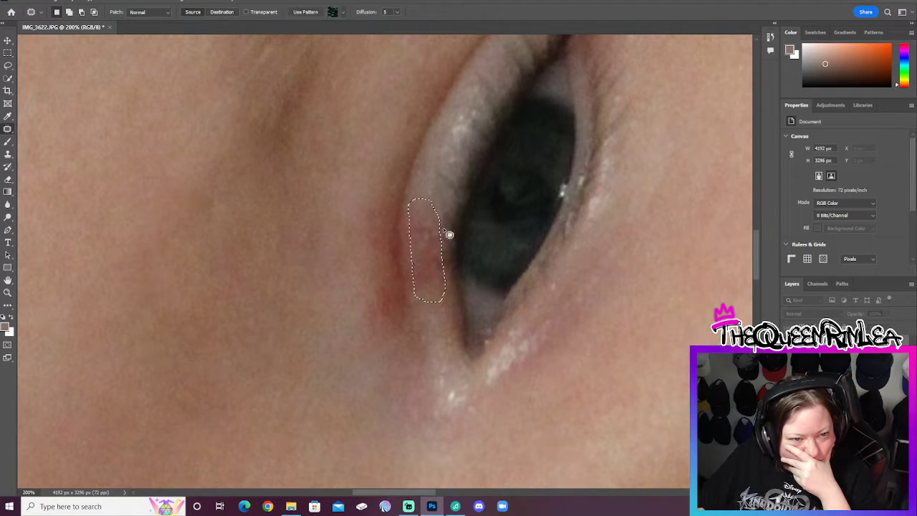
left_click_drag(429, 276, 438, 346)
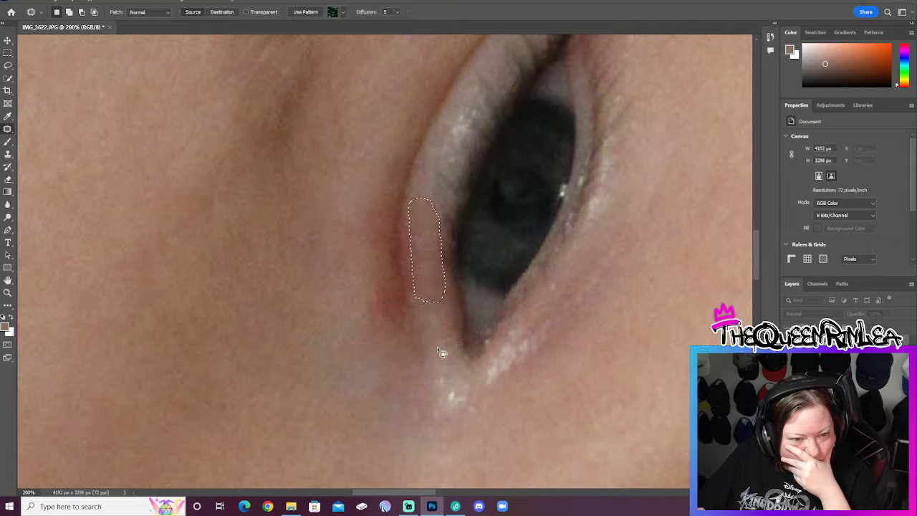
right_click(454, 195)
key("Escape")
right_click(478, 202)
left_click(487, 202)
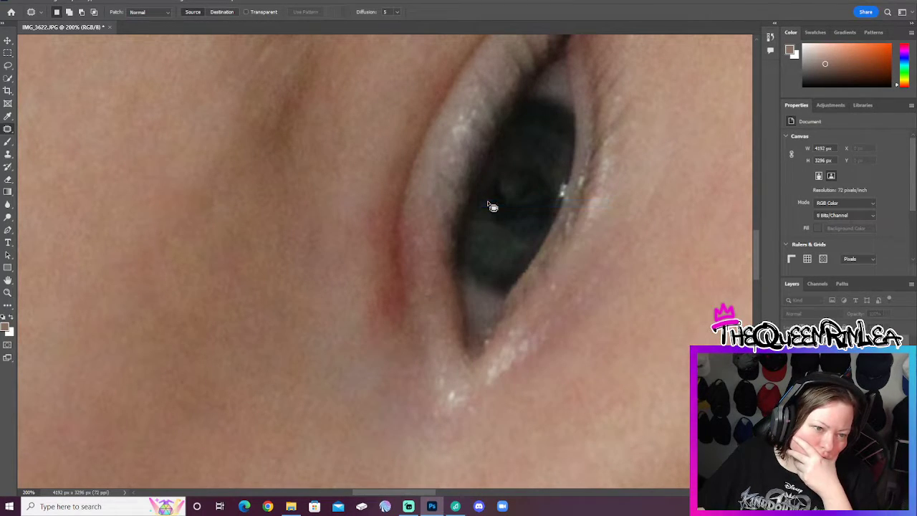
Duplicate the photo layer and brush the sampled grey-brown tone over the remaining redness on the inner eyelid.
left_click(7, 143)
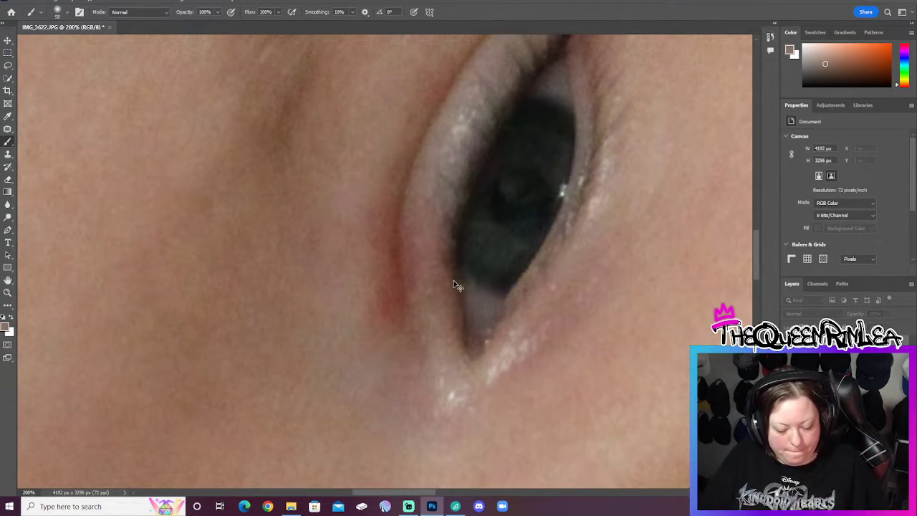
key("ctrl+j")
mouse_move(467, 238)
left_mouse_down()
mouse_move(426, 224)
mouse_move(424, 291)
mouse_move(420, 231)
mouse_move(436, 200)
mouse_move(412, 258)
mouse_move(446, 318)
mouse_move(438, 279)
left_mouse_up()
Soften the edges and center of the painted eyelid patch with the Eraser at 25% opacity.
left_click(8, 179)
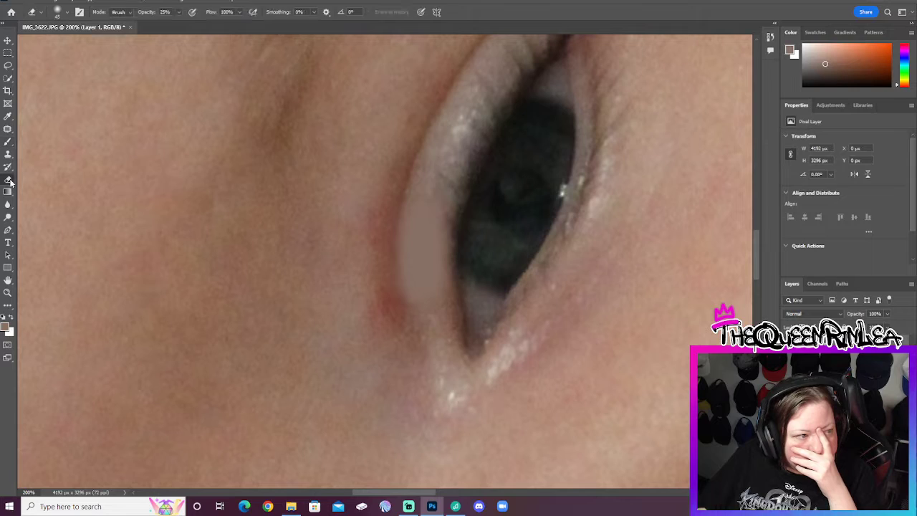
mouse_move(451, 153)
left_mouse_down()
mouse_move(432, 227)
mouse_move(448, 326)
mouse_move(432, 190)
mouse_move(417, 303)
mouse_move(415, 222)
mouse_move(423, 330)
mouse_move(405, 183)
mouse_move(415, 340)
mouse_move(423, 193)
mouse_move(435, 172)
mouse_move(439, 281)
mouse_move(461, 221)
mouse_move(462, 307)
mouse_move(458, 228)
mouse_move(454, 292)
mouse_move(472, 316)
mouse_move(458, 248)
mouse_move(463, 200)
mouse_move(458, 243)
mouse_move(476, 396)
left_mouse_up()
mouse_move(390, 259)
left_mouse_down()
mouse_move(382, 318)
mouse_move(371, 169)
mouse_move(369, 270)
left_mouse_up()
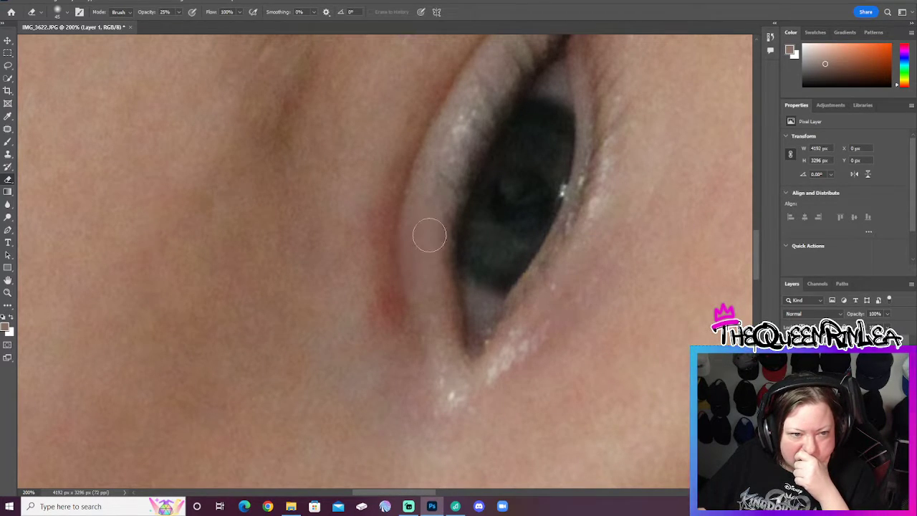
mouse_move(424, 235)
left_mouse_down()
mouse_move(428, 331)
mouse_move(430, 293)
left_mouse_up()
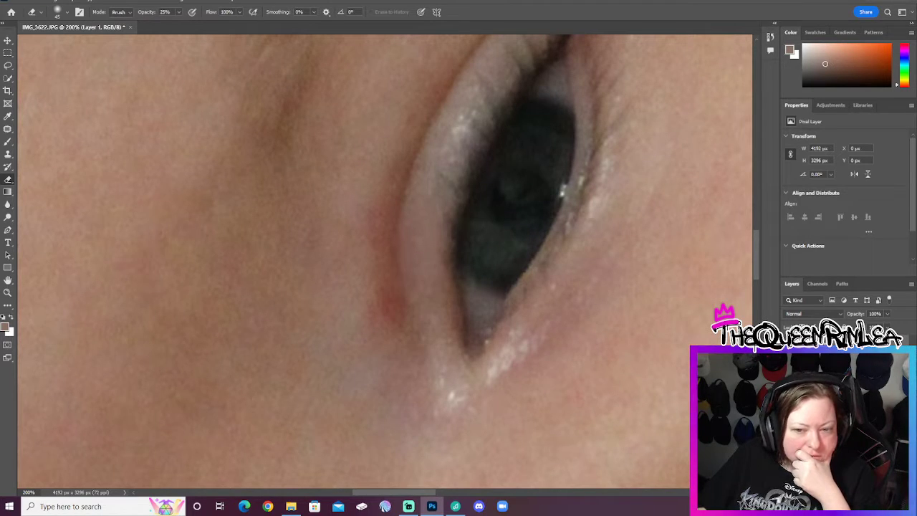
Sample a brown skin tone 8c6a58 above the red crease and brush it over the redness outside the eyelid fold.
scroll(636, 351, "up", 2)
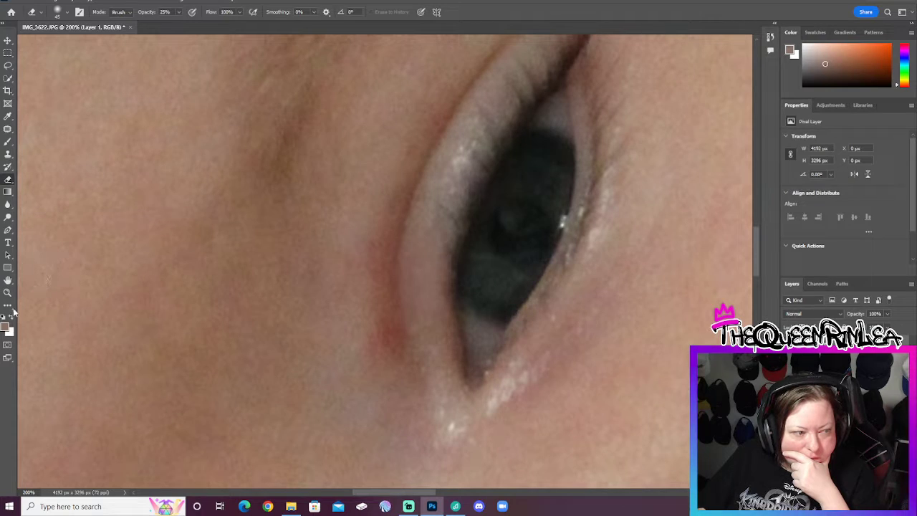
left_click(6, 328)
left_click(375, 224)
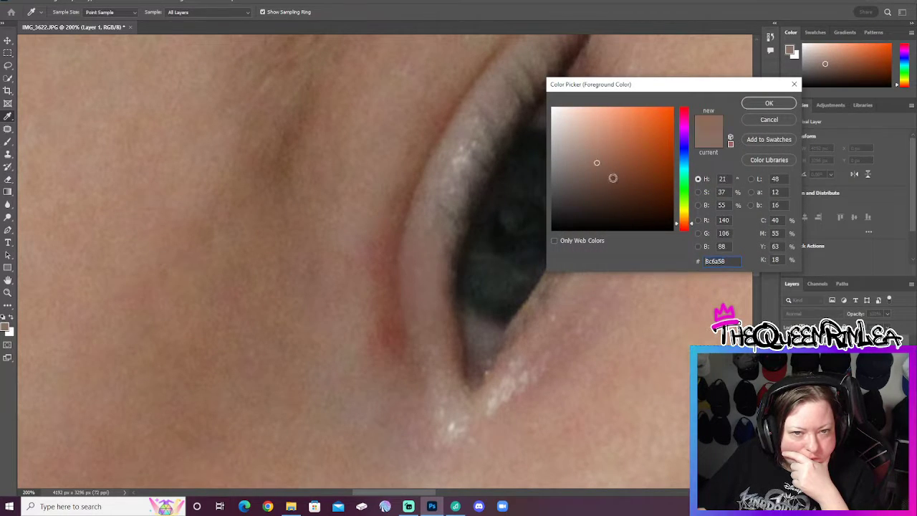
left_click(769, 104)
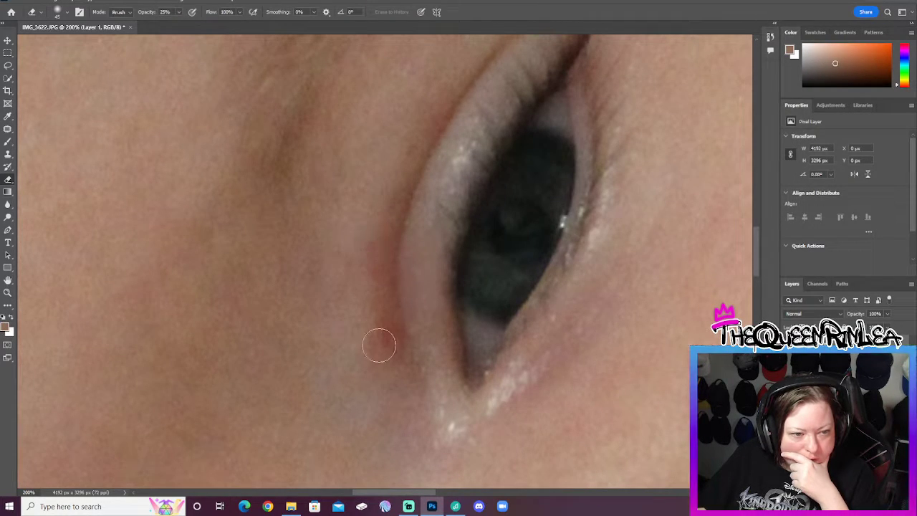
left_click(8, 142)
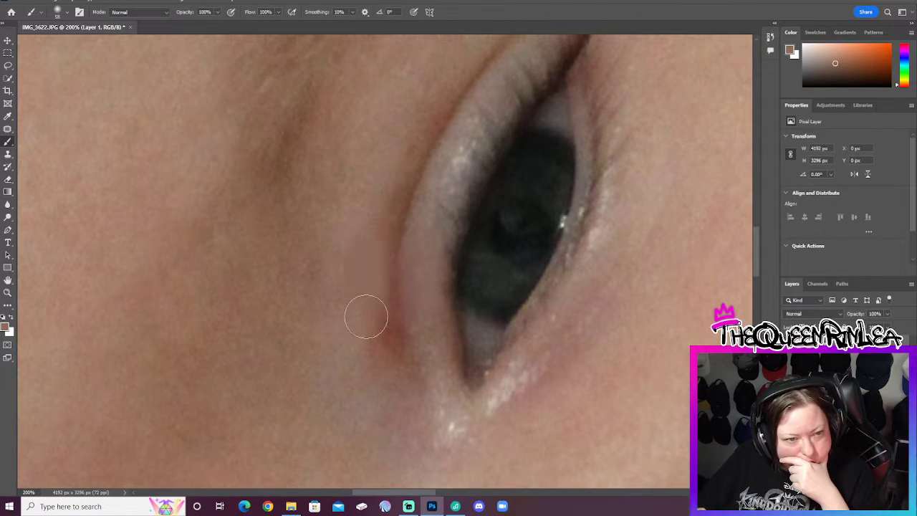
scroll(356, 287, "up", 1)
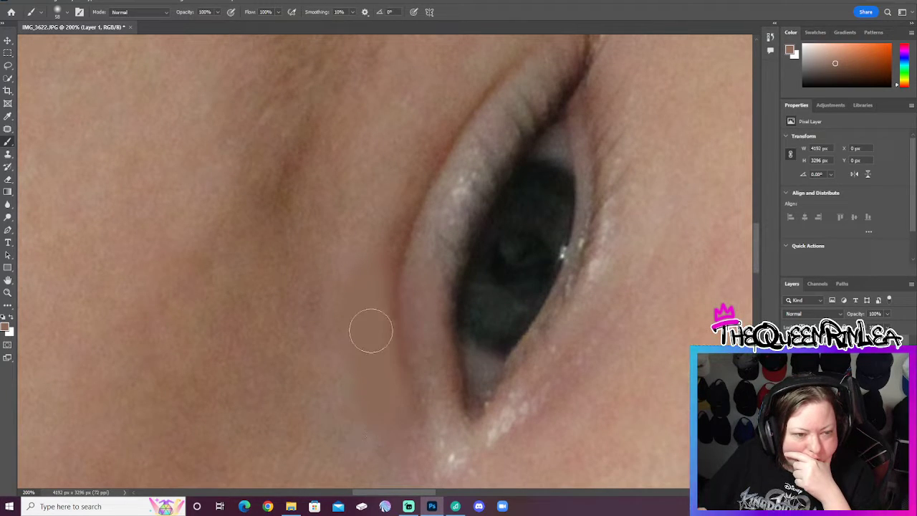
Blend the painted crease into the skin with the Eraser, lowering its opacity to 10%.
left_click(8, 179)
scroll(336, 263, "down", 1)
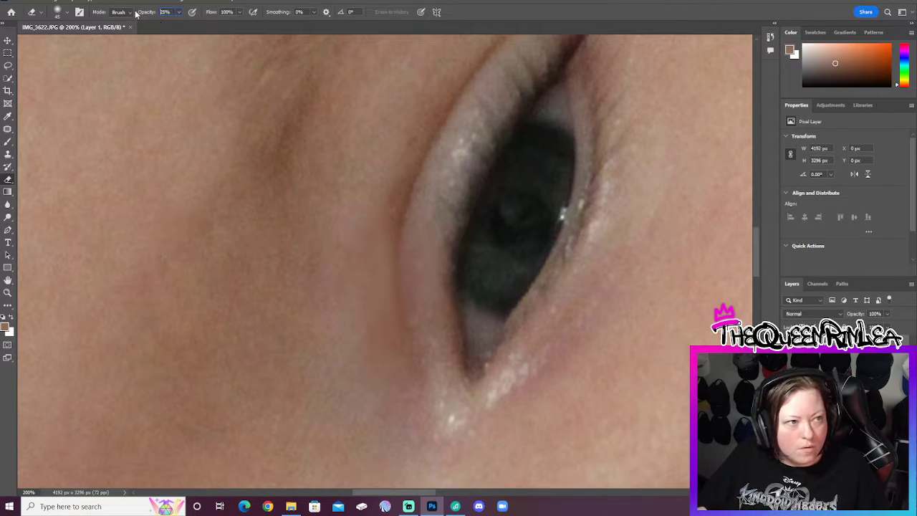
type("100")
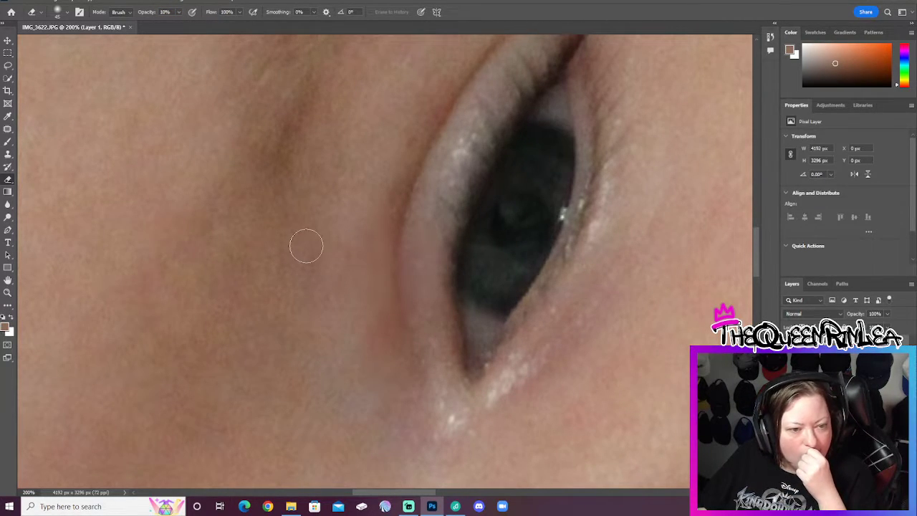
Repaint the crease outside the eyelid fold with the brown tone, extending the strip upward along the fold.
scroll(306, 245, "down", 1)
left_click(7, 141)
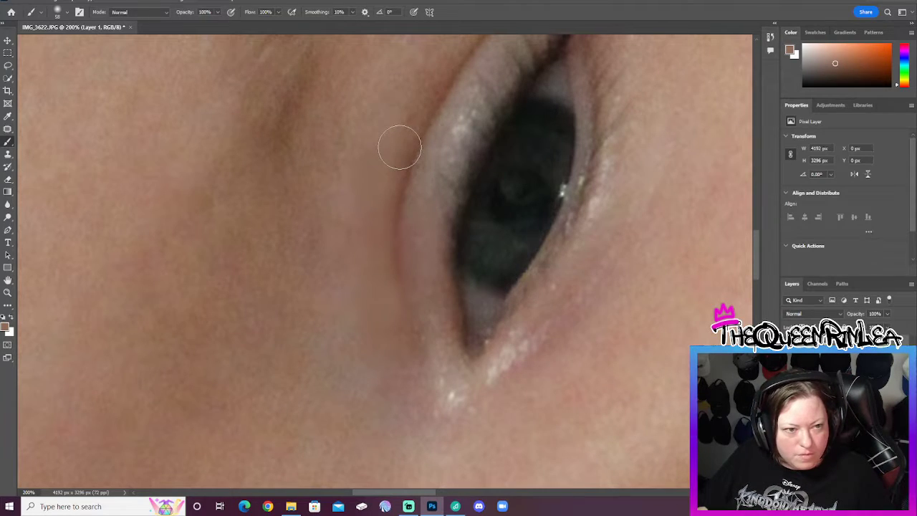
mouse_move(387, 309)
left_mouse_down()
mouse_move(395, 358)
mouse_move(381, 226)
left_mouse_up()
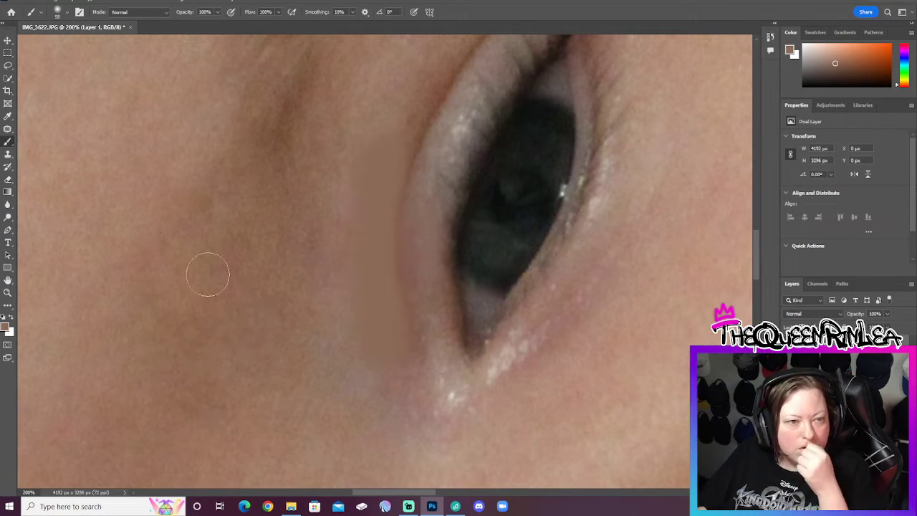
Blend the brown painted strip beside the eyelid fold into the surrounding skin with the Eraser at 10% opacity.
left_click(9, 206)
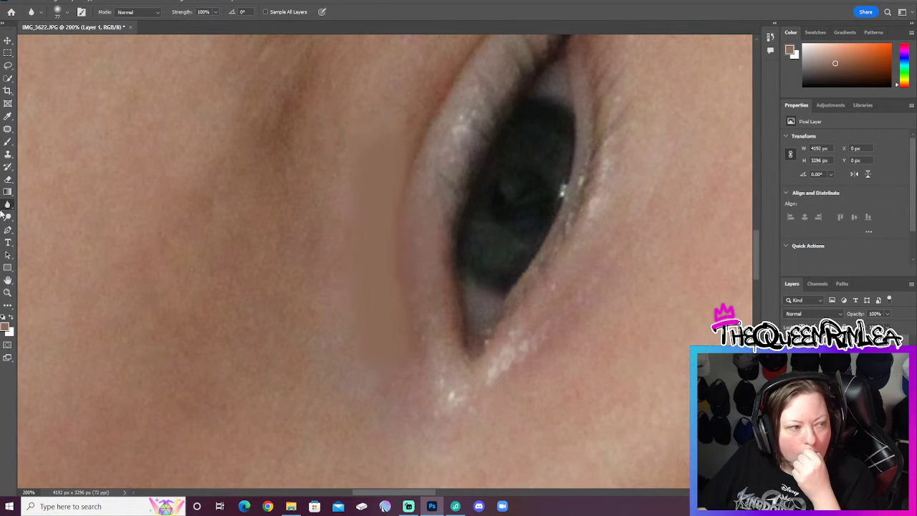
left_click(8, 181)
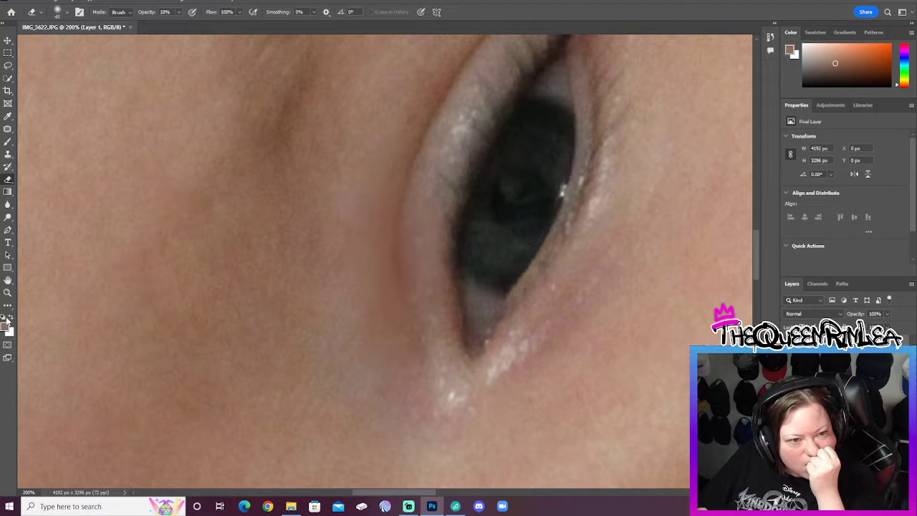
left_click(7, 291)
right_click(391, 258)
left_click(393, 259)
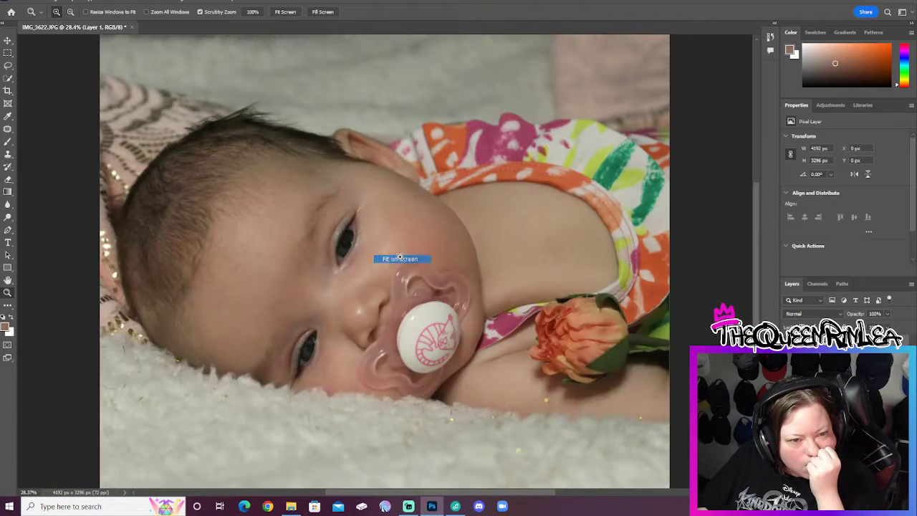
Examine the retouched eyelid crease up close and in the full photo.
left_click(308, 271)
left_click(308, 271)
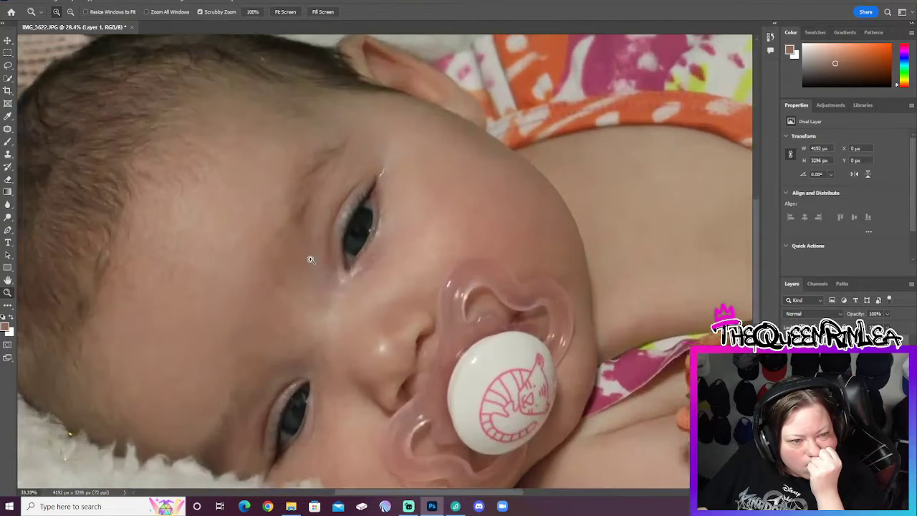
left_click(307, 272)
left_click(308, 272)
left_click(308, 273)
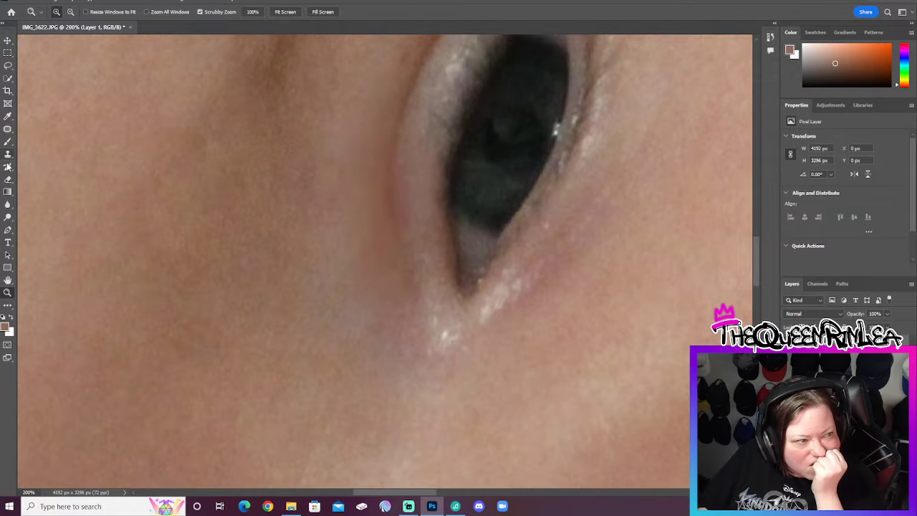
key("e")
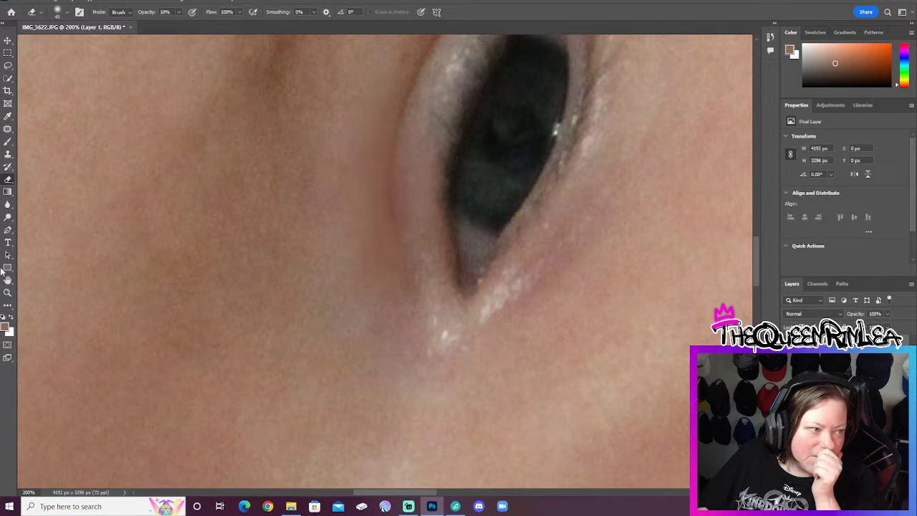
left_click(8, 291)
right_click(272, 275)
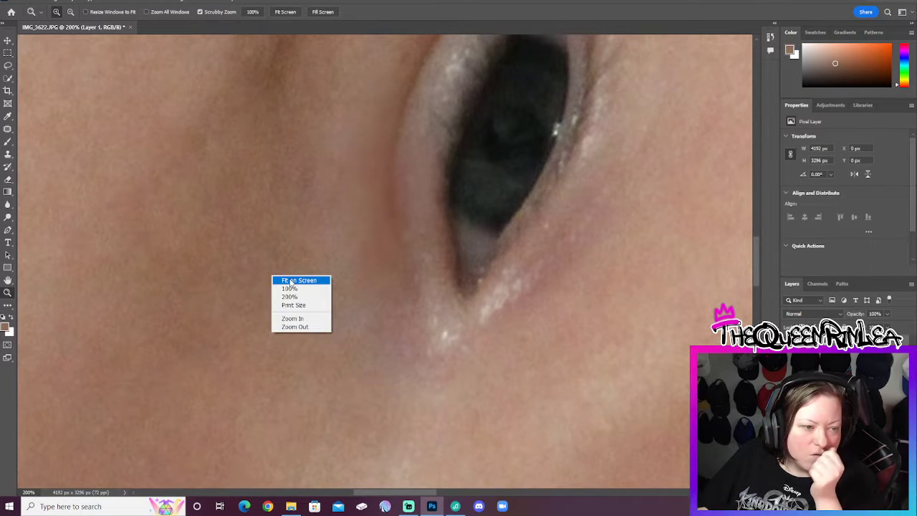
left_click(302, 280)
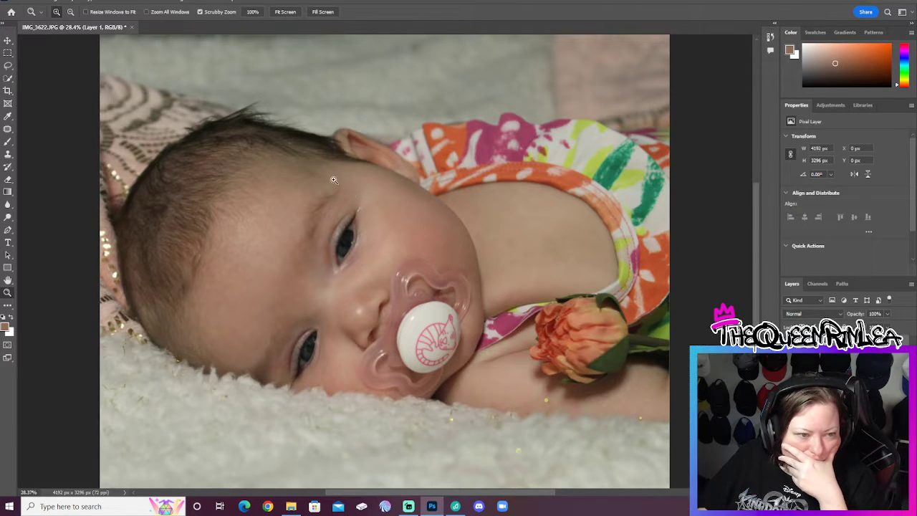
Apply a Brightness/Contrast adjustment to the photo with brightness -10 and contrast 8.
left_click(53, 0)
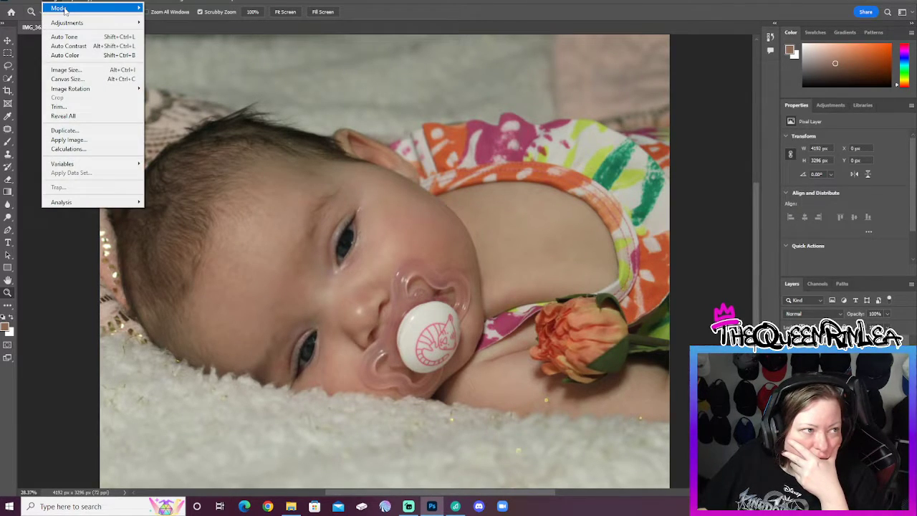
mouse_move(100, 23)
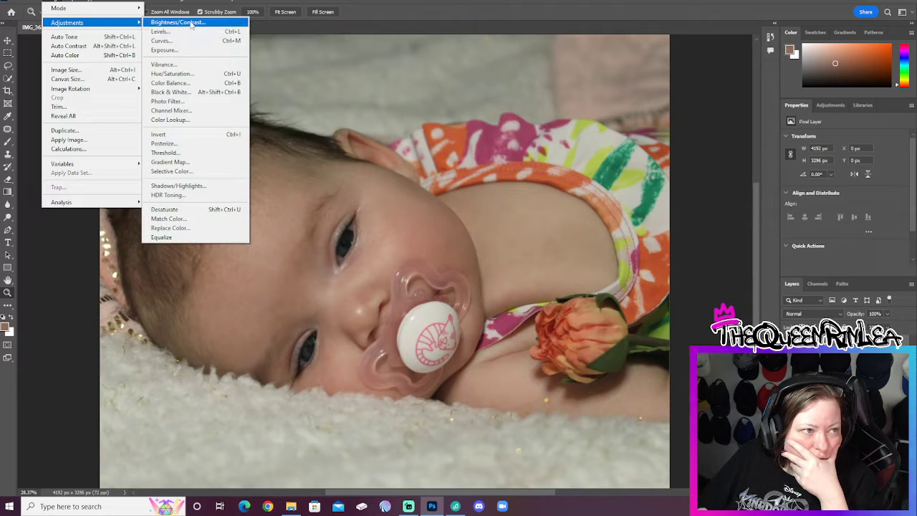
left_click(194, 23)
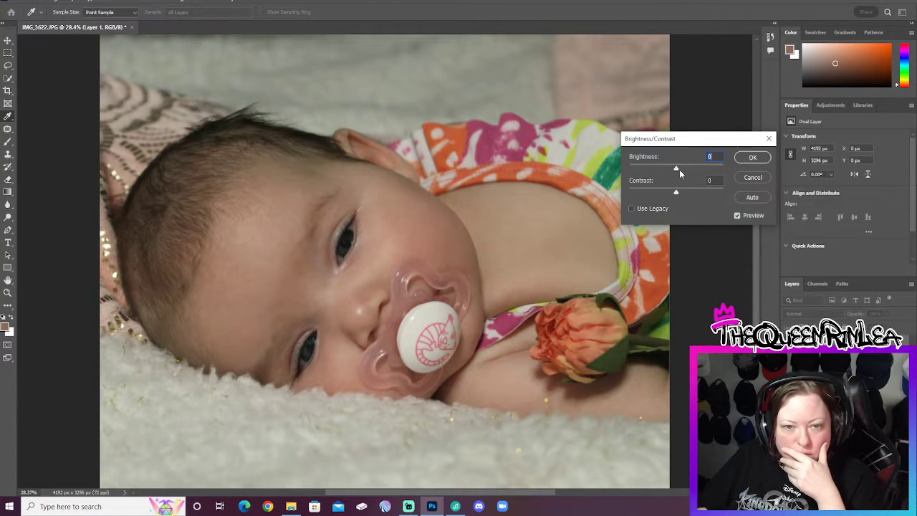
left_click_drag(677, 170, 672, 169)
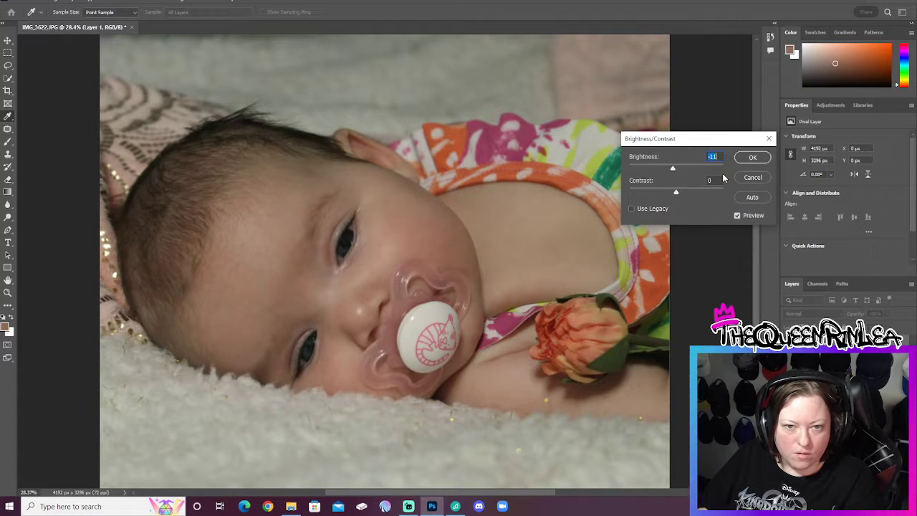
scroll(715, 180, "up", 4)
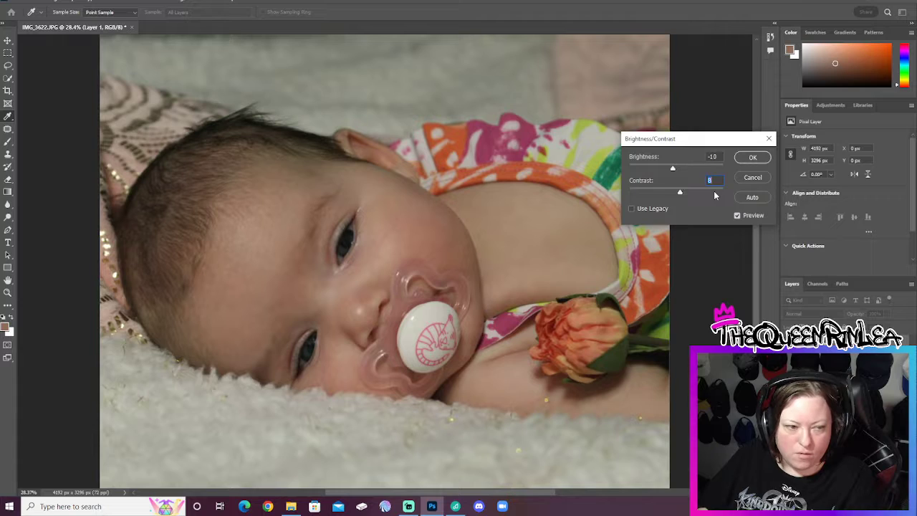
left_click(754, 157)
key("z")
Start a Color Balance adjustment on the midtones and set the cyan-red level to -10.
left_click(47, 1)
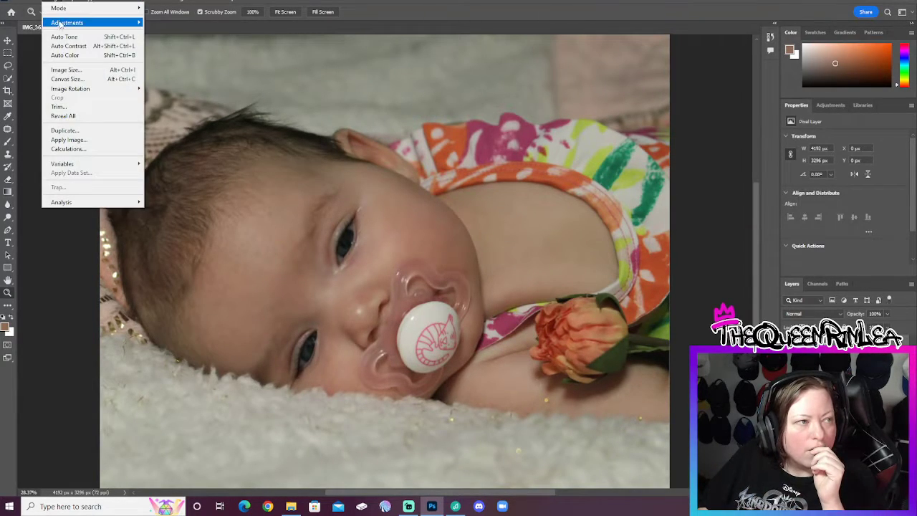
mouse_move(93, 22)
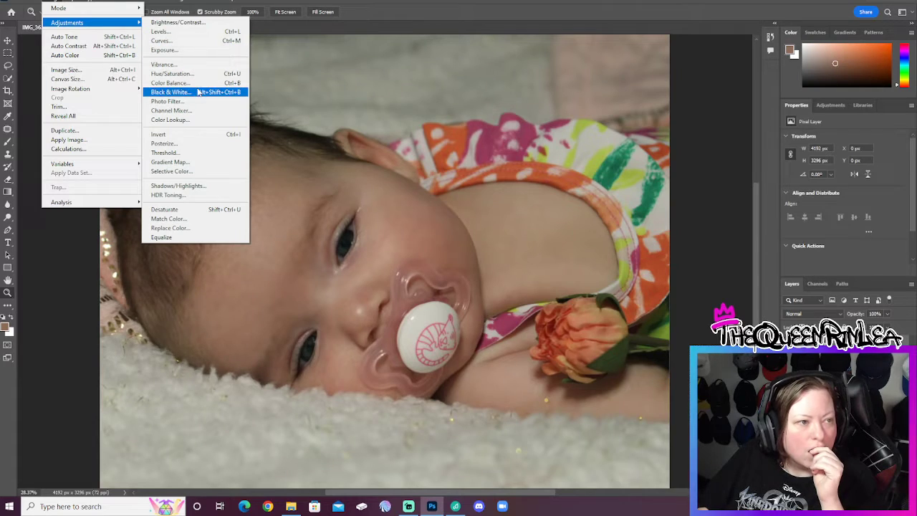
left_click(171, 82)
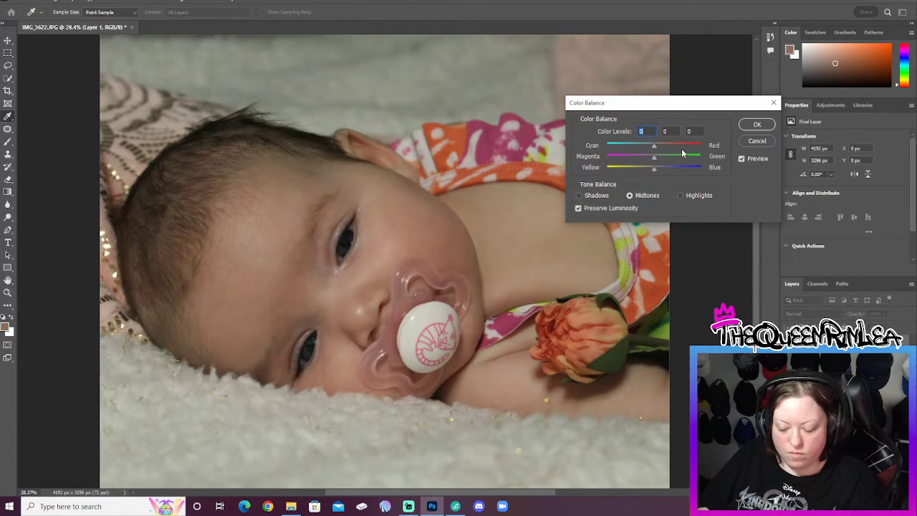
key("Down")
key("Down")
key("Down")
key("Down")
key("Down")
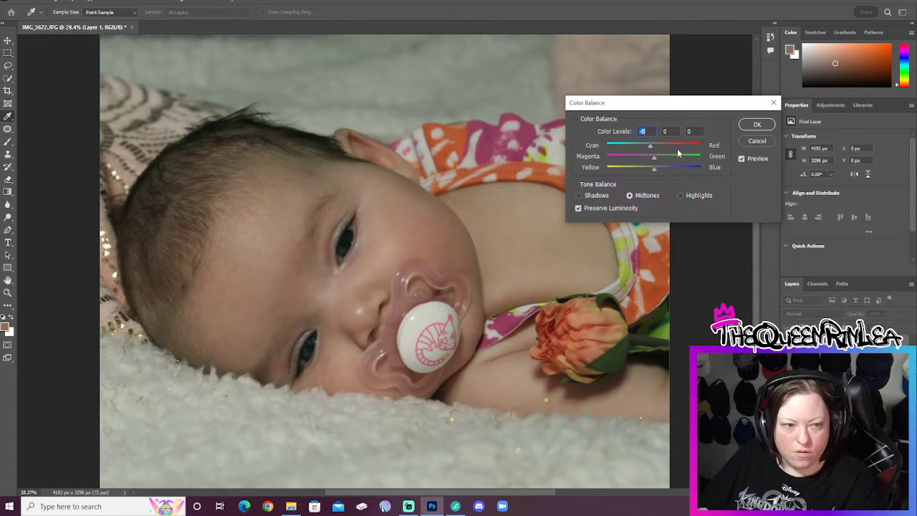
key("Up")
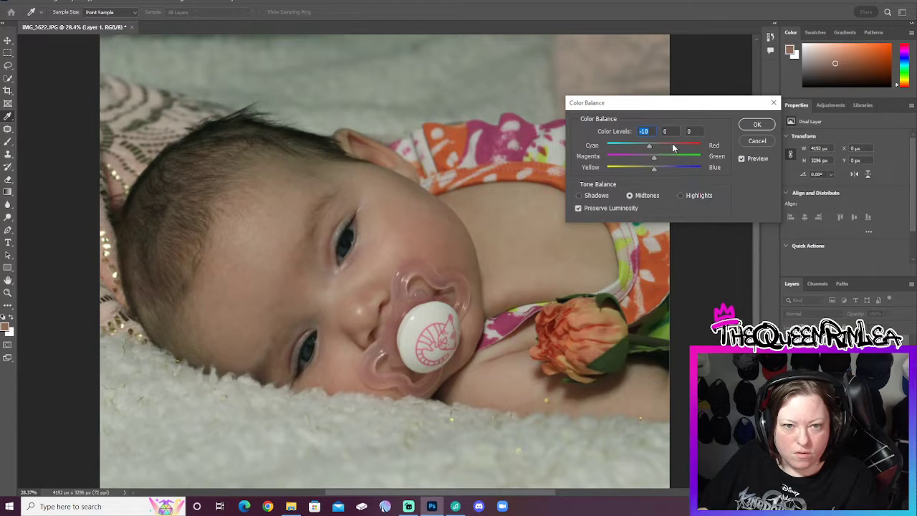
Try greener and more magenta midtones, settling the magenta-green level at -5.
key("Tab")
key("Up")
key("shift+Up")
key("Up")
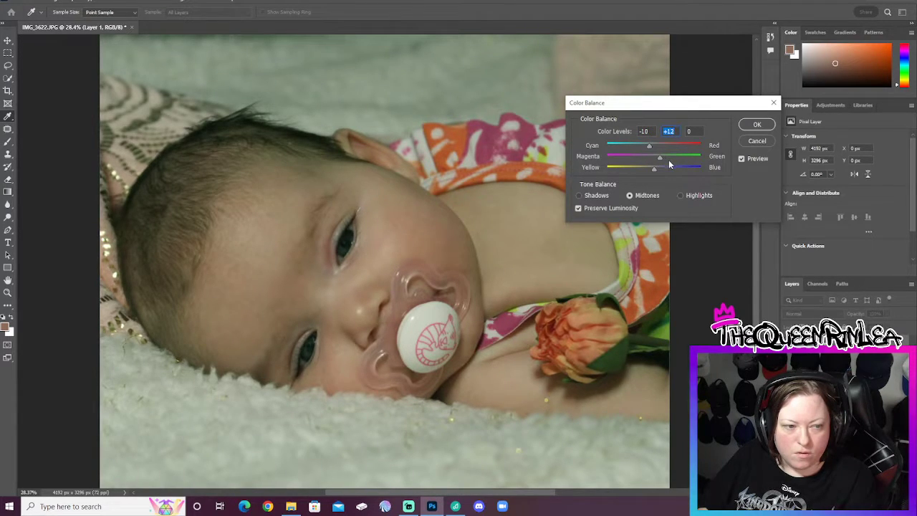
key("shift+Down")
key("Down")
key("Down")
key("Down")
key("Down")
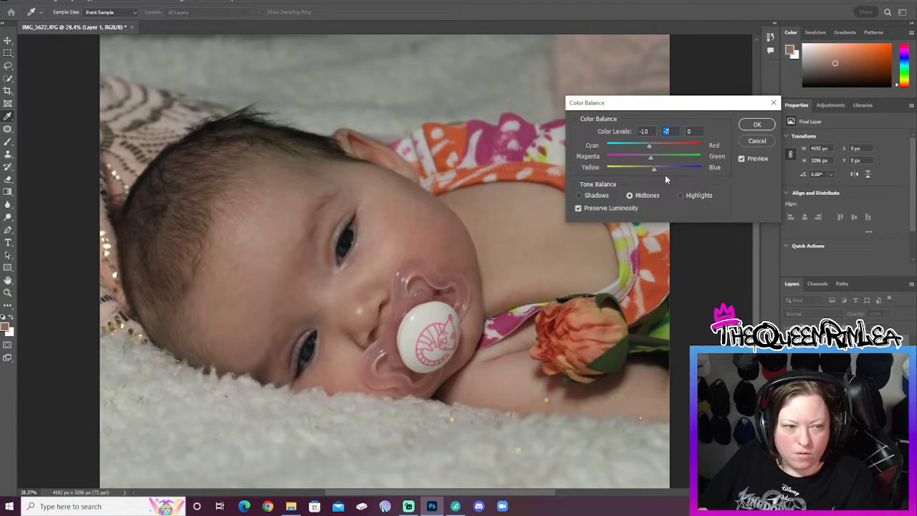
key("Down")
key("Down")
Set the yellow-blue midtone level to +6 and apply the Color Balance adjustment.
key("Tab")
key("Up")
key("Up")
key("Up")
key("Up")
key("Up")
key("Up")
key("Up")
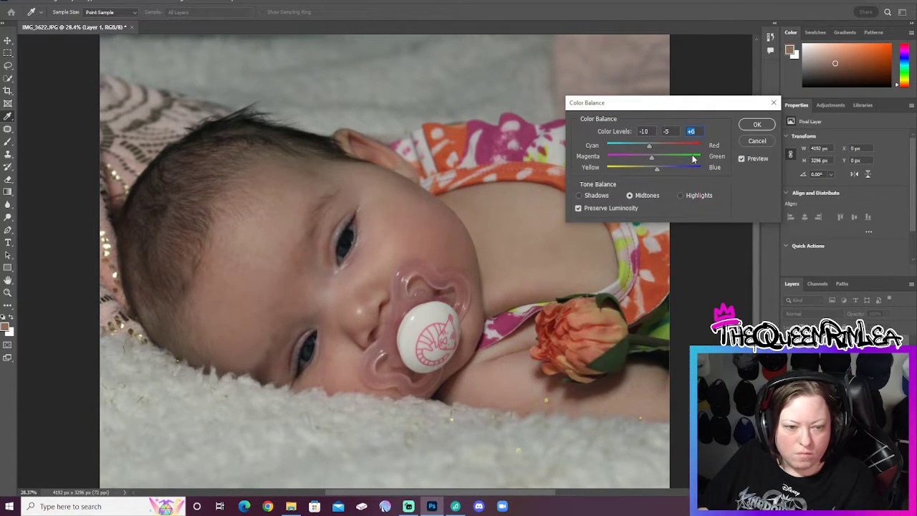
left_click(757, 126)
key("z")
Apply the Auto Tone and Auto Color corrections to the photo.
left_click(53, 1)
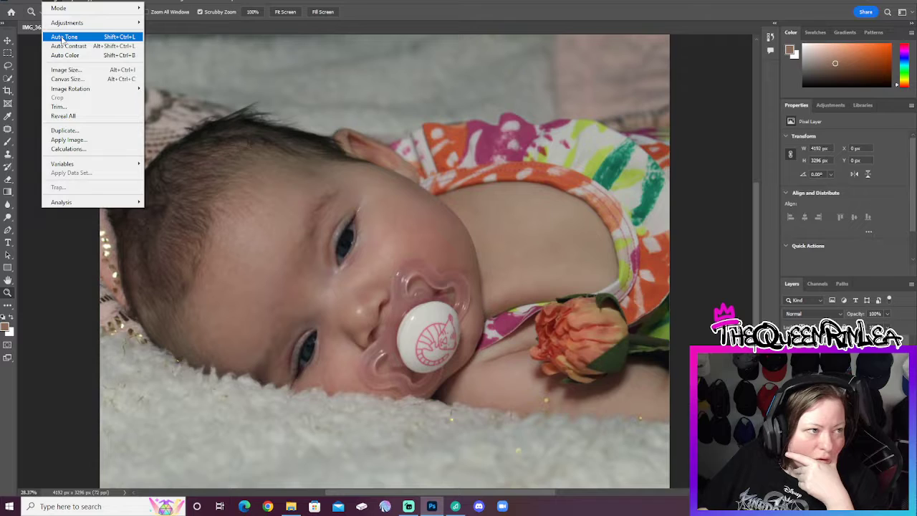
left_click(63, 37)
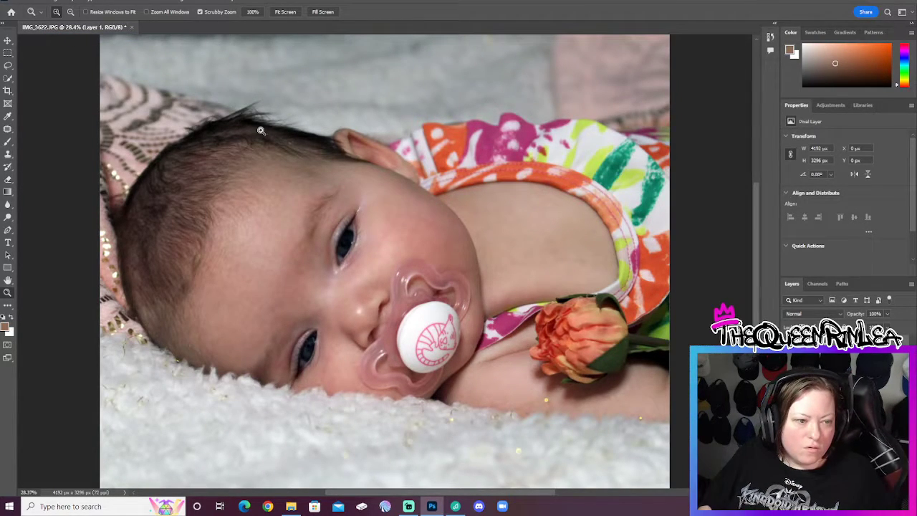
left_click(60, 1)
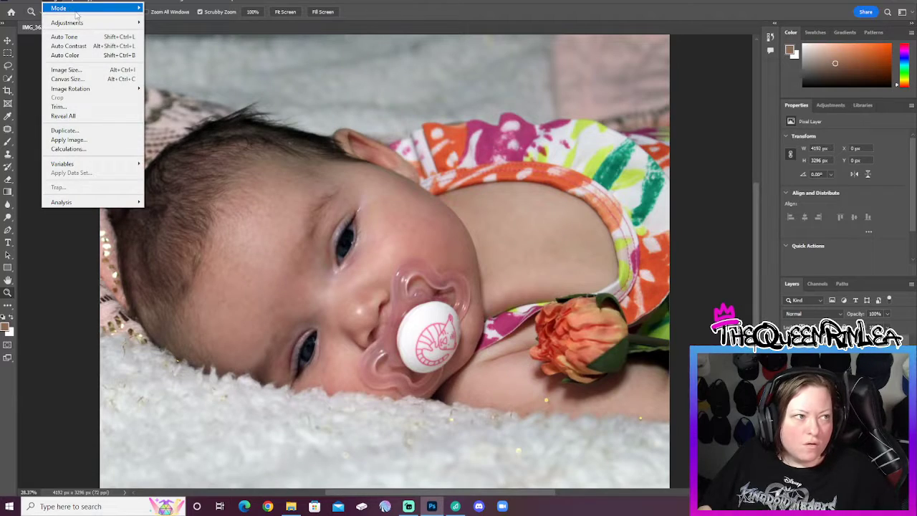
left_click(89, 55)
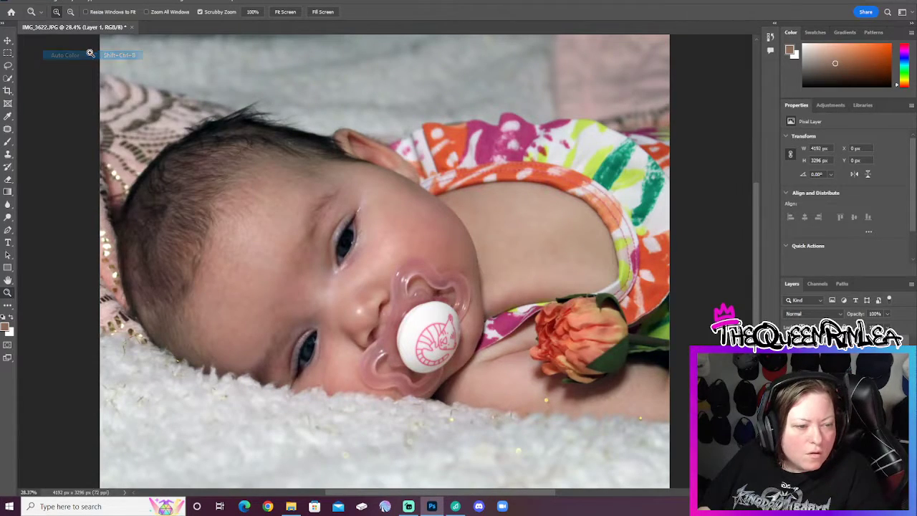
Apply a second Brightness/Contrast adjustment with brightness -15 and contrast -15.
left_click(64, 3)
mouse_move(107, 22)
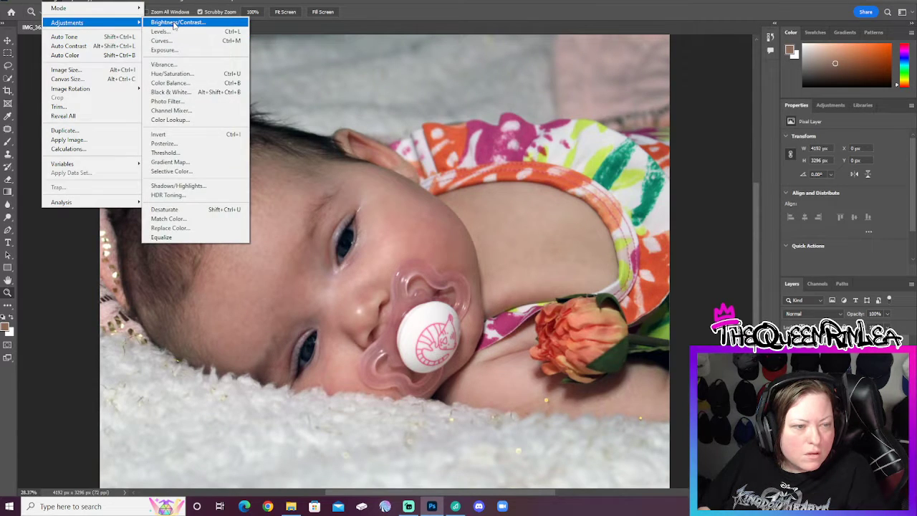
left_click(175, 24)
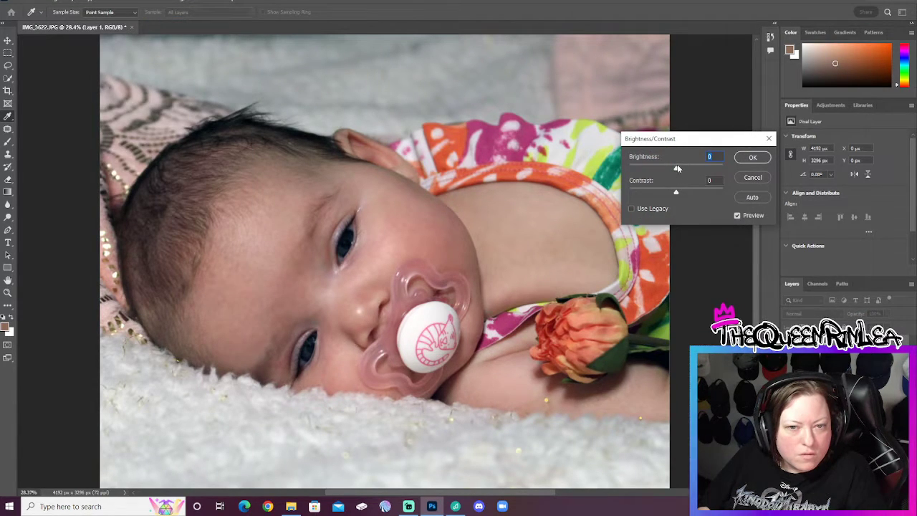
left_click_drag(677, 169, 674, 172)
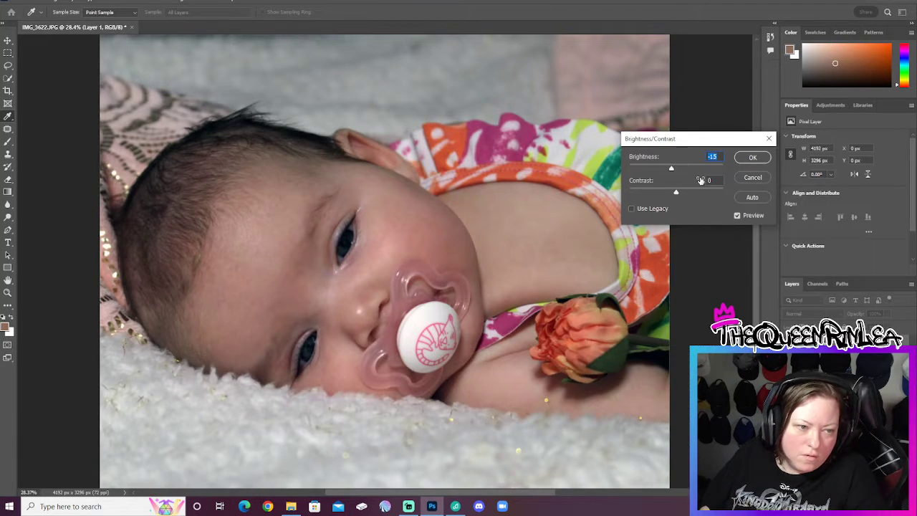
key("Tab")
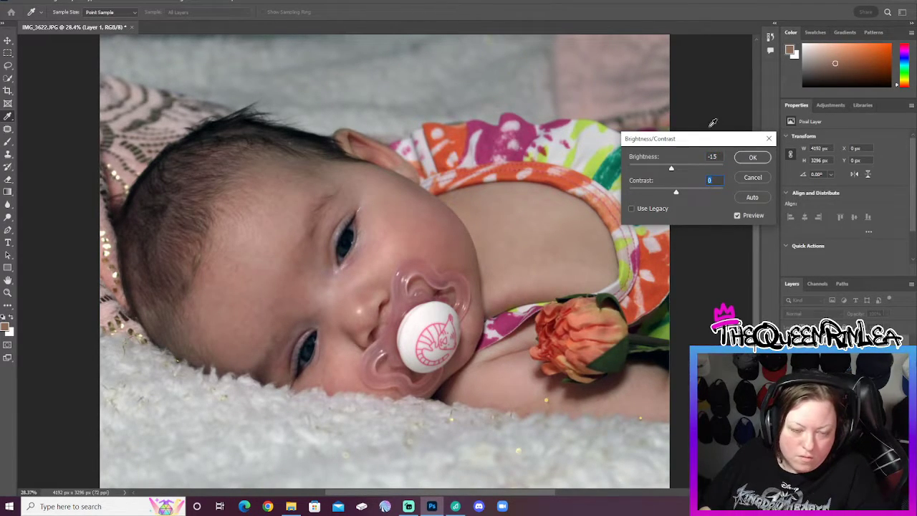
left_click(697, 192)
left_click(663, 193)
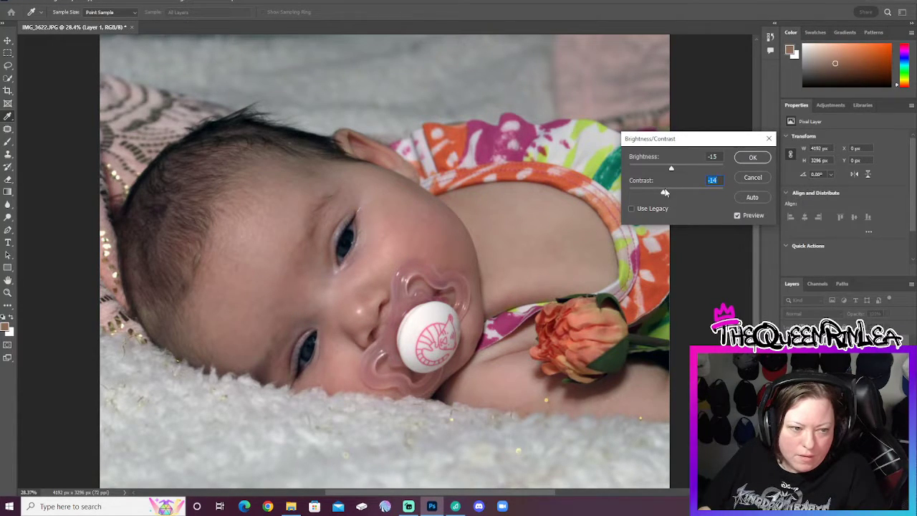
key("Down")
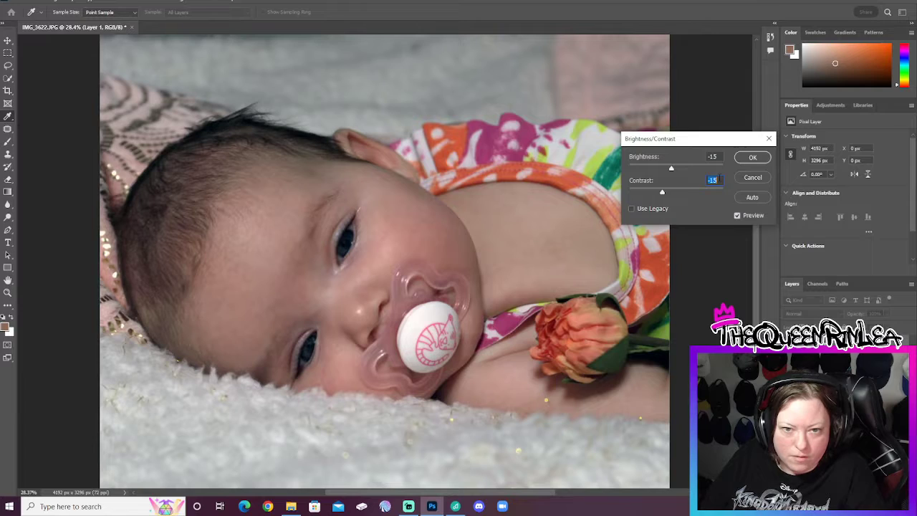
left_click(753, 156)
key("z")
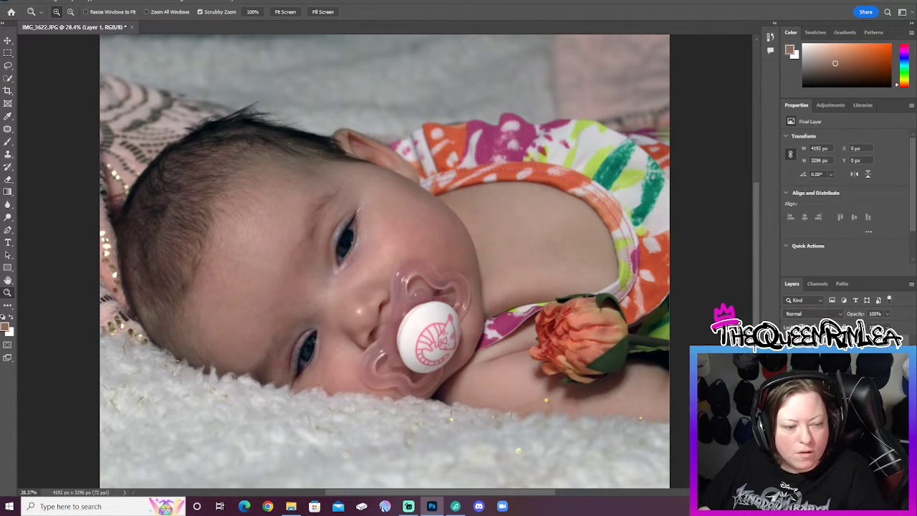
Switch to the Blur tool and set its brush size to 432 px.
left_click(8, 204)
left_click(60, 13)
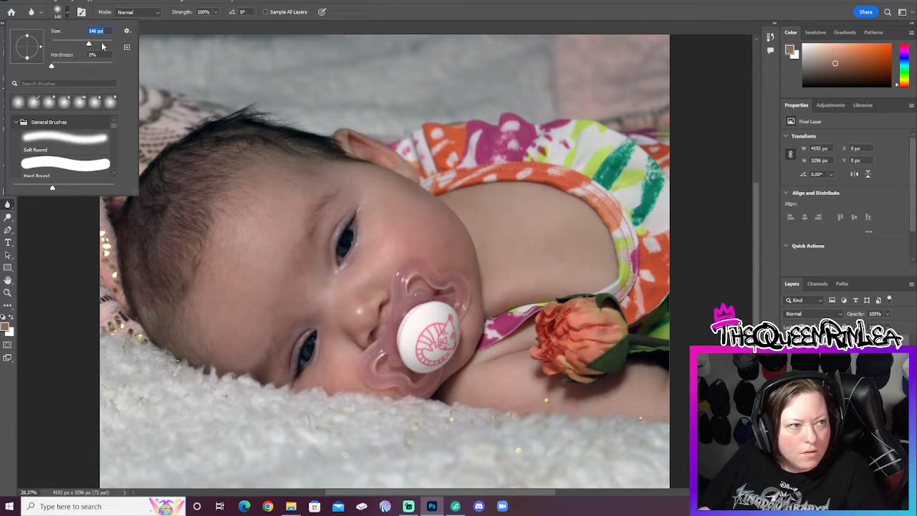
type("432")
key("Return")
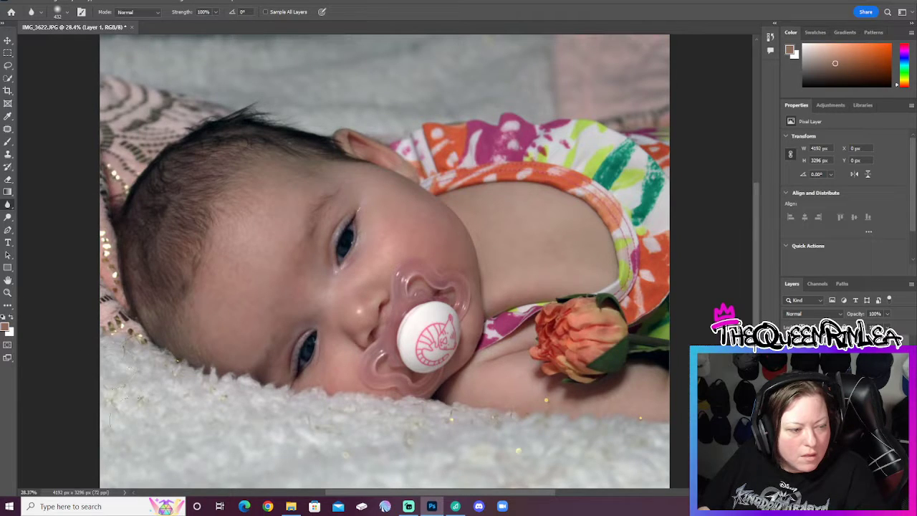
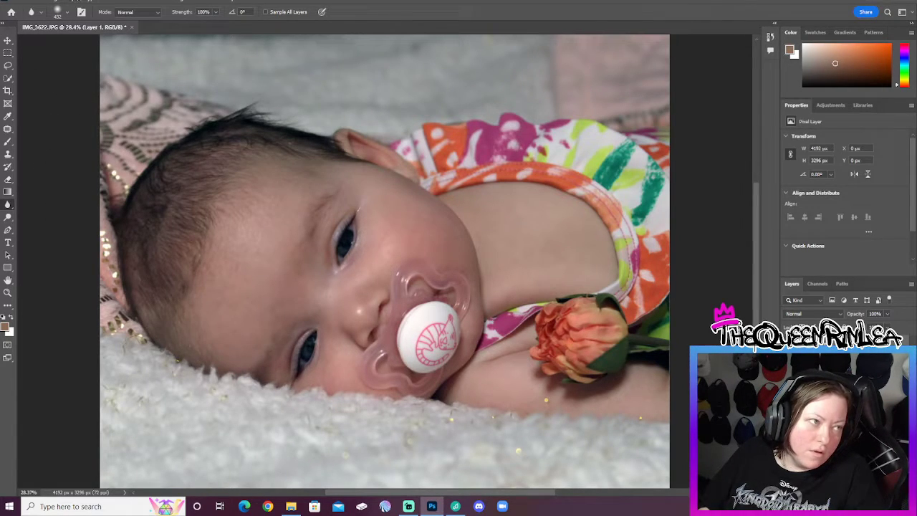
Save a JPEG copy of the photo as RR8 in the Final folder, and close the original without saving changes.
key("alt+f")
left_click(61, 123)
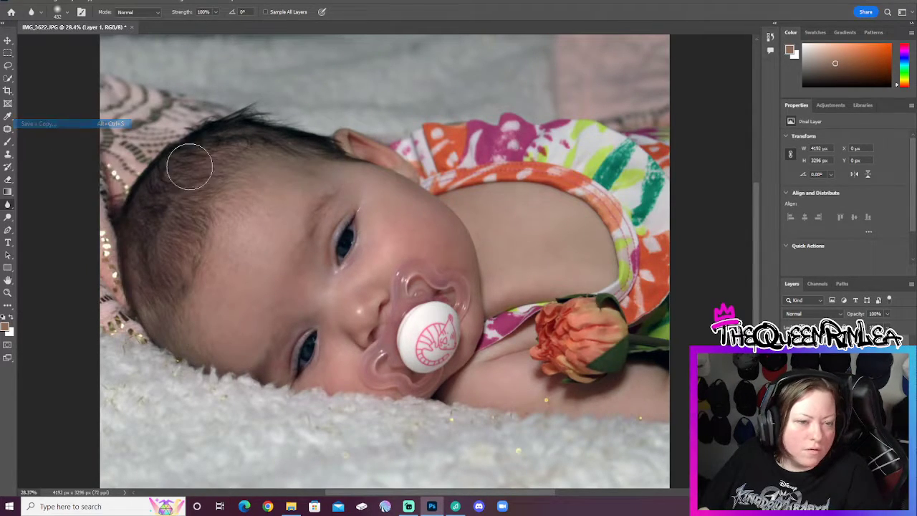
left_click(498, 337)
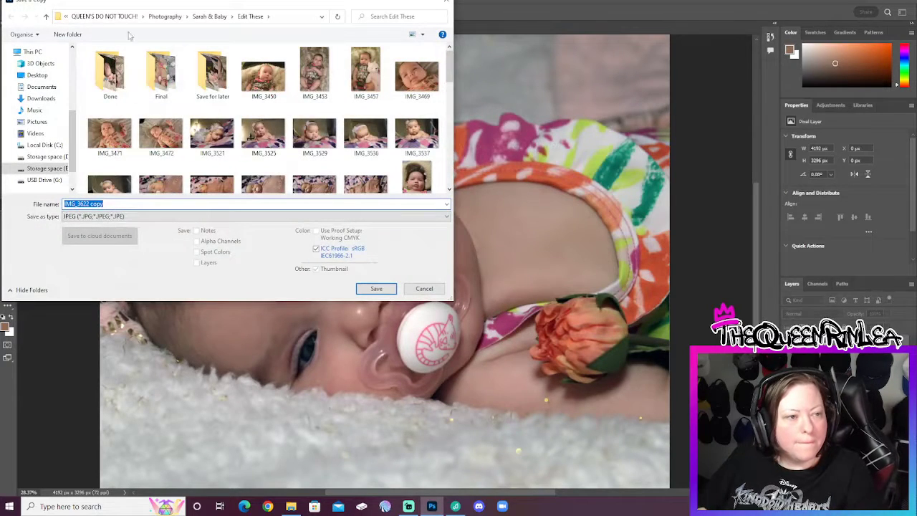
left_click(203, 207)
type("RR8")
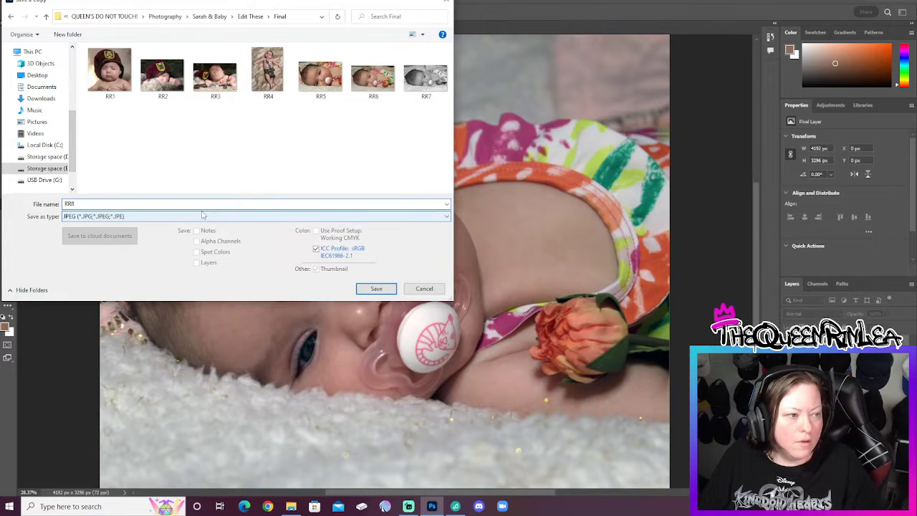
key("Return")
key("Return")
left_click(131, 27)
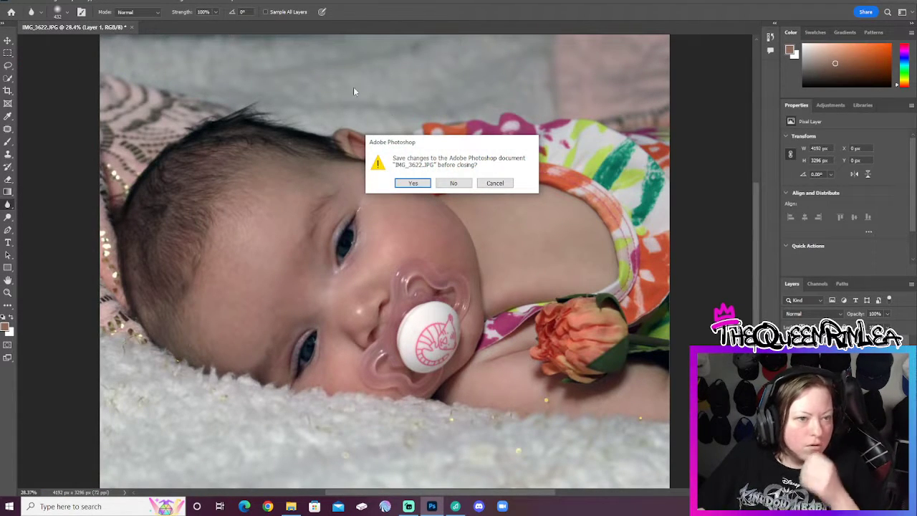
left_click(453, 184)
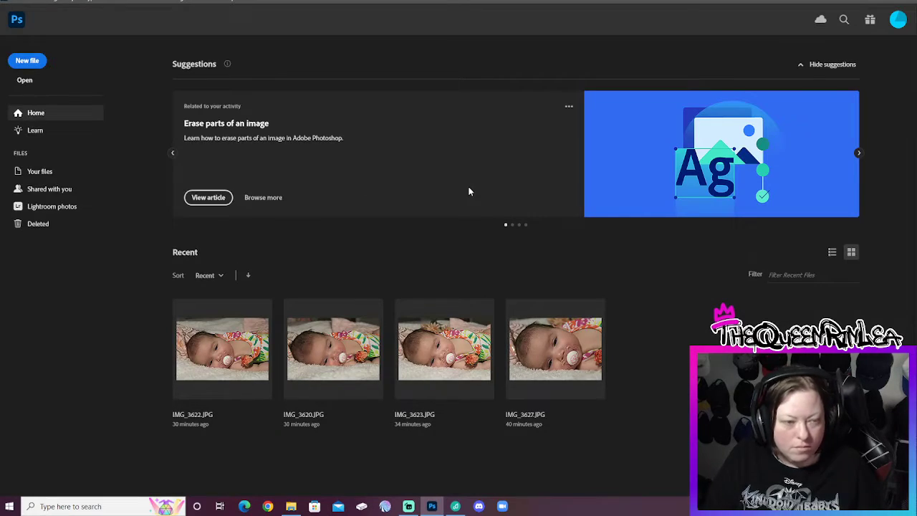
Open the photo IMG_3471 from the Edit These folder.
key("ctrl+o")
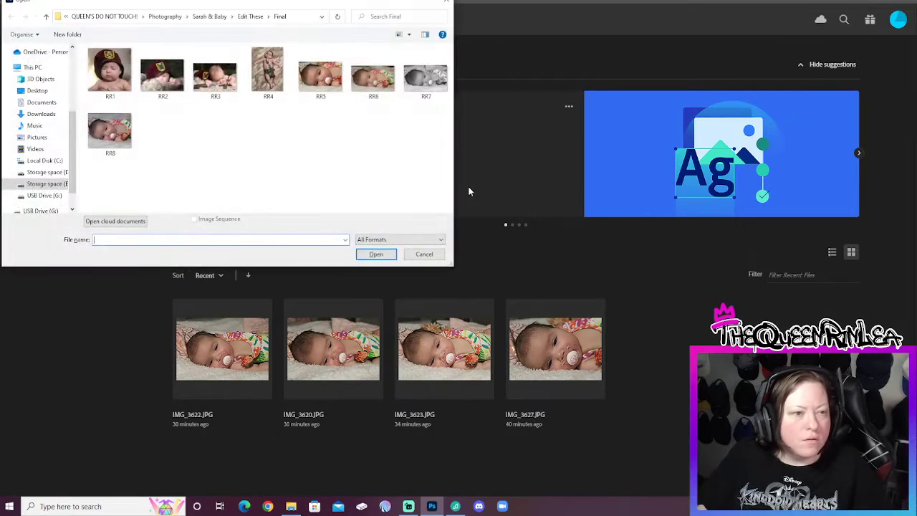
left_click(251, 17)
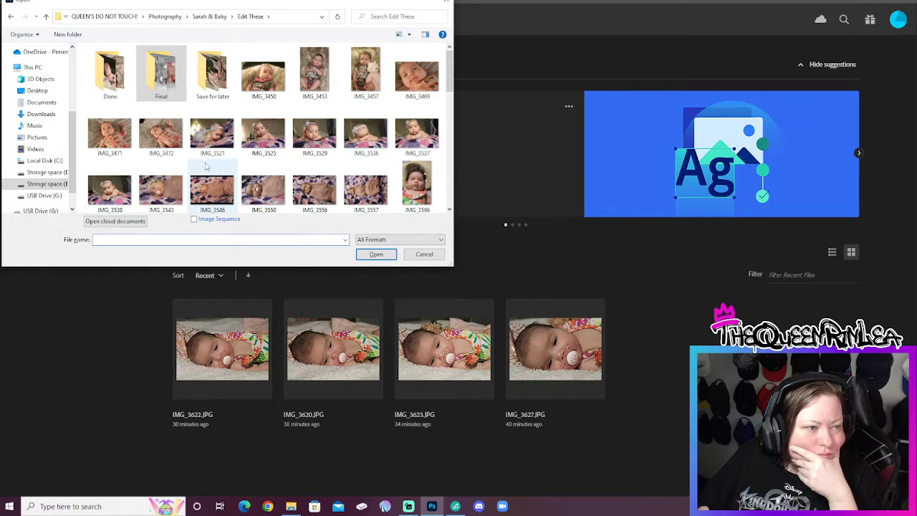
left_click(110, 133)
left_click(374, 254)
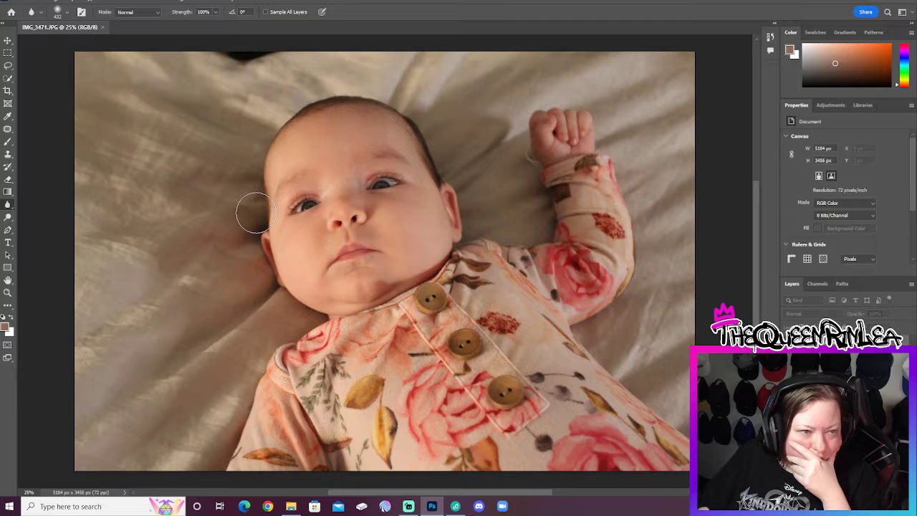
Try the Auto Color and Auto Tone corrections on the photo, undoing each one.
left_click(54, 0)
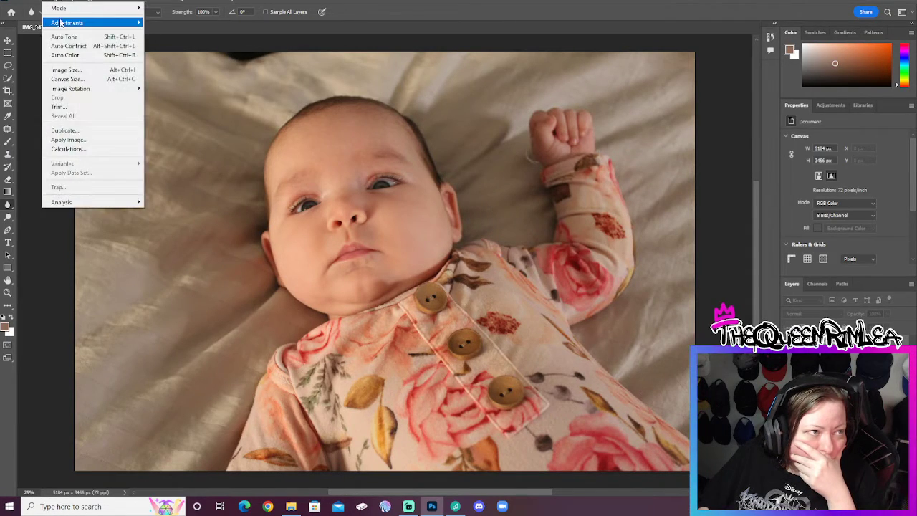
left_click(78, 55)
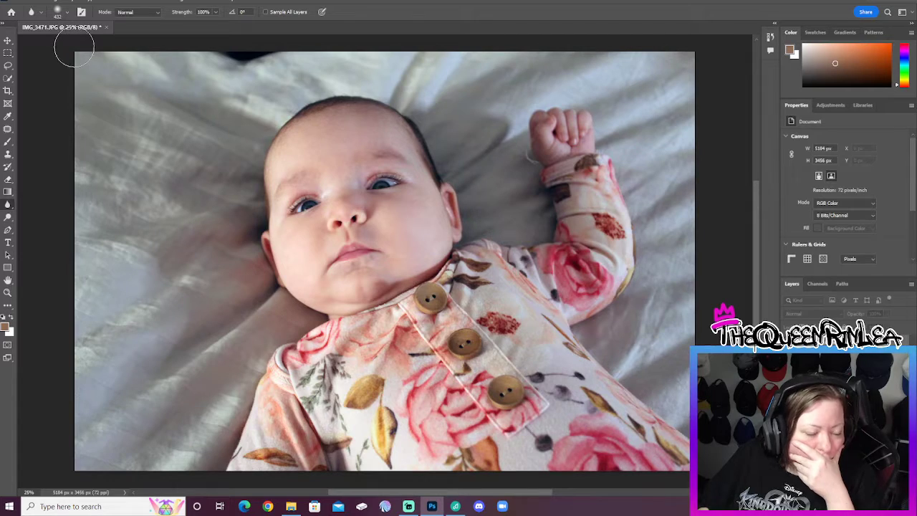
key("ctrl+z")
left_click(54, 0)
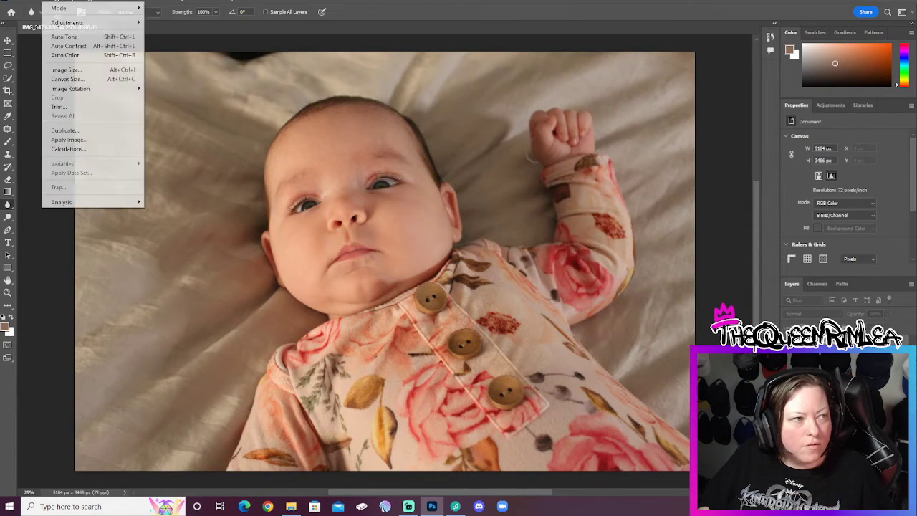
left_click(95, 36)
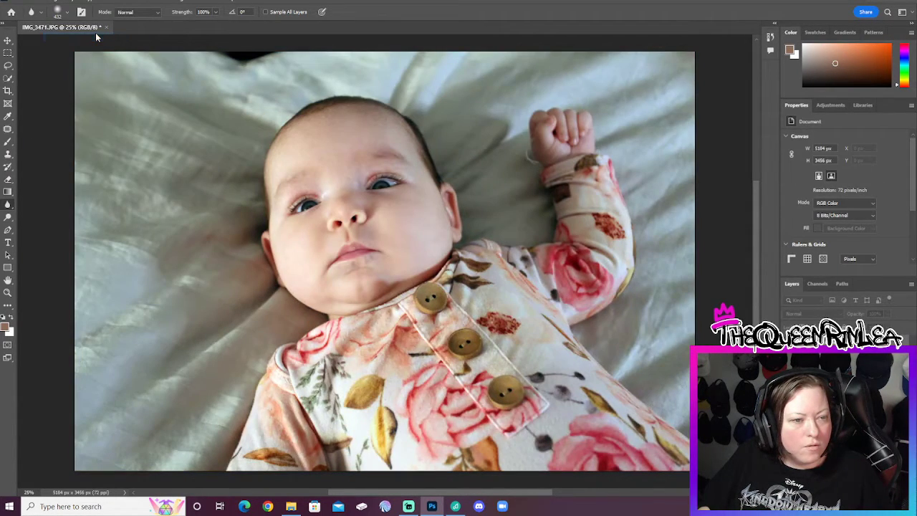
key("ctrl+z")
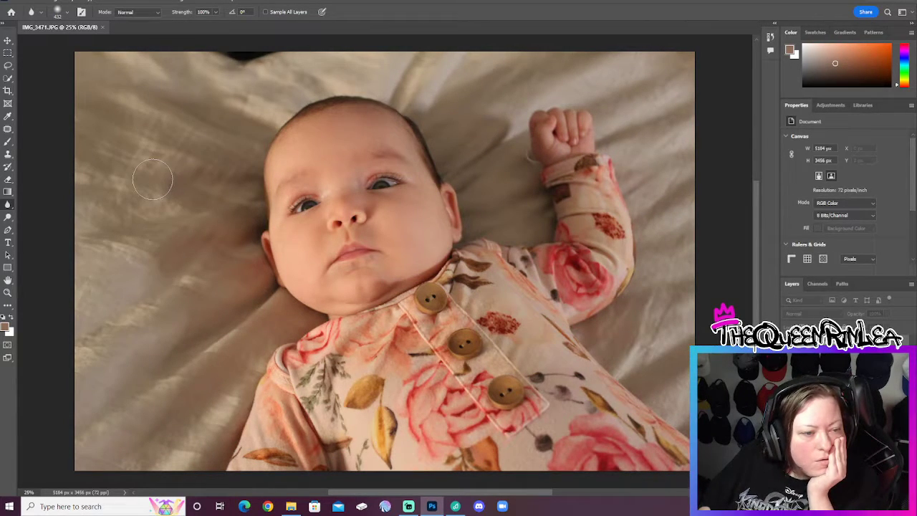
Crop the photo to 4000 x 3256 px around the baby's head, raised arm and buttoned chest.
left_click(8, 90)
left_click_drag(384, 52, 420, 72)
left_click_drag(694, 258, 679, 256)
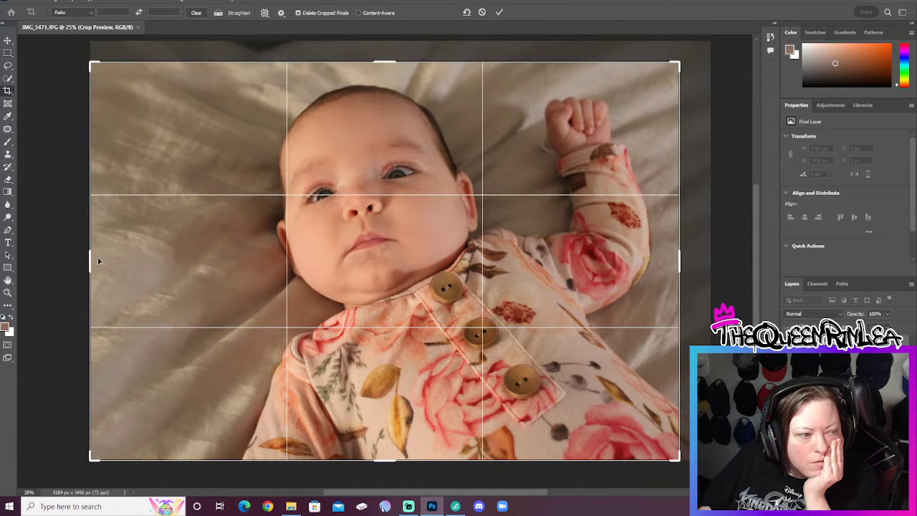
left_click_drag(87, 257, 145, 271)
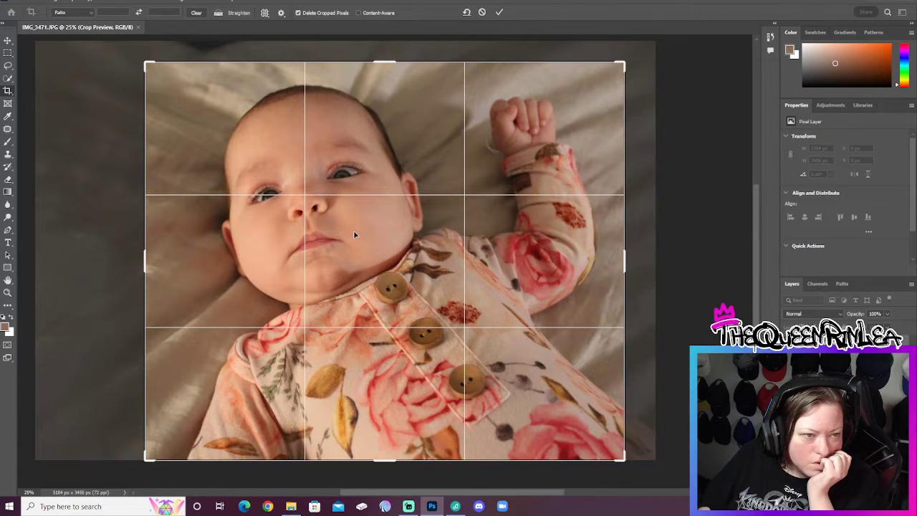
left_click_drag(385, 459, 385, 440)
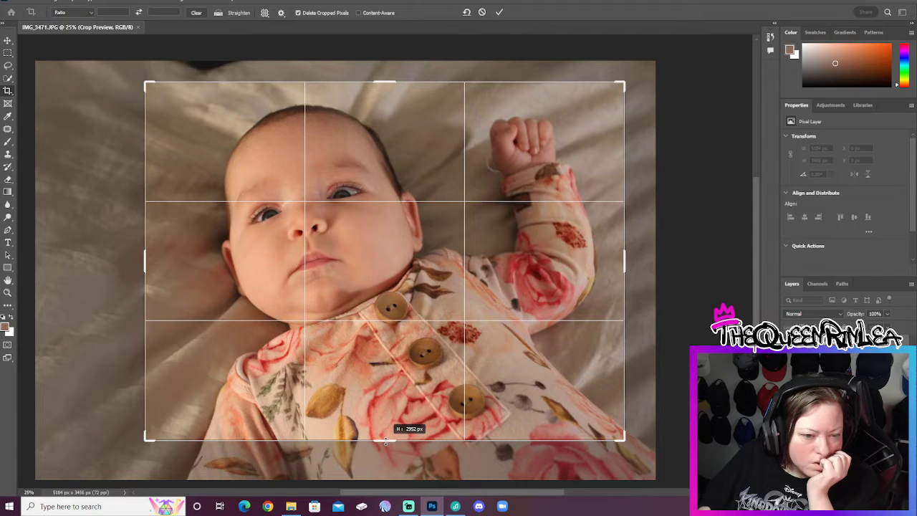
left_click_drag(385, 440, 385, 446)
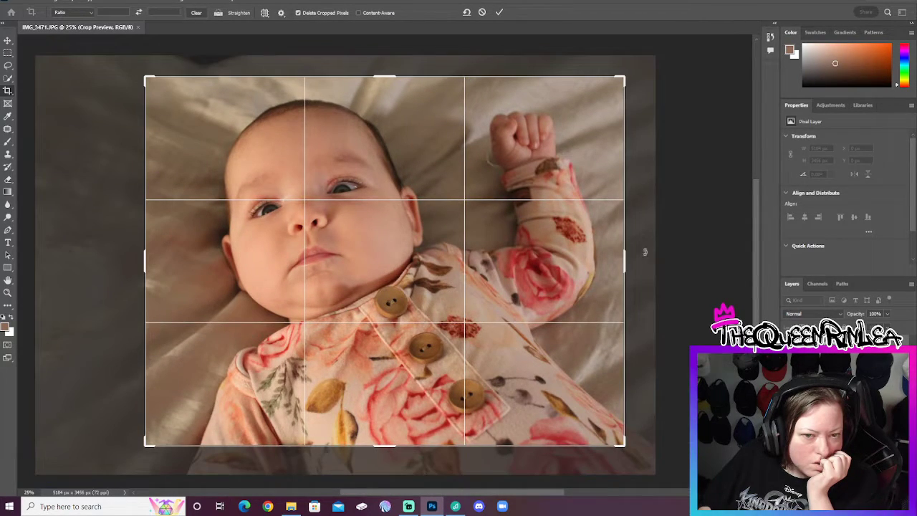
left_click_drag(362, 262, 370, 267)
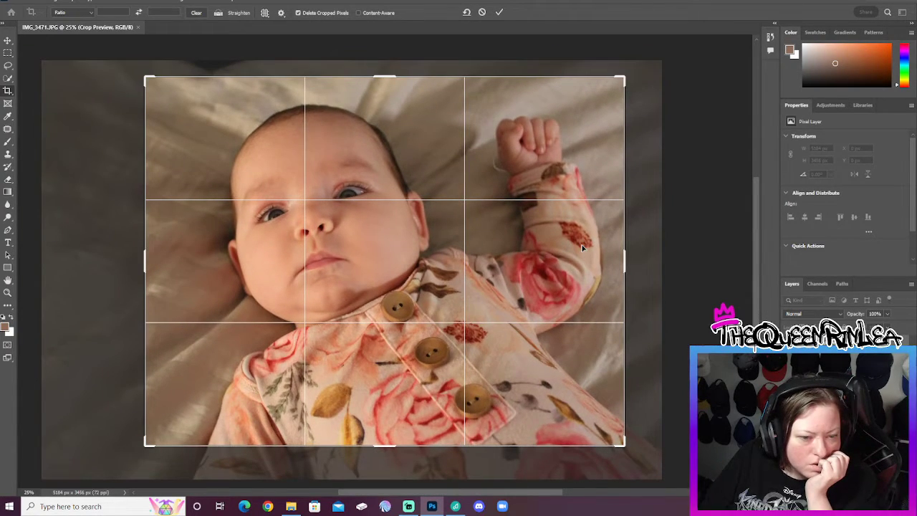
key("Left")
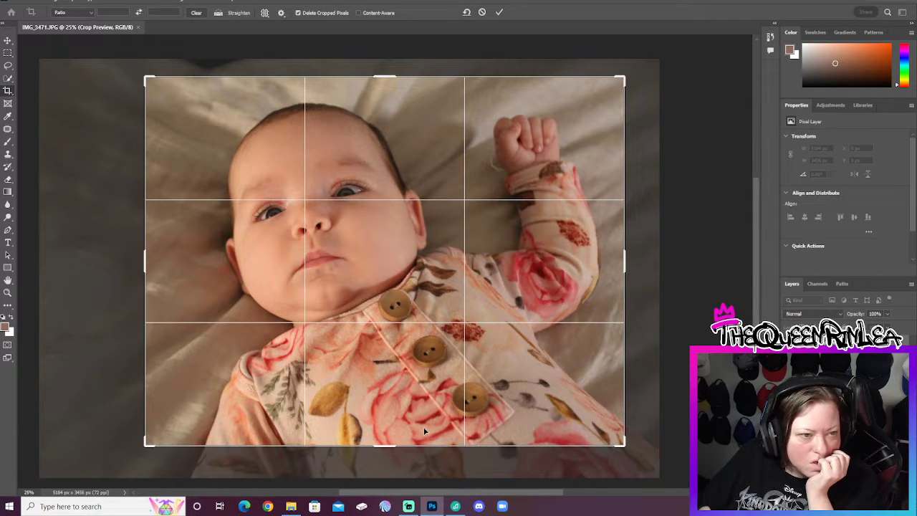
left_click_drag(385, 446, 388, 460)
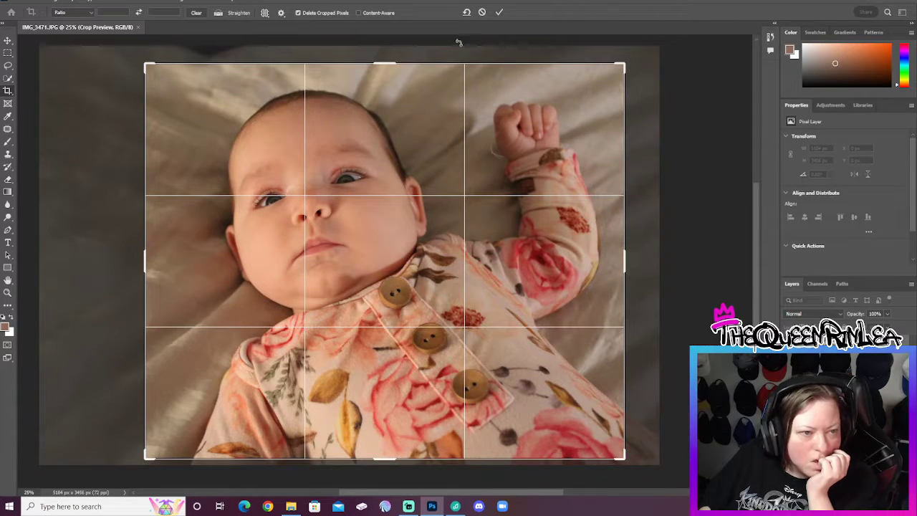
left_click(501, 16)
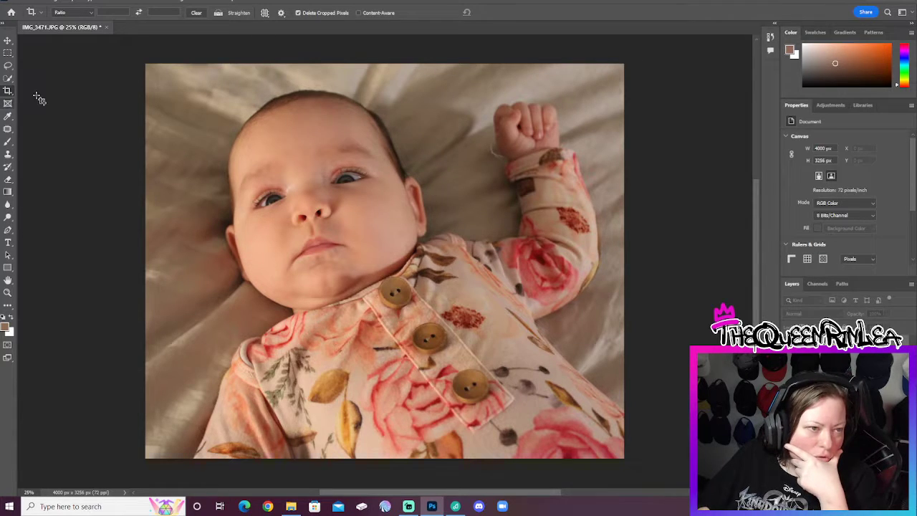
left_click(55, 1)
mouse_move(84, 27)
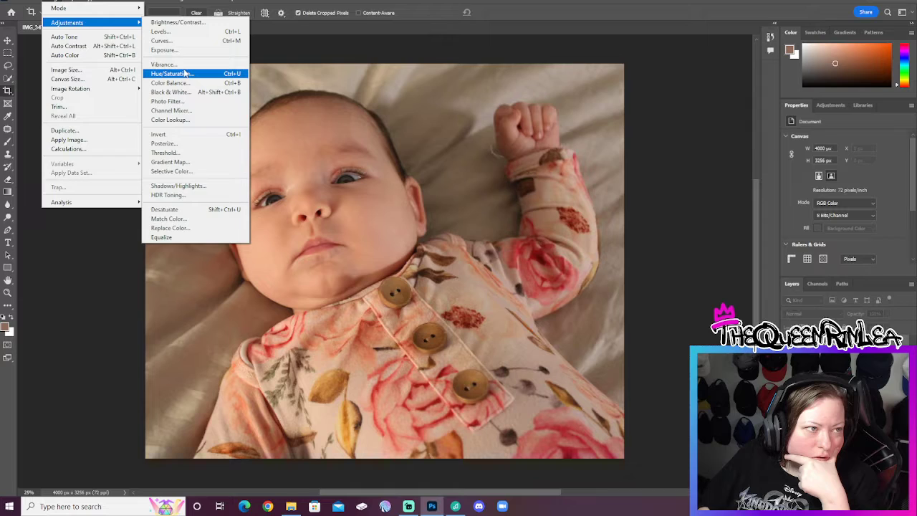
left_click(188, 72)
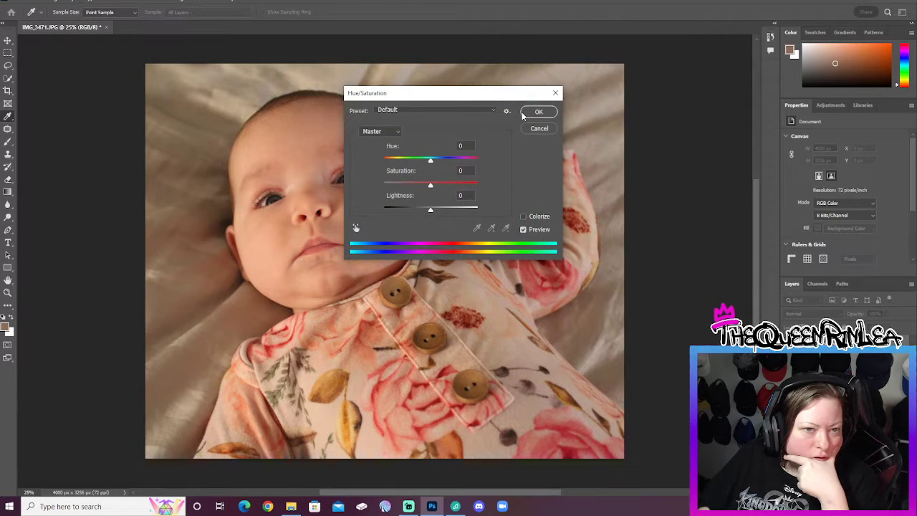
left_click(539, 128)
key("c")
Start a Color Balance adjustment on the cropped photo and set the cyan-red midtone level to -15.
left_click(54, 2)
mouse_move(79, 22)
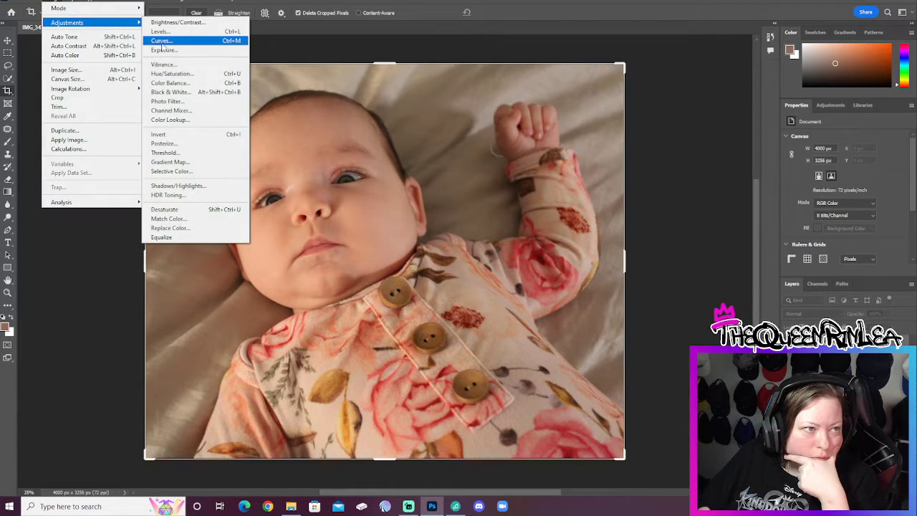
left_click(170, 82)
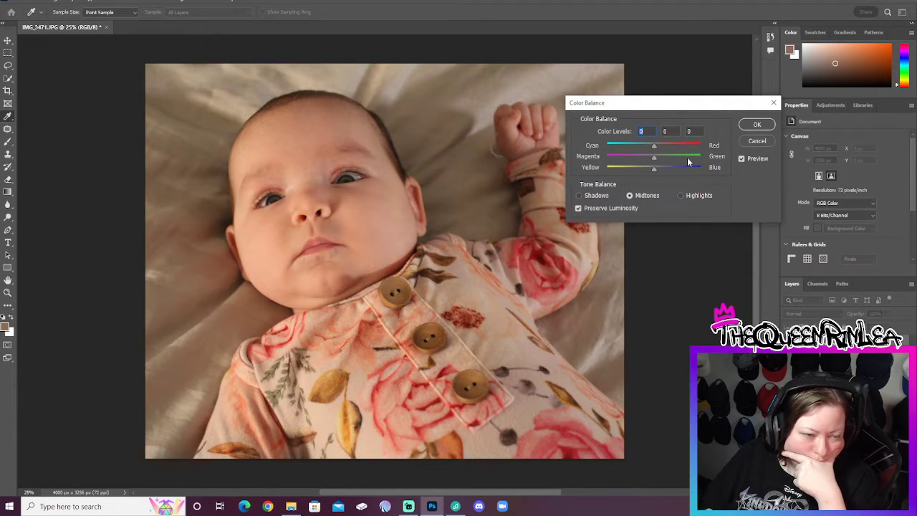
key("Down")
key("Down")
key("Down")
key("Down")
key("Down")
key("Down")
key("Down")
key("Down")
key("Down")
key("Down")
key("Down")
key("Down")
key("Down")
key("Down")
key("Down")
key("Down")
key("Down")
key("Down")
key("Down")
key("Down")
key("Down")
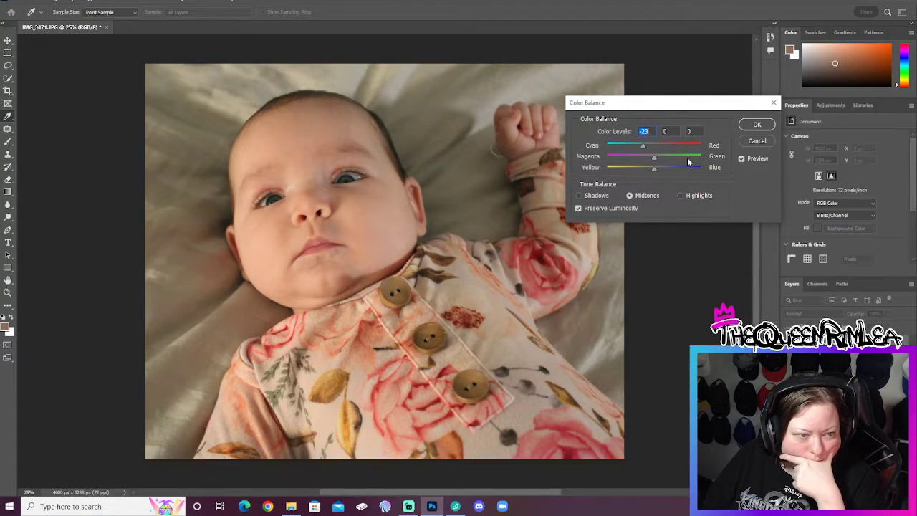
key("Up")
key("Up")
key("Up")
key("Up")
key("Up")
key("Up")
key("Up")
key("Up")
key("Up")
key("Up")
key("Up")
key("Up")
key("Up")
key("Up")
key("Up")
key("Up")
key("Up")
key("Up")
key("Up")
key("Up")
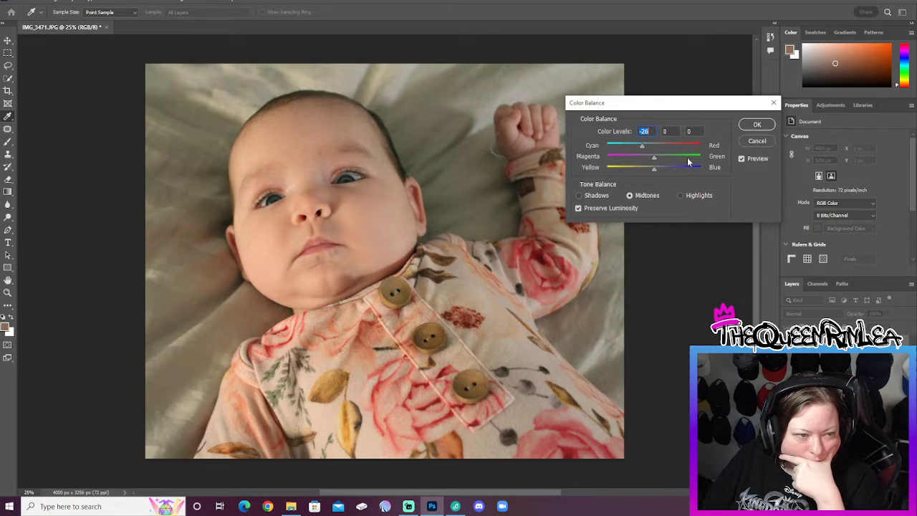
key("Up")
key("Up")
key("Up")
key("Up")
key("Up")
key("Up")
key("Up")
key("Up")
key("Up")
key("Up")
key("Up")
key("Up")
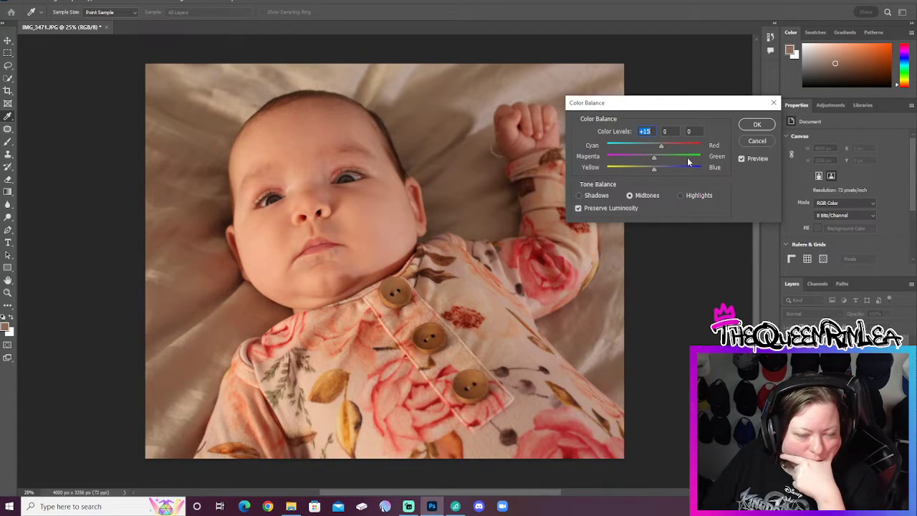
key("Down")
key("Down")
key("Down")
key("Down")
key("Down")
key("Down")
key("Down")
key("Down")
key("Down")
key("Down")
key("Down")
key("Down")
key("Down")
key("Down")
key("Down")
key("Down")
key("Down")
key("Down")
key("Down")
key("Down")
key("Up")
key("Up")
key("Up")
key("Up")
key("Up")
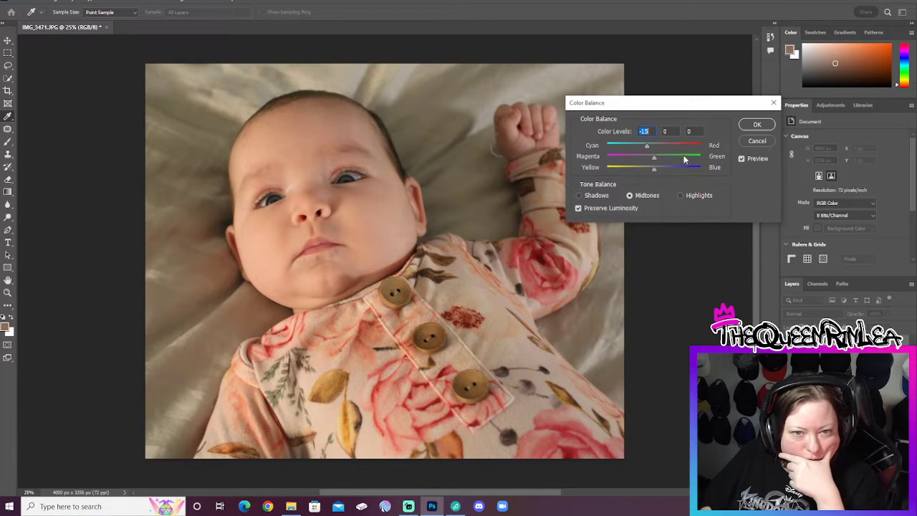
Set the magenta-green midtone level to -4.
key("Tab")
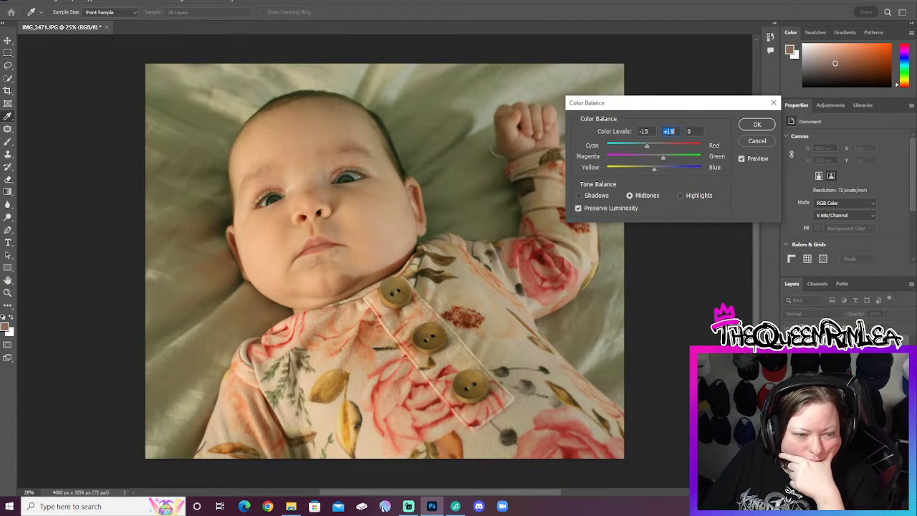
key("shift+Down")
key("shift+Down")
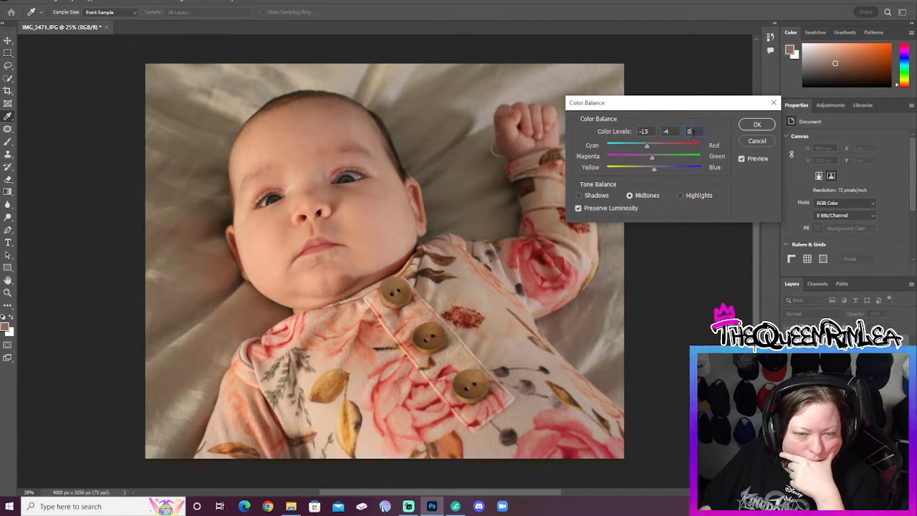
Set the yellow-blue midtone level to +8 and apply the Color Balance adjustment.
key("Tab")
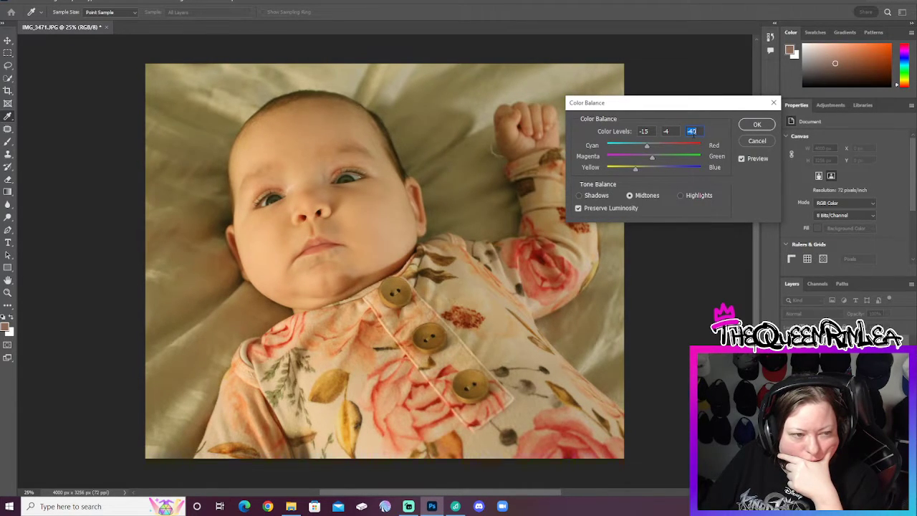
scroll(693, 133, "up", 18)
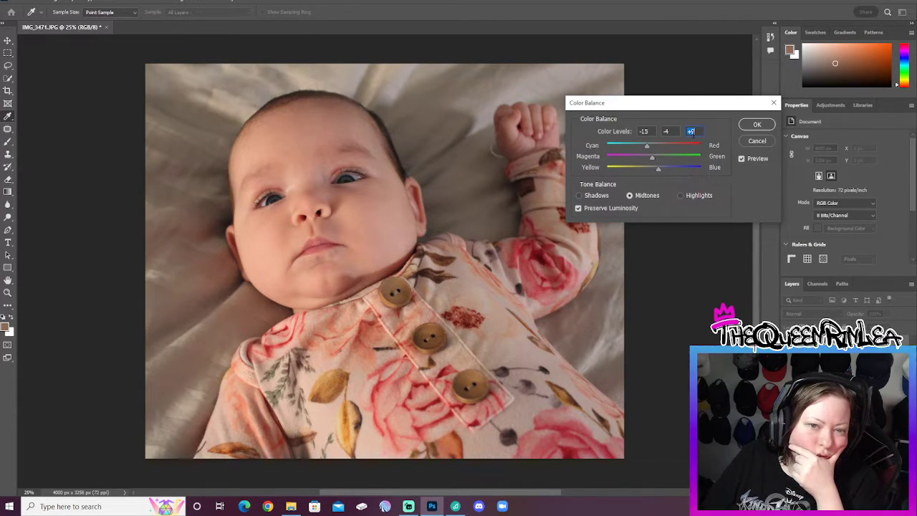
key("Down")
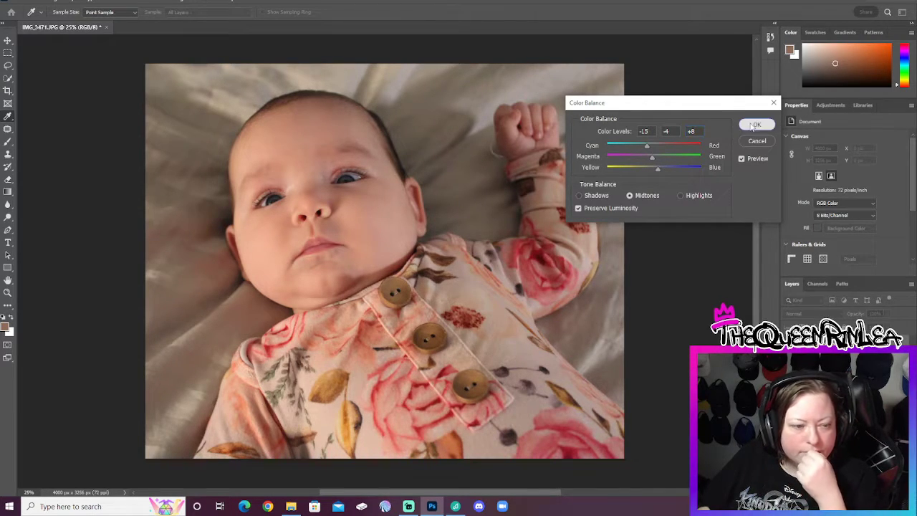
left_click(752, 124)
key("c")
Apply a Brightness/Contrast adjustment to the photo with brightness 0 and contrast 2.
left_click(58, 2)
mouse_move(70, 23)
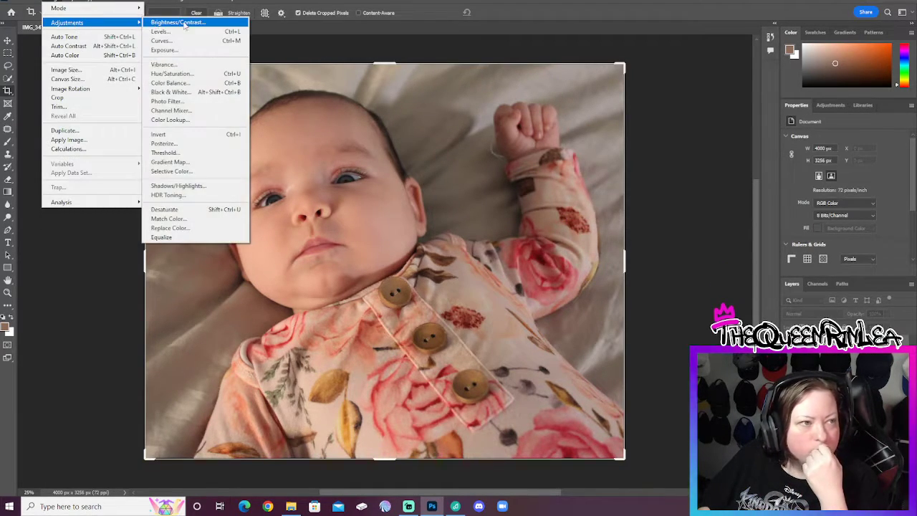
left_click(179, 22)
left_click(679, 169)
left_click_drag(679, 168, 678, 172)
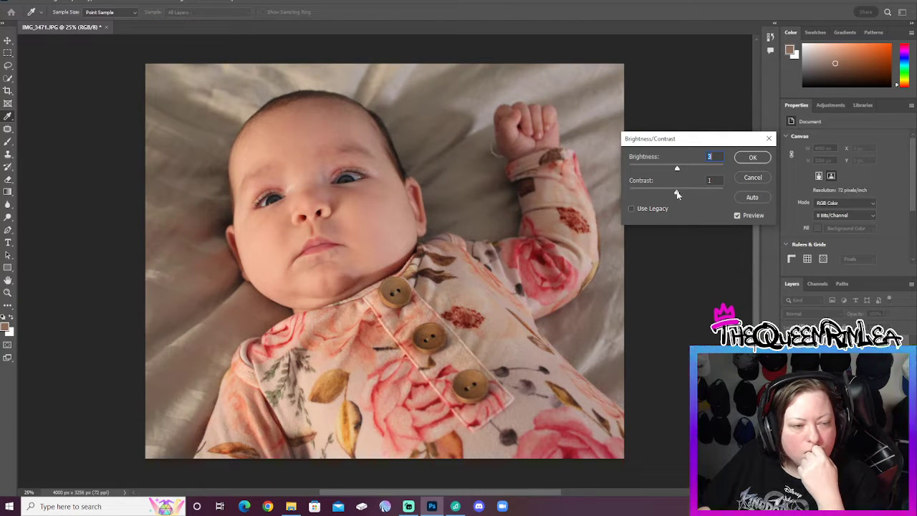
left_click_drag(677, 192, 693, 196)
key("Tab")
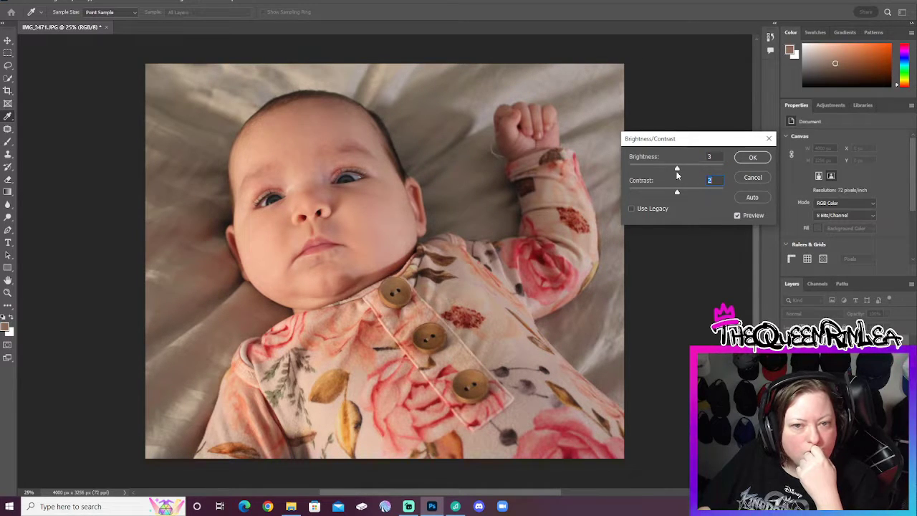
key("shift+Tab")
type("0")
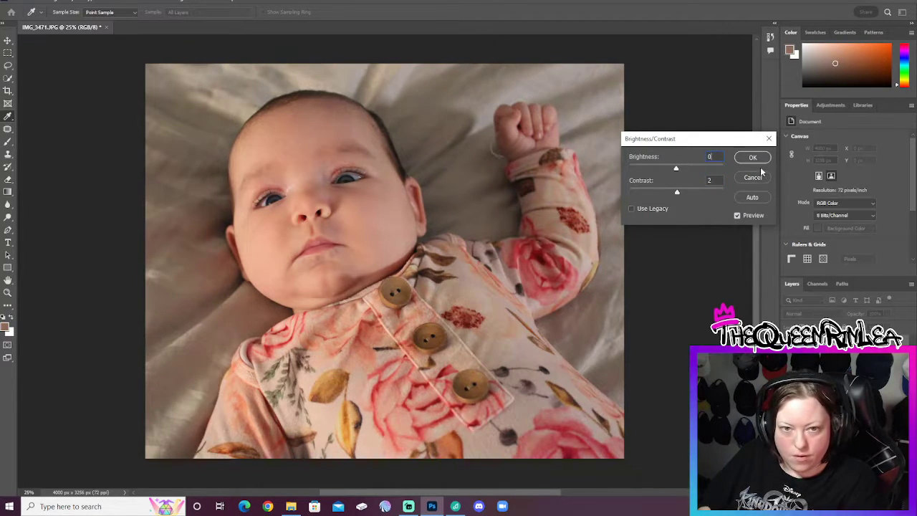
left_click(753, 159)
key("c")
Start a Hue/Saturation adjustment on the photo and set the master saturation to -10.
key("alt+i")
mouse_move(83, 26)
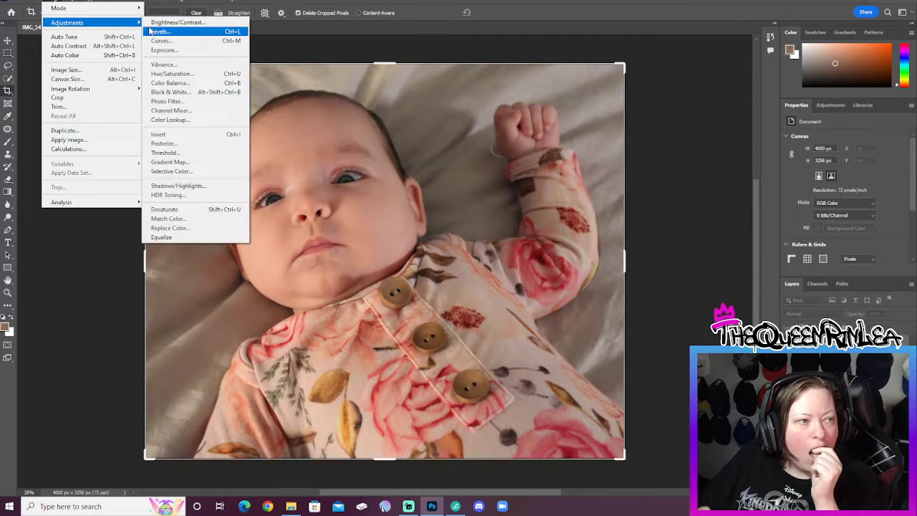
left_click(175, 76)
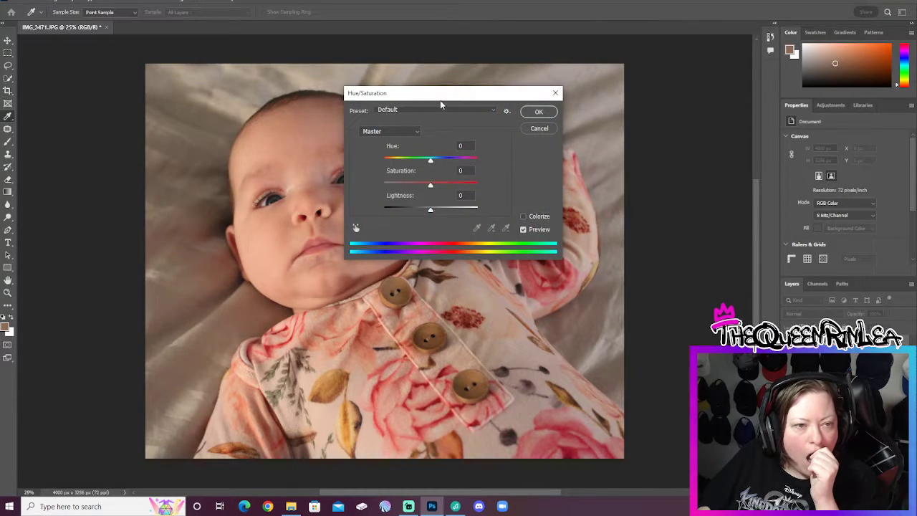
left_click_drag(442, 98, 713, 90)
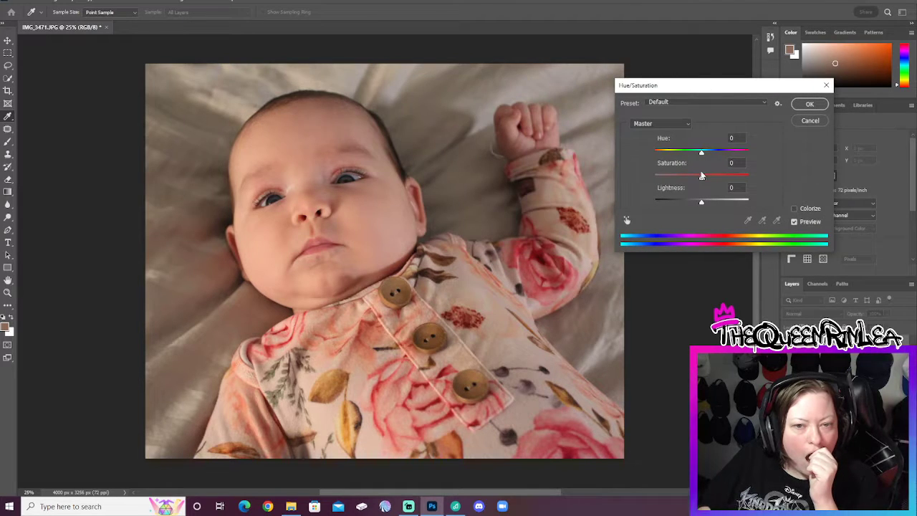
left_click_drag(702, 175, 640, 190)
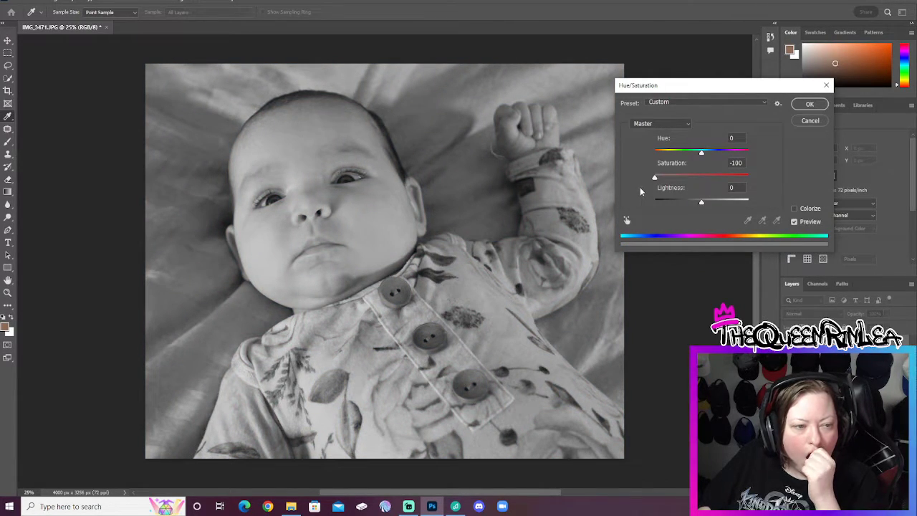
left_click_drag(655, 179, 697, 183)
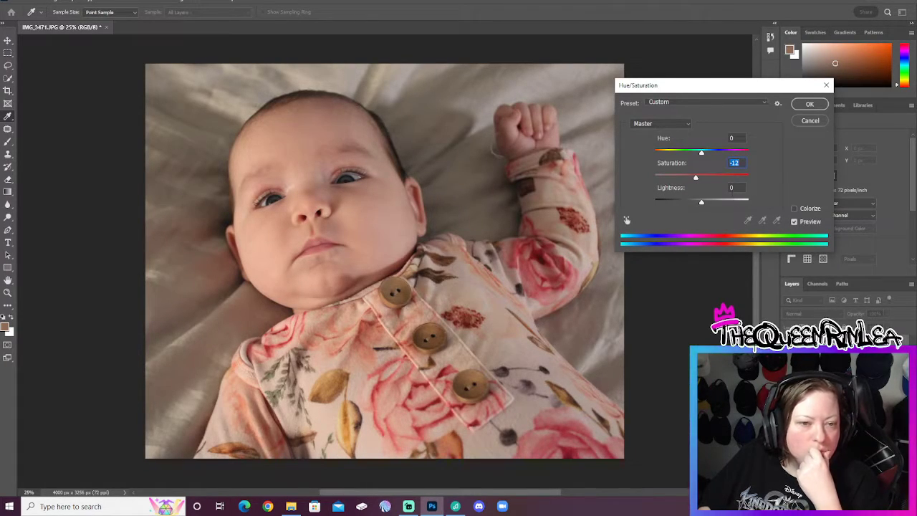
key("Up")
key("Up")
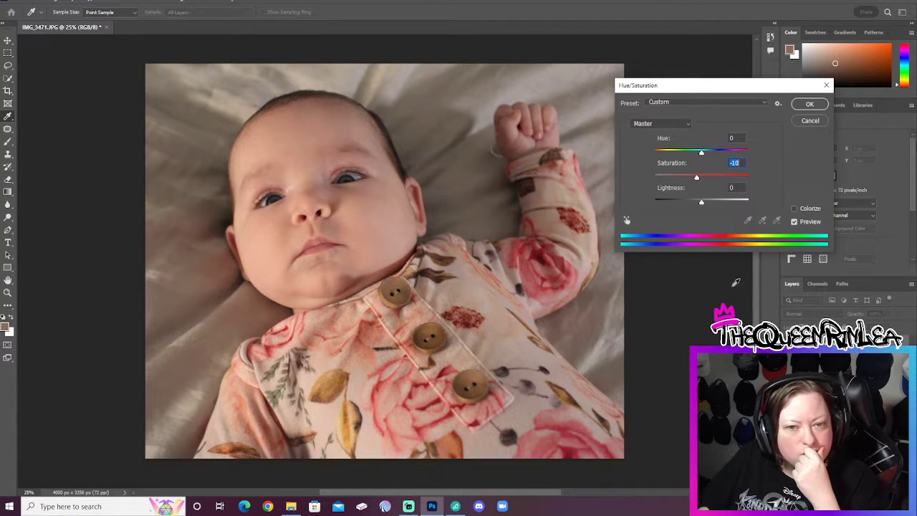
Set the lightness of the Hue/Saturation adjustment to +7.
left_click_drag(701, 202, 705, 203)
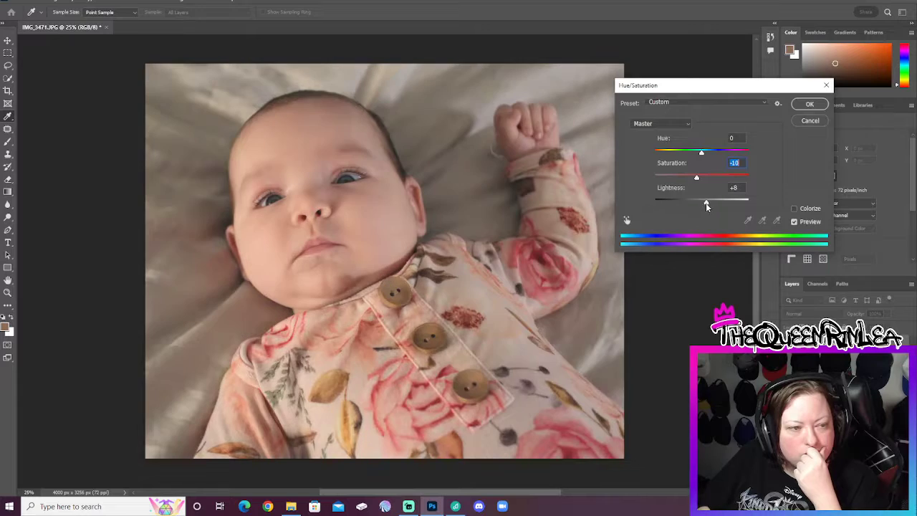
key("Tab")
key("Down")
key("Down")
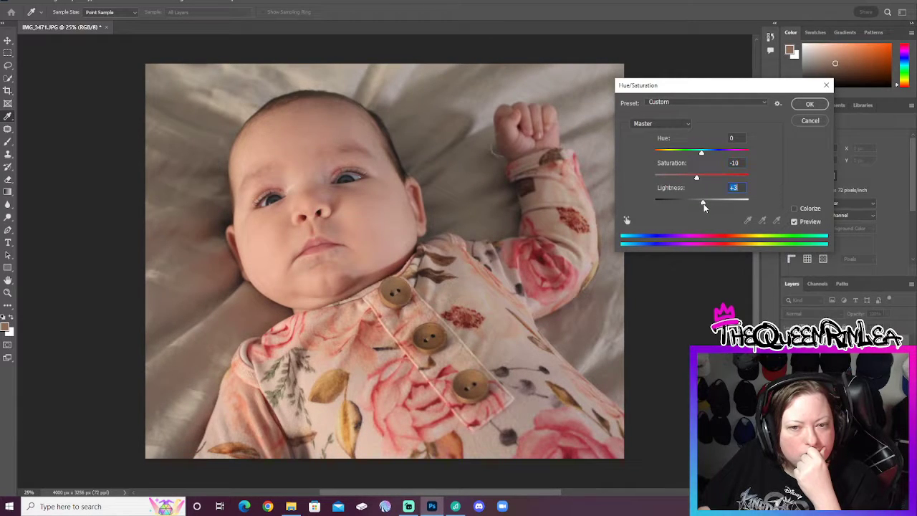
key("Up")
key("Up")
key("Up")
key("Up")
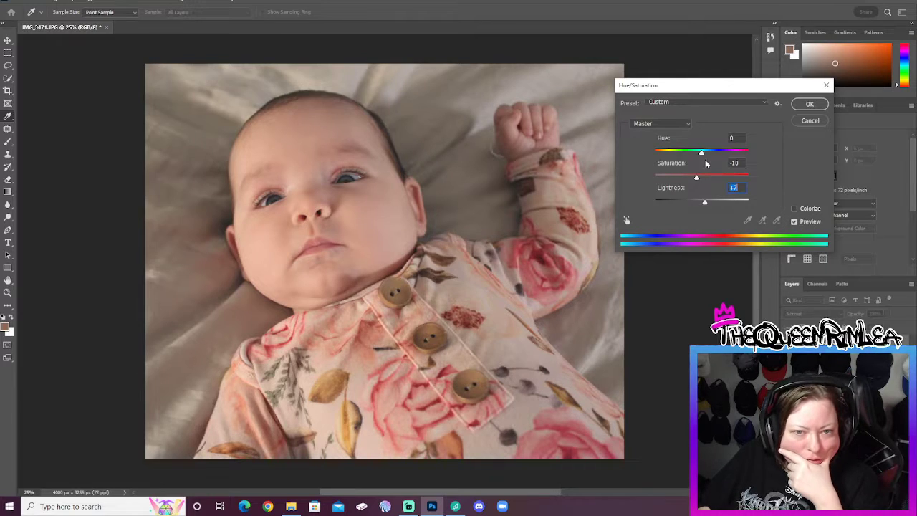
Try a strong hue shift, reset the hue to 0 and apply the Hue/Saturation adjustment.
left_click_drag(703, 153, 734, 155)
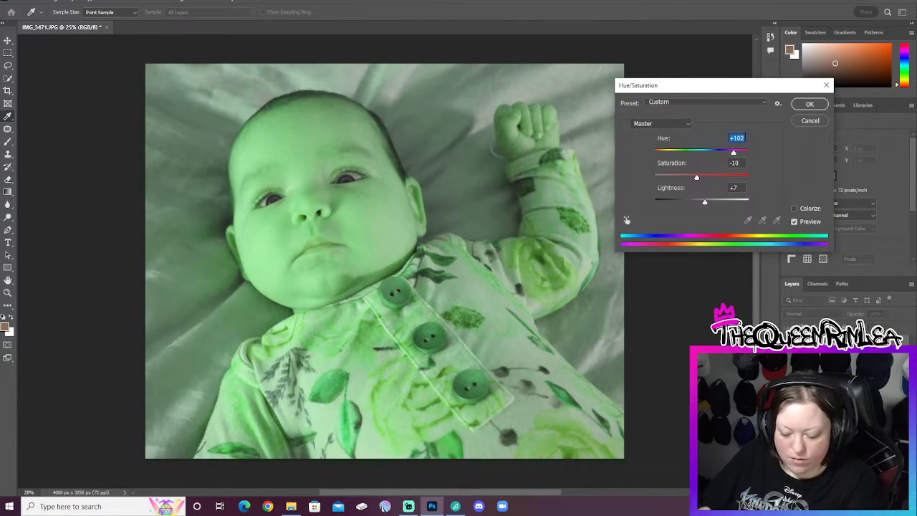
type("0")
left_click(805, 106)
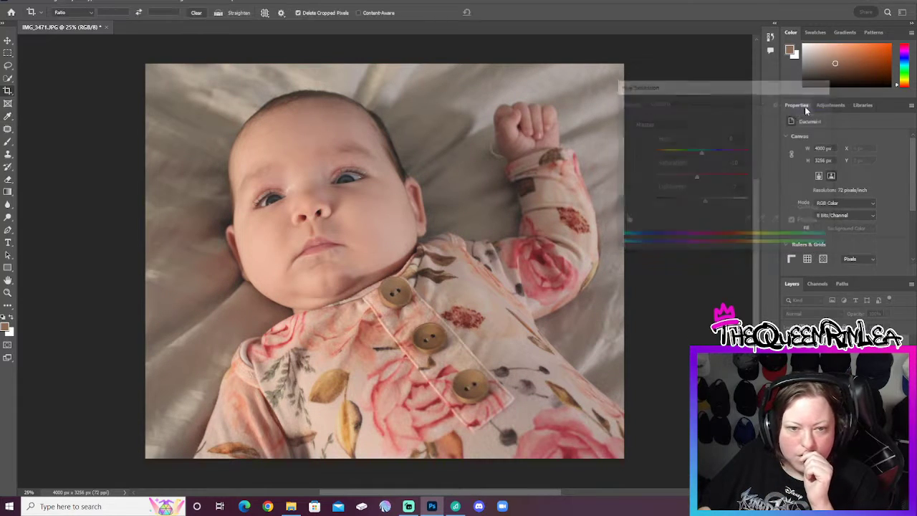
Apply another Brightness/Contrast adjustment with brightness 5 and contrast -7.
left_click(53, 2)
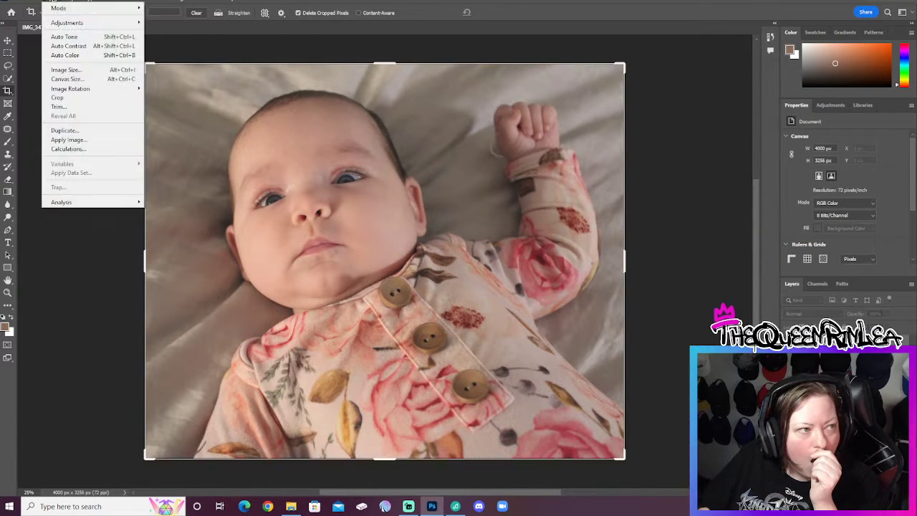
mouse_move(79, 23)
left_click(179, 23)
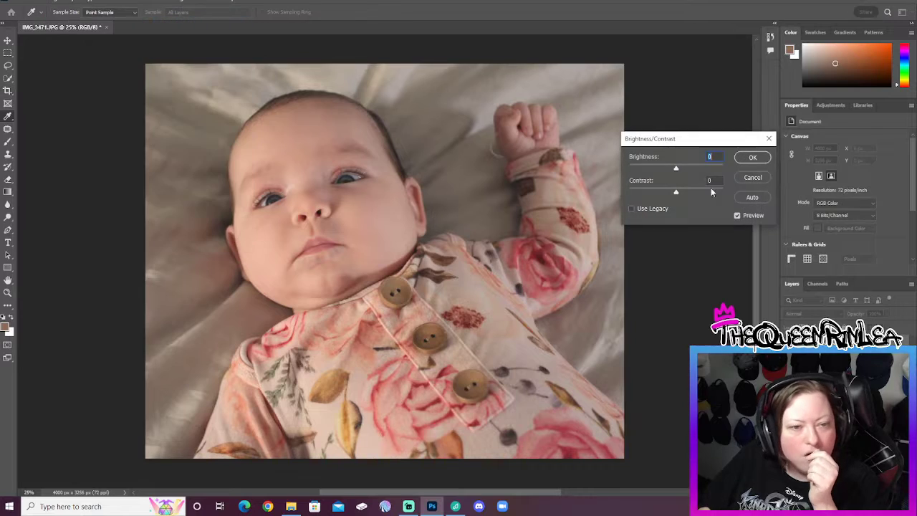
left_click_drag(673, 172, 680, 172)
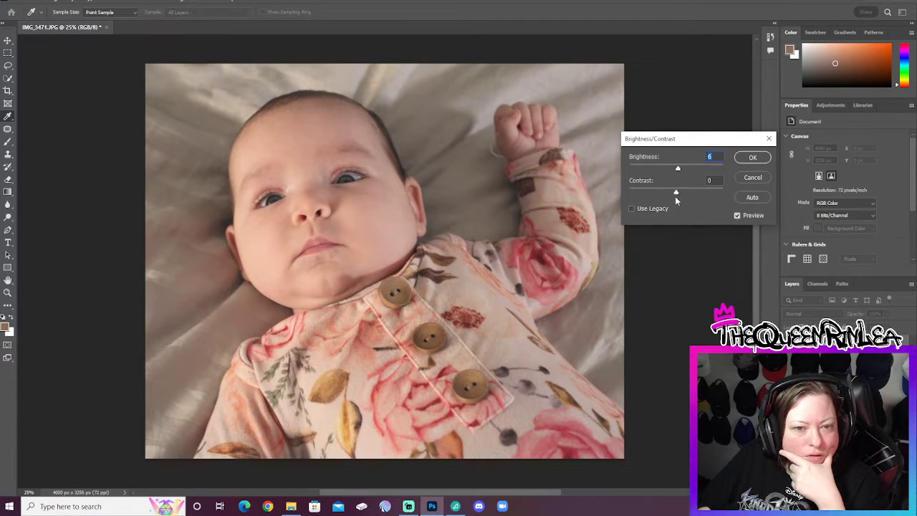
left_click_drag(676, 193, 663, 192)
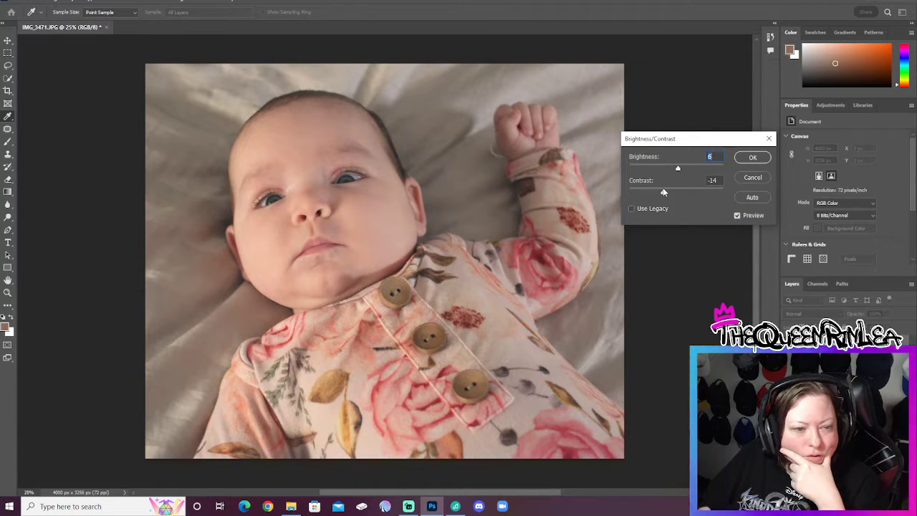
left_click_drag(679, 168, 683, 170)
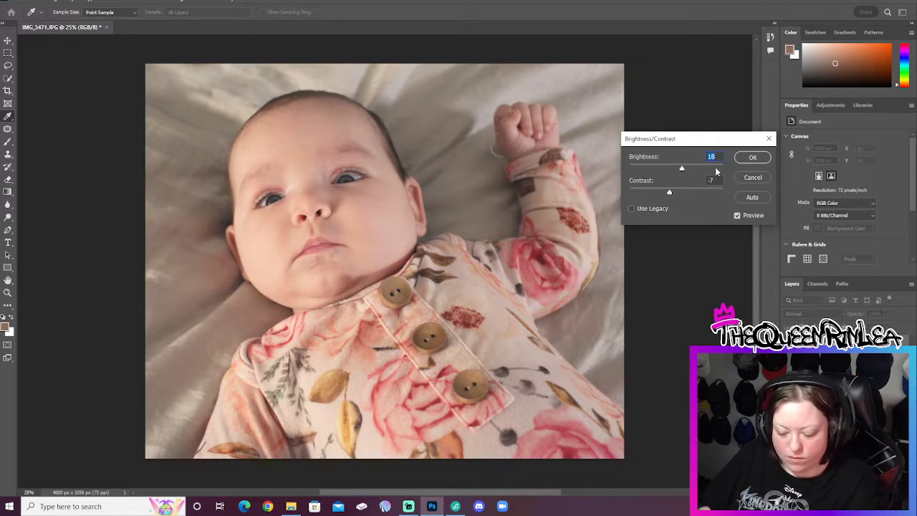
type("5")
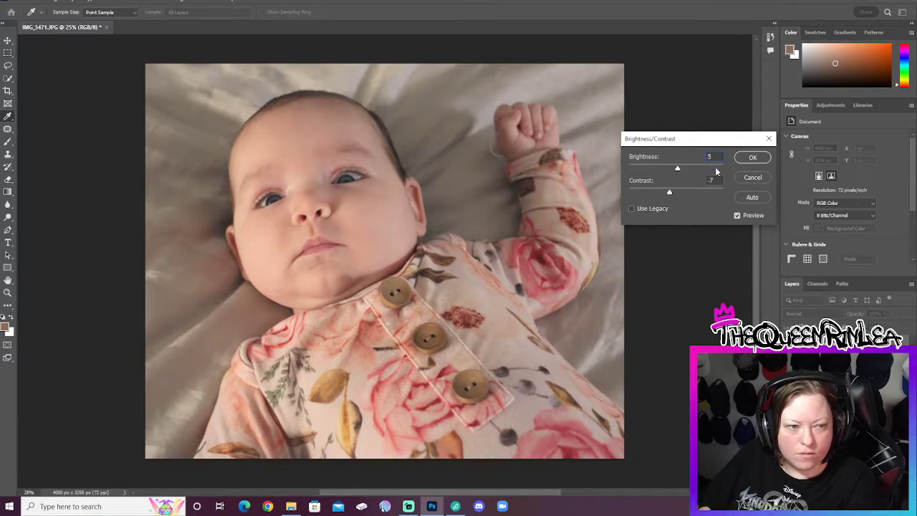
key("Down")
key("Down")
key("Down")
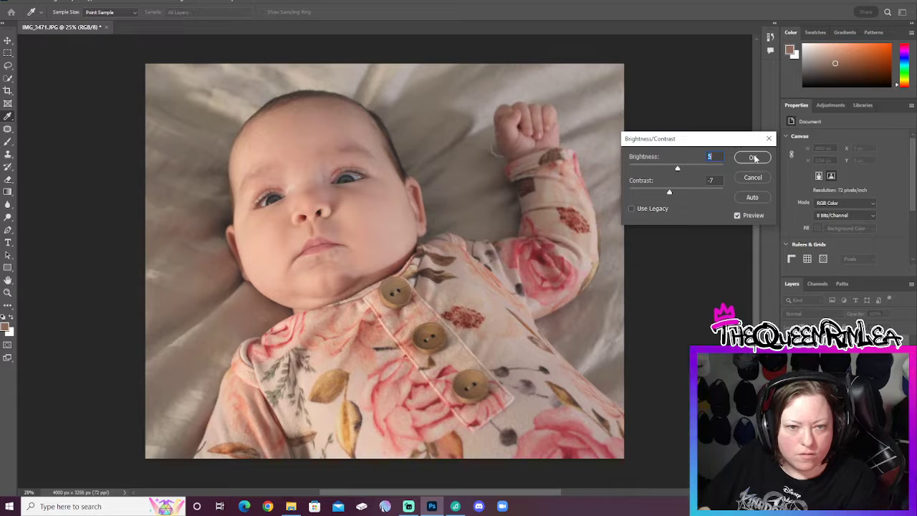
left_click(753, 157)
key("c")
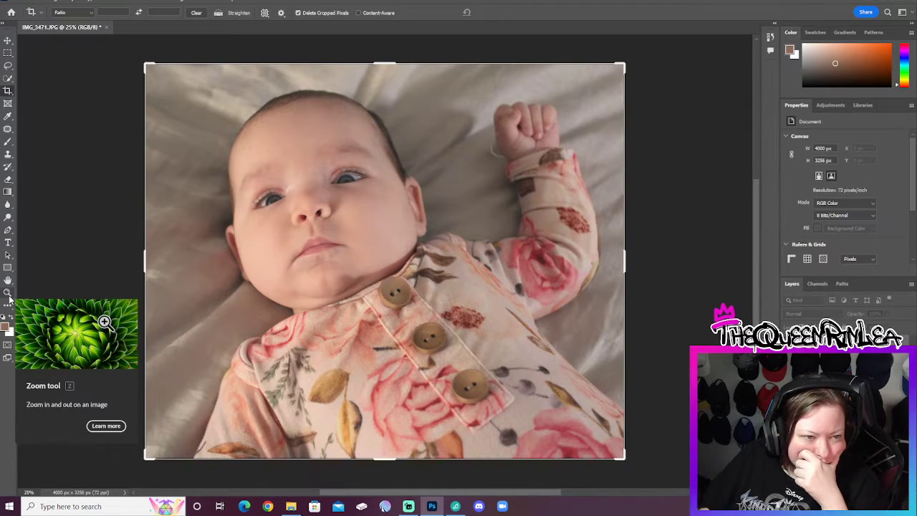
Heal the reddened skin along the upper eyelid of the left-hand eye in the photo with the Spot Healing Brush.
key("z")
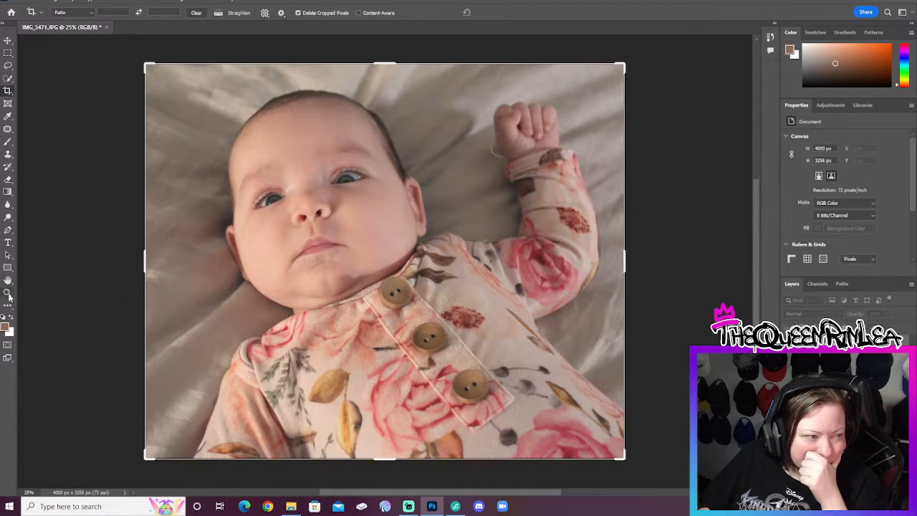
left_click(312, 186)
left_click(308, 190)
left_click(306, 192)
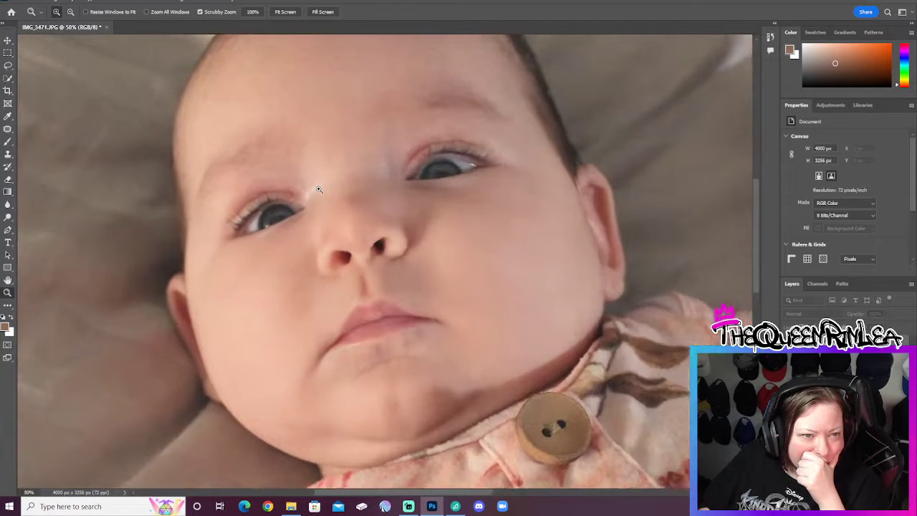
left_click(7, 129)
right_click(8, 128)
left_click(51, 129)
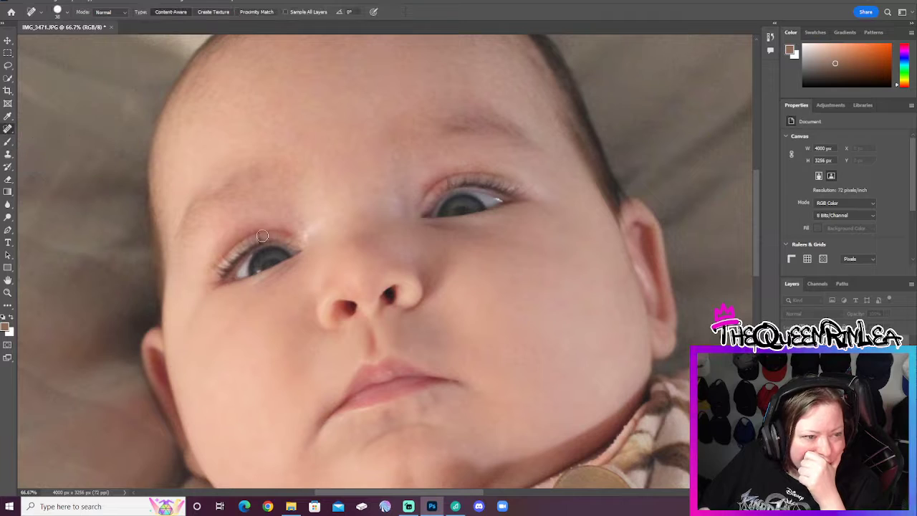
left_click_drag(249, 223, 212, 270)
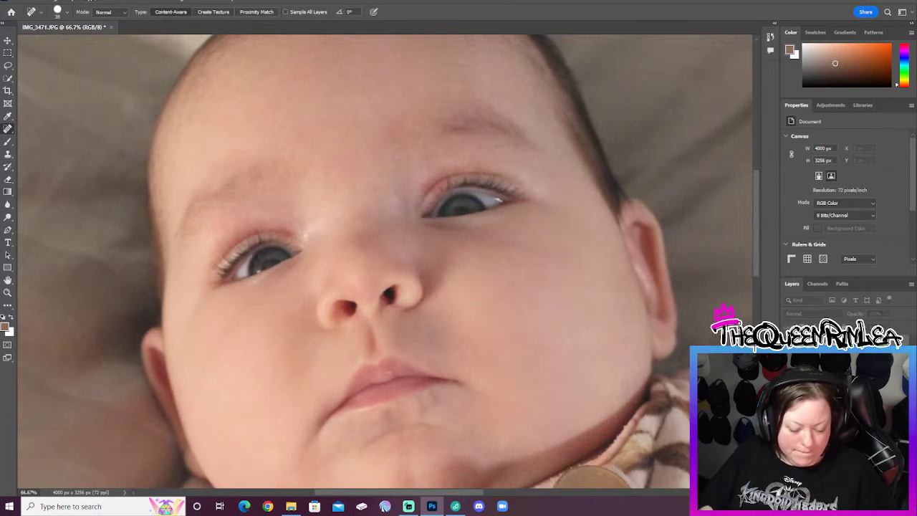
Duplicate the photo layer and set the foreground color to #d29585, sampled from the skin above the left-hand eye.
key("ctrl+j")
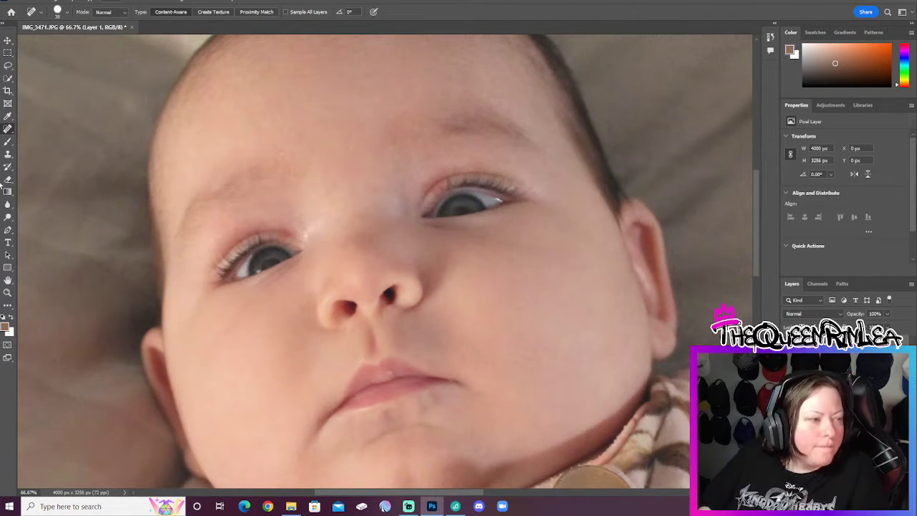
left_click(6, 327)
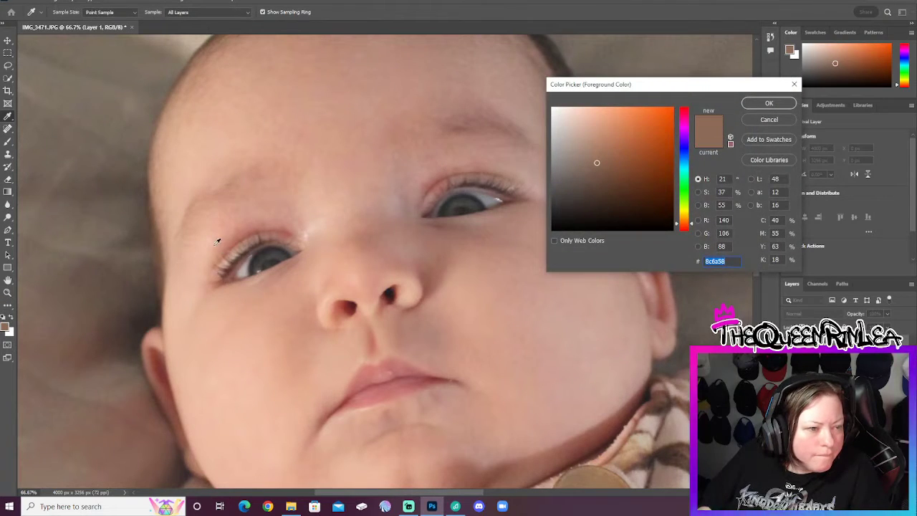
left_click(249, 217)
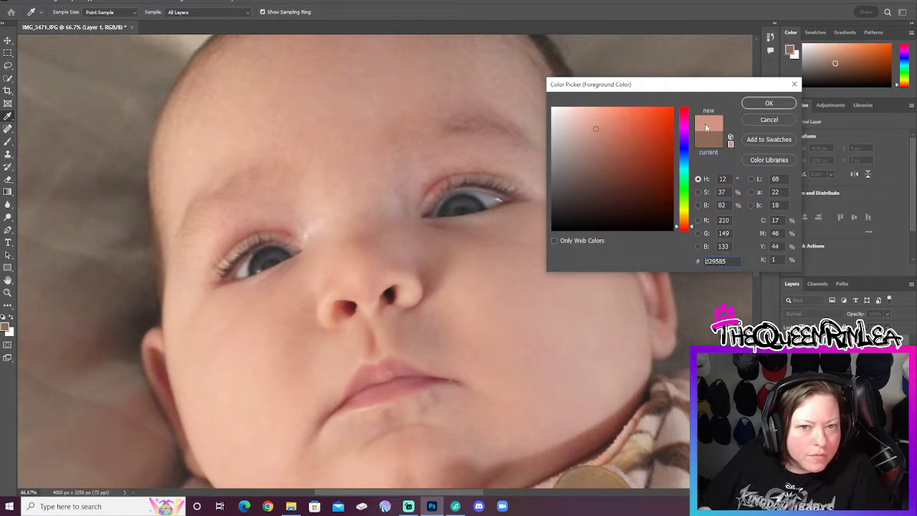
left_click(769, 104)
Try to cover the redness on both upper eyelids by painting over it with the Brush in the sampled skin color.
key("j")
left_click_drag(275, 222, 268, 222)
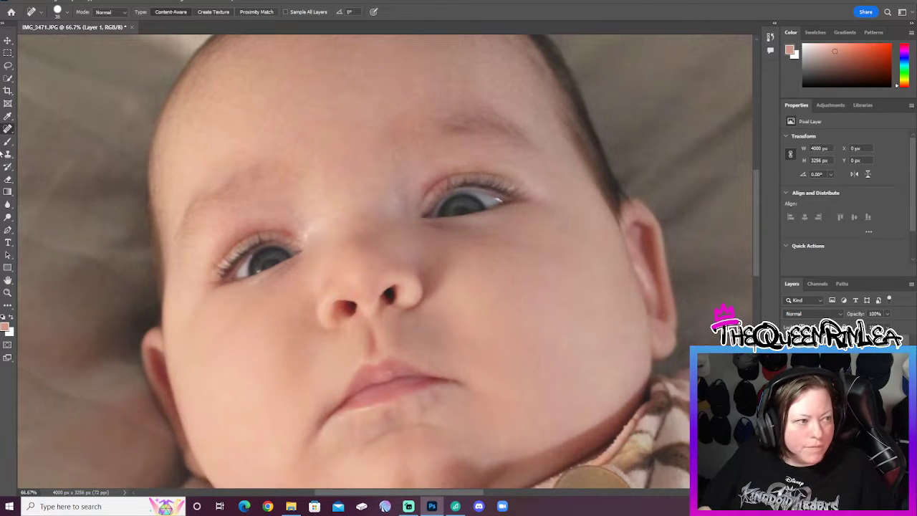
key("b")
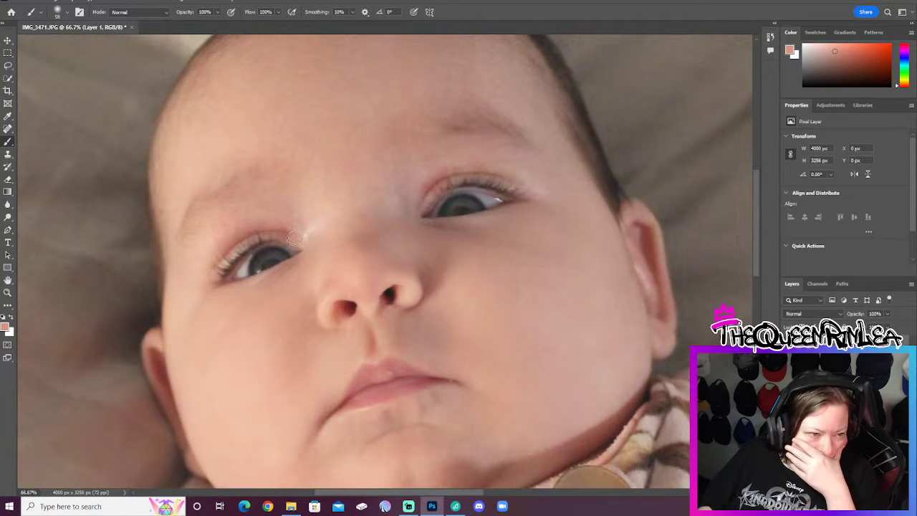
left_click_drag(270, 230, 218, 267)
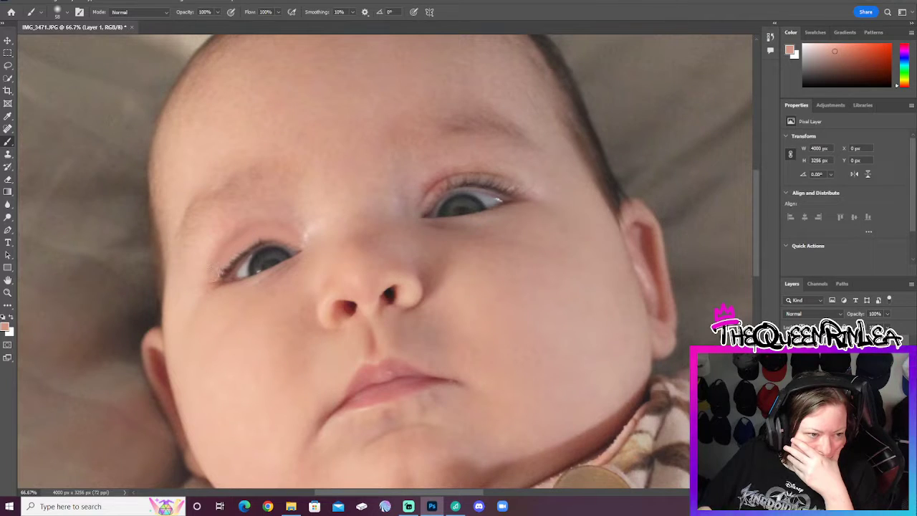
left_click_drag(423, 193, 492, 175)
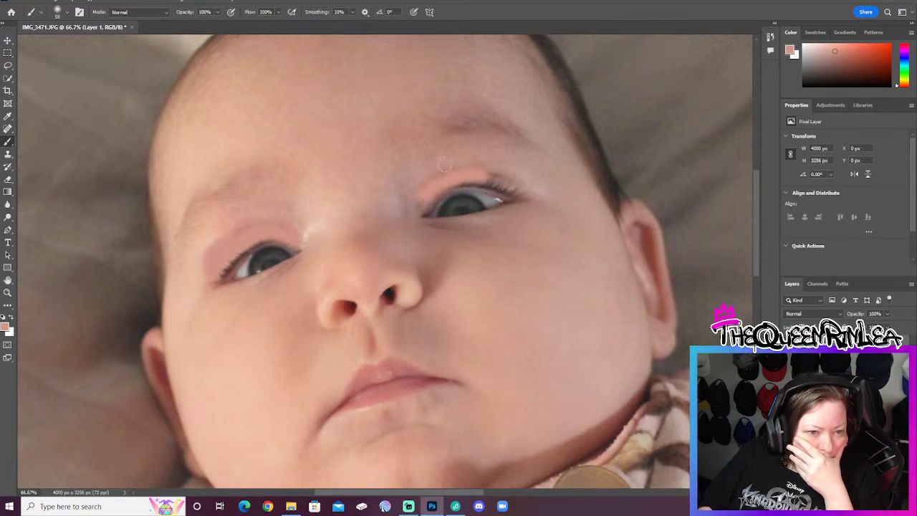
left_click_drag(430, 194, 452, 180)
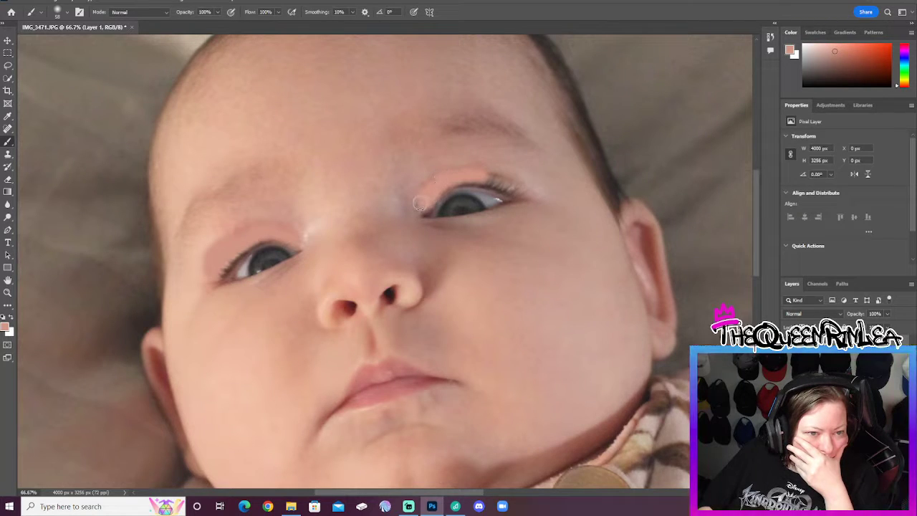
Adjust the Eraser's brush and soften the paint on the right-hand eye's upper eyelid at 10% opacity.
left_click(8, 181)
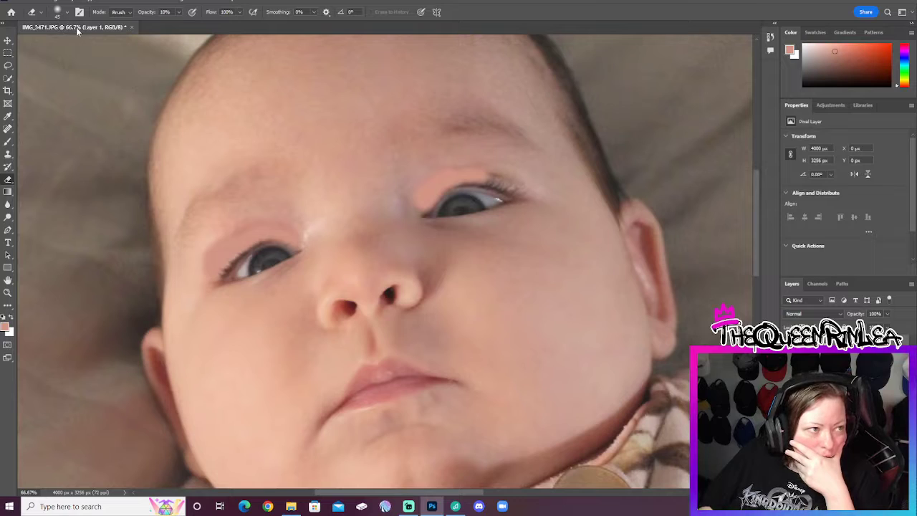
left_click(60, 11)
key("Return")
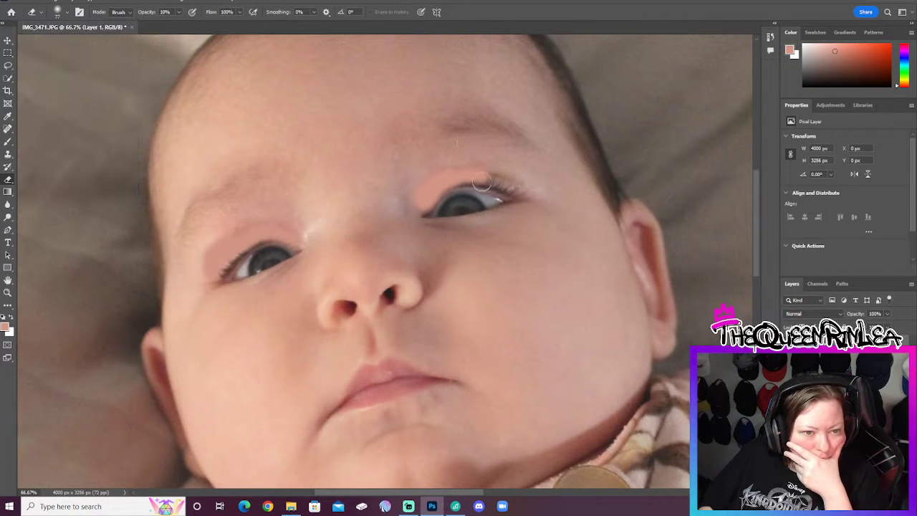
left_click_drag(461, 163, 429, 182)
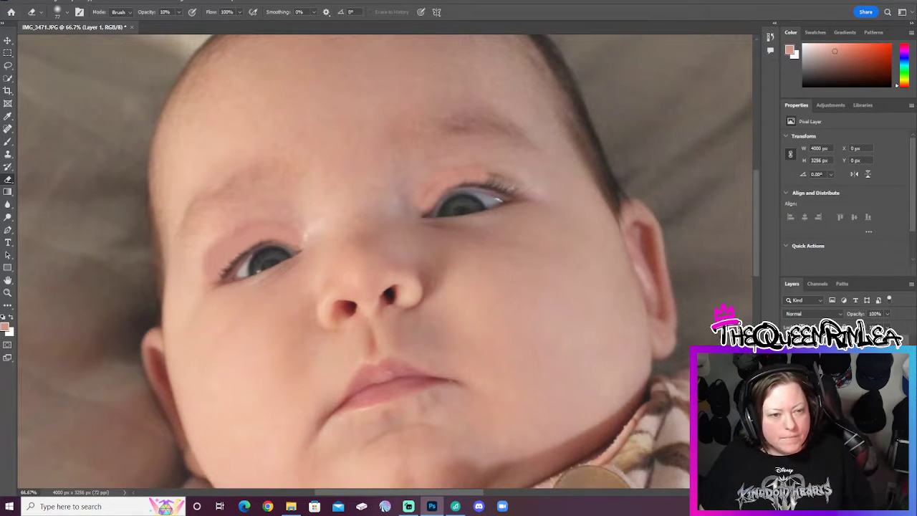
Undo the painting and erasing on both eyelids.
key("ctrl+z")
key("ctrl+z")
key("ctrl+z")
key("ctrl+z")
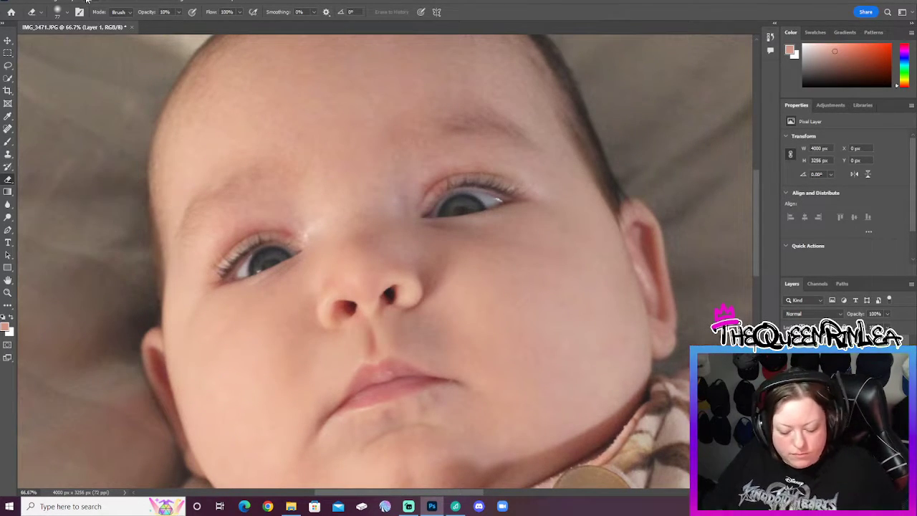
Duplicate the photo layer and activate the Patch tool.
key("ctrl+j")
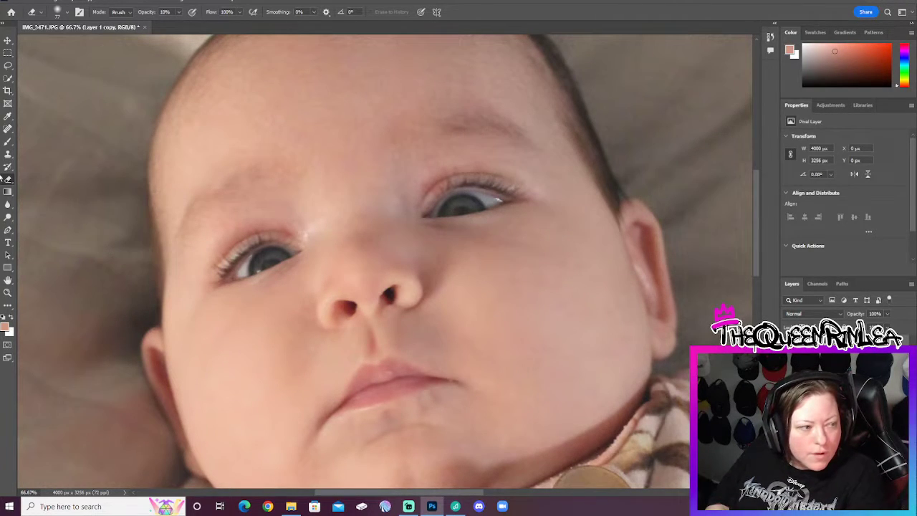
left_click(8, 144)
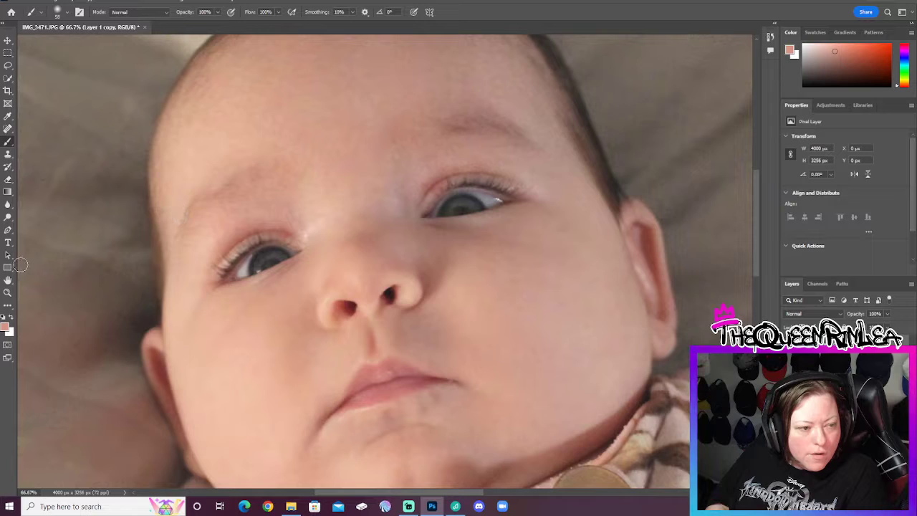
left_click(7, 128)
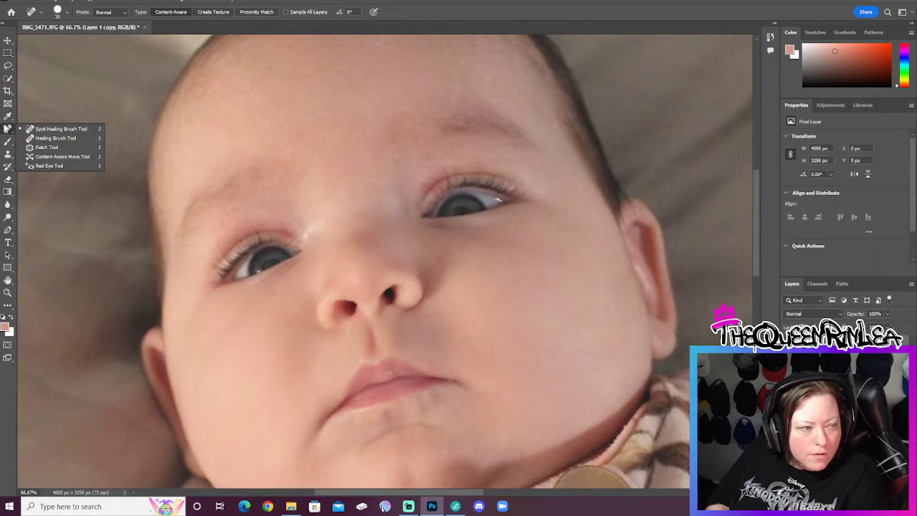
left_click(46, 147)
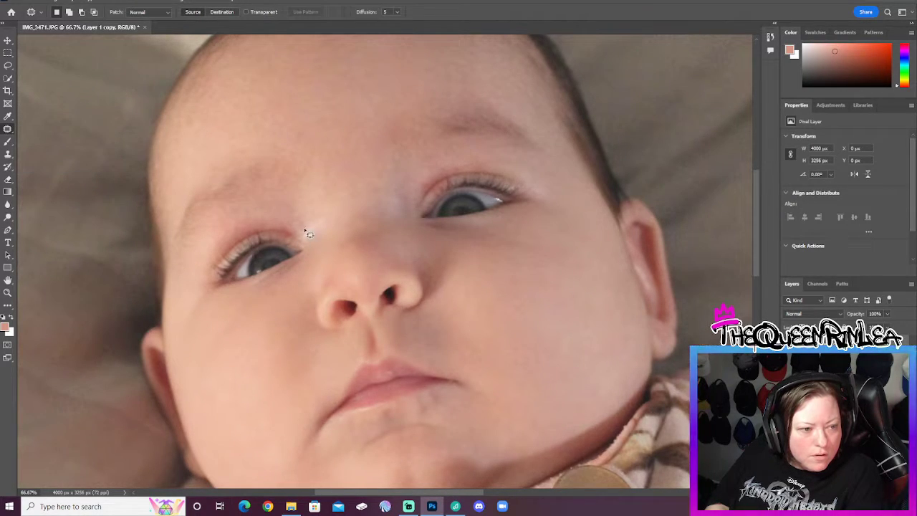
Try to patch the reddened upper eyelid of the left-hand eye with skin from just above it, and deselect the area.
left_click_drag(277, 236, 273, 235)
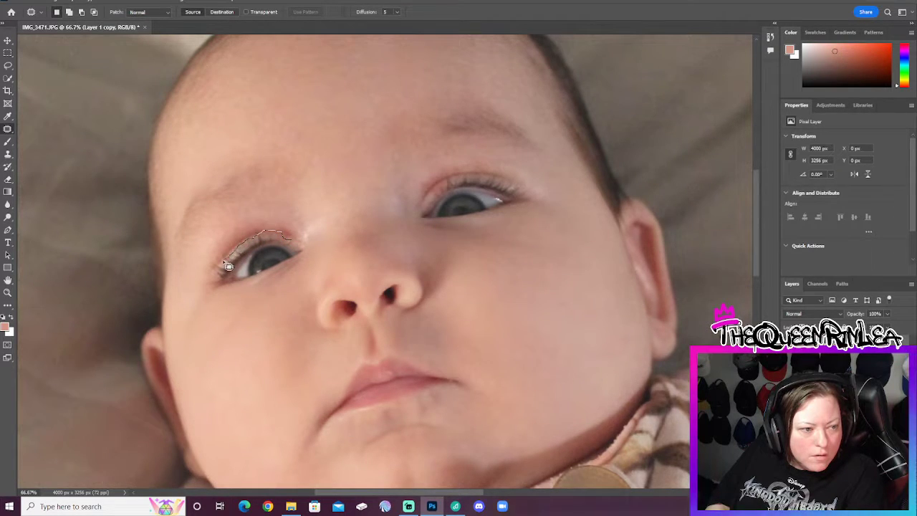
mouse_move(281, 231)
left_mouse_down()
mouse_move(294, 233)
mouse_move(287, 244)
mouse_move(275, 215)
left_mouse_up()
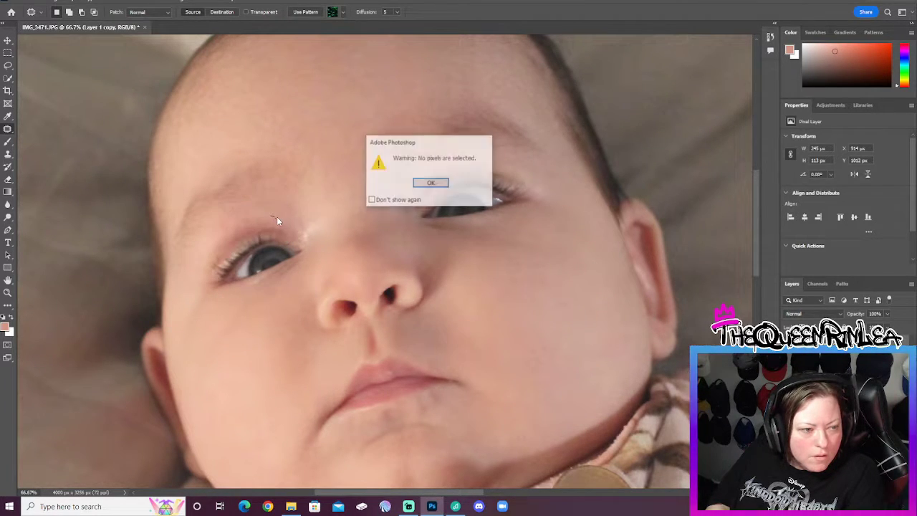
left_click(436, 184)
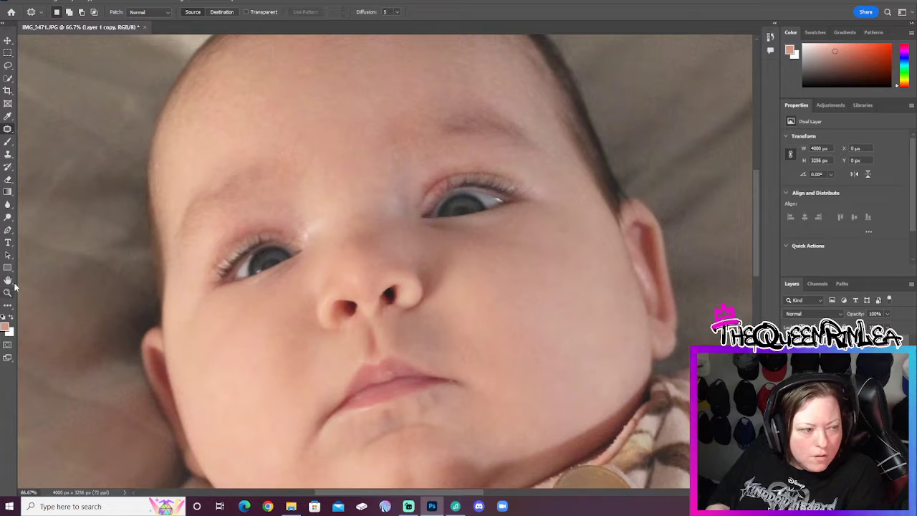
key("ctrl+z")
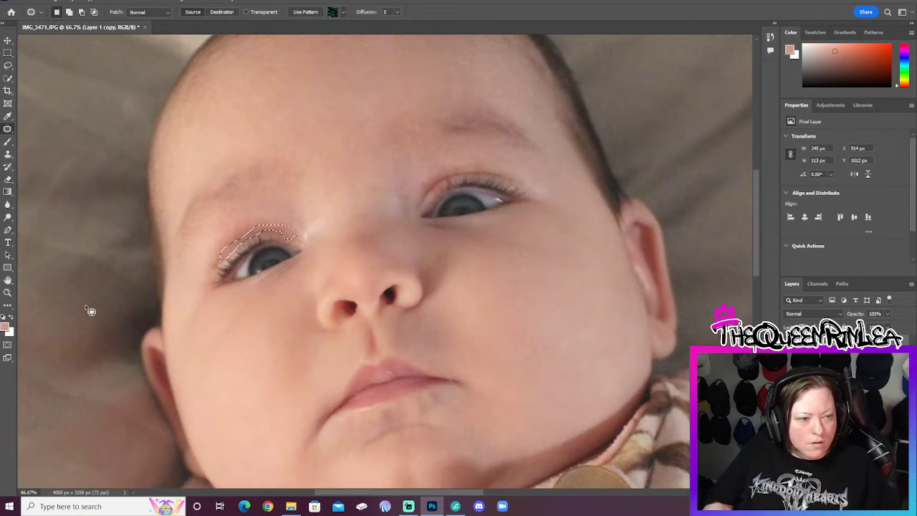
right_click(342, 189)
left_click(387, 192)
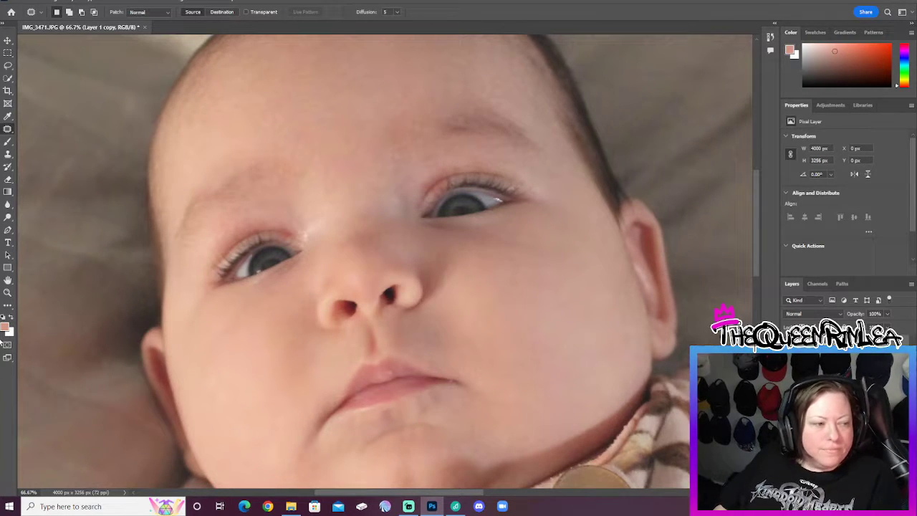
left_click(6, 305)
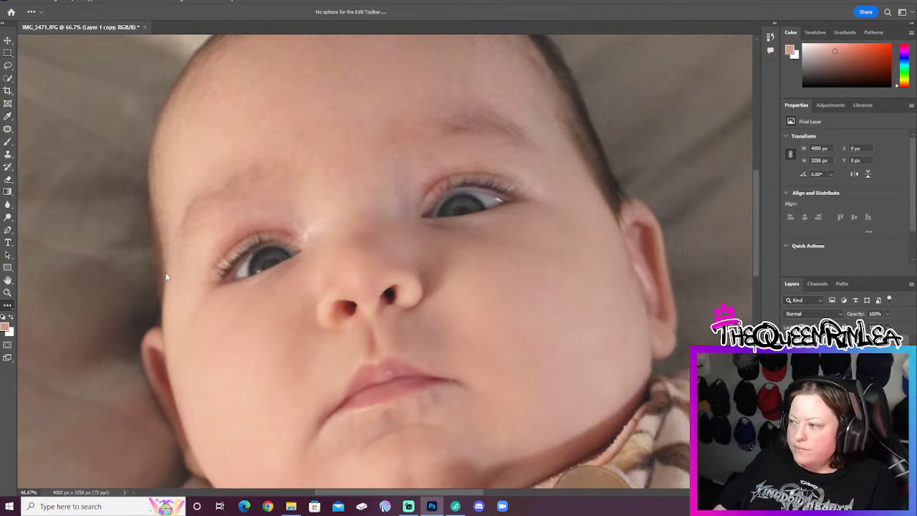
left_click(6, 141)
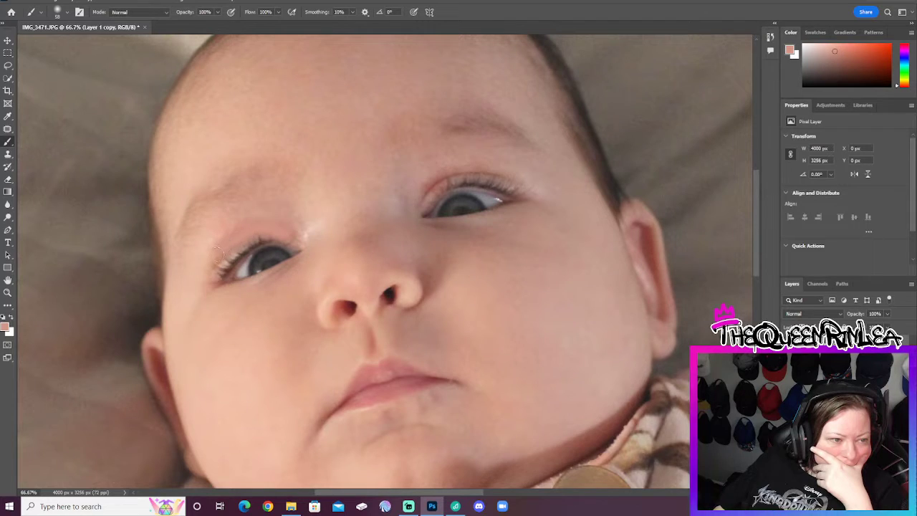
left_click(8, 180)
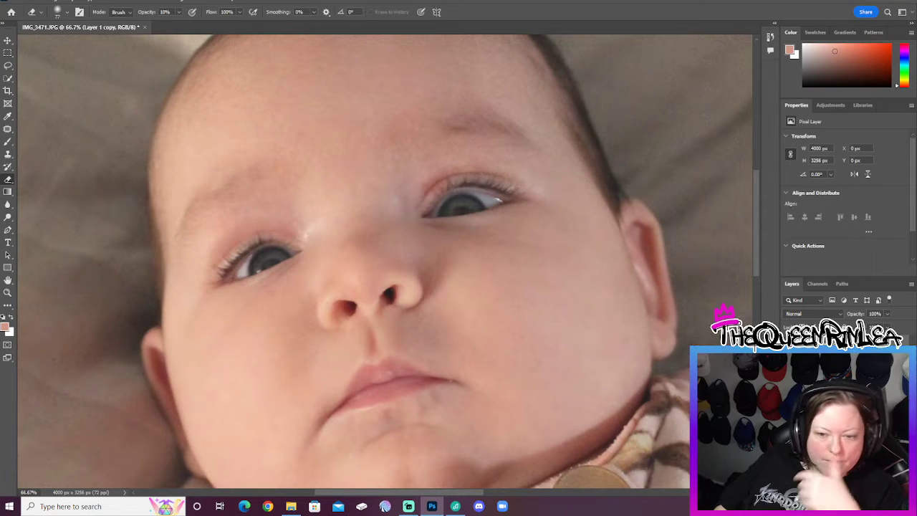
On Layer 1, patch the reddened skin on the inner part of the right-hand eye's upper eyelid and deselect it.
key("alt+bracketleft")
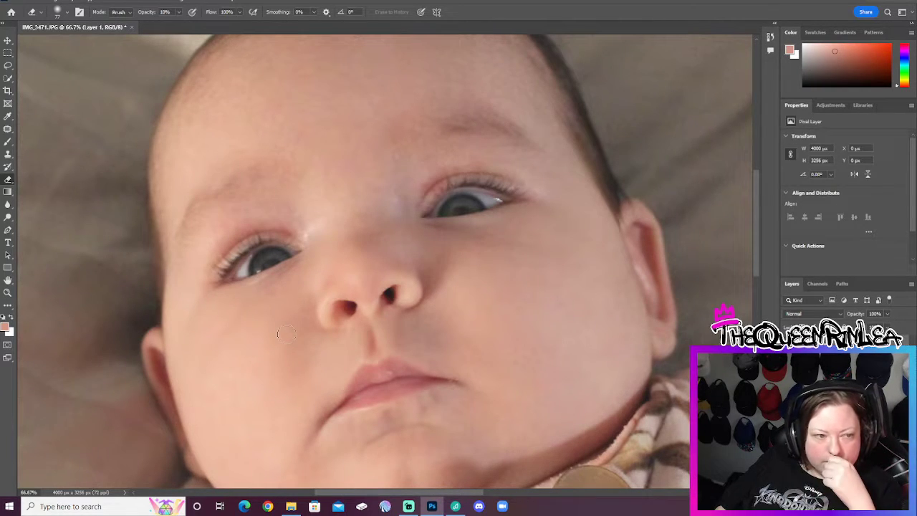
left_click(7, 292)
left_click(416, 214)
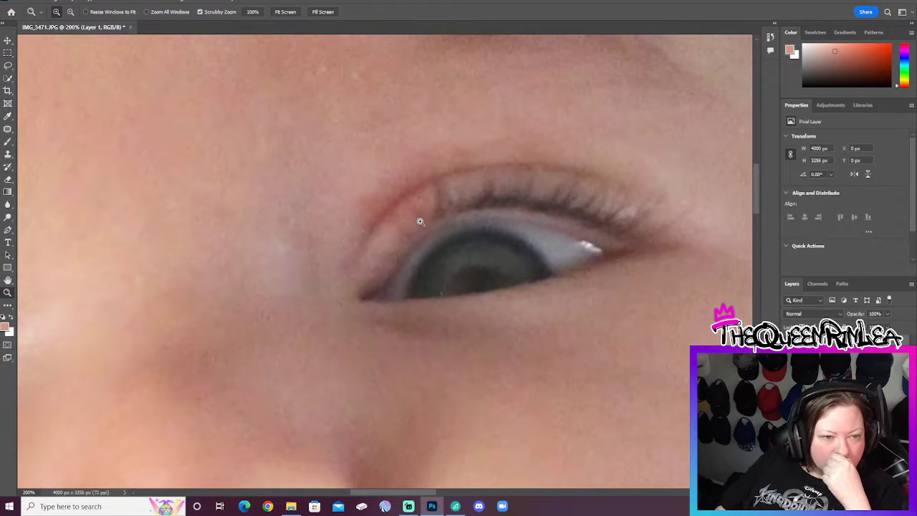
left_click(8, 130)
mouse_move(435, 228)
left_mouse_down()
mouse_move(401, 254)
mouse_move(386, 241)
mouse_move(430, 204)
left_mouse_up()
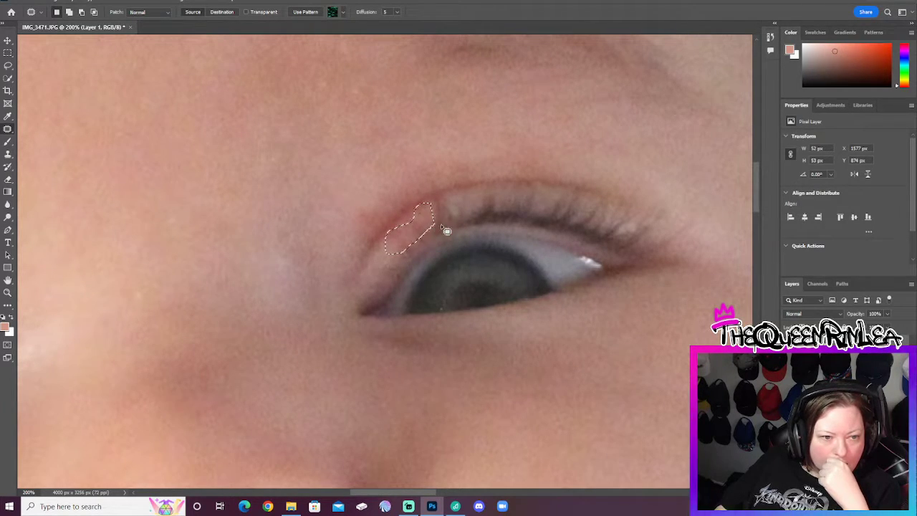
right_click(445, 226)
key("Escape")
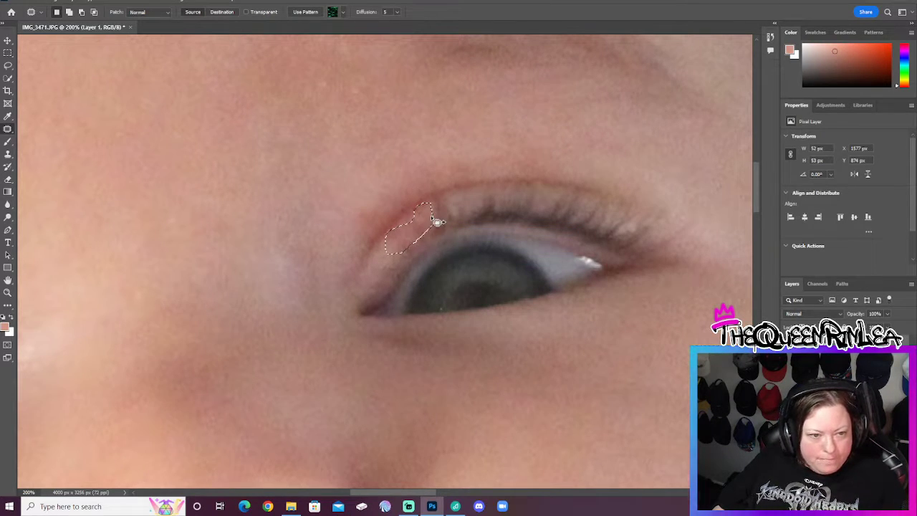
key("ctrl+d")
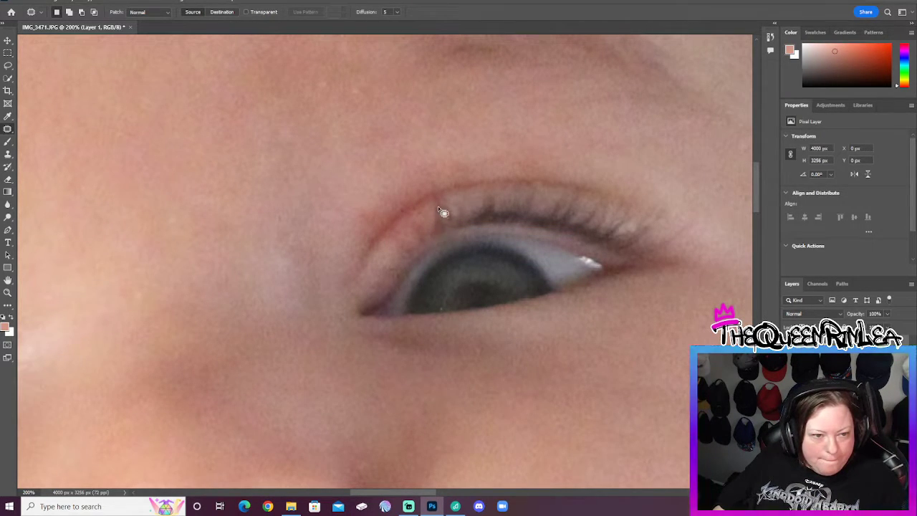
mouse_move(397, 223)
left_mouse_down()
mouse_move(384, 250)
mouse_move(391, 256)
mouse_move(427, 245)
mouse_move(437, 208)
left_mouse_up()
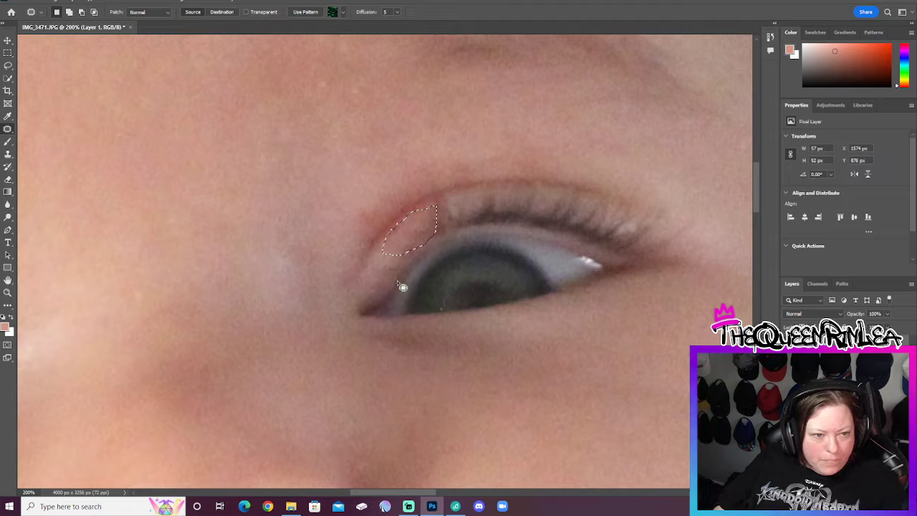
right_click(465, 208)
left_click(478, 213)
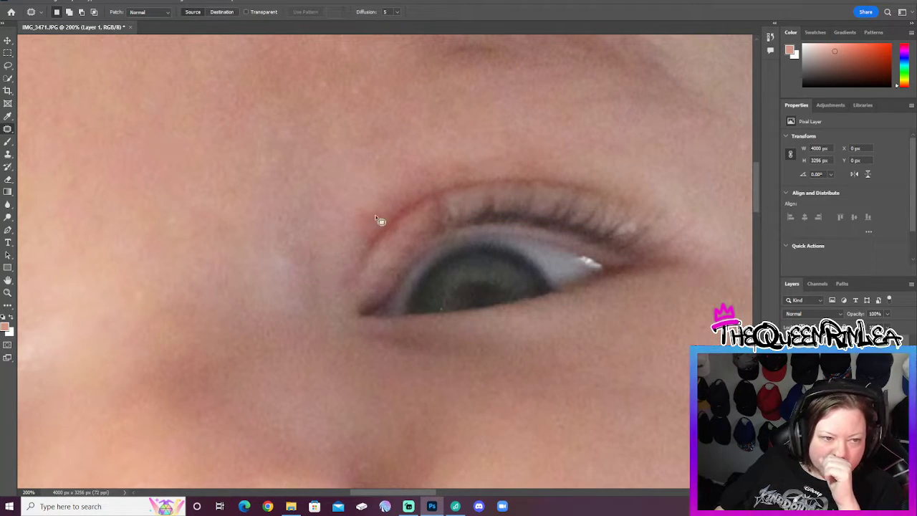
Patch the reddened skin just above the inner eyelid crease of the right-hand eye and deselect it.
mouse_move(424, 192)
left_mouse_down()
mouse_move(350, 252)
mouse_move(345, 218)
mouse_move(382, 181)
mouse_move(423, 192)
left_mouse_up()
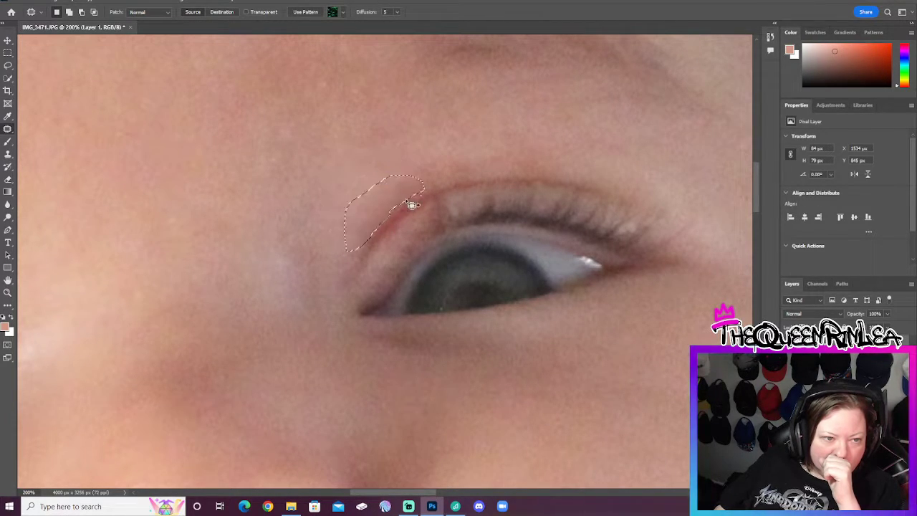
right_click(484, 154)
left_click(507, 157)
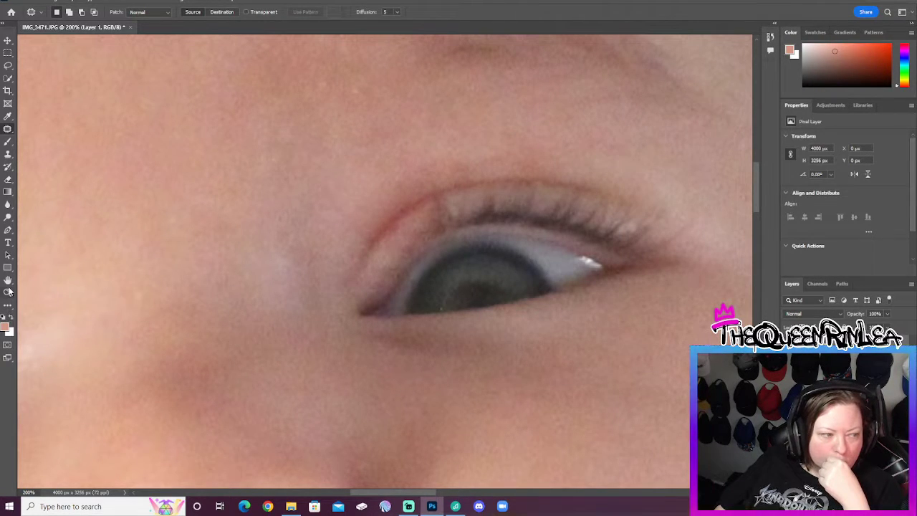
Patch the redness at the inner end of the left-hand eye's upper eyelid with skin from above it, and deselect the area.
left_click_drag(391, 493, 336, 493)
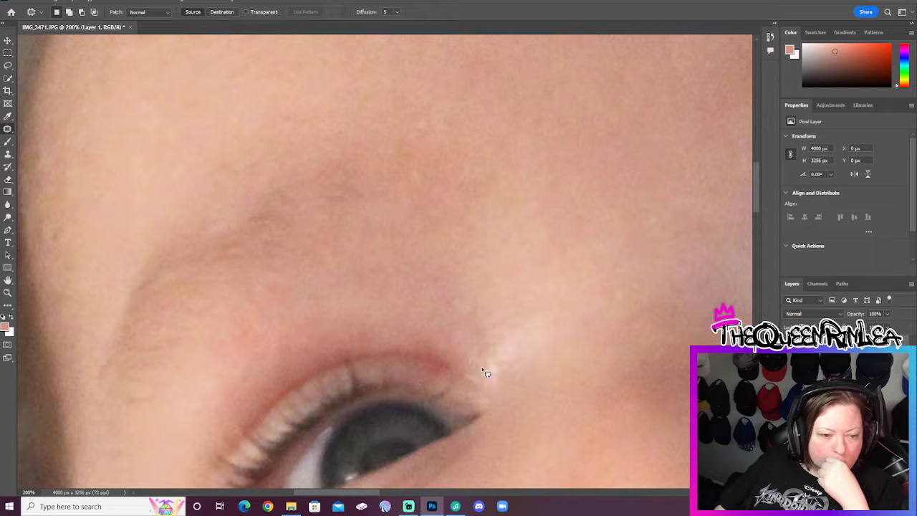
scroll(473, 368, "down", 1)
mouse_move(420, 347)
left_mouse_down()
mouse_move(418, 367)
mouse_move(449, 368)
mouse_move(444, 356)
mouse_move(463, 373)
left_mouse_up()
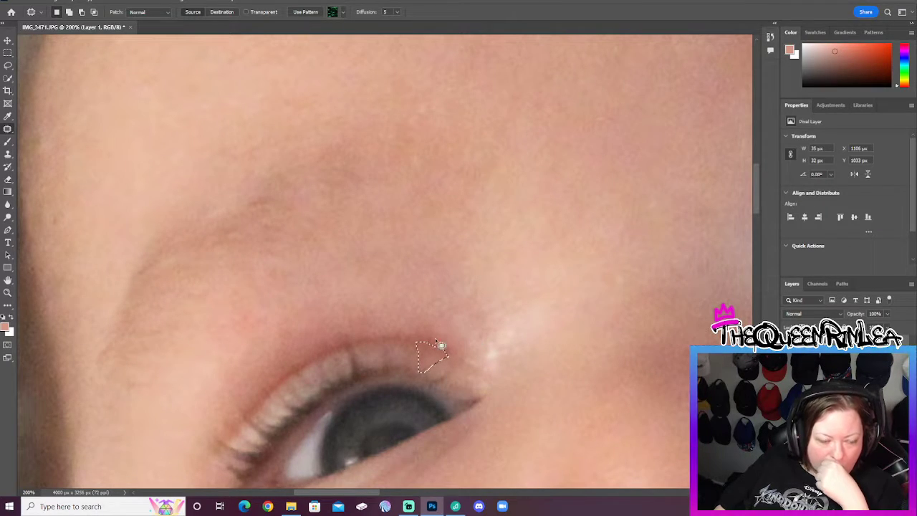
mouse_move(451, 347)
left_mouse_down()
mouse_move(406, 330)
mouse_move(440, 308)
left_mouse_up()
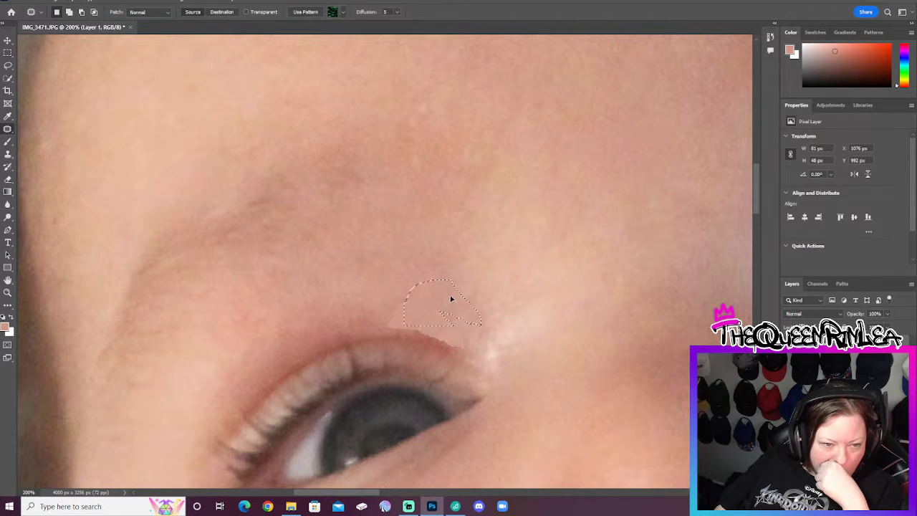
right_click(491, 308)
left_click(517, 313)
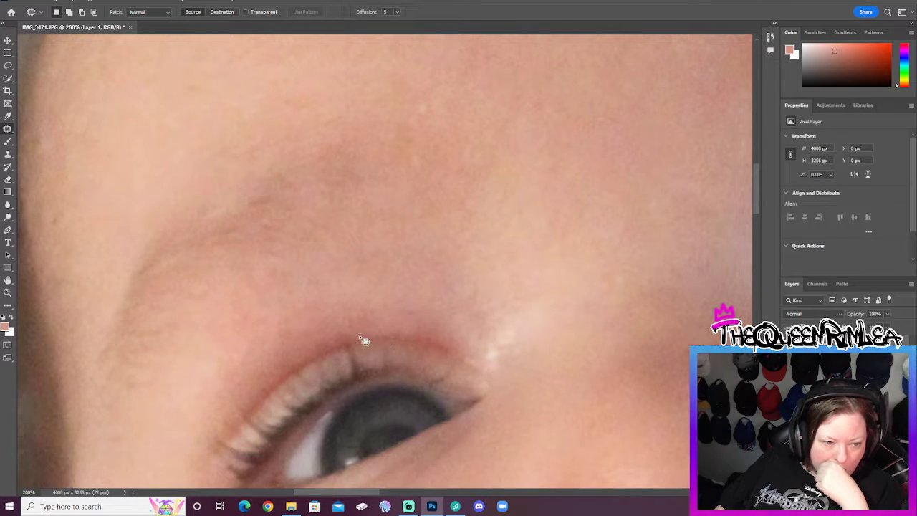
Patch the redness above the middle of the left-hand eye's upper lash line with clearer skin from above and deselect it.
left_click_drag(377, 330, 284, 363)
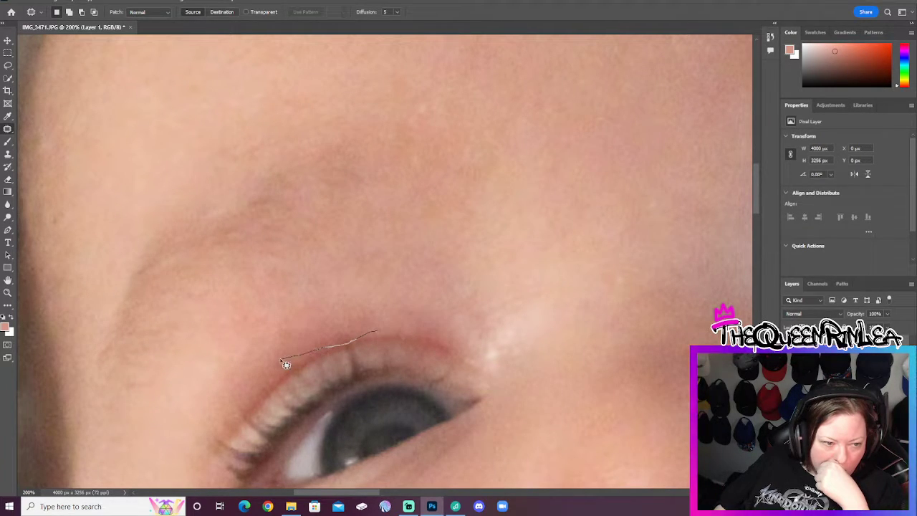
mouse_move(383, 331)
left_mouse_down()
mouse_move(342, 303)
mouse_move(341, 285)
left_mouse_up()
left_click(428, 307)
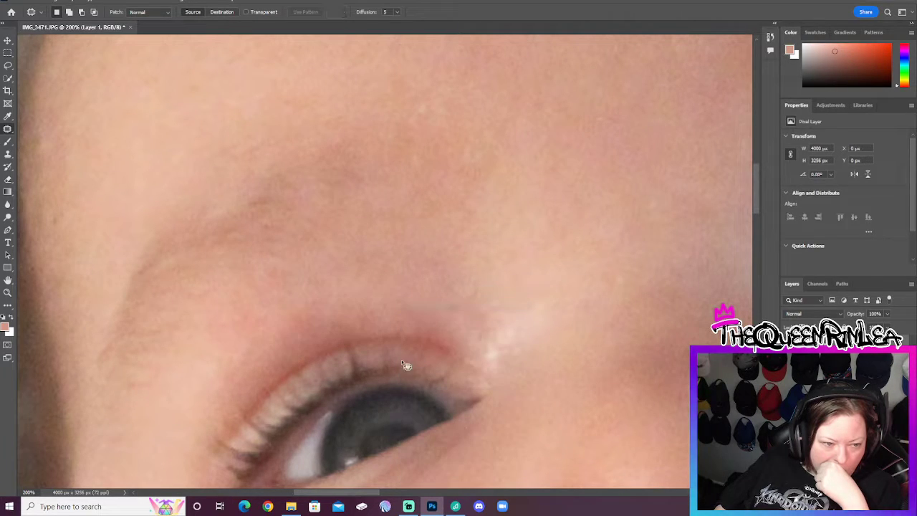
Patch the reddened skin along the outer end of the left-hand eye's upper lash line and deselect the area.
scroll(193, 380, "down", 2)
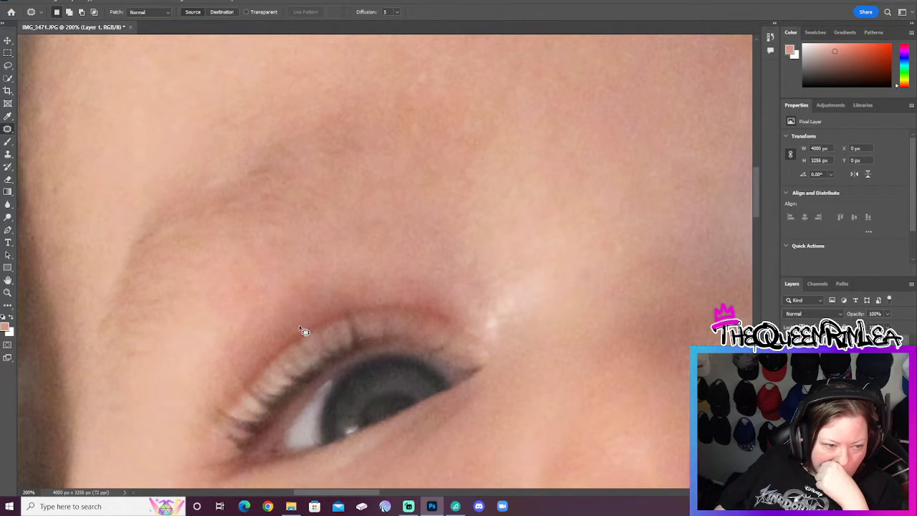
mouse_move(247, 387)
left_mouse_down()
mouse_move(289, 338)
mouse_move(247, 337)
left_mouse_up()
mouse_move(248, 383)
left_mouse_down()
mouse_move(230, 379)
mouse_move(205, 402)
left_mouse_up()
right_click(299, 292)
left_click(319, 295)
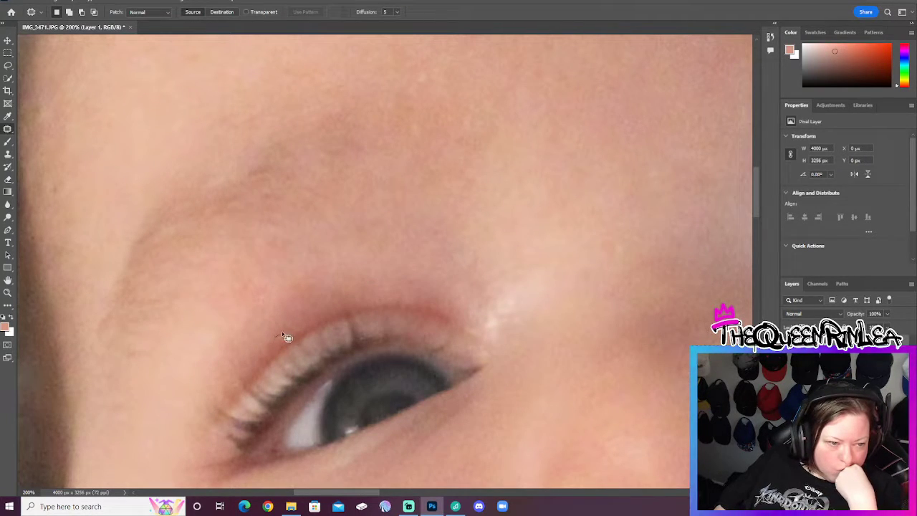
Patch a triangular area of about 47 by 64 px above the left-hand eye's outer lashes and deselect it.
mouse_move(343, 308)
left_mouse_down()
mouse_move(270, 353)
mouse_move(311, 323)
mouse_move(271, 293)
mouse_move(260, 353)
left_mouse_up()
left_click_drag(252, 351, 265, 357)
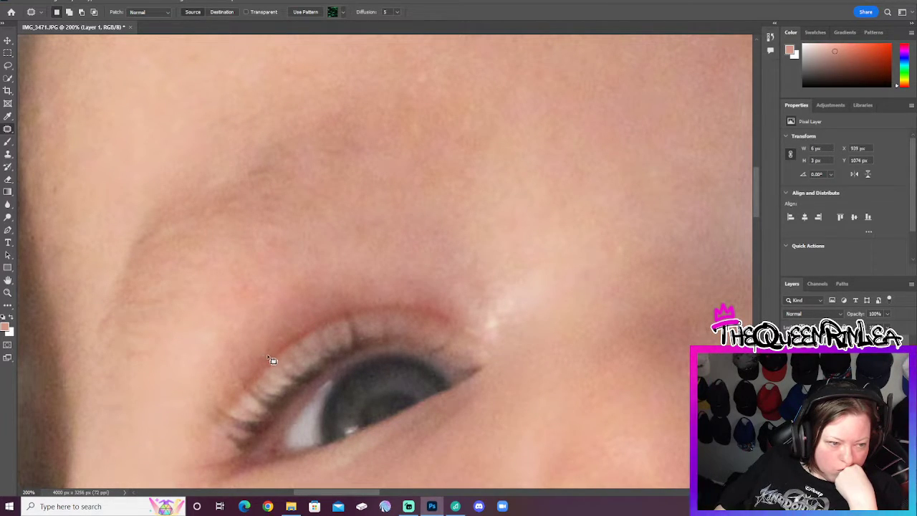
mouse_move(308, 326)
left_mouse_down()
mouse_move(271, 300)
mouse_move(261, 352)
mouse_move(280, 347)
mouse_move(242, 363)
mouse_move(229, 383)
left_mouse_up()
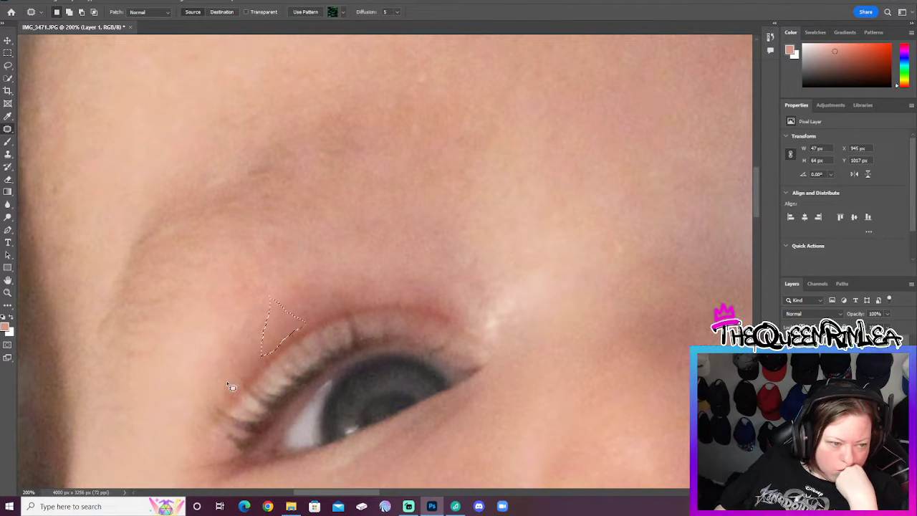
right_click(328, 292)
left_click(342, 296)
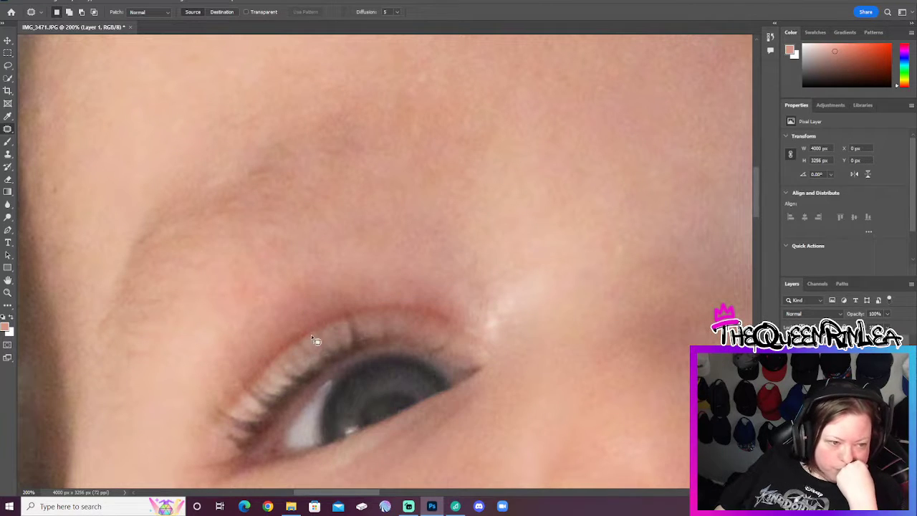
Patch the redness along the left-hand eye's upper eyelid crease, about 112 by 46 px, with skin from above and deselect it.
mouse_move(376, 301)
left_mouse_down()
mouse_move(281, 324)
mouse_move(272, 292)
left_mouse_up()
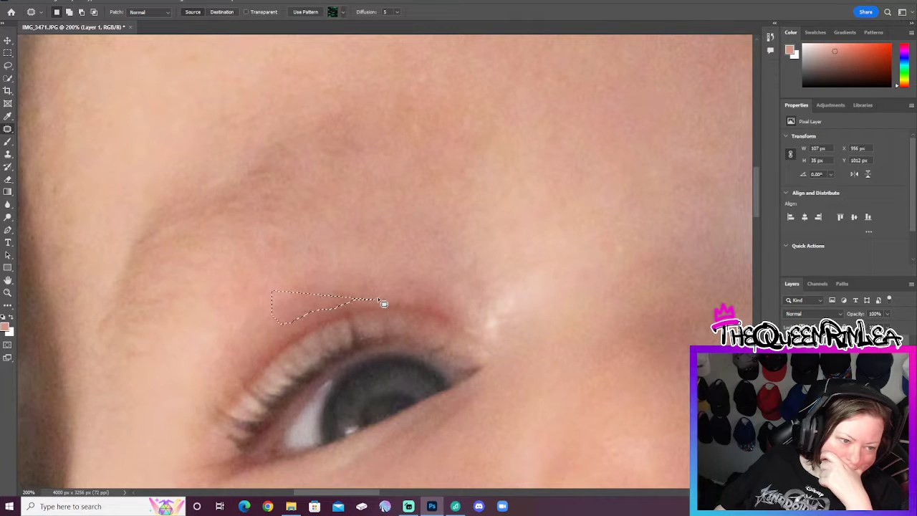
left_click(362, 307)
mouse_move(319, 322)
left_mouse_down()
mouse_move(277, 338)
mouse_move(270, 300)
mouse_move(357, 292)
mouse_move(379, 304)
mouse_move(343, 261)
left_mouse_up()
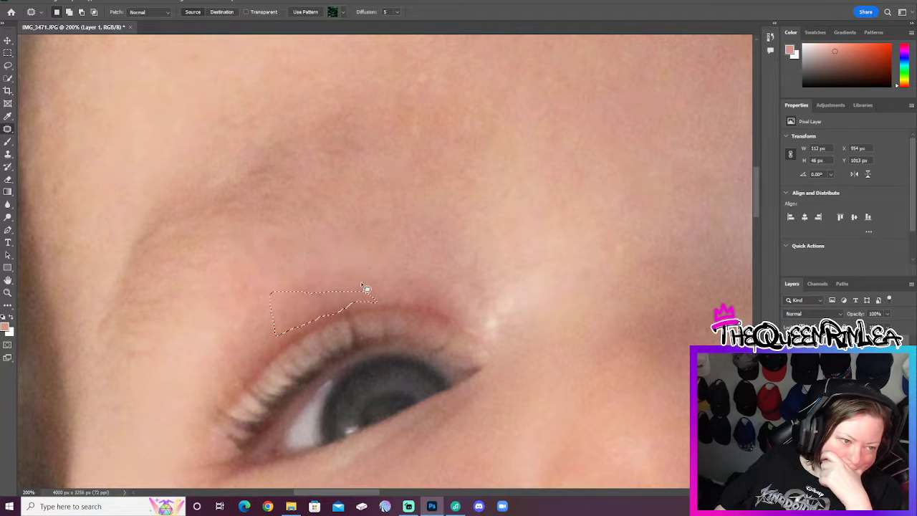
right_click(413, 260)
left_click(430, 263)
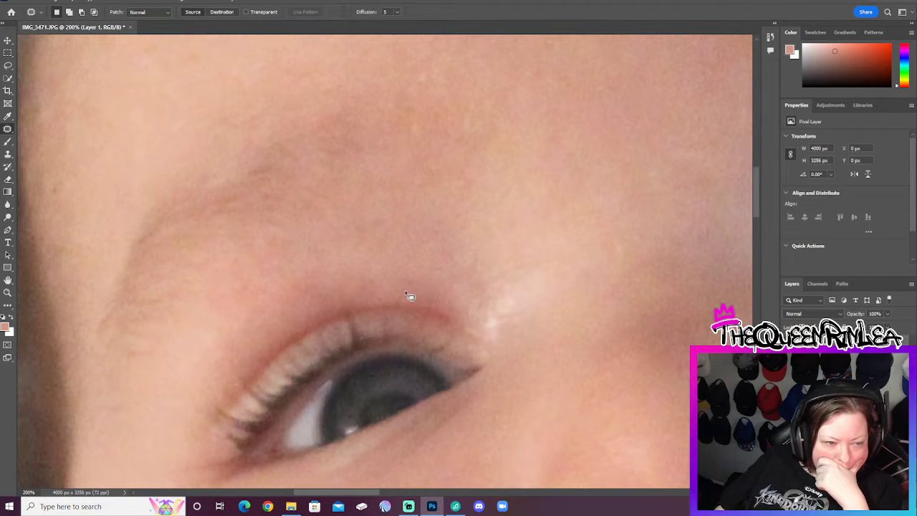
Patch a spot of about 63 by 41 px between the left-hand eye's eyelid crease and eyebrow, and deselect it.
mouse_move(350, 269)
left_mouse_down()
mouse_move(389, 265)
mouse_move(368, 301)
mouse_move(350, 296)
mouse_move(367, 273)
mouse_move(385, 297)
mouse_move(374, 295)
mouse_move(388, 260)
left_mouse_up()
mouse_move(336, 286)
left_mouse_down()
mouse_move(291, 308)
mouse_move(277, 290)
mouse_move(295, 272)
mouse_move(321, 269)
mouse_move(337, 290)
left_mouse_up()
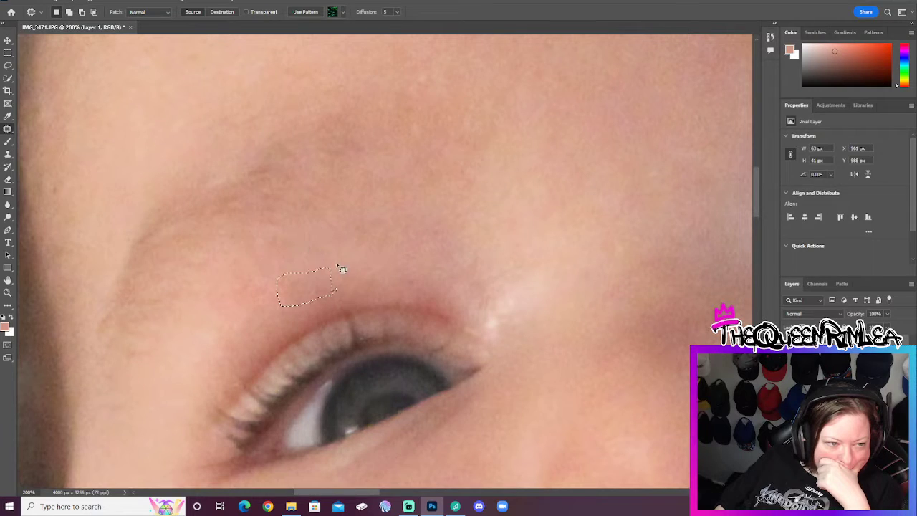
right_click(386, 256)
left_click(410, 261)
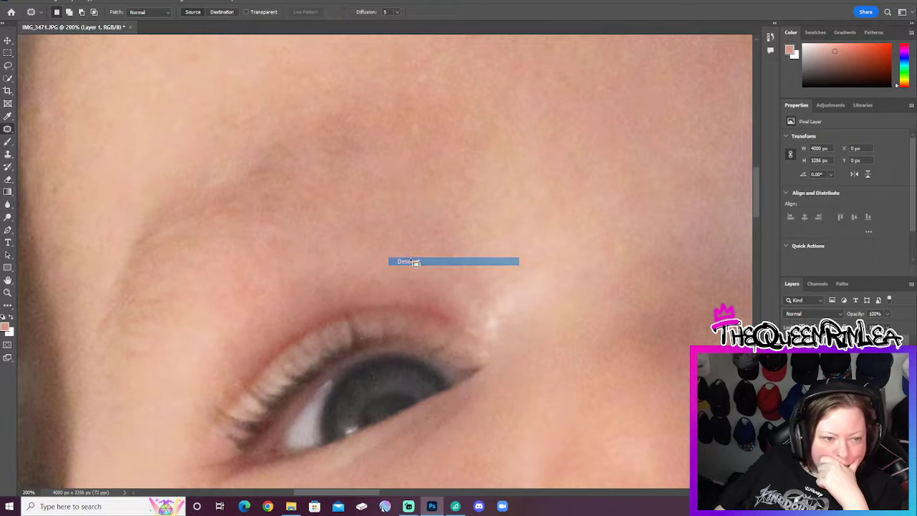
Try to soften the upper eyelids of both eyes with the Blur tool at 10% strength and a 70 px brush.
left_click(8, 293)
right_click(394, 230)
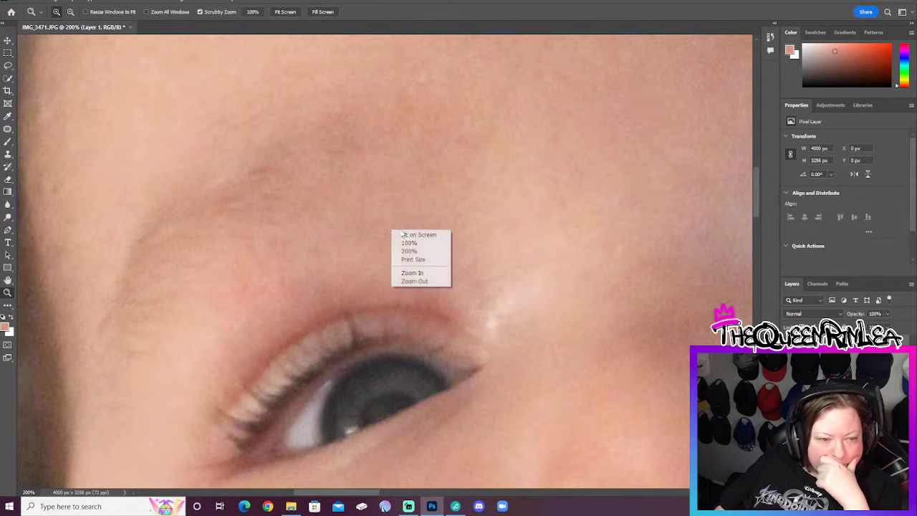
left_click(403, 235)
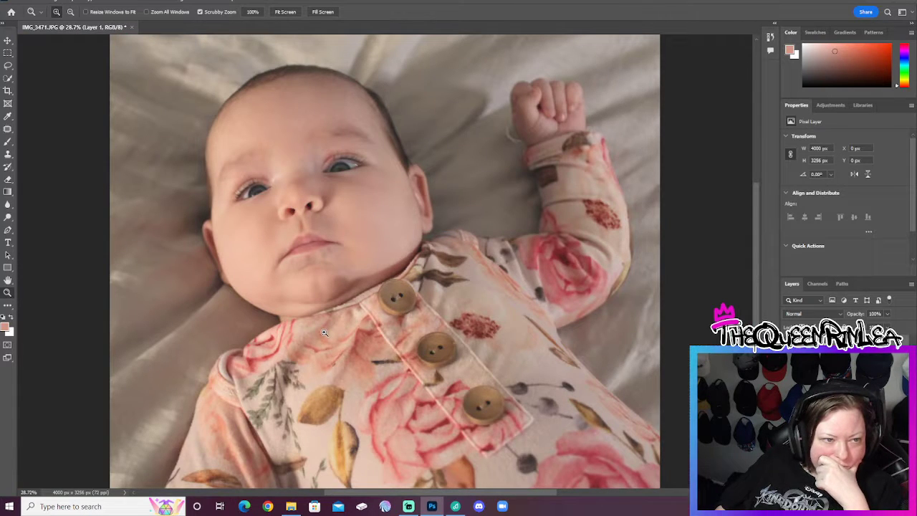
left_click_drag(195, 172, 270, 172)
left_click(270, 172)
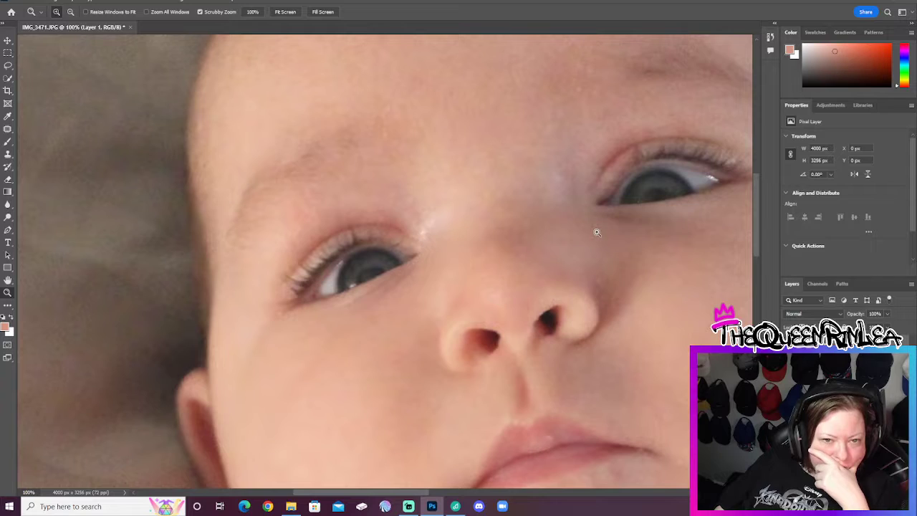
left_click(8, 204)
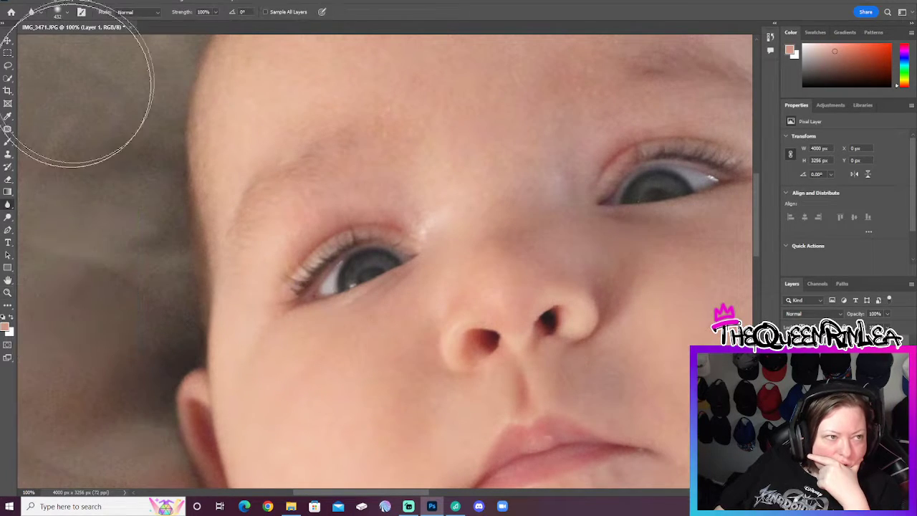
type("10")
key("Return")
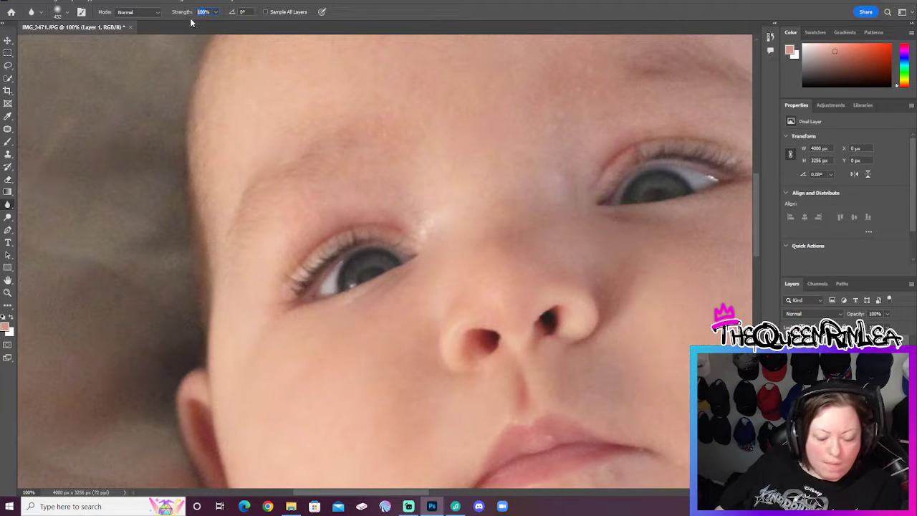
left_click(58, 12)
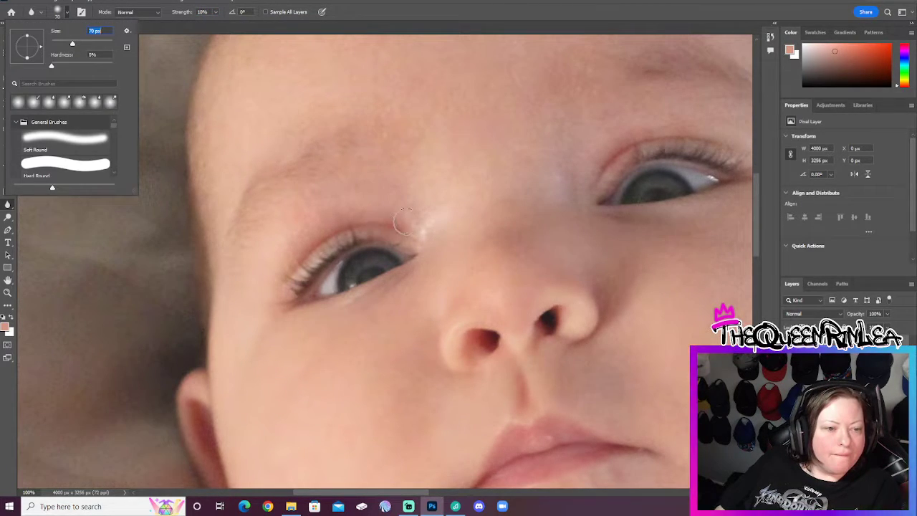
left_click(364, 220)
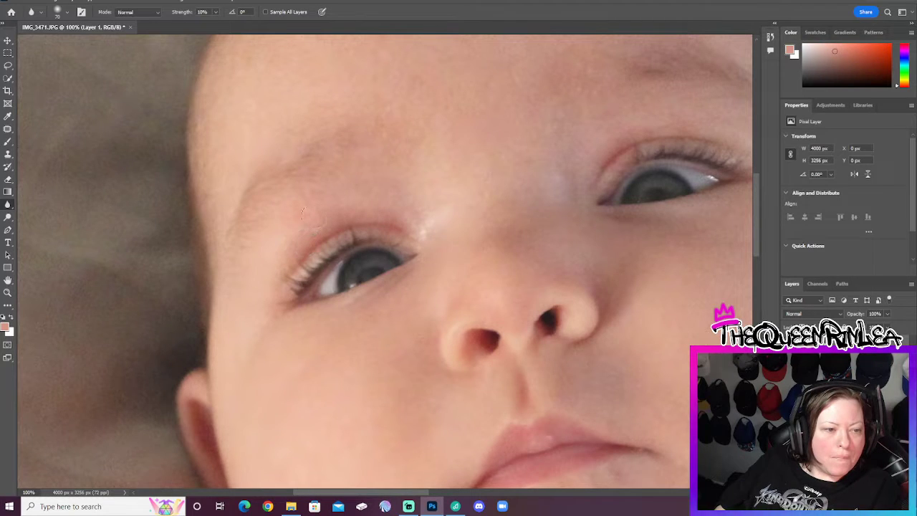
left_click_drag(363, 230, 400, 225)
mouse_move(650, 133)
left_mouse_down()
mouse_move(616, 154)
mouse_move(640, 134)
mouse_move(711, 130)
mouse_move(674, 126)
mouse_move(762, 108)
mouse_move(666, 123)
mouse_move(594, 170)
mouse_move(691, 134)
mouse_move(624, 132)
mouse_move(602, 152)
mouse_move(683, 123)
mouse_move(602, 155)
mouse_move(688, 125)
left_mouse_up()
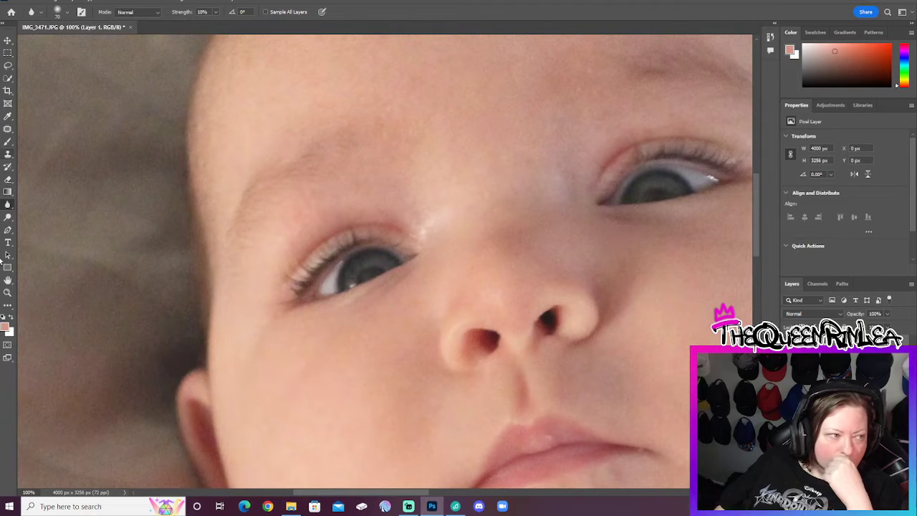
Set up the Burn tool for midtones with a 10 px brush.
left_click(8, 217)
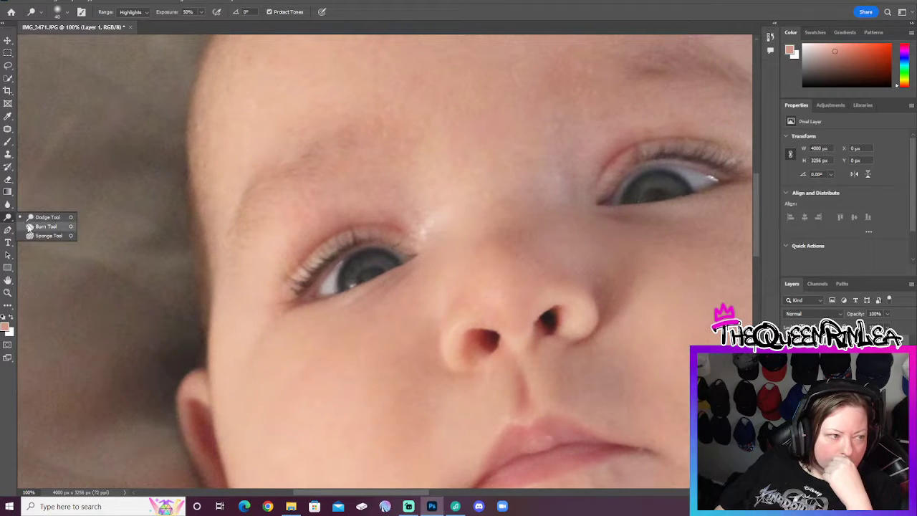
left_click(51, 217)
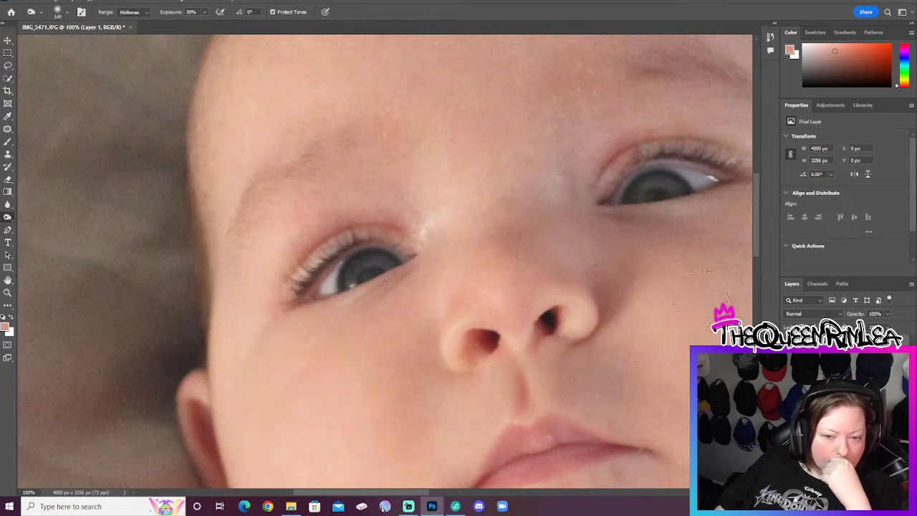
left_click(62, 12)
left_click(62, 44)
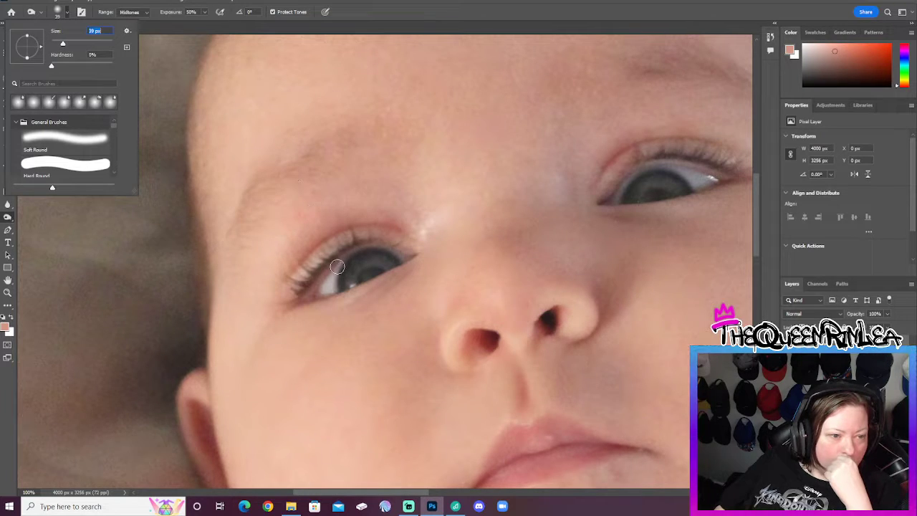
type("10")
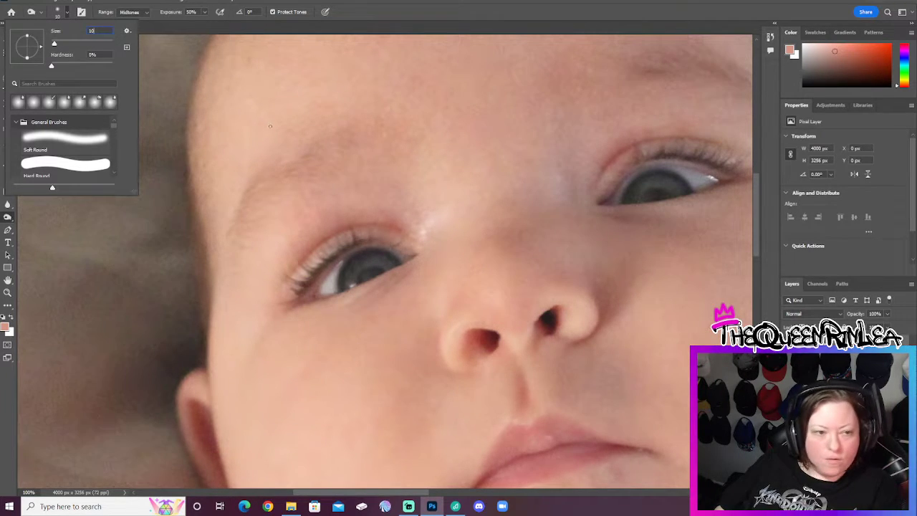
key("Return")
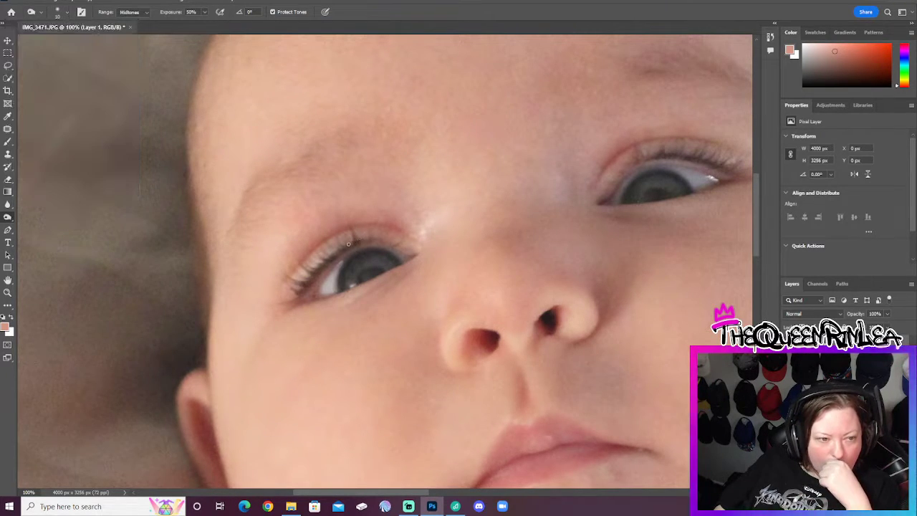
Check the whole photo, undo the blur strokes on the eyelids and clear the restored patch selection.
left_click(8, 280)
left_click(8, 292)
right_click(518, 183)
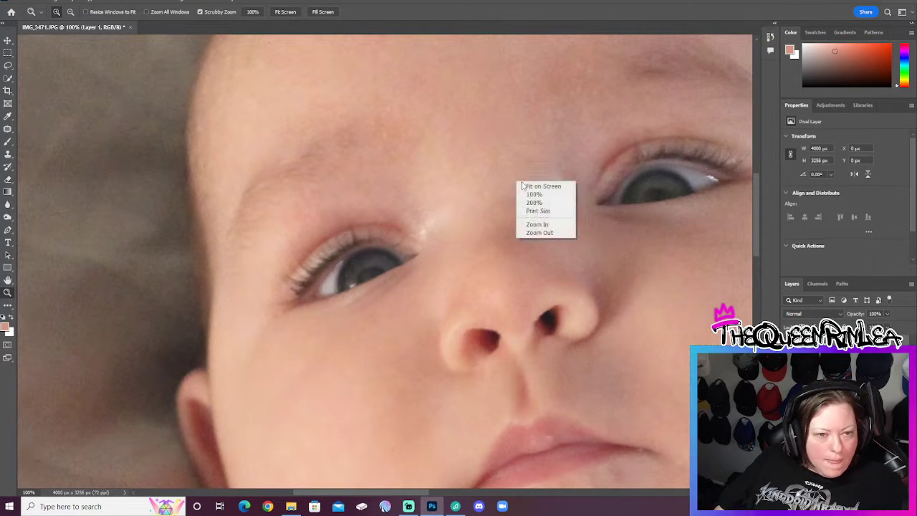
left_click(544, 186)
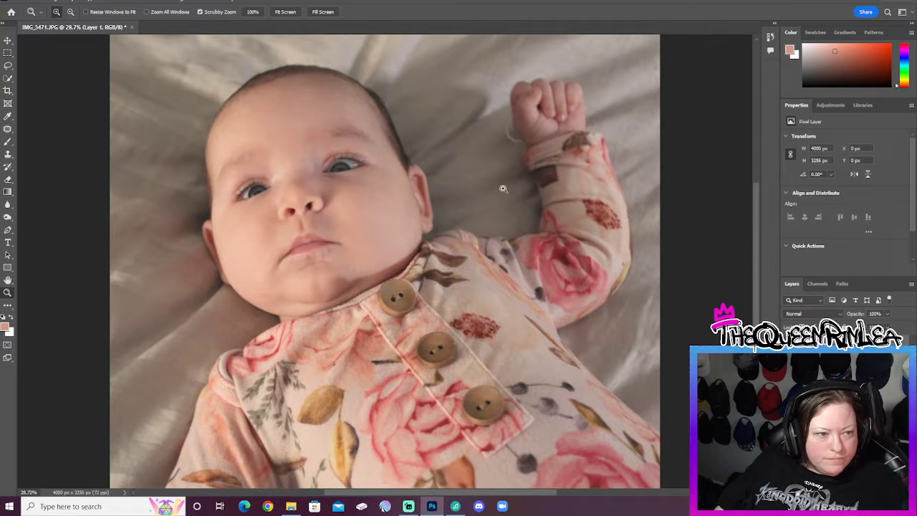
left_click_drag(304, 166, 401, 252)
scroll(402, 251, "up", 2)
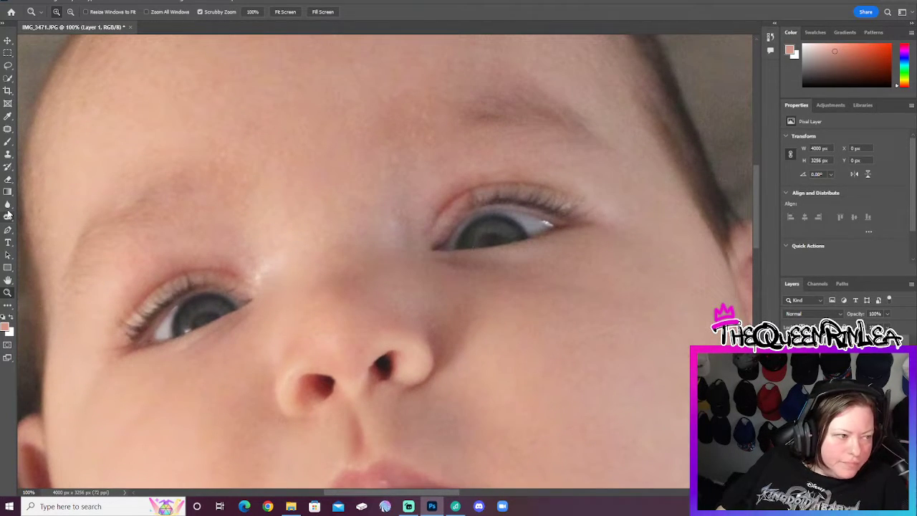
left_click(8, 179)
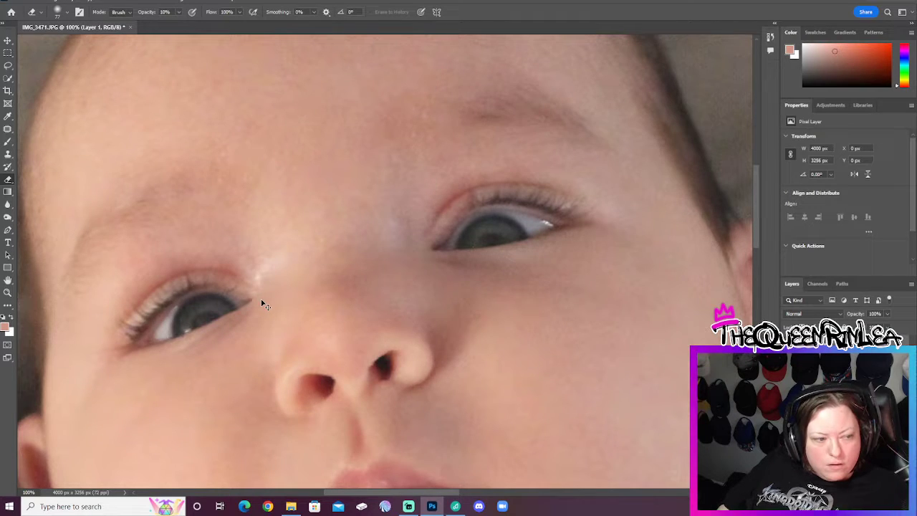
left_click_drag(152, 253, 154, 265)
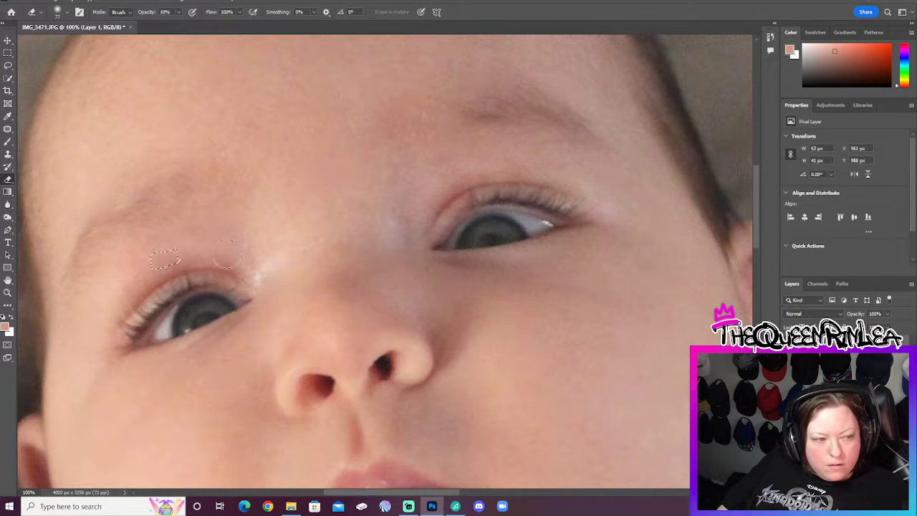
left_click(7, 131)
left_click(232, 241)
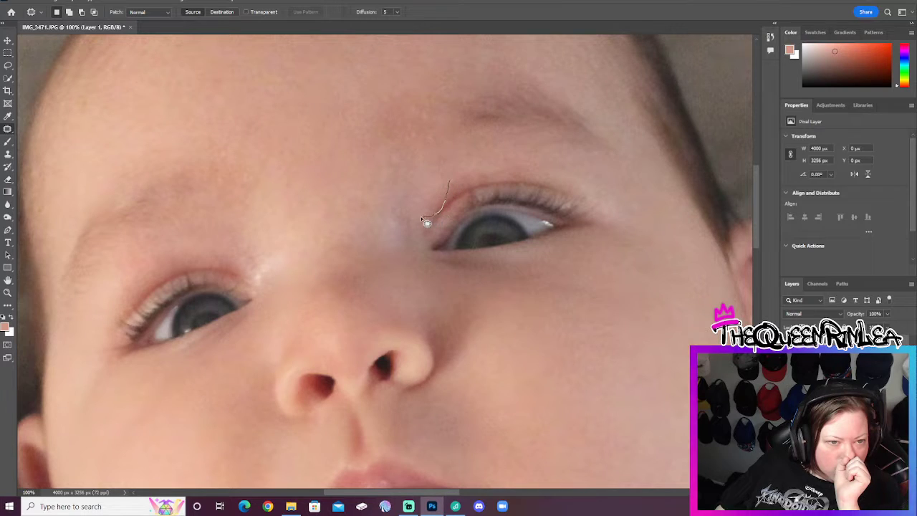
Patch the reddened skin beside the inner corner of the right-hand eye's upper eyelid, about 72 px wide, and deselect it.
left_click_drag(453, 175, 452, 176)
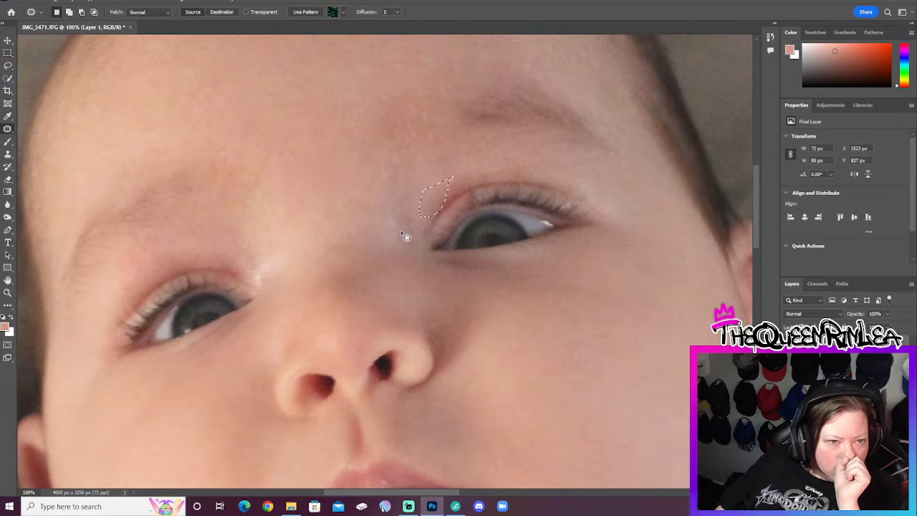
right_click(420, 230)
left_click(438, 235)
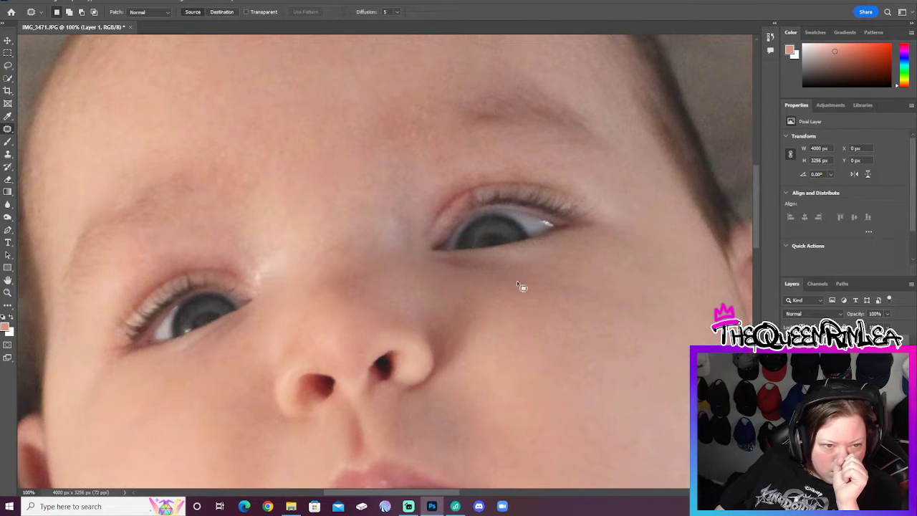
Patch the pink strip above the right-hand eye's upper lashes, about 87 by 33 px, and deselect it.
mouse_move(536, 177)
left_mouse_down()
mouse_move(494, 173)
mouse_move(527, 161)
mouse_move(533, 175)
left_mouse_up()
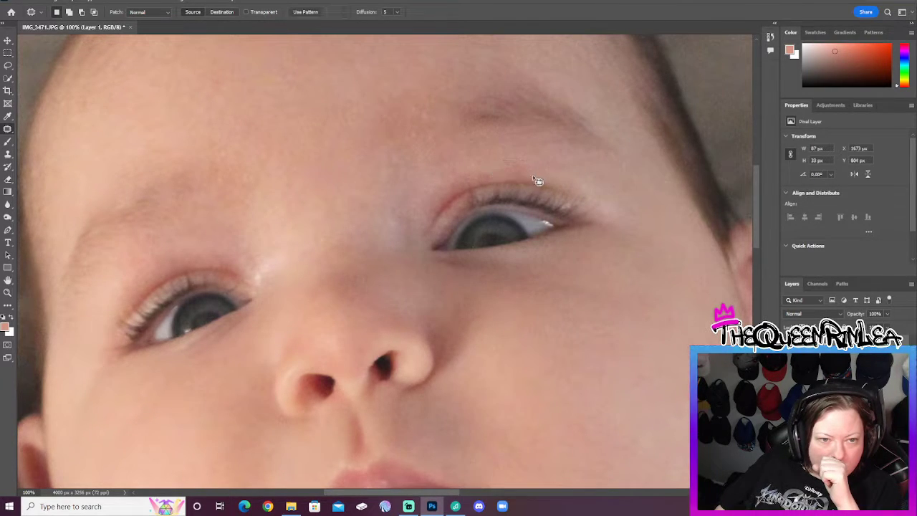
right_click(553, 175)
left_click(556, 179)
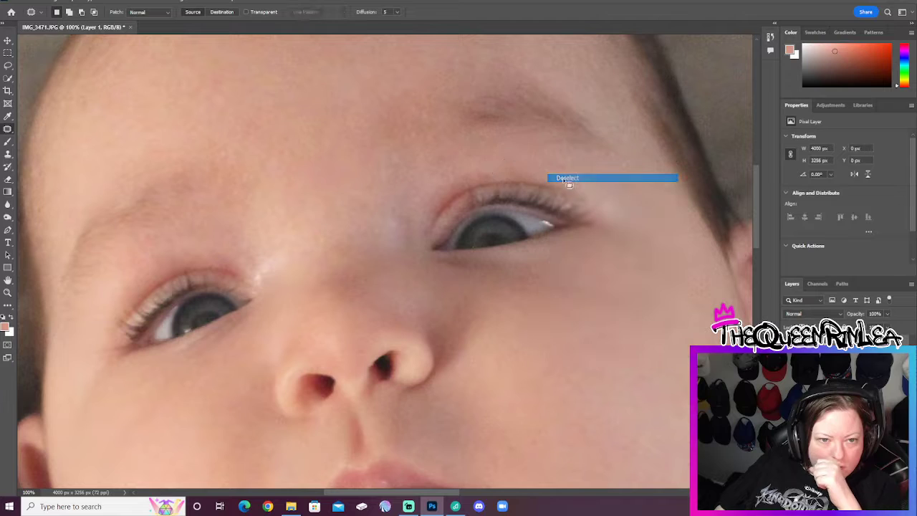
Patch the skin above the outer corner of the right-hand eye, about 81 by 44 px, and deselect it.
mouse_move(536, 165)
left_mouse_down()
mouse_move(546, 181)
mouse_move(582, 184)
left_mouse_up()
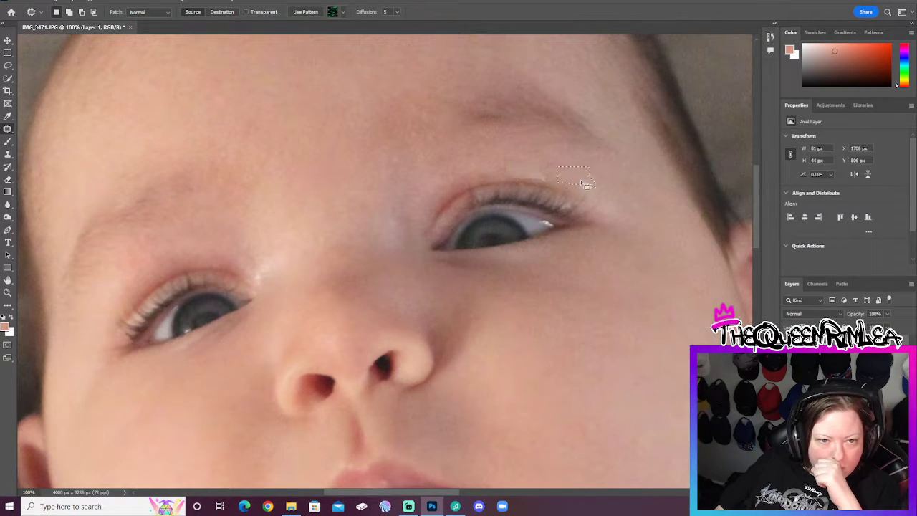
right_click(606, 169)
left_click(618, 178)
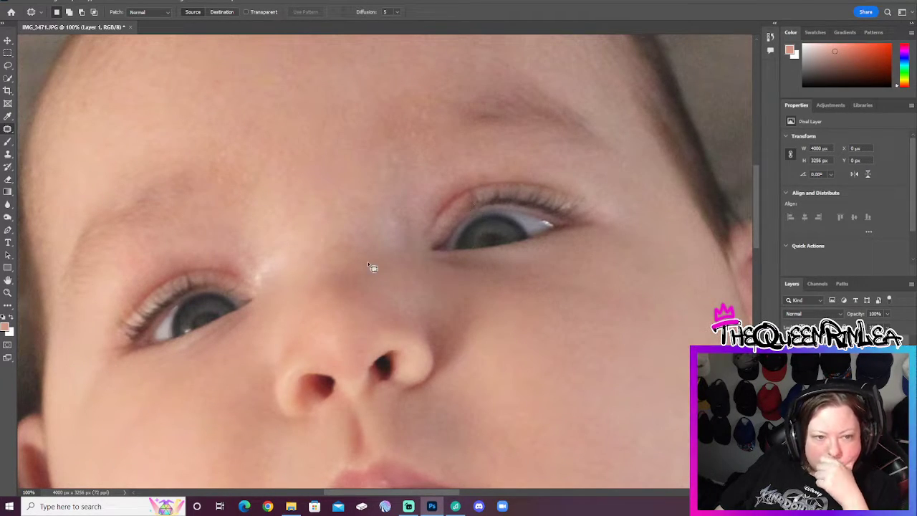
Try to patch the reddened inner part of the right-hand eye's upper eyelid, about 71 by 70 px, with skin from beside the brow.
key("z")
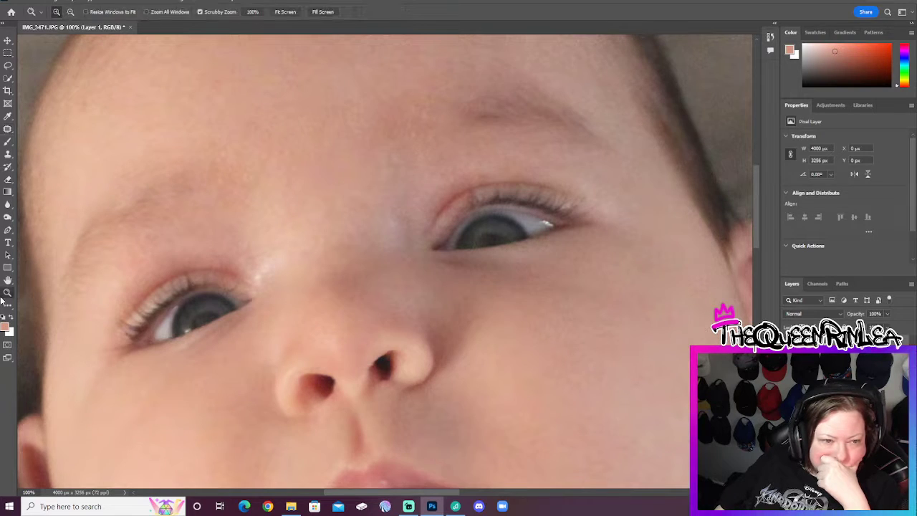
left_click(473, 203)
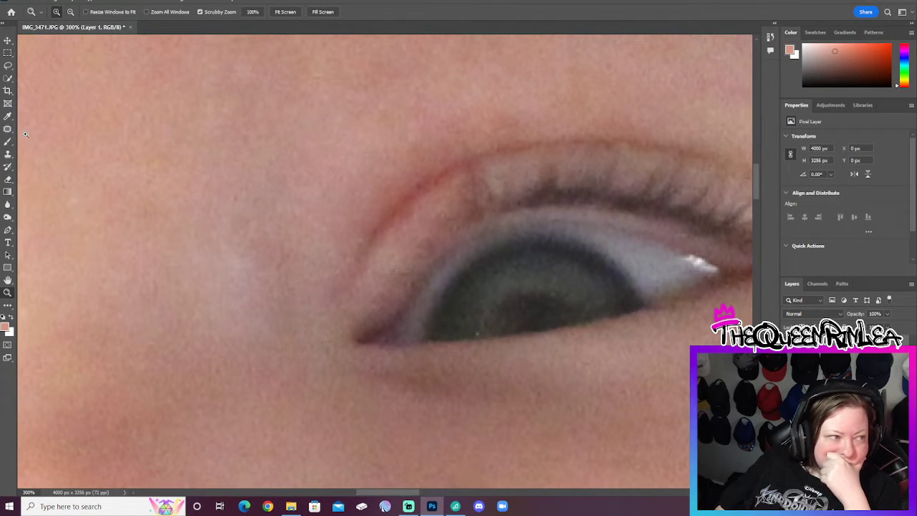
left_click(8, 129)
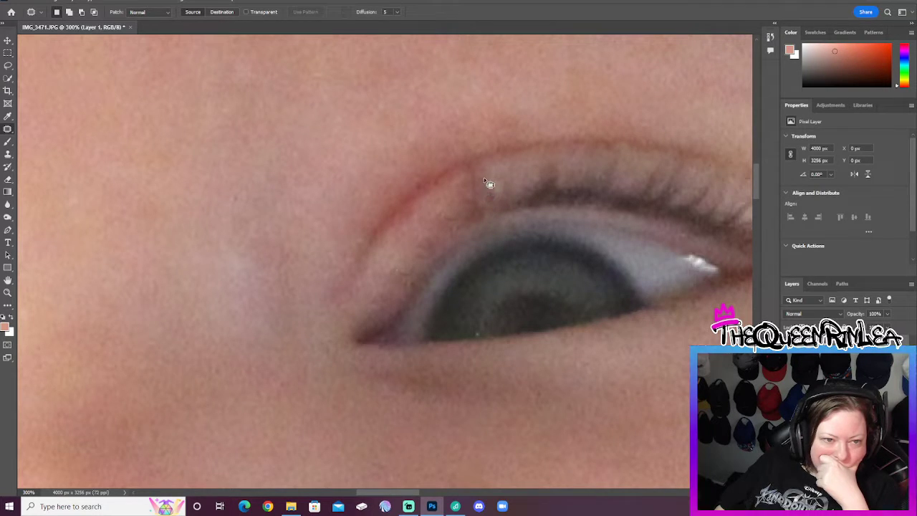
mouse_move(461, 228)
left_mouse_down()
mouse_move(391, 275)
mouse_move(386, 242)
mouse_move(399, 213)
mouse_move(481, 173)
left_mouse_up()
mouse_move(451, 204)
left_mouse_down()
mouse_move(372, 294)
mouse_move(352, 242)
mouse_move(341, 157)
left_mouse_up()
right_click(467, 200)
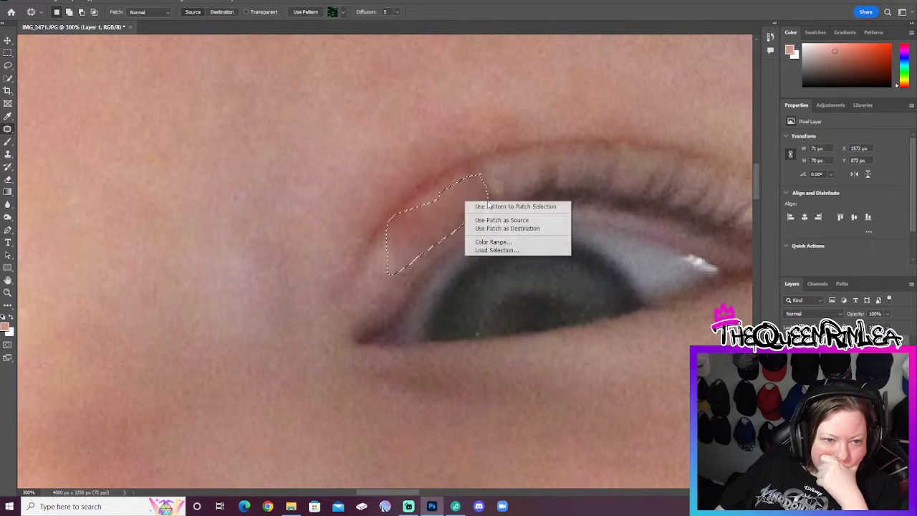
key("Escape")
right_click(422, 215)
left_click(444, 227)
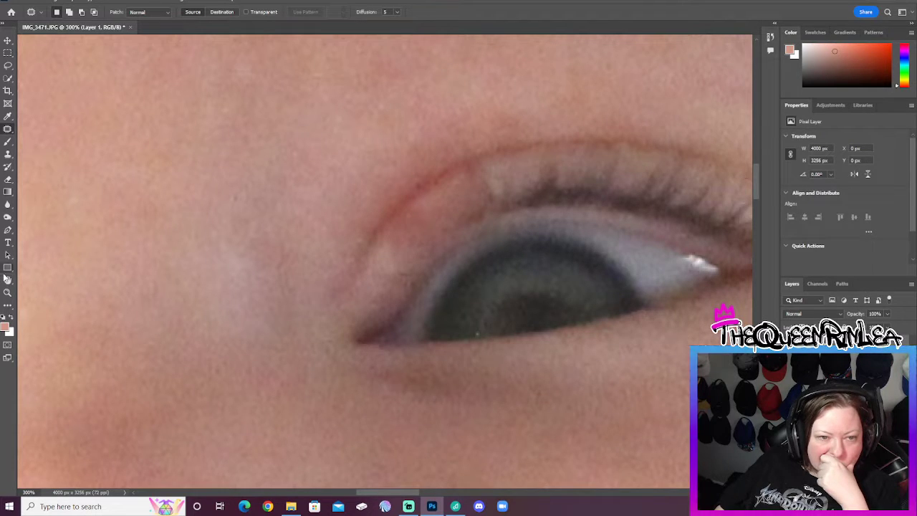
left_click_drag(479, 175, 488, 208)
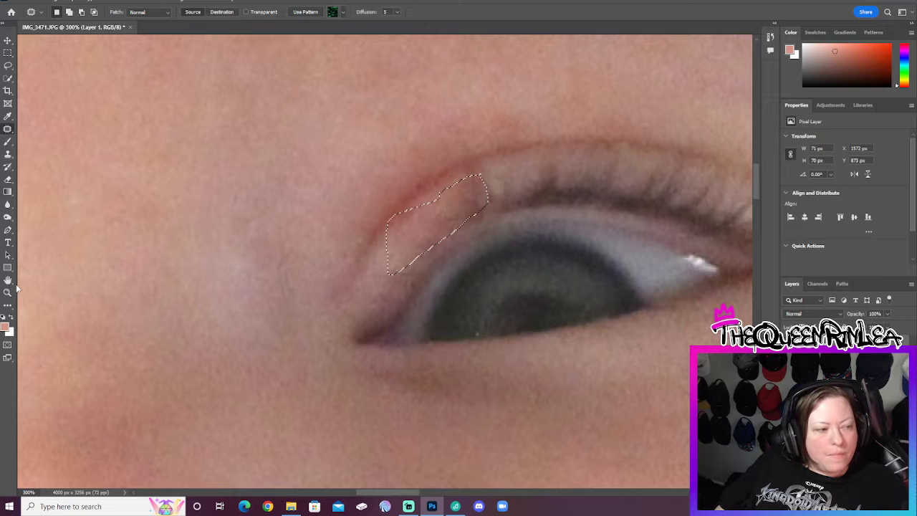
Check the whole photo, clear the remaining patch selection and merge Layer 1 down.
key("z")
right_click(289, 250)
left_click(301, 256)
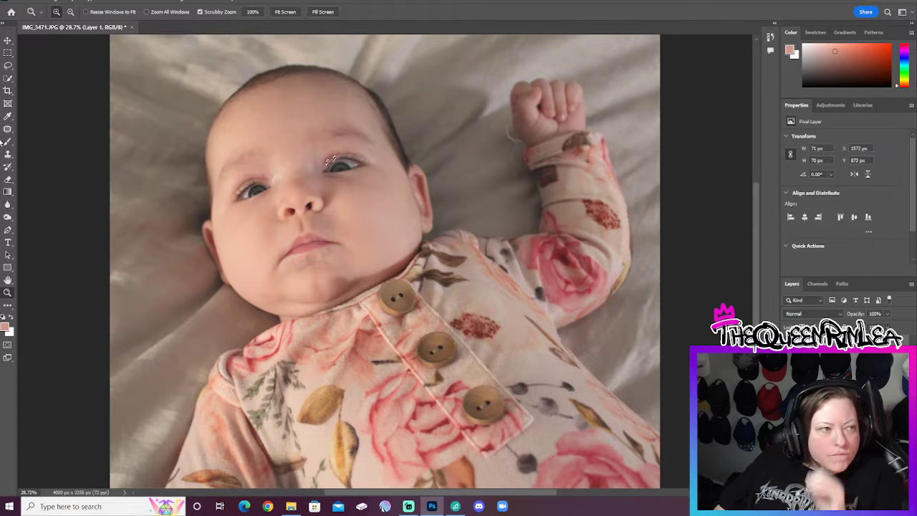
left_click(8, 52)
right_click(433, 195)
left_click(434, 195)
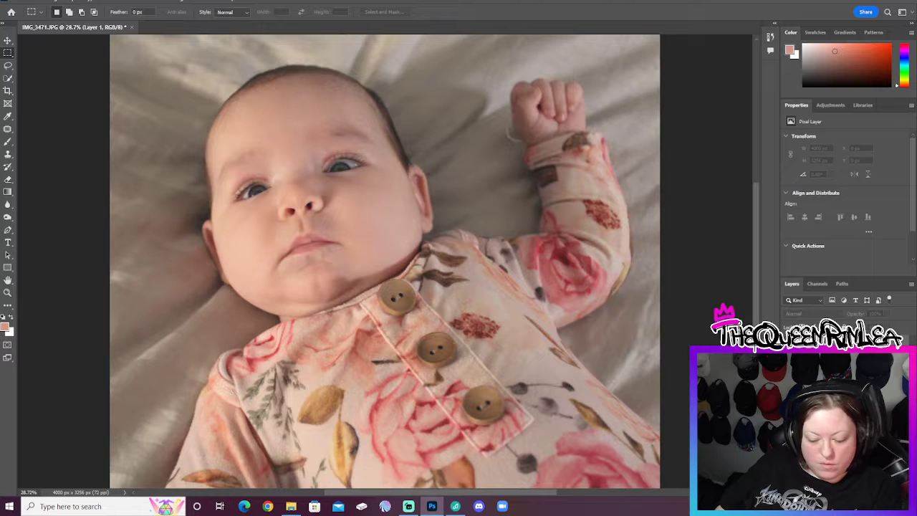
key("ctrl+e")
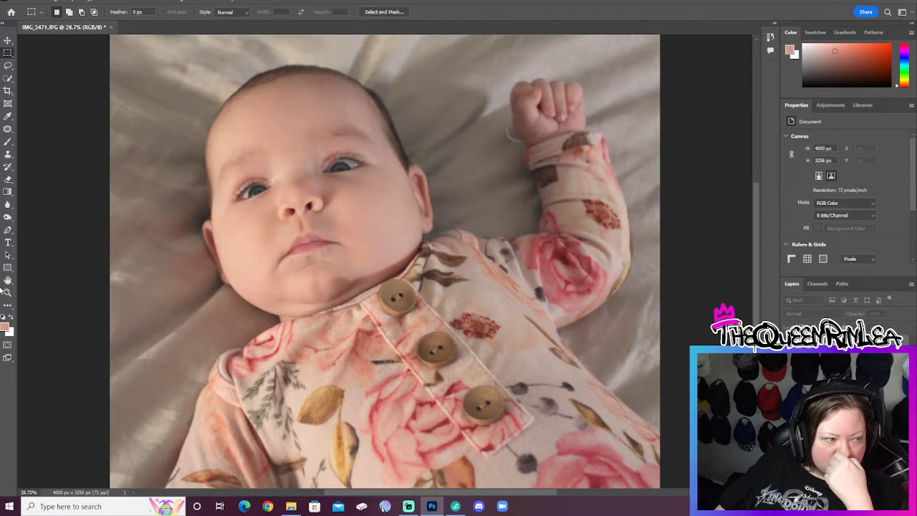
Set up the Clone Stamp tool with a soft 84 px brush for retouching the face.
left_click(7, 292)
left_click(269, 182)
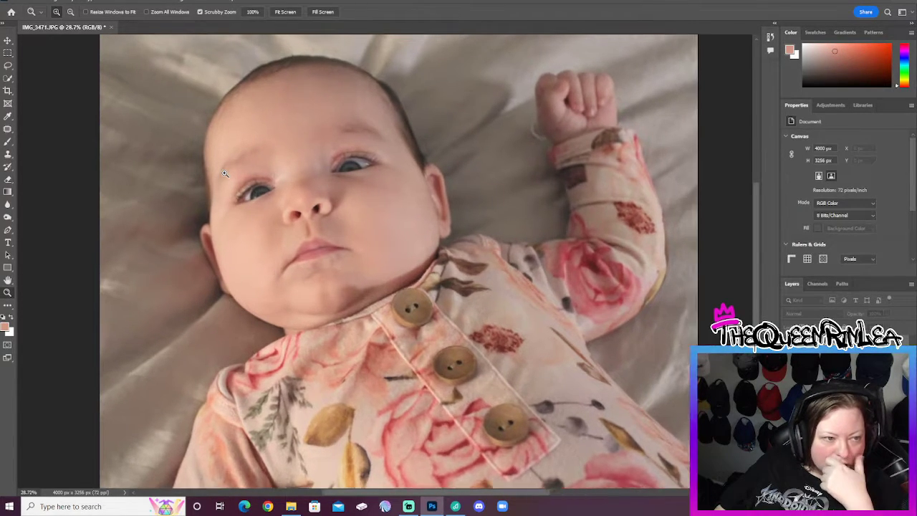
left_click(269, 182)
left_click(269, 182)
scroll(362, 292, "up", 2)
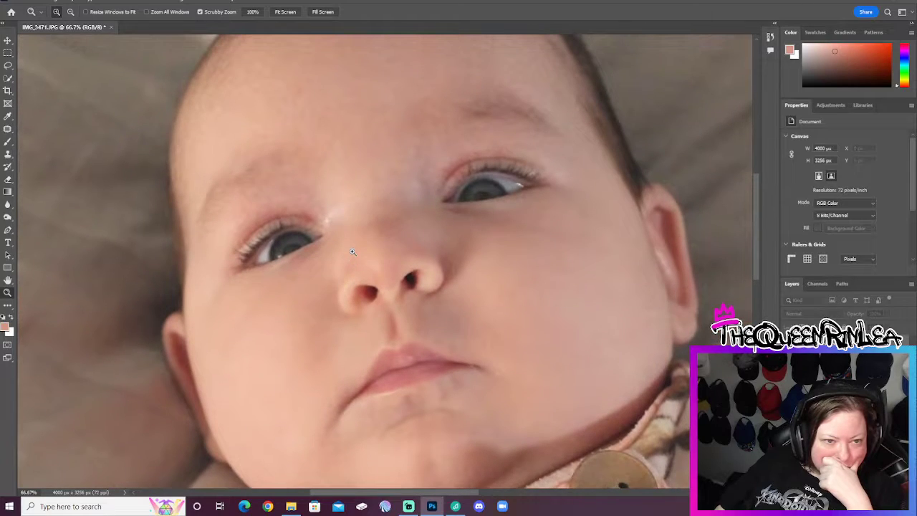
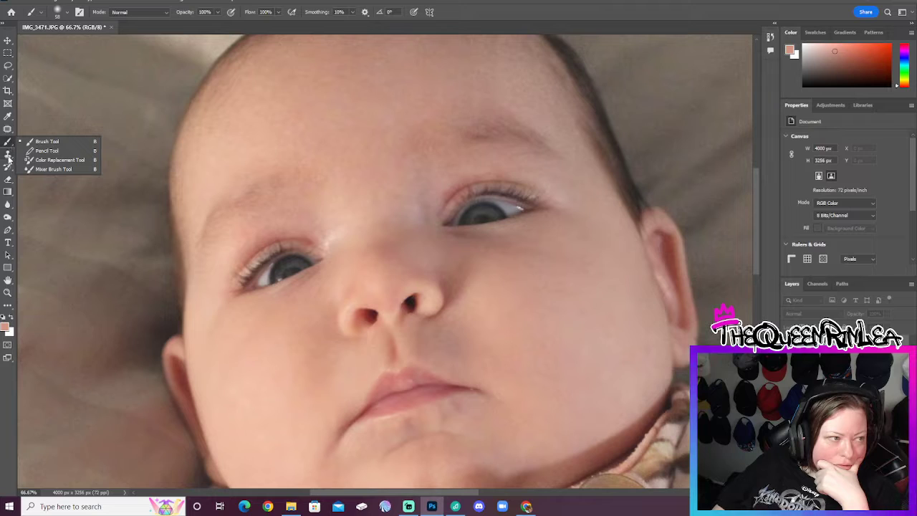
left_click(62, 12)
left_click(68, 44)
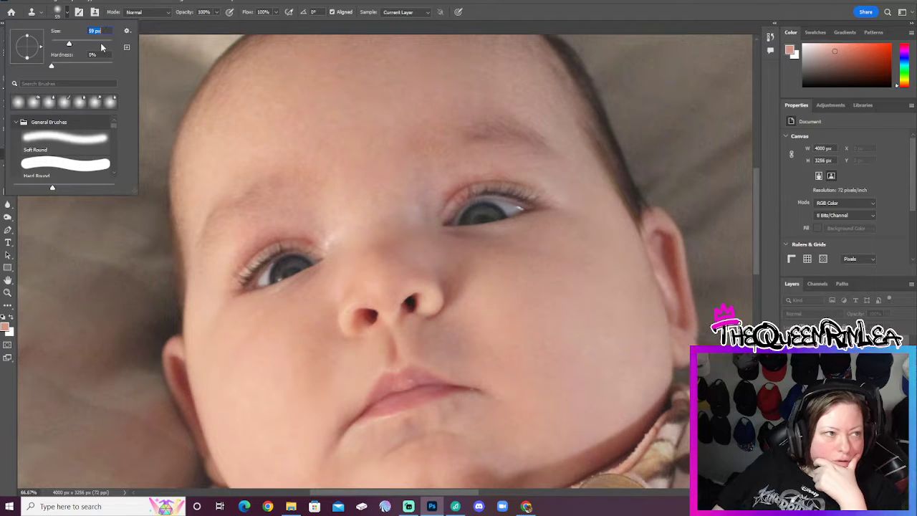
left_click(76, 43)
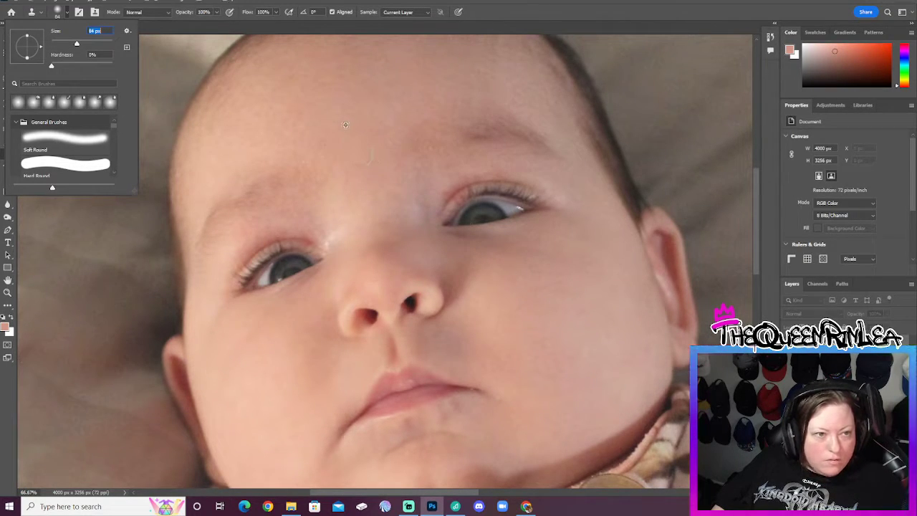
key("Return")
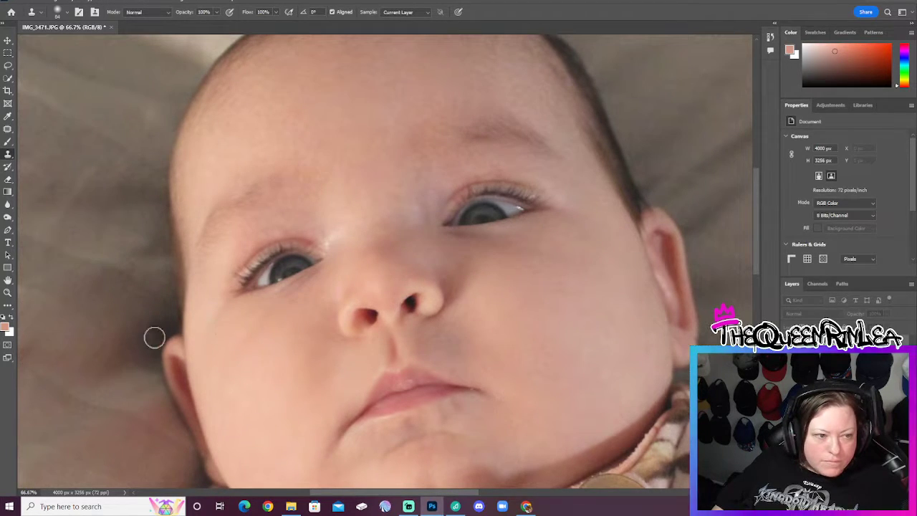
Spot-heal the skin above the left-hand eye's lashes and around the inner corner of the right-hand eye with content-aware strokes.
right_click(8, 129)
left_click(57, 130)
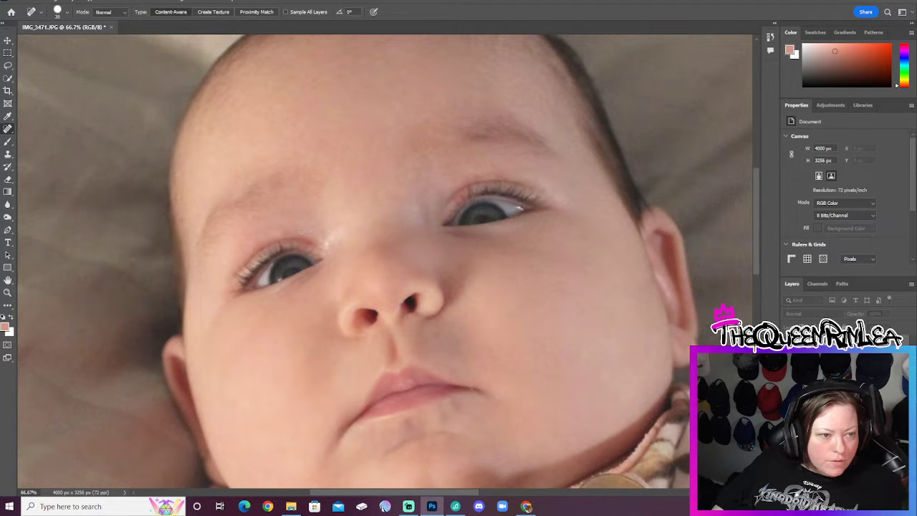
mouse_move(295, 225)
left_mouse_down()
mouse_move(273, 228)
mouse_move(245, 254)
left_mouse_up()
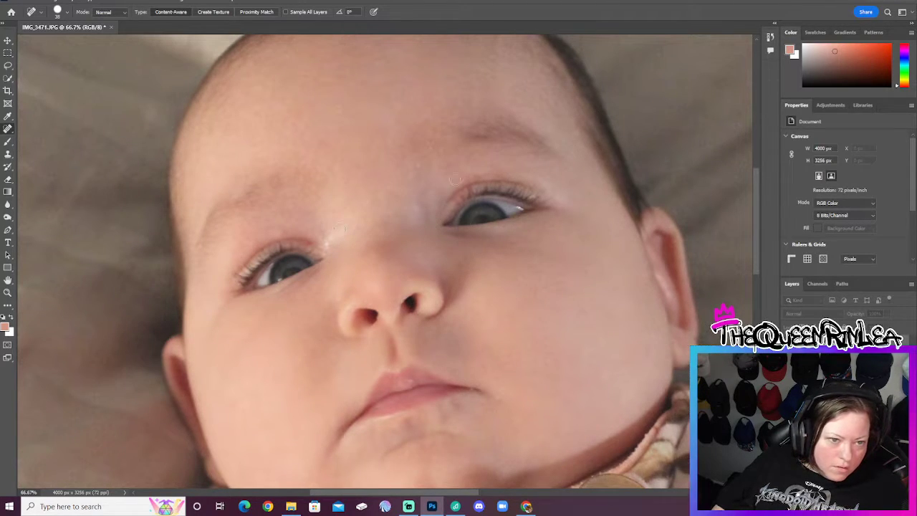
left_click_drag(462, 178, 437, 203)
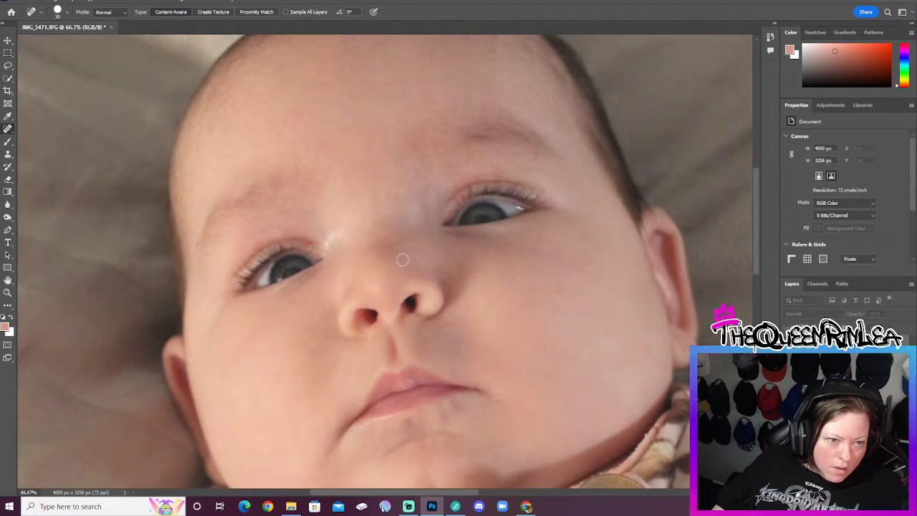
left_click_drag(453, 183, 435, 206)
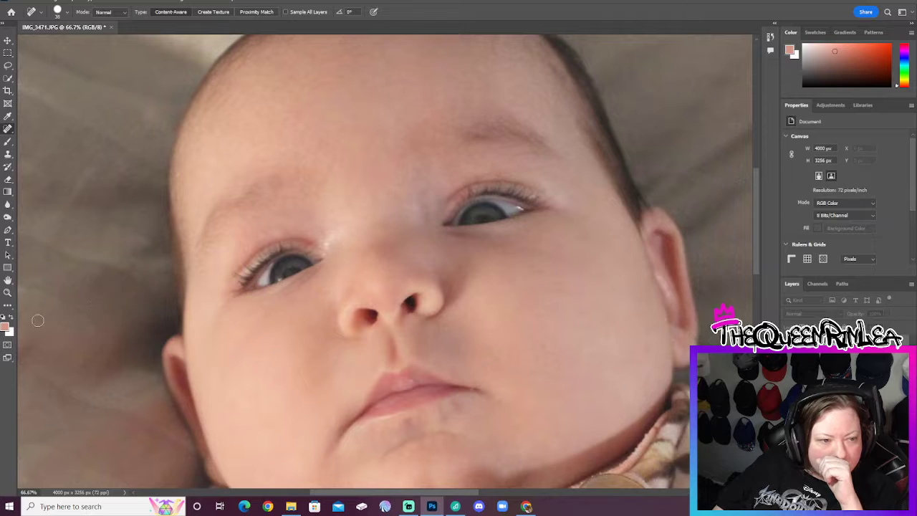
Patch the small red area at the inner end of the left-hand eye's upper eyelid.
left_click(6, 290)
key("ctrl+plus")
key("ctrl+plus")
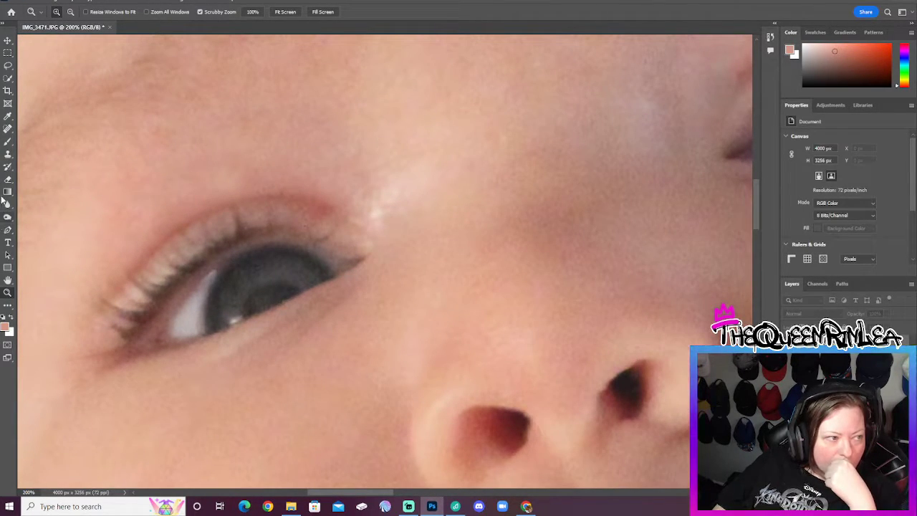
left_click(6, 121)
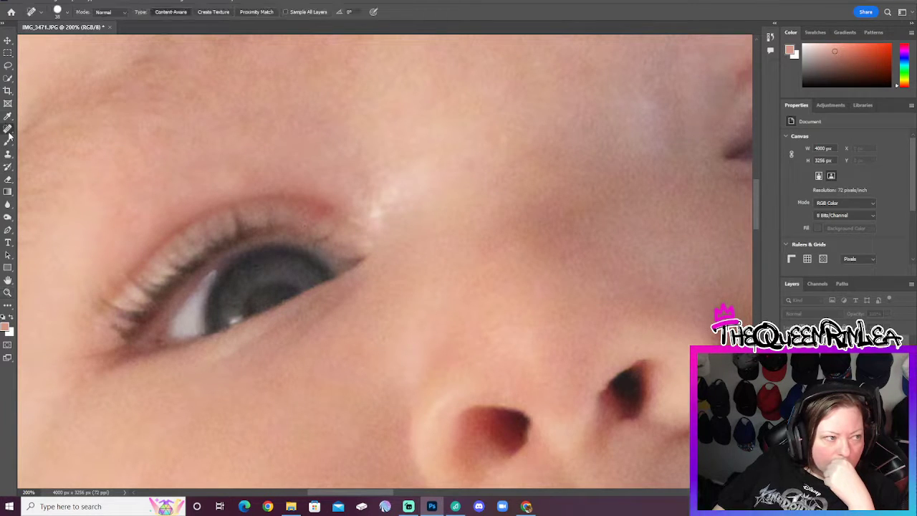
left_click(45, 143)
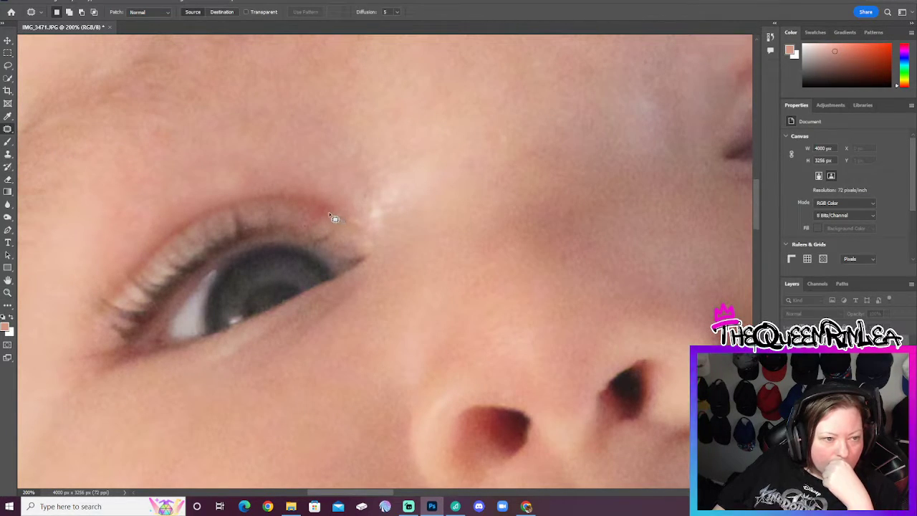
mouse_move(307, 213)
left_mouse_down()
mouse_move(327, 209)
mouse_move(337, 229)
mouse_move(354, 231)
left_mouse_up()
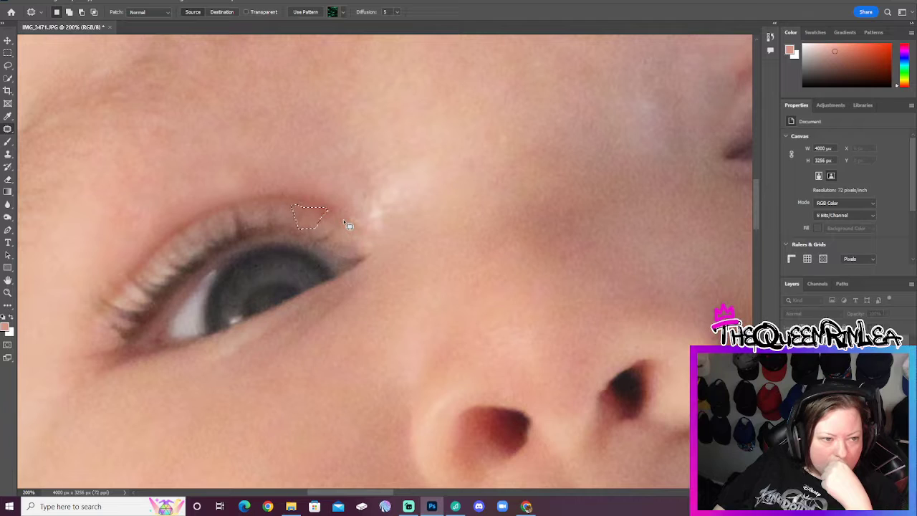
Patch the blotchy inner end of the upper eyelid on the photo's left eye with nearby skin, deselecting after each repair.
right_click(358, 214)
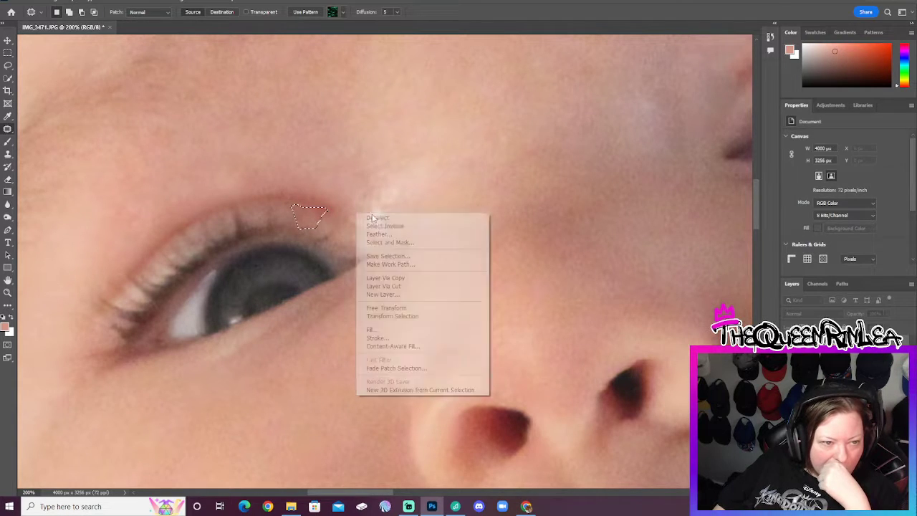
left_click(375, 218)
mouse_move(329, 213)
left_mouse_down()
mouse_move(316, 208)
mouse_move(335, 216)
left_mouse_up()
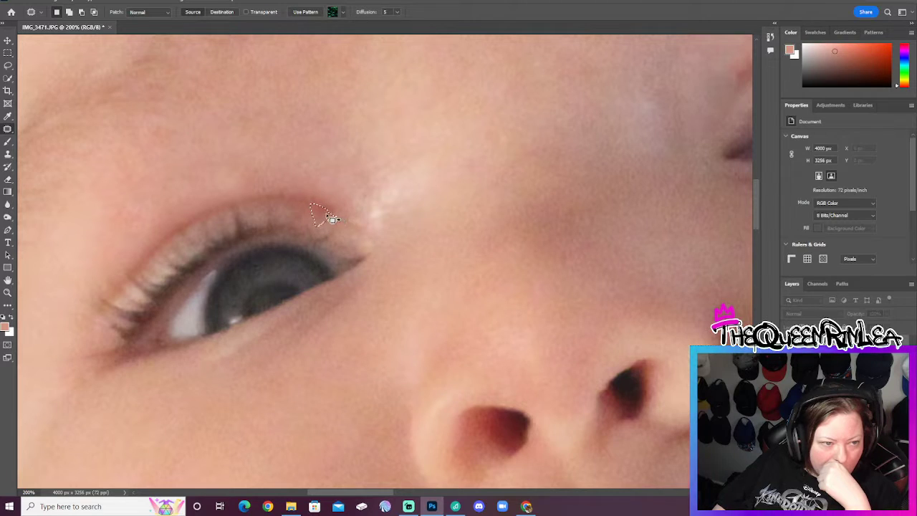
right_click(404, 213)
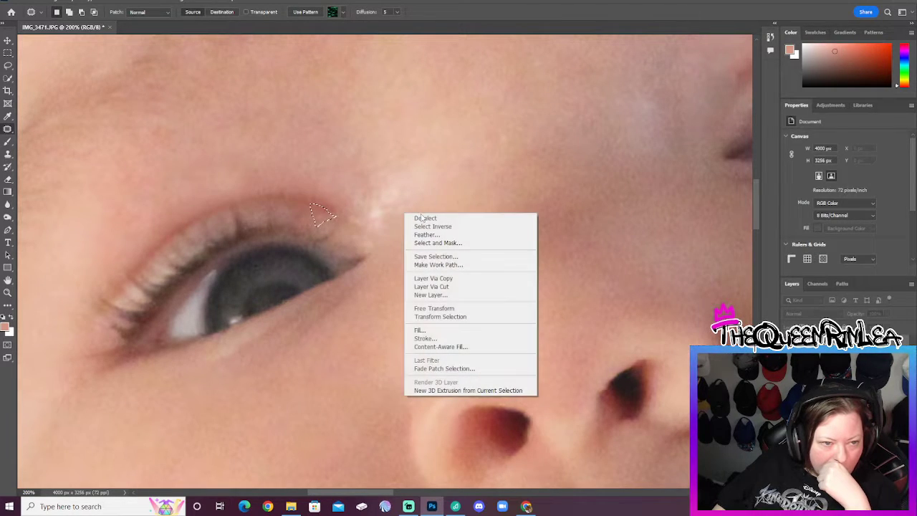
left_click(421, 218)
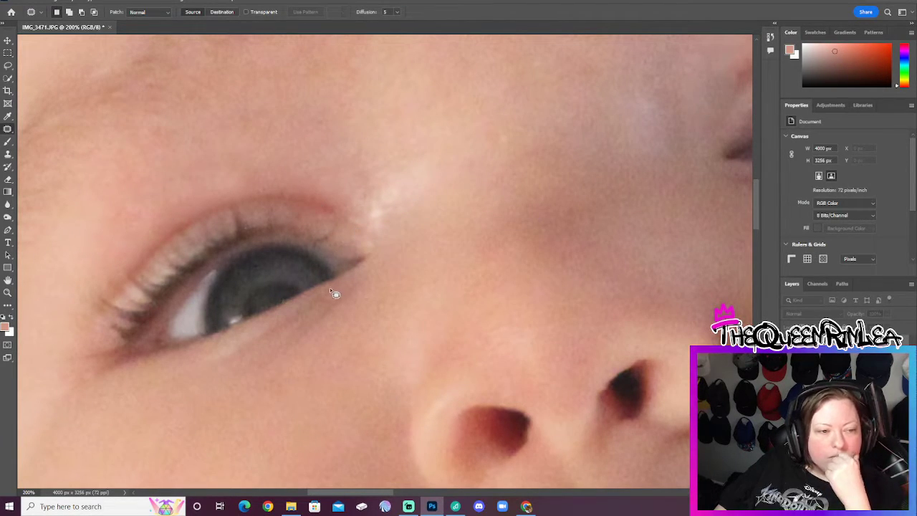
mouse_move(313, 213)
left_mouse_down()
mouse_move(283, 215)
mouse_move(290, 216)
left_mouse_up()
right_click(345, 238)
left_click(361, 241)
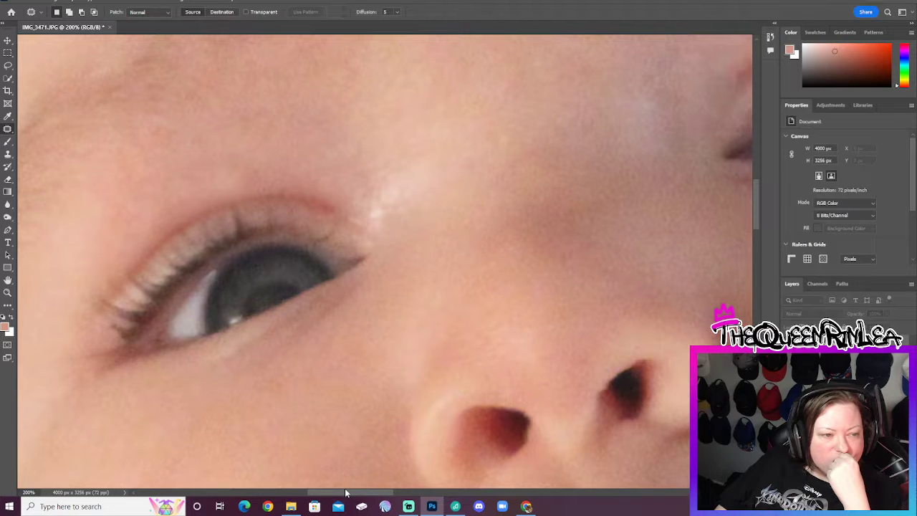
Patch the crease at the inner corner of the photo's right eye with clean skin and deselect the area.
left_click_drag(345, 494, 405, 492)
scroll(153, 119, "up", 3)
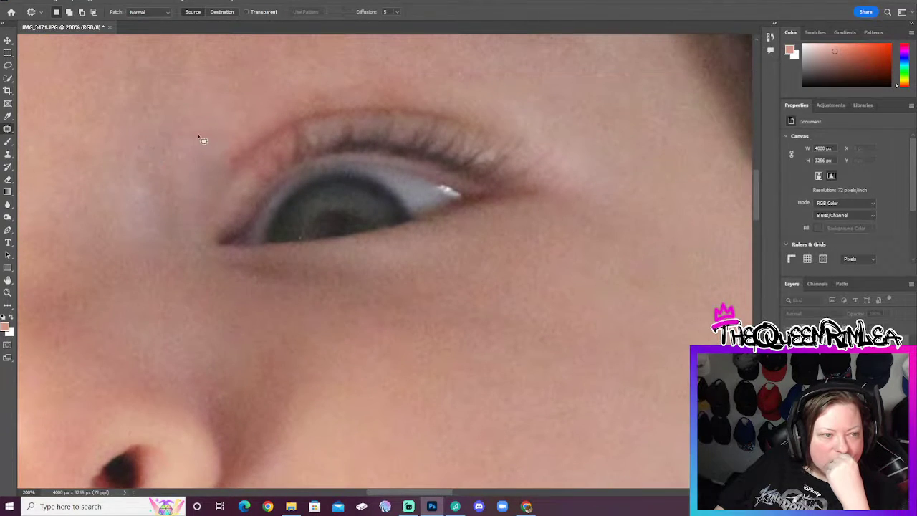
left_click_drag(239, 169, 236, 197)
right_click(294, 178)
left_click(315, 183)
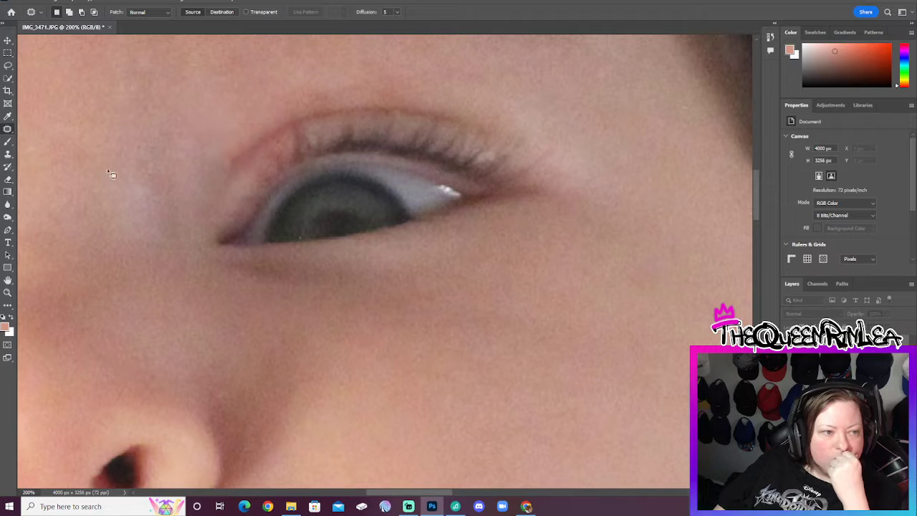
Clone smooth skin from above the inner corner of the photo's right eye down over the discolored area beside the nose bridge.
left_click(8, 293)
right_click(311, 269)
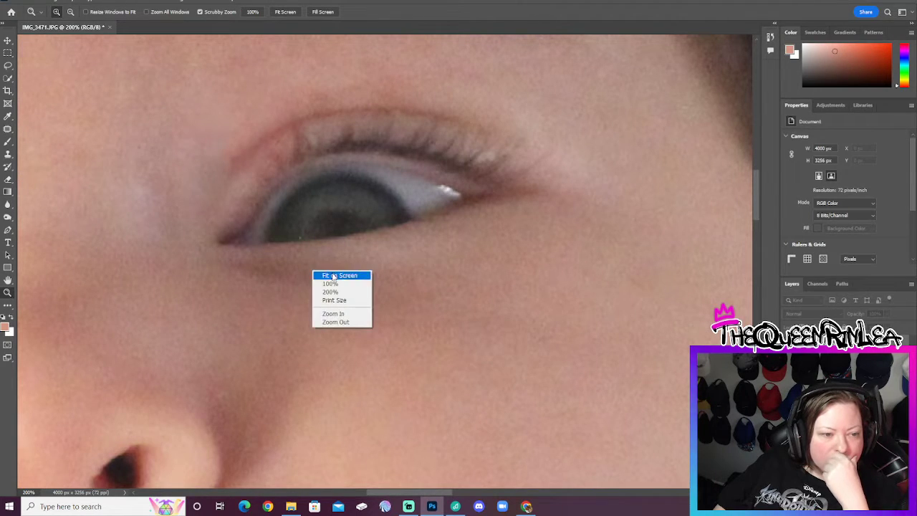
left_click(345, 278)
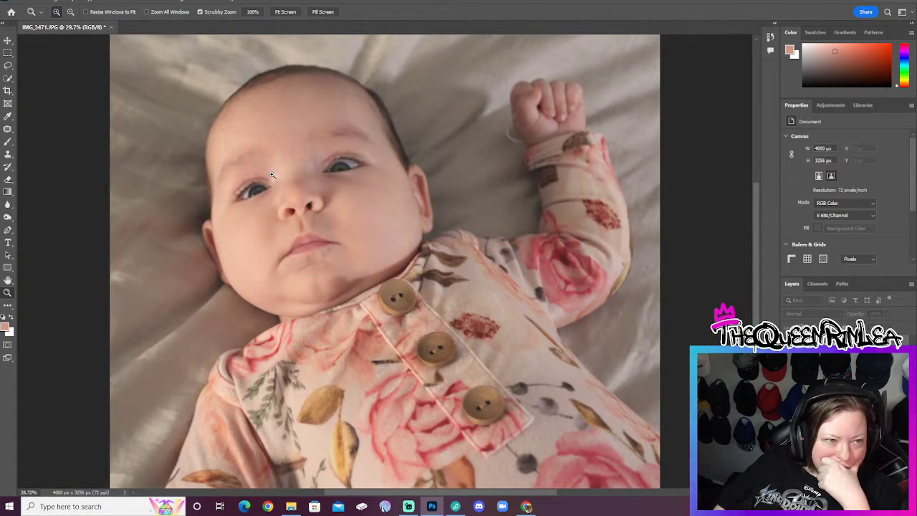
left_click_drag(302, 149, 371, 138)
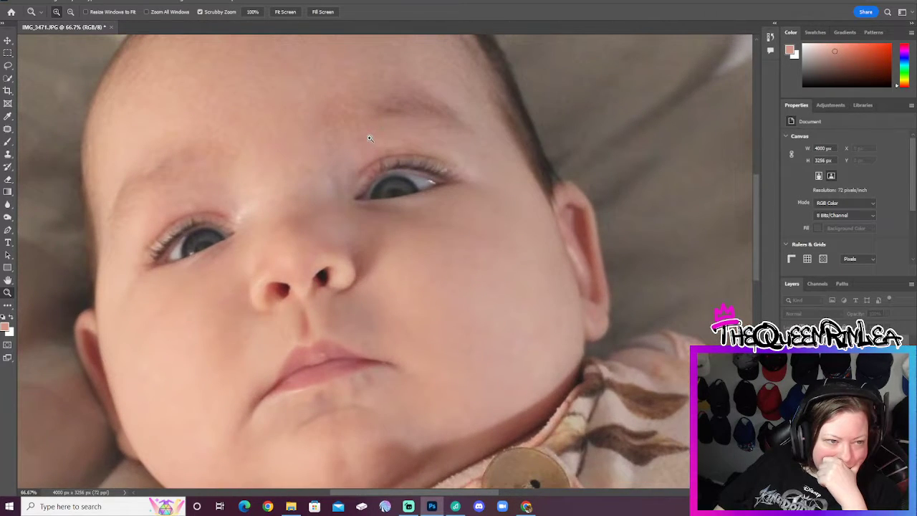
left_click(370, 137)
left_click(370, 138)
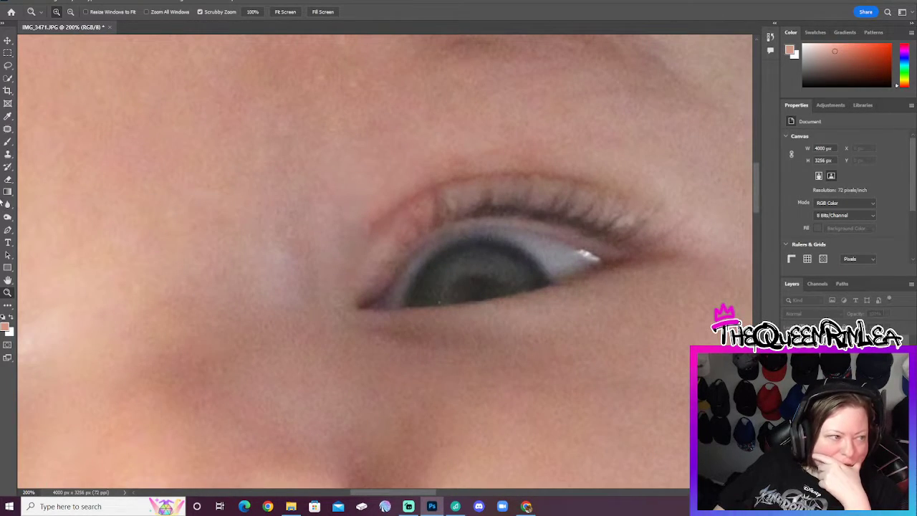
left_click(7, 154)
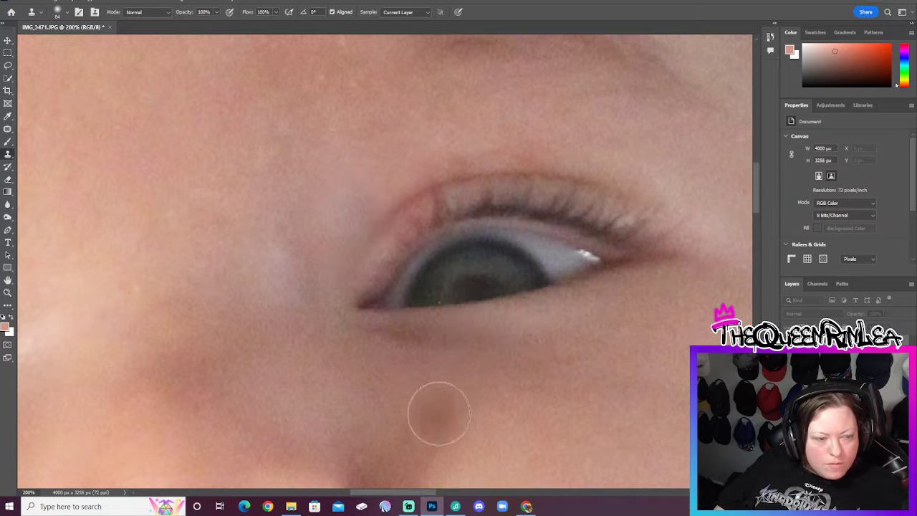
left_click(346, 170, "alt")
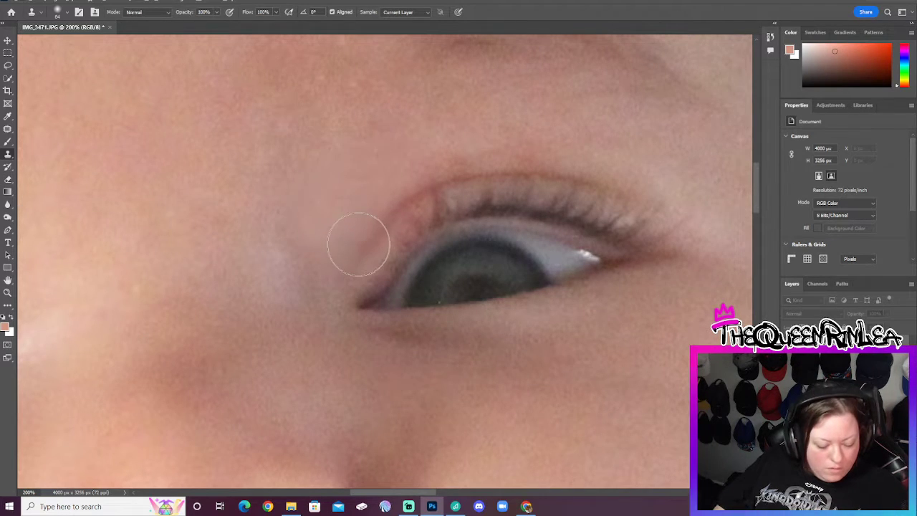
left_click(369, 283)
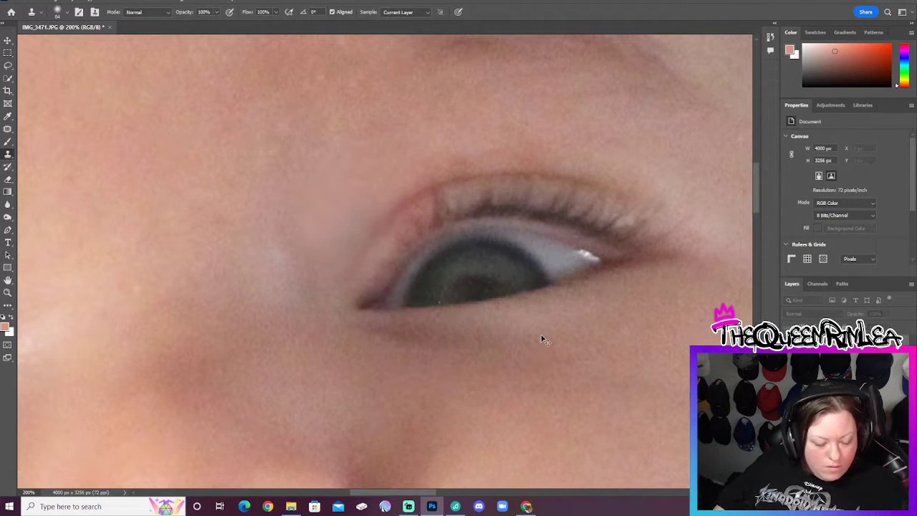
Try cloning skin texture around the upper lid and temple of the photo's right eye, undoing the stray dark stamps.
left_click(7, 292)
right_click(383, 261)
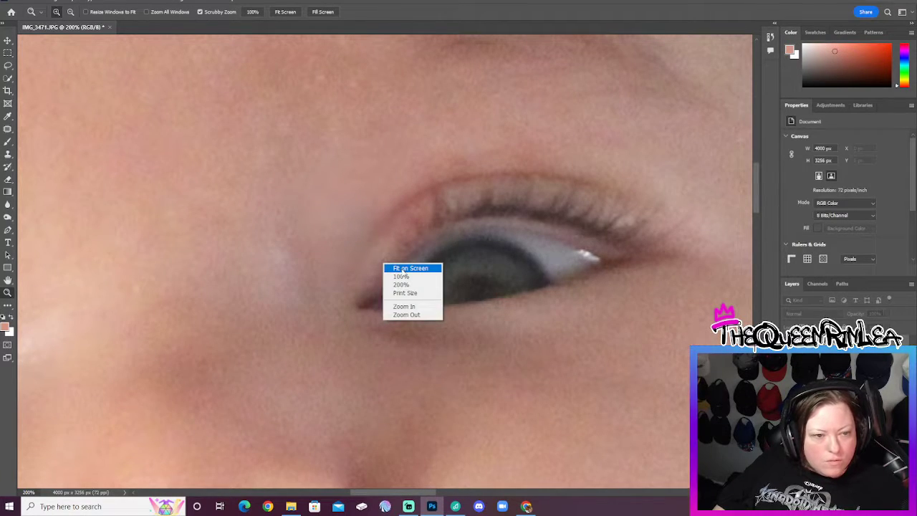
left_click(399, 266)
left_click_drag(334, 141, 346, 179)
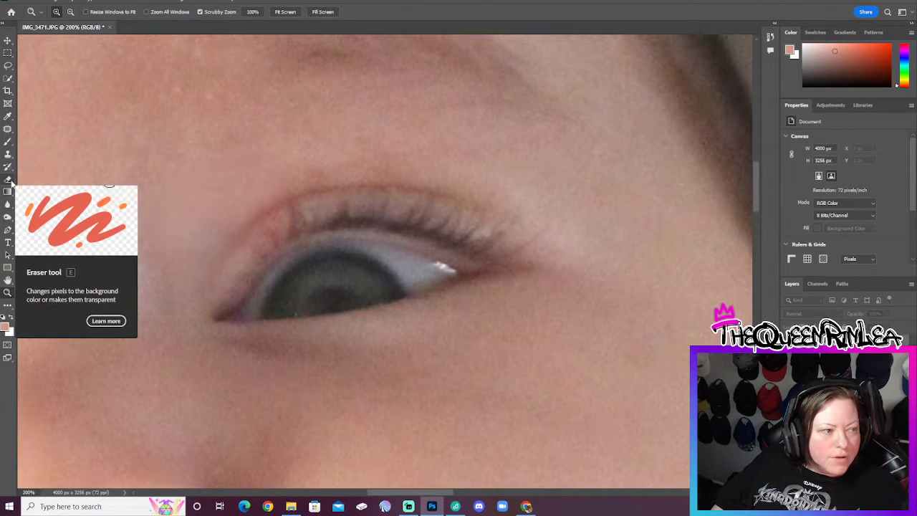
left_click(8, 130)
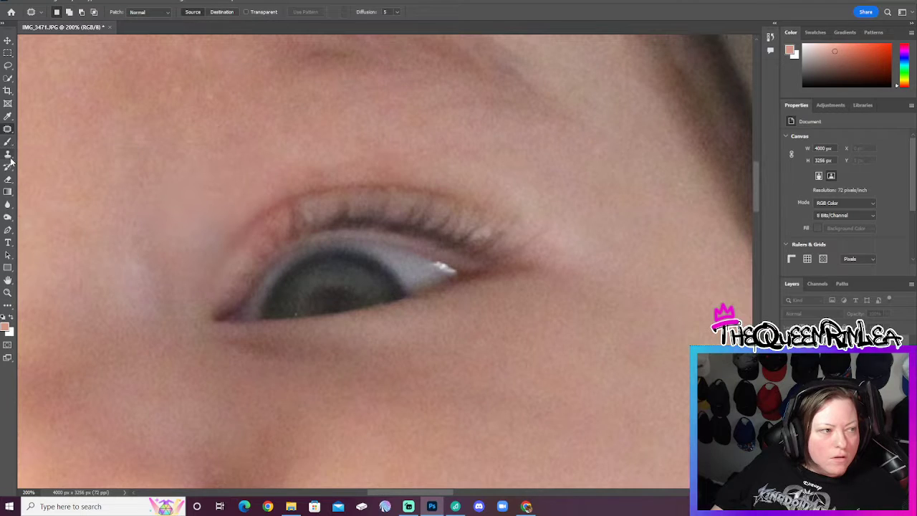
left_click(8, 155)
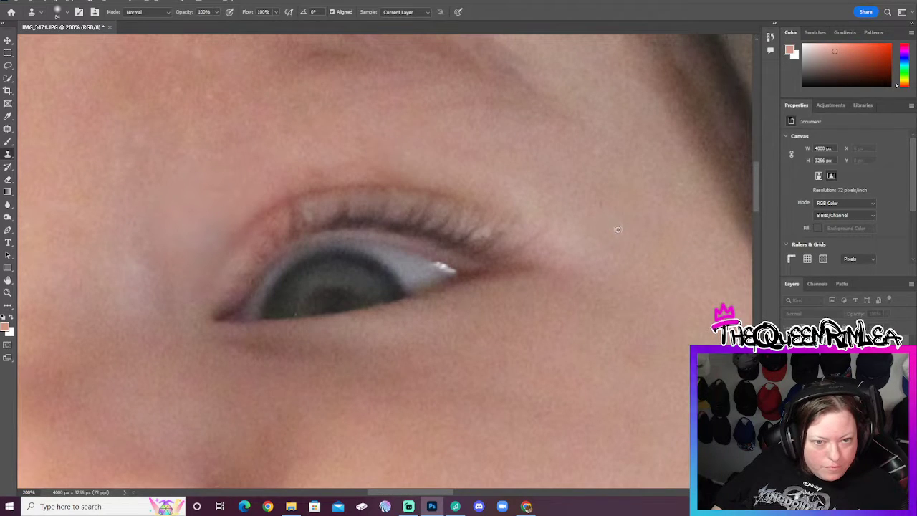
key("ctrl+z")
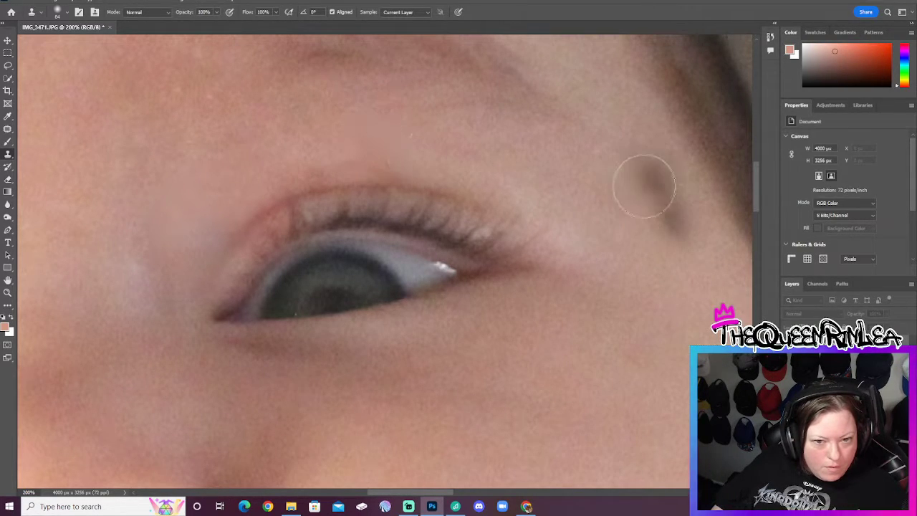
left_click(649, 199)
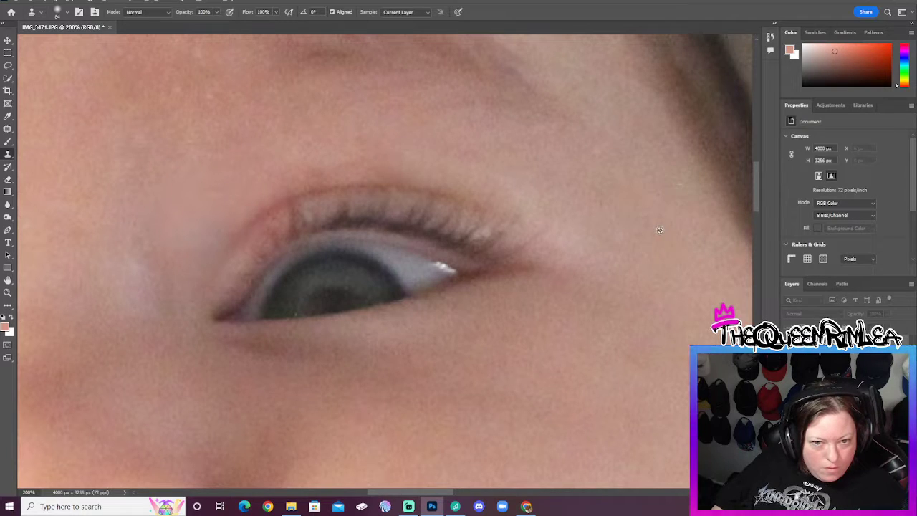
key("ctrl+z")
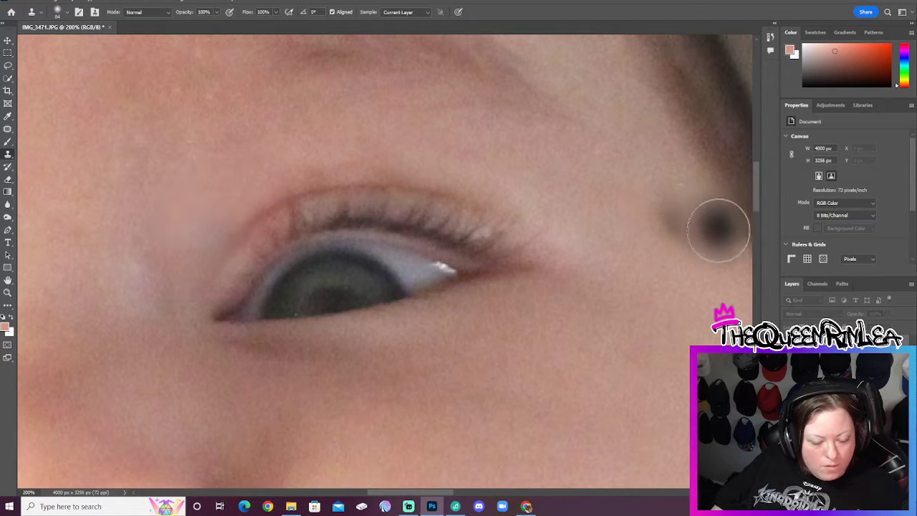
key("ctrl+shift+z")
key("ctrl+z")
key("ctrl+shift+z")
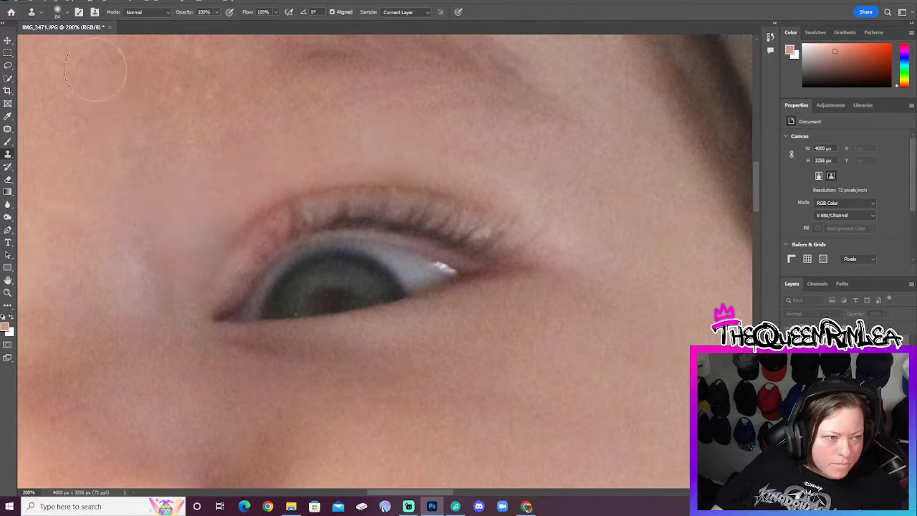
Set the Clone Stamp brush size to 50 px.
left_click(56, 14)
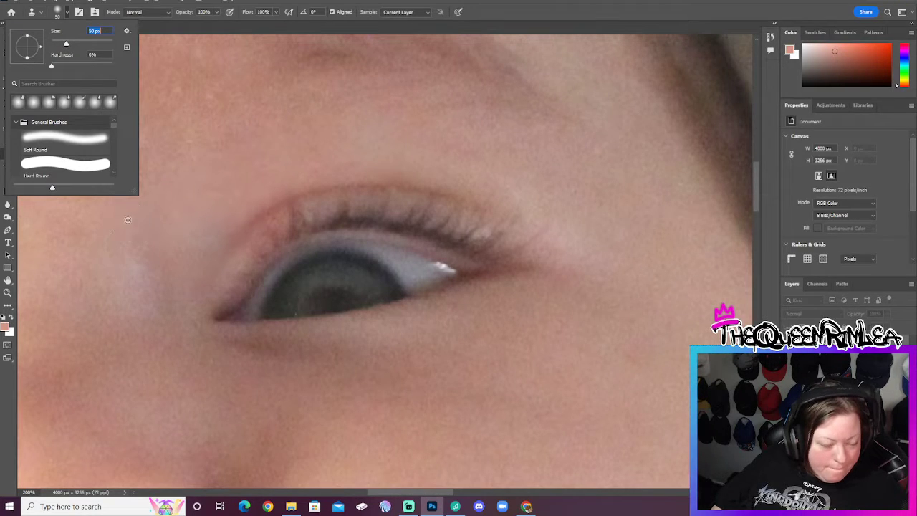
key("Return")
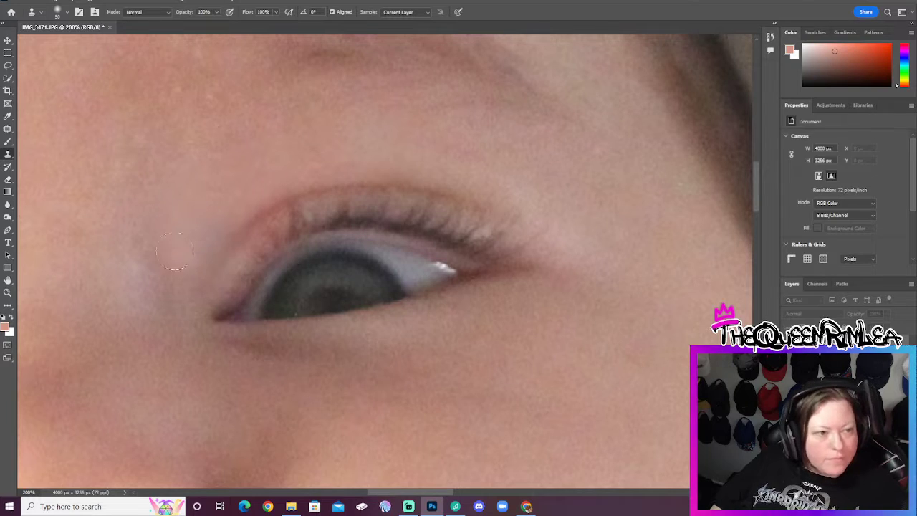
Examine the retouched eyes in the full photo and again close up at the inner corner of the right-hand eye.
left_click(8, 292)
right_click(176, 282)
left_click(185, 286)
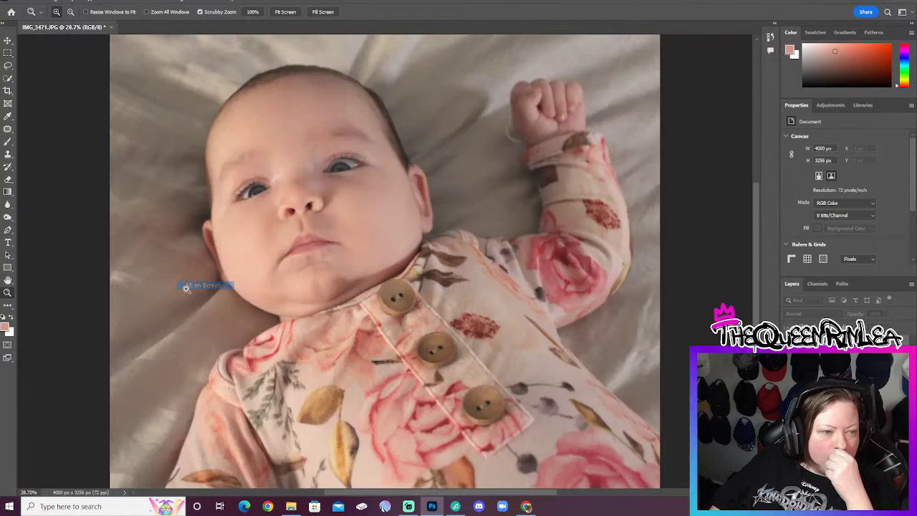
left_click(311, 166)
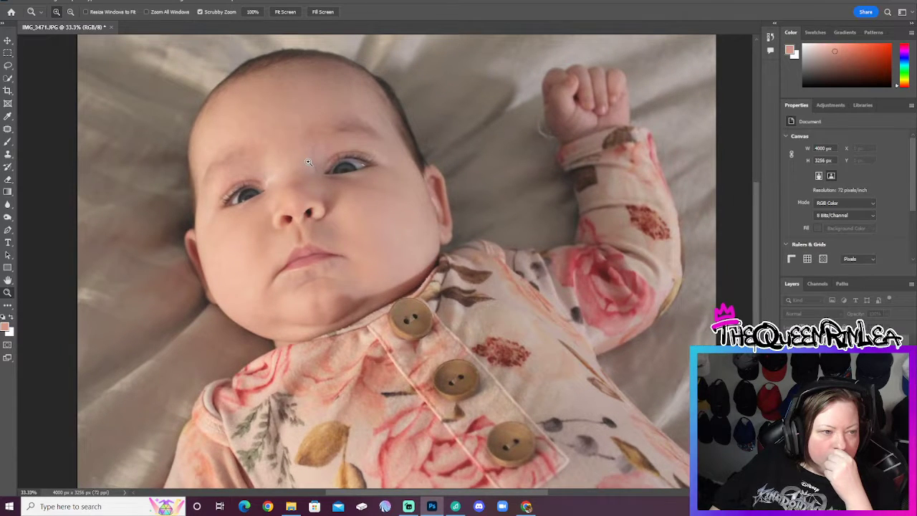
left_click(309, 161)
left_click(311, 157)
left_click(315, 153)
left_click(319, 149)
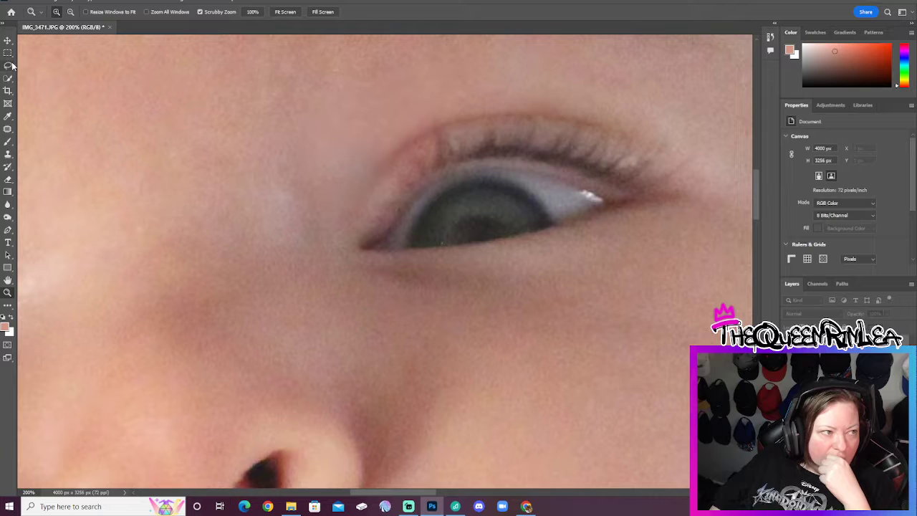
Patch the red inner part of the upper eyelid on the photo's right eye with cheek skin and deselect the area.
left_click(8, 129)
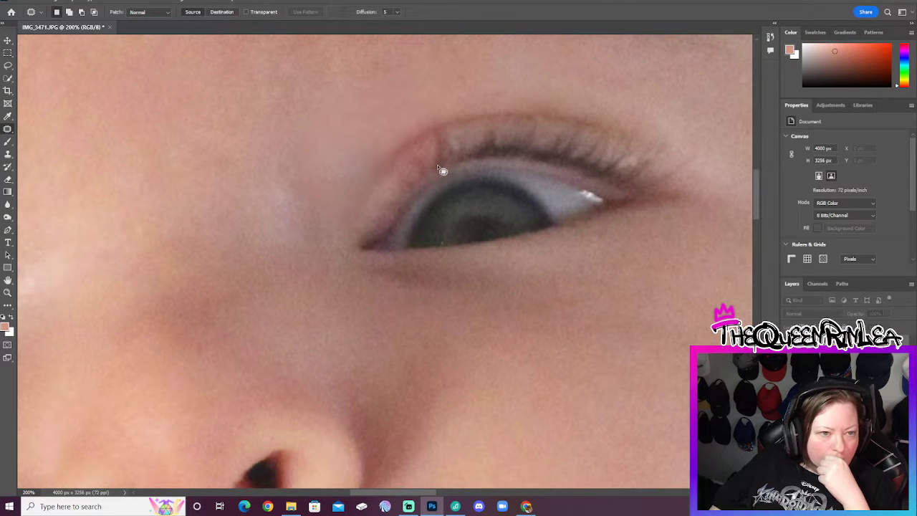
mouse_move(405, 162)
left_mouse_down()
mouse_move(434, 134)
mouse_move(437, 155)
mouse_move(387, 195)
mouse_move(382, 212)
left_mouse_up()
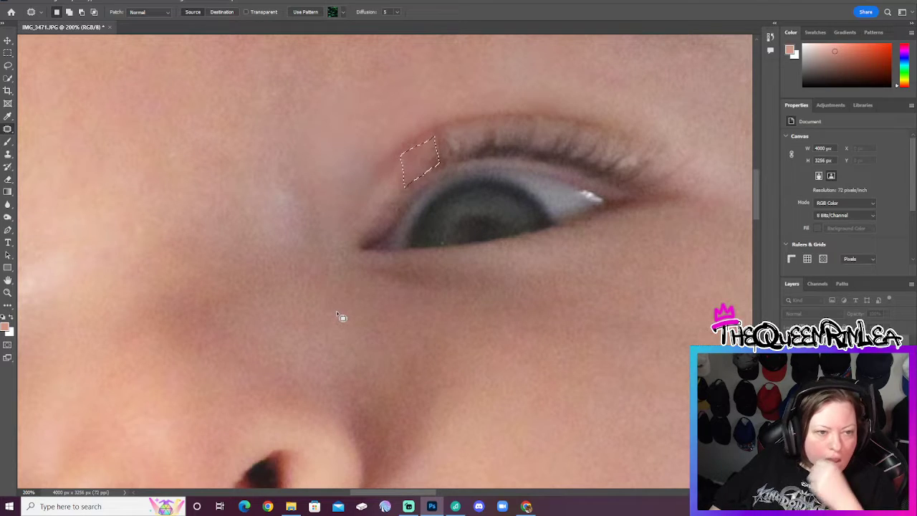
key("ctrl+d")
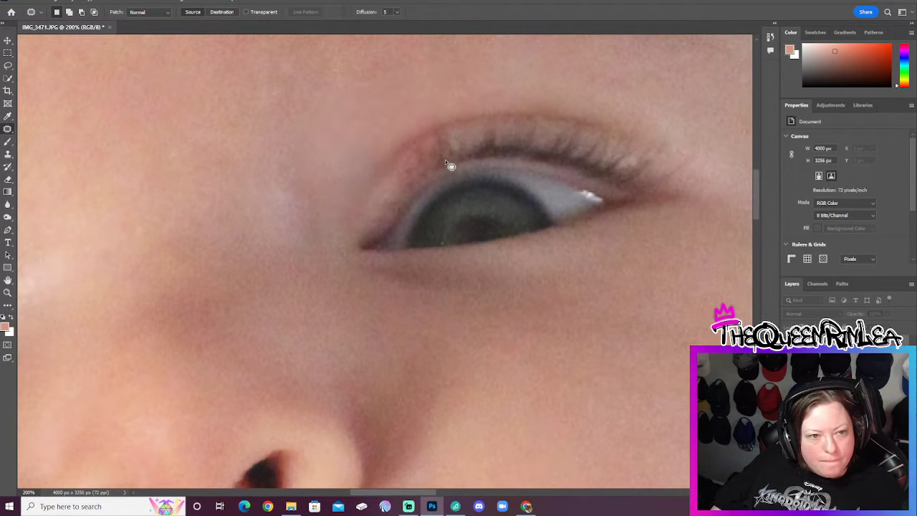
mouse_move(445, 159)
left_mouse_down()
mouse_move(398, 195)
mouse_move(400, 153)
mouse_move(445, 133)
mouse_move(451, 161)
mouse_move(438, 163)
mouse_move(315, 98)
left_mouse_up()
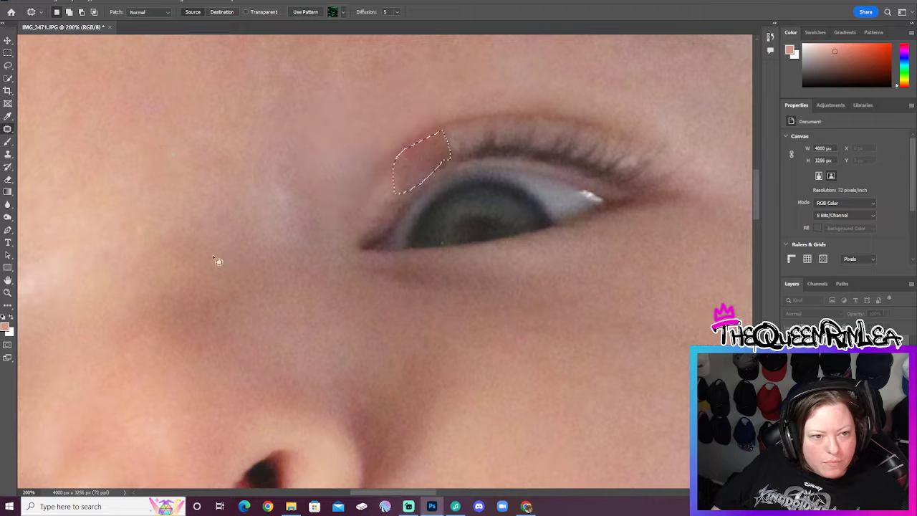
left_click_drag(411, 161, 82, 266)
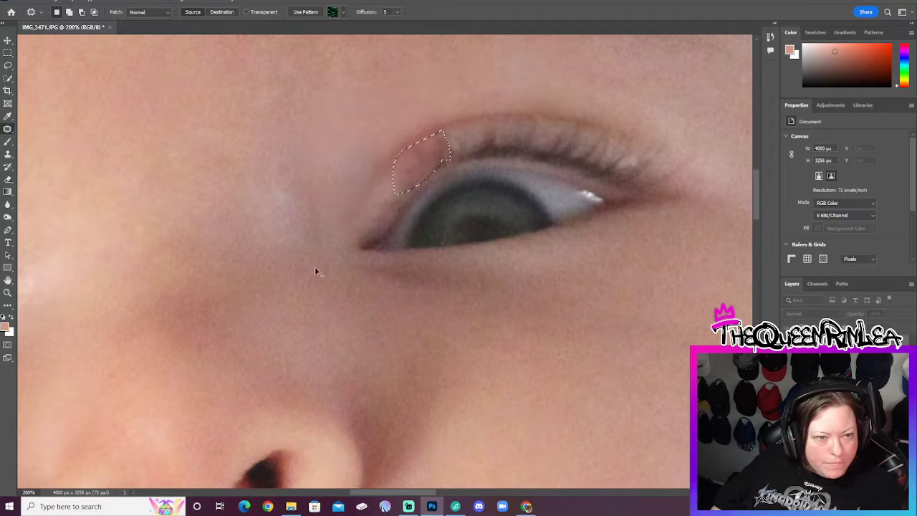
left_click_drag(417, 166, 327, 475)
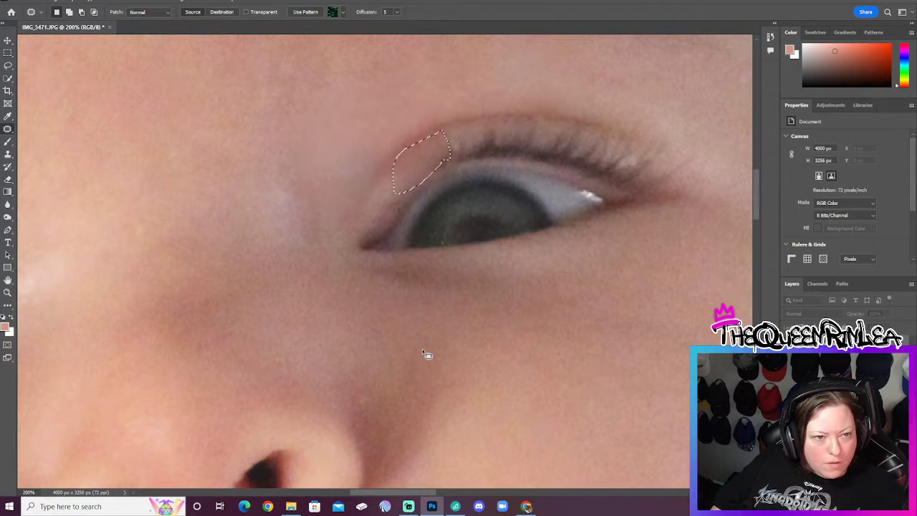
right_click(429, 241)
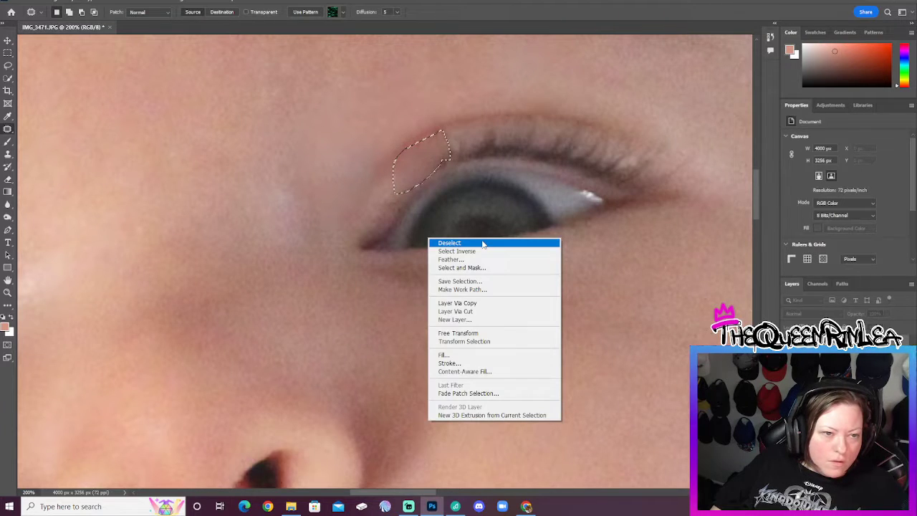
left_click(484, 245)
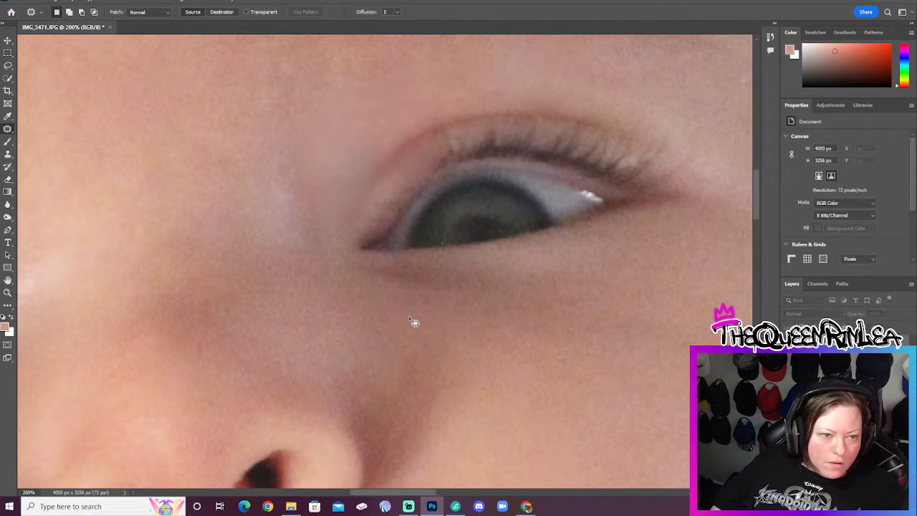
Undo the last patch on the red inner part of the right-hand eye's upper lid and deselect the area.
key("ctrl+shift+d")
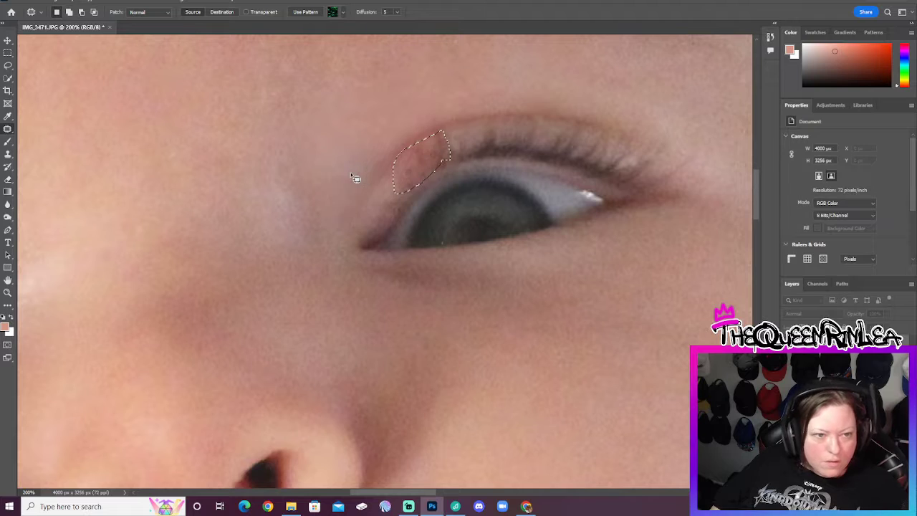
right_click(352, 175)
left_click(372, 181)
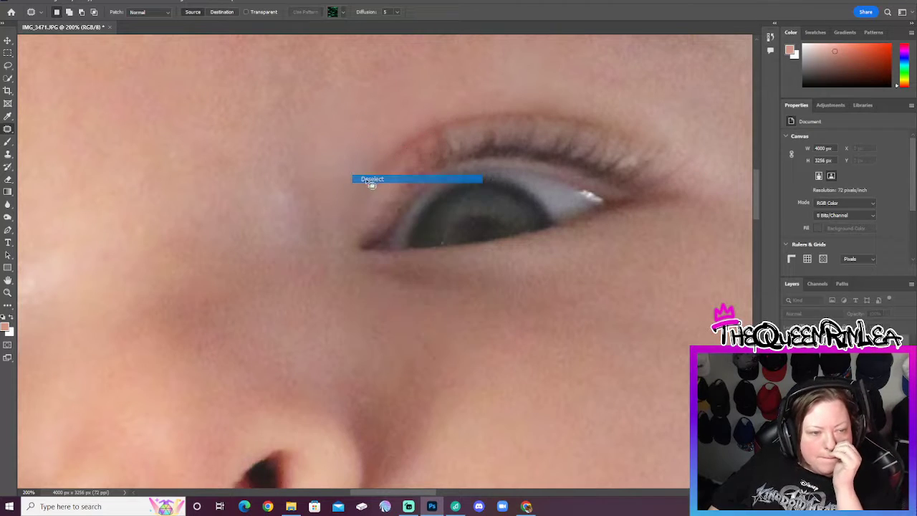
Try cloning nearby skin over the redness above the upper lid of the left-hand eye with the Clone Stamp tool.
left_click(9, 294)
right_click(101, 284)
left_click(123, 291)
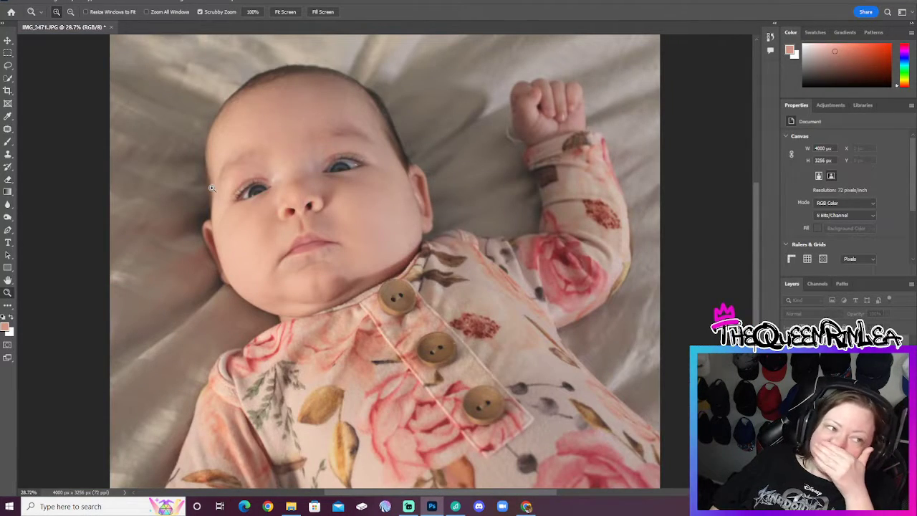
left_click(212, 187)
left_click(212, 183)
left_click(210, 184)
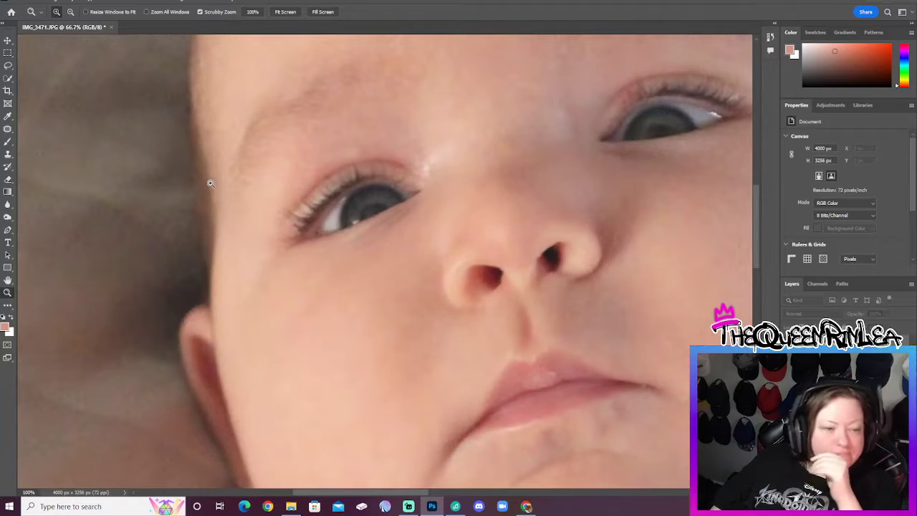
left_click(145, 177)
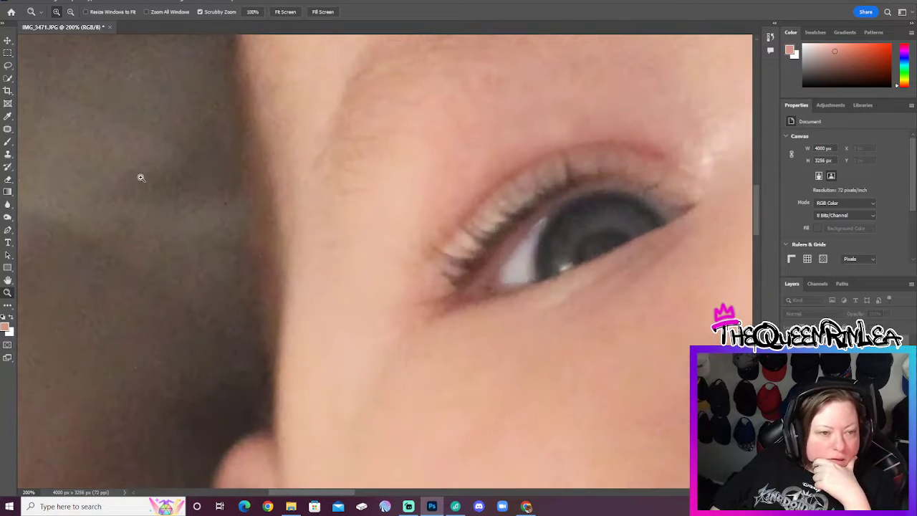
left_click(8, 156)
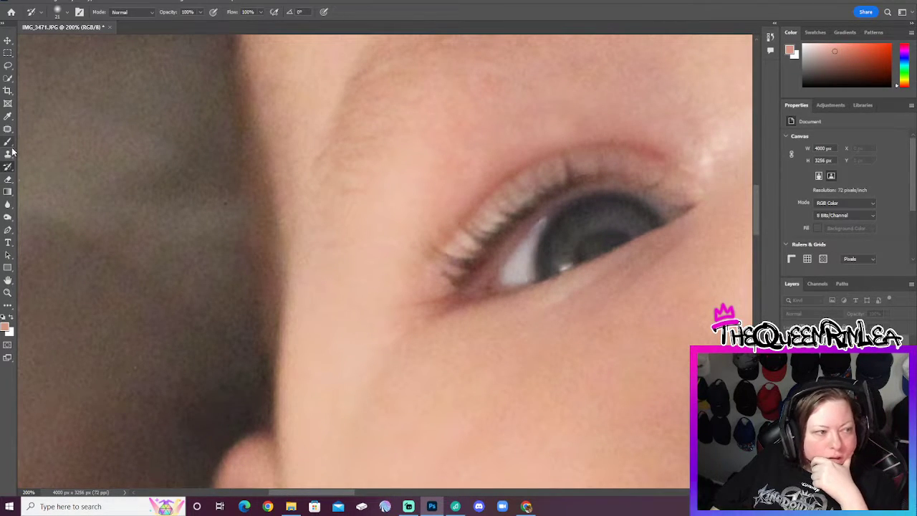
left_click(9, 154)
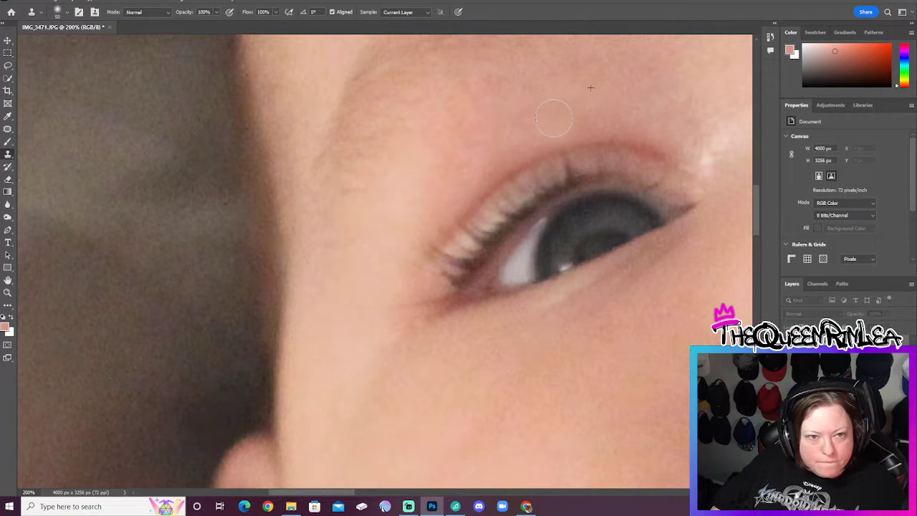
left_click(608, 158, "alt")
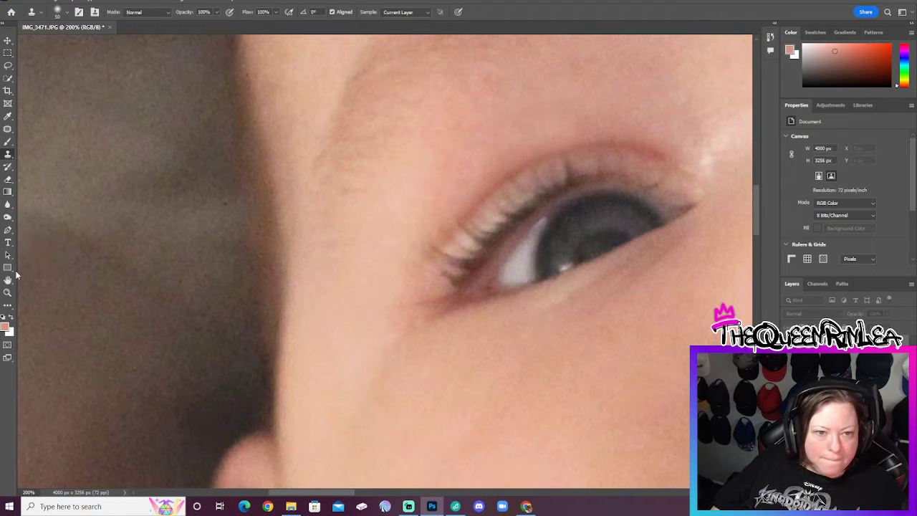
Examine the left-hand eye and surrounding skin in the full photo and at closer magnification.
left_click(8, 292)
right_click(558, 218)
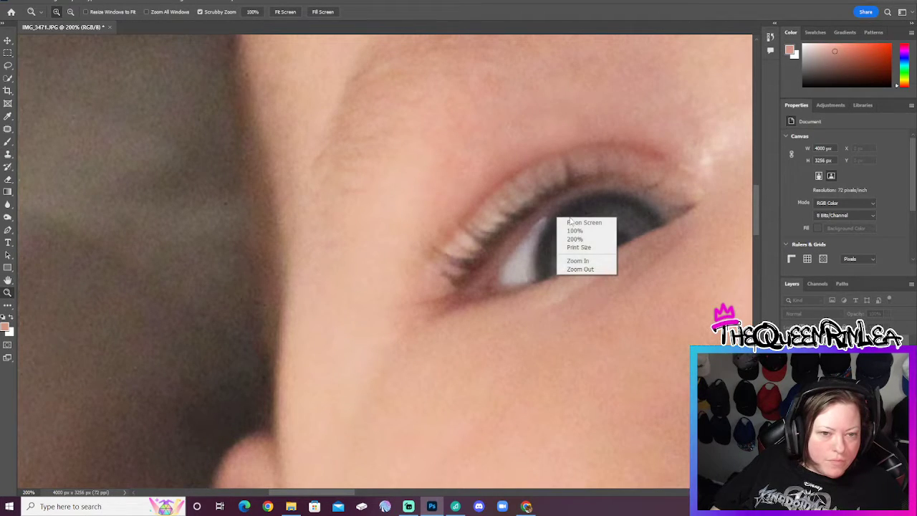
left_click(584, 223)
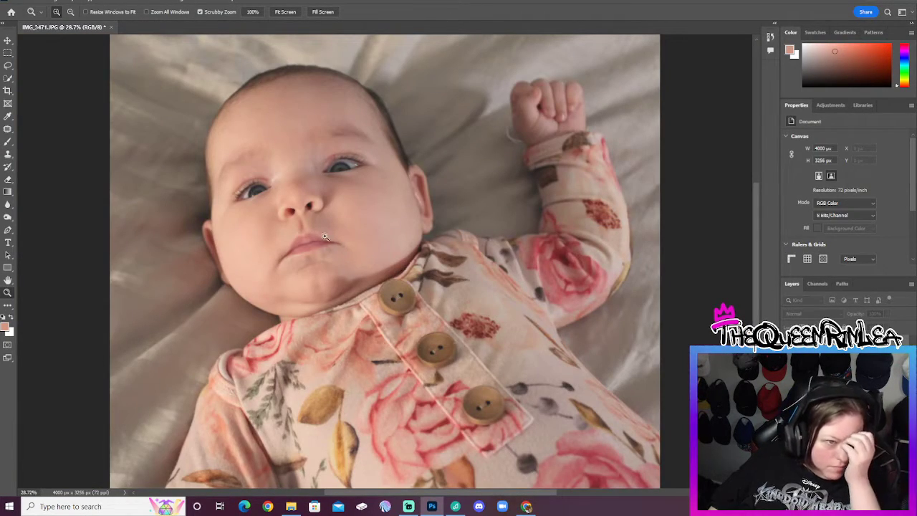
left_click(238, 173)
left_click(230, 177)
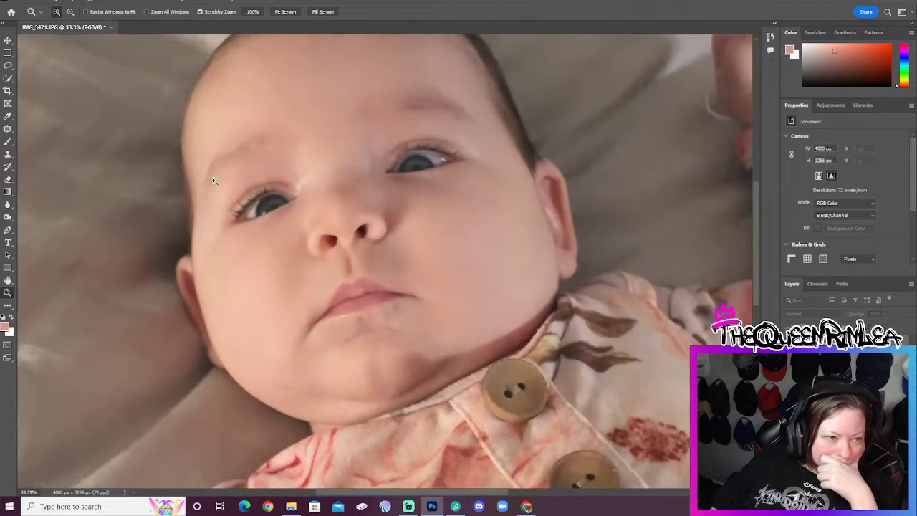
left_click(213, 182)
left_click(213, 182)
right_click(334, 181)
left_click(351, 187)
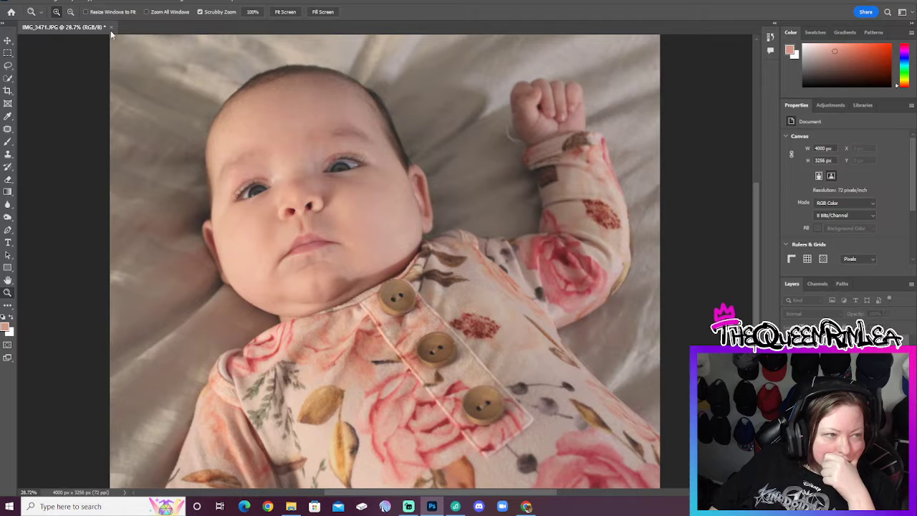
Try Auto Tone and Auto Contrast on the whole photo, undoing both corrections.
key("alt+i")
left_click(55, 32)
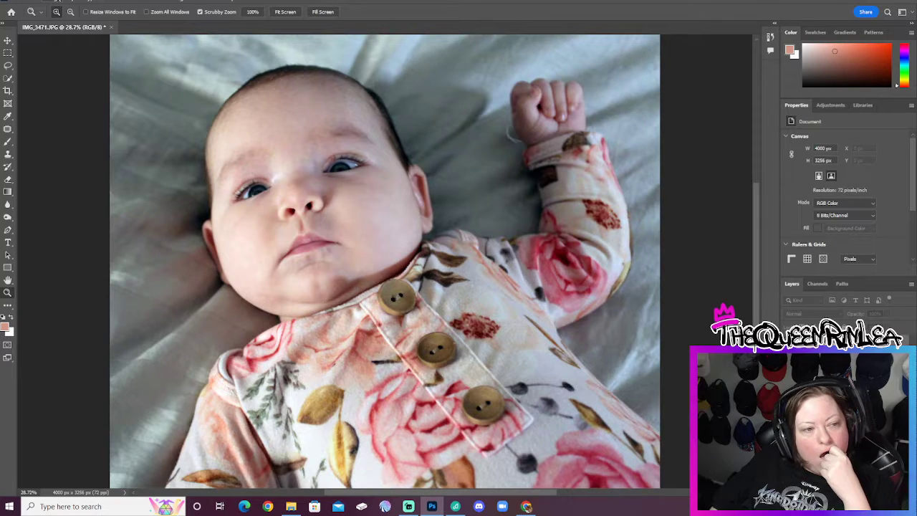
left_click(61, 2)
left_click(55, 41)
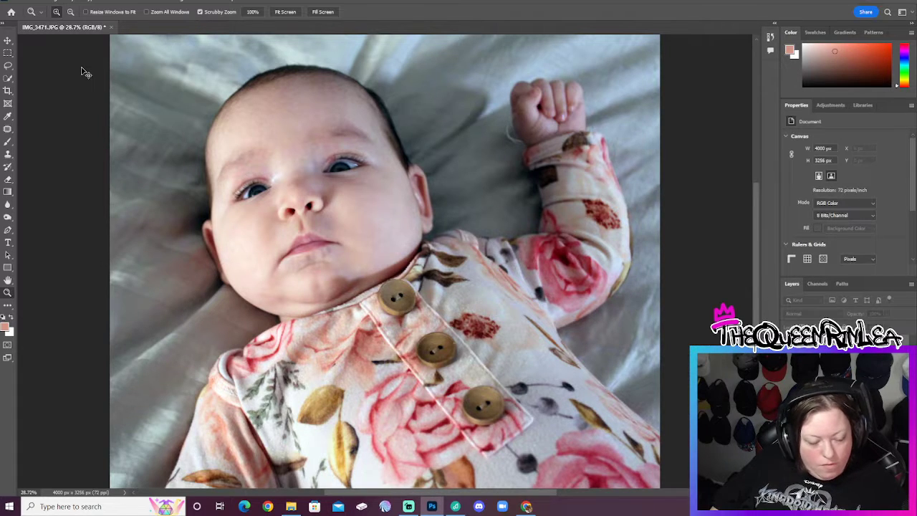
key("ctrl+z")
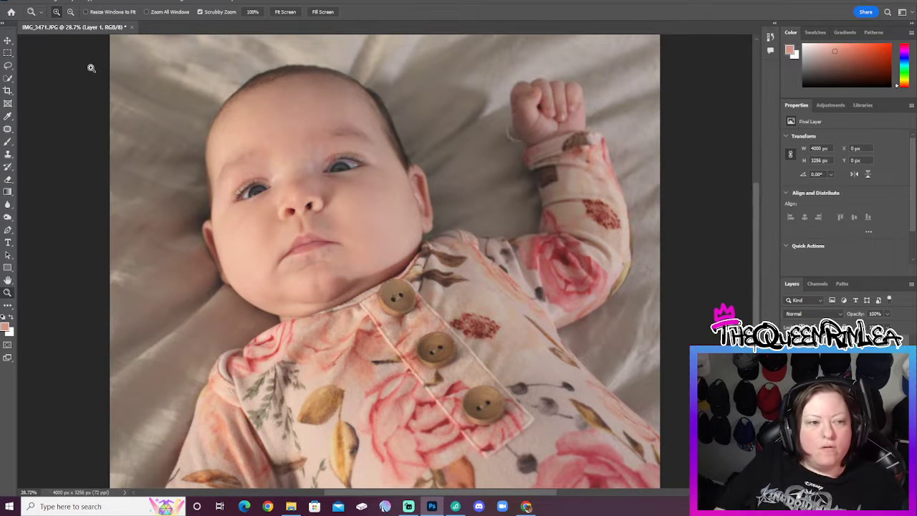
Try Auto Color and Auto Tone on the photo, comparing the result with the original colours and reverting to them.
key("alt+i")
left_click(63, 56)
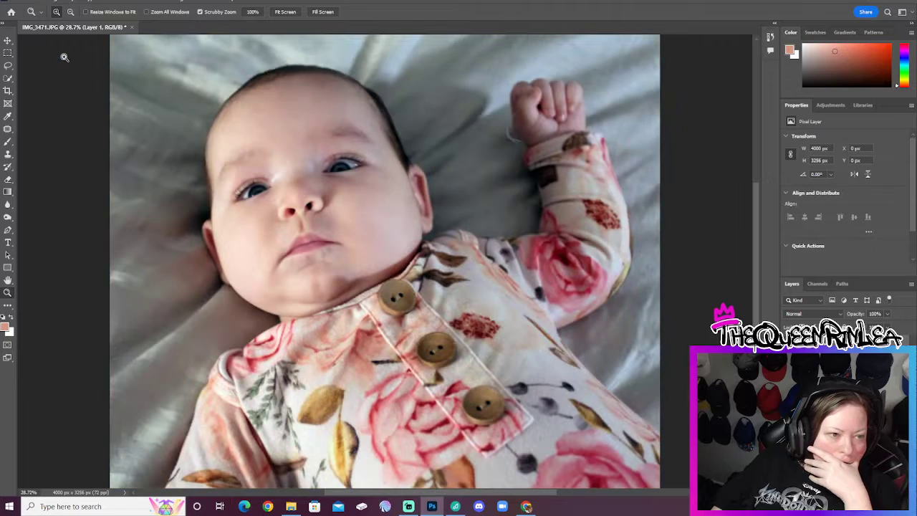
key("alt+i")
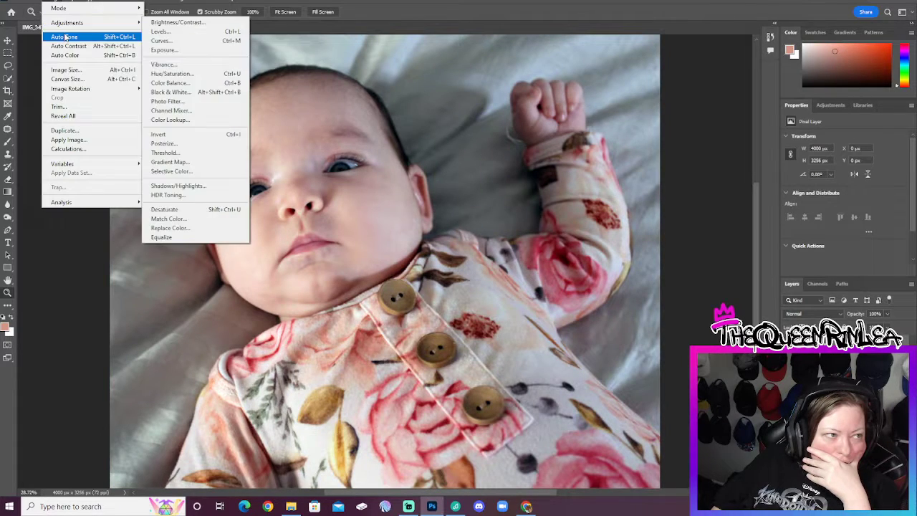
left_click(64, 33)
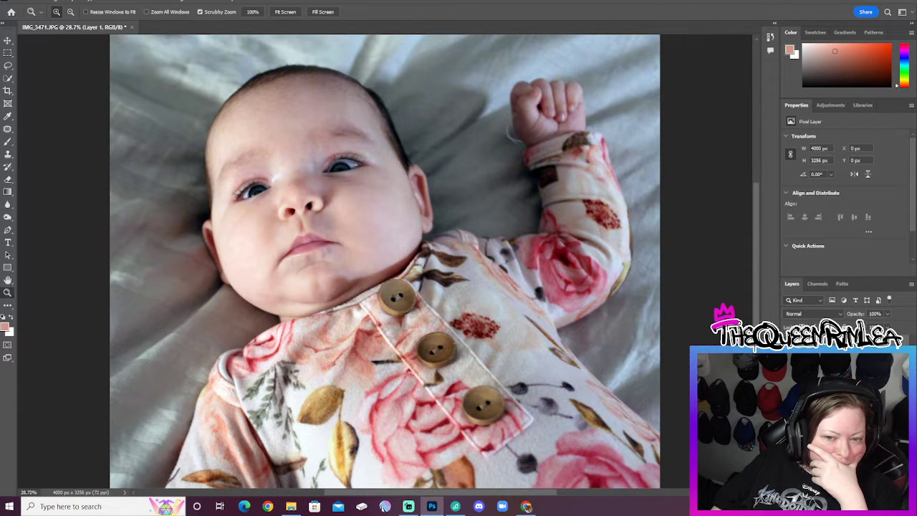
key("ctrl+z")
key("ctrl+shift+z")
key("ctrl+z")
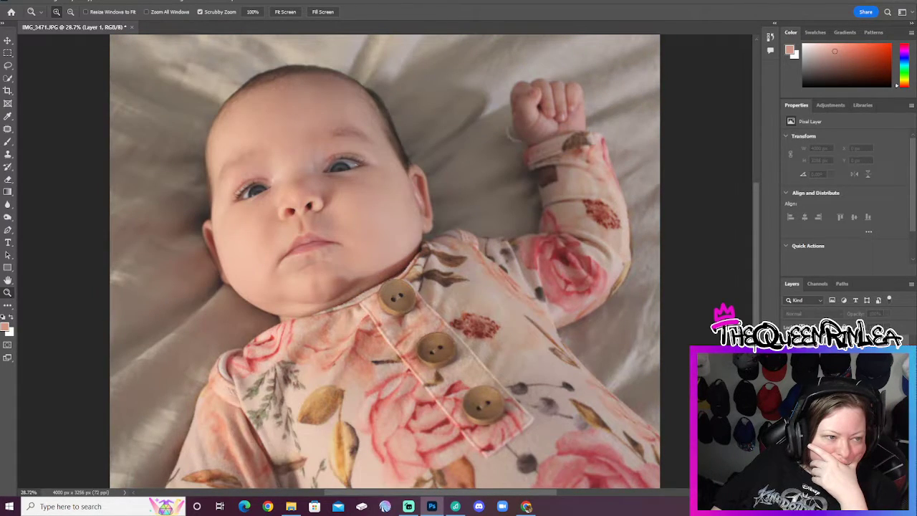
key("ctrl+shift+z")
key("ctrl+shift+z")
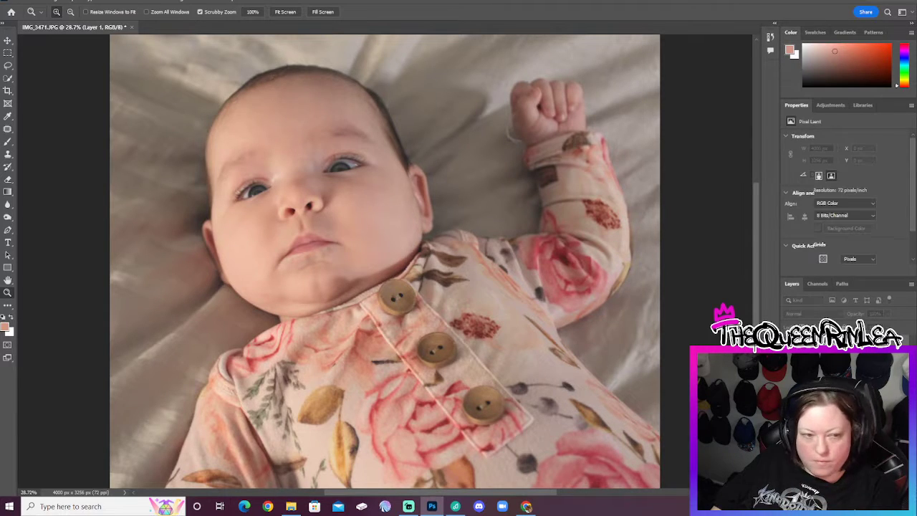
Apply a Brightness/Contrast adjustment to the photo with brightness 0 and contrast 20.
left_click(54, 1)
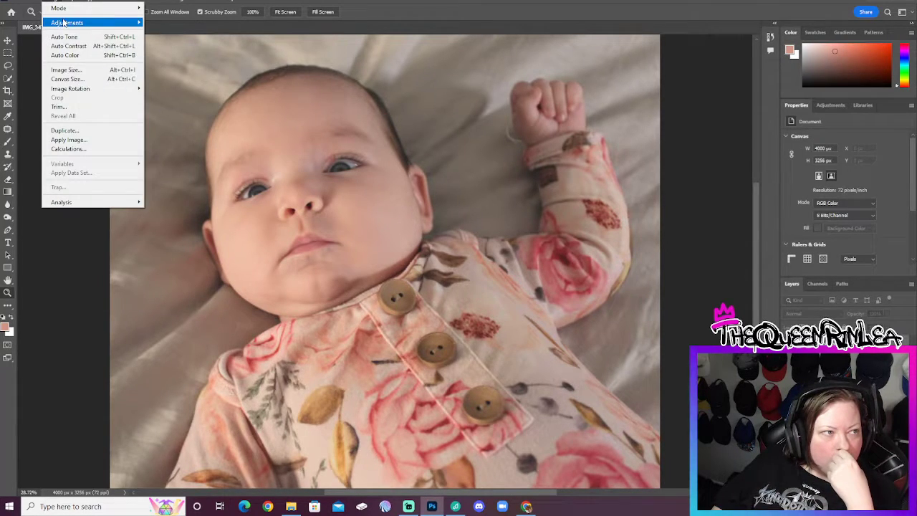
mouse_move(78, 21)
left_click(179, 22)
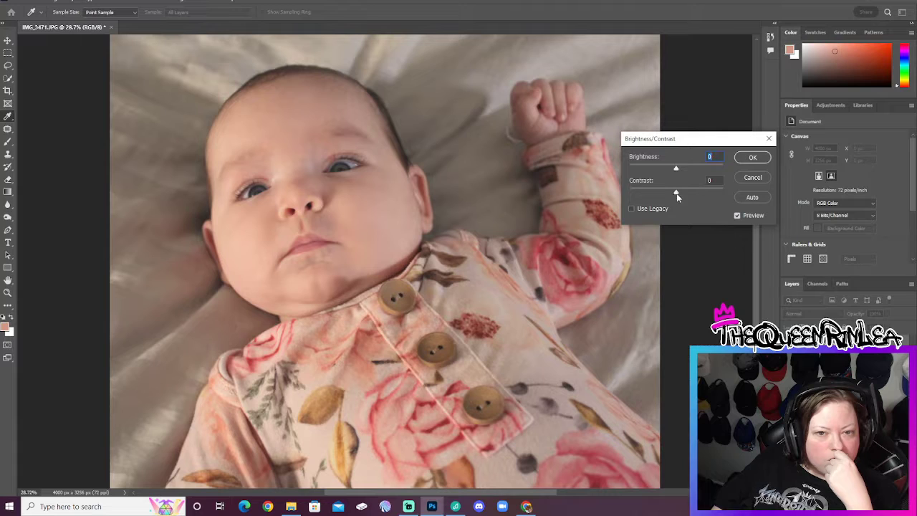
left_click_drag(679, 193, 691, 196)
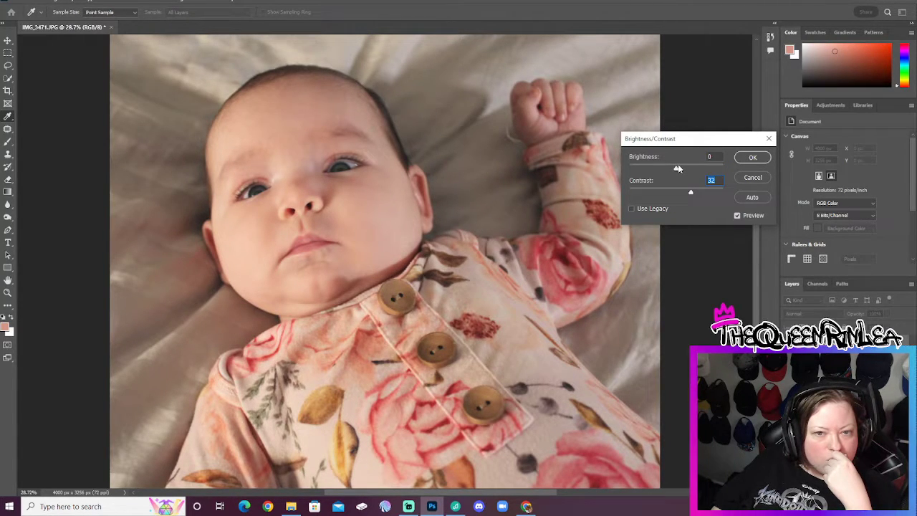
left_click_drag(679, 169, 682, 170)
key("Down")
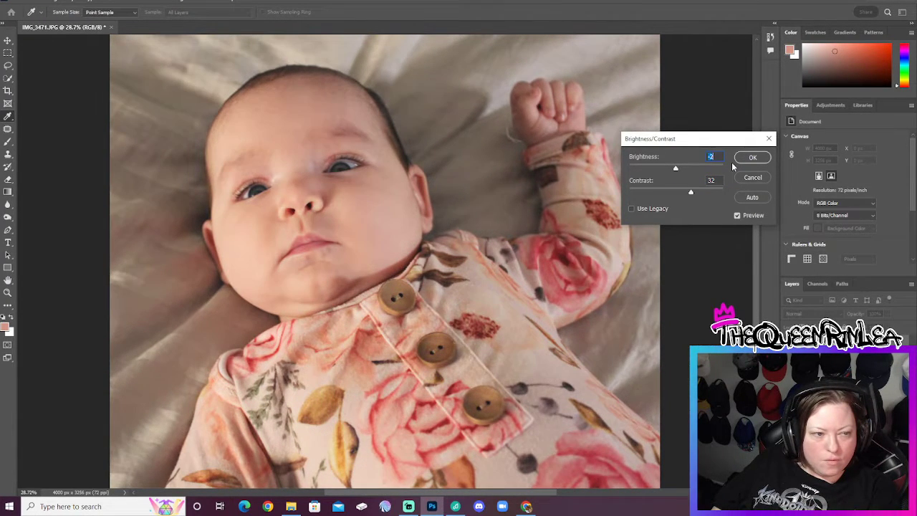
type("0")
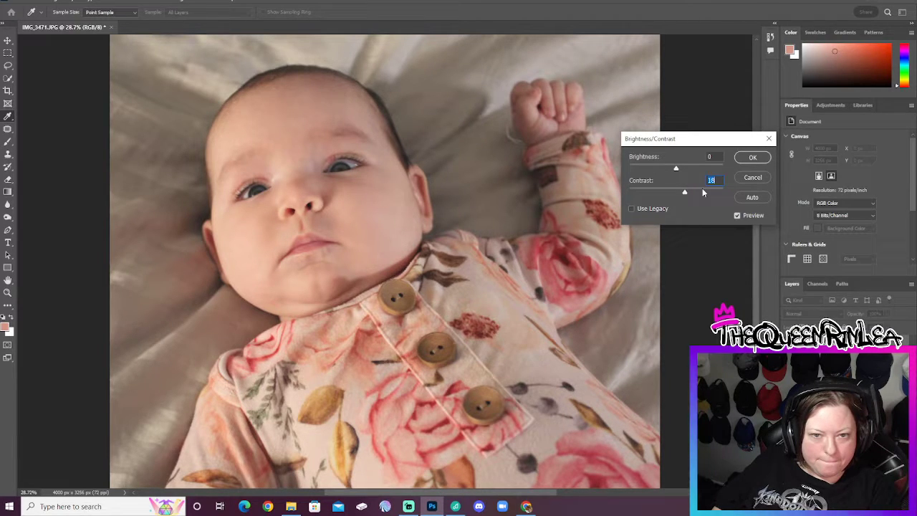
key("Up")
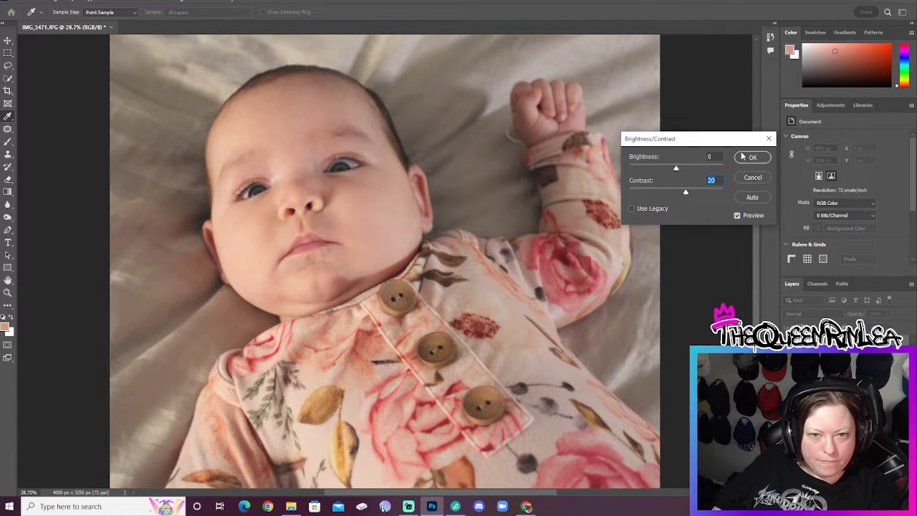
left_click(751, 157)
key("z")
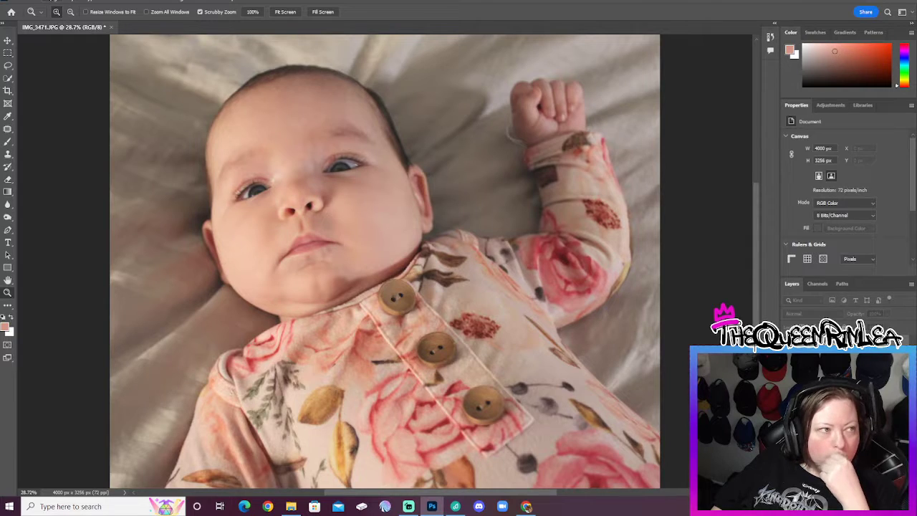
Preview the Photo Filter presets on the photo, comparing the warming, cooling and coloured filters at 25% density.
left_click(52, 2)
mouse_move(65, 22)
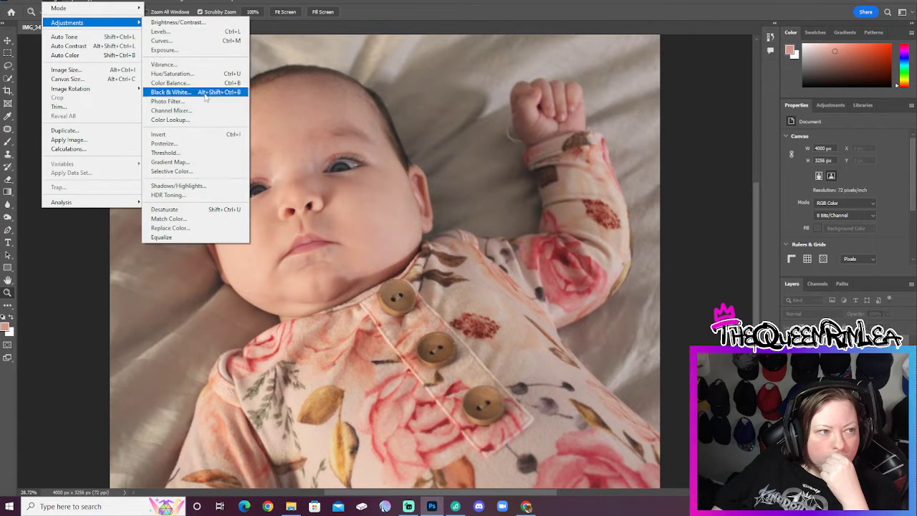
left_click(215, 101)
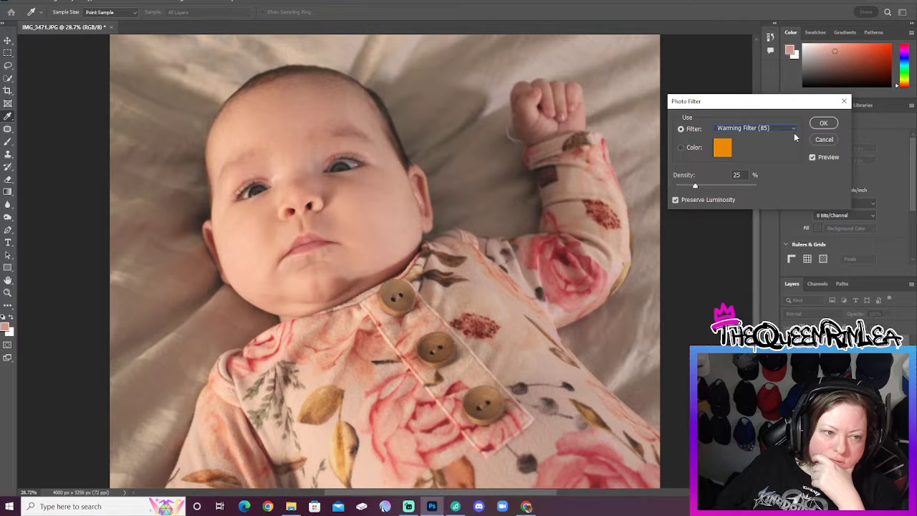
left_click(795, 132)
left_click(795, 133)
key("Down")
key("Down")
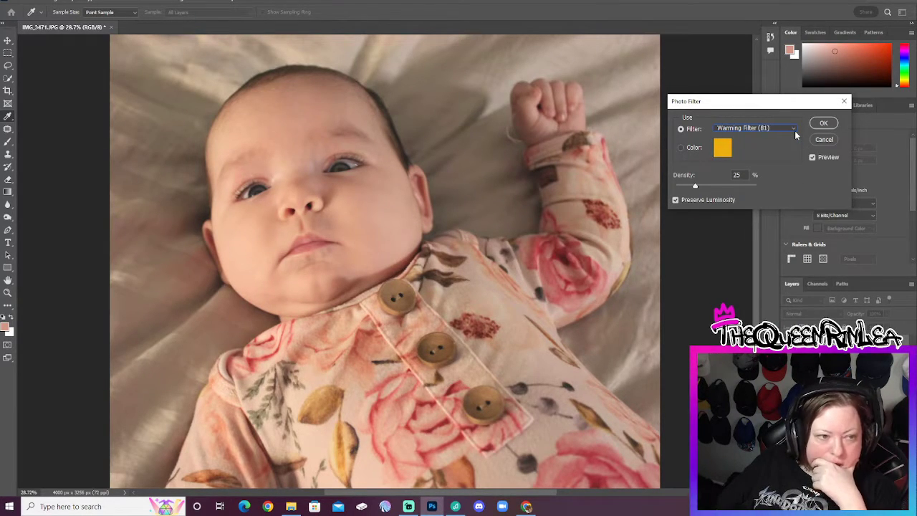
key("Down")
key("Down")
key("Down")
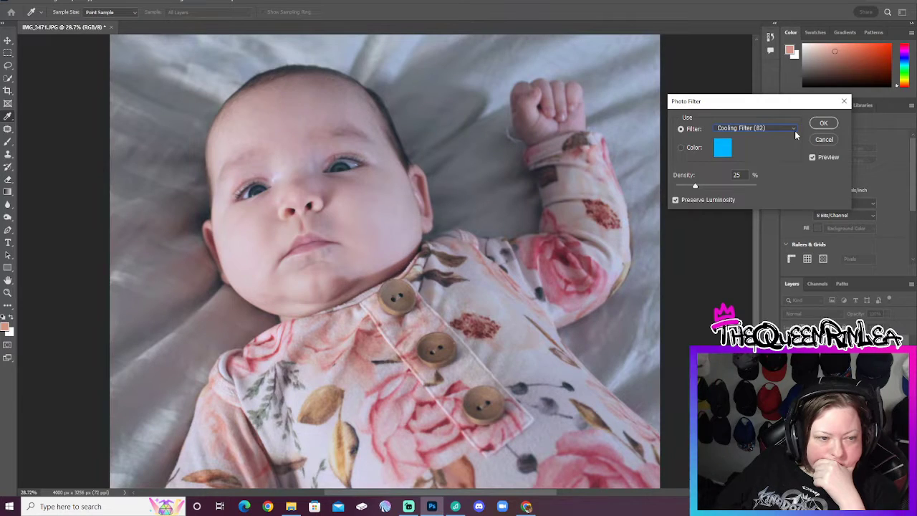
key("Down")
key("Down")
key("Down")
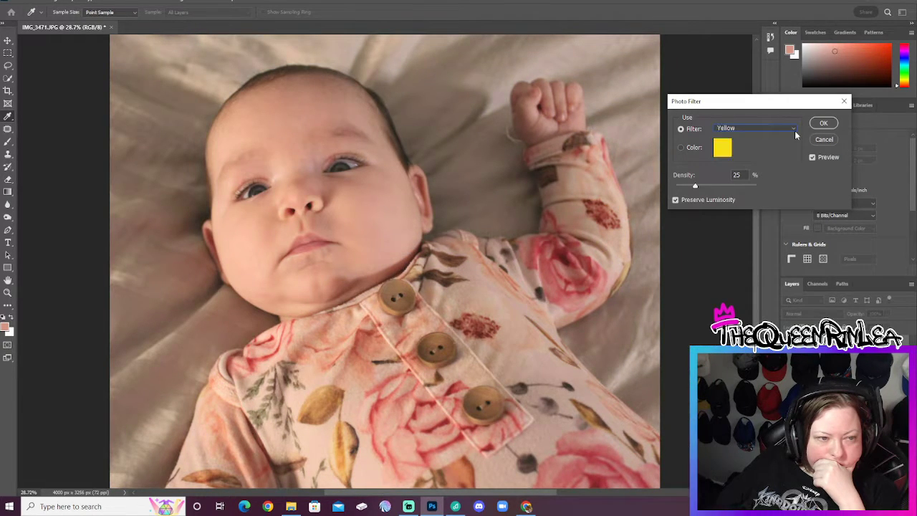
key("Down")
key("Down")
key("Down")
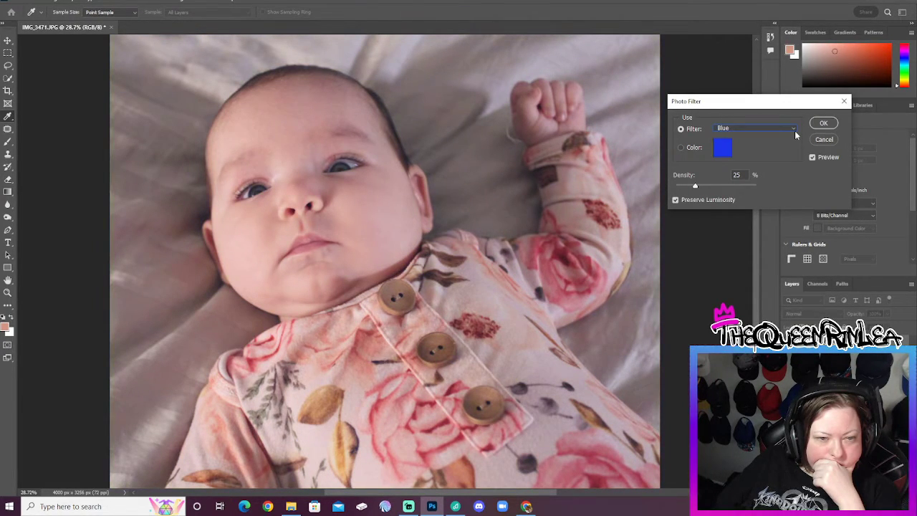
key("Down")
key("Down")
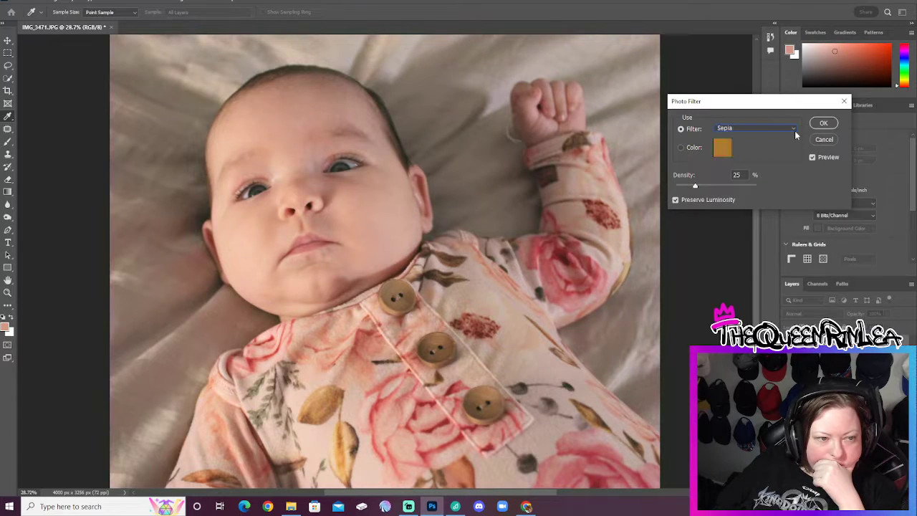
key("Down")
key("Down")
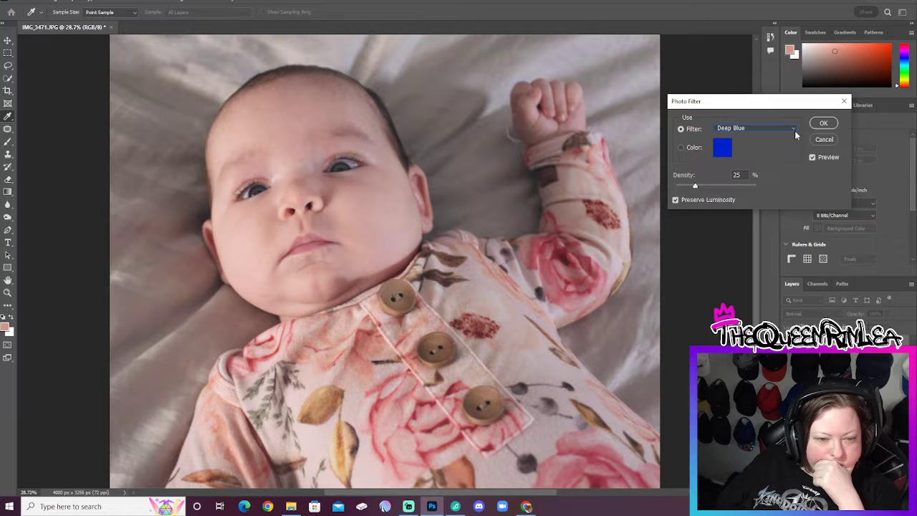
scroll(795, 131, "down", 2)
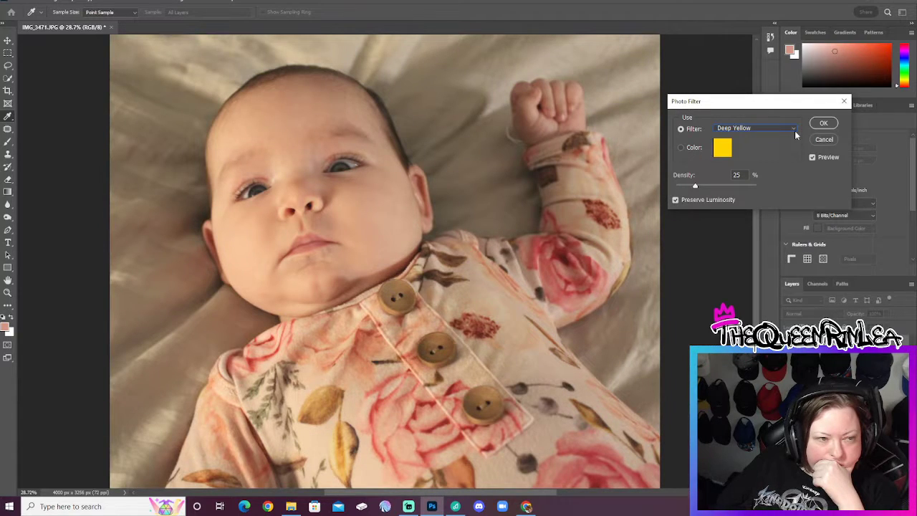
scroll(795, 130, "down", 1)
scroll(794, 130, "up", 8)
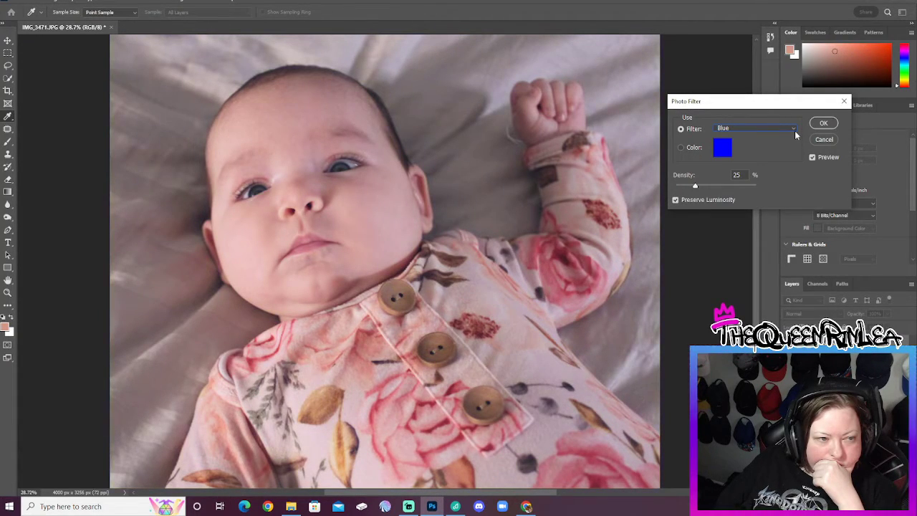
scroll(795, 130, "down", 8)
scroll(795, 130, "up", 19)
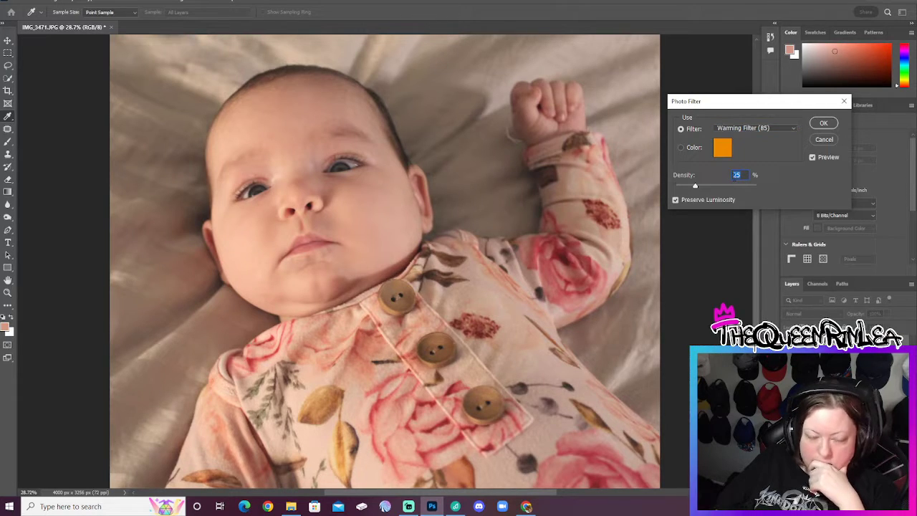
Apply a Photo Filter to the photo using Warming Filter (85) at 5% density.
type("8")
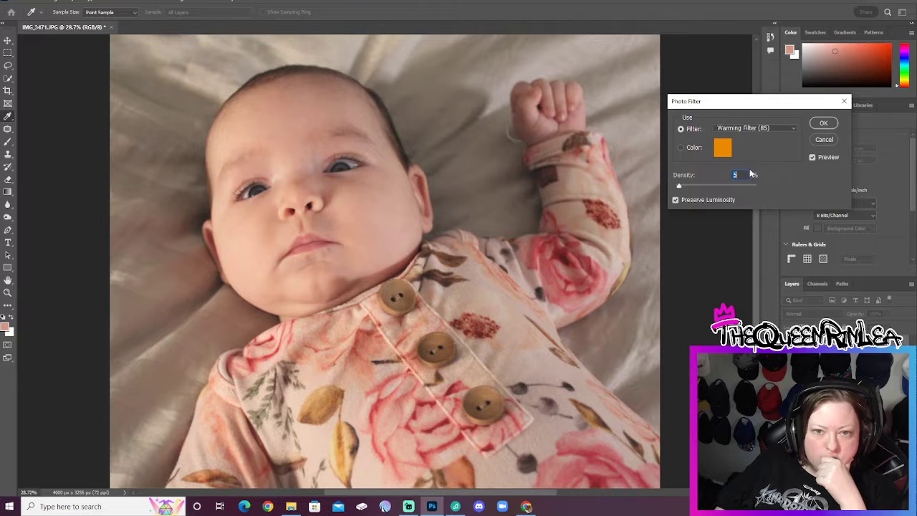
left_click(767, 132)
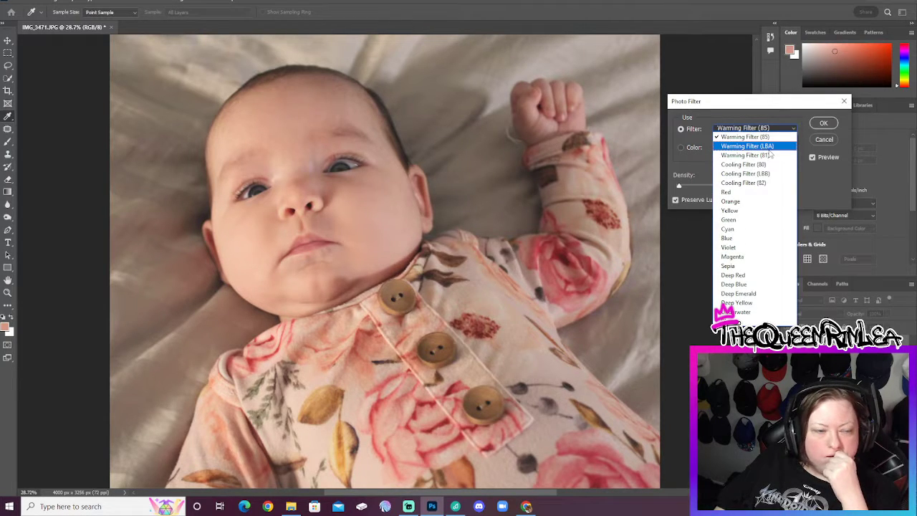
left_click(766, 140)
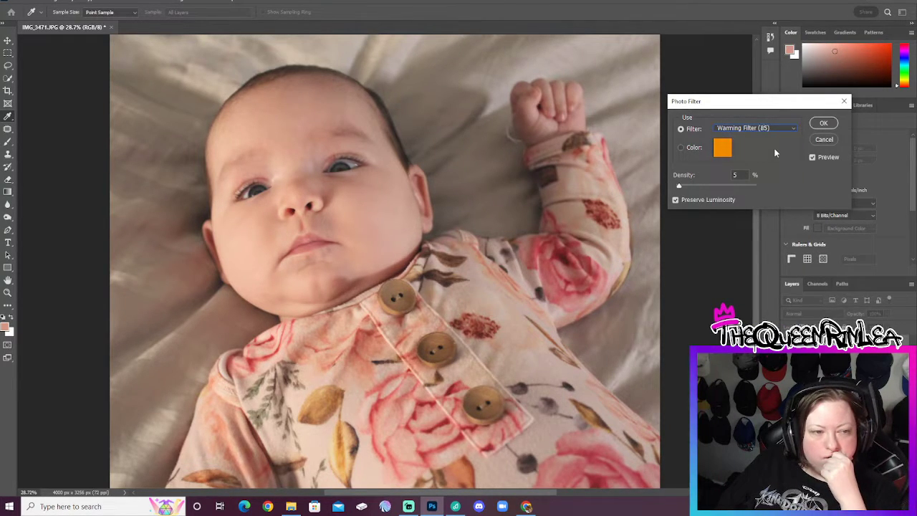
key("Up")
key("Down")
key("Up")
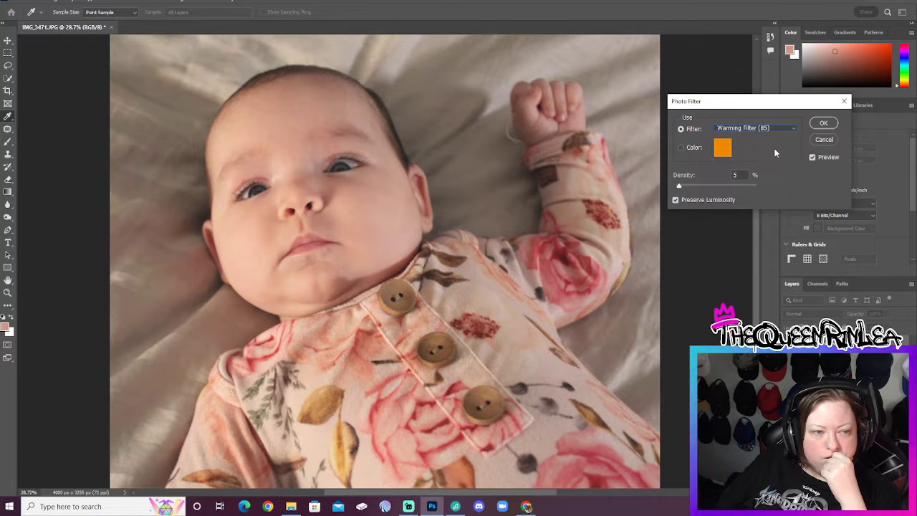
left_click(826, 125)
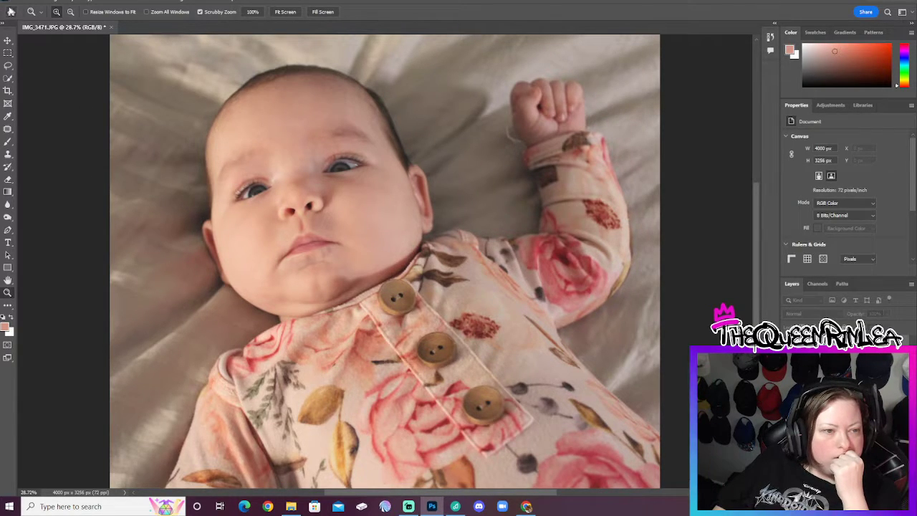
Save a JPEG copy of the finished portrait as RR9 in the Final folder inside Edit These.
left_click(16, 1)
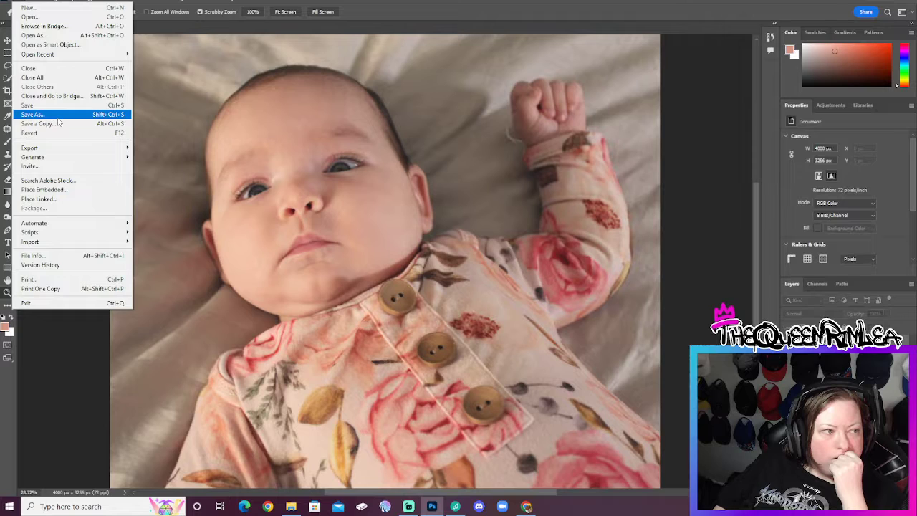
left_click(36, 123)
left_click(514, 336)
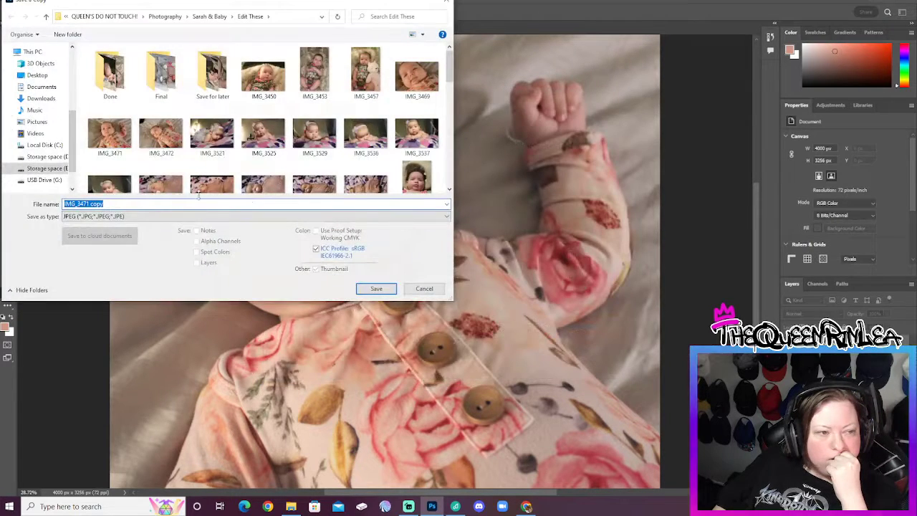
double_click(161, 72)
left_click(174, 203)
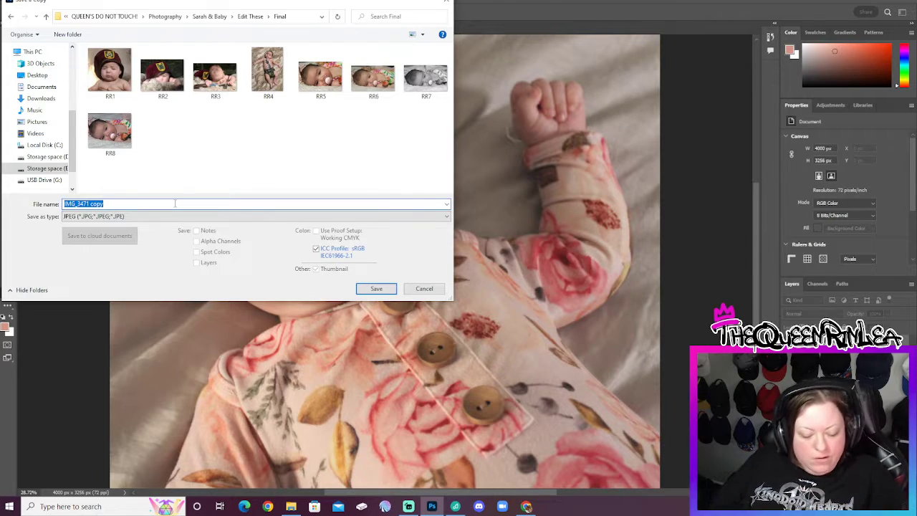
type("RR")
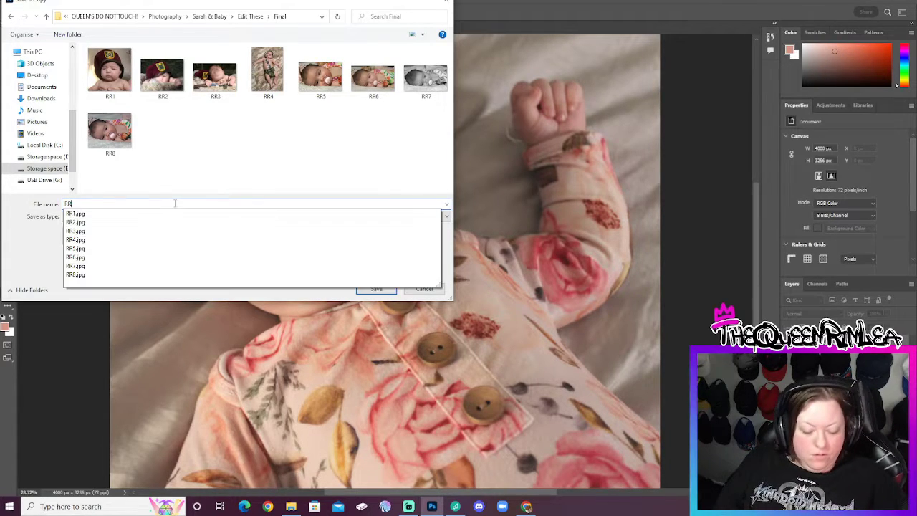
type("9")
key("Return")
key("Return")
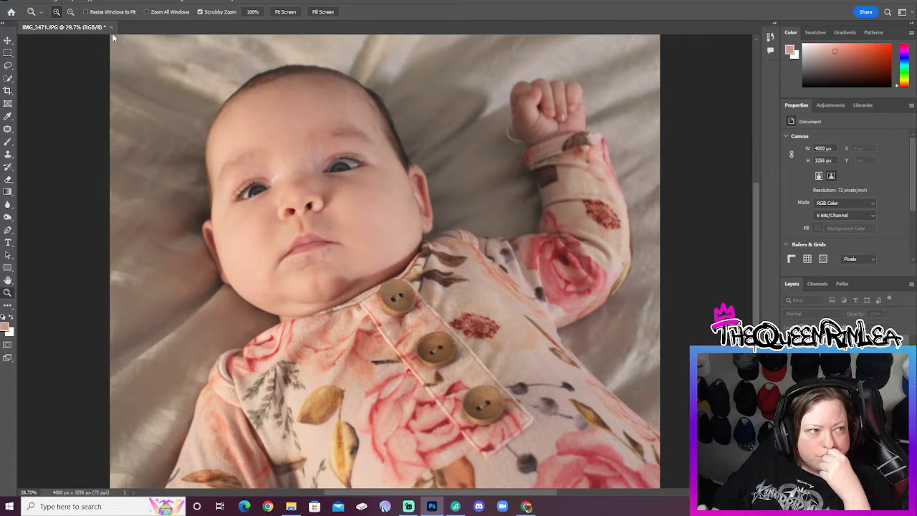
Close IMG_3471.JPG and open IMG_3472.JPG from the Edit These folder.
left_click(109, 28)
left_click(442, 185)
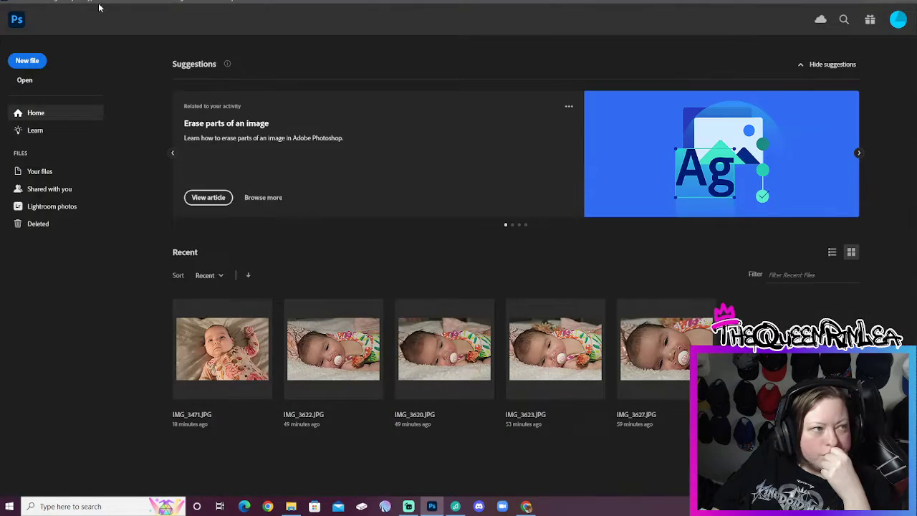
left_click(18, 1)
left_click(30, 19)
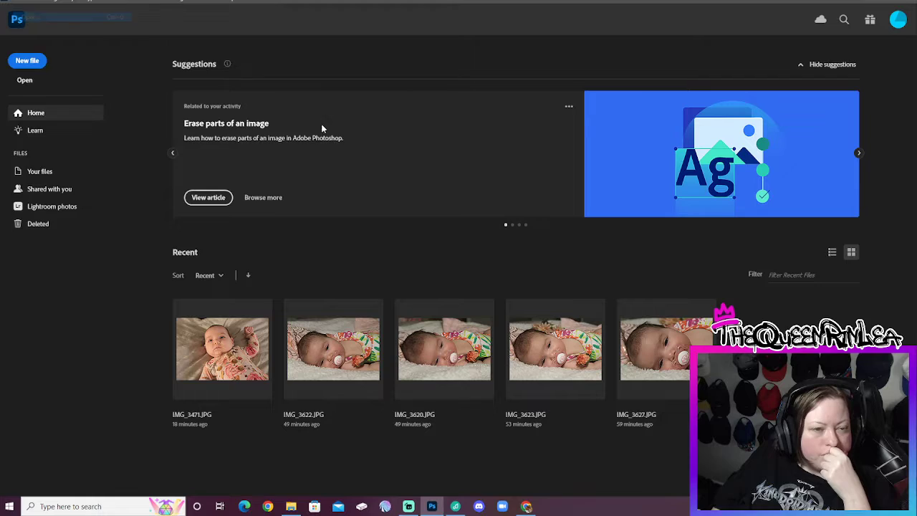
left_click(250, 16)
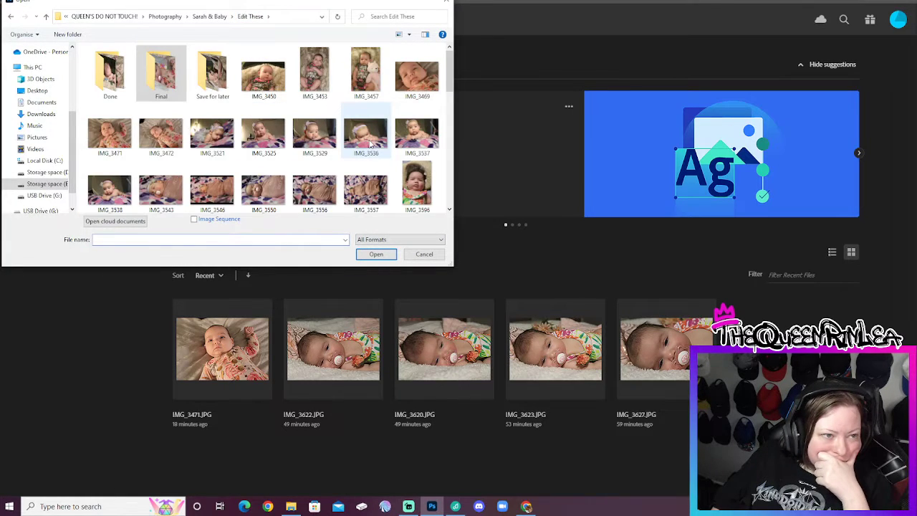
left_click(172, 139)
left_click(377, 254)
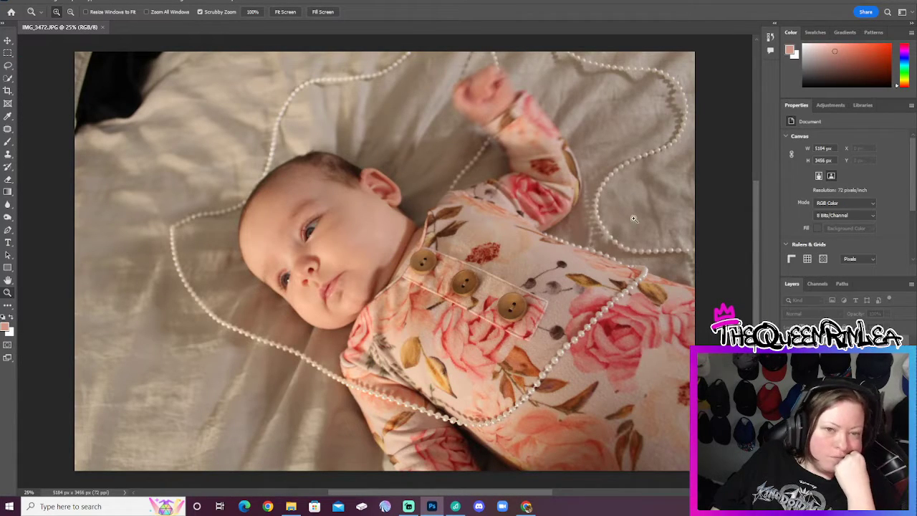
Frame a roughly square crop around the baby's head and the top shirt button, excluding the raised arm and lower body.
left_click(8, 90)
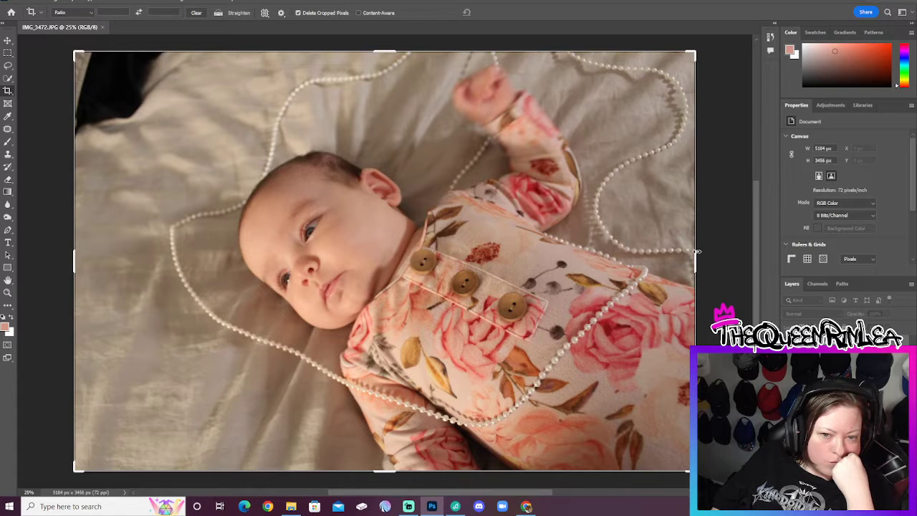
left_click_drag(695, 253, 674, 289)
key("Escape")
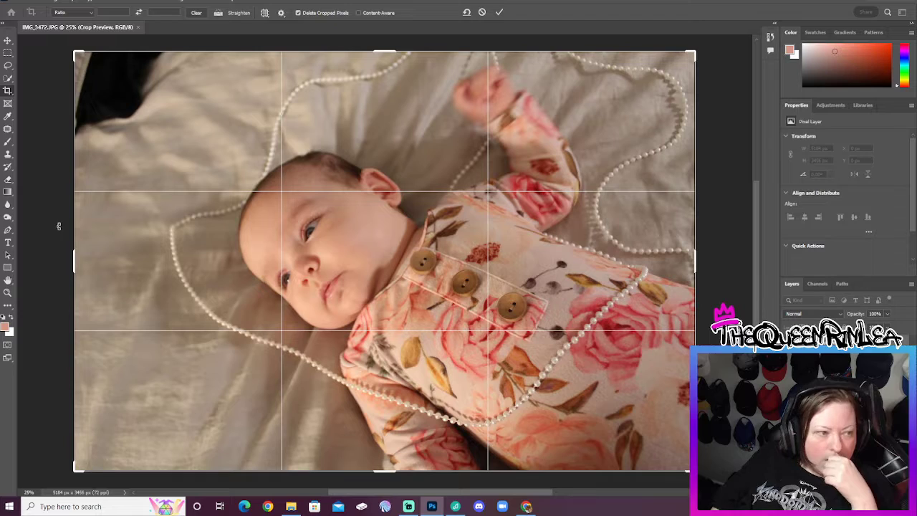
left_click_drag(72, 265, 136, 275)
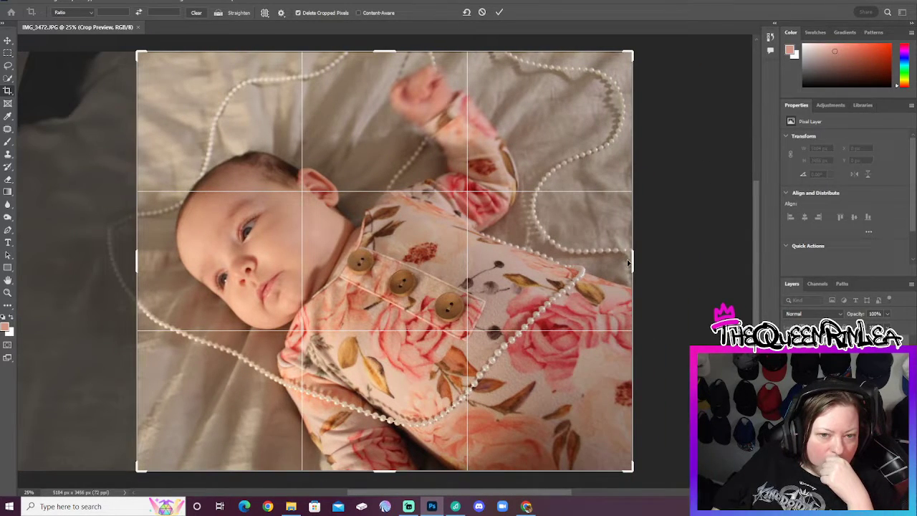
left_click_drag(635, 260, 513, 282)
left_click_drag(383, 49, 384, 80)
left_click_drag(399, 451, 381, 403)
left_click_drag(384, 440, 387, 386)
left_click_drag(511, 269, 511, 261)
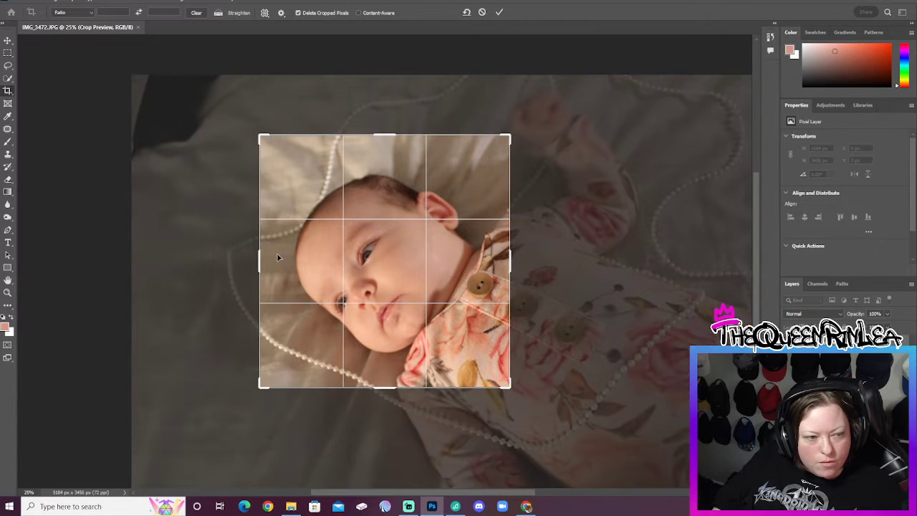
Tighten the crop frame slightly around the baby's head and apply the crop.
left_click_drag(260, 256, 264, 259)
left_click_drag(467, 341, 472, 338)
mouse_move(385, 136)
left_mouse_down()
mouse_move(388, 156)
mouse_move(387, 137)
left_mouse_up()
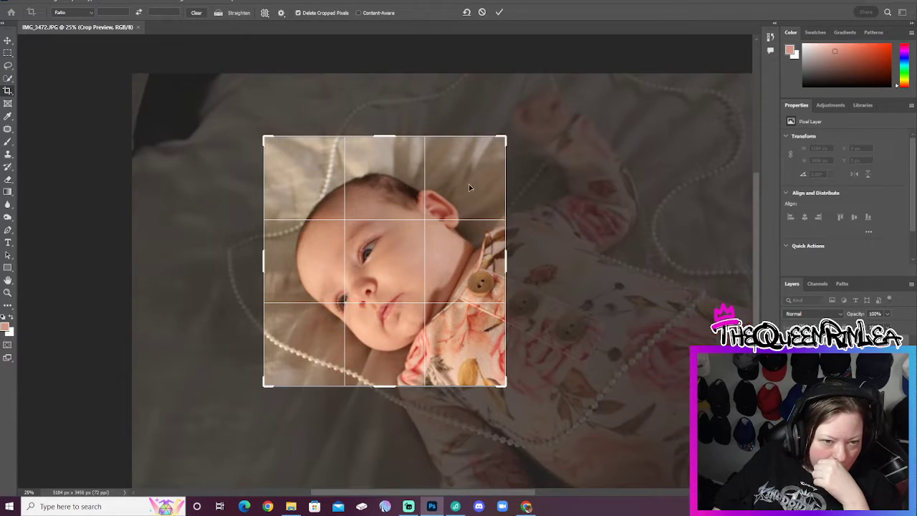
left_click(497, 11)
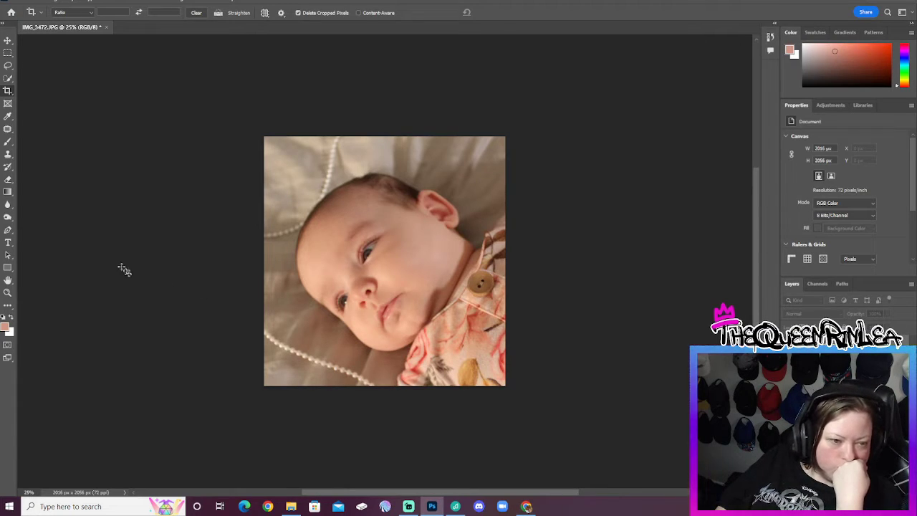
Apply Auto Color and Auto Contrast to the cropped portrait.
left_click(53, 1)
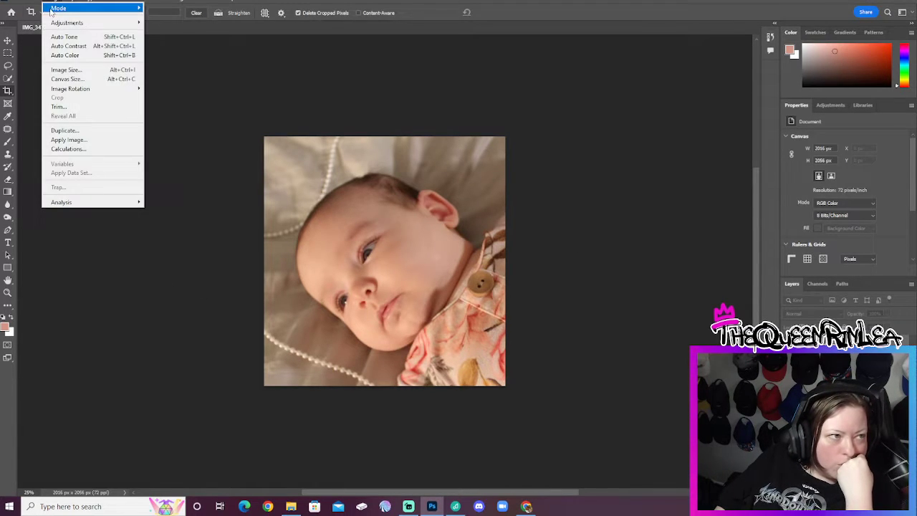
left_click(61, 56)
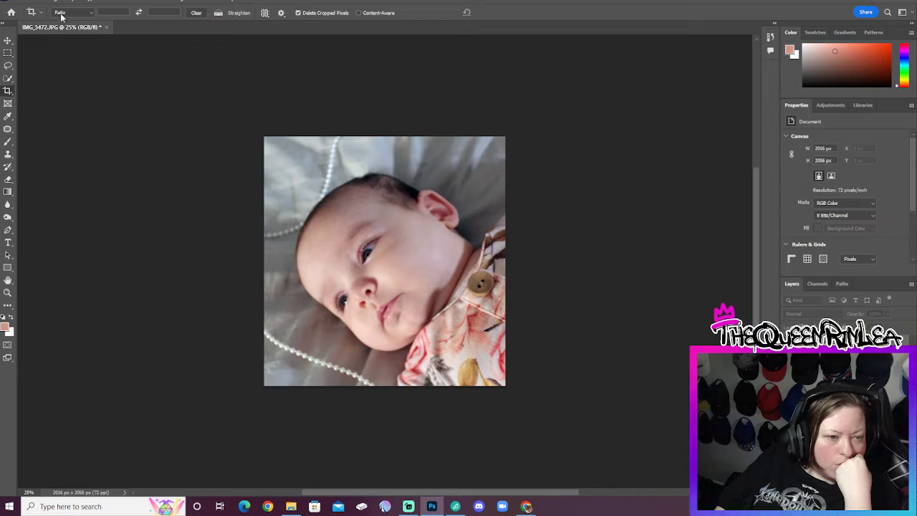
left_click(66, 2)
mouse_move(54, 2)
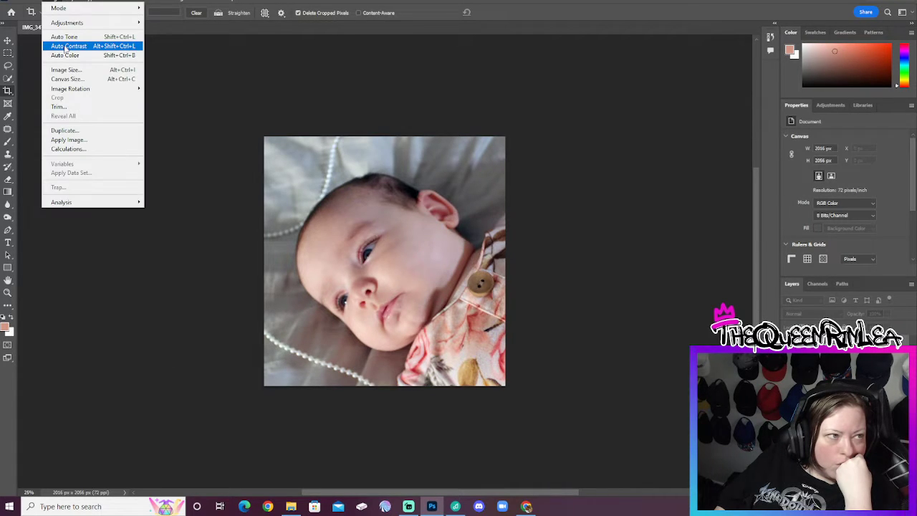
left_click(68, 47)
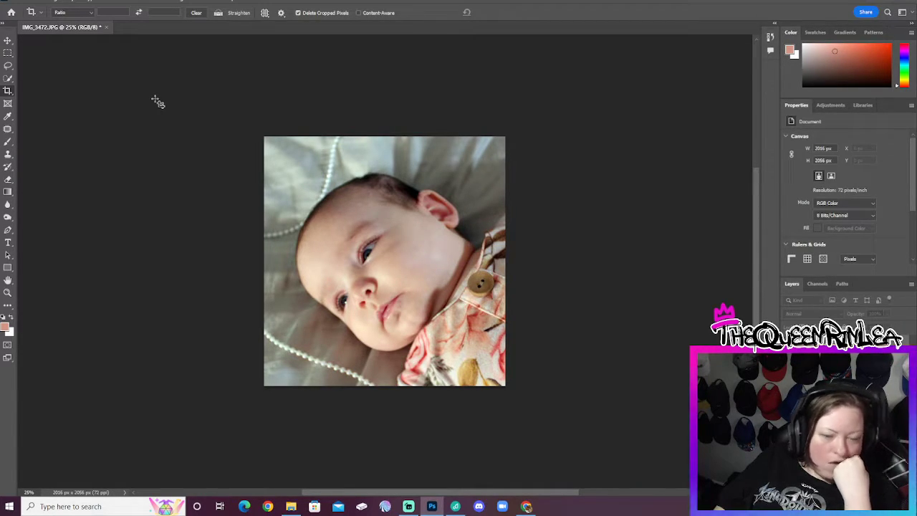
Restore the portrait's warmer tone and set the midtone Cyan–Red level to -40 in Color Balance.
key("ctrl+shift+b")
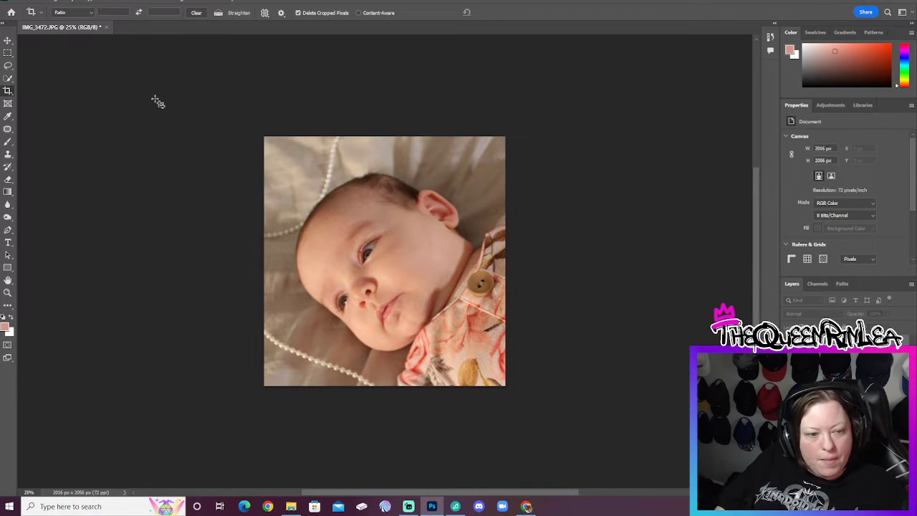
left_click(32, 0)
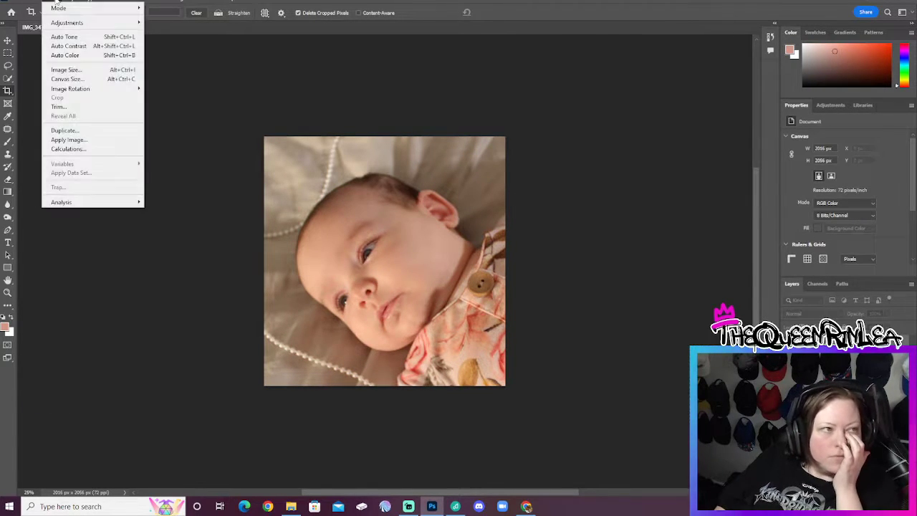
mouse_move(114, 26)
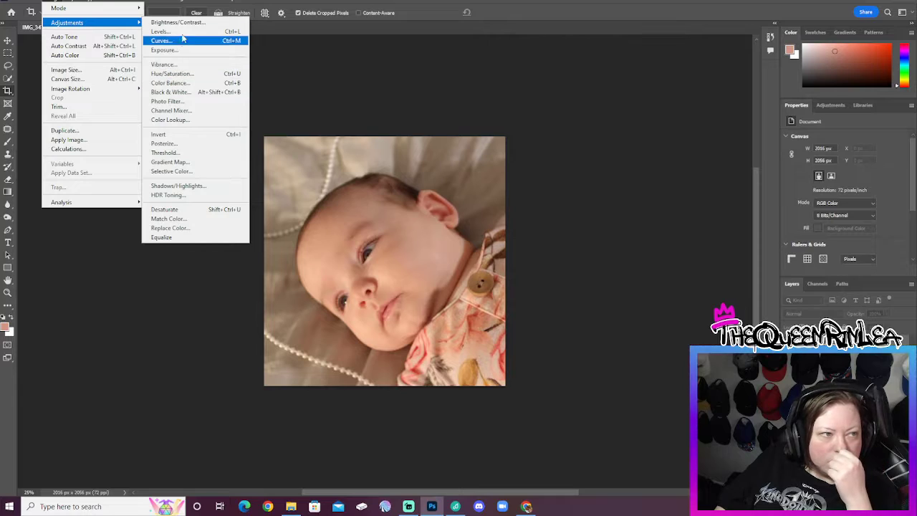
left_click(206, 83)
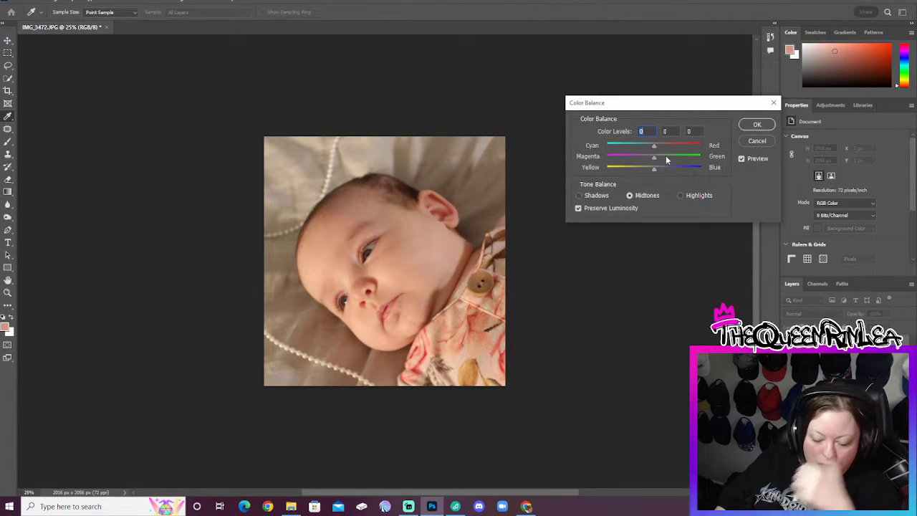
key("Down")
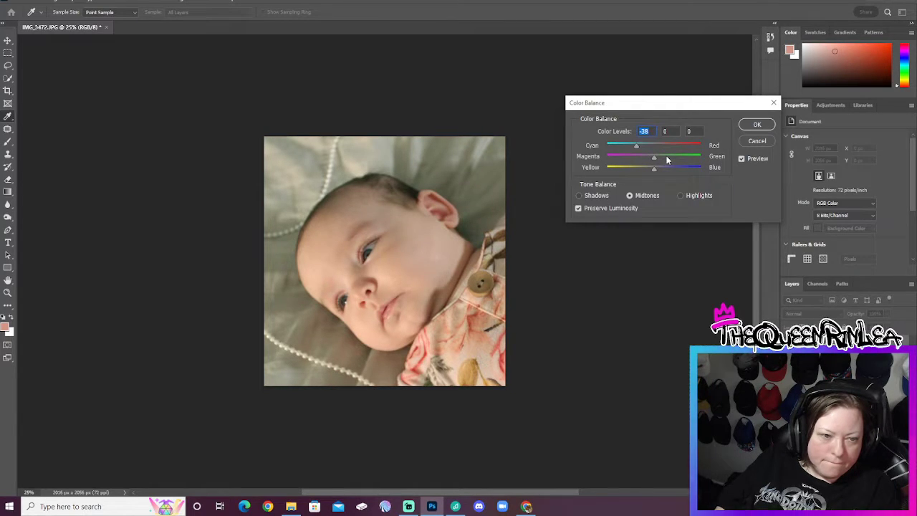
key("Up")
key("Up")
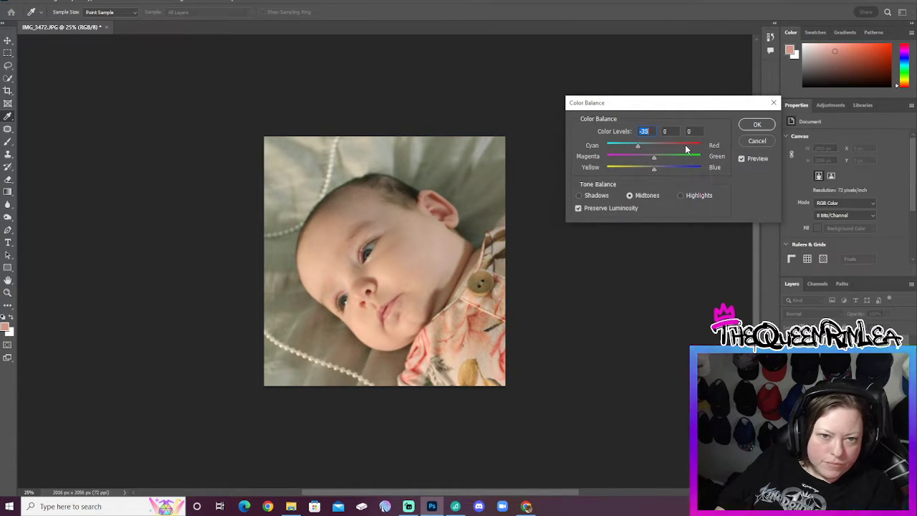
key("Down")
key("Down")
key("Down")
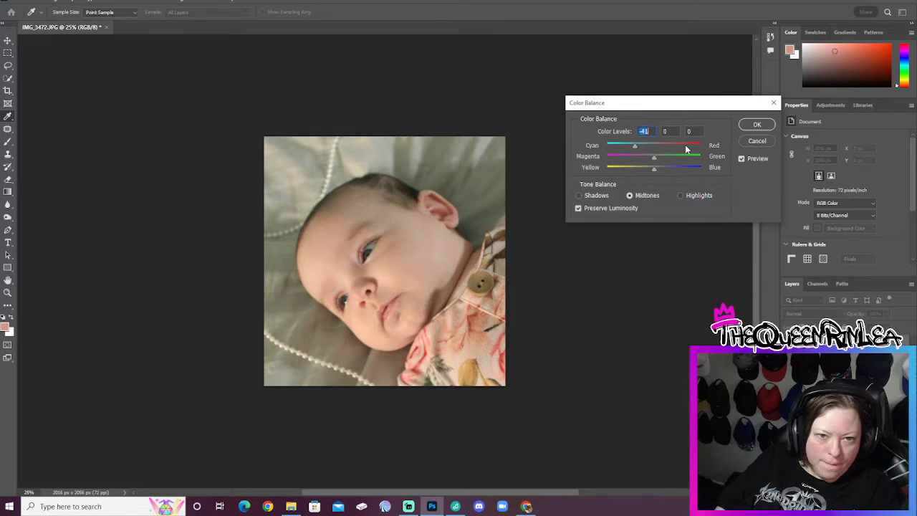
Set the midtone Magenta–Green level to -10 in Color Balance.
left_click(668, 134)
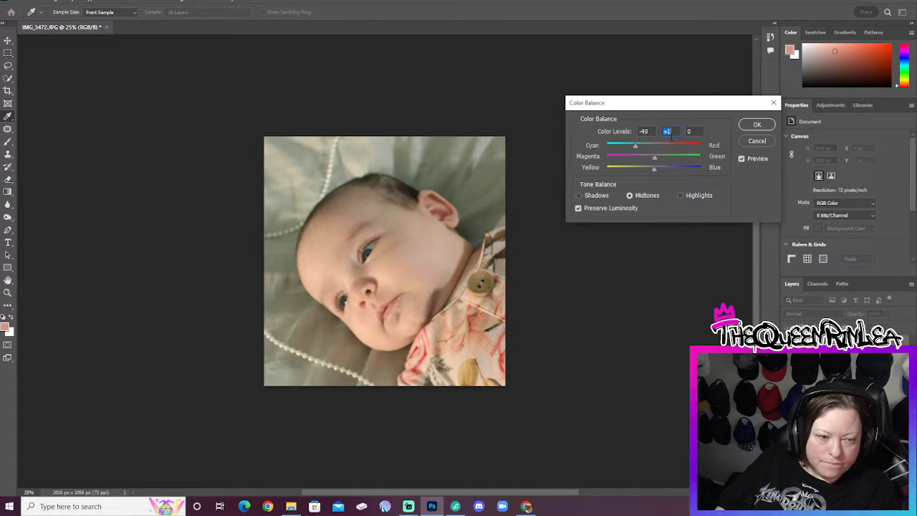
key("Down")
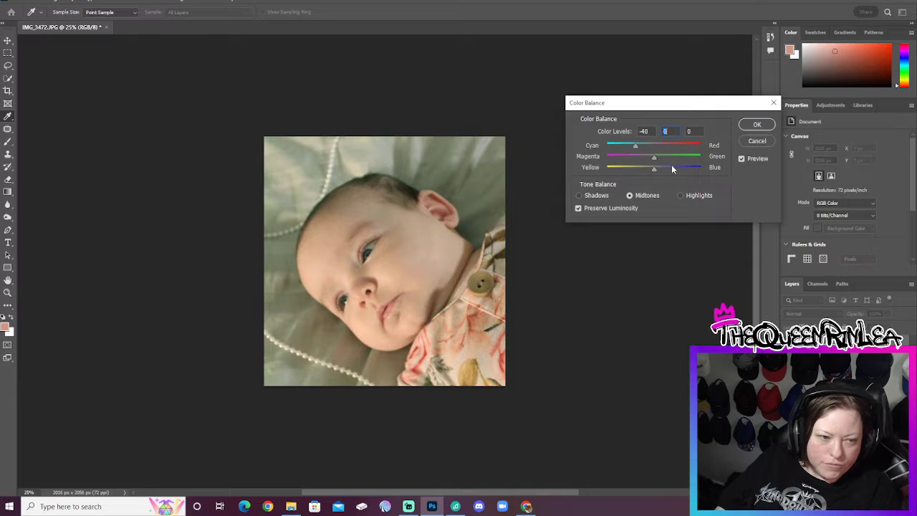
key("shift+Down")
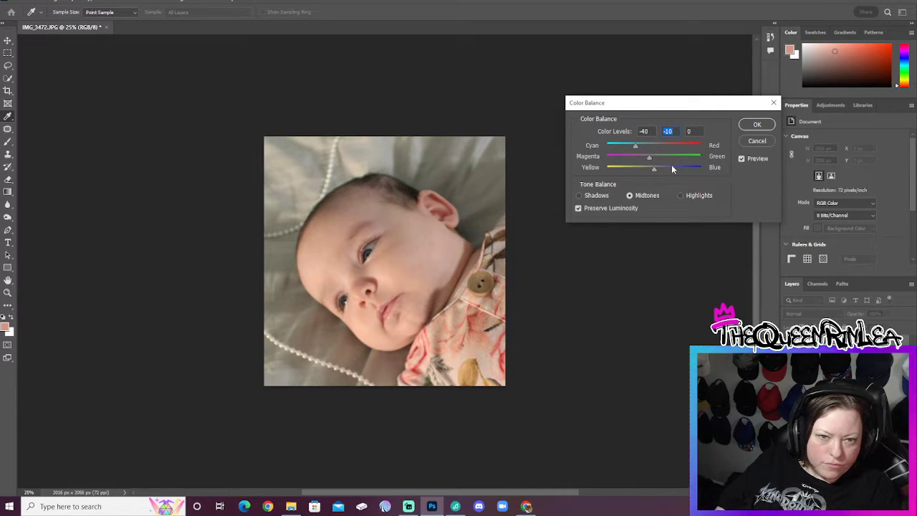
Set the midtone Yellow–Blue level to +10 and apply the Color Balance adjustment to the portrait.
left_click(696, 131)
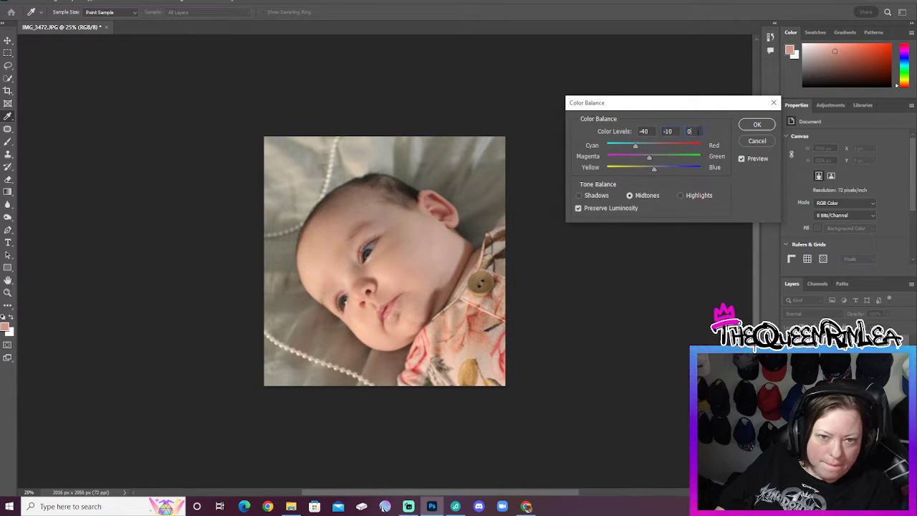
key("shift+Up")
key("shift+Up")
key("Up")
key("Up")
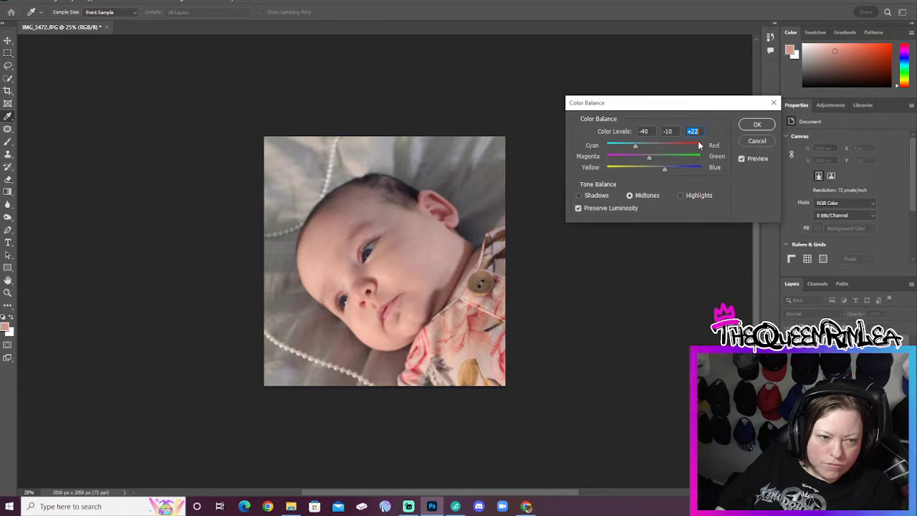
key("shift+Down")
key("Down")
key("Down")
key("Down")
key("Down")
key("Down")
key("Down")
key("Down")
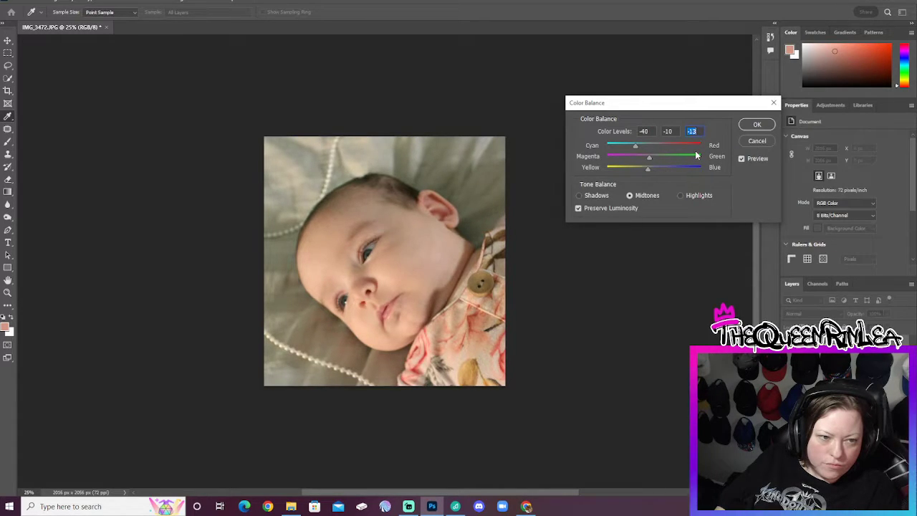
key("shift+Up")
key("shift+Up")
key("Up")
key("Up")
key("Up")
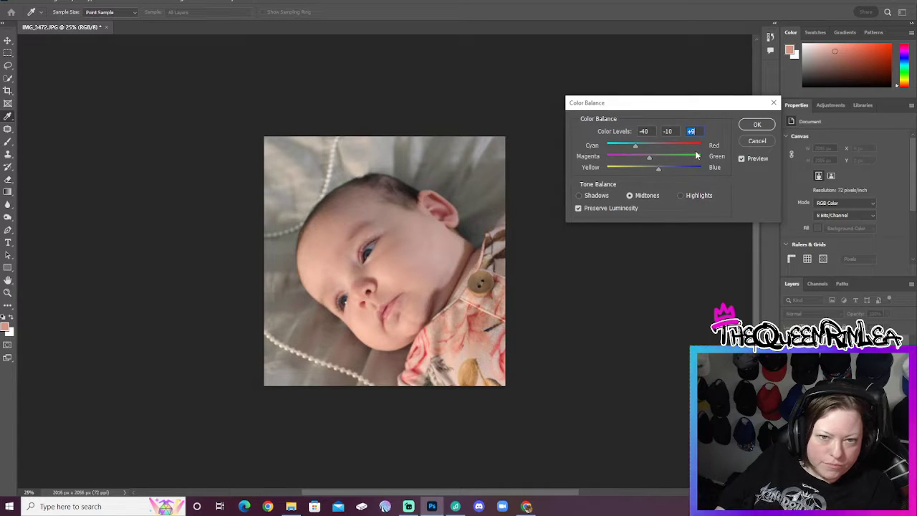
key("Down")
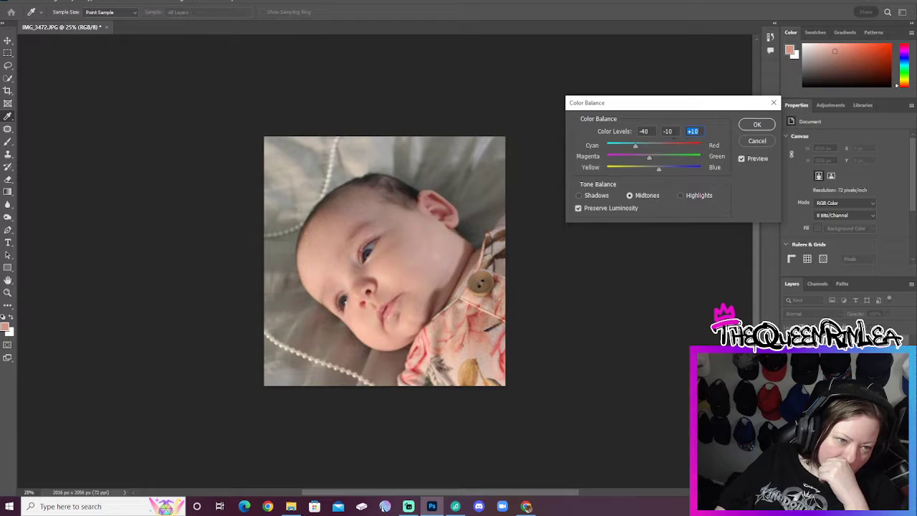
left_click(756, 125)
key("c")
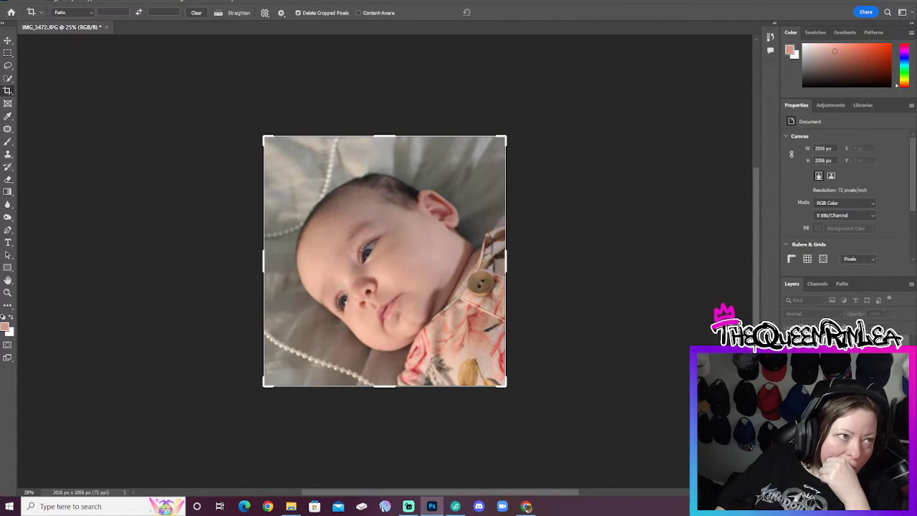
left_click(54, 0)
mouse_move(79, 21)
left_click(204, 24)
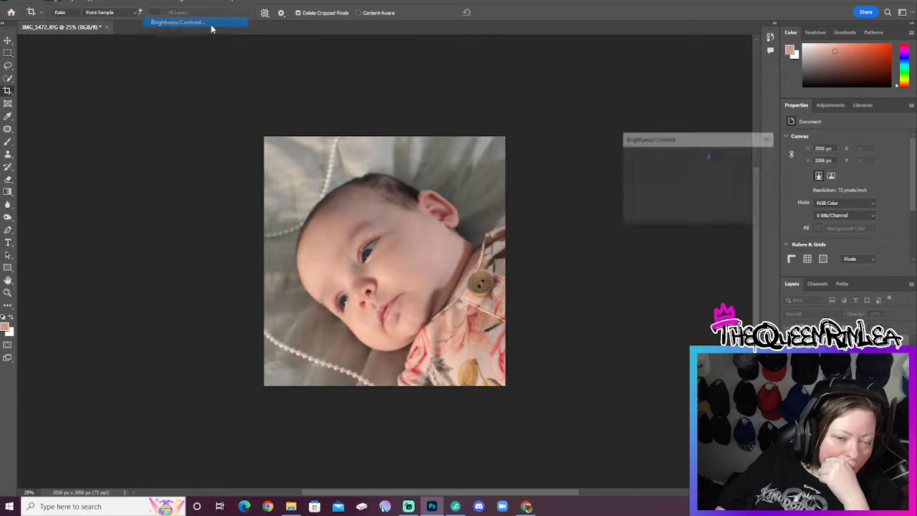
key("Up")
key("Up")
key("Up")
key("Up")
key("Up")
key("Up")
key("Up")
key("Up")
key("Up")
key("Up")
key("Up")
key("Up")
key("Up")
key("Up")
key("Up")
key("Up")
key("Up")
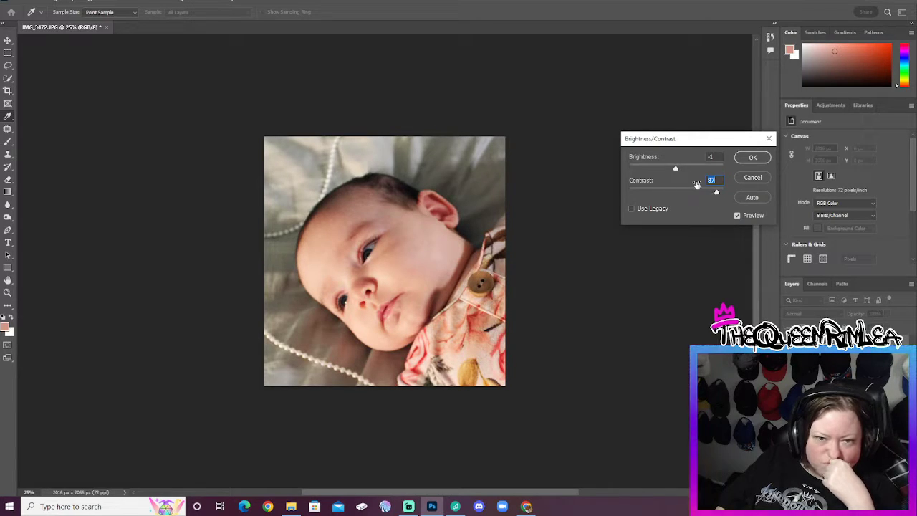
left_click(750, 181)
key("c")
Adjust the portrait with Brightness/Contrast, using brightness 10 and contrast -14, and apply it.
key("alt+i")
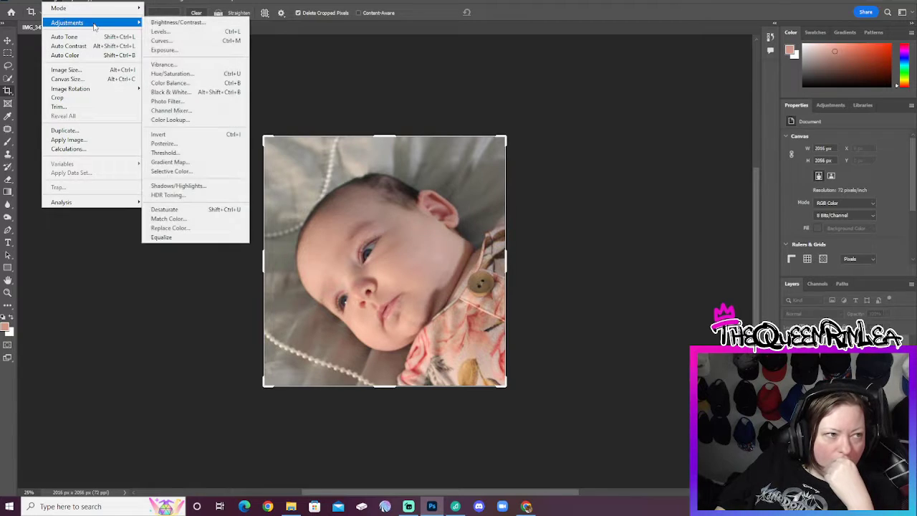
left_click(194, 22)
type("1")
type("0")
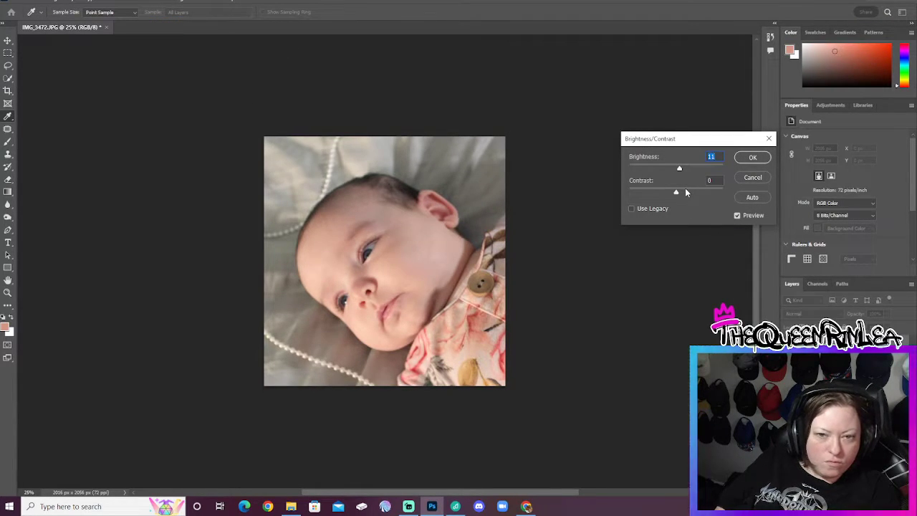
mouse_move(676, 192)
left_mouse_down()
mouse_move(647, 195)
mouse_move(701, 197)
mouse_move(665, 200)
left_mouse_up()
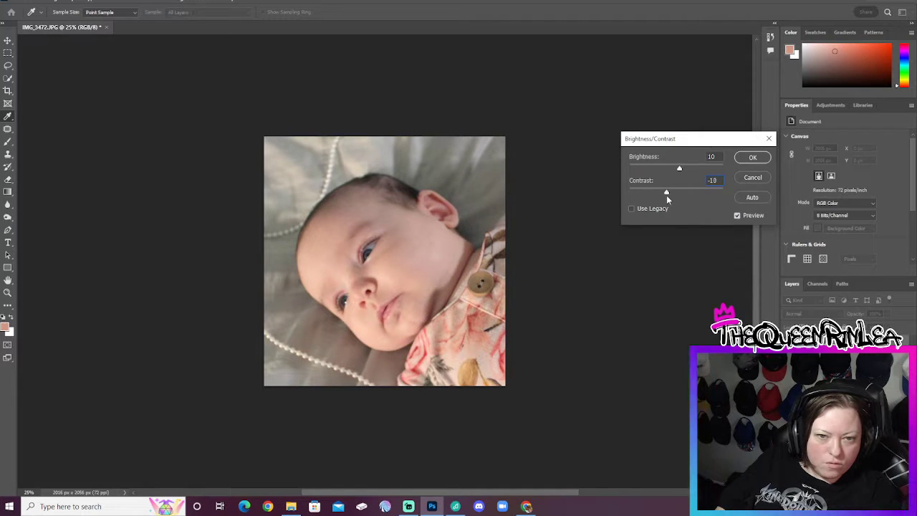
left_click(662, 194)
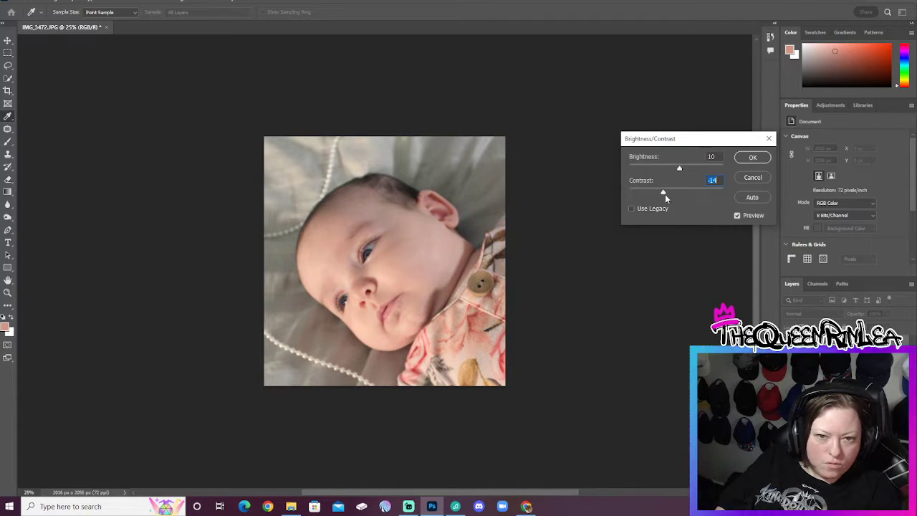
left_click(752, 157)
key("c")
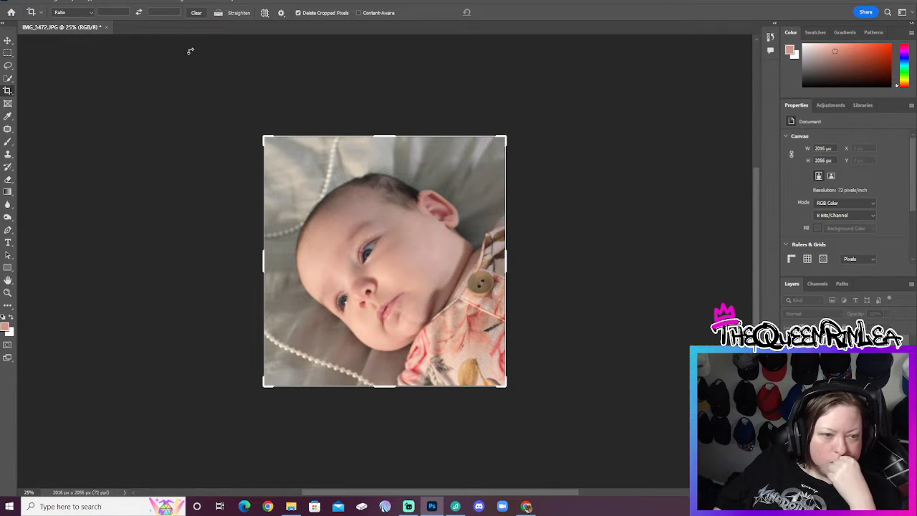
Apply the basic Sharpen filter to the cropped portrait.
left_click(134, 2)
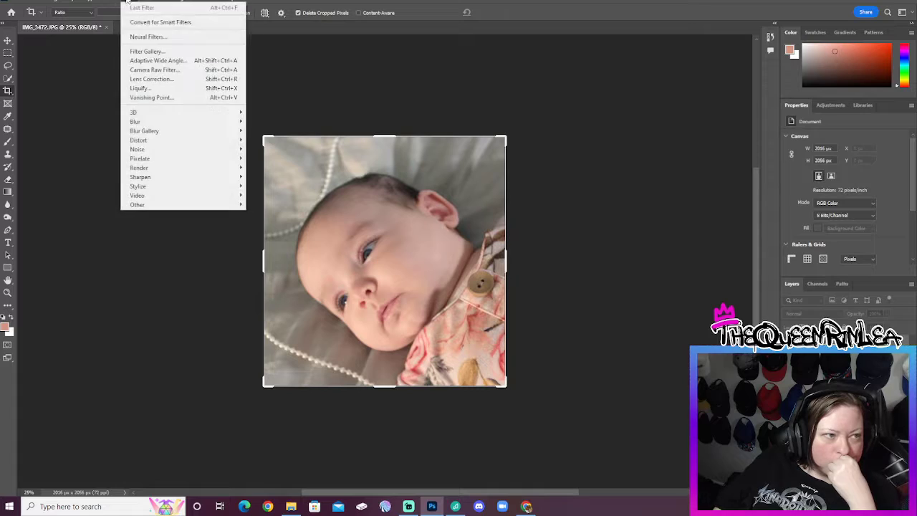
mouse_move(173, 180)
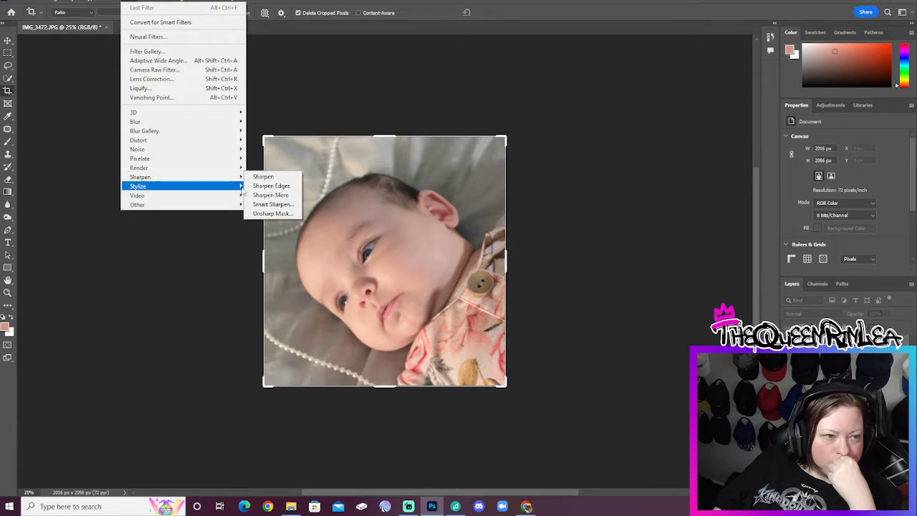
left_click(283, 177)
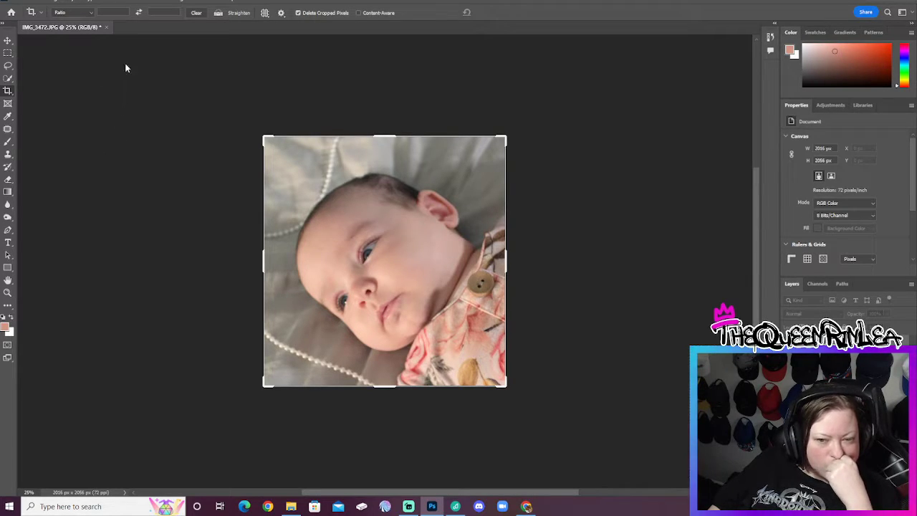
Save a JPEG copy of the portrait as RR10 in the Final folder, accepting the default JPEG options.
left_click(15, 2)
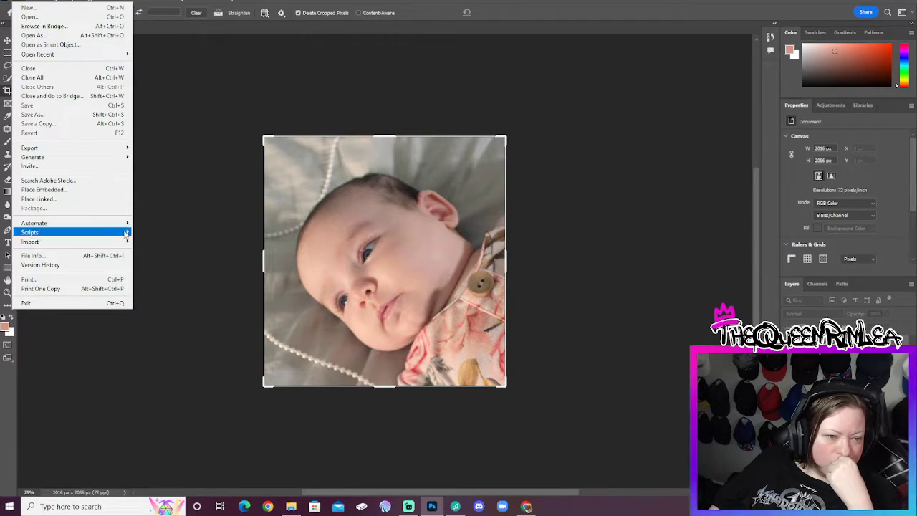
mouse_move(122, 232)
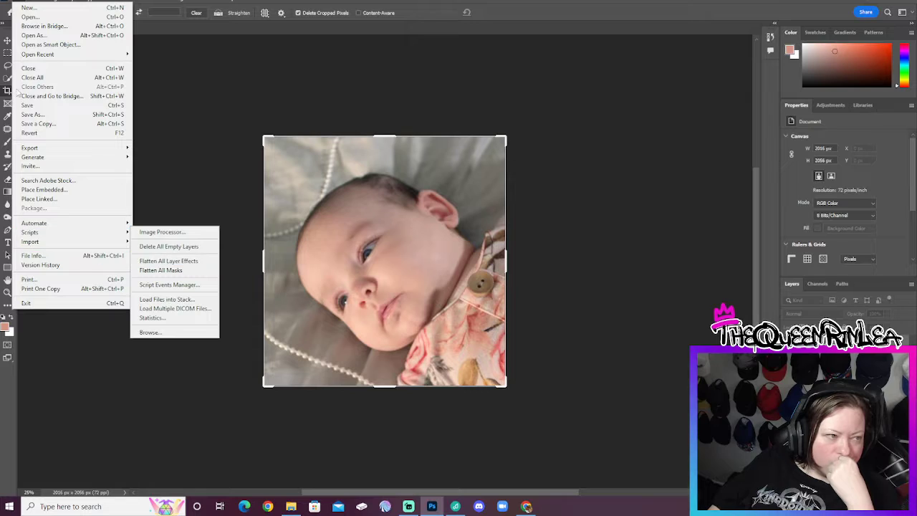
left_click(43, 124)
left_click(534, 334)
left_click(151, 71)
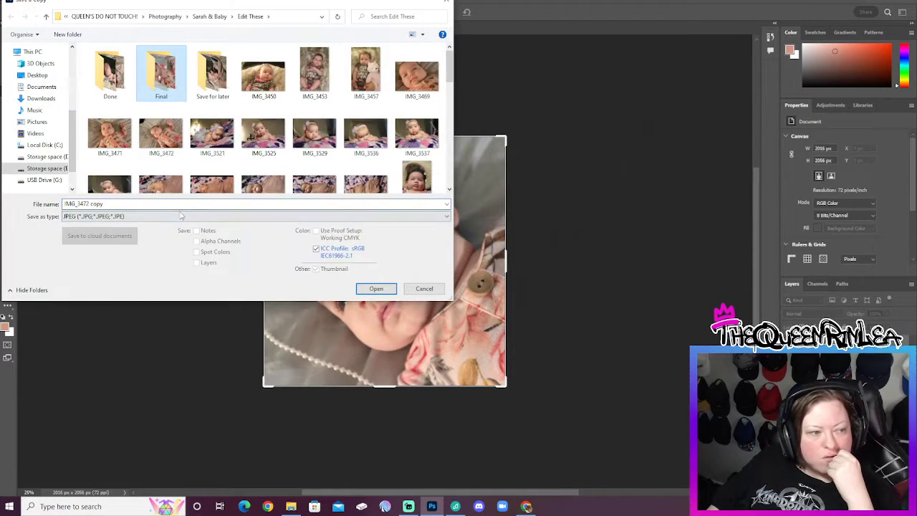
double_click(183, 69)
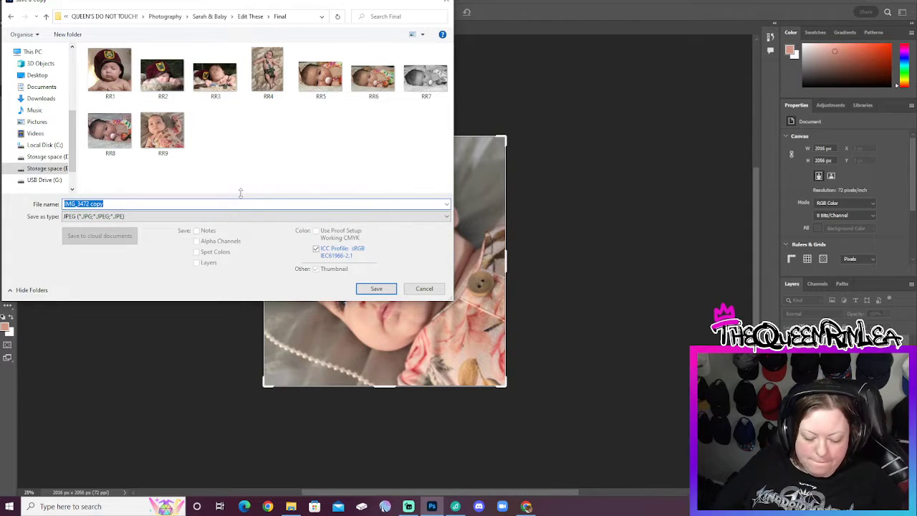
type("RR10")
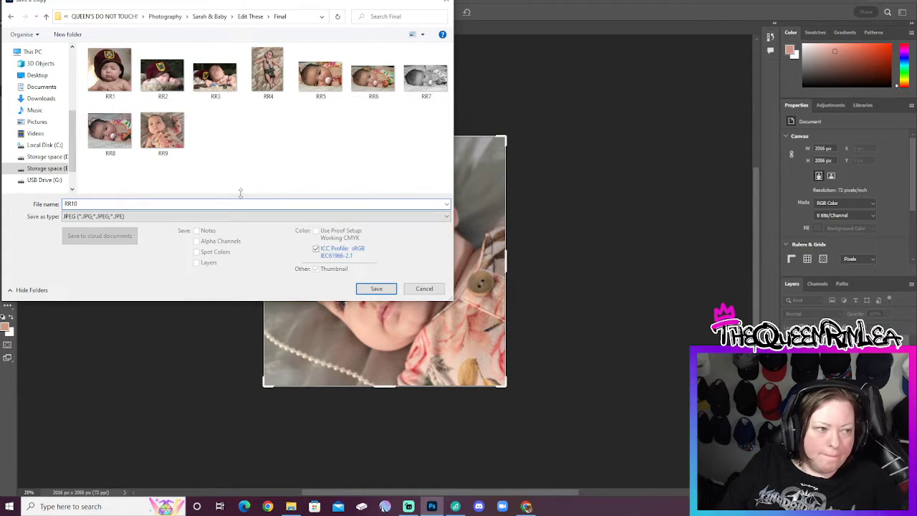
key("Return")
key("Return")
Close IMG_3472.JPG without saving its changes and open IMG_3469 from the Edit These folder.
left_click(107, 28)
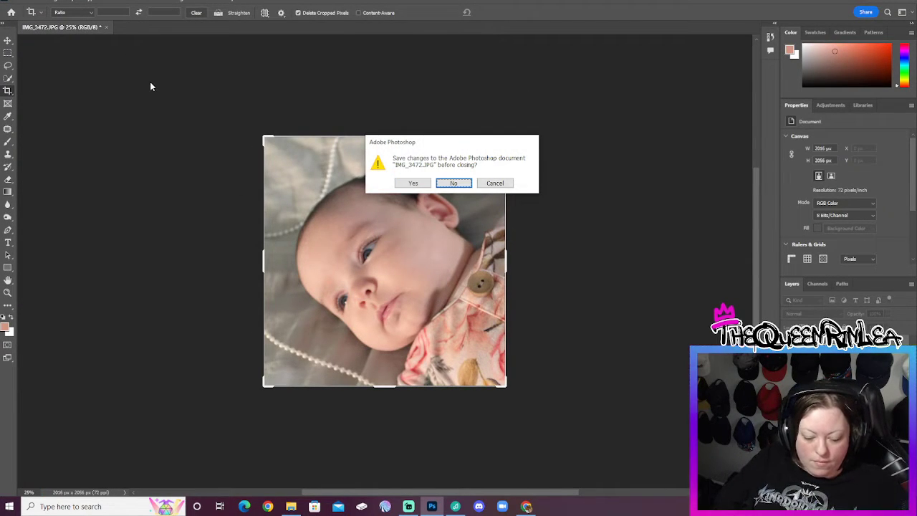
key("Return")
key("ctrl+o")
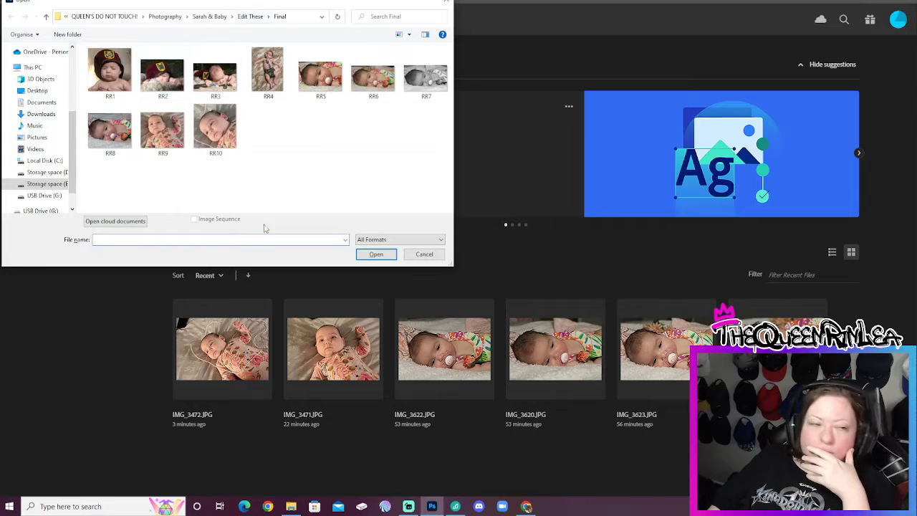
left_click(251, 17)
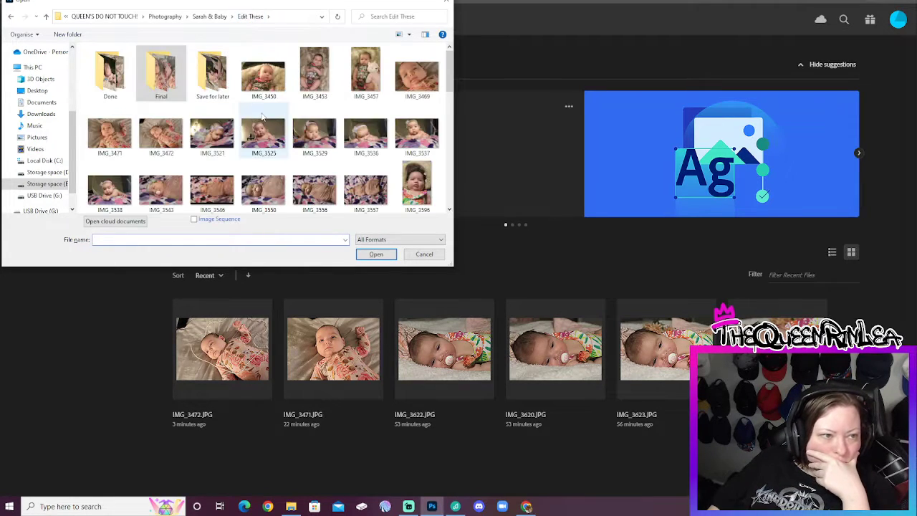
left_click(416, 75)
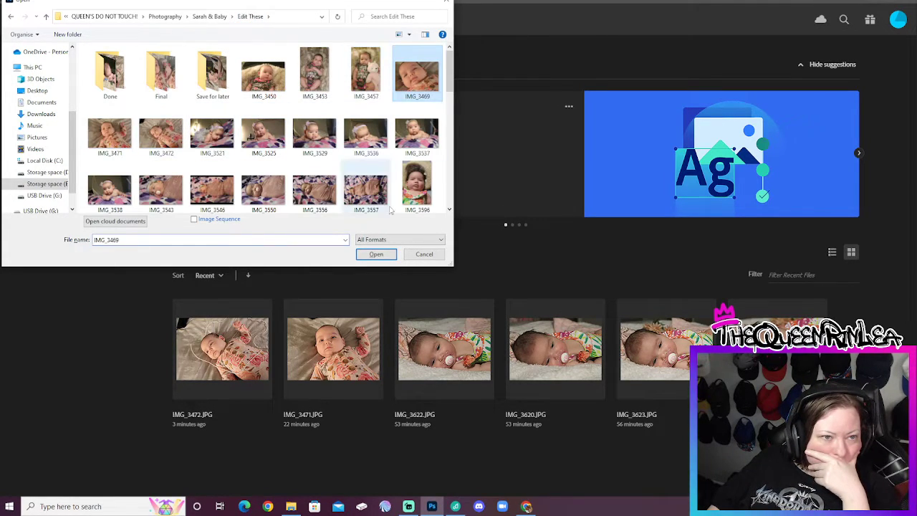
left_click(380, 254)
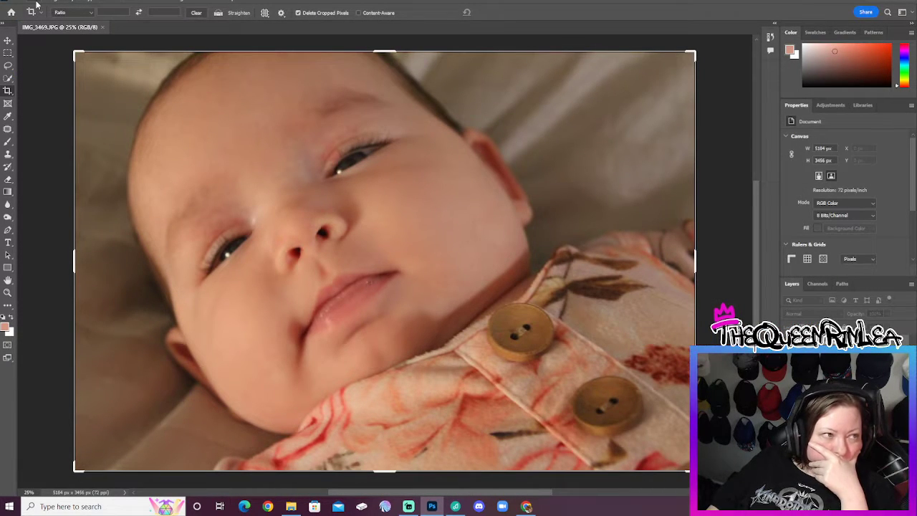
Try Auto Color on the IMG_3469 portrait and undo it.
key("alt+i")
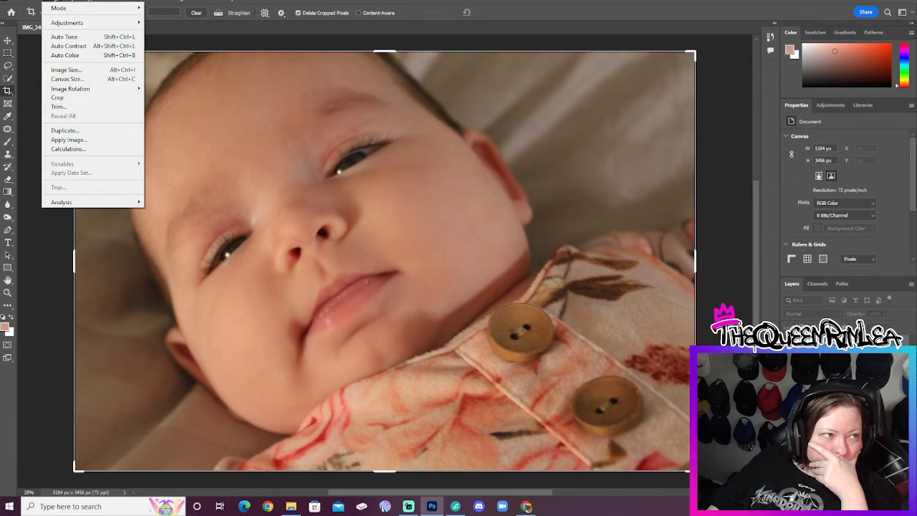
left_click(61, 55)
key("alt+i")
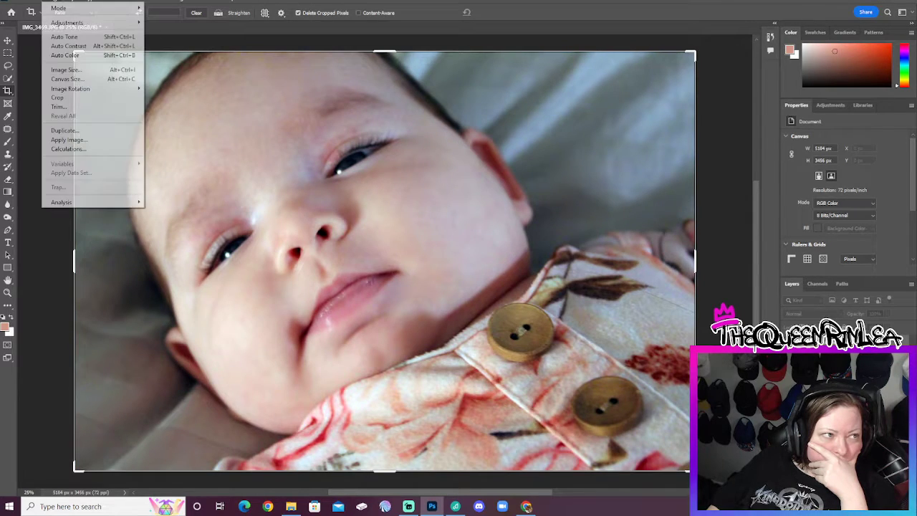
key("Escape")
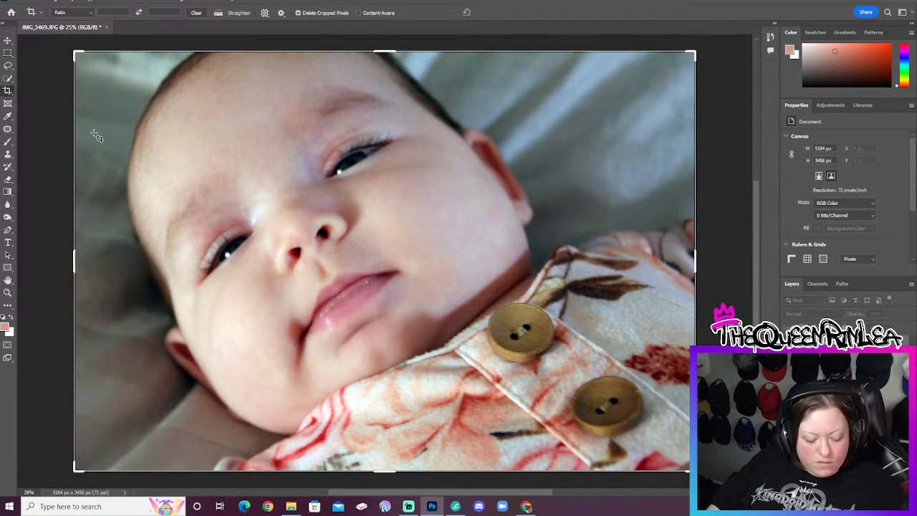
key("ctrl+z")
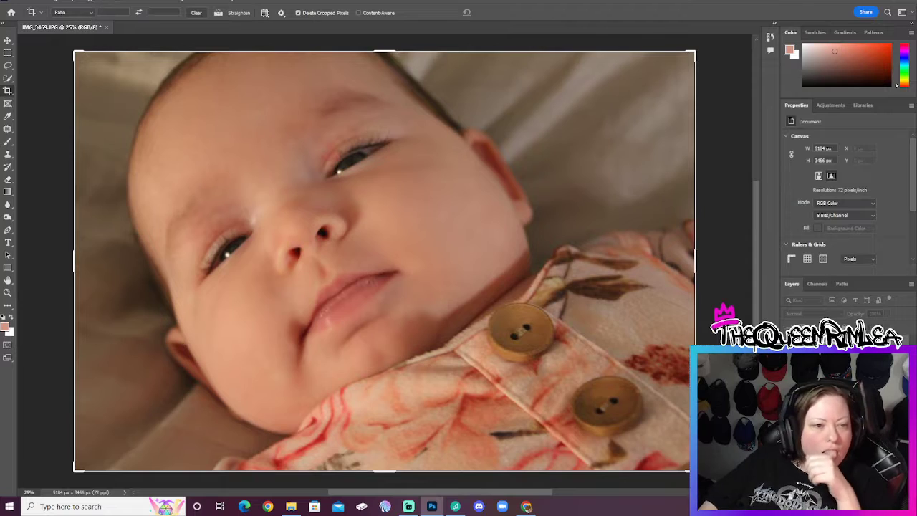
left_click(61, 1)
mouse_move(111, 23)
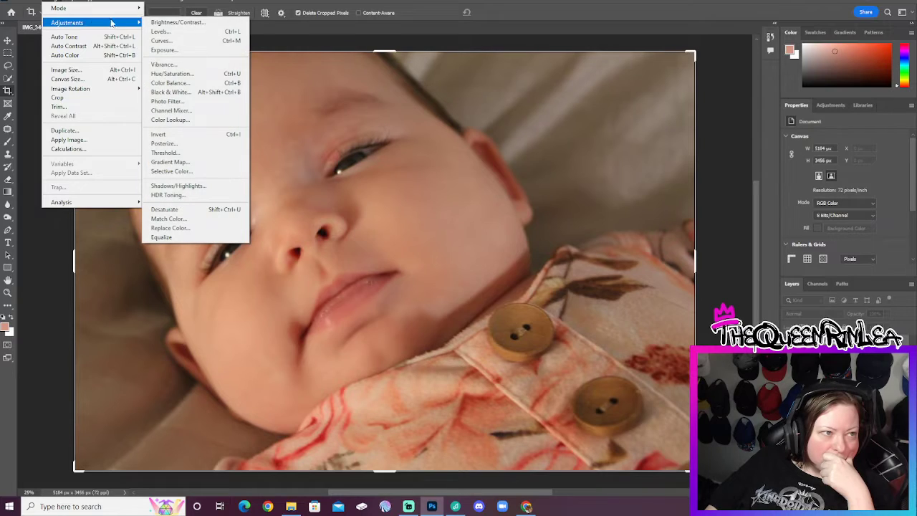
left_click(168, 74)
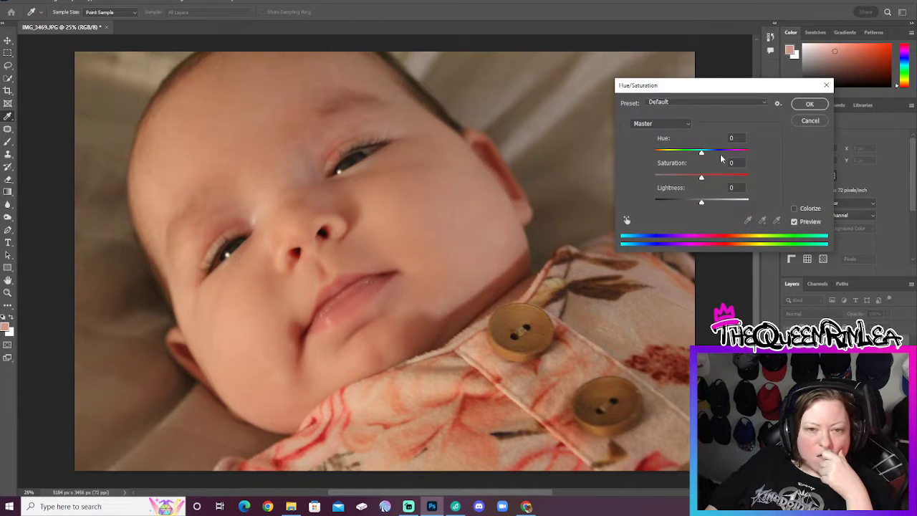
left_click(808, 123)
Try a Color Balance adjustment on the portrait with the midtone Cyan–Red level at -25.
left_click(66, 2)
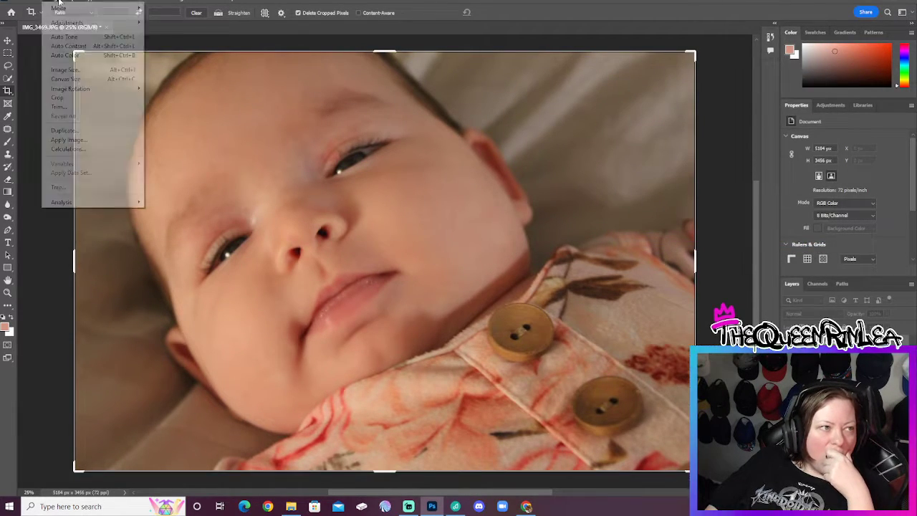
mouse_move(114, 22)
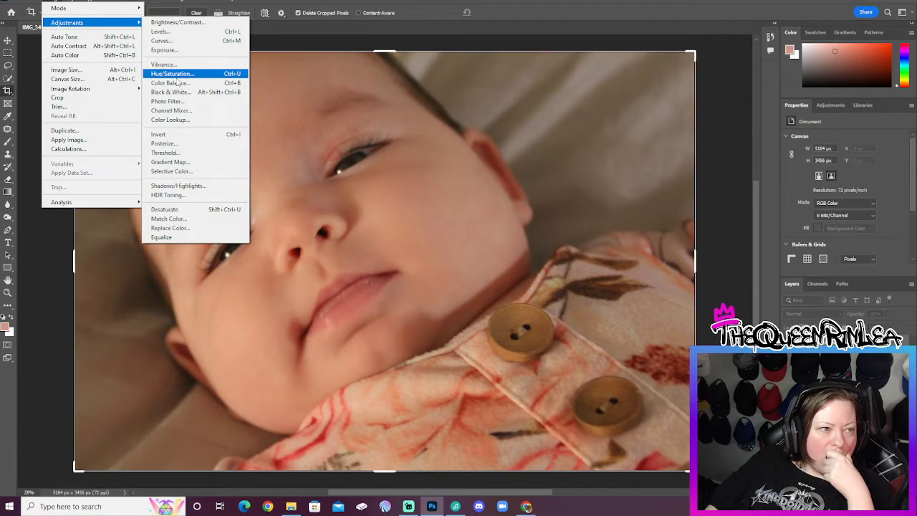
left_click(170, 83)
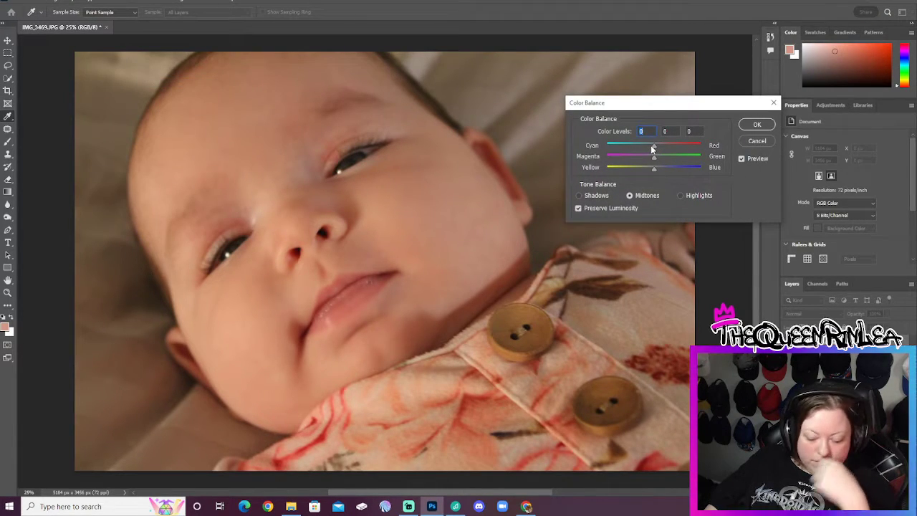
key("Down")
key("Down")
key("Down")
key("Down")
key("Down")
key("Down")
key("Up")
key("Up")
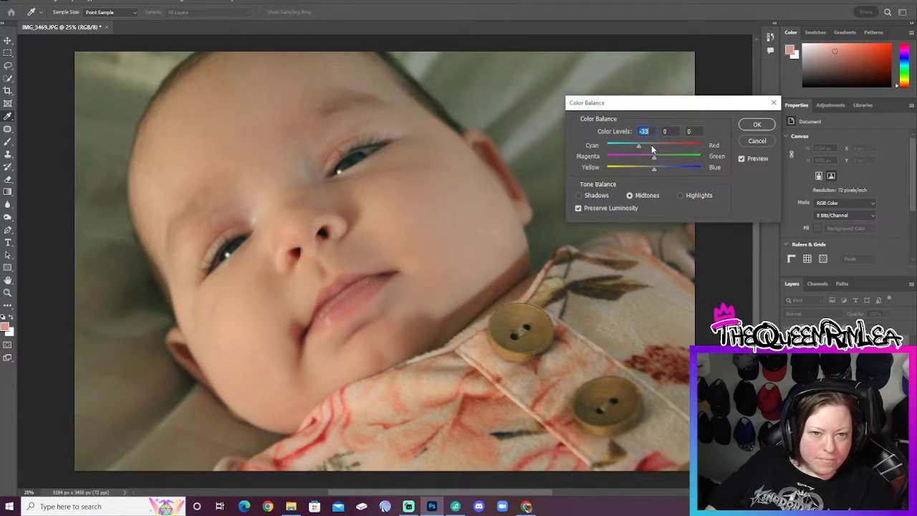
key("Up")
key("Up")
key("Up")
key("Up")
Try a midtone Magenta–Green level of -13 and discard the Color Balance adjustment.
key("Tab")
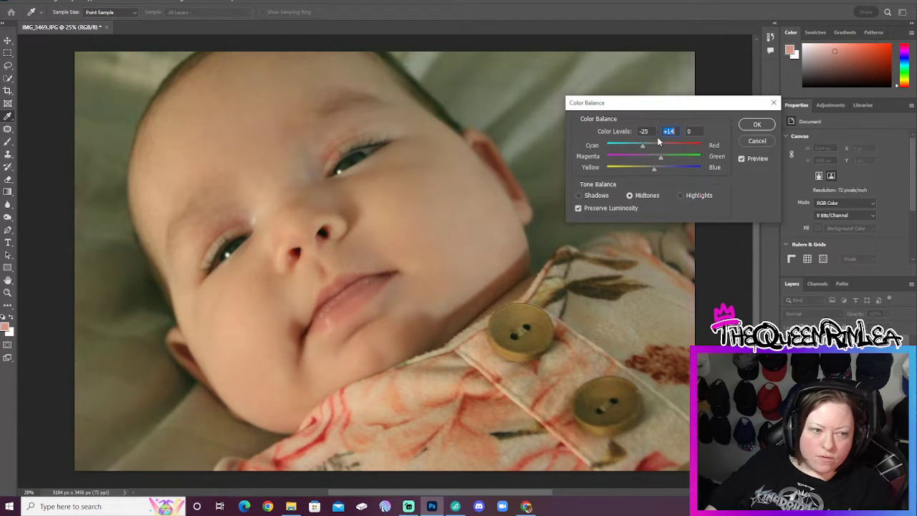
key("Down")
key("Down")
key("Down")
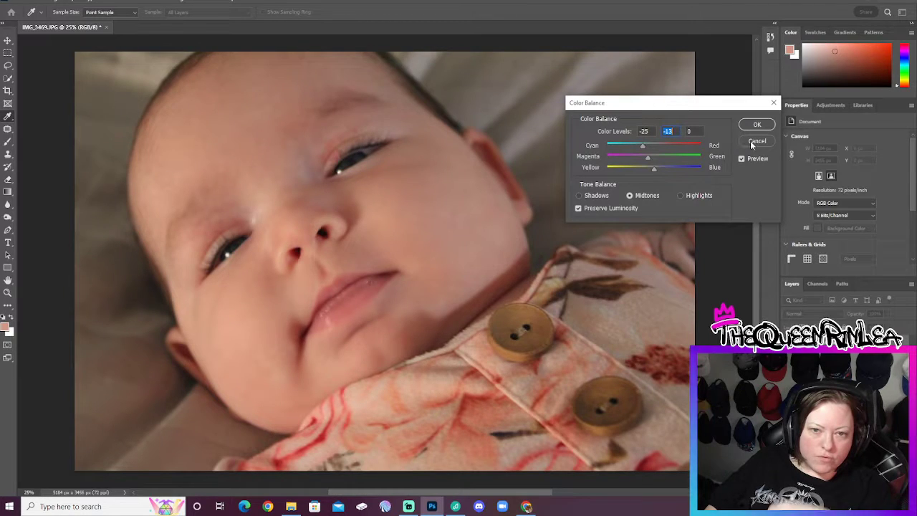
left_click(754, 141)
key("c")
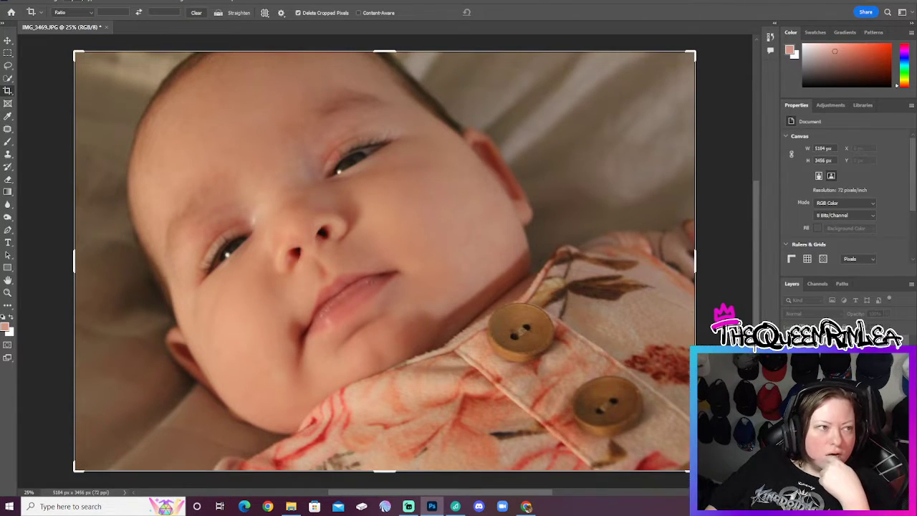
Start a Photo Filter adjustment on the portrait, preview the cooling and colour presets, and choose the Blue filter.
left_click(56, 2)
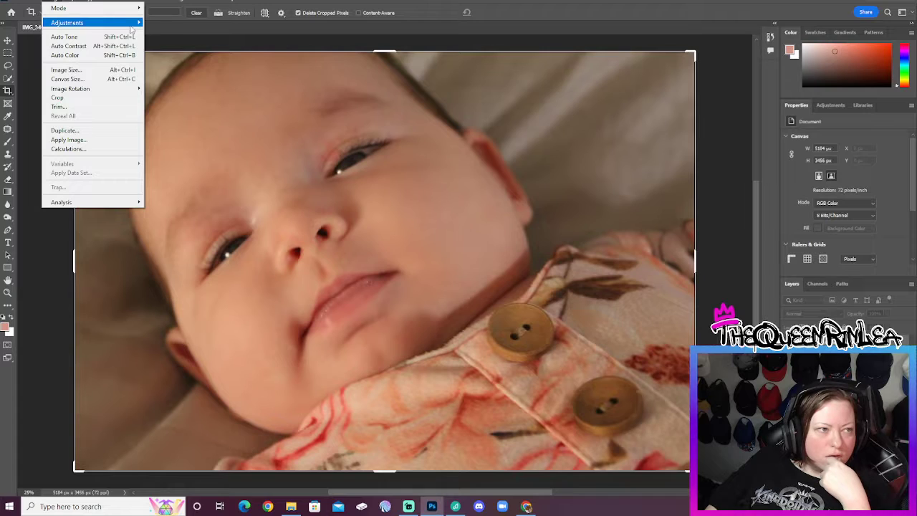
mouse_move(100, 22)
left_click(208, 101)
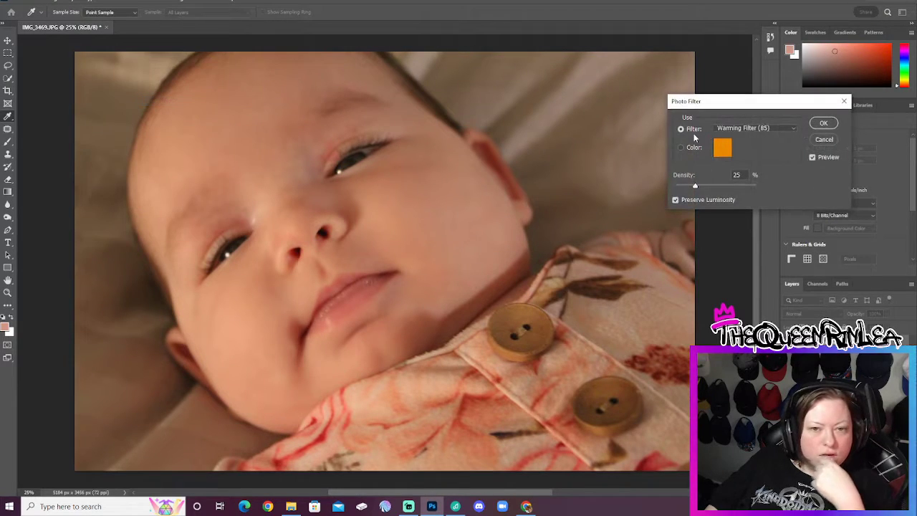
left_click(760, 128)
left_click(768, 129)
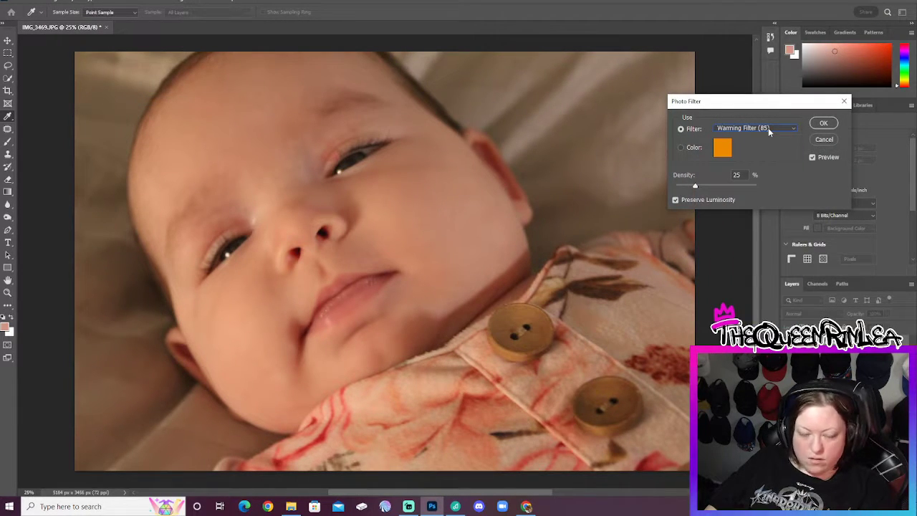
key("Down")
key("Down")
key("Down")
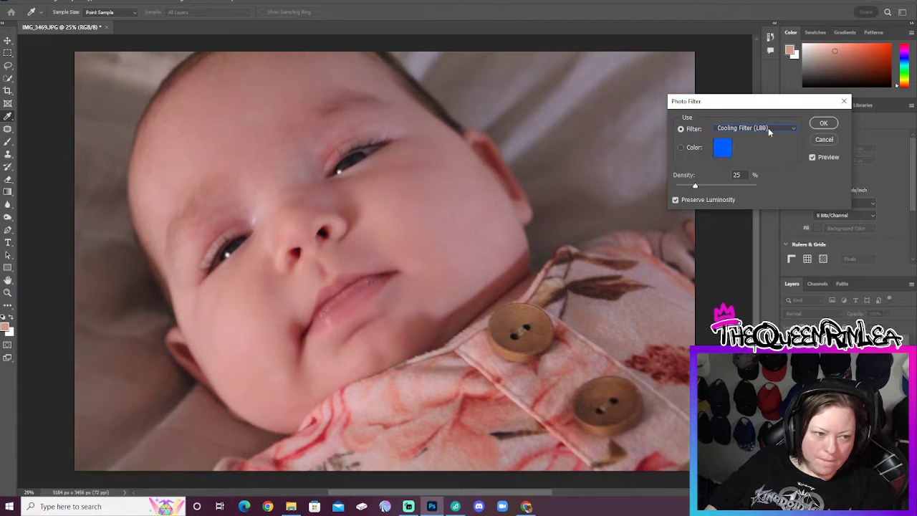
key("Down")
key("Up")
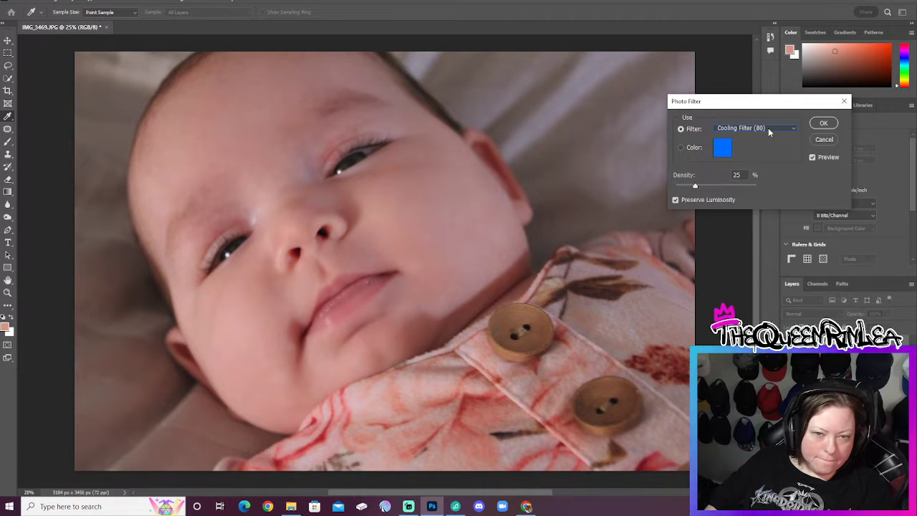
key("Down")
key("Down")
key("Down")
key("Up")
key("Down")
key("Down")
key("Down")
key("Down")
key("Down")
key("Down")
key("Up")
key("Down")
key("Up")
key("Down")
key("Down")
key("Down")
key("Down")
key("Down")
key("Down")
key("Down")
key("Down")
key("b")
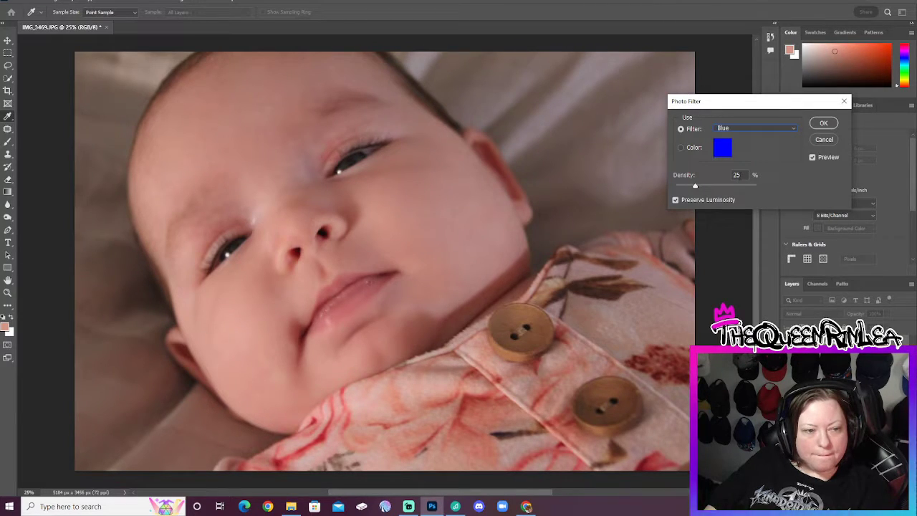
Set the Blue photo filter's density to 15% and apply it to the portrait.
left_click(727, 178)
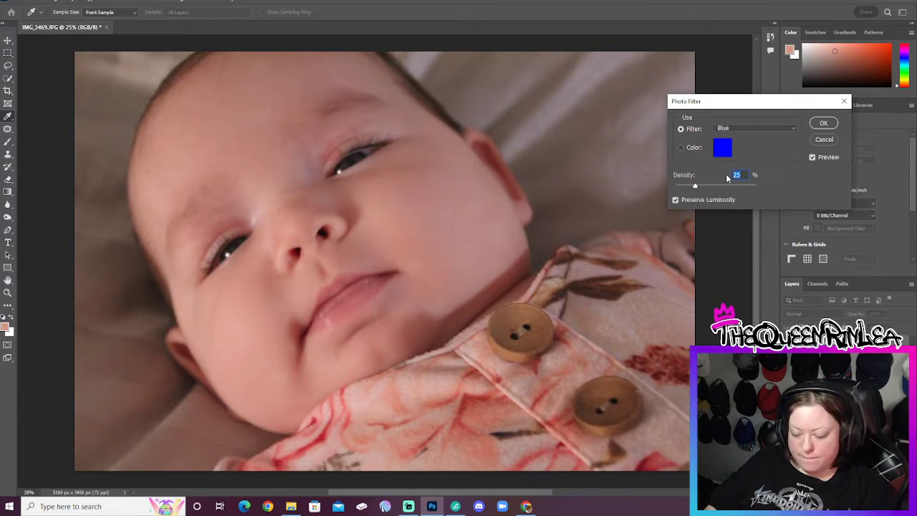
type("1")
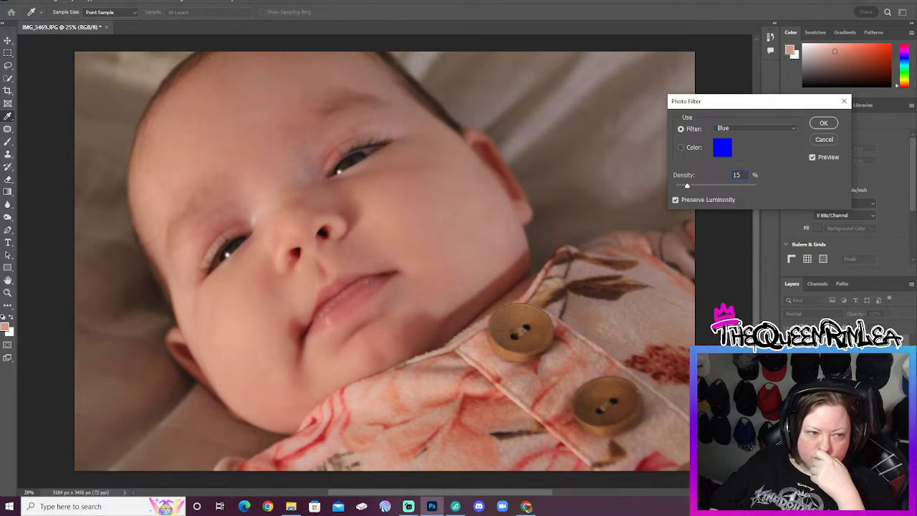
key("Return")
key("c")
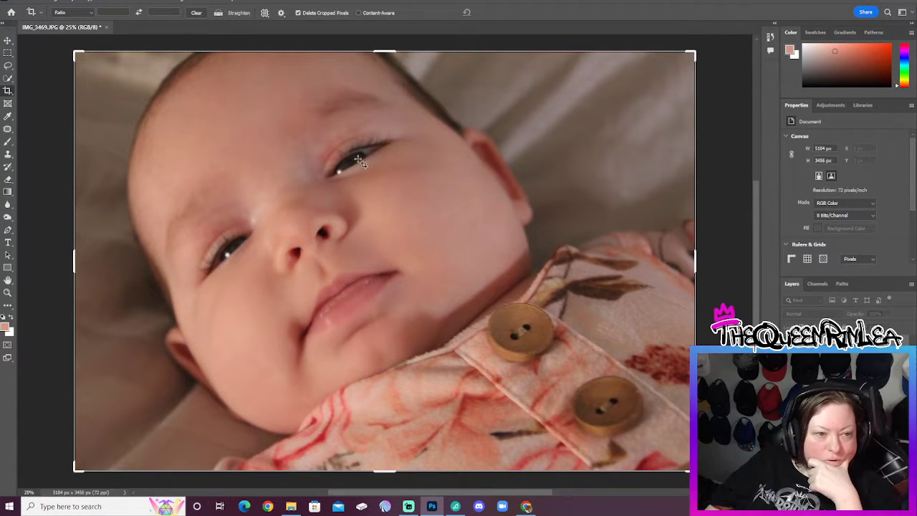
Start a Brightness/Contrast adjustment on the portrait and set the brightness to 5 and the contrast to -10.
left_click(76, 1)
mouse_move(53, 1)
mouse_move(86, 22)
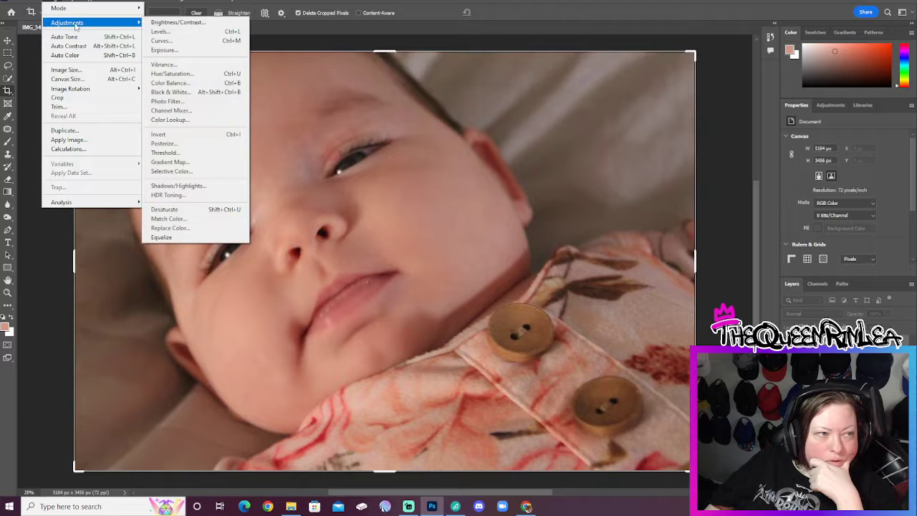
left_click(172, 22)
mouse_move(674, 168)
left_mouse_down()
mouse_move(666, 169)
mouse_move(678, 169)
left_mouse_up()
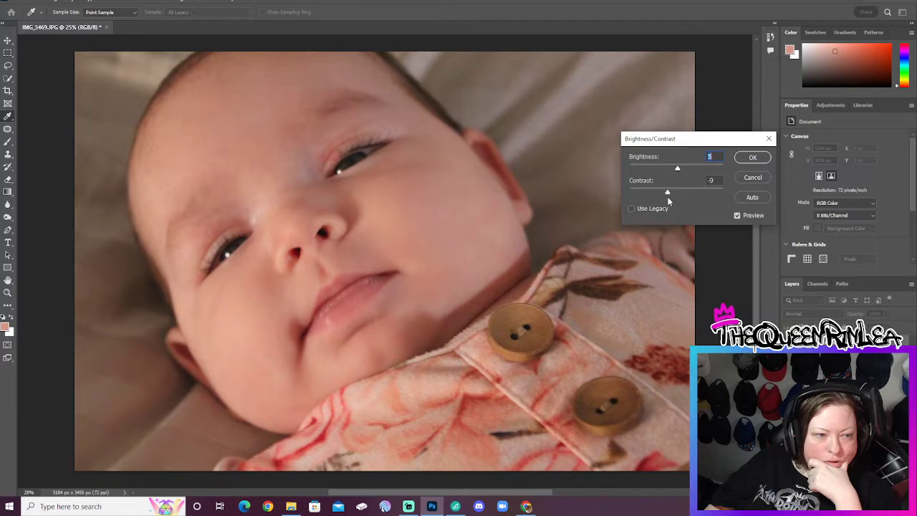
left_click_drag(668, 200, 685, 201)
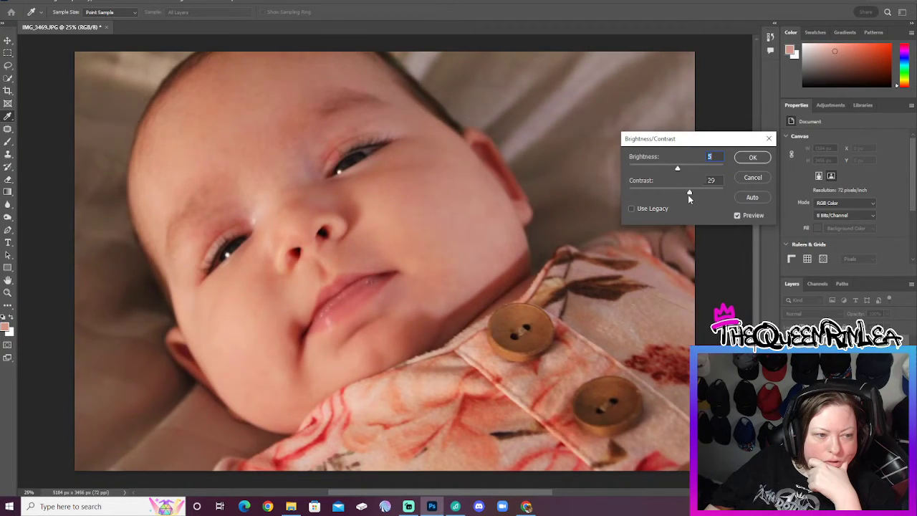
key("Tab")
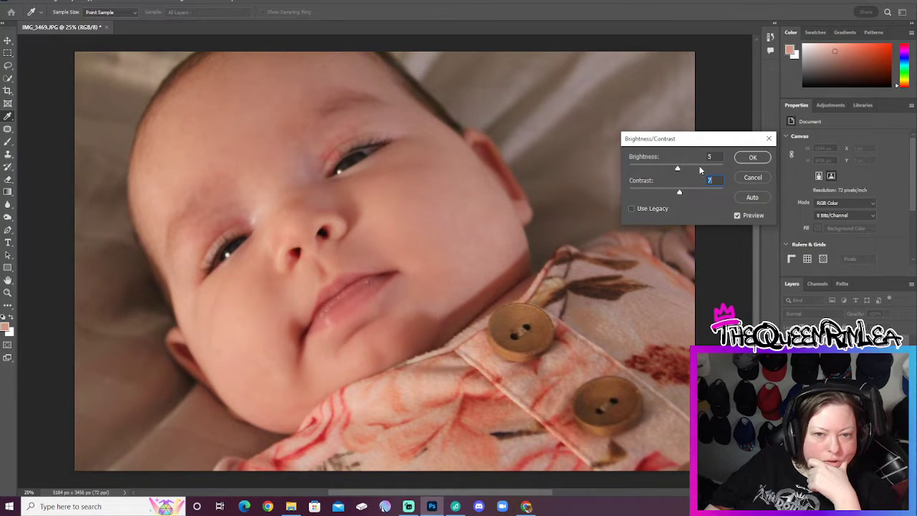
mouse_move(679, 194)
left_mouse_down()
mouse_move(688, 192)
mouse_move(628, 198)
mouse_move(666, 197)
left_mouse_up()
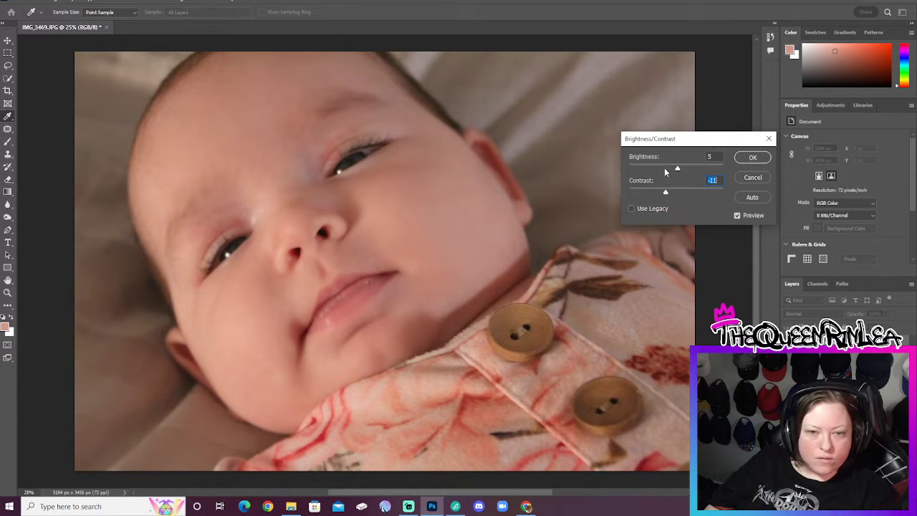
key("Up")
key("Up")
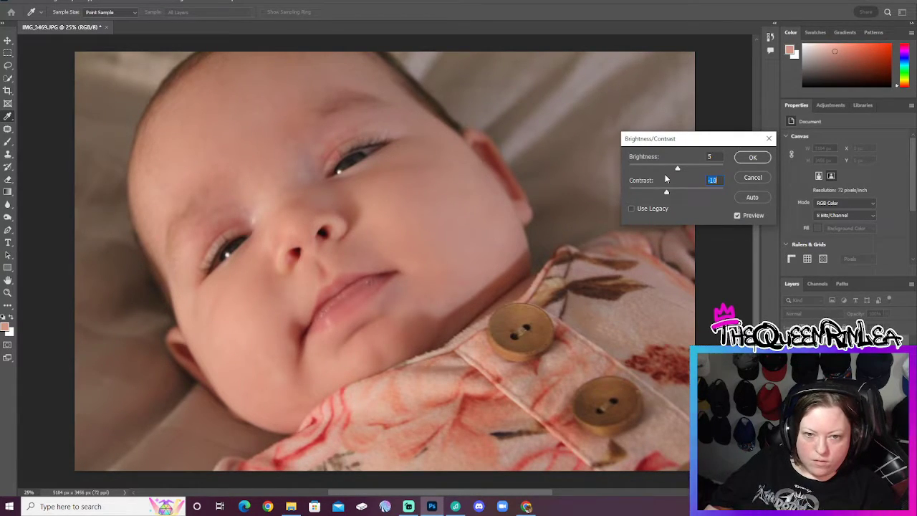
Set the brightness to 3 and apply the Brightness/Contrast adjustment to the portrait.
left_click_drag(678, 168, 677, 165)
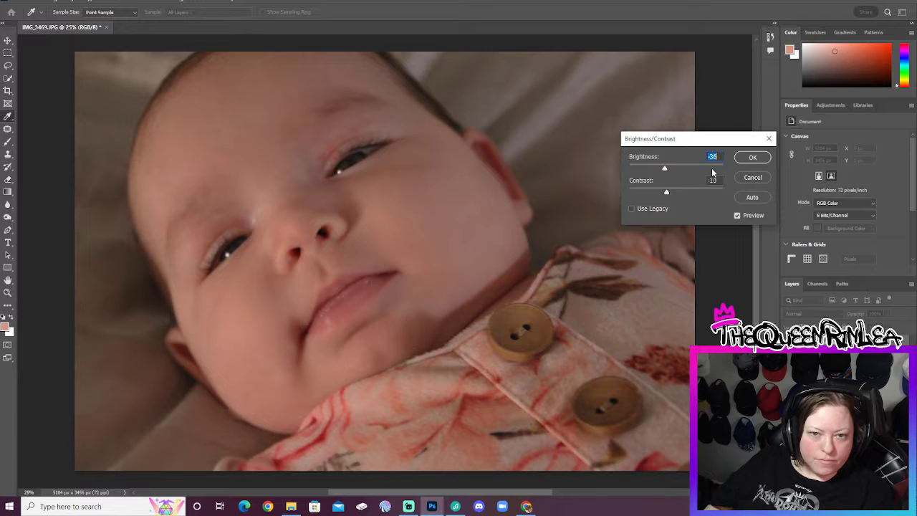
left_click(684, 169)
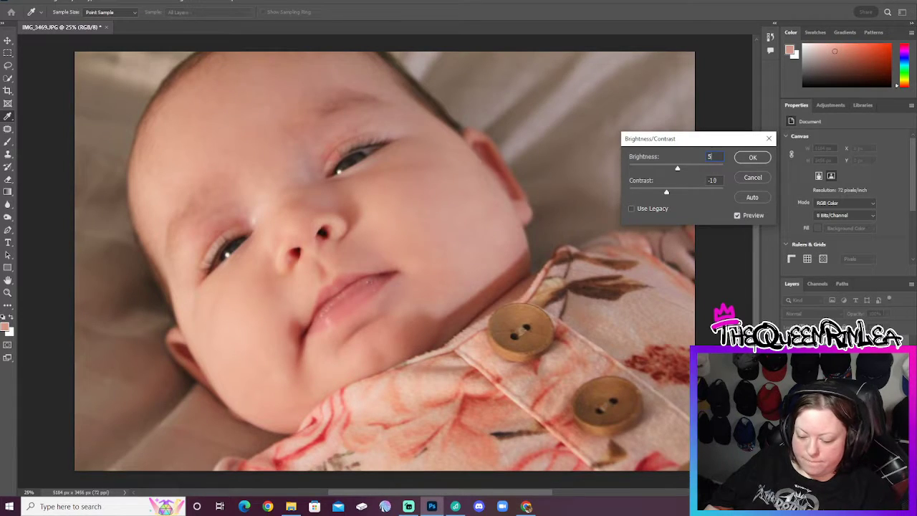
type("5")
key("Down")
key("Down")
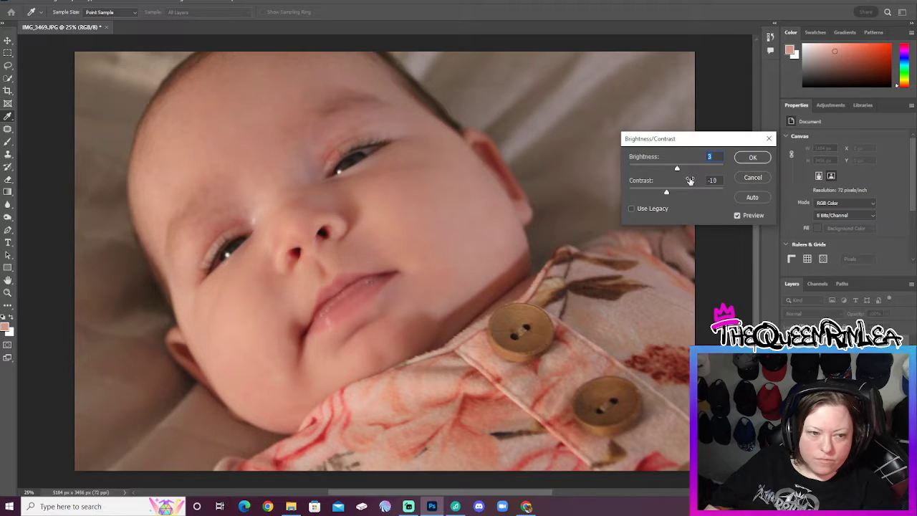
left_click(753, 157)
key("c")
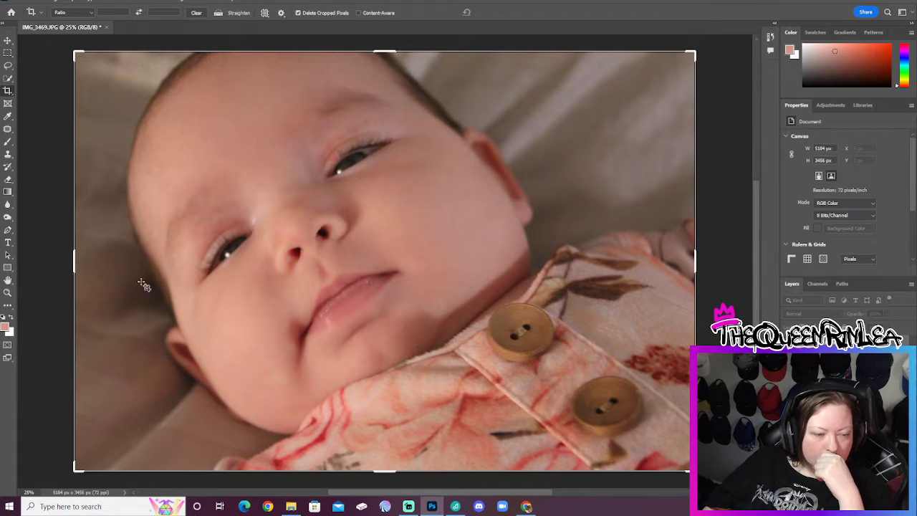
Try patching the reddened eyelid skin between the lower eye and its brow with forehead skin, and clear the selection.
key("z")
left_click(187, 222)
left_click(187, 222)
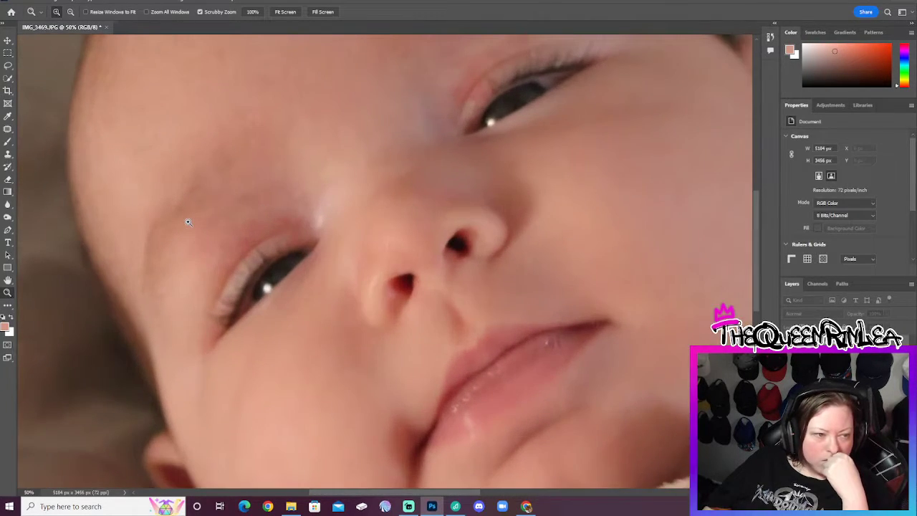
left_click(188, 222)
left_click(188, 223)
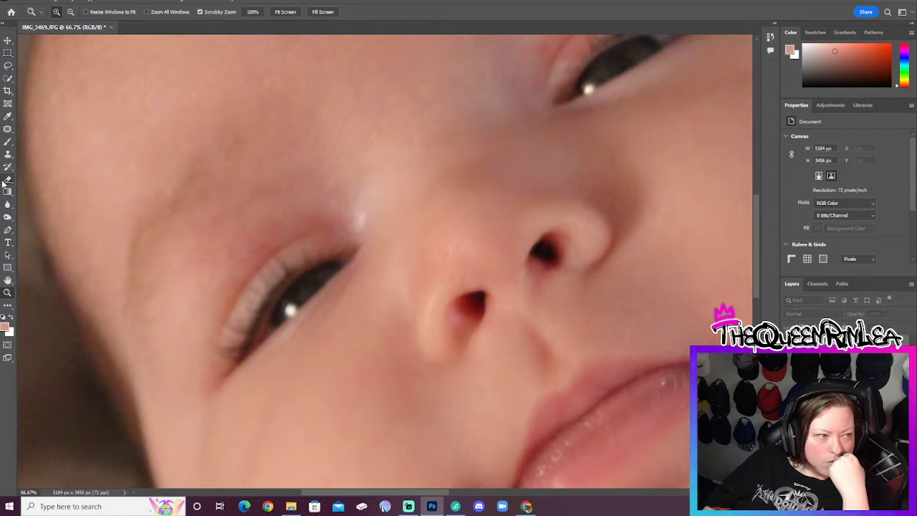
left_click(12, 129)
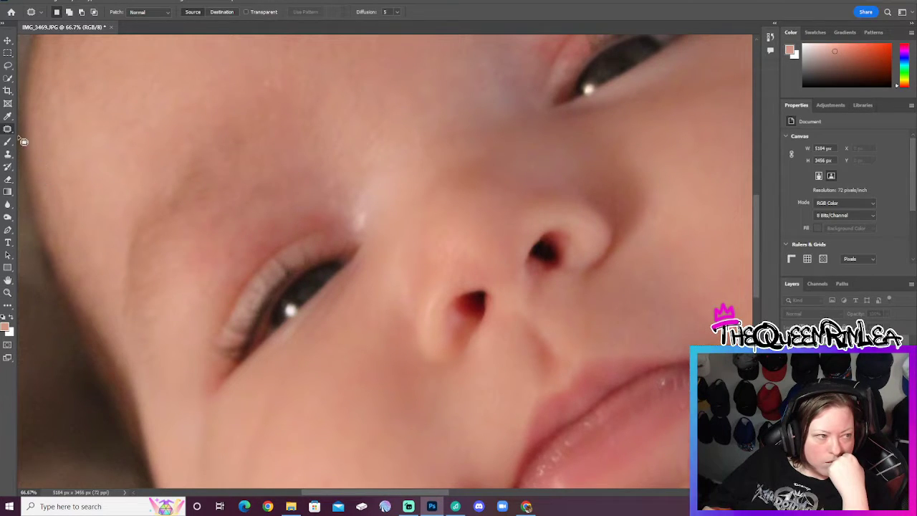
right_click(8, 129)
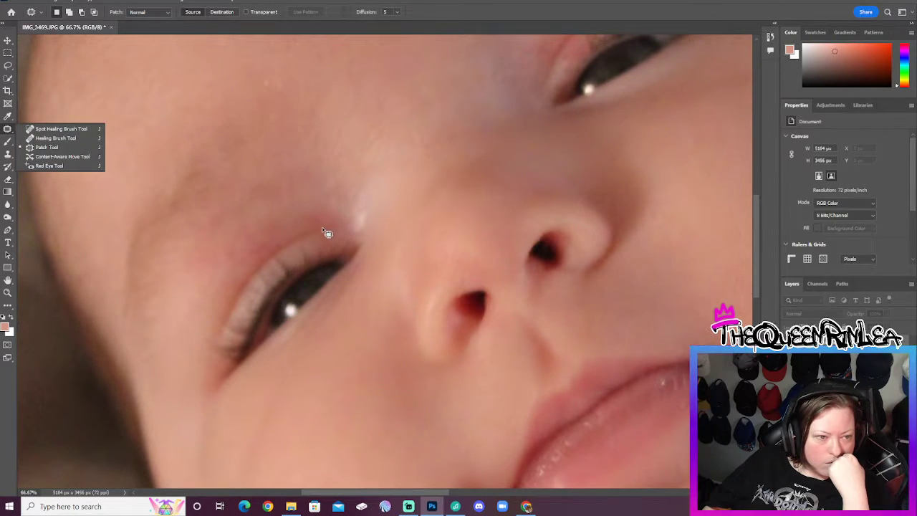
left_click_drag(322, 228, 301, 236)
mouse_move(255, 269)
left_mouse_down()
mouse_move(201, 323)
mouse_move(184, 254)
mouse_move(208, 235)
mouse_move(322, 228)
left_mouse_up()
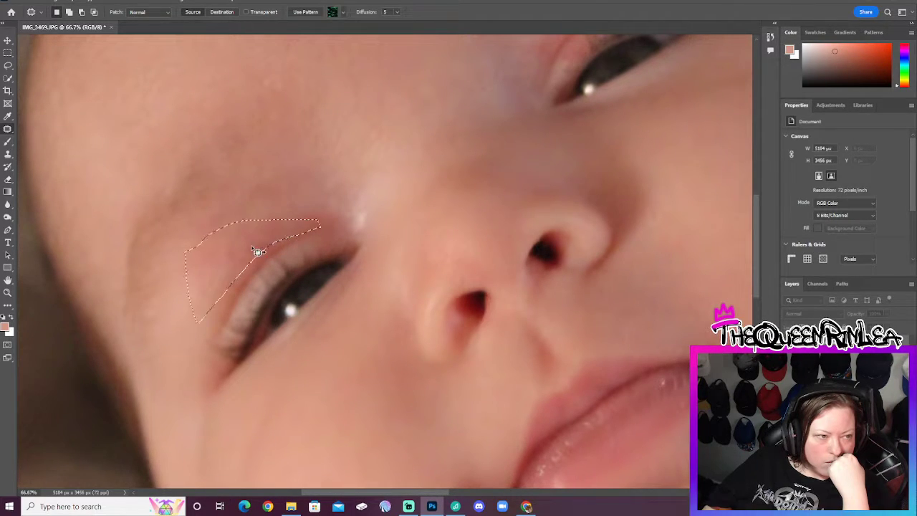
left_click_drag(256, 250, 204, 109)
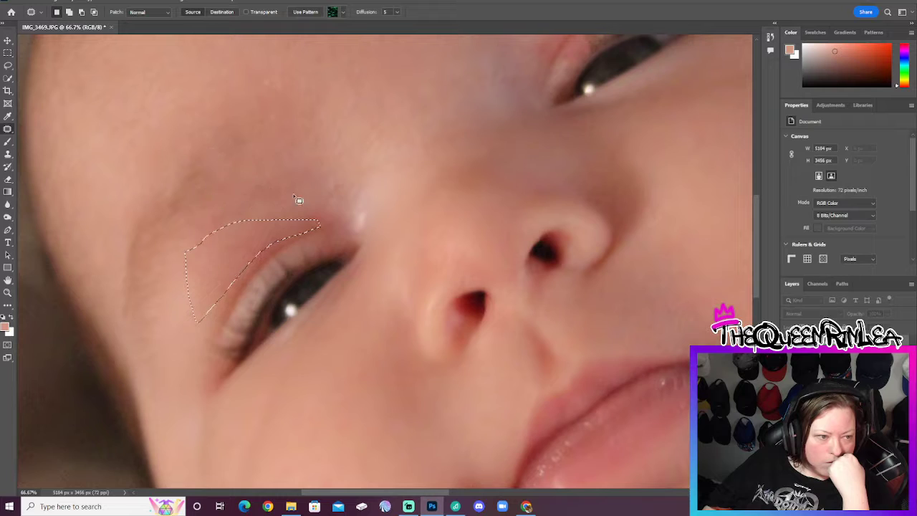
right_click(339, 160)
left_click(355, 167)
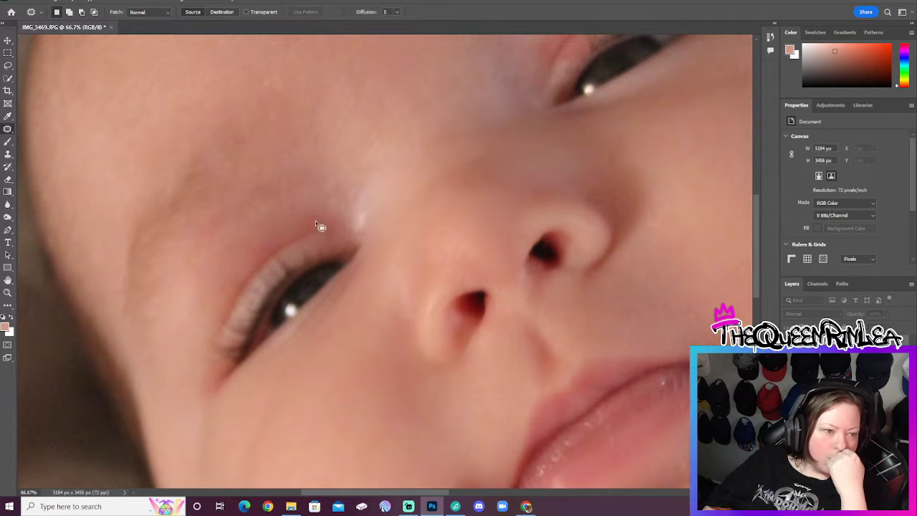
Undo the eyelid patch and deselect the patched area.
left_click_drag(320, 225, 321, 228)
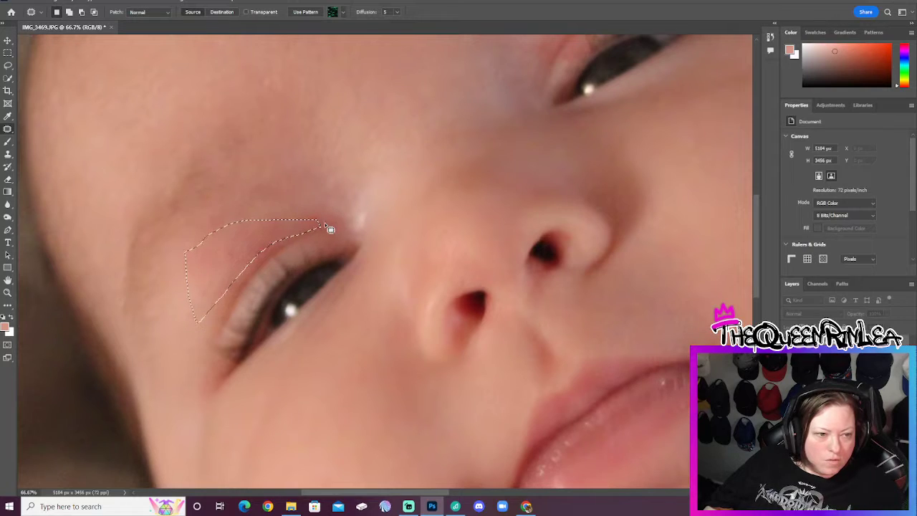
left_click(340, 230)
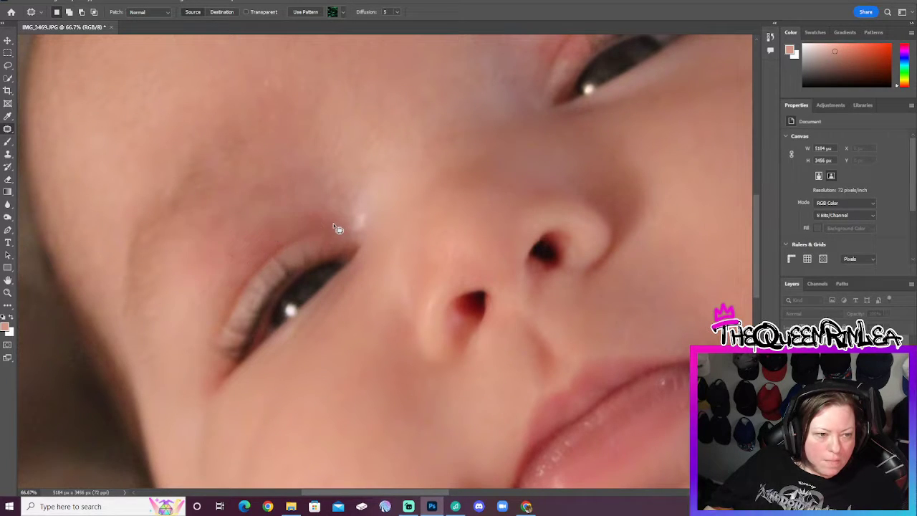
right_click(309, 211)
left_click(318, 216)
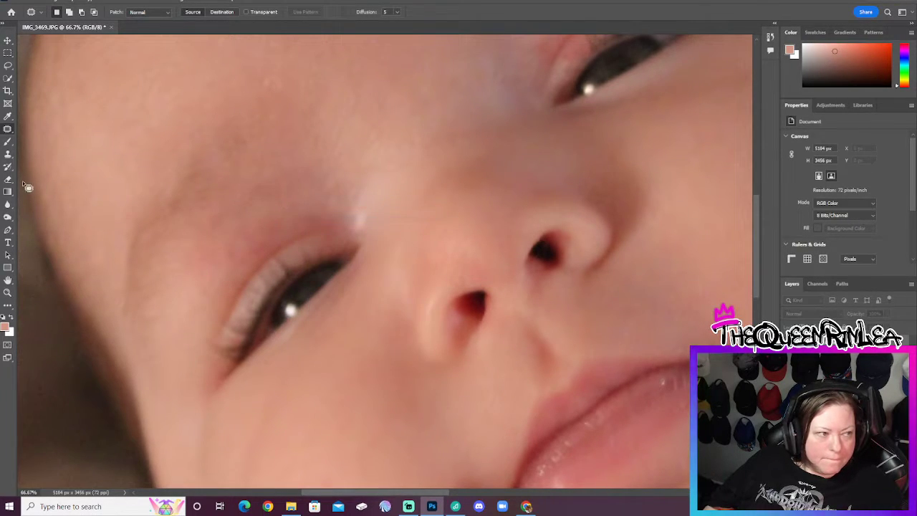
Try the Spot Healing Brush at 78 px along the reddened eyelid, and undo the stroke.
right_click(7, 141)
right_click(8, 129)
left_click(57, 130)
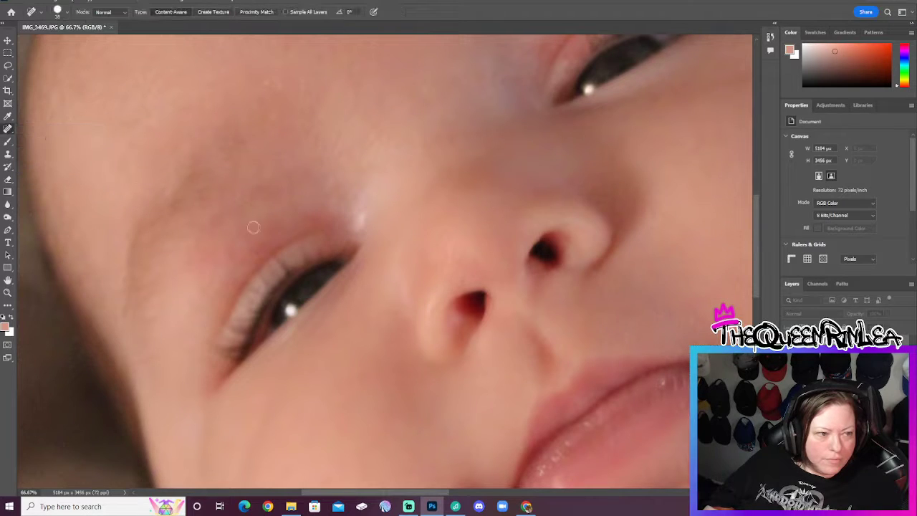
left_click(58, 11)
left_click_drag(37, 41, 36, 40)
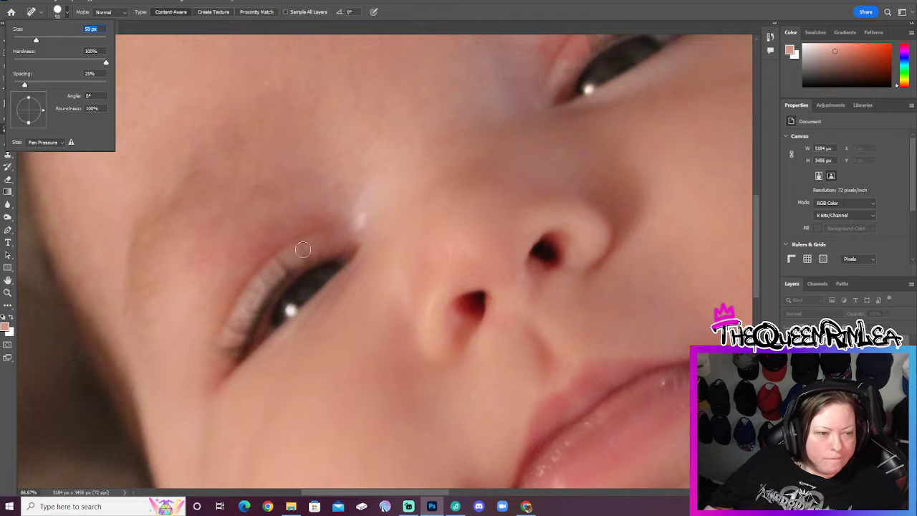
left_click_drag(320, 206, 208, 266)
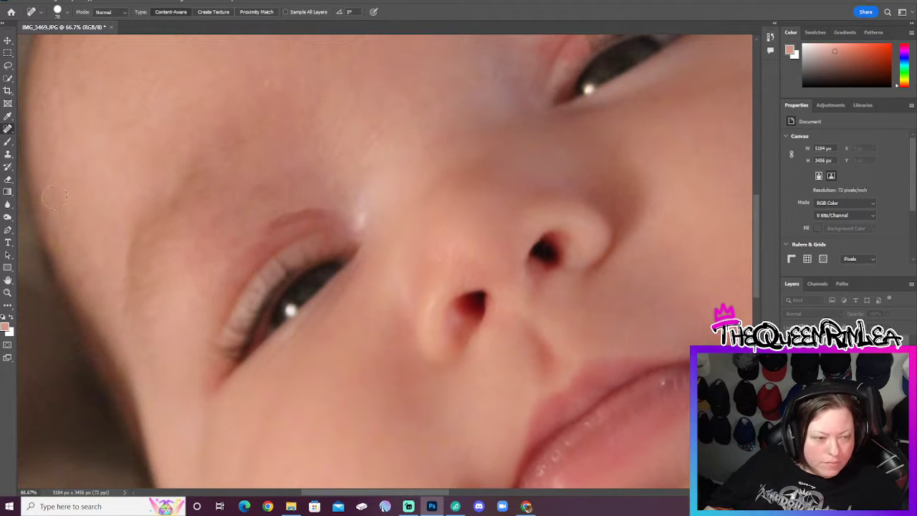
right_click(7, 128)
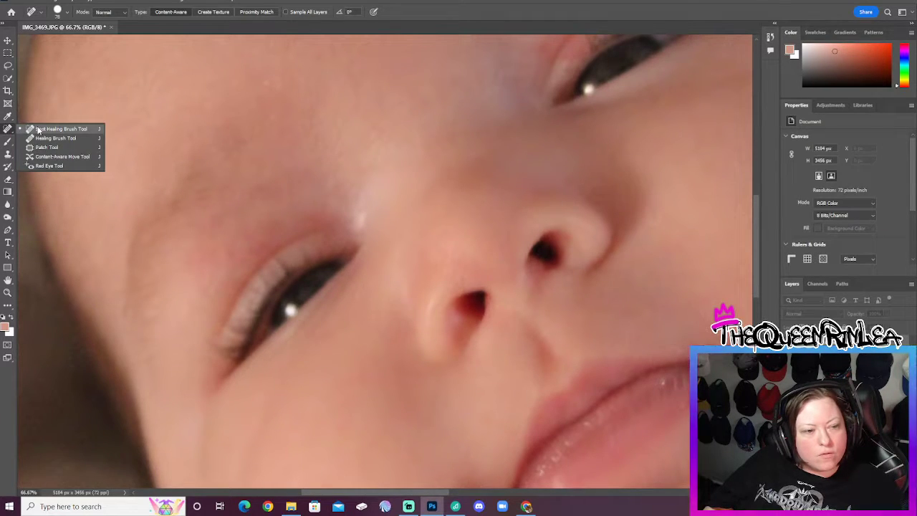
Duplicate the portrait layer and set the foreground colour to a skin tone sampled from the face.
left_click(77, 2)
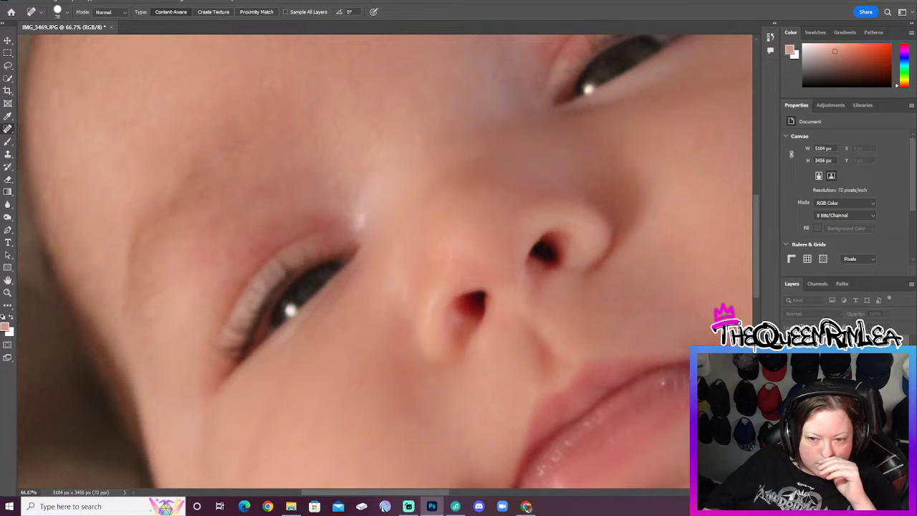
key("ctrl+j")
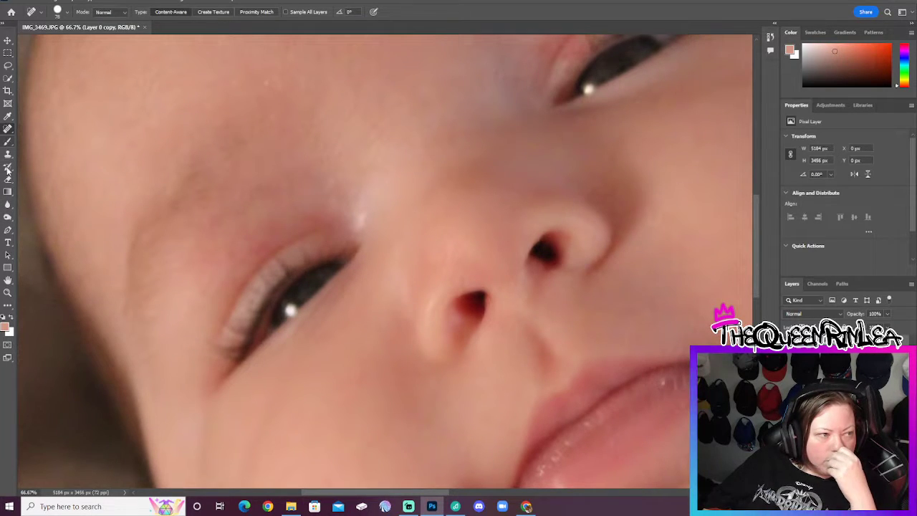
left_click(8, 324)
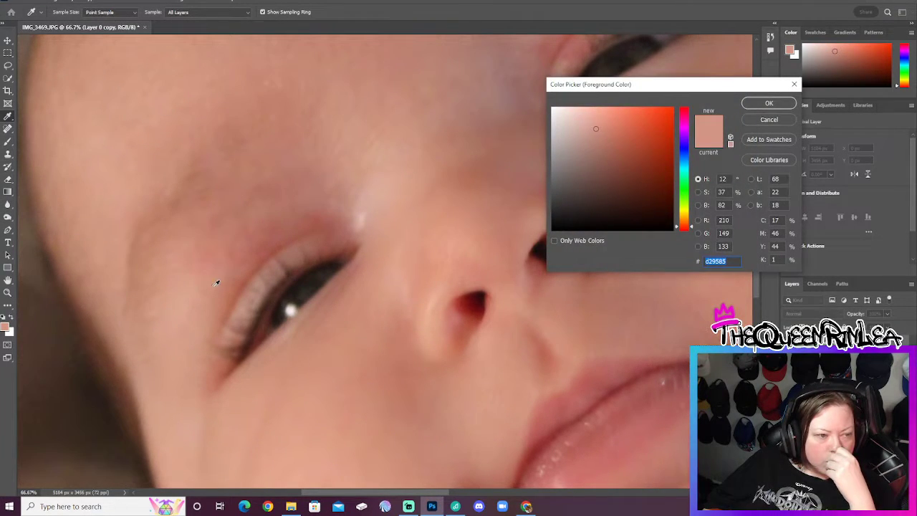
left_click(769, 103)
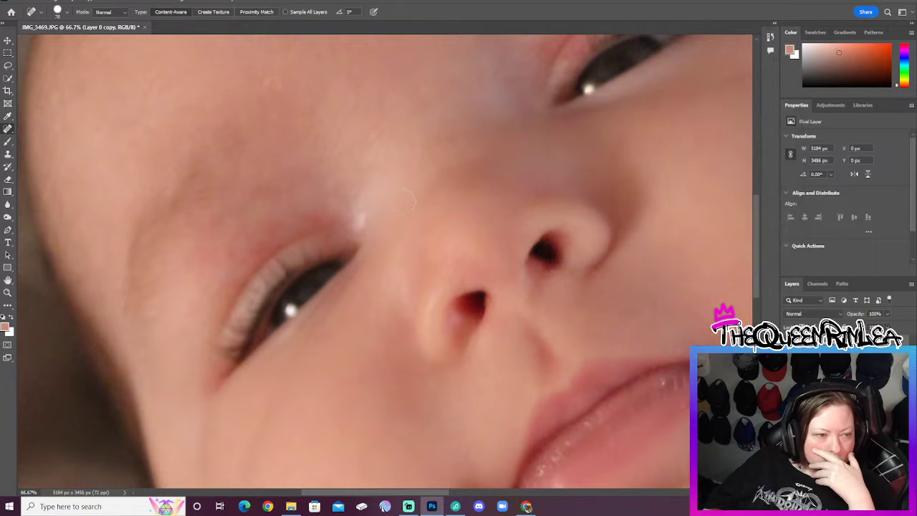
Paint the sampled skin tone over the reddened eyelid up to the brow with a soft 102 px brush.
mouse_move(330, 207)
left_mouse_down()
mouse_move(232, 260)
mouse_move(215, 287)
mouse_move(212, 319)
left_mouse_up()
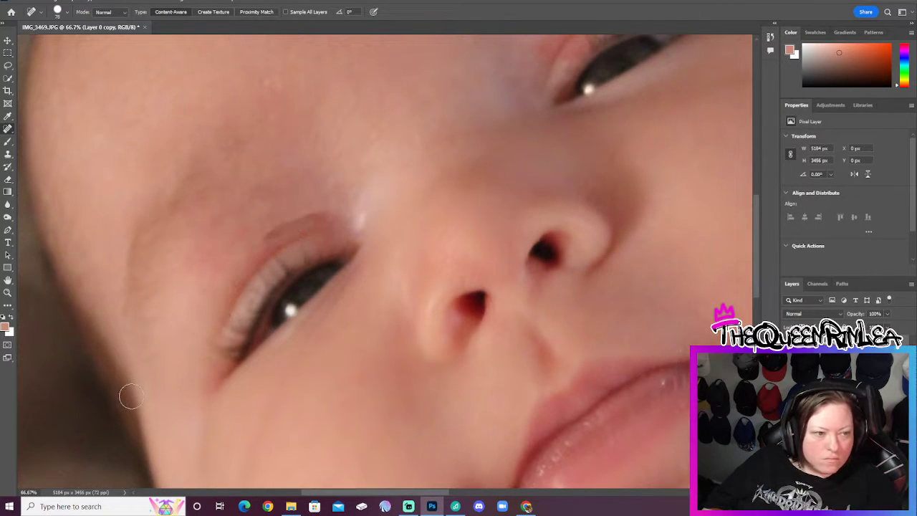
left_click(10, 142)
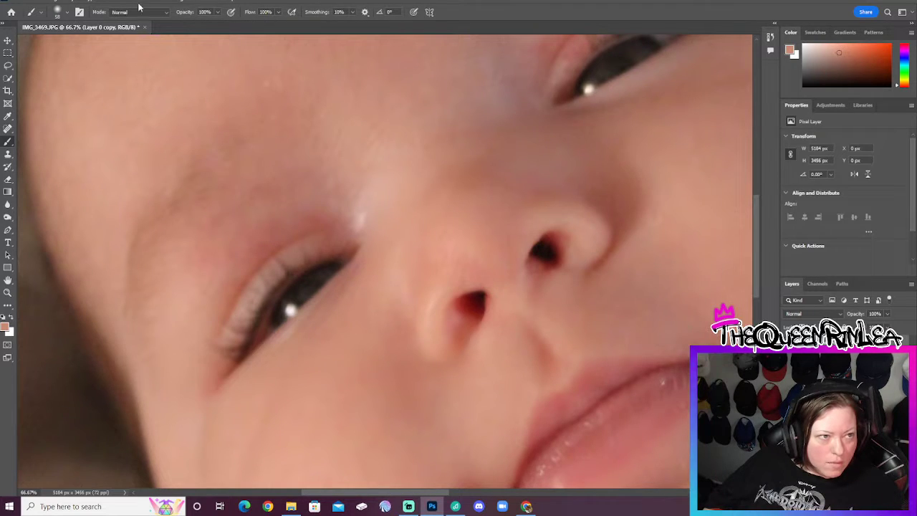
left_click(59, 13)
left_click(89, 43)
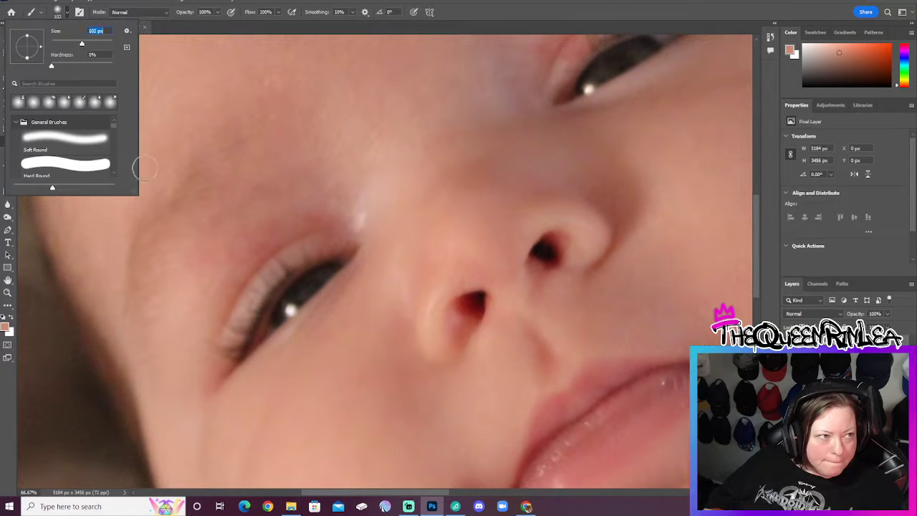
left_click(317, 210)
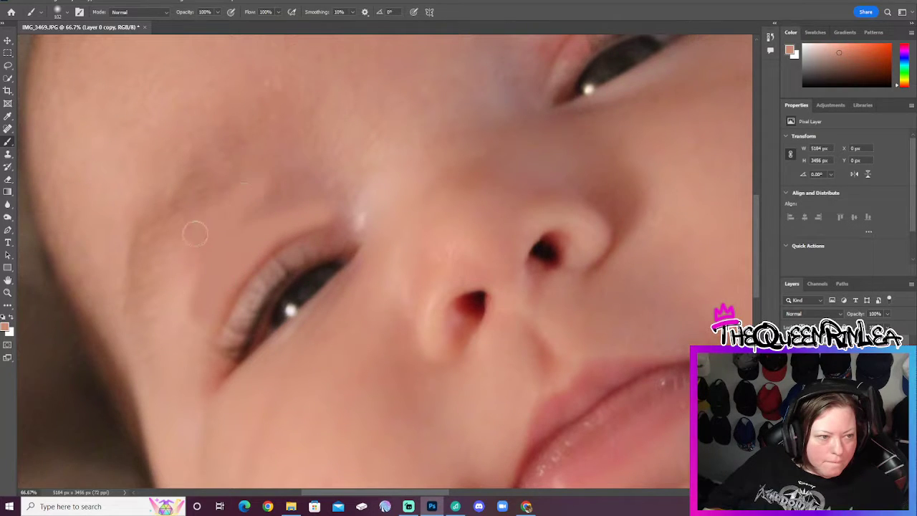
Switch to the Eraser and reduce the opacity of the painted layer copy to 16%.
left_click(7, 180)
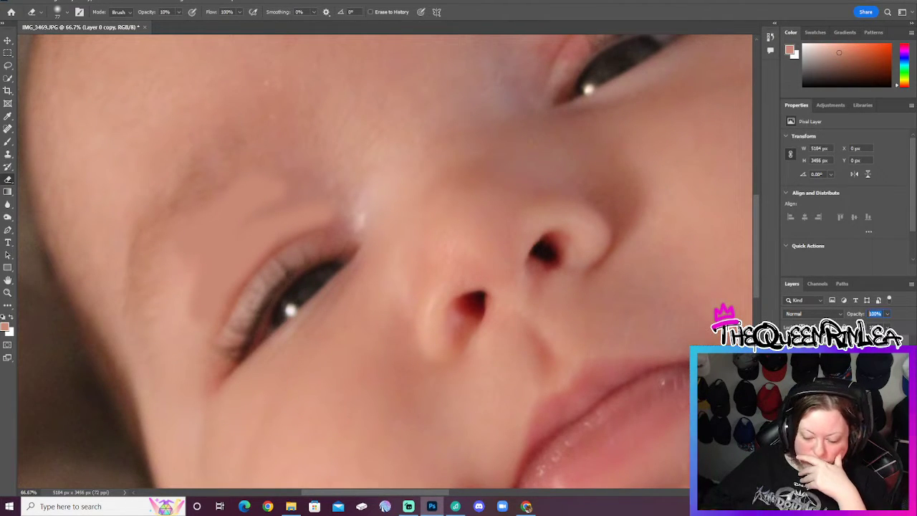
type("15")
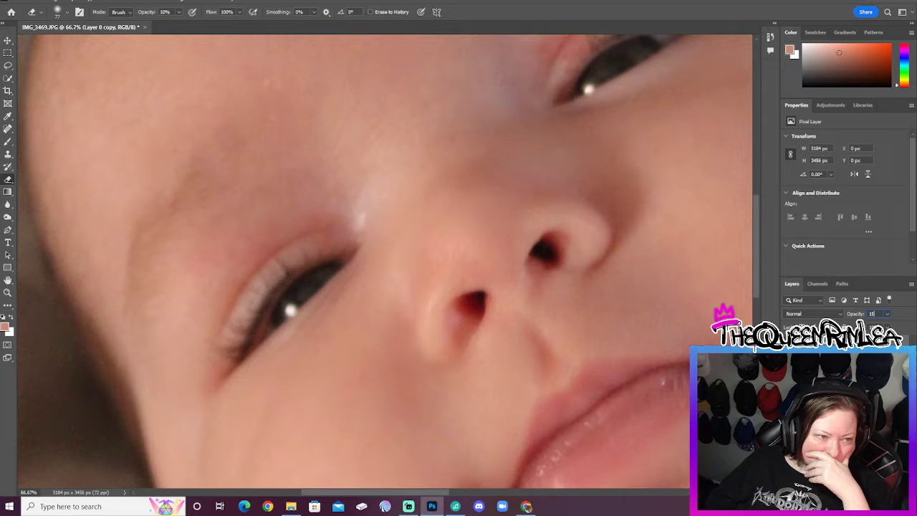
key("Return")
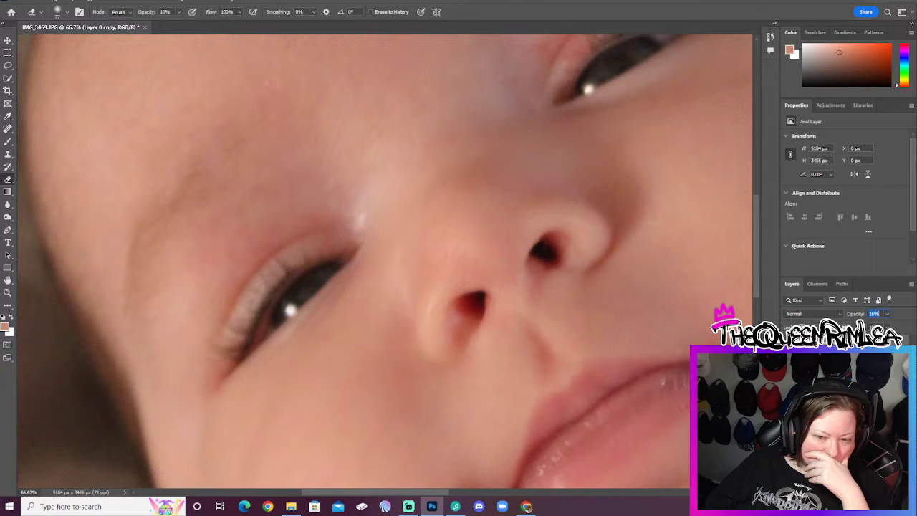
Set the opacity of the painted layer copy to 33%.
key("Up")
key("Up")
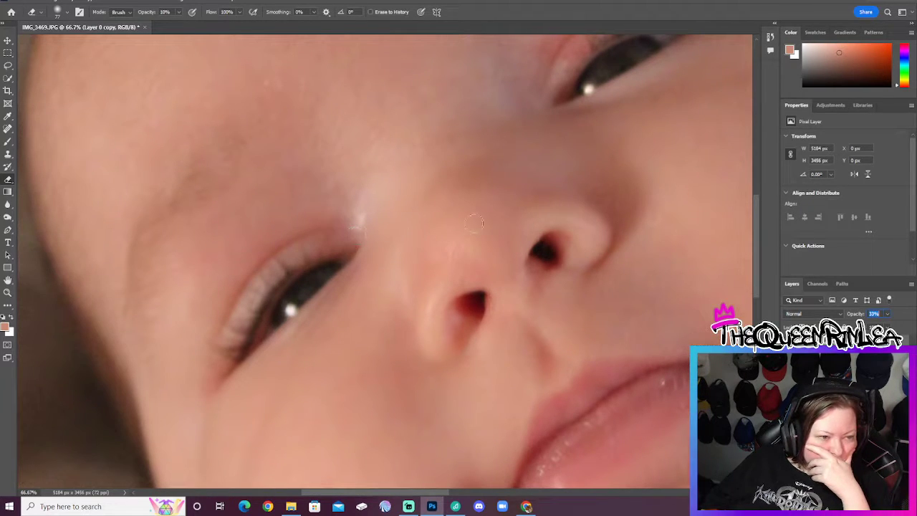
left_click_drag(756, 262, 757, 233)
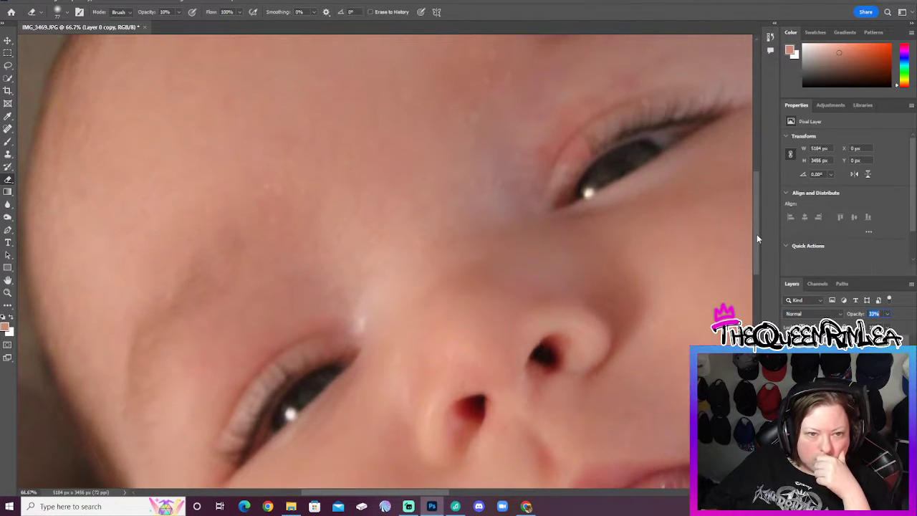
Sample a new skin tone as the foreground colour and paint it over the other reddened eyelid with the 102 px Brush.
left_click(7, 153)
left_click(8, 141)
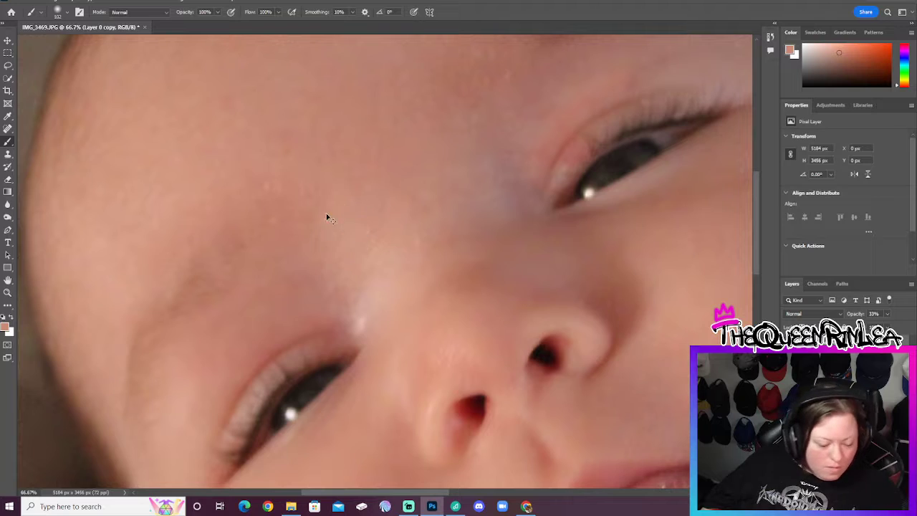
key("i")
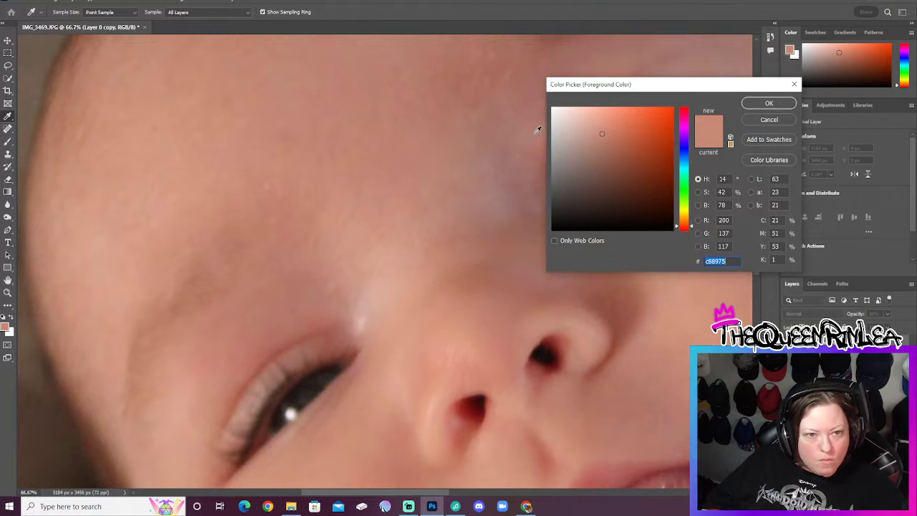
left_click(769, 104)
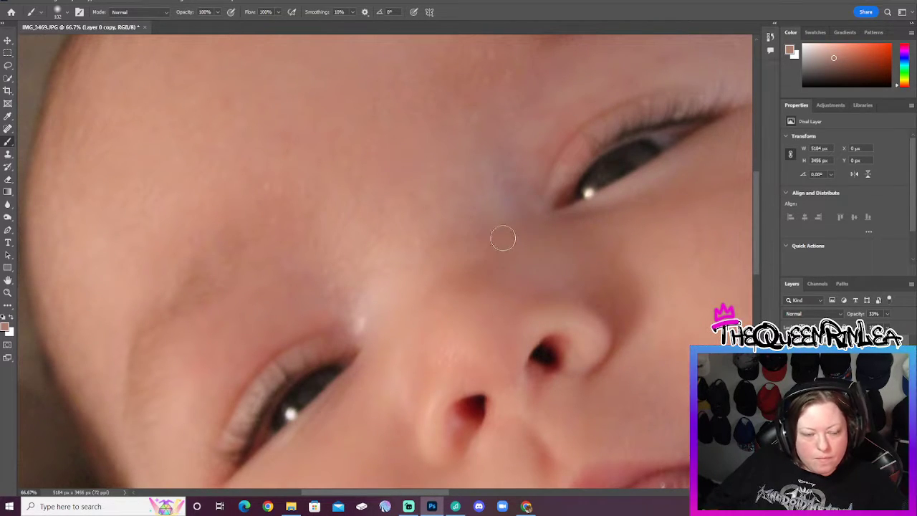
Examine the retouched eyelids in the full portrait and then up close around both eyes.
left_click(8, 292)
right_click(267, 248)
left_click(296, 255)
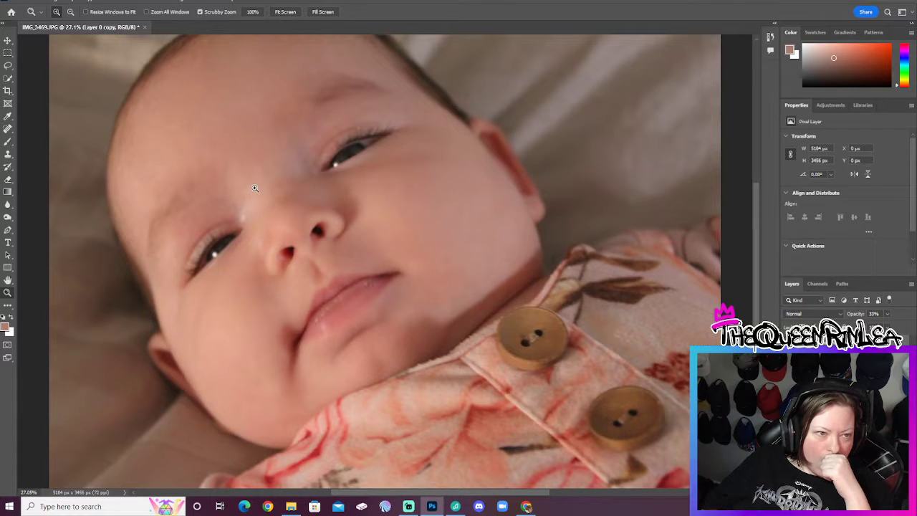
left_click(165, 207)
left_click(166, 207)
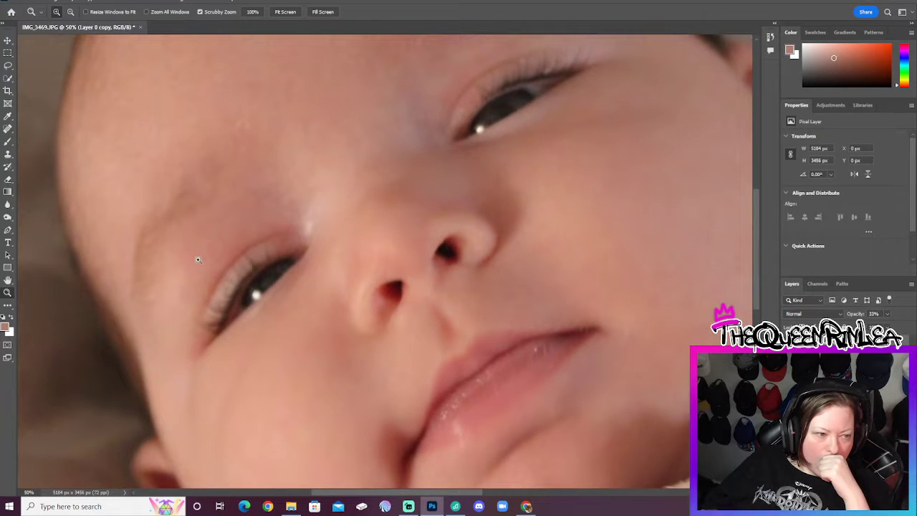
left_click(7, 182)
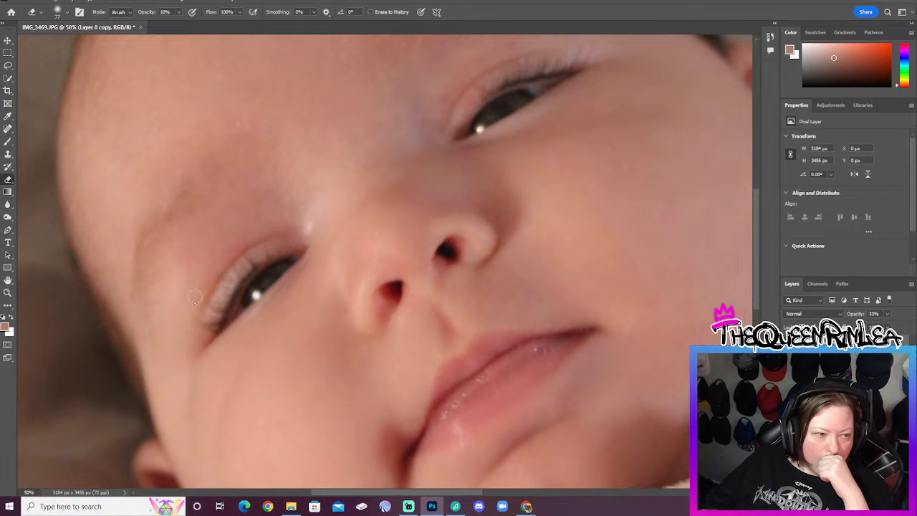
scroll(418, 188, "up", 3)
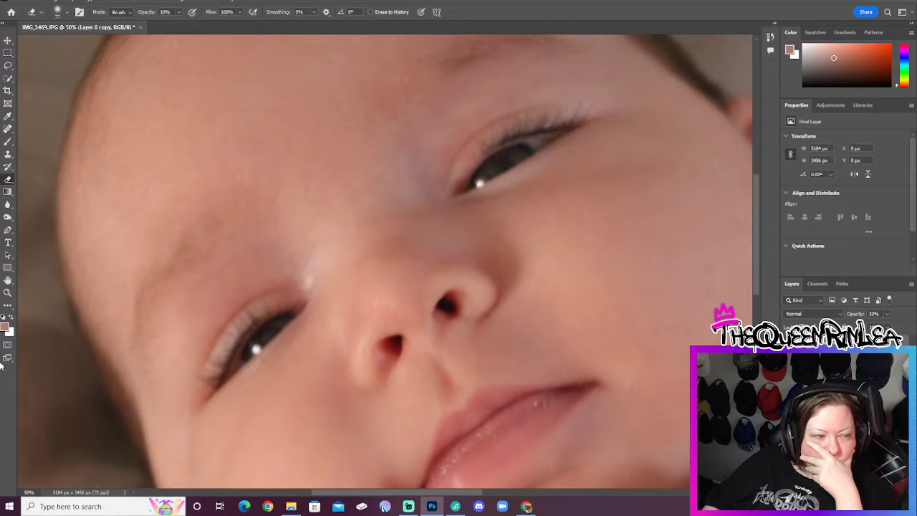
Set the opacity of the painted layer copy to 50% while judging the whole portrait.
left_click(7, 292)
right_click(237, 299)
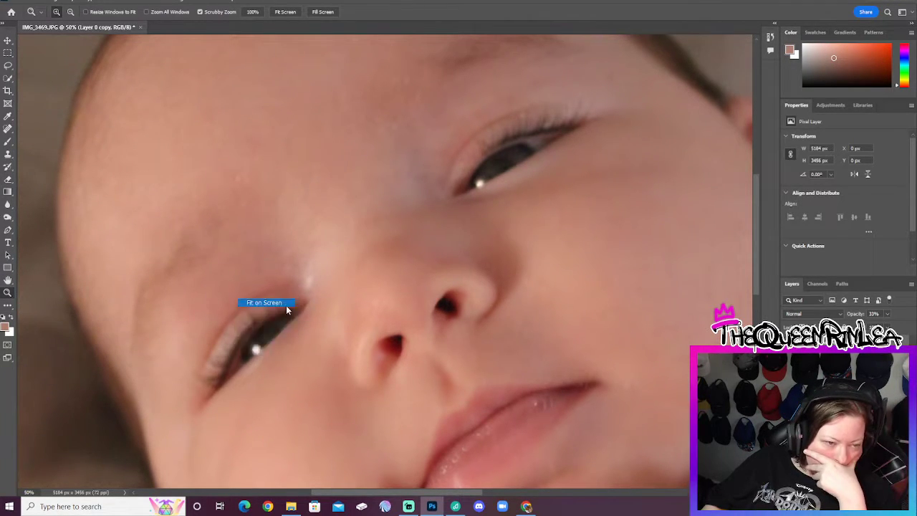
left_click(265, 303)
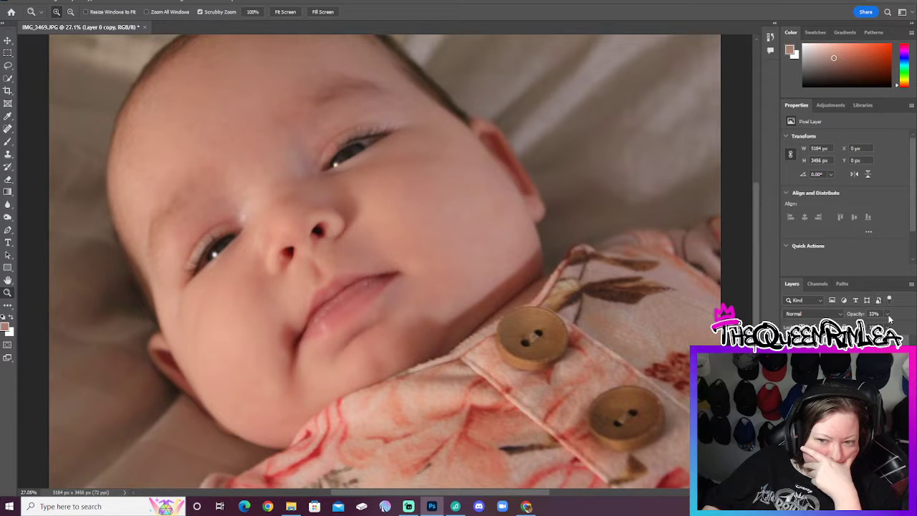
type("44")
key("Return")
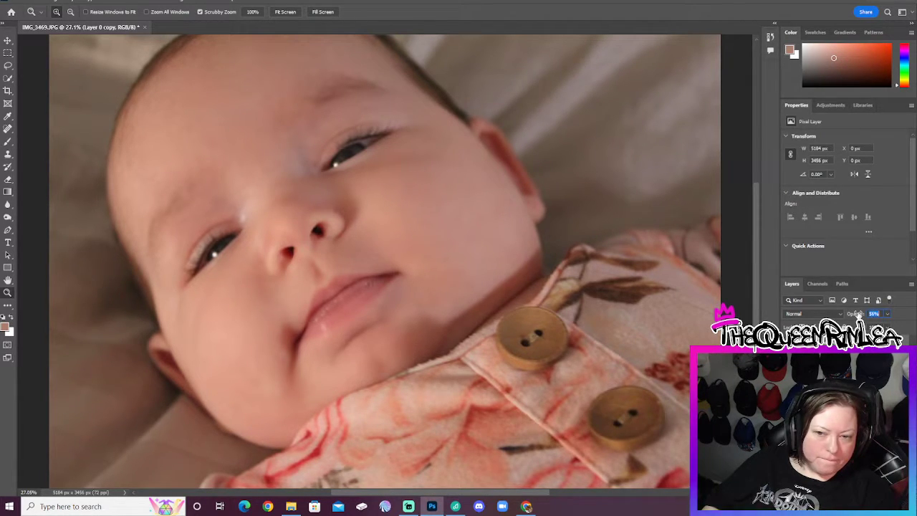
Blend the painted skin tone near the inner corner of the eye with a soft 196 px Eraser at 10% opacity.
left_click(370, 170)
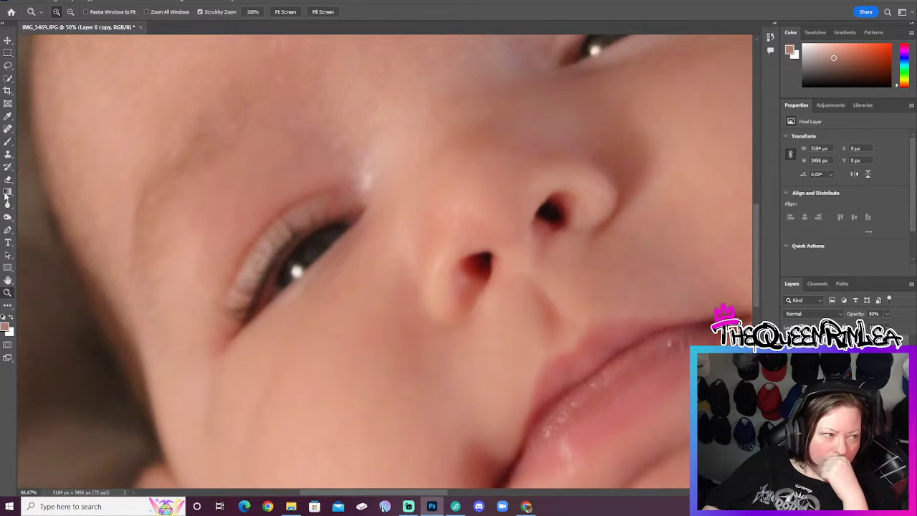
key("e")
left_click(61, 11)
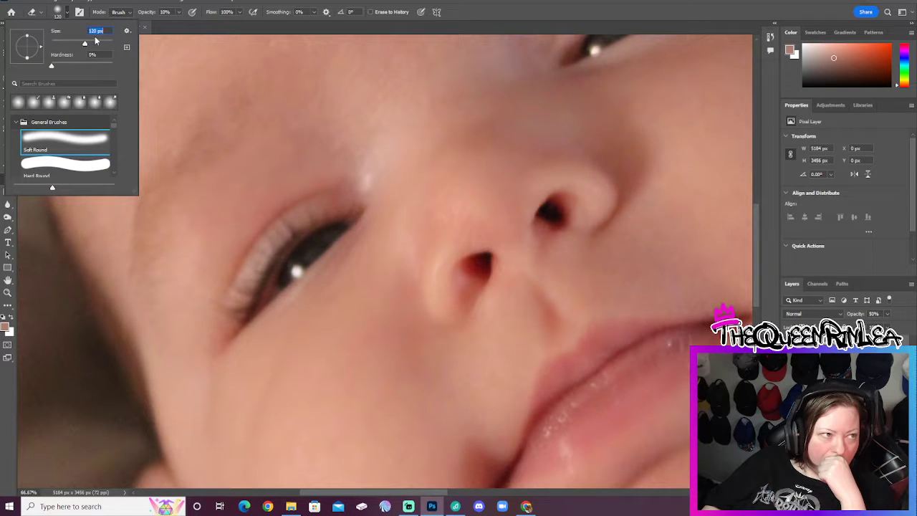
left_click(347, 147)
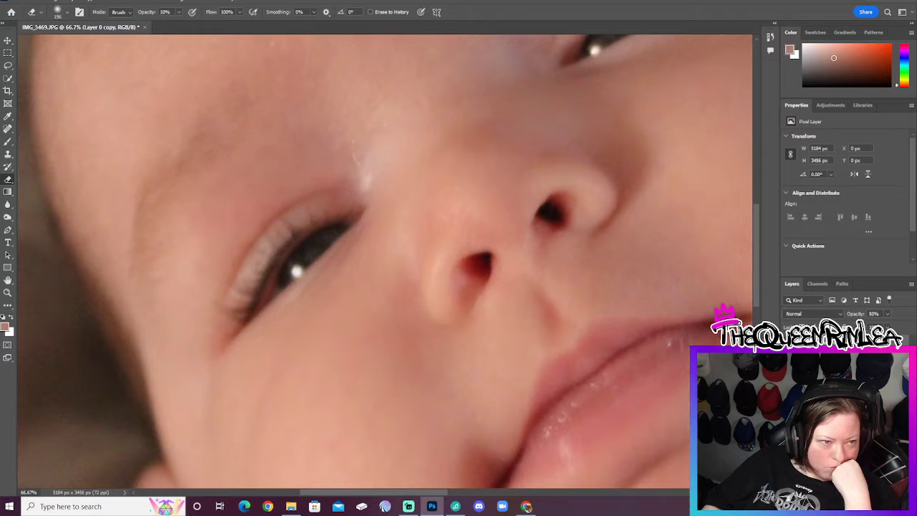
scroll(364, 250, "up", 5)
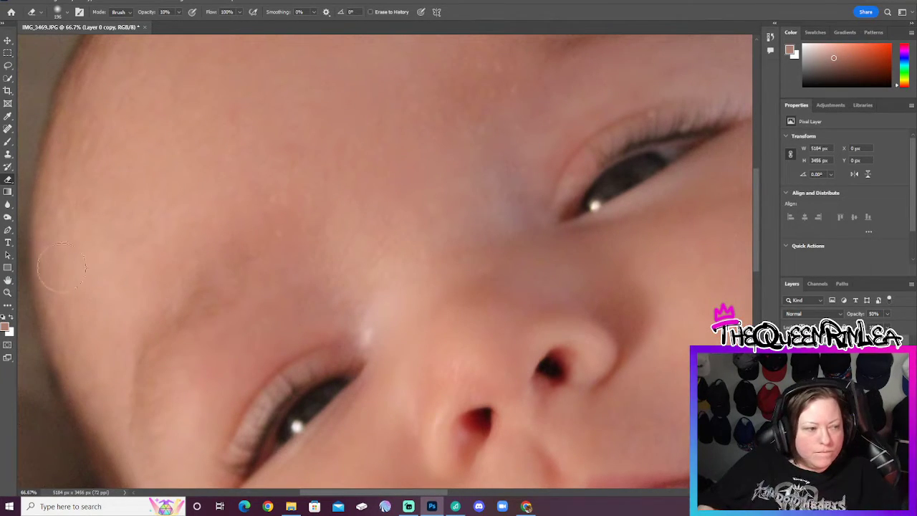
Try converting the whole portrait to Grayscale mode with the layers merged, and undo the conversion.
left_click(7, 292)
right_click(240, 261)
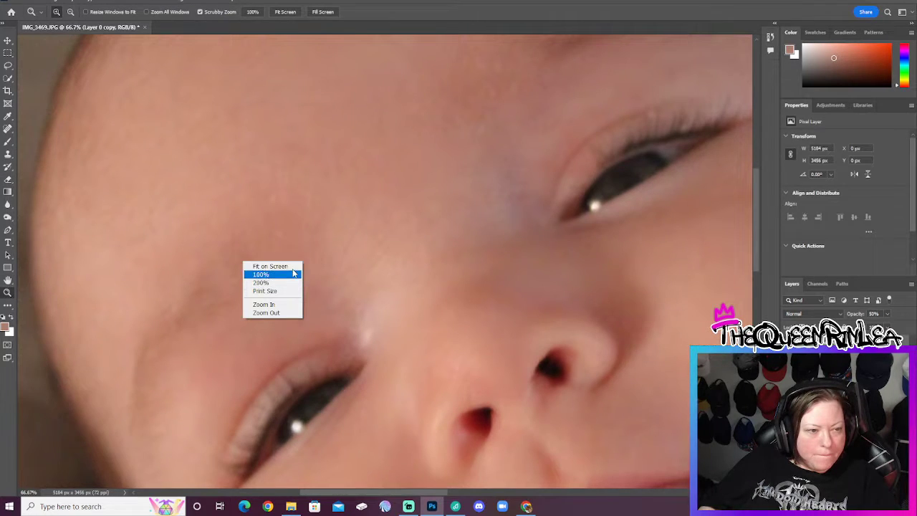
left_click(258, 267)
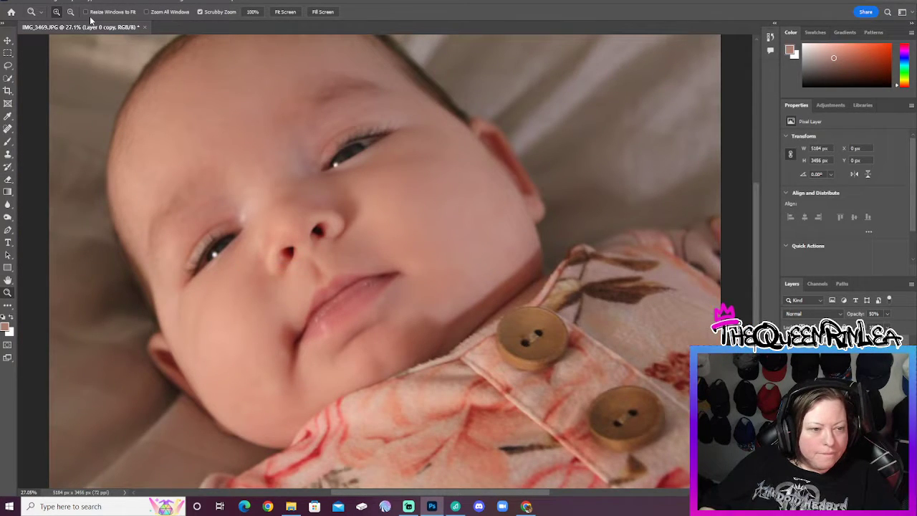
left_click(54, 1)
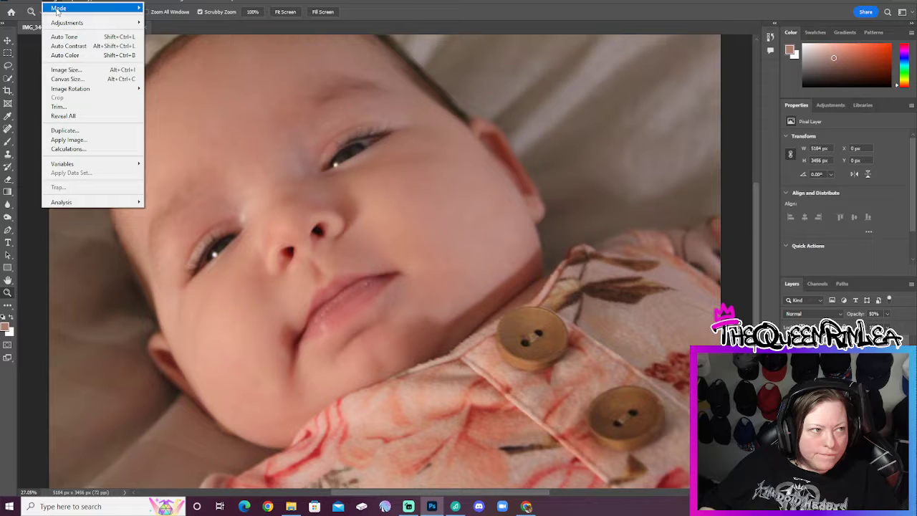
mouse_move(54, 1)
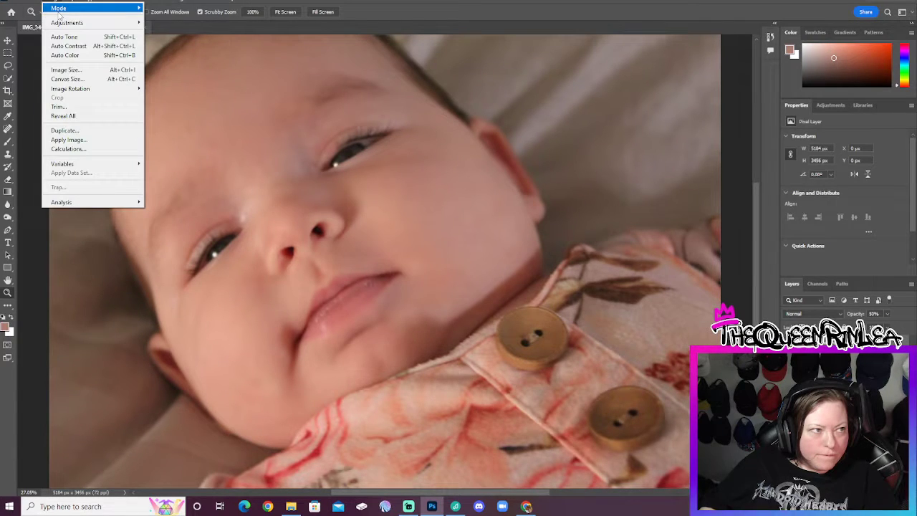
mouse_move(107, 8)
left_click(171, 17)
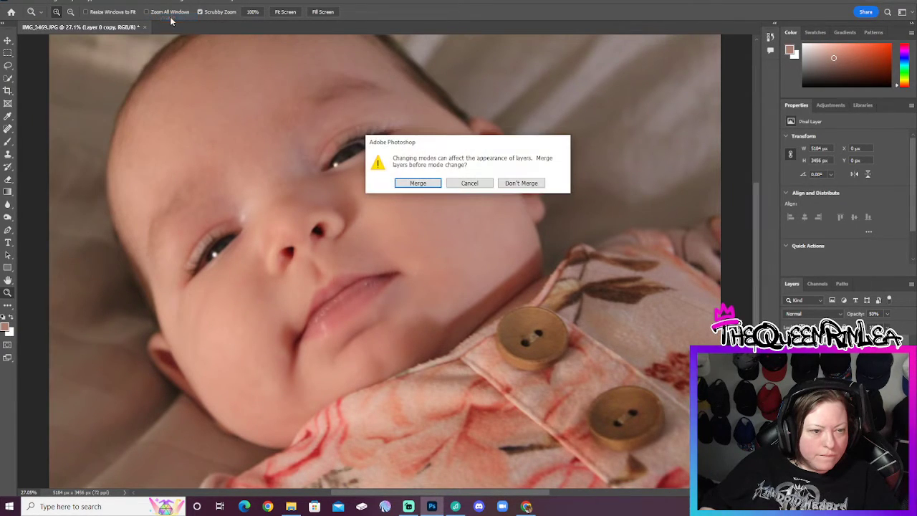
left_click(430, 183)
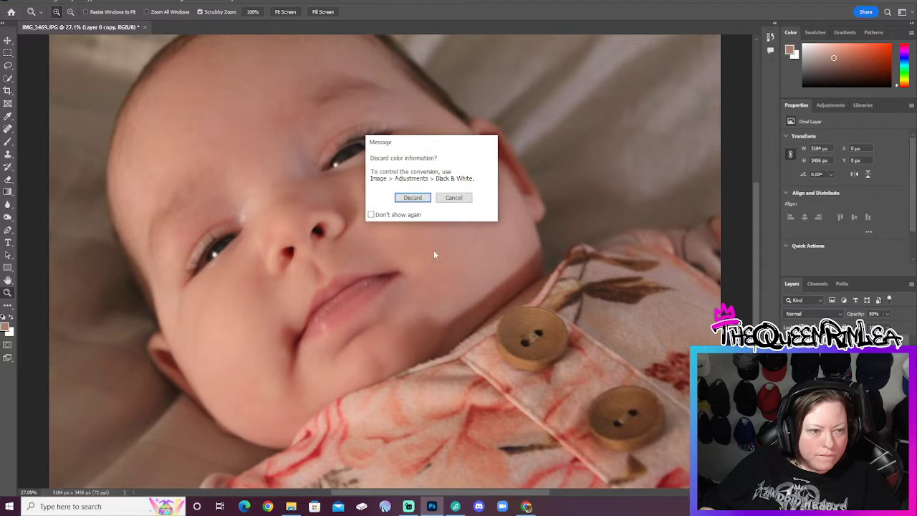
key("Return")
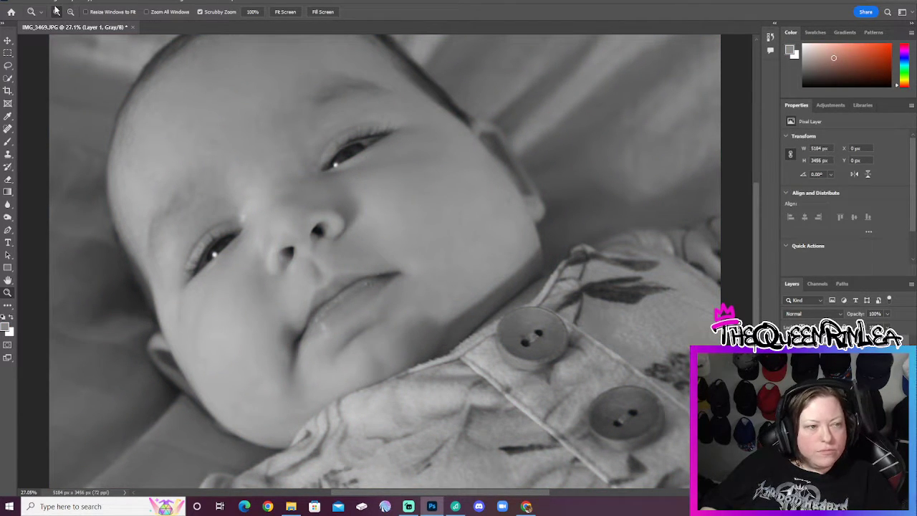
key("ctrl+z")
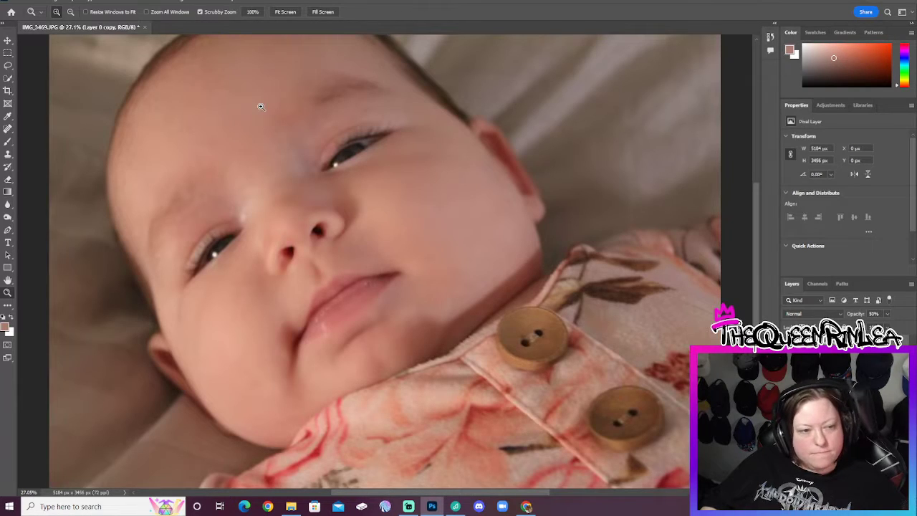
Convert the portrait to Grayscale mode, merging the layers and discarding the colour information.
left_click(61, 1)
mouse_move(136, 8)
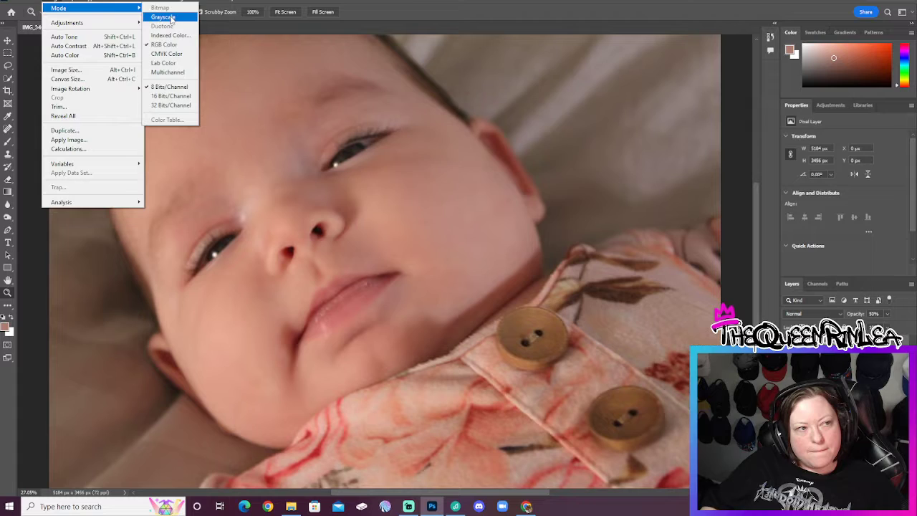
left_click(171, 19)
left_click(415, 185)
left_click(413, 197)
left_click(61, 1)
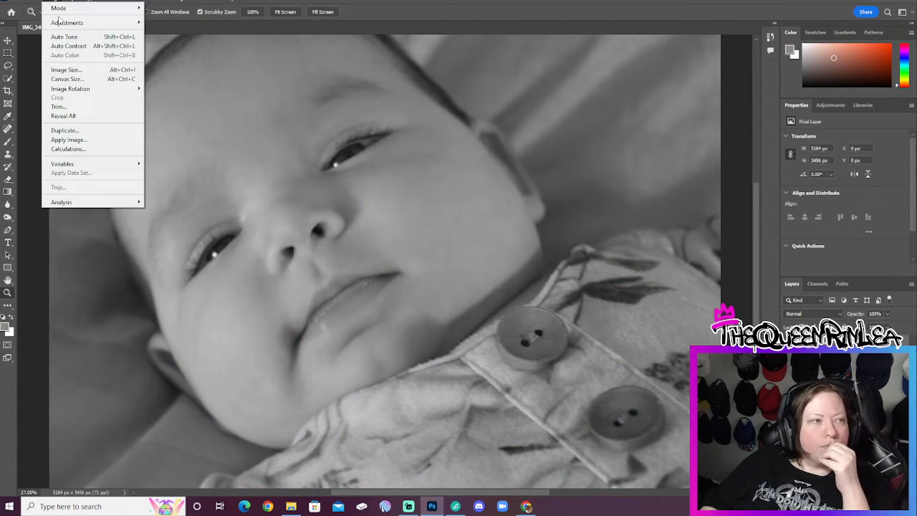
mouse_move(82, 22)
left_click(177, 22)
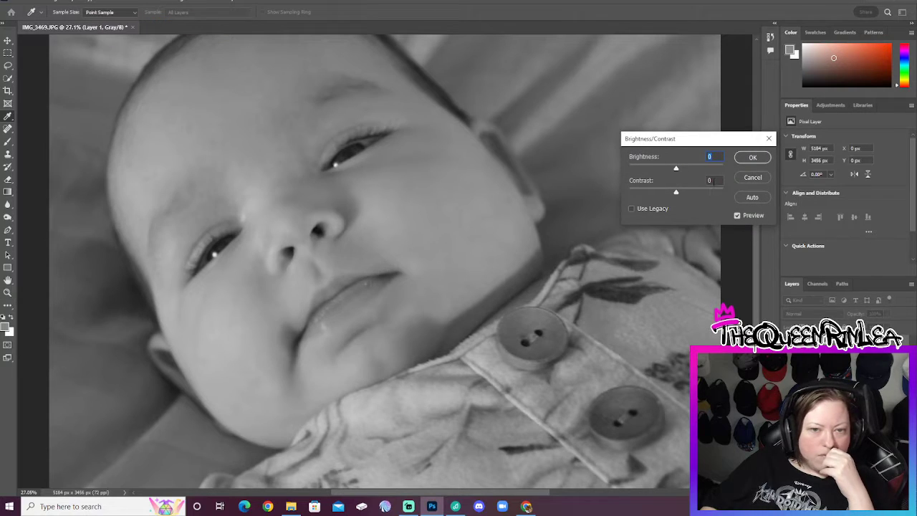
left_click(750, 180)
key("z")
left_click(54, 2)
mouse_move(79, 22)
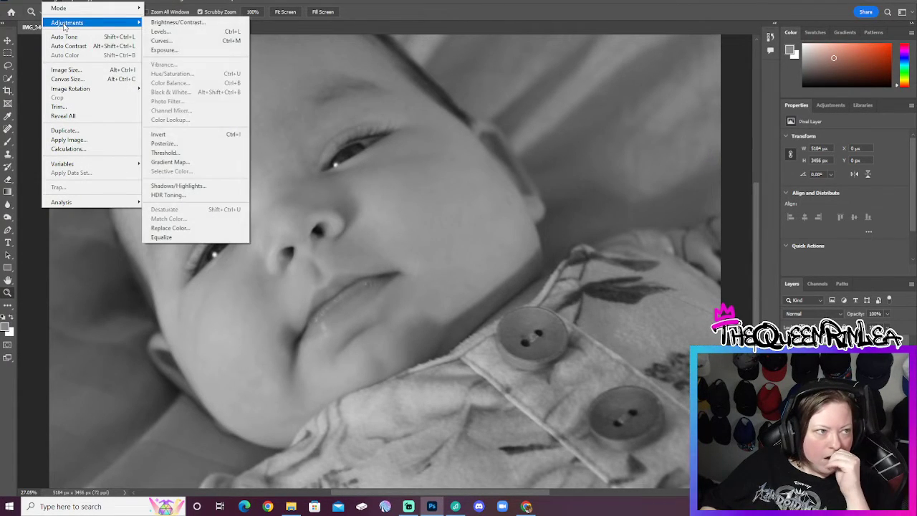
left_click(174, 32)
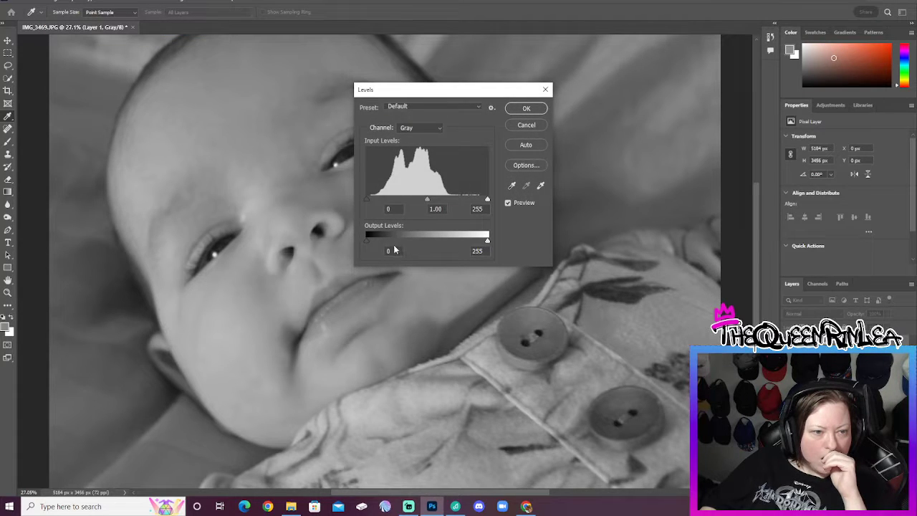
left_click(527, 126)
Apply a Brightness/Contrast adjustment to the grayscale portrait with brightness 25 and contrast 30.
left_click(55, 1)
mouse_move(79, 22)
left_click(174, 23)
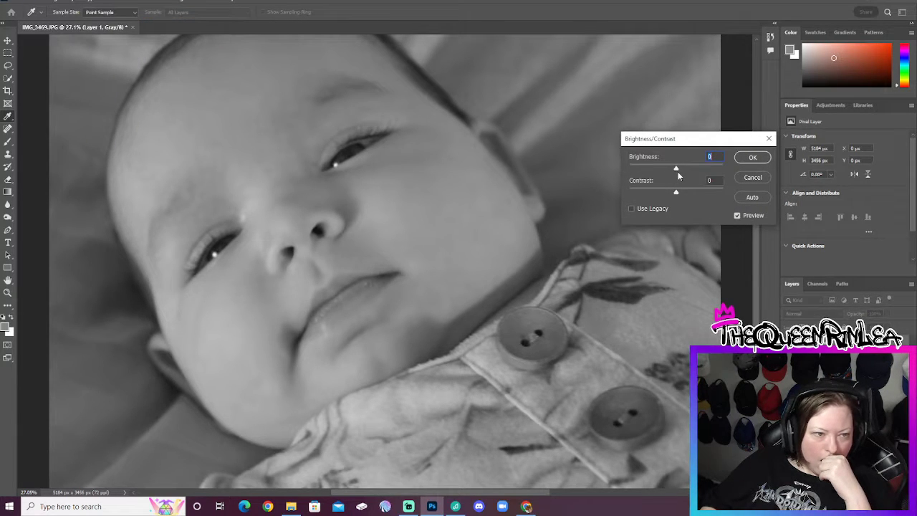
left_click_drag(678, 173, 683, 172)
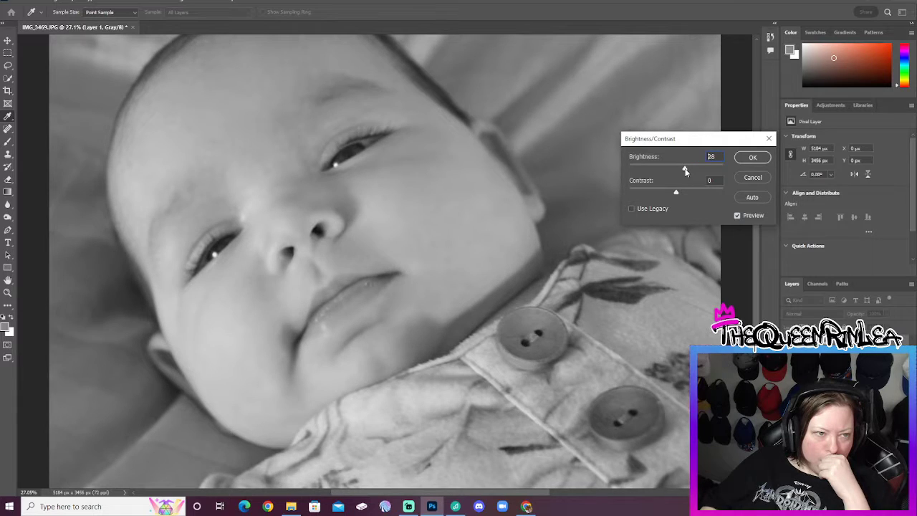
key("Down")
key("Down")
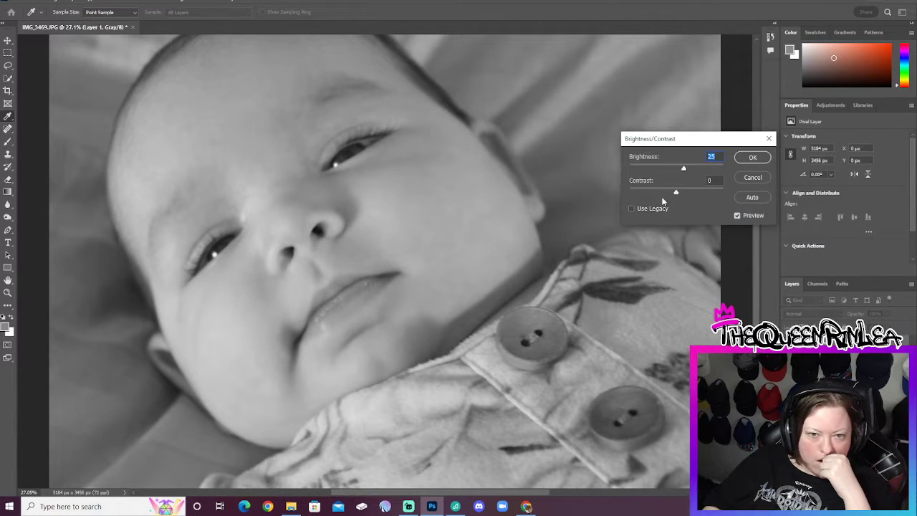
left_click_drag(676, 193, 677, 195)
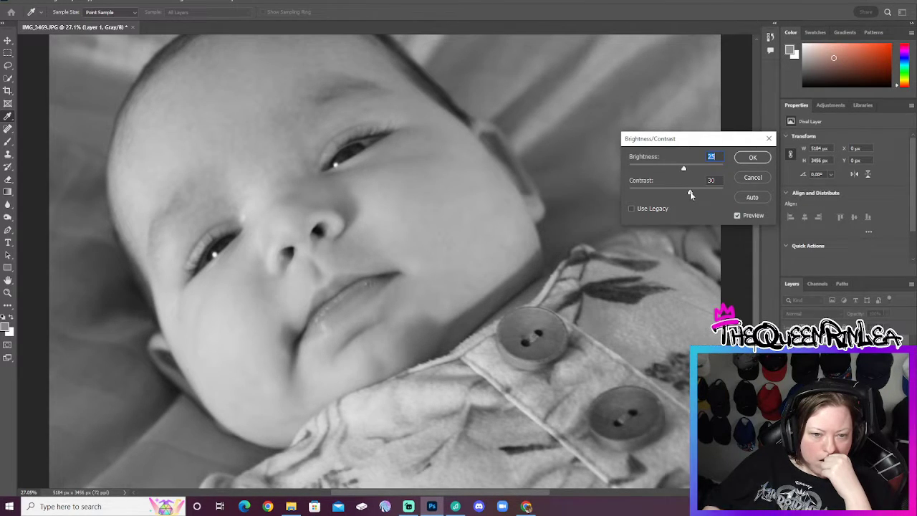
key("Tab")
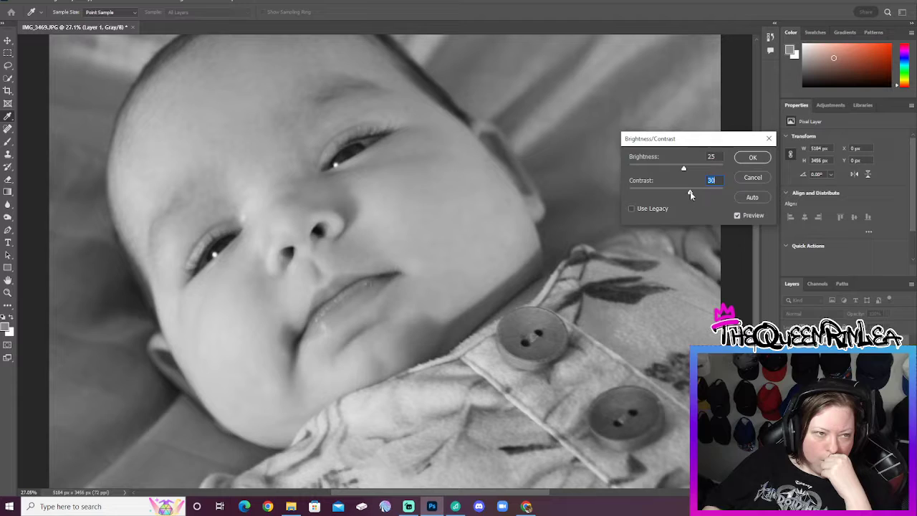
left_click(753, 158)
key("z")
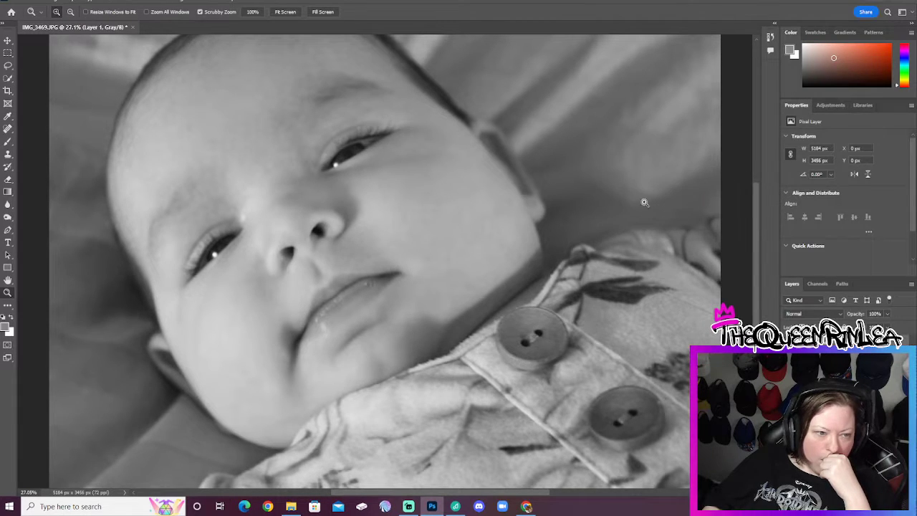
Save a JPEG copy of the grayscale portrait as RR11 in the Final folder.
key("ctrl+z")
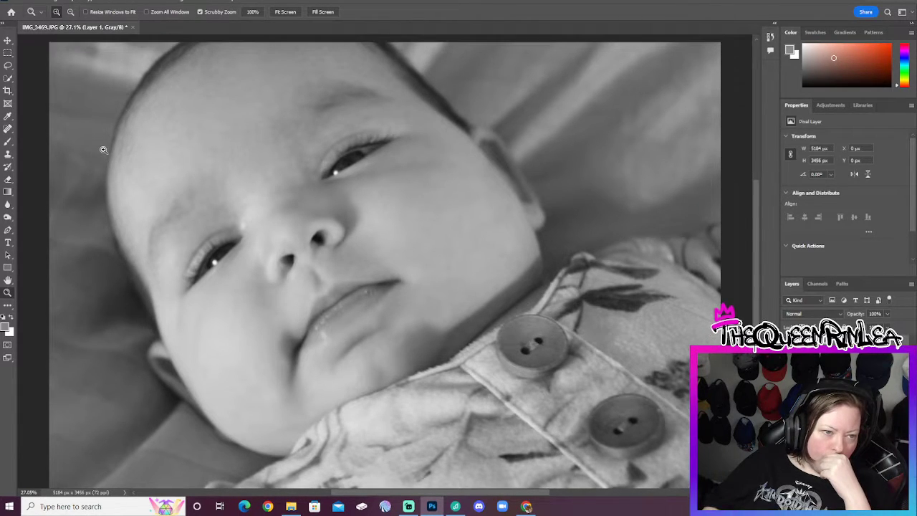
key("ctrl+shift+z")
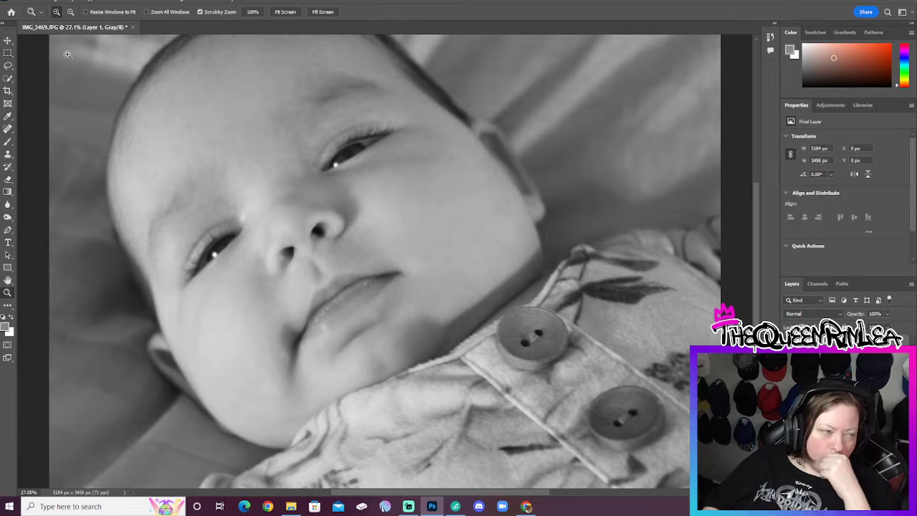
left_click(18, 0)
left_click(43, 121)
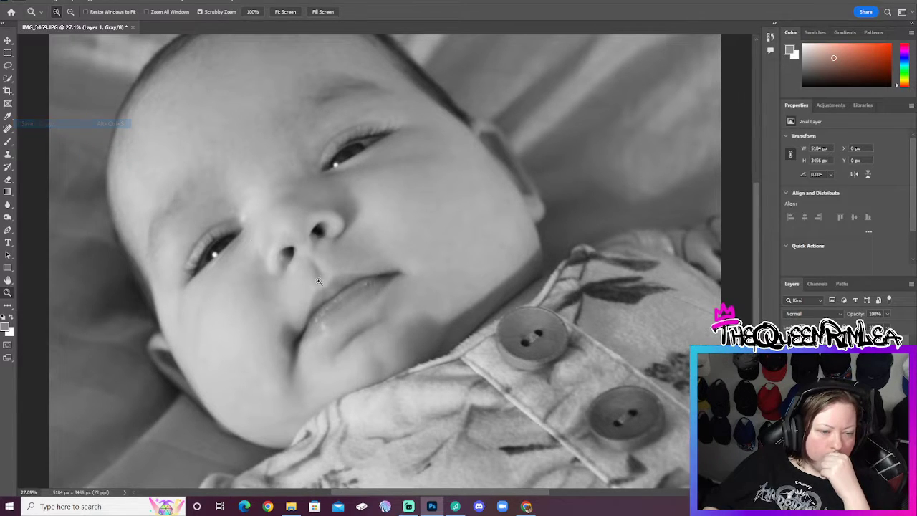
left_click(513, 336)
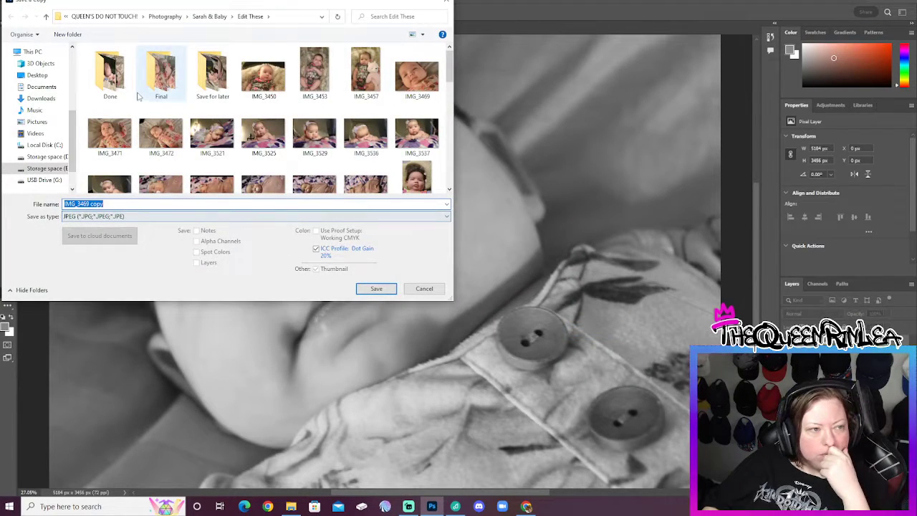
left_click(204, 203)
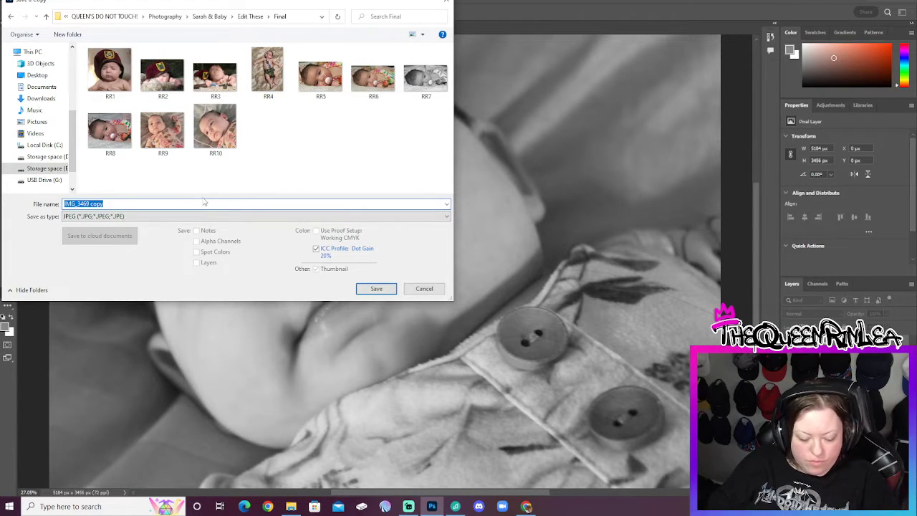
type("RR11")
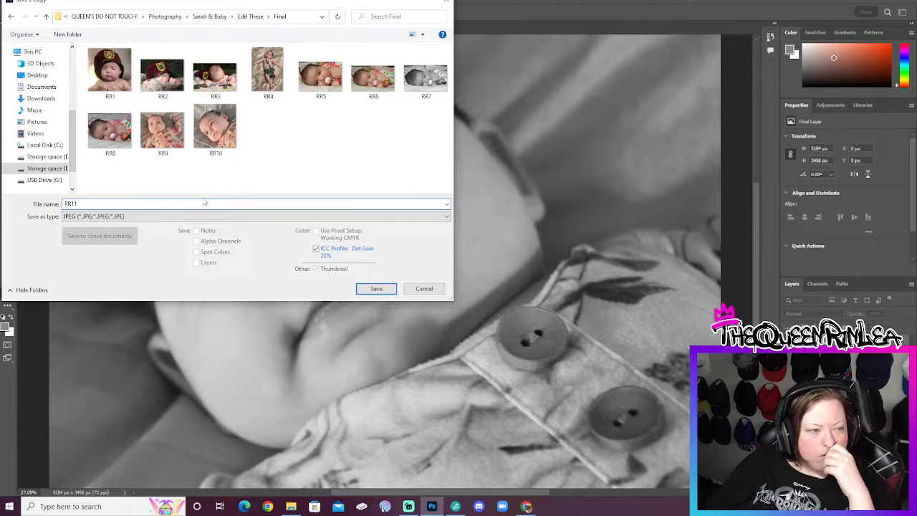
key("Return")
key("Return")
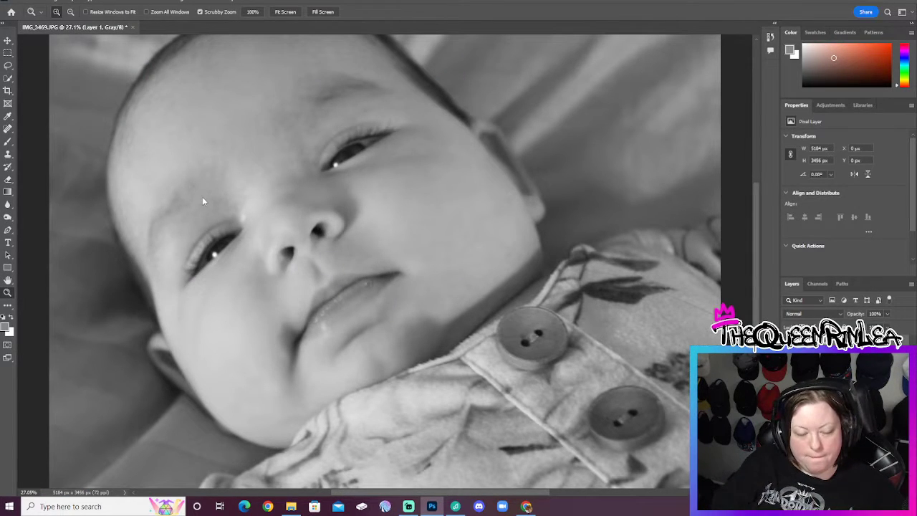
Open the photo IMG_3450 from the Edit These folder.
key("ctrl+o")
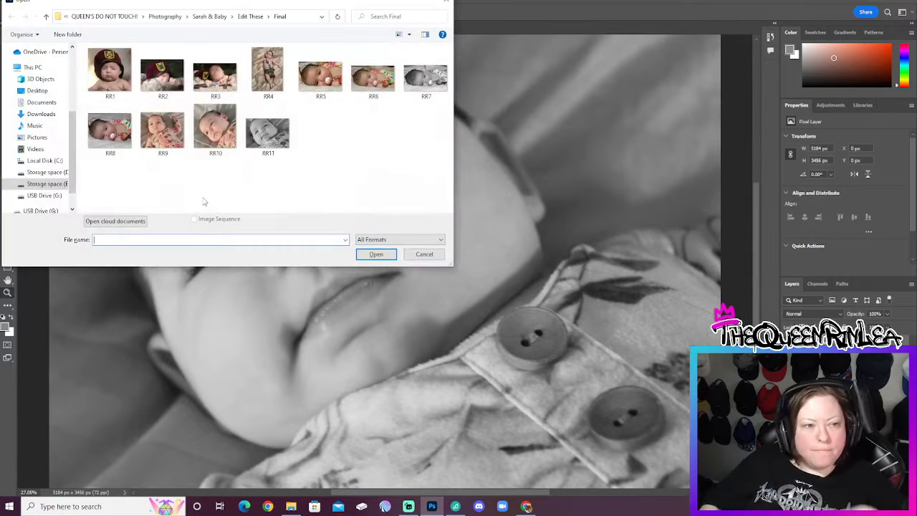
left_click(241, 17)
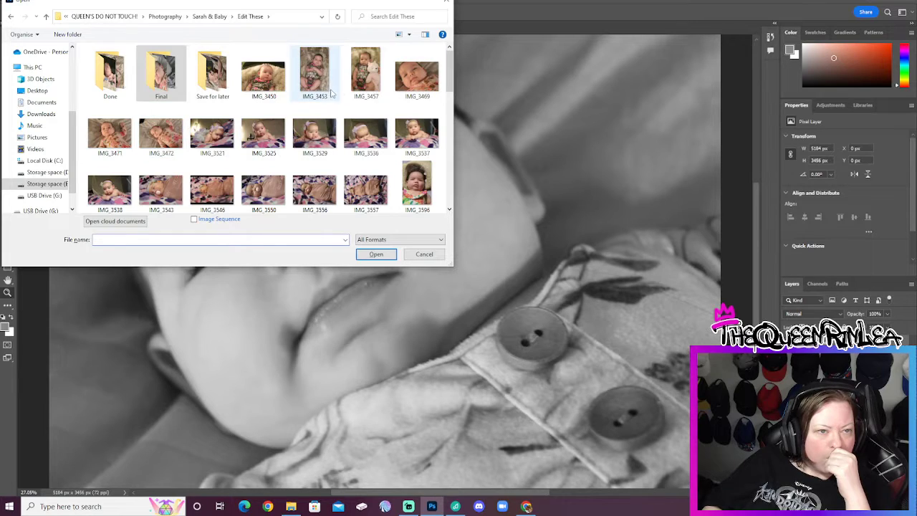
left_click(273, 95)
left_click(370, 254)
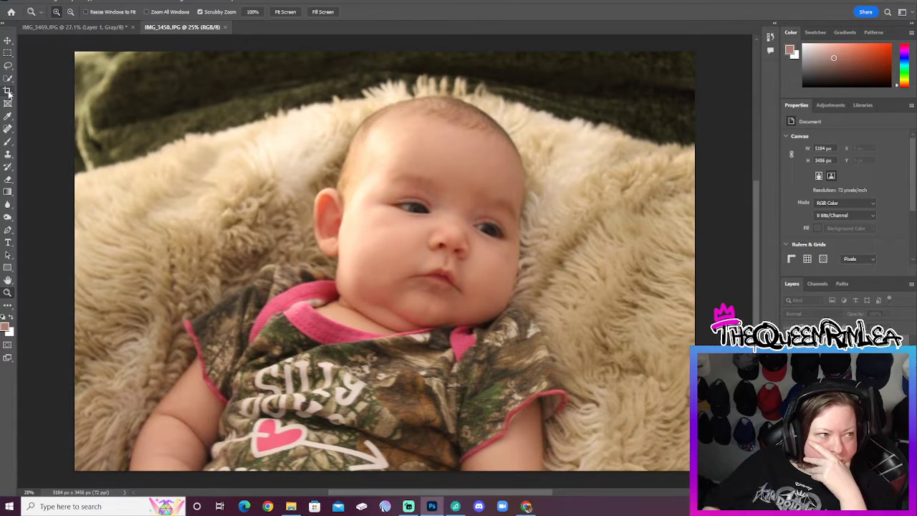
Crop IMG_3450 on both sides and along the bottom to a nearly square frame of about 3224 x 3256 px around the baby.
key("c")
left_click_drag(696, 261, 651, 271)
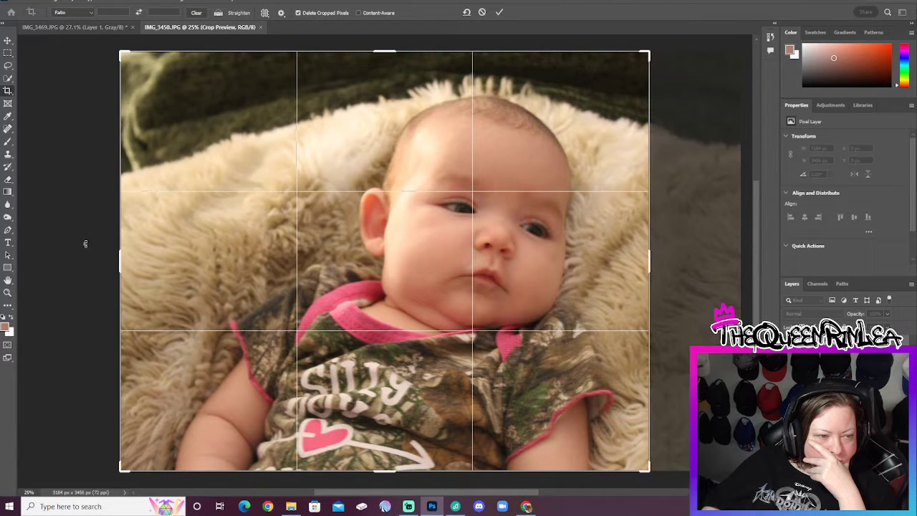
left_click_drag(119, 260, 201, 260)
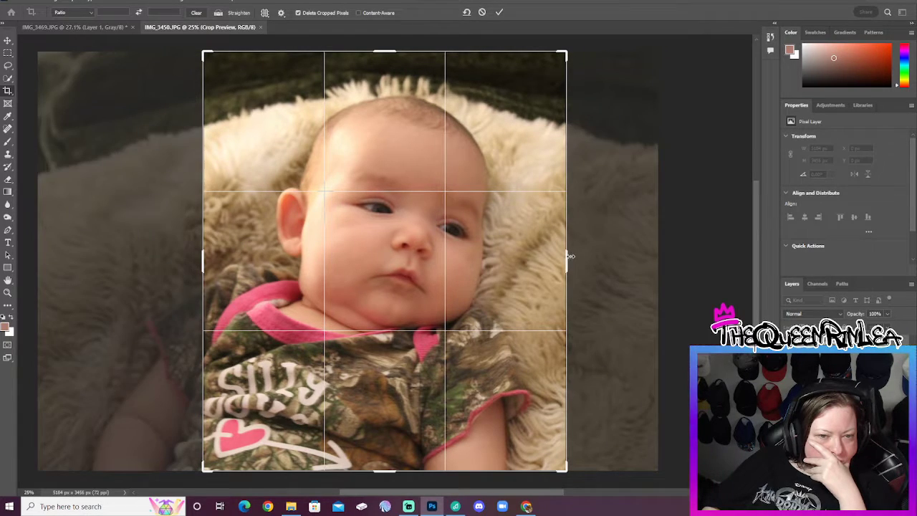
mouse_move(571, 256)
left_mouse_down()
mouse_move(554, 265)
mouse_move(579, 266)
left_mouse_up()
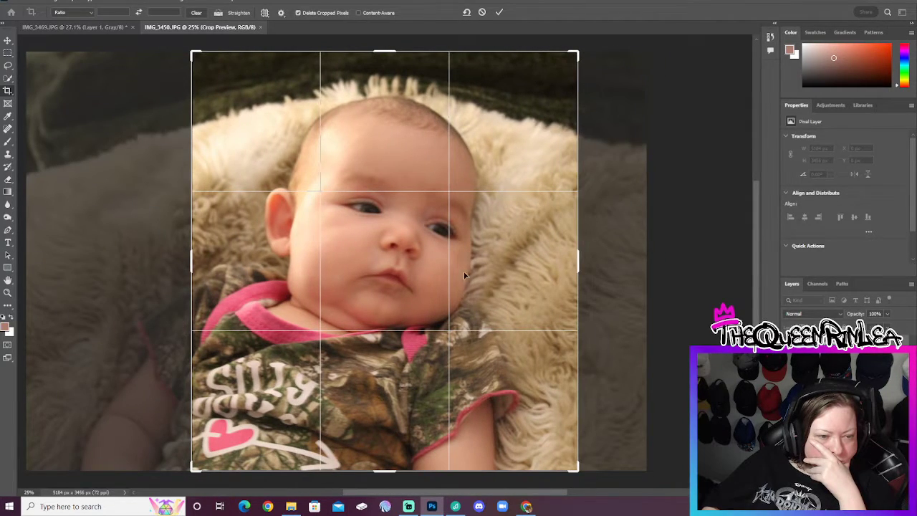
mouse_move(385, 471)
left_mouse_down()
mouse_move(390, 449)
mouse_move(395, 458)
left_mouse_up()
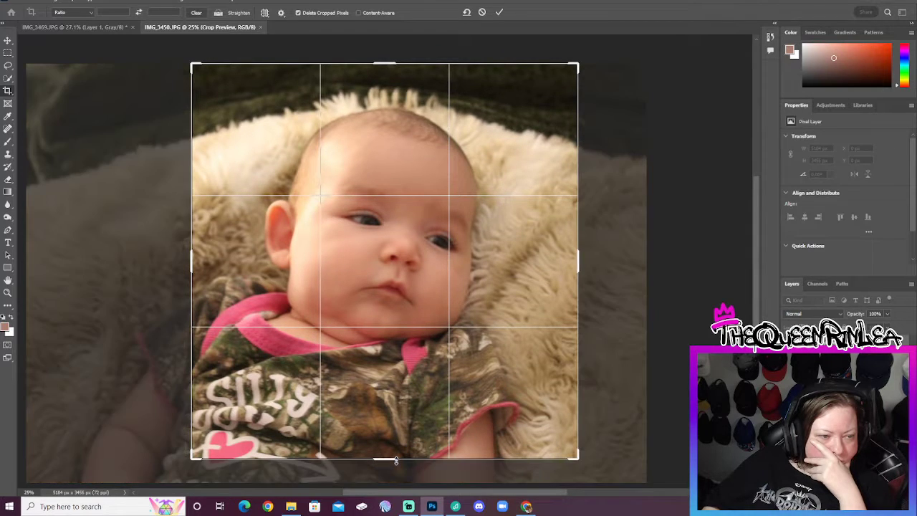
left_click(500, 12)
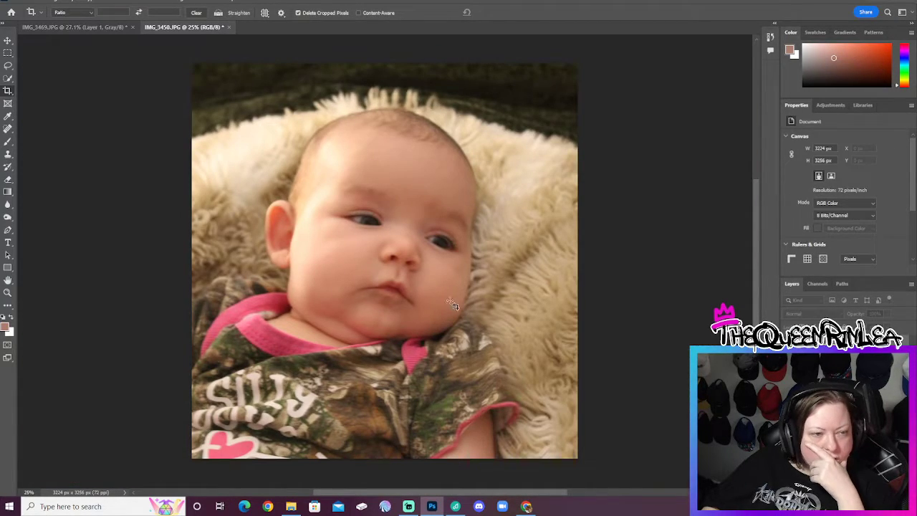
Apply Auto Color, Auto Tone and Auto Contrast to the cropped portrait.
left_click(55, 1)
left_click(54, 46)
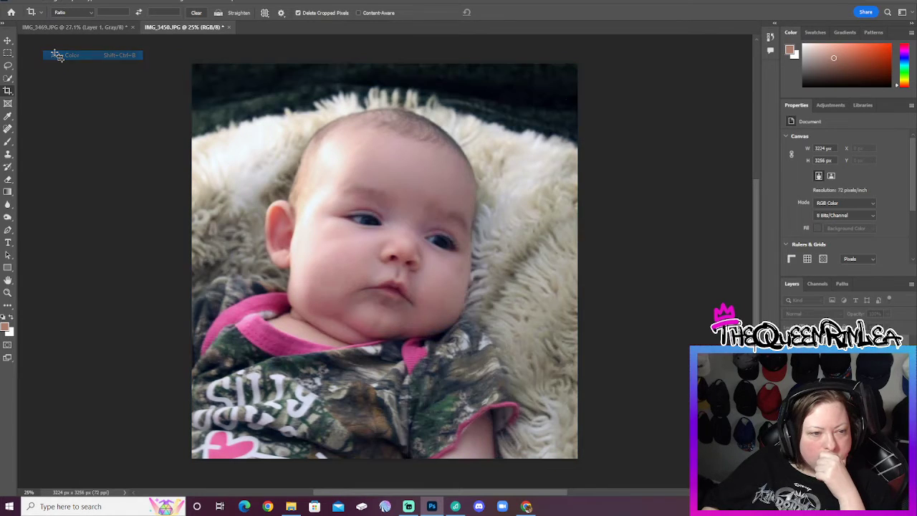
left_click(55, 2)
left_click(66, 37)
left_click(54, 1)
left_click(76, 47)
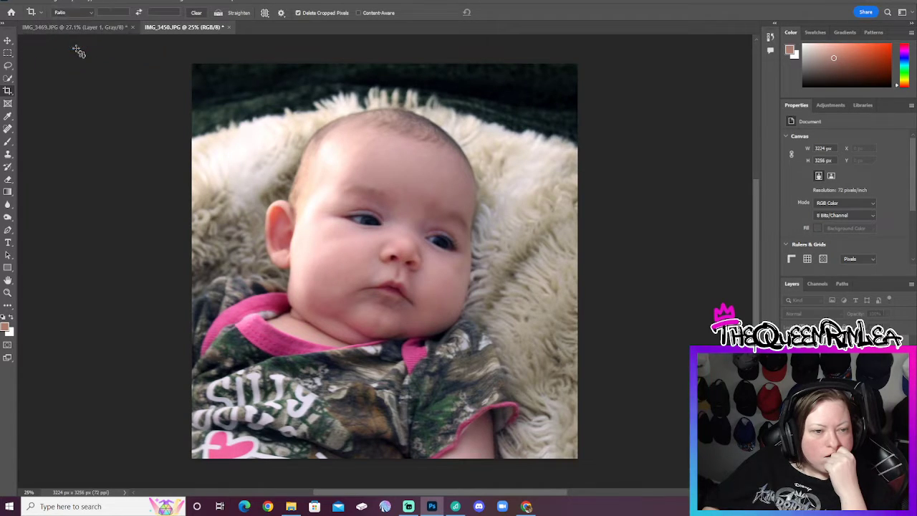
Brighten the portrait with a Brightness/Contrast adjustment of brightness 23.
left_click(55, 2)
mouse_move(106, 13)
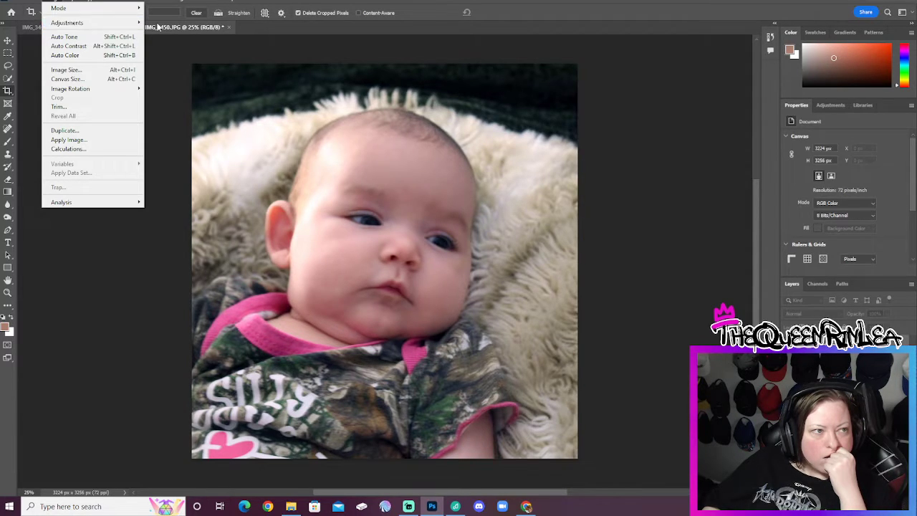
left_click(169, 24)
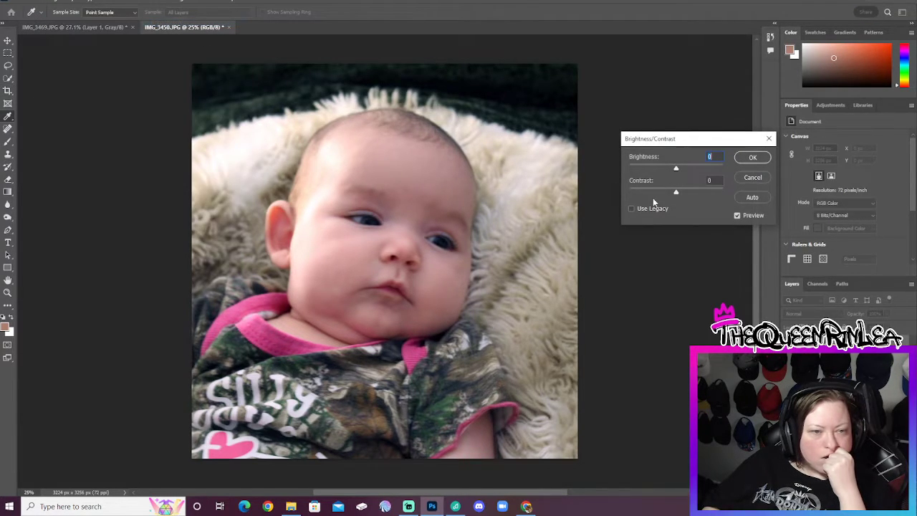
left_click_drag(676, 168, 687, 166)
key("Down")
key("Down")
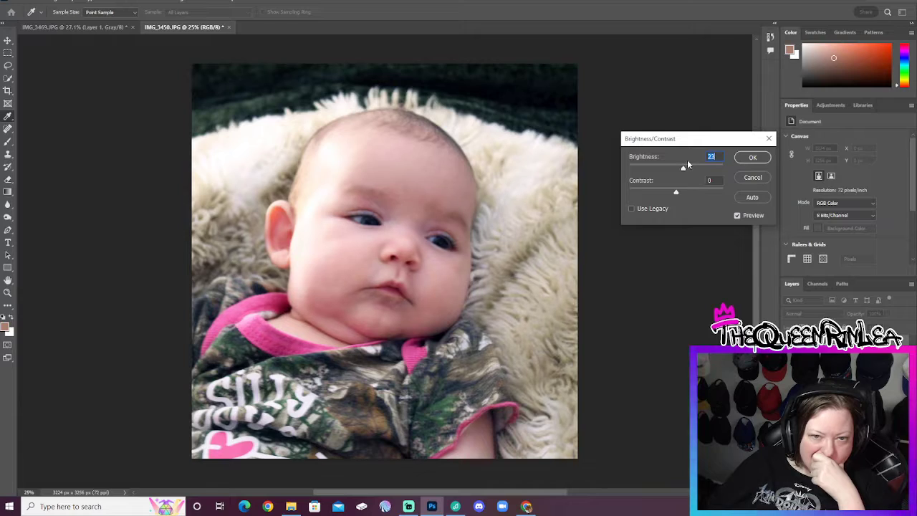
left_click(752, 157)
key("c")
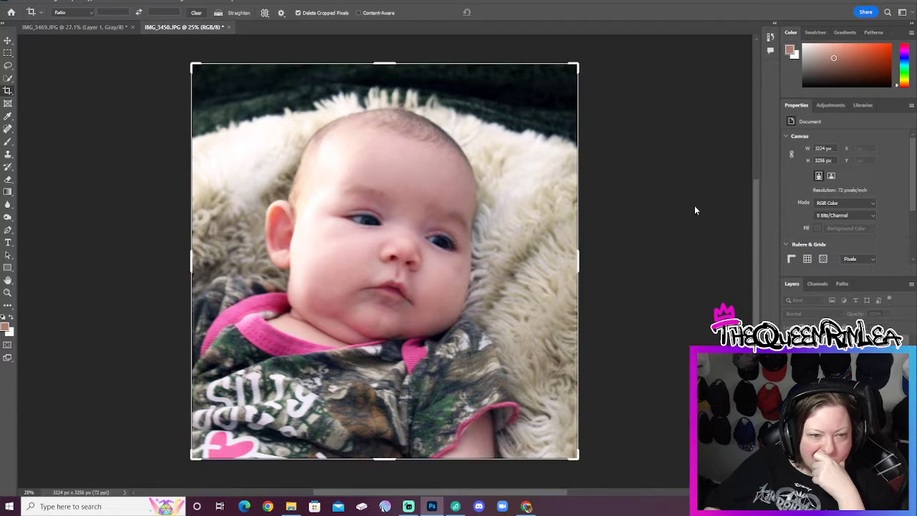
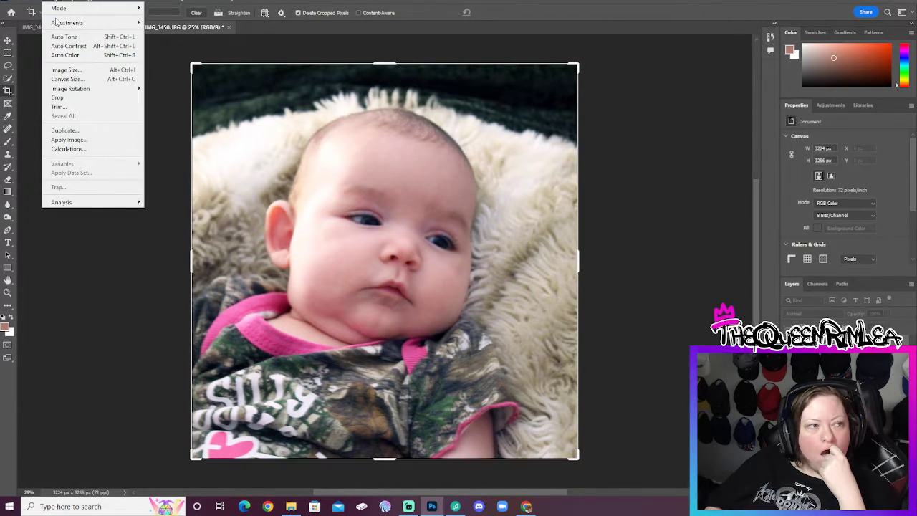
Try a midtone Color Balance of -44 cyan/red, +34 magenta/green and +31 yellow/blue on the portrait, and cancel it.
mouse_move(68, 22)
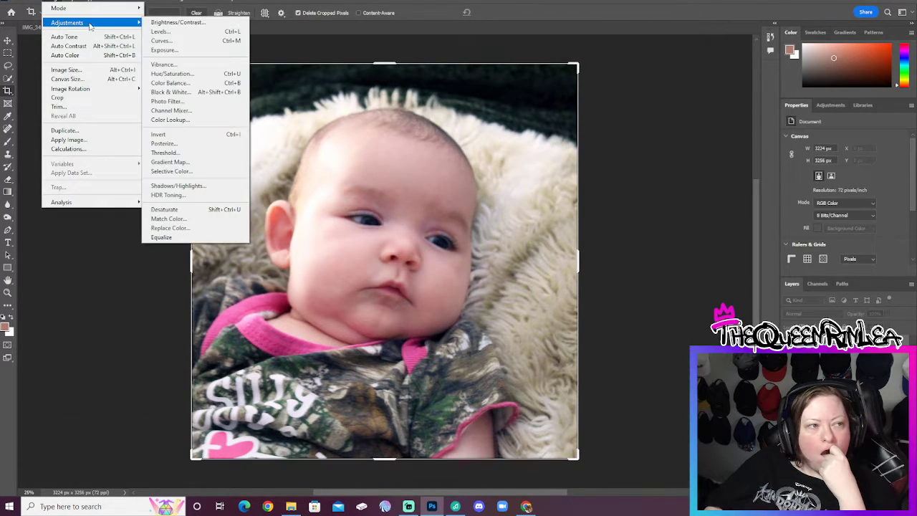
left_click(188, 83)
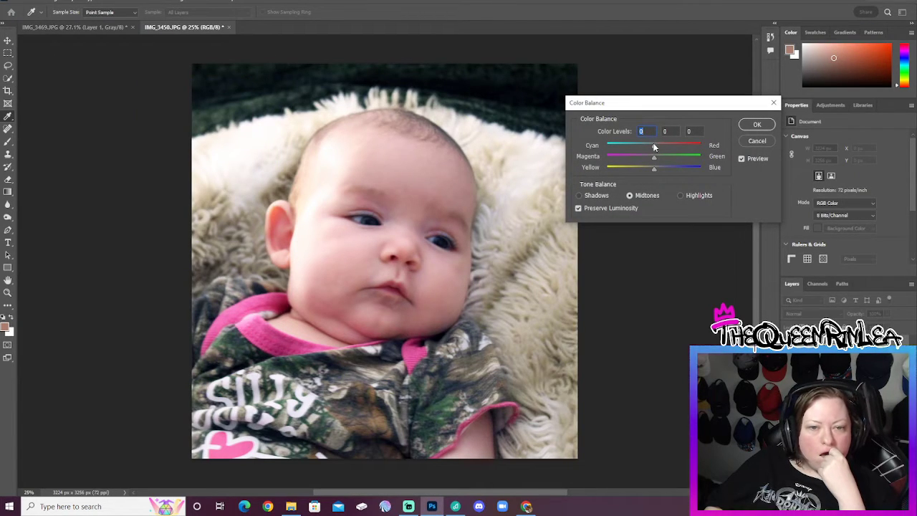
left_click_drag(655, 146, 633, 145)
left_click(656, 157)
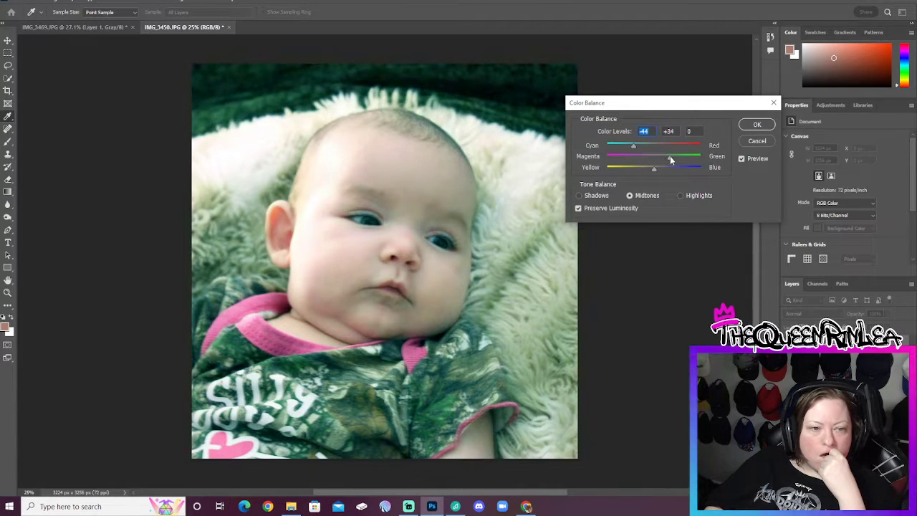
left_click_drag(654, 169, 669, 173)
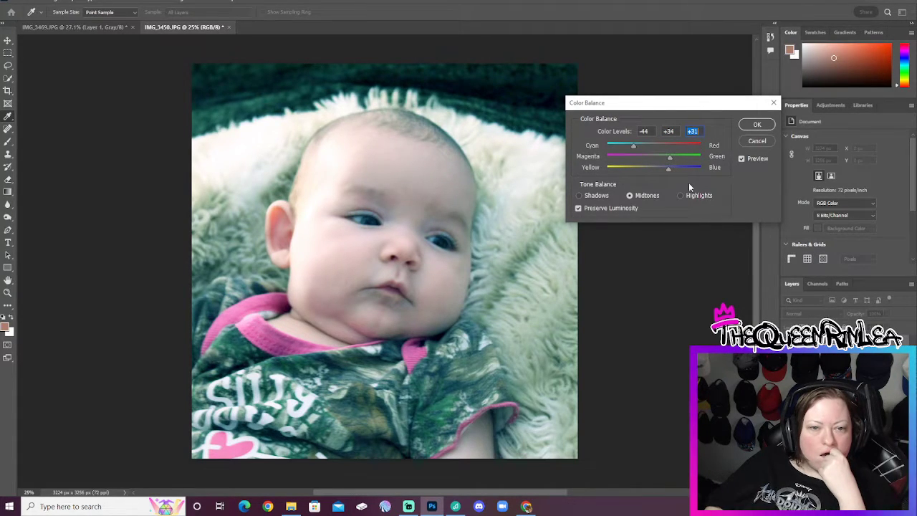
left_click(757, 141)
key("c")
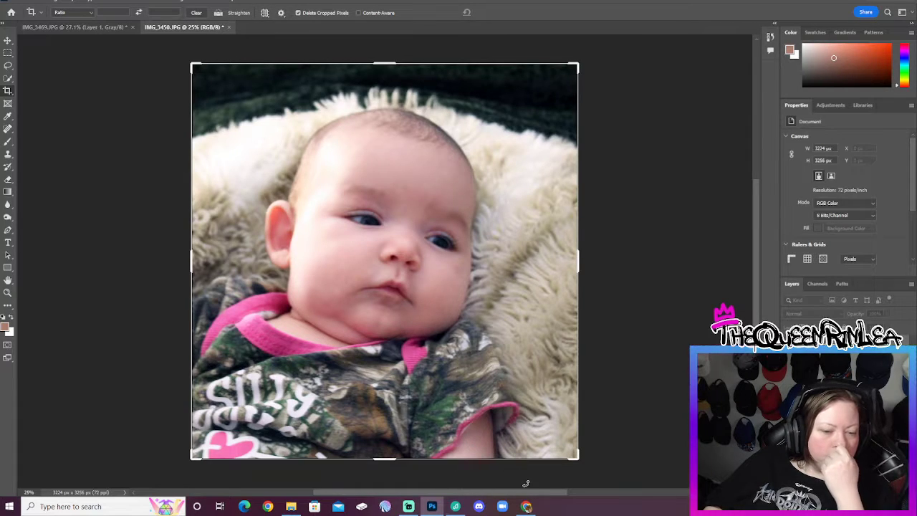
Switch to Chrome and search Google for "how to soften harsh light on skin", refining the query with "photoshop".
mouse_move(527, 505)
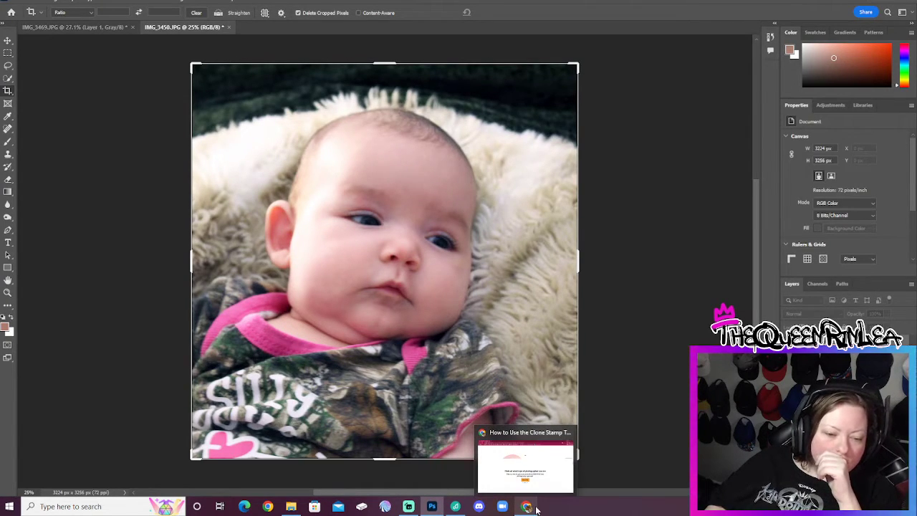
left_click(534, 507)
left_click(326, 17)
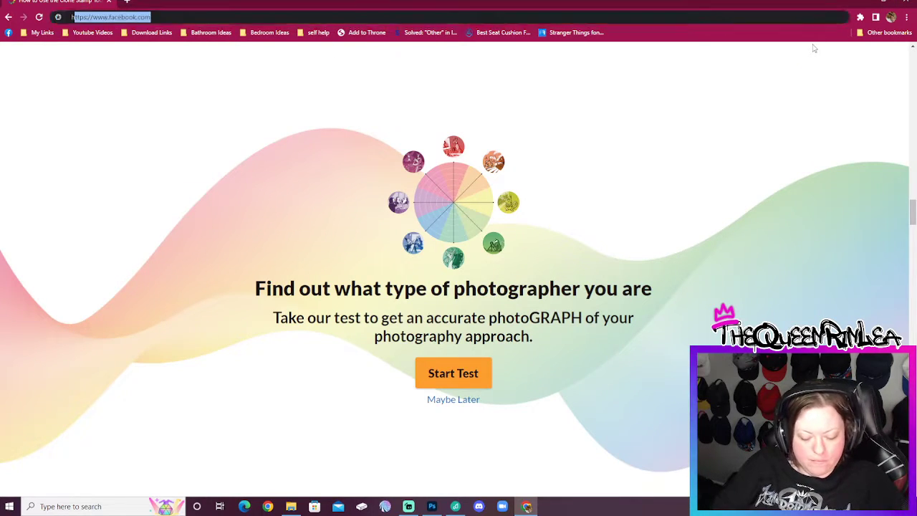
type("how to a")
key("BackSpace")
type("sof")
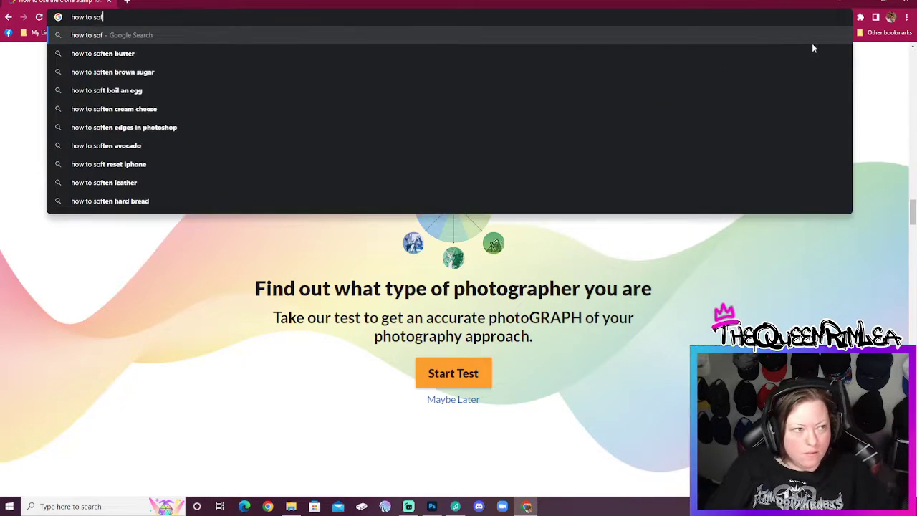
type("ten harsh lig")
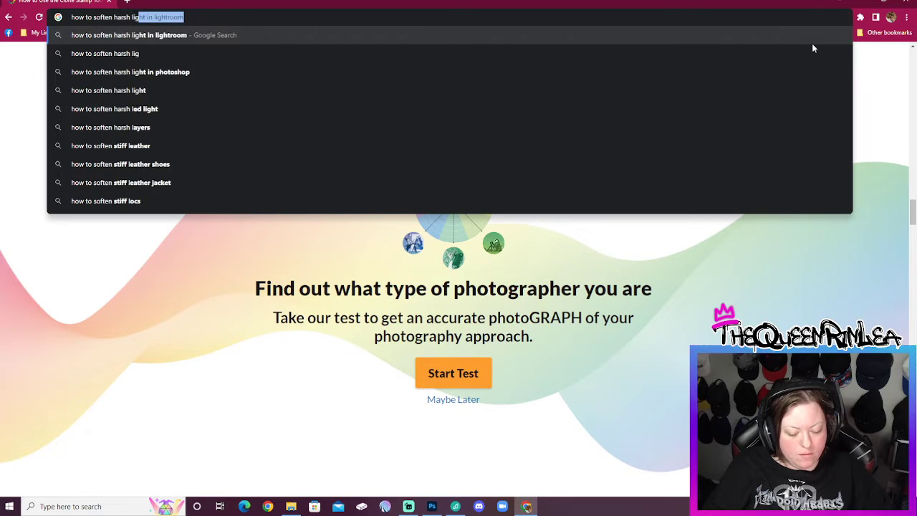
type("ht on sikin")
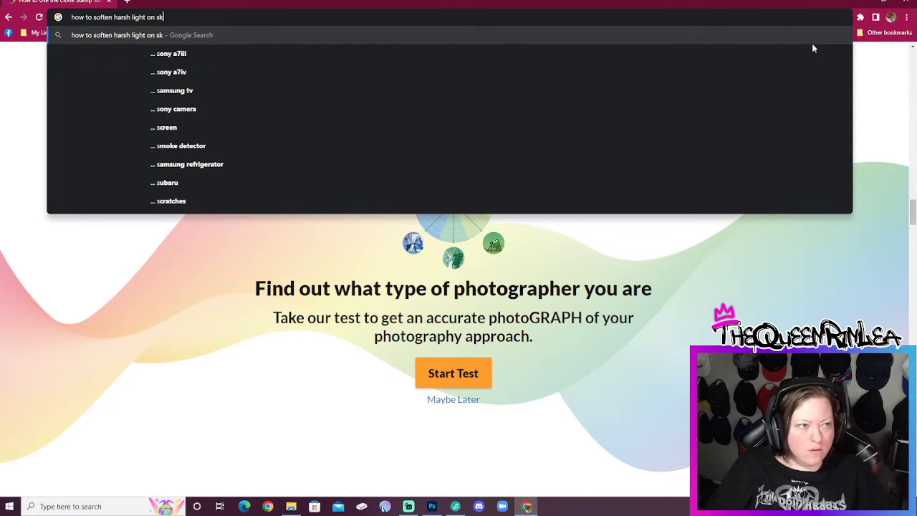
key("Return")
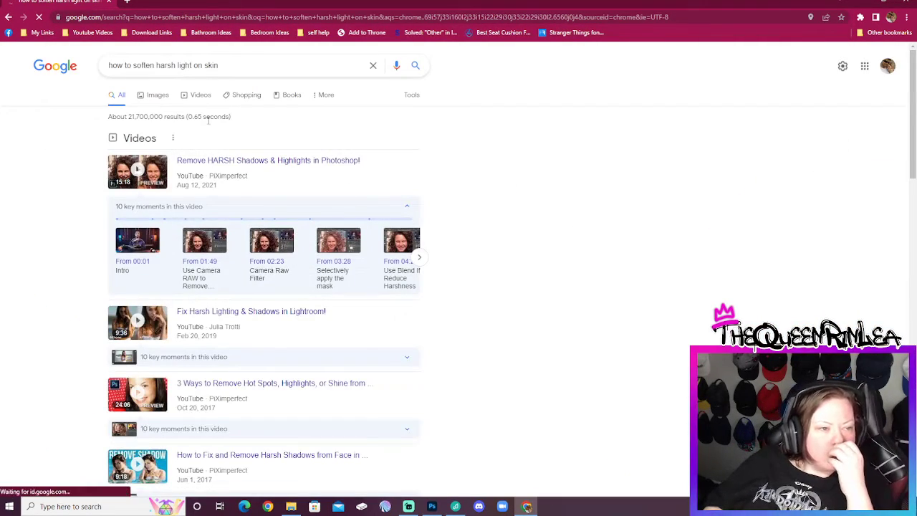
left_click(234, 64)
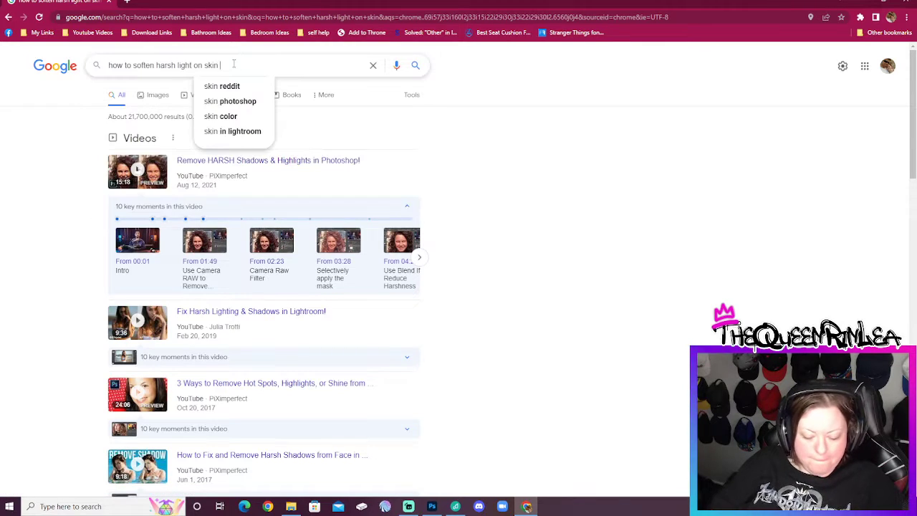
left_click(237, 101)
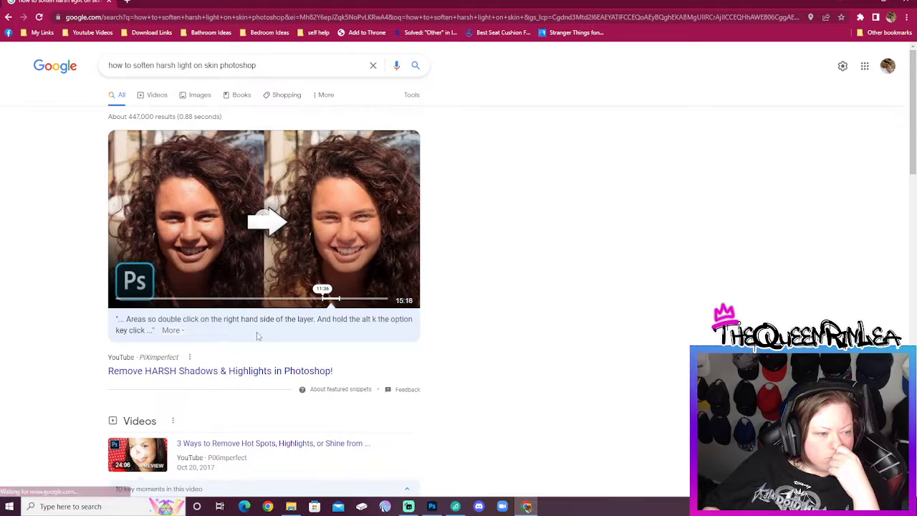
Look through the Google results and open the PetaPixel article on quickly removing harsh highlights in Photoshop.
scroll(258, 329, "down", 5)
scroll(261, 334, "down", 3)
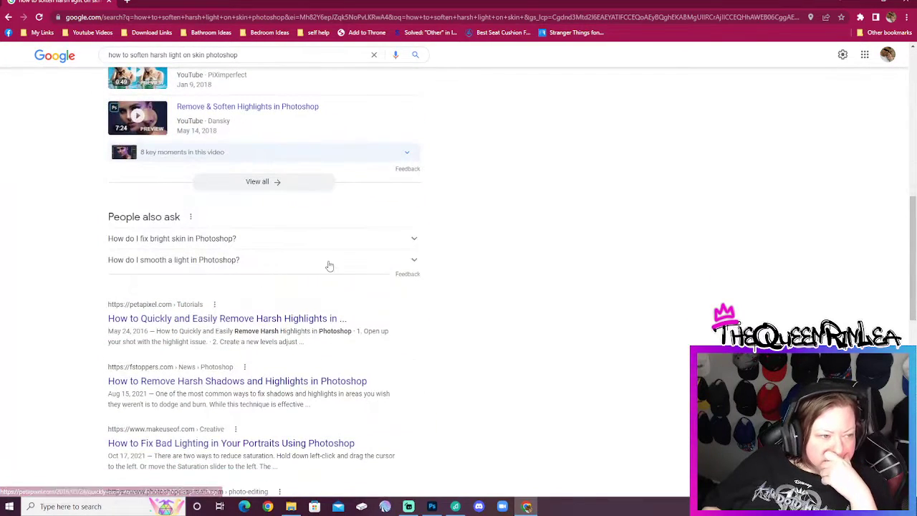
left_click(419, 238)
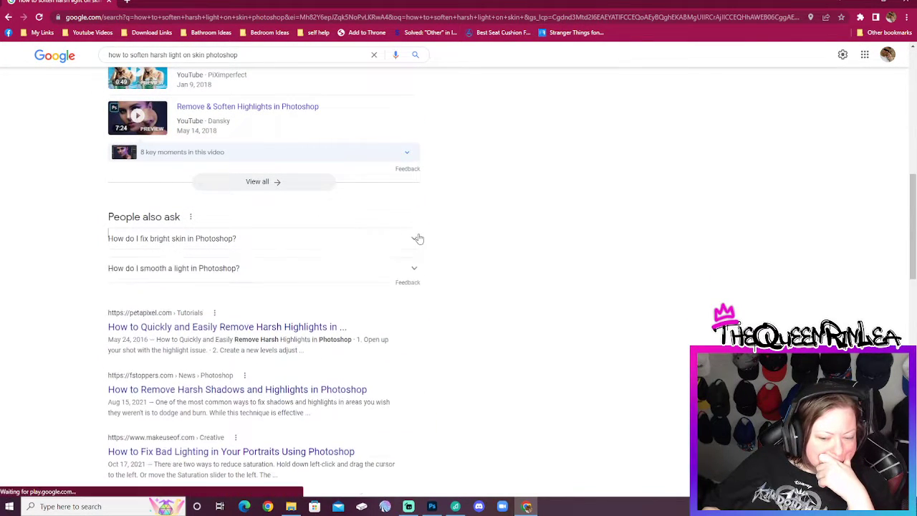
scroll(426, 290, "down", 1)
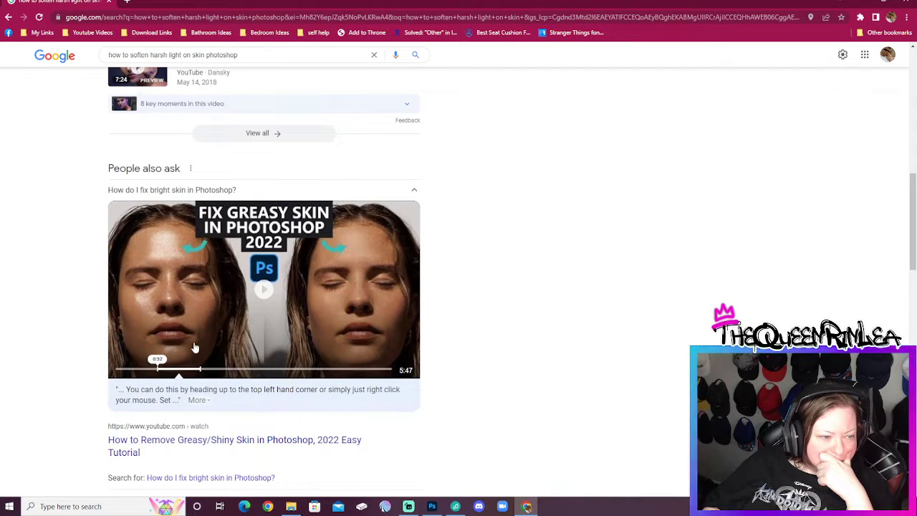
scroll(269, 332, "down", 3)
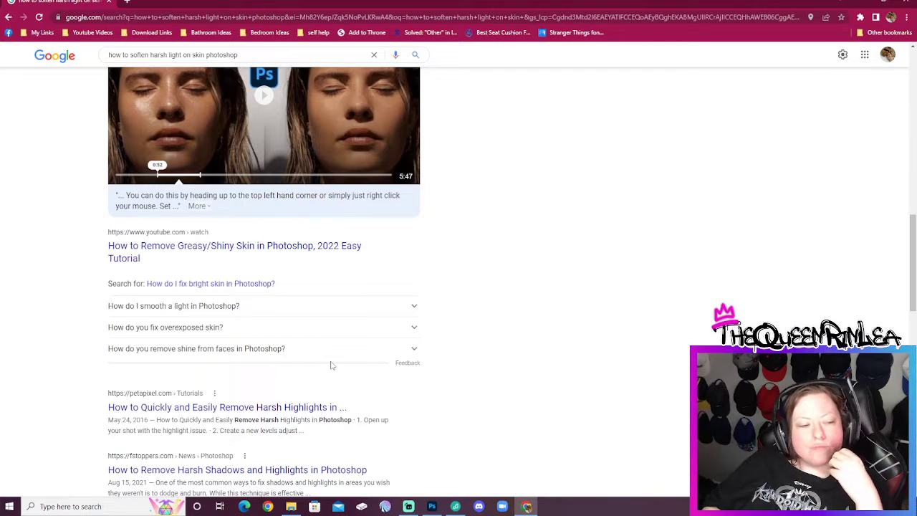
left_click(338, 407)
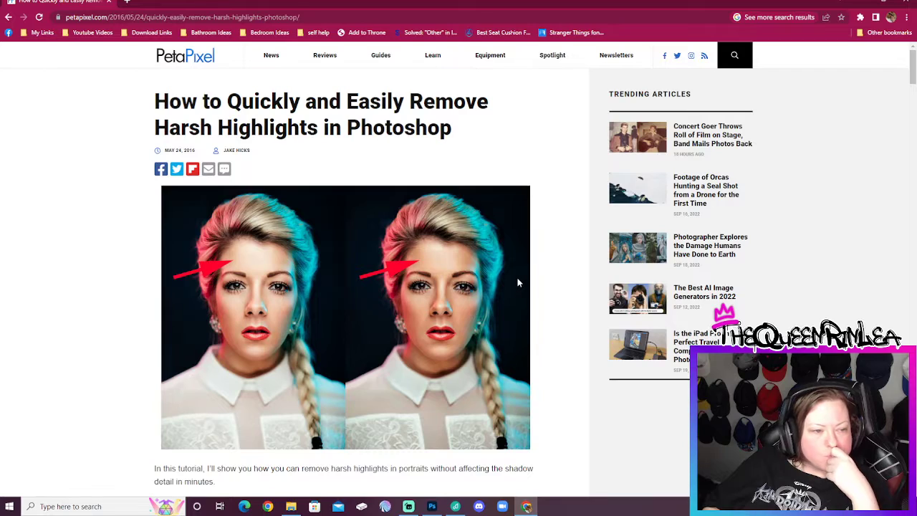
Read the PetaPixel tutorial's steps on reducing highlights, from the Levels adjustment layer through the Color Range selection.
scroll(518, 282, "down", 3)
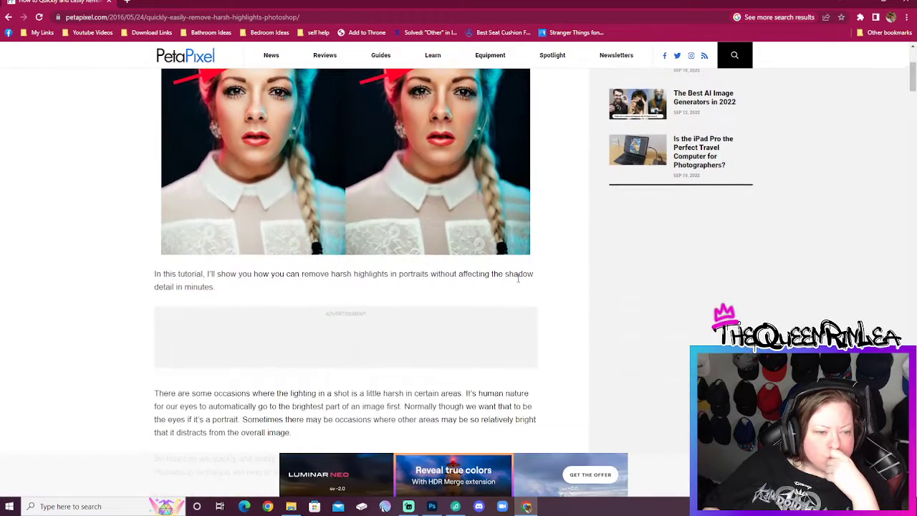
scroll(518, 280, "down", 4)
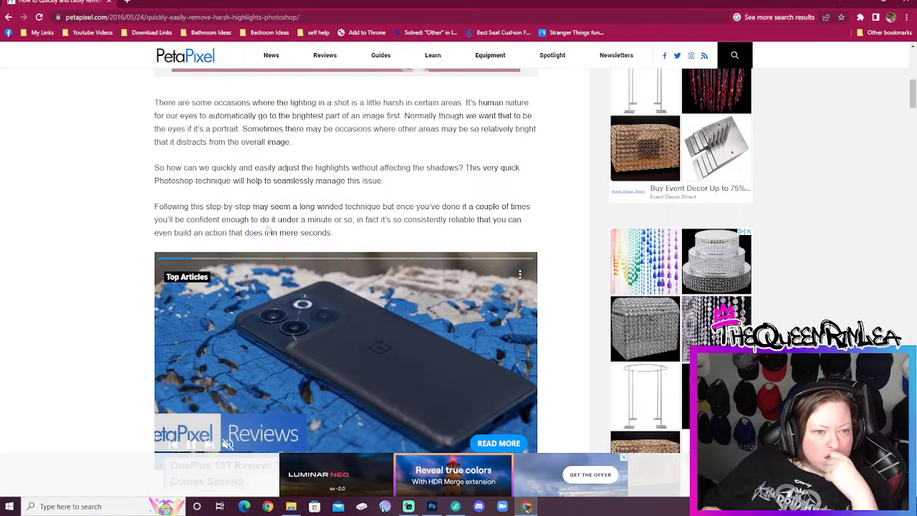
scroll(266, 230, "down", 5)
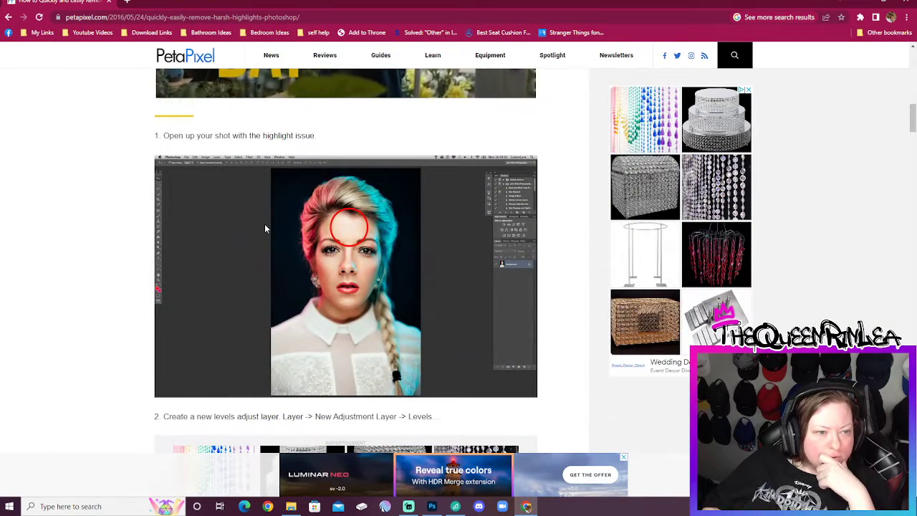
scroll(265, 226, "down", 4)
scroll(265, 236, "down", 4)
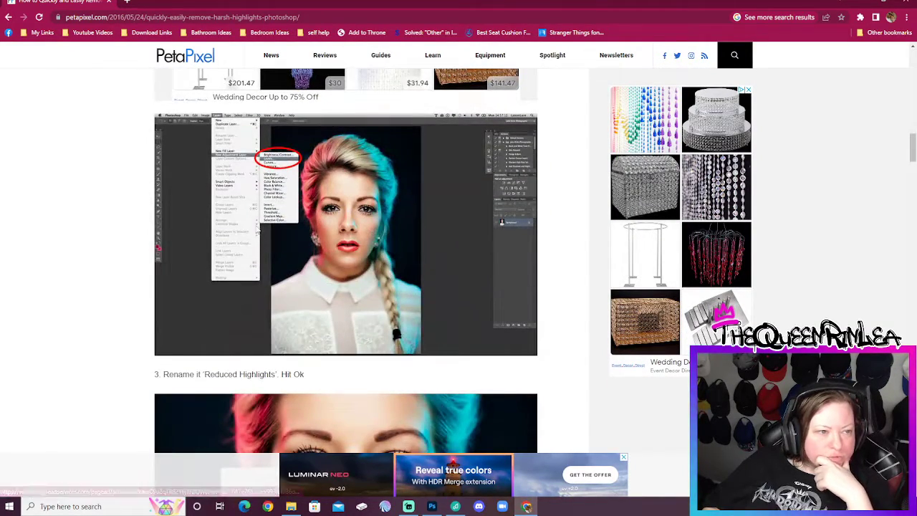
scroll(346, 258, "down", 3)
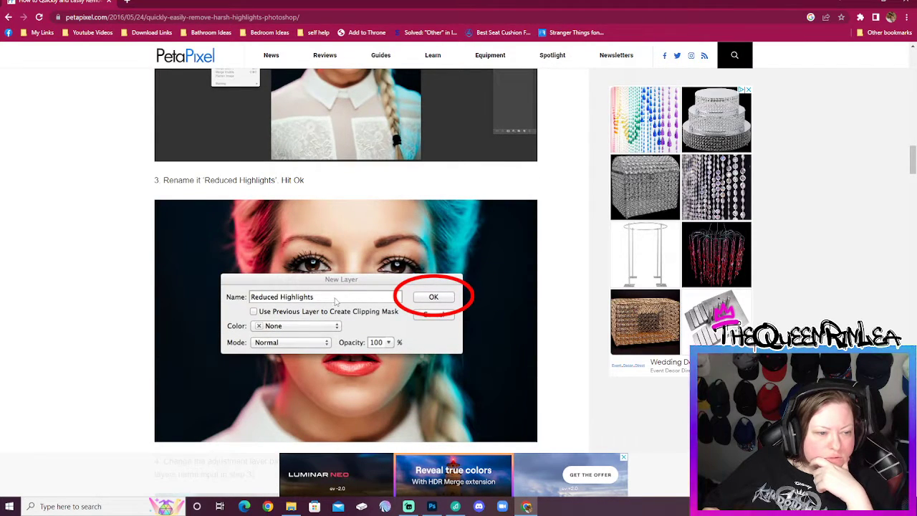
scroll(334, 301, "up", 3)
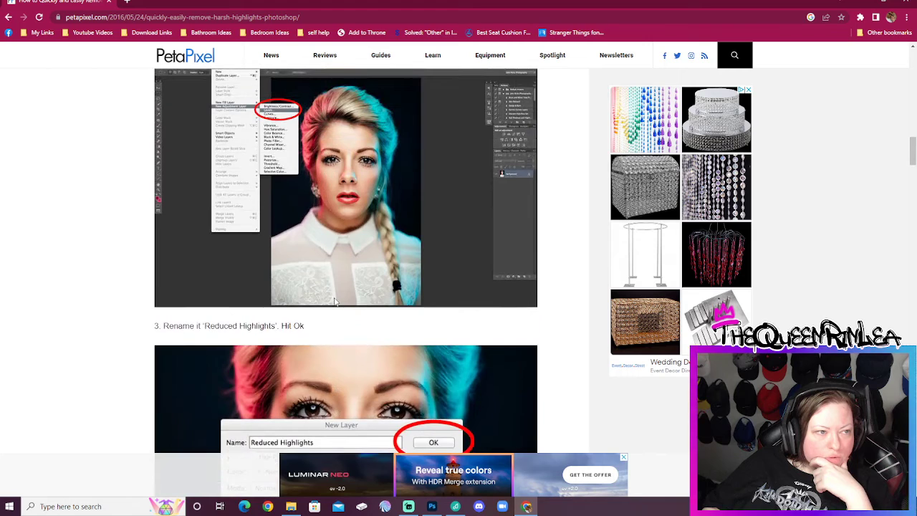
scroll(335, 301, "down", 7)
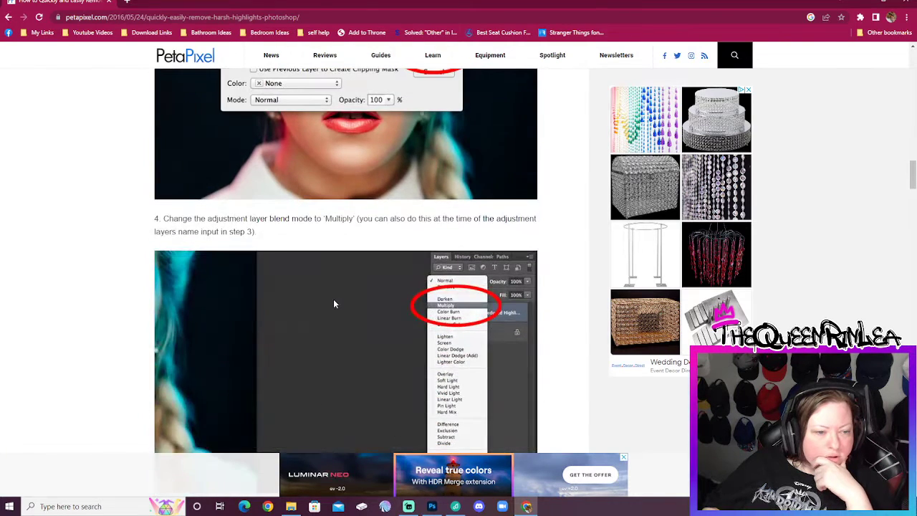
scroll(333, 299, "down", 4)
scroll(367, 324, "down", 7)
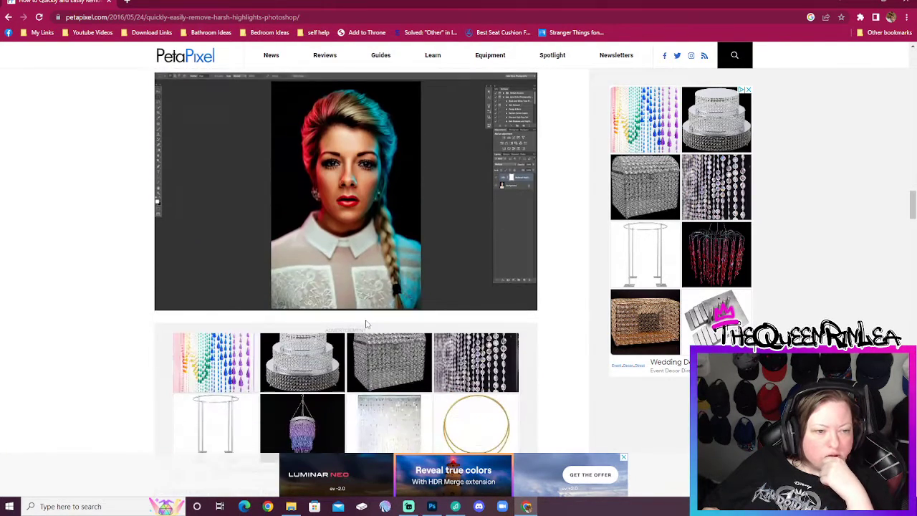
scroll(367, 324, "down", 1)
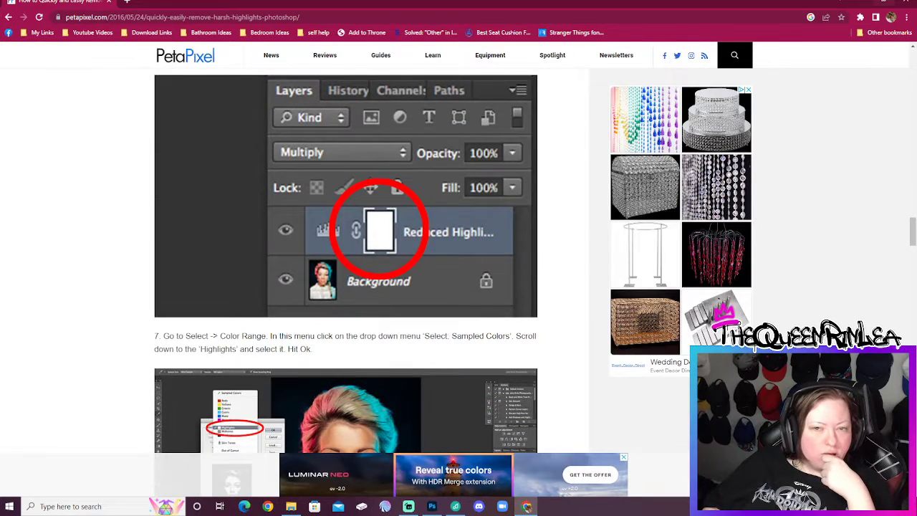
Switch to Photoshop and select Layer 1 of the IMG_3450 portrait.
key("alt+Tab")
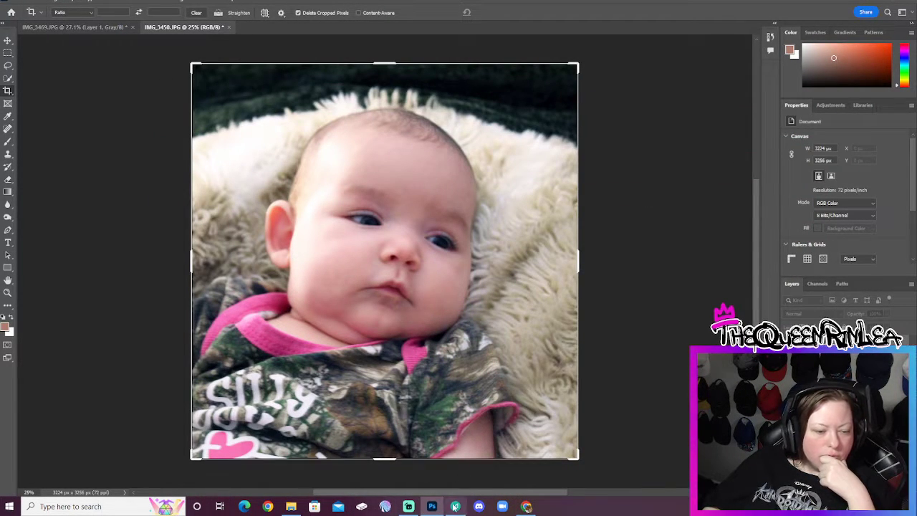
left_click(53, 1)
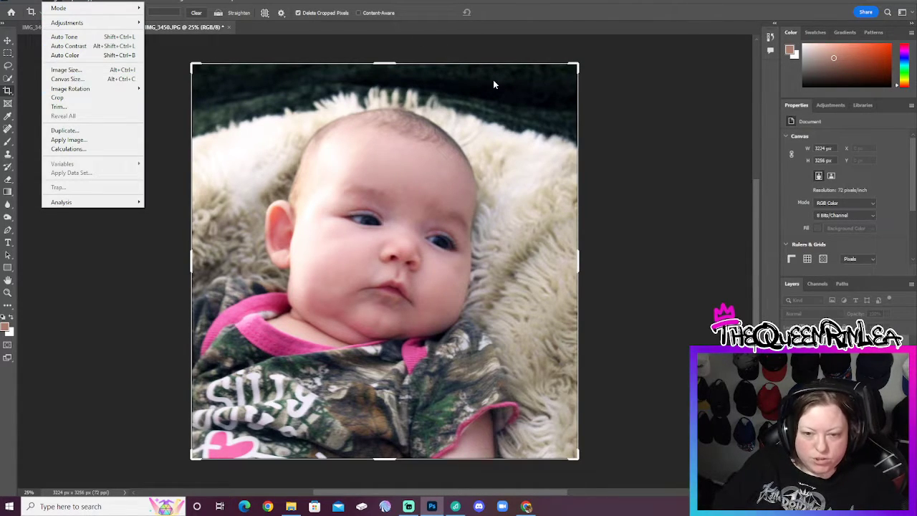
left_click(680, 15)
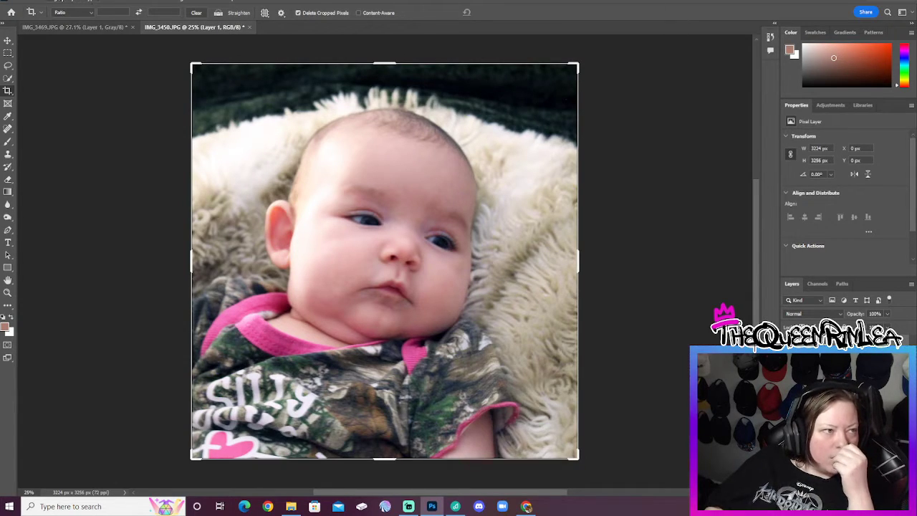
left_click(62, 1)
mouse_move(93, 23)
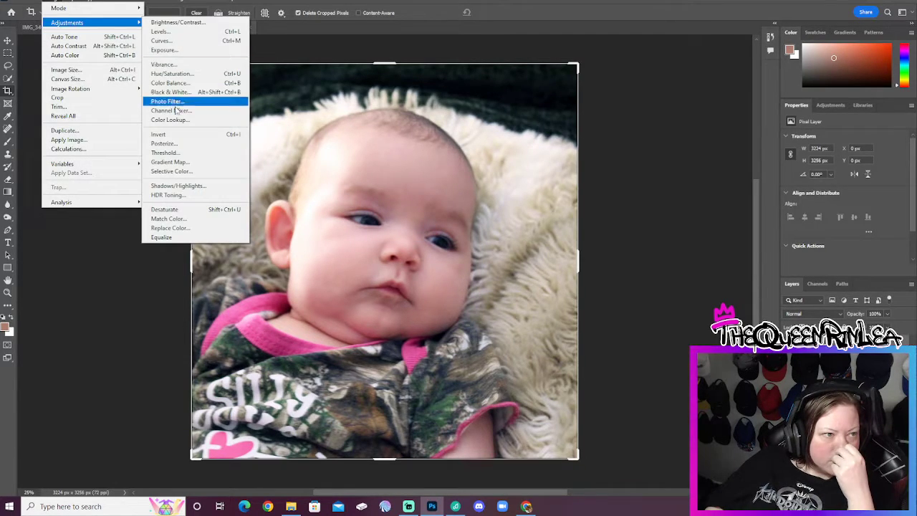
left_click(162, 32)
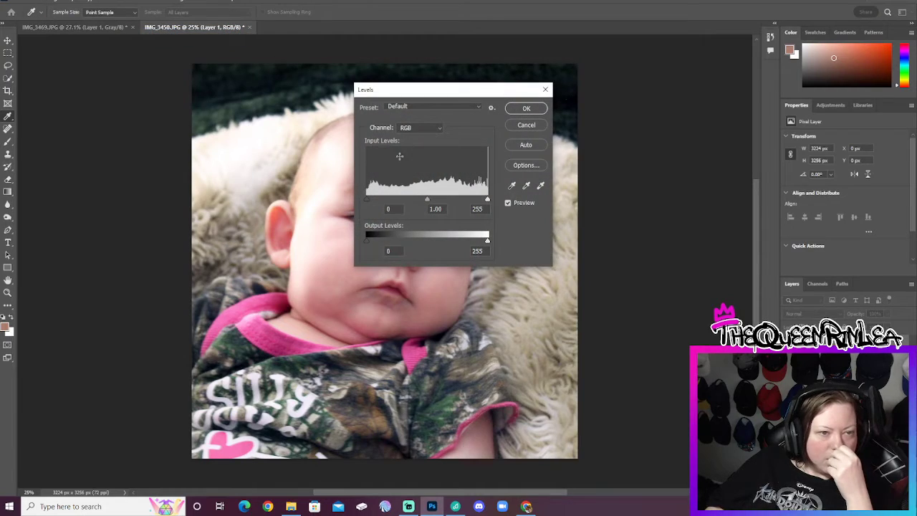
left_click(480, 105)
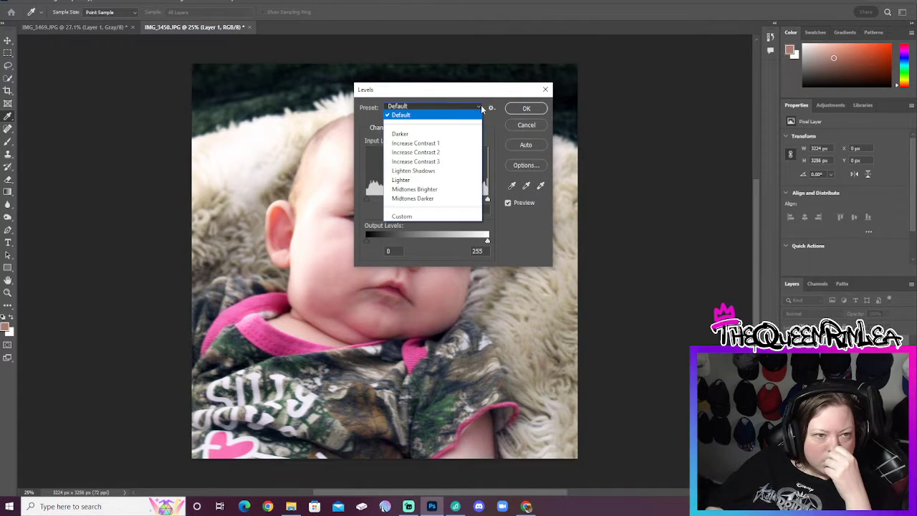
left_click(481, 104)
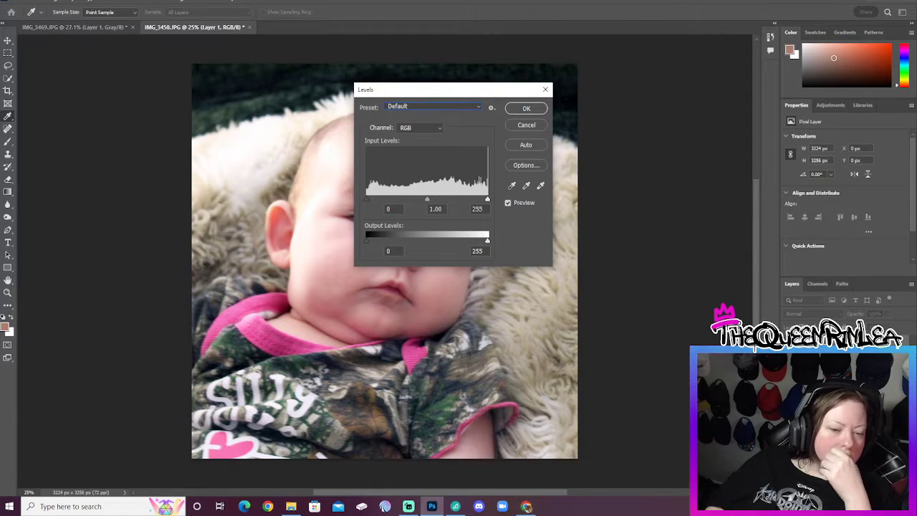
Switch to Chrome and reread the tutorial's instruction on creating a Levels adjustment layer.
left_click(529, 507)
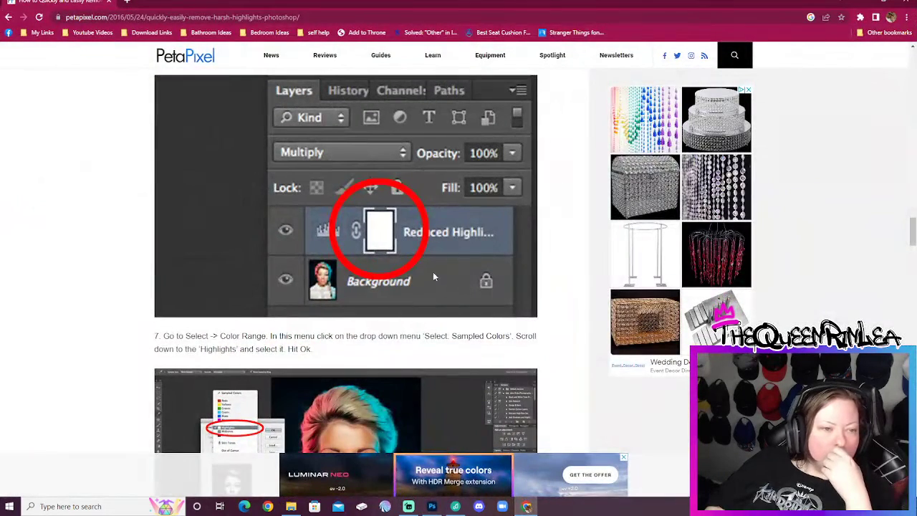
scroll(433, 276, "up", 3)
scroll(432, 281, "up", 15)
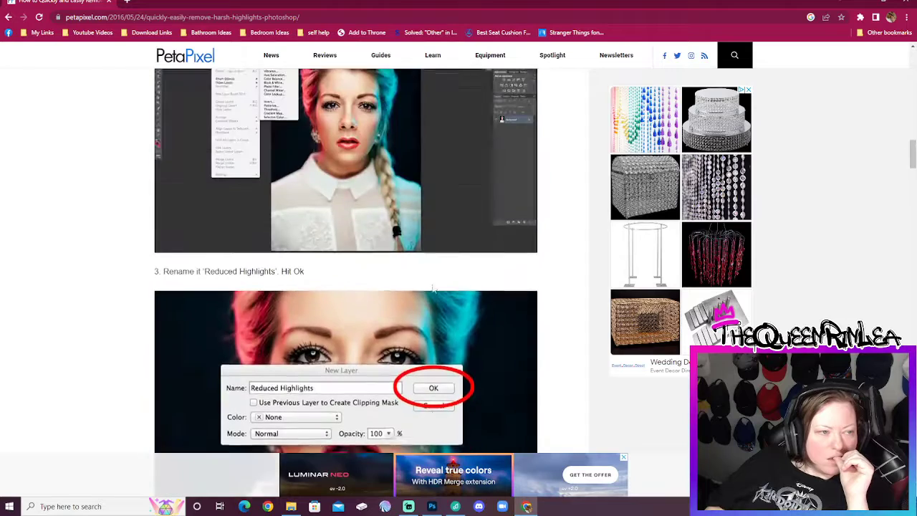
scroll(432, 289, "up", 5)
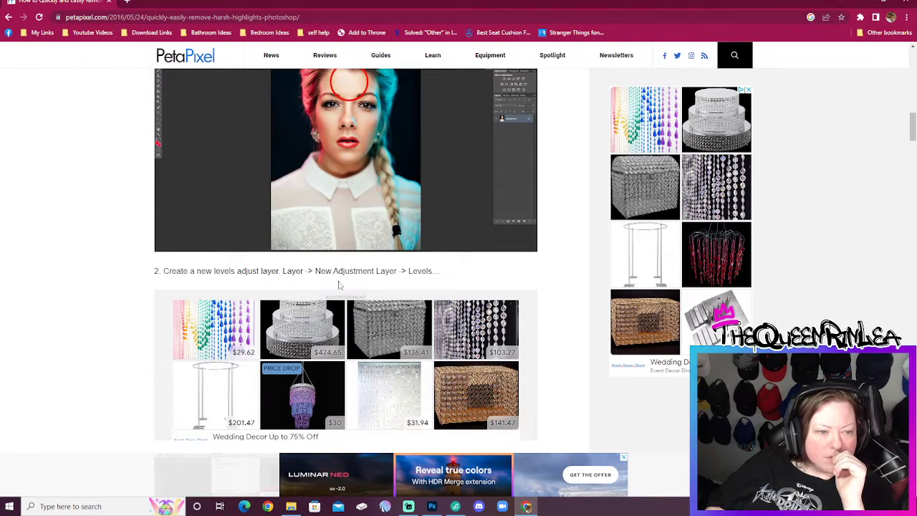
Switch to Photoshop and start a new Levels adjustment layer on IMG_3450, naming it Reduce Highlights.
key("alt+Tab")
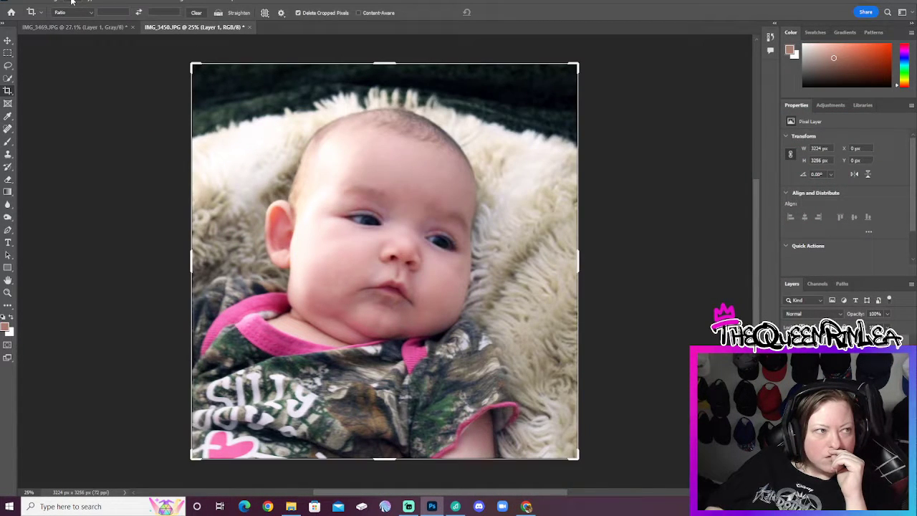
left_click(75, 1)
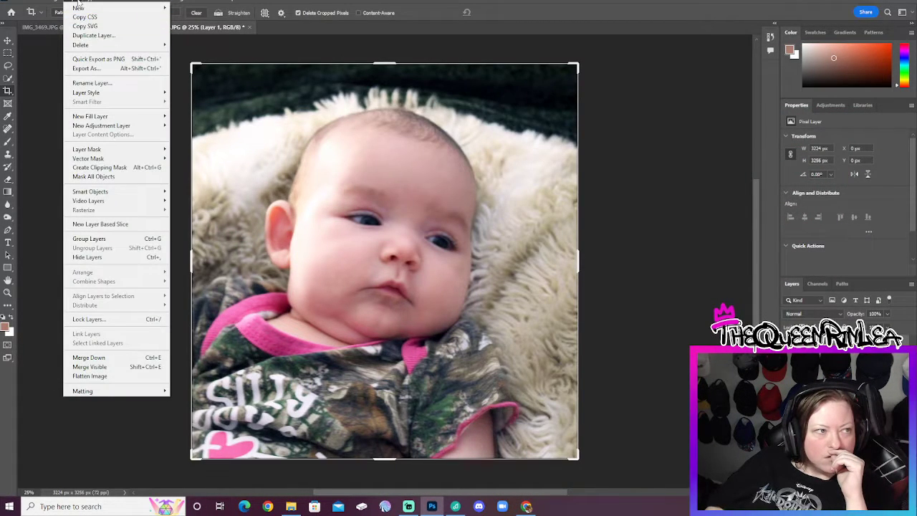
mouse_move(115, 125)
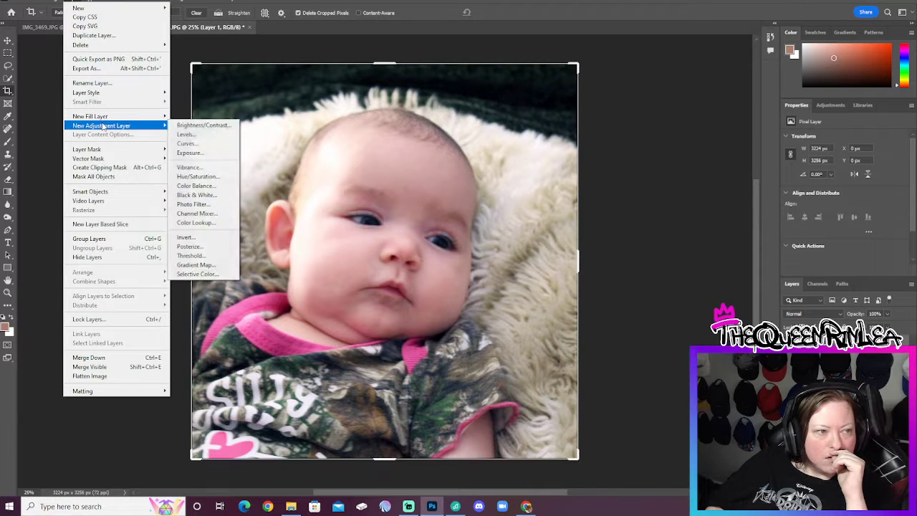
left_click(187, 135)
type("Reduce Highlights")
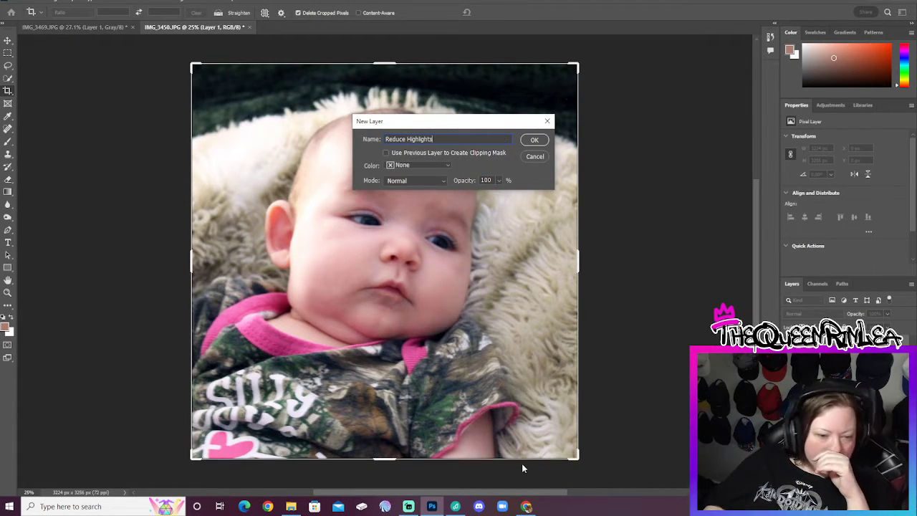
Switch to Chrome and read the tutorial's steps on naming the adjustment layer and changing its blend mode.
left_click(527, 507)
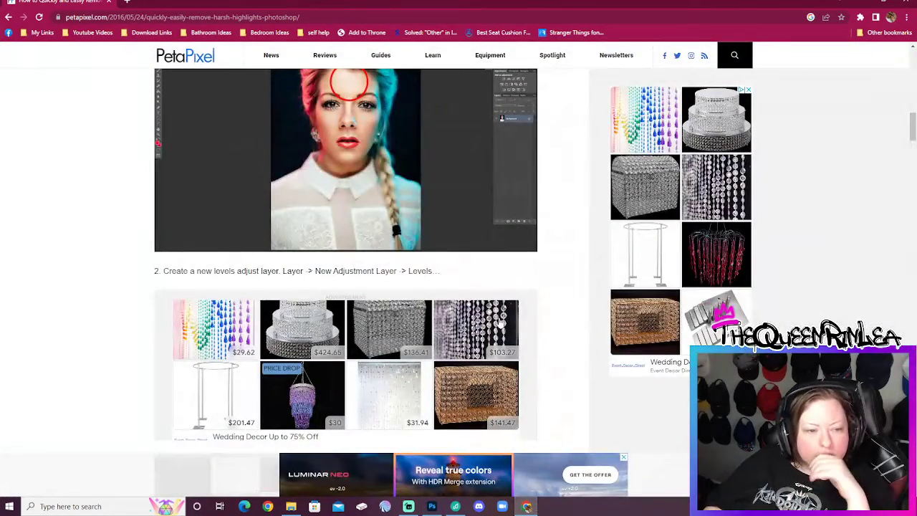
scroll(510, 319, "down", 3)
scroll(486, 319, "down", 3)
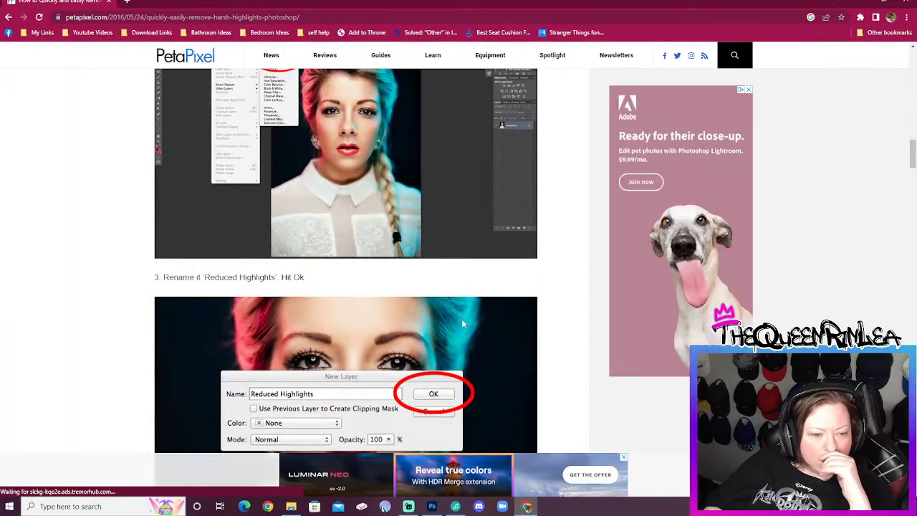
scroll(462, 324, "down", 2)
scroll(463, 323, "down", 2)
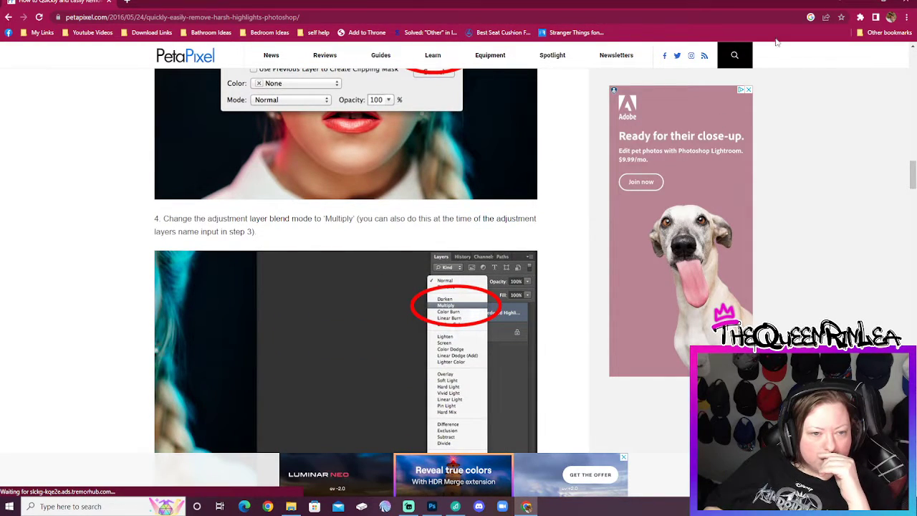
Switch to Photoshop, finish creating the Reduce Highlights adjustment layer and set its blend mode to Multiply.
key("alt+Tab")
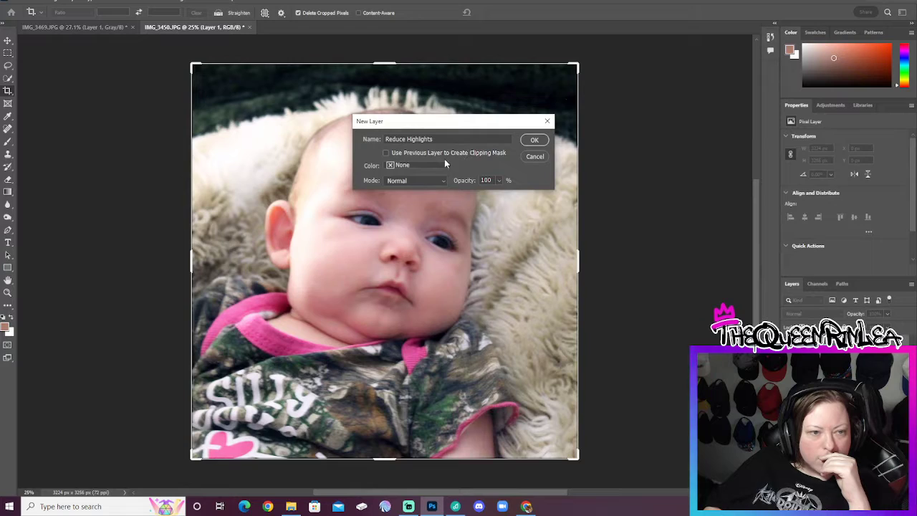
left_click(531, 141)
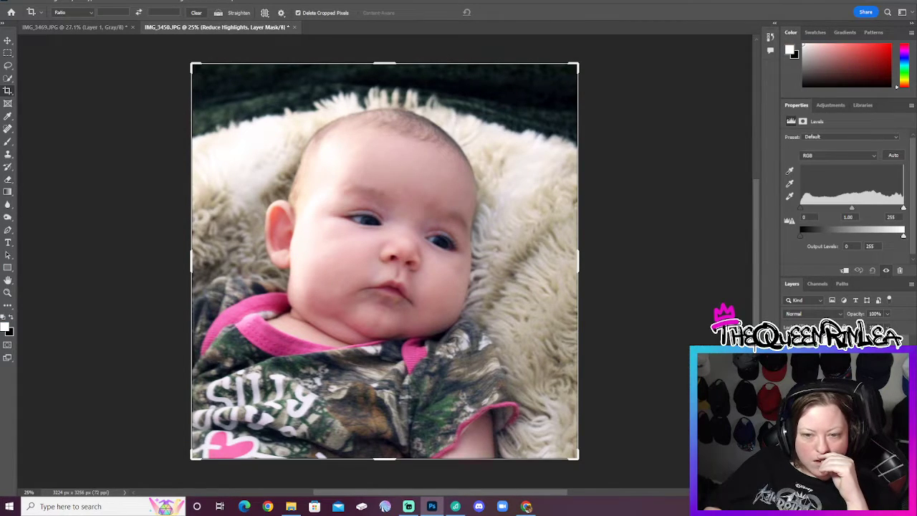
left_click(814, 315)
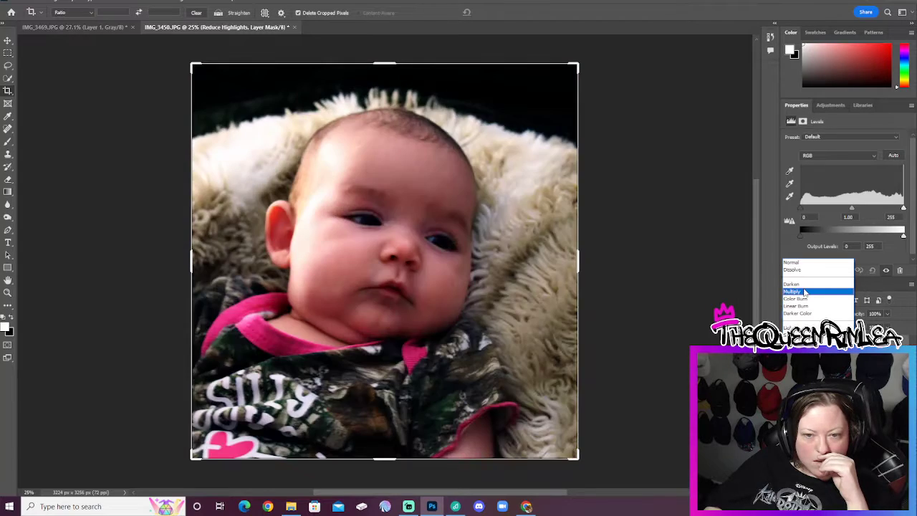
left_click(804, 292)
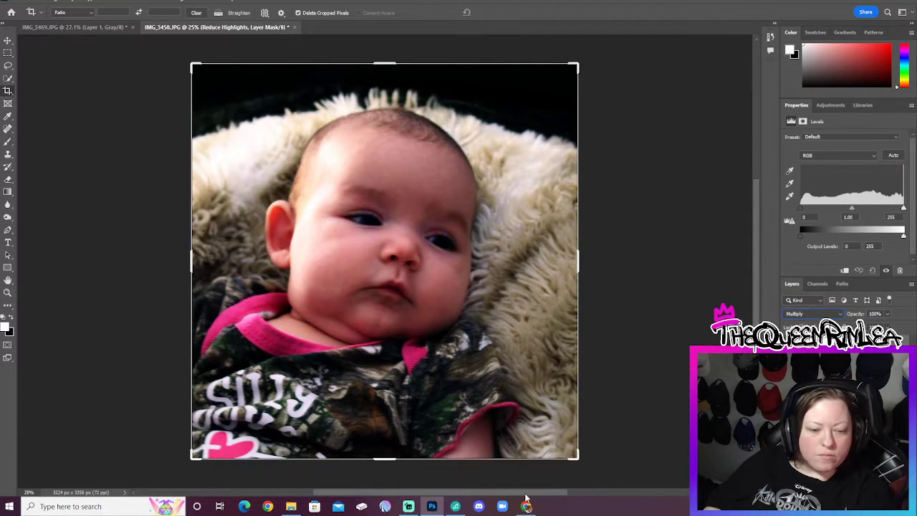
Switch to Chrome and read the tutorial's steps on selecting the adjustment layer's mask and choosing Highlights in Color Range.
left_click(527, 506)
scroll(454, 330, "down", 5)
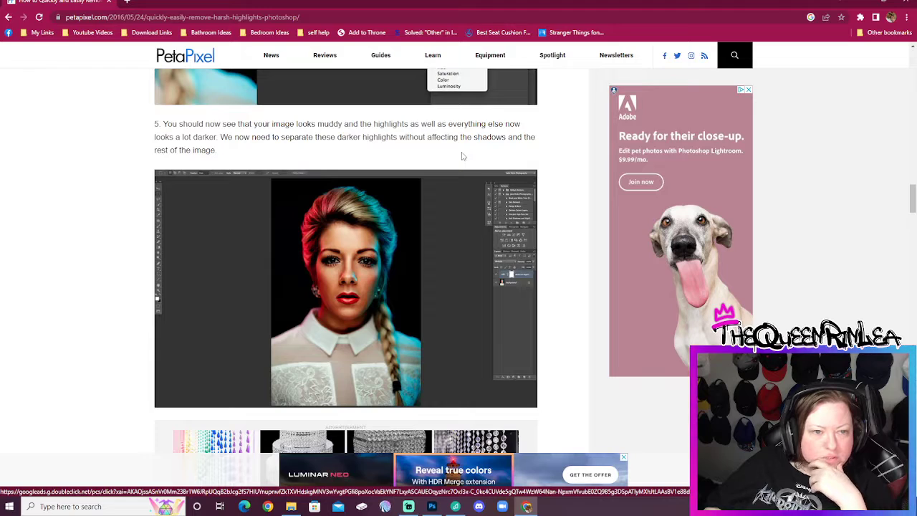
scroll(466, 154, "down", 6)
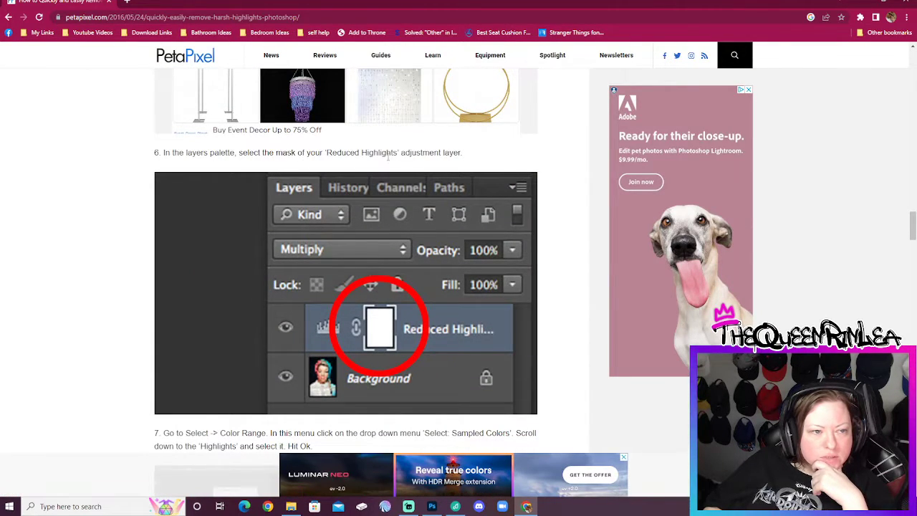
scroll(424, 254, "down", 3)
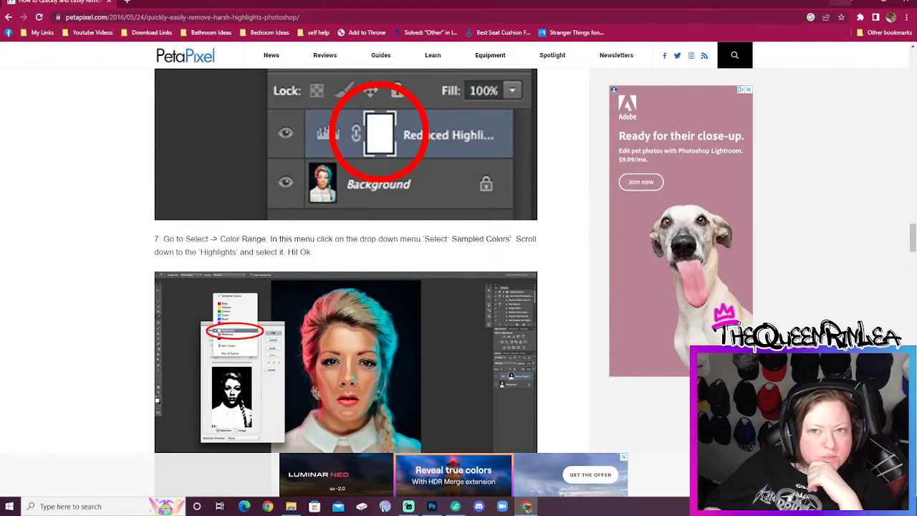
Switch to Photoshop and try the Select and Mask workspace on the Reduce Highlights layer mask.
left_click(852, 4)
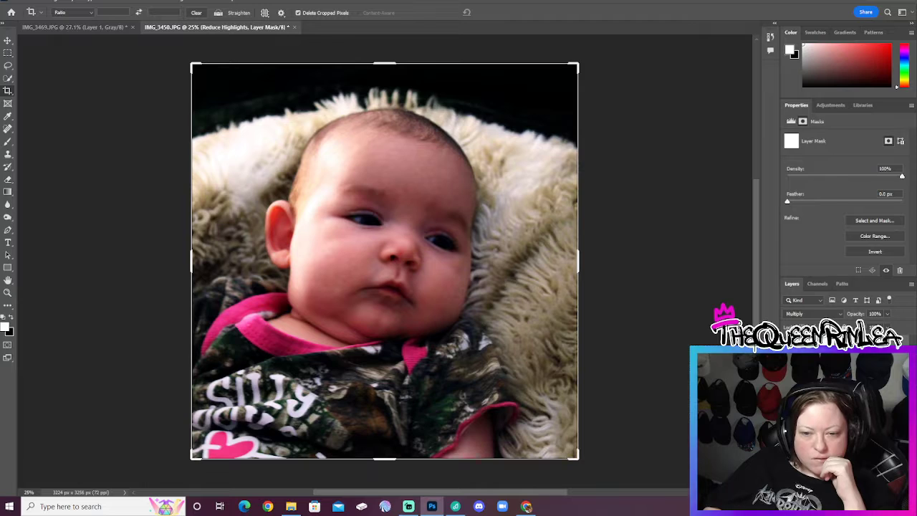
right_click(836, 344)
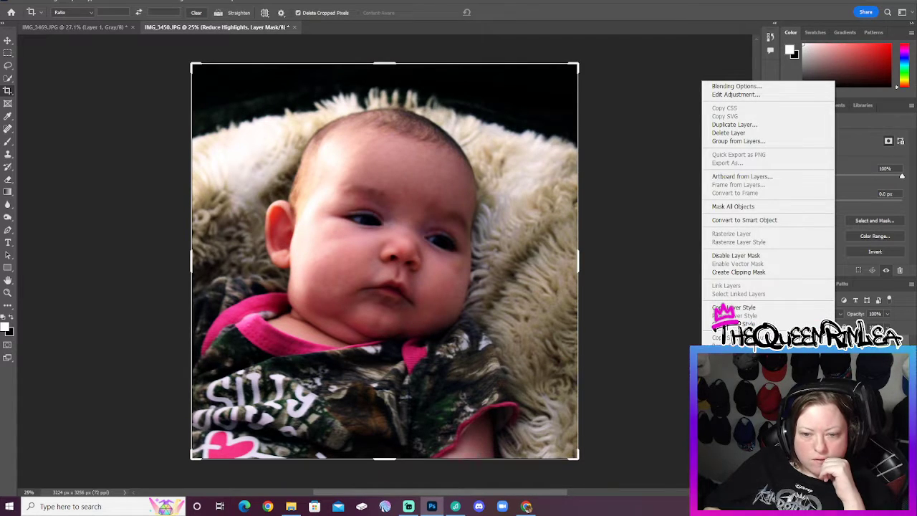
key("Escape")
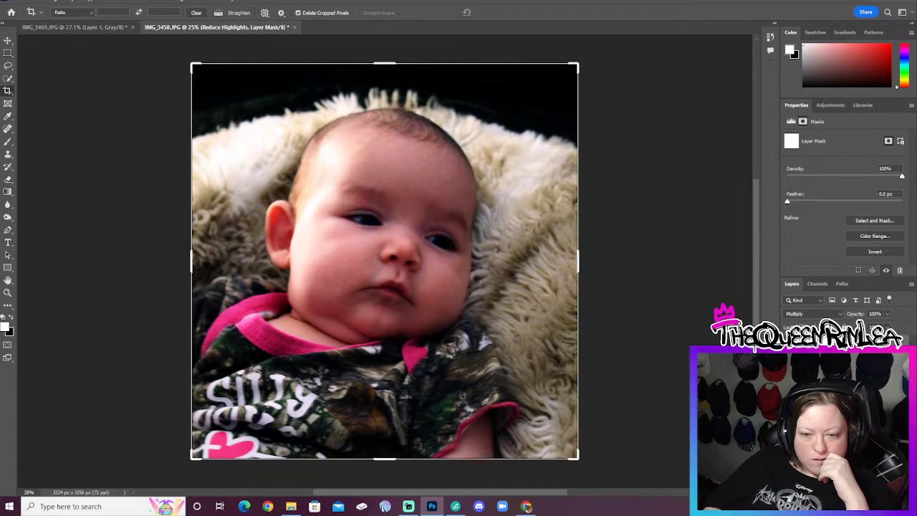
key("alt+ctrl+r")
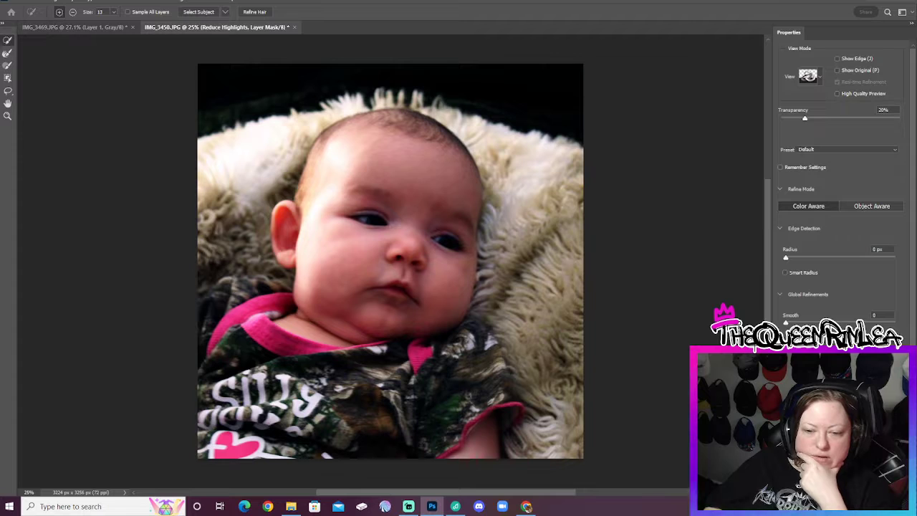
left_click(528, 506)
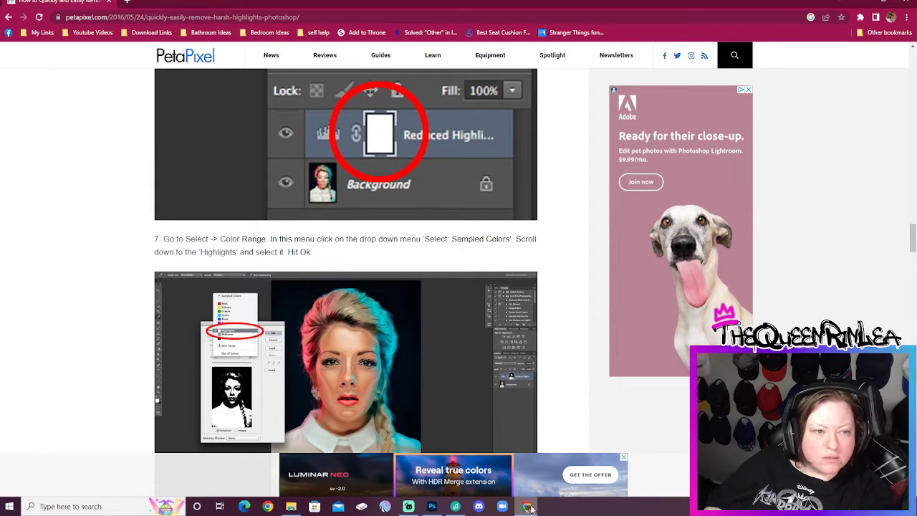
left_click(527, 506)
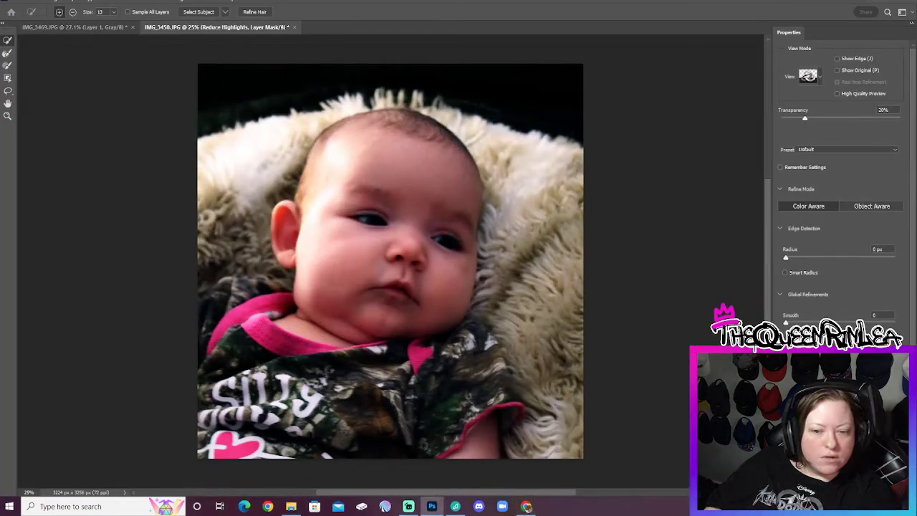
key("Escape")
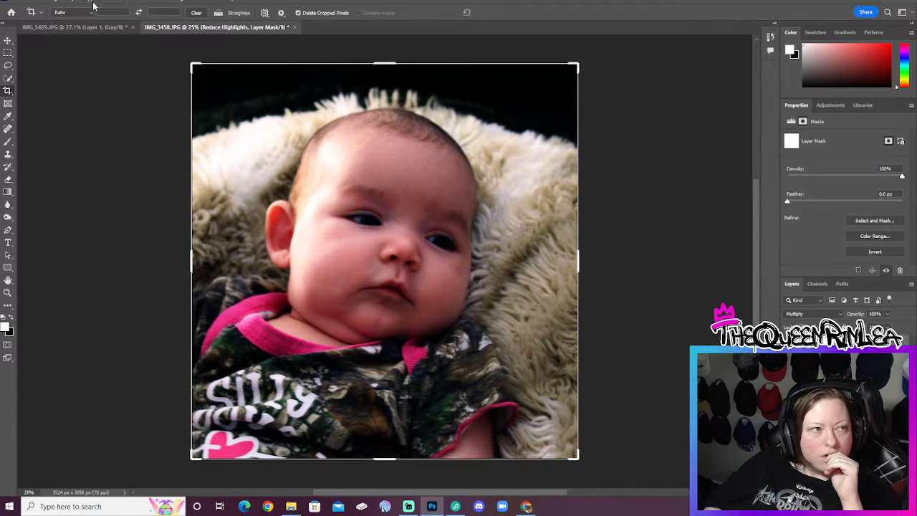
left_click(126, 2)
mouse_move(54, 1)
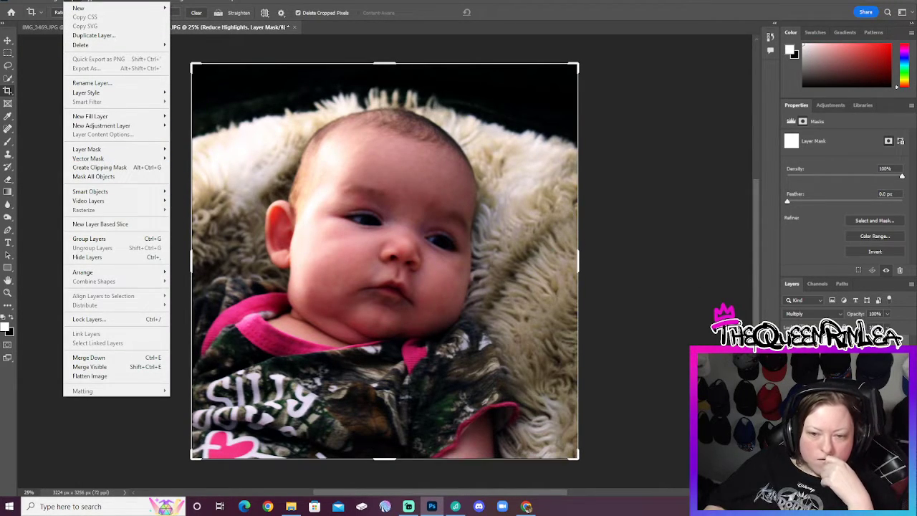
key("Escape")
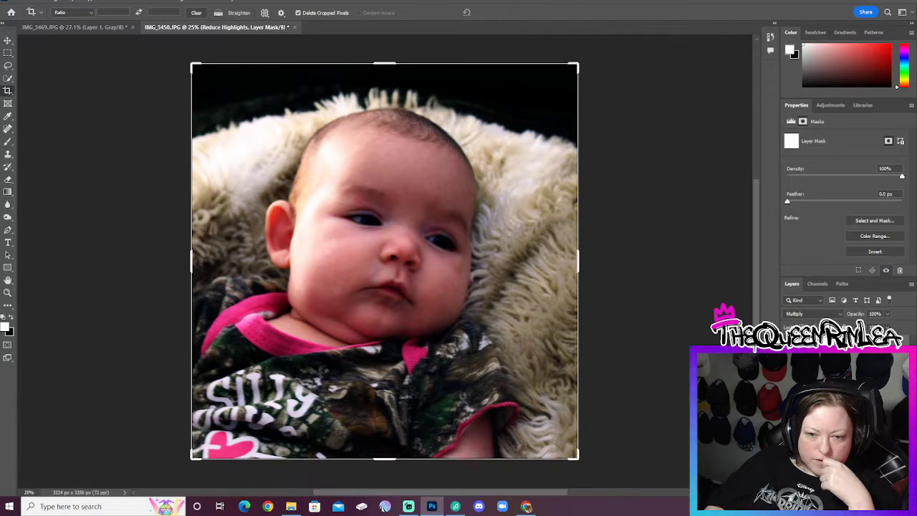
right_click(794, 147)
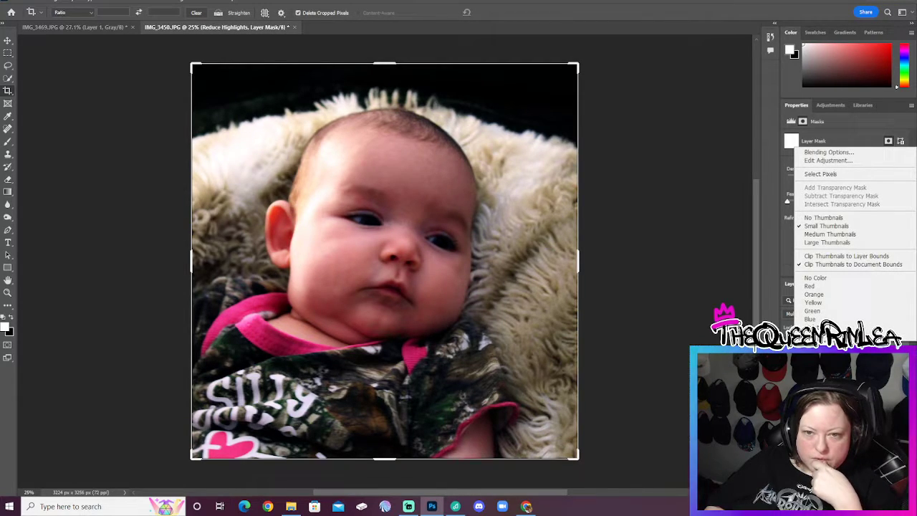
key("Escape")
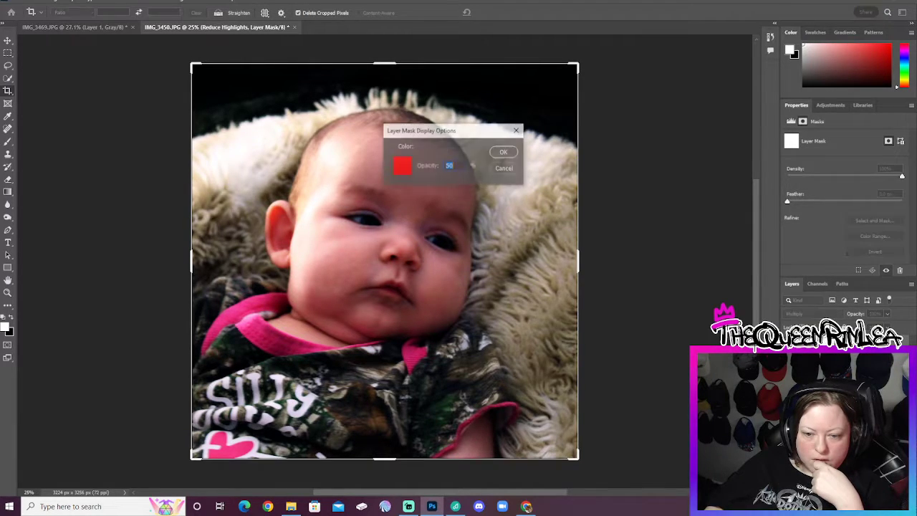
left_click(504, 170)
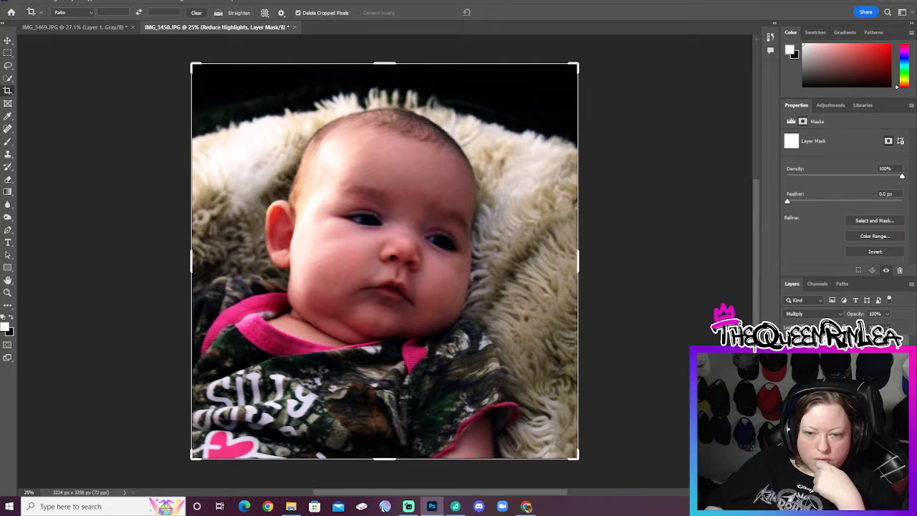
left_click(875, 221)
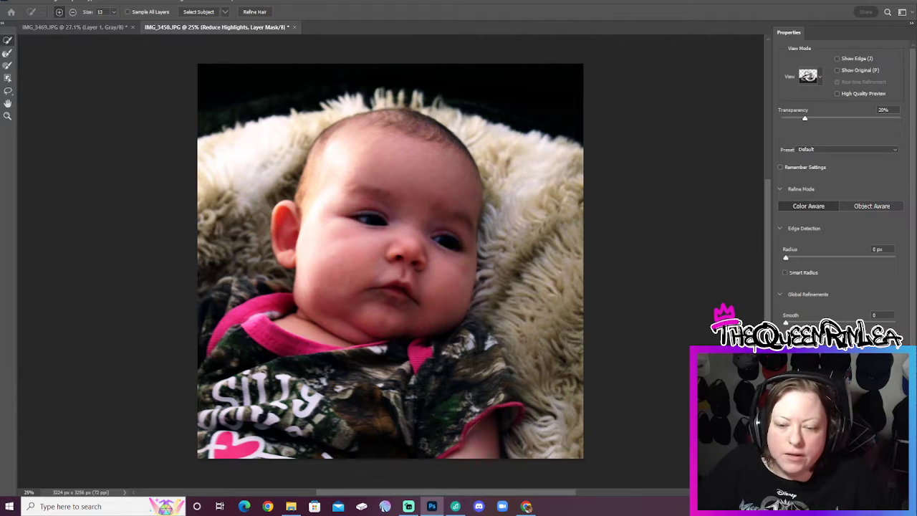
key("Return")
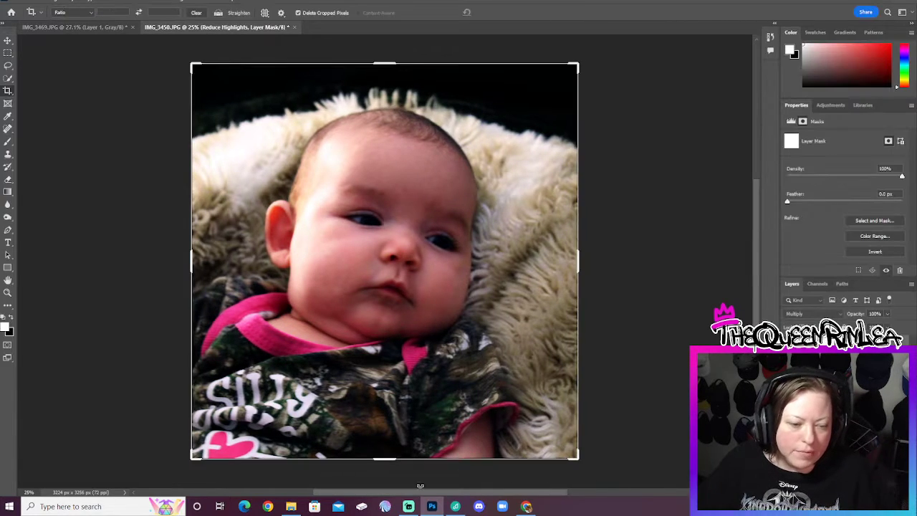
Switch briefly to Pretzel Rocks, then return to Chrome's search results and open the video Remove HARSH Shadows & Highlights in Photoshop!
left_click(455, 507)
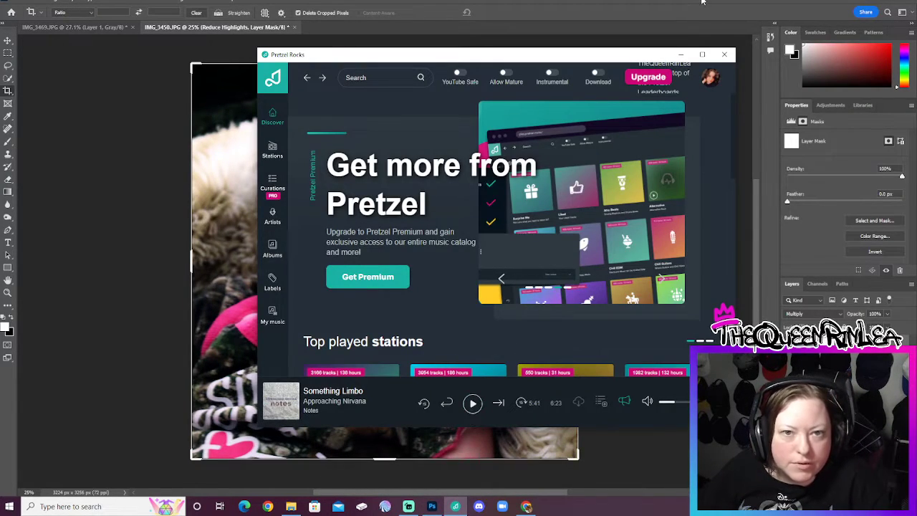
left_click(683, 55)
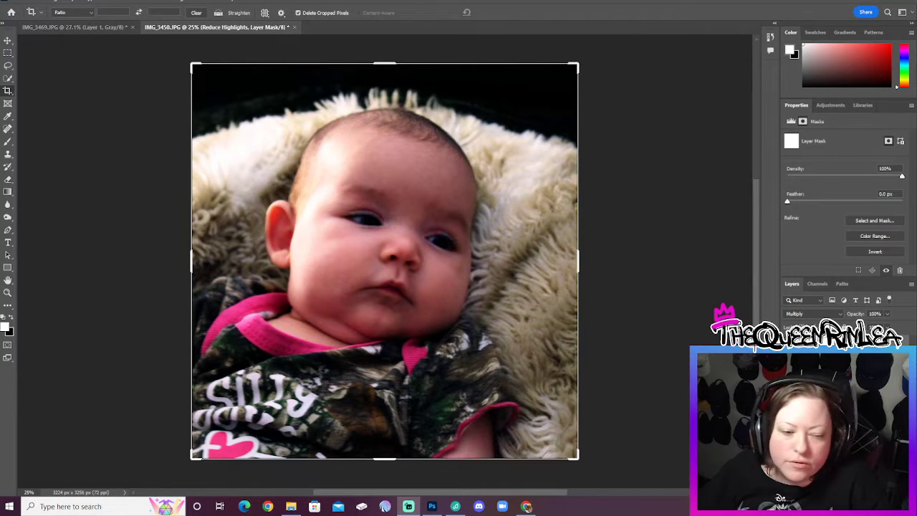
left_click(527, 506)
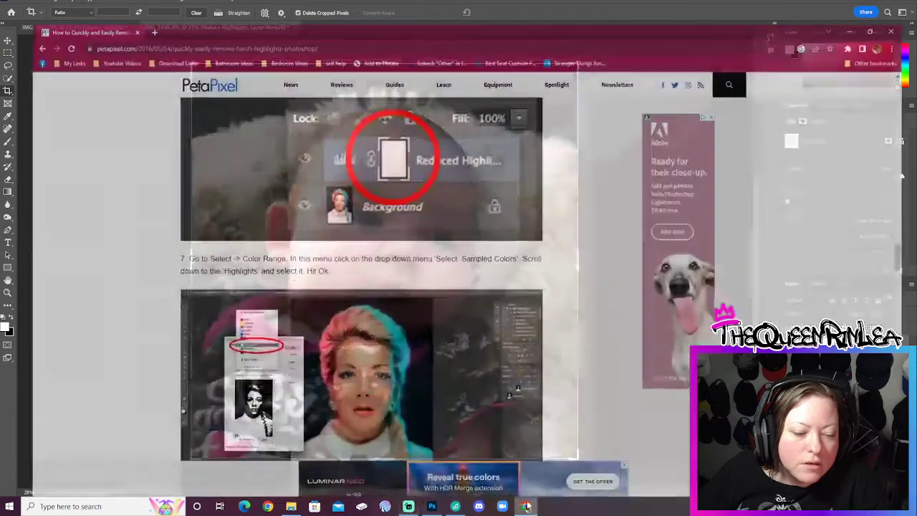
left_click(8, 16)
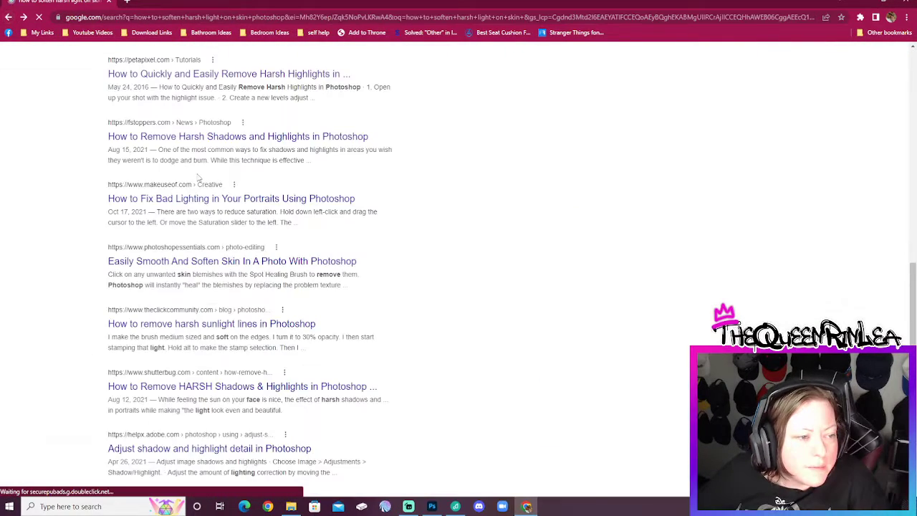
scroll(222, 179, "up", 6)
scroll(222, 177, "up", 5)
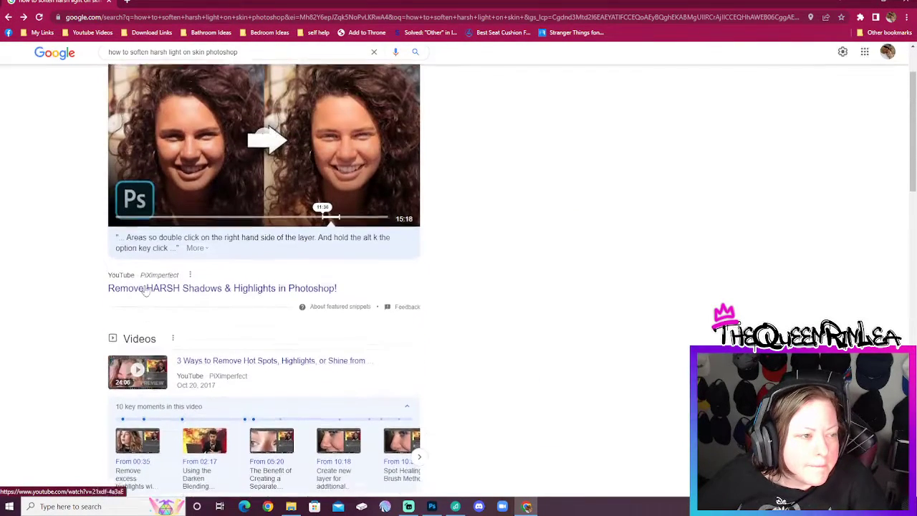
left_click(284, 224)
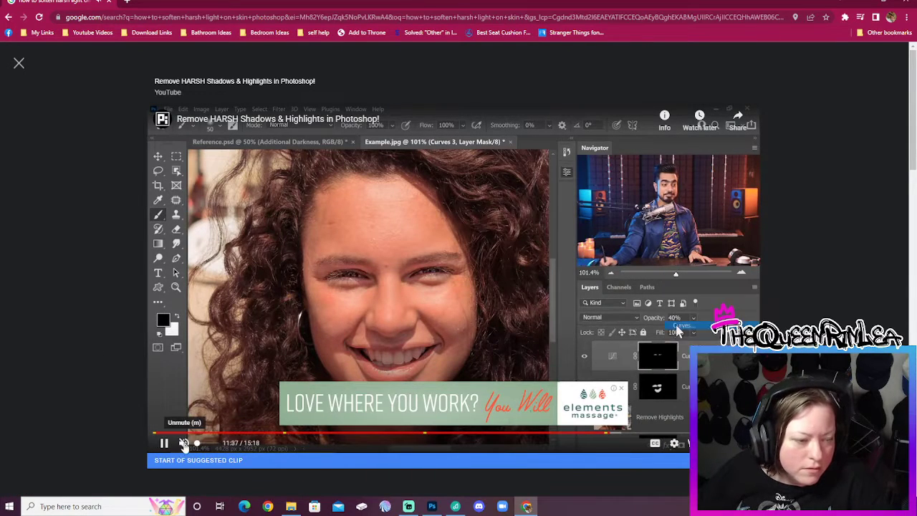
Unmute the video, watch its shadow-removal demonstration from about 2:18, and pause it.
left_click(184, 443)
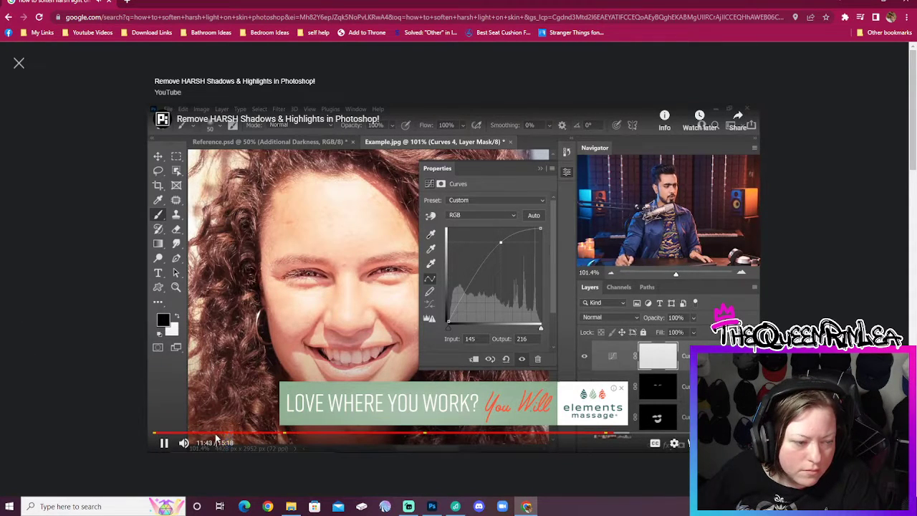
left_click(205, 434)
left_click(243, 434)
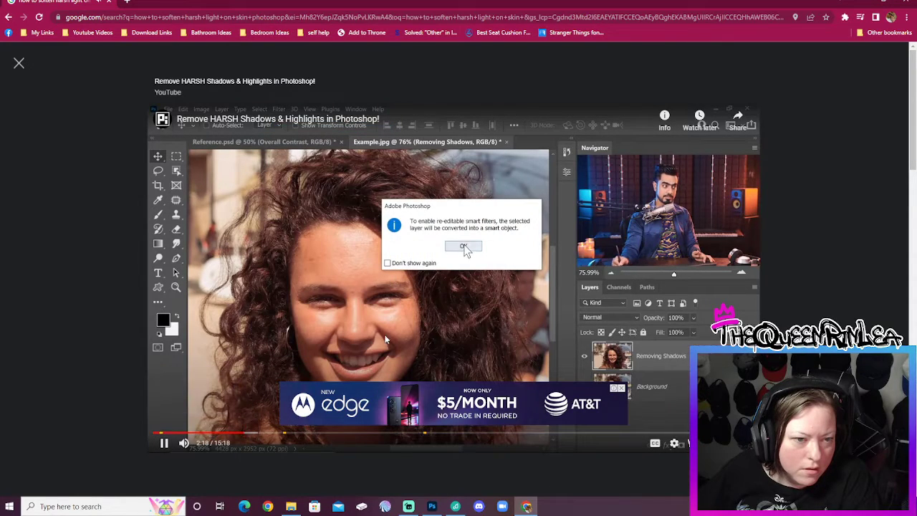
left_click(621, 389)
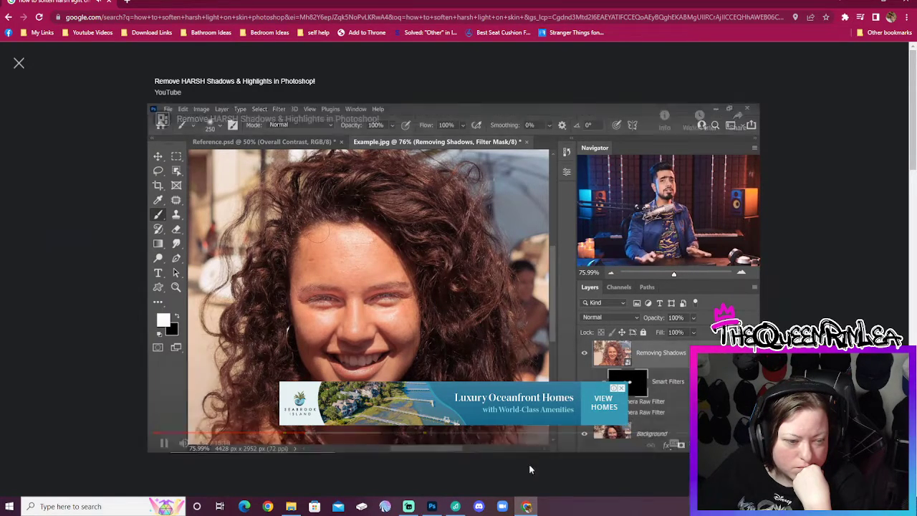
left_click(164, 443)
Switch to Photoshop and delete the Reduce Highlights adjustment layer from IMG_3450.
left_click(432, 507)
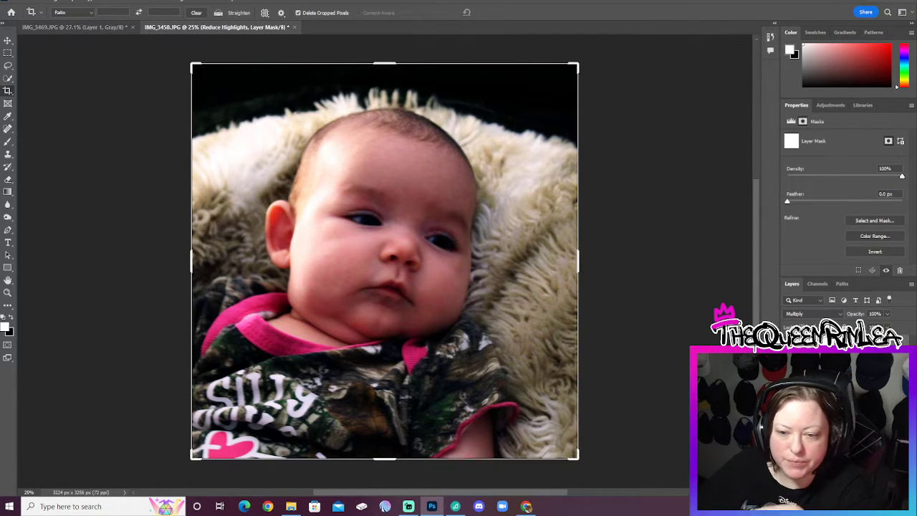
key("Delete")
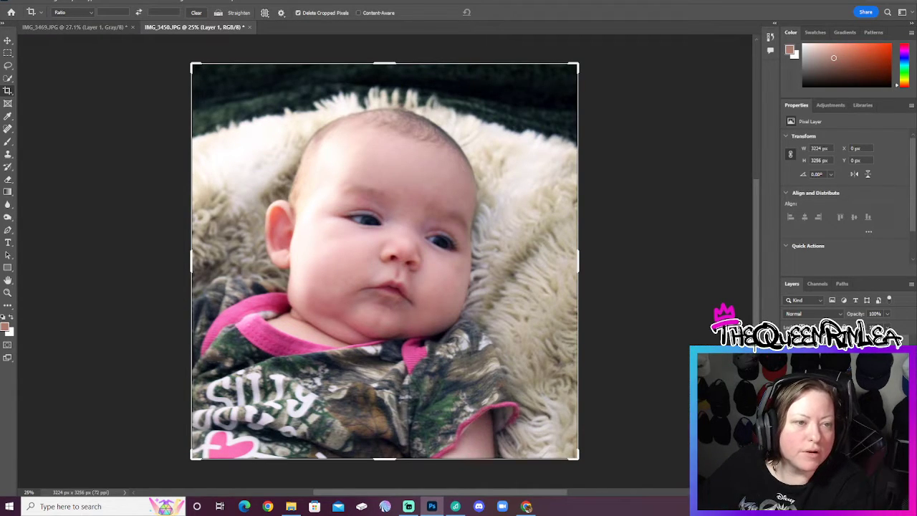
Save a copy of IMG_3450 on the computer in the Edit These folder as inorgRR in Photoshop format, with Maximize Compatibility on.
left_click(9, 3)
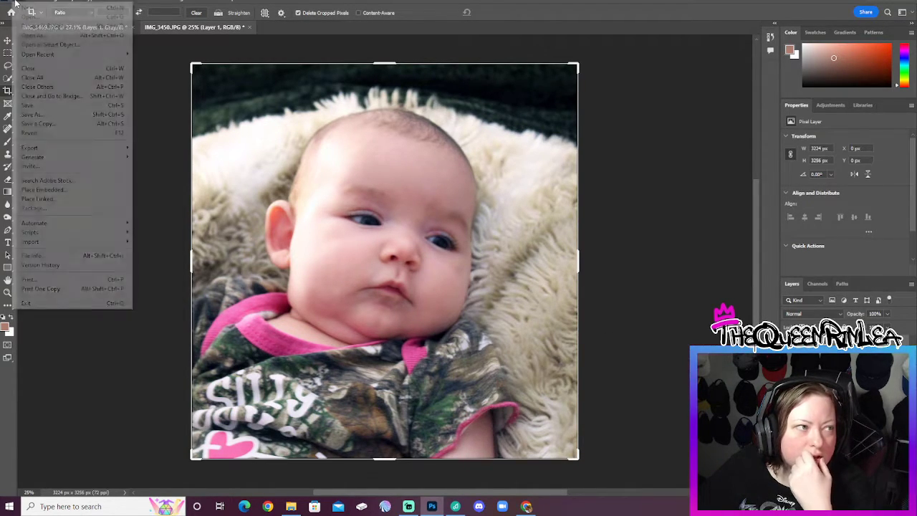
left_click(35, 123)
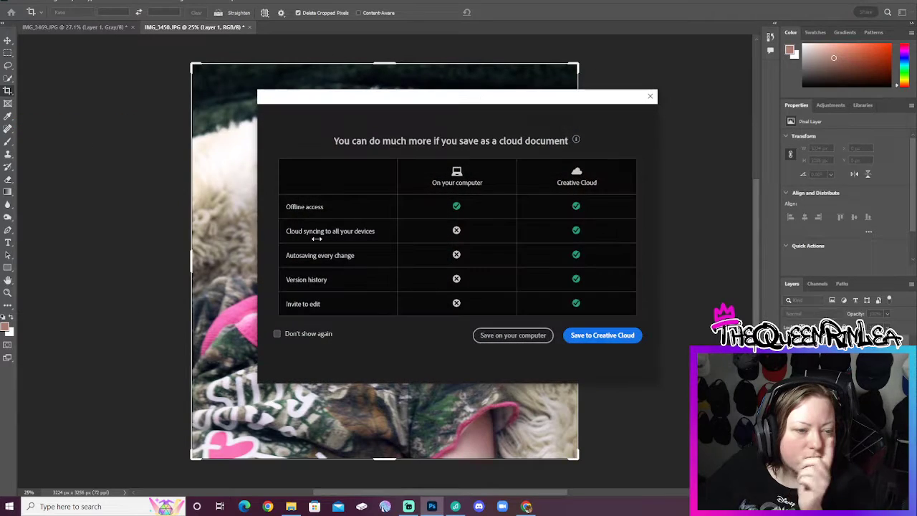
left_click(530, 333)
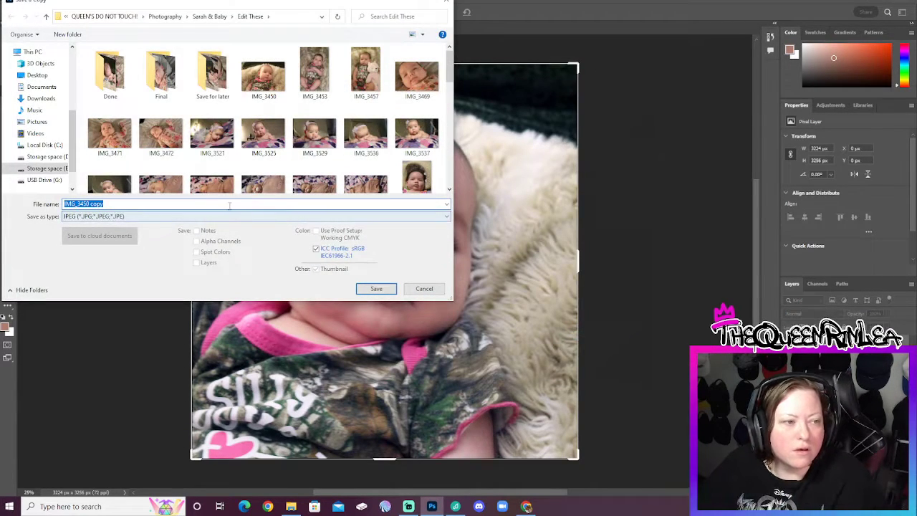
left_click(160, 81)
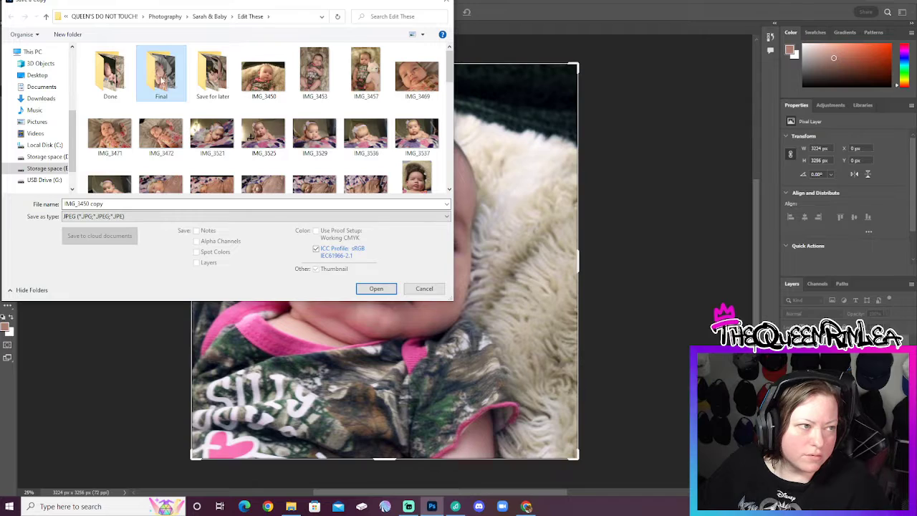
left_click(272, 204)
type("inorgRR")
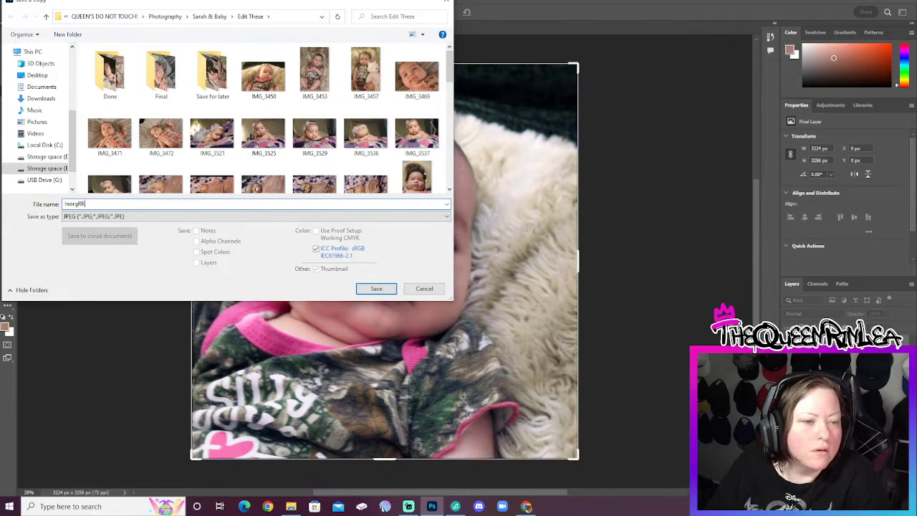
left_click(126, 217)
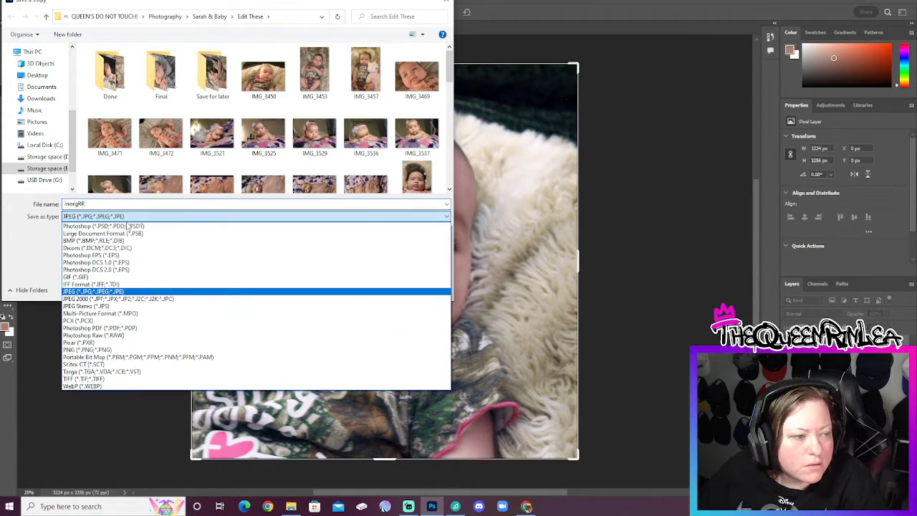
left_click(127, 227)
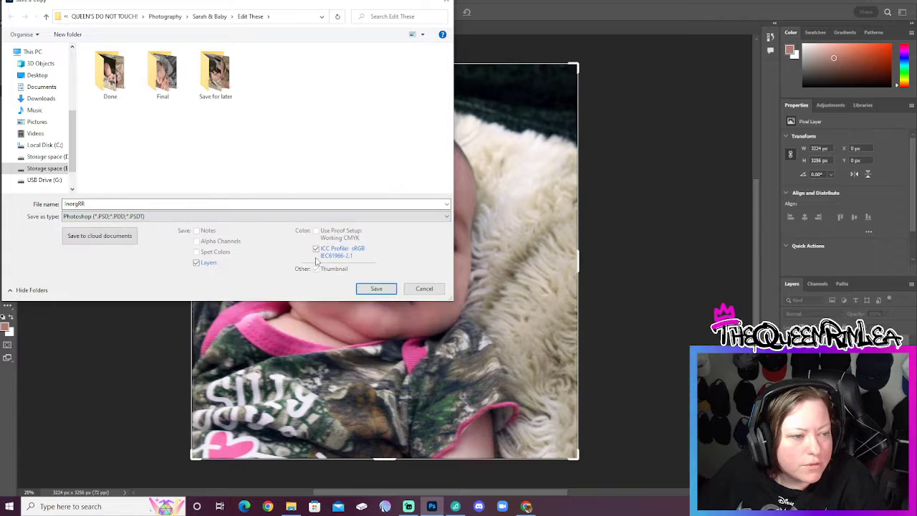
left_click(387, 292)
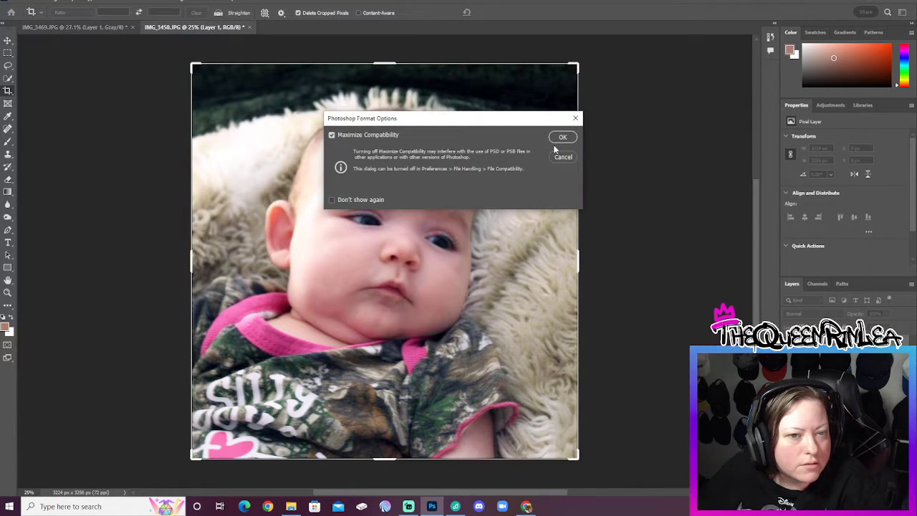
key("Return")
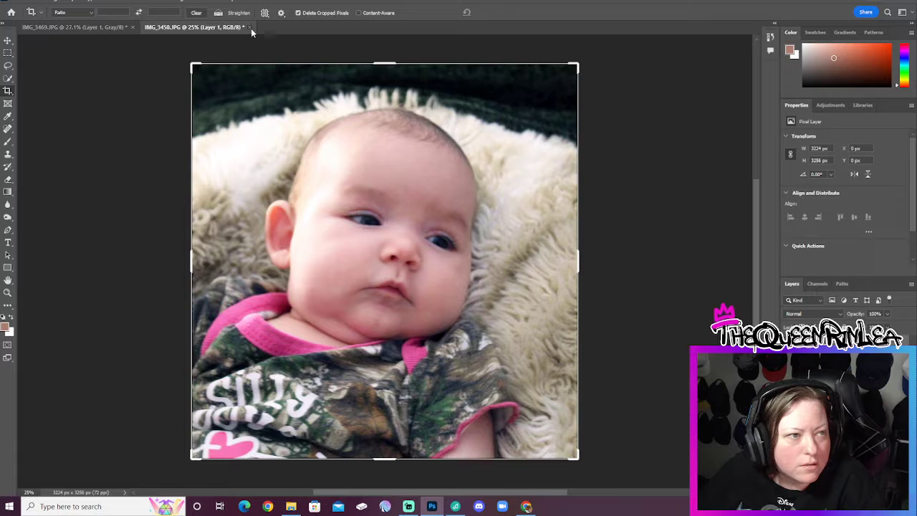
Close the IMG_3450 document without saving its changes.
left_click(251, 27)
left_click(454, 184)
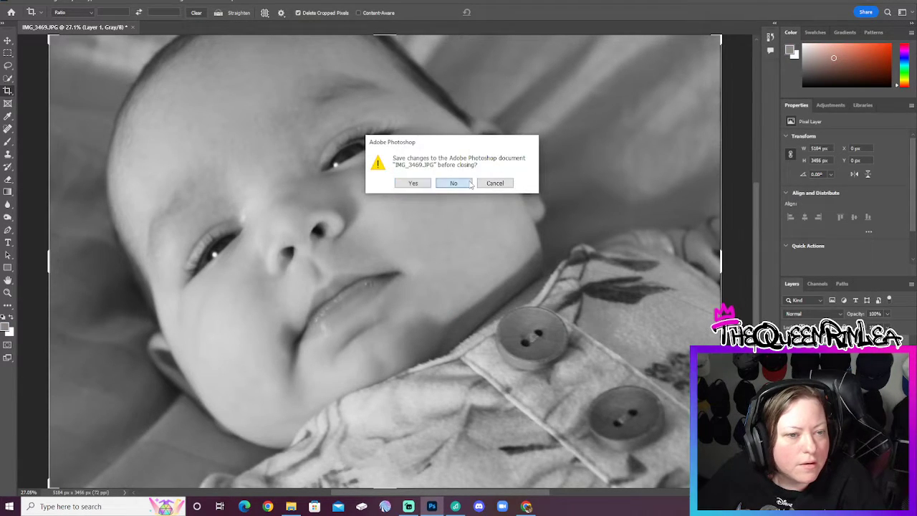
Close IMG_3469.JPG without saving its changes, and open the Final folder inside Edit These in File Explorer.
left_click(454, 183)
mouse_move(296, 507)
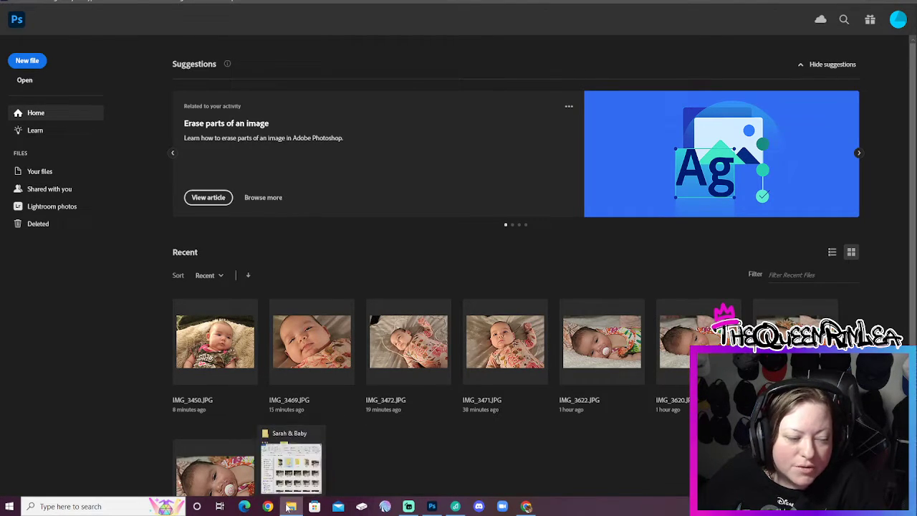
left_click(289, 508)
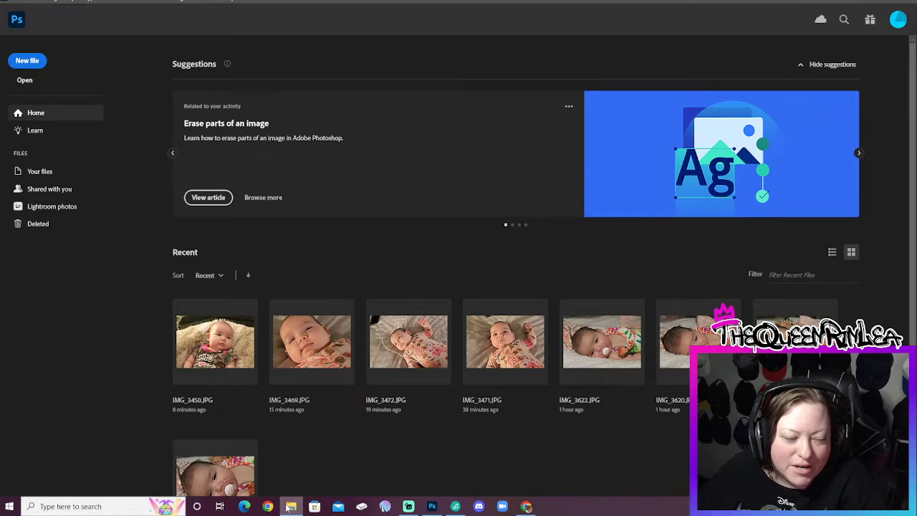
right_click(290, 508)
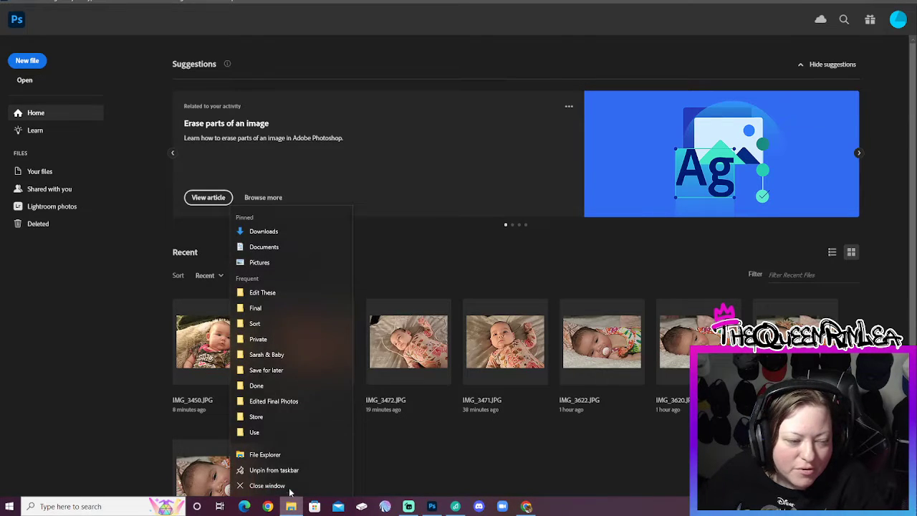
left_click(289, 356)
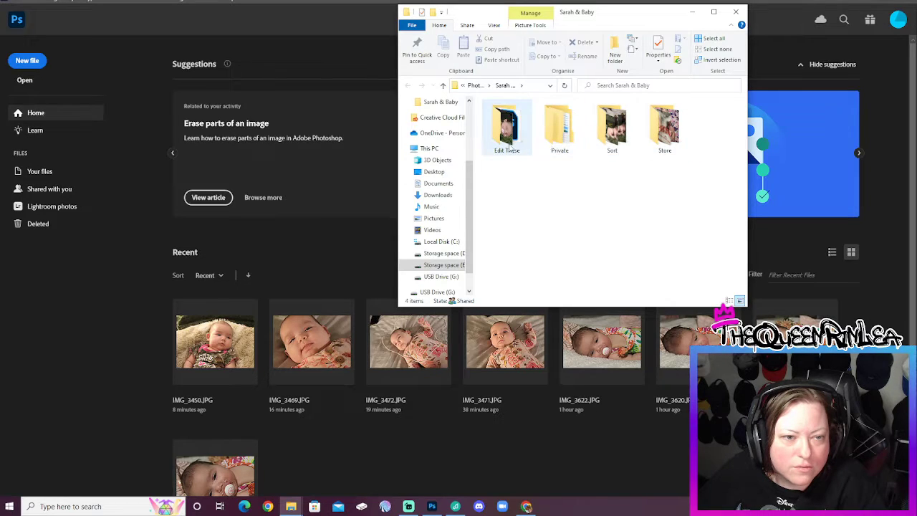
double_click(508, 136)
double_click(558, 133)
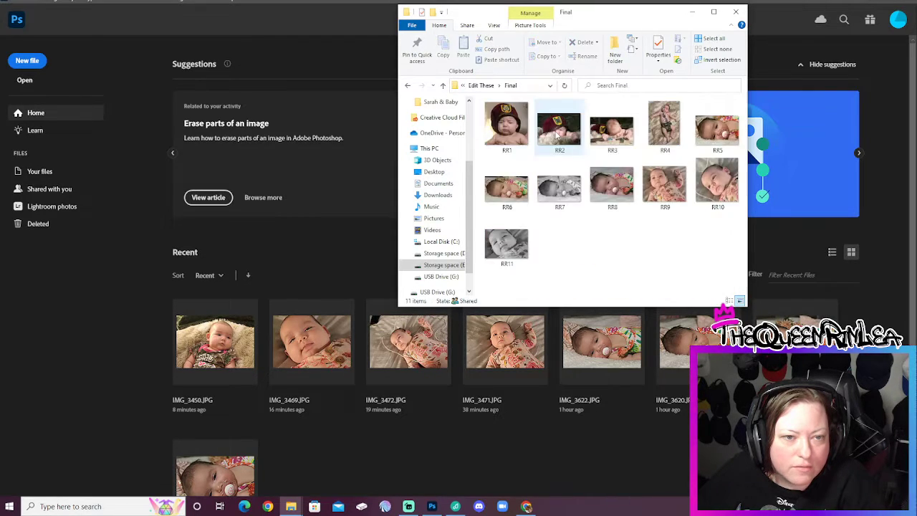
Review the edited photos RR5 through RR11 in the image viewer, and close the viewer and the folder window.
left_click(717, 142)
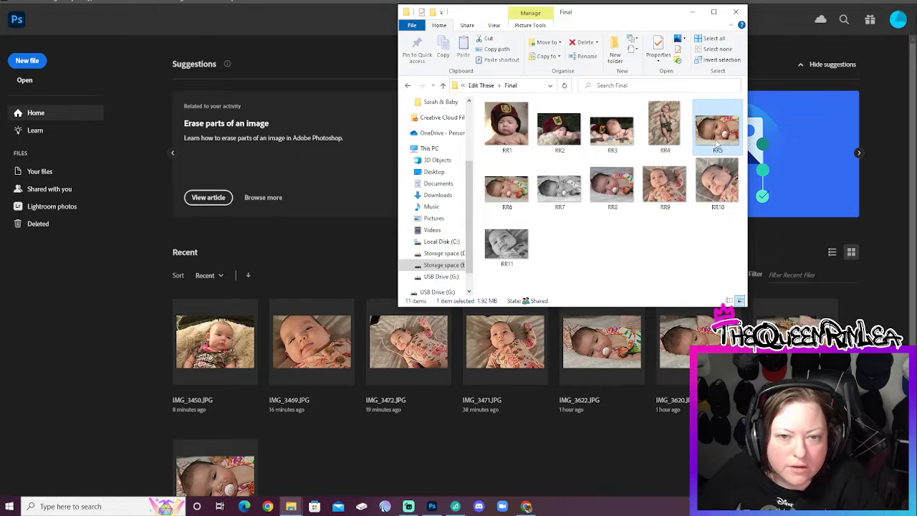
double_click(717, 142)
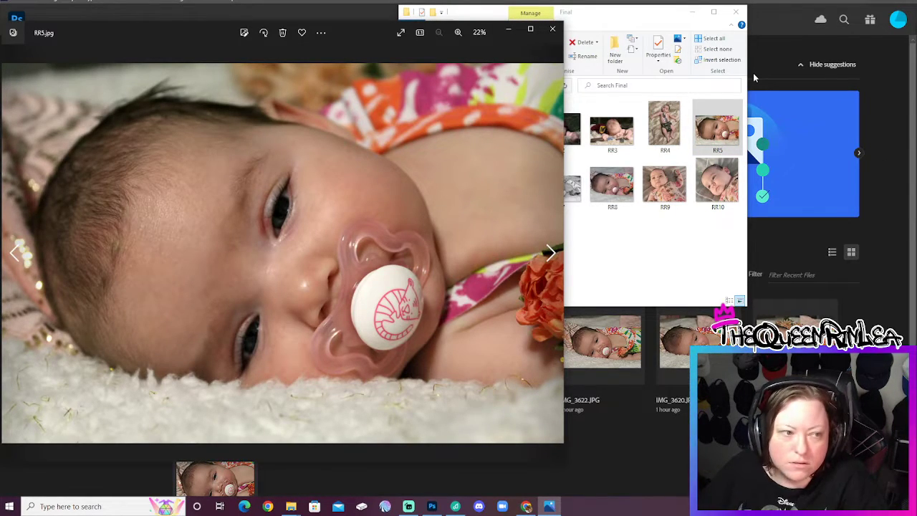
key("Right")
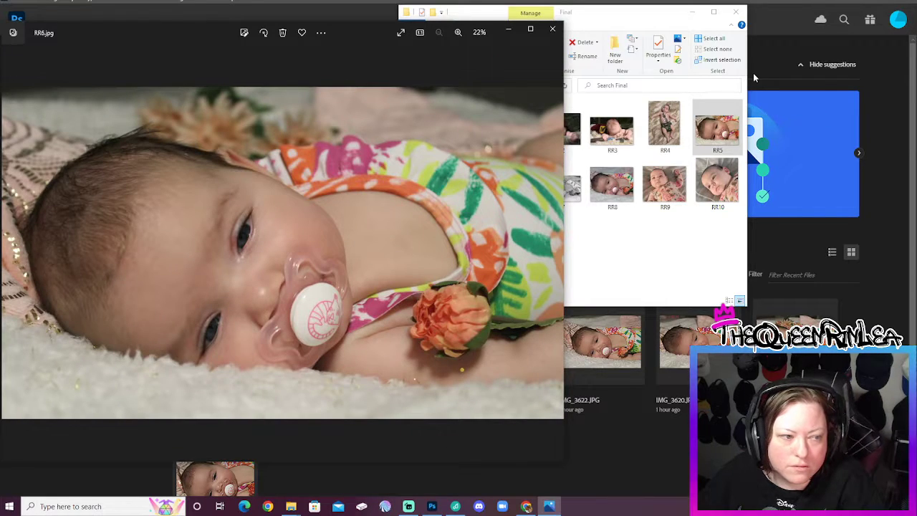
key("Right")
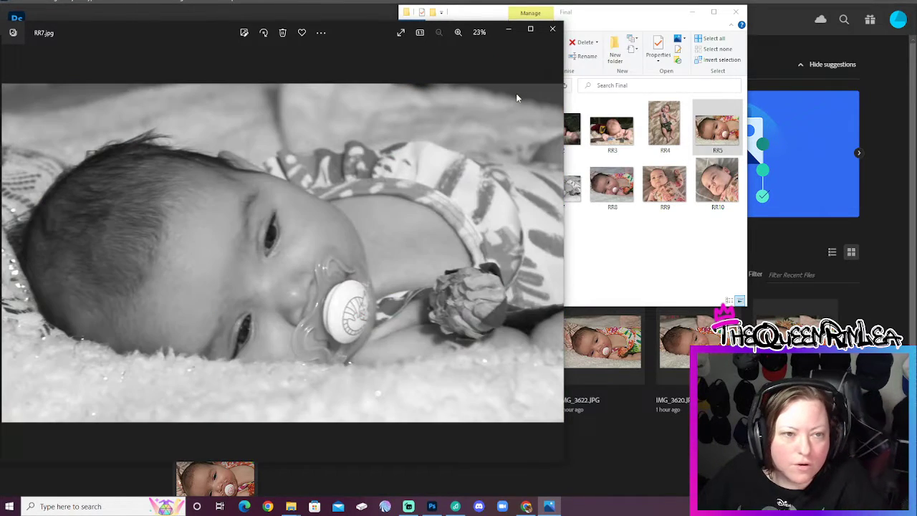
key("Left")
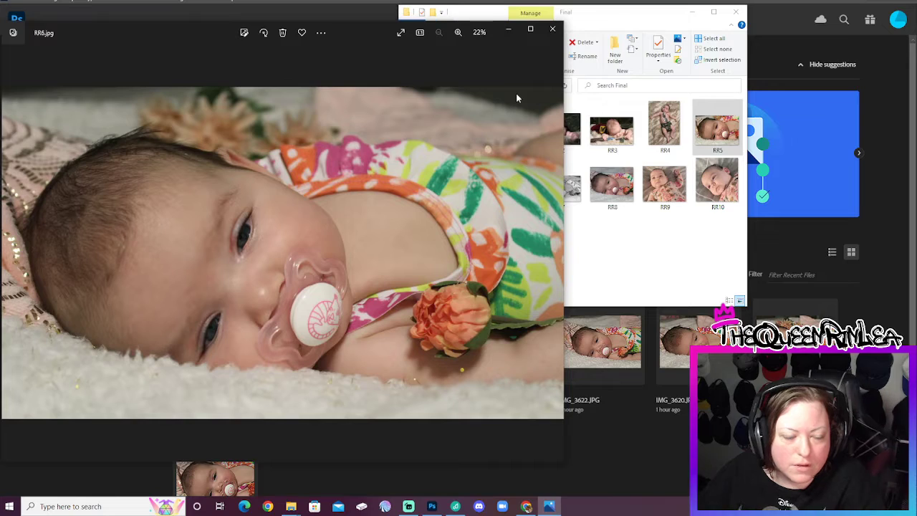
key("Right")
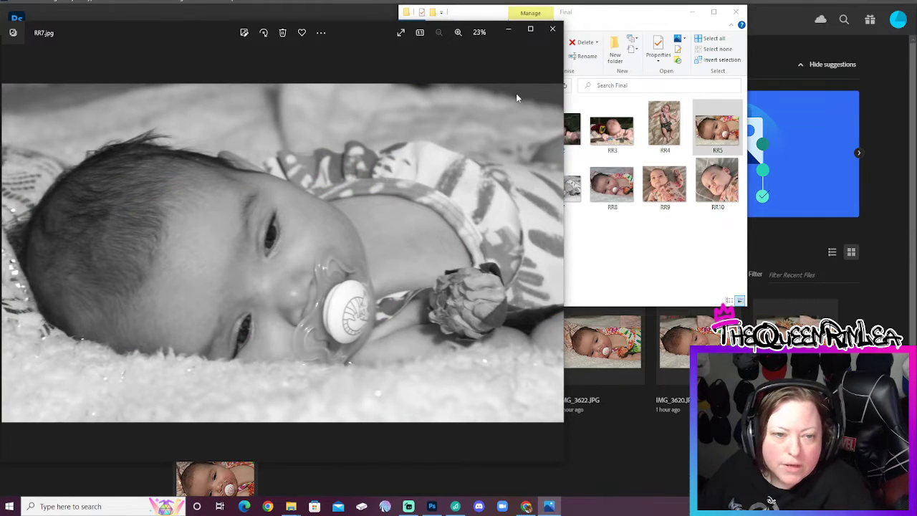
key("Right")
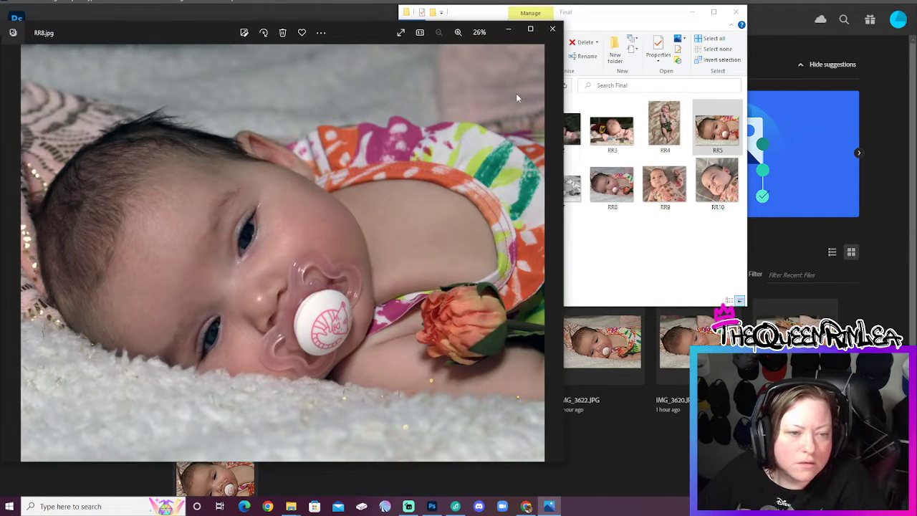
key("Right")
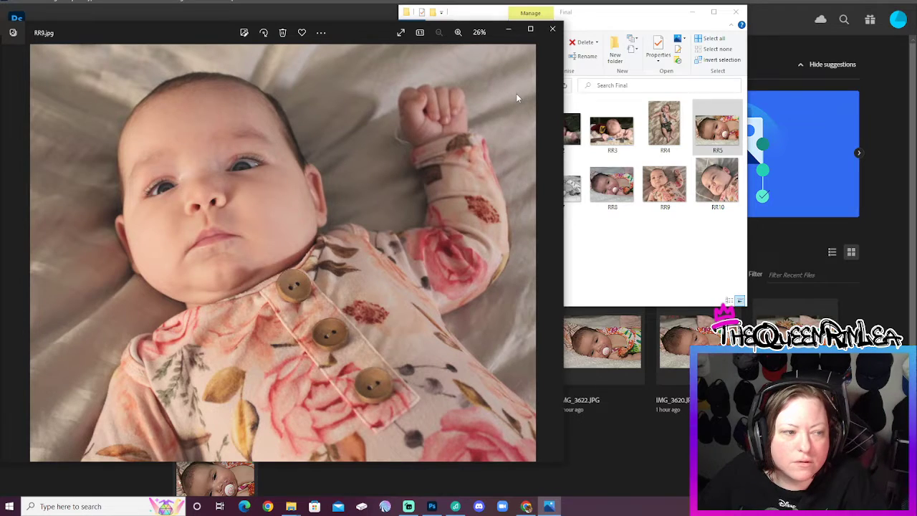
key("Right")
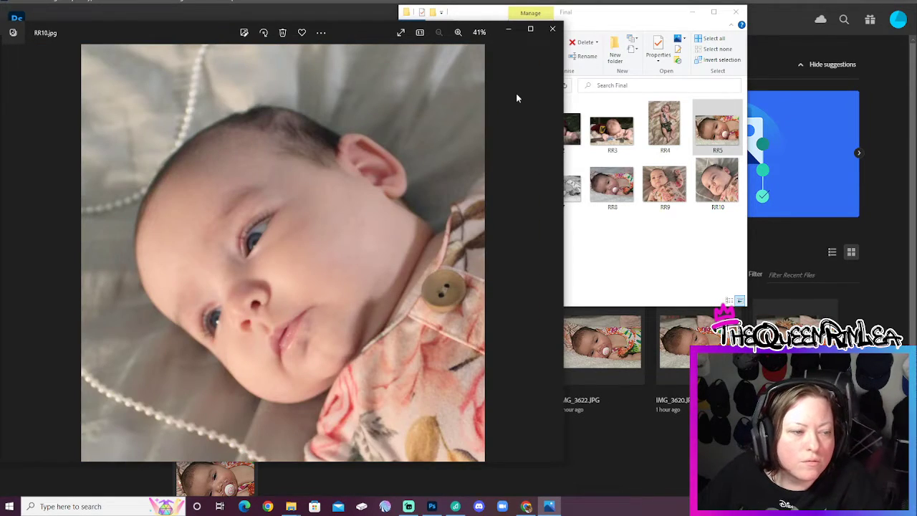
key("Right")
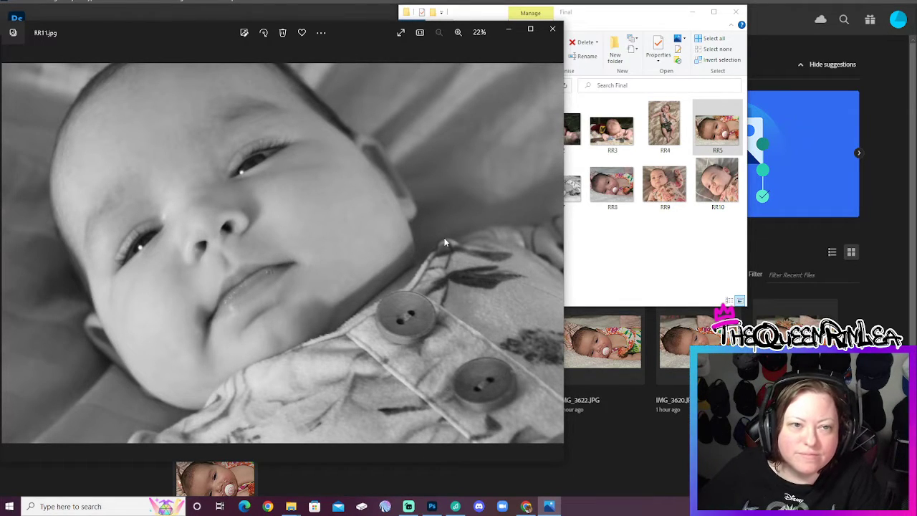
left_click(551, 30)
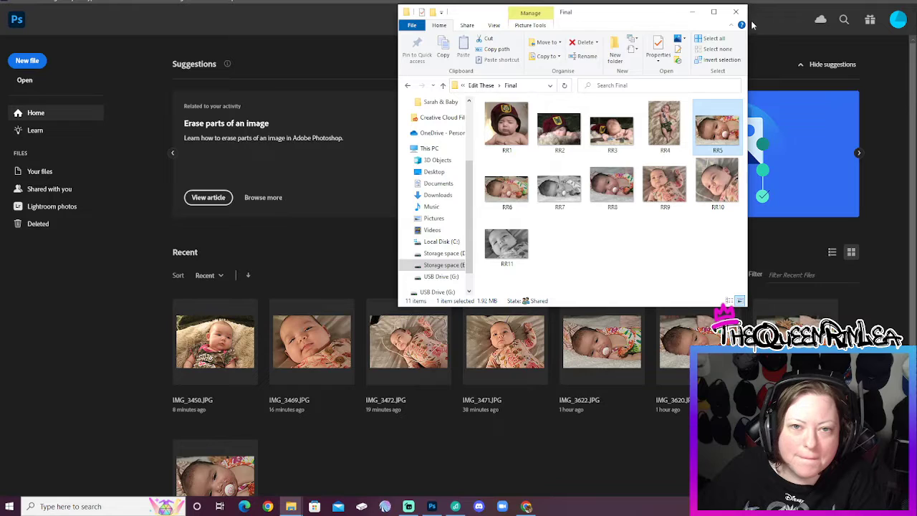
left_click(738, 11)
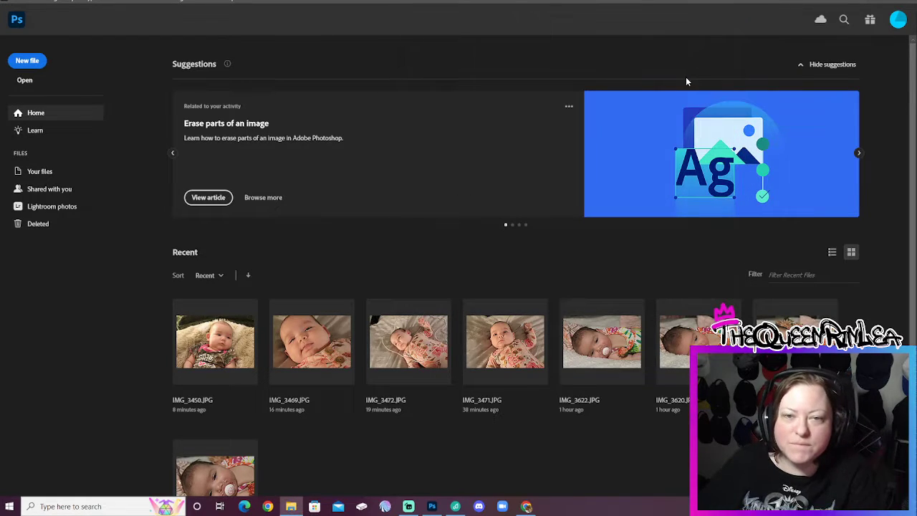
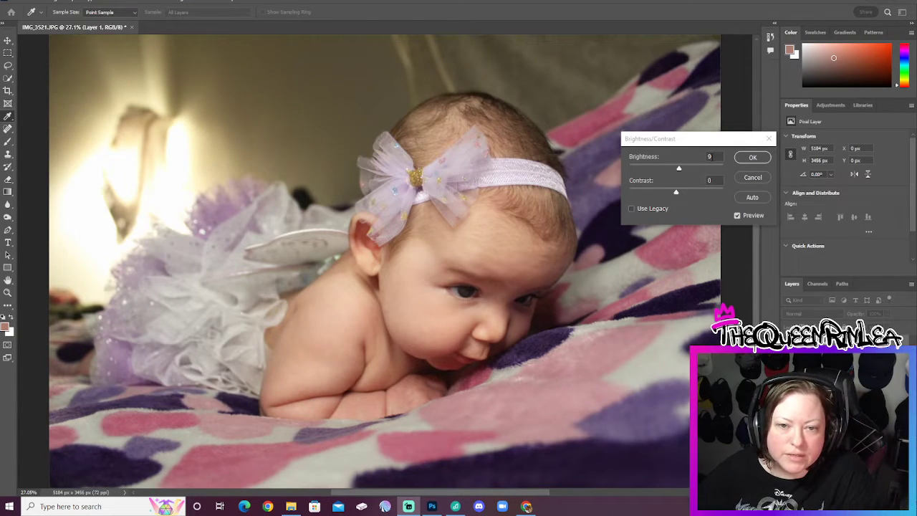
Apply a Brightness/Contrast adjustment to IMG_3521.JPG with brightness 8 and contrast -4.
left_click_drag(679, 169, 673, 196)
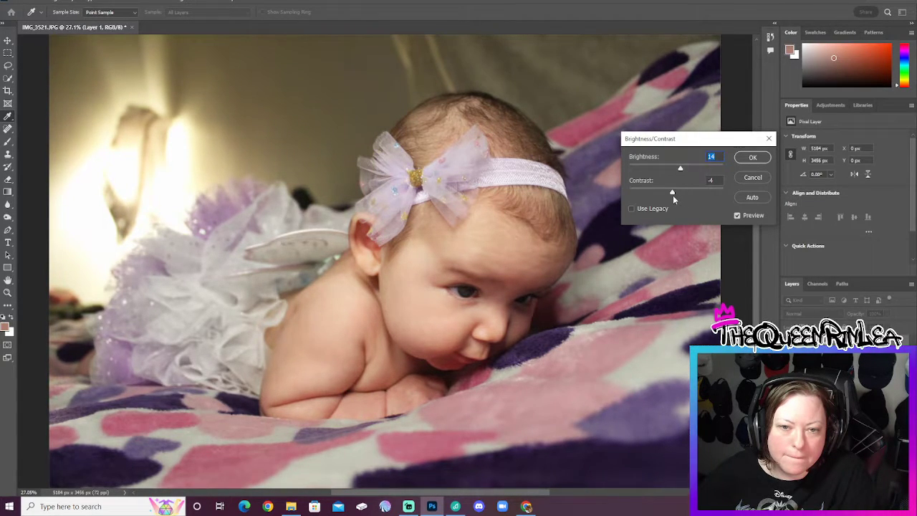
left_click(712, 156)
key("Down")
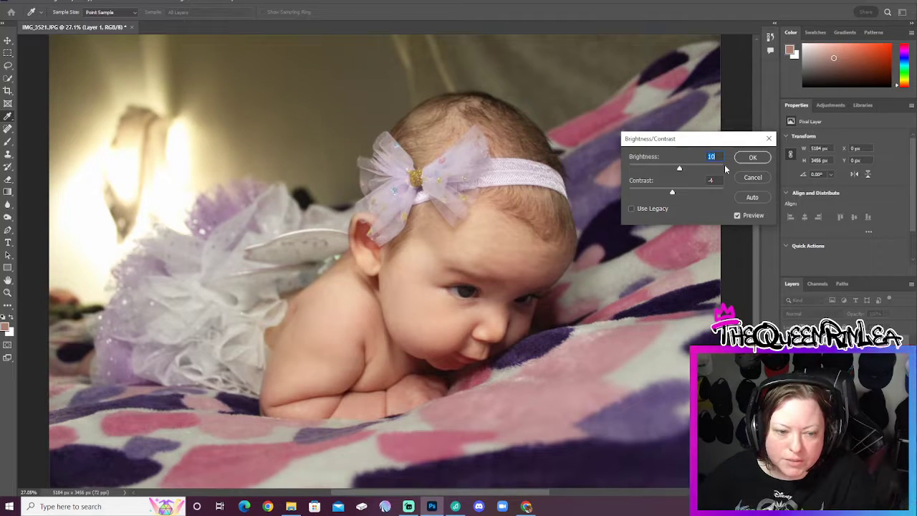
key("Down")
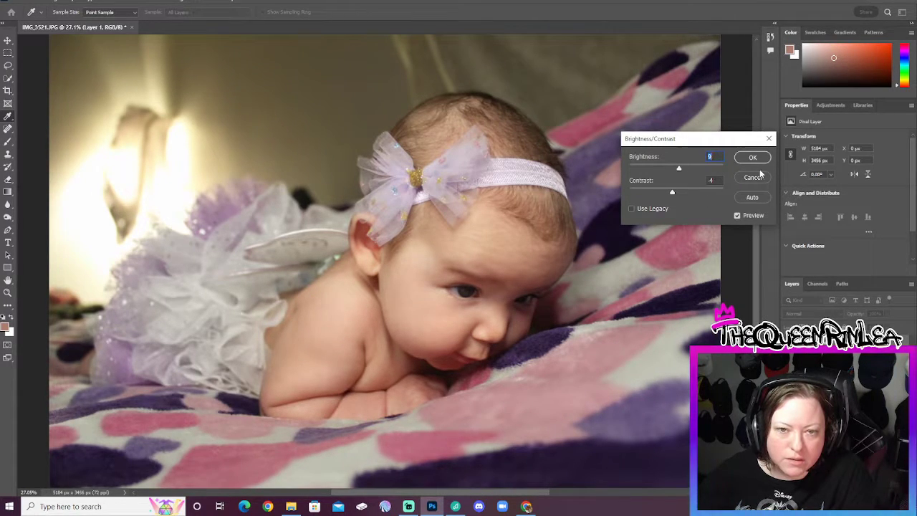
key("Down")
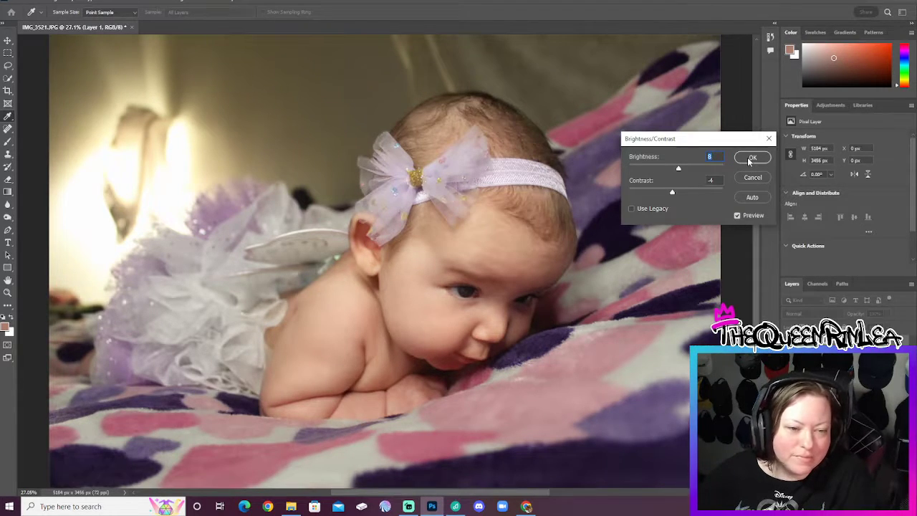
left_click(752, 158)
Start a Color Balance adjustment on the photo and set the midtones' Cyan-Red level to -7.
key("z")
left_click(57, 0)
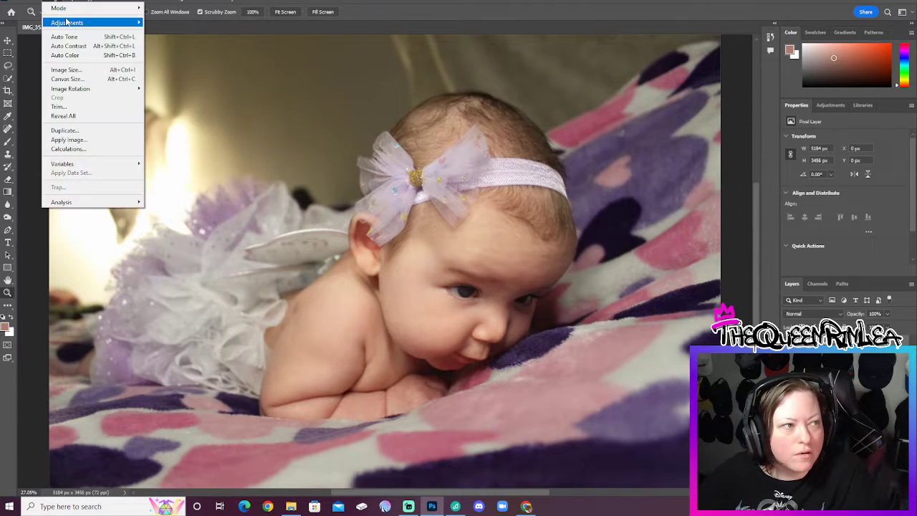
mouse_move(86, 22)
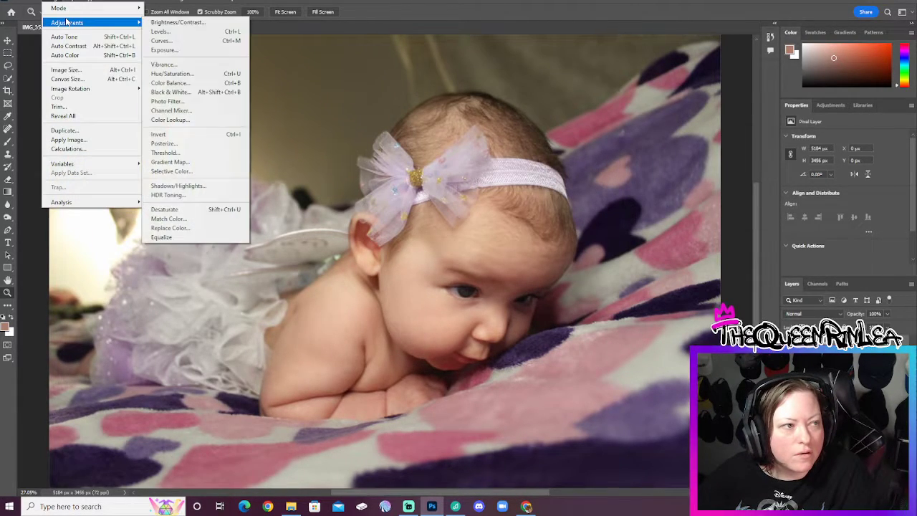
left_click(170, 83)
left_click_drag(681, 111, 722, 112)
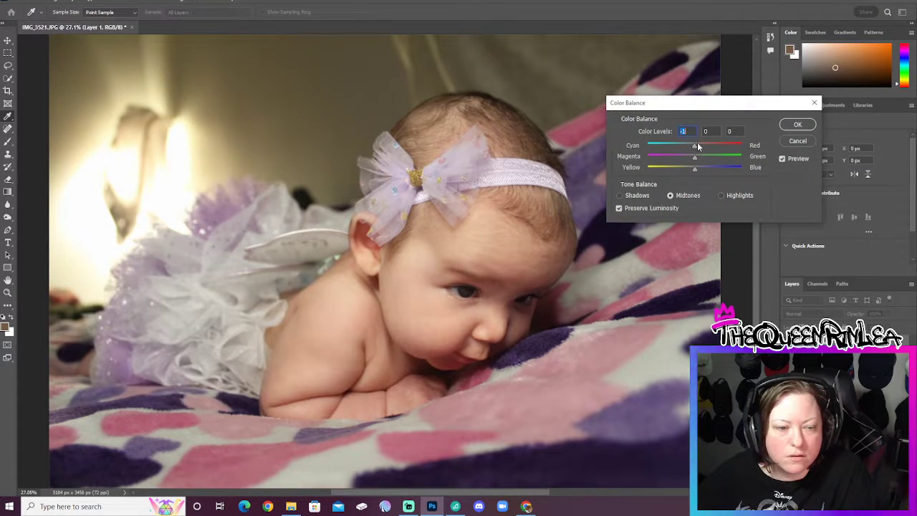
key("Down")
key("Down")
key("Down")
key("Down")
key("Down")
key("Down")
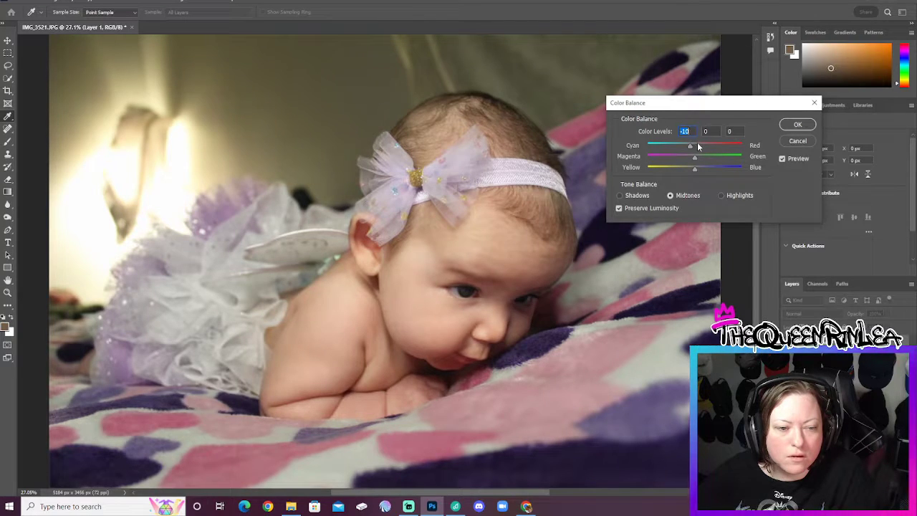
key("Up")
key("Up")
key("Up")
key("Up")
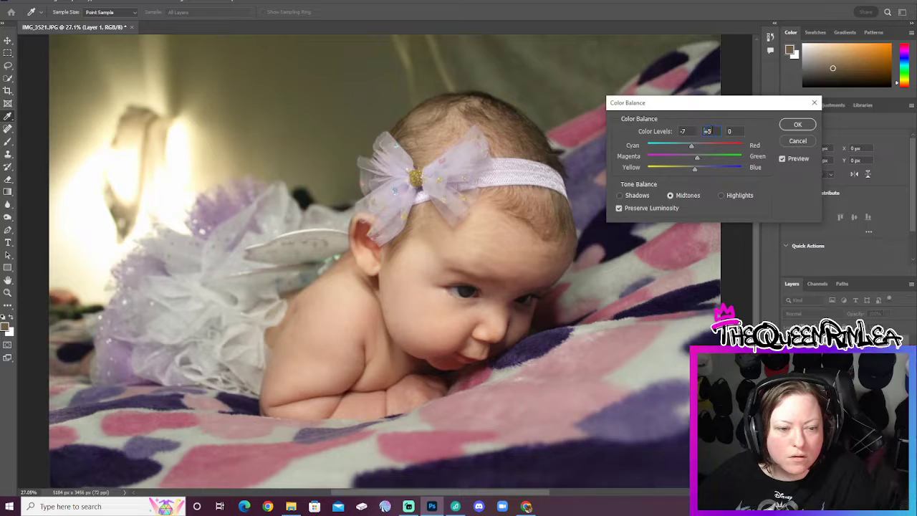
Try greener and more magenta midtones, and set the Magenta-Green level to +1.
key("Up")
key("Up")
key("Up")
key("Up")
key("Up")
key("Up")
key("Up")
key("Up")
key("Up")
key("Up")
key("Up")
key("Up")
key("Up")
key("Up")
key("Up")
key("Down")
key("Down")
key("Down")
key("Down")
key("Down")
key("Down")
key("Down")
key("Down")
key("Down")
key("Down")
key("Down")
key("Down")
key("Down")
key("Down")
key("Down")
key("Down")
key("Down")
key("Down")
key("Down")
key("Down")
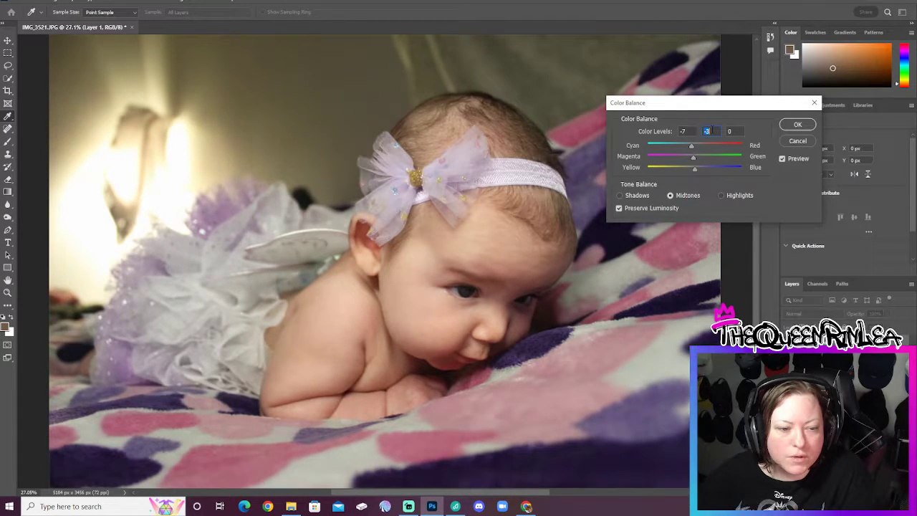
key("Up")
Shift the midtones toward blue by setting the Yellow-Blue level to +15.
left_click_drag(697, 171, 698, 169)
key("Tab")
key("Up")
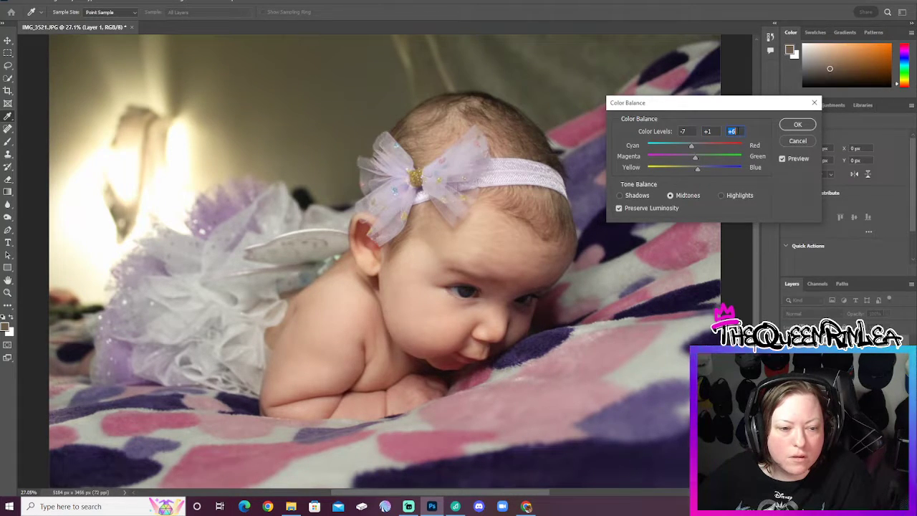
key("Up")
key("Up")
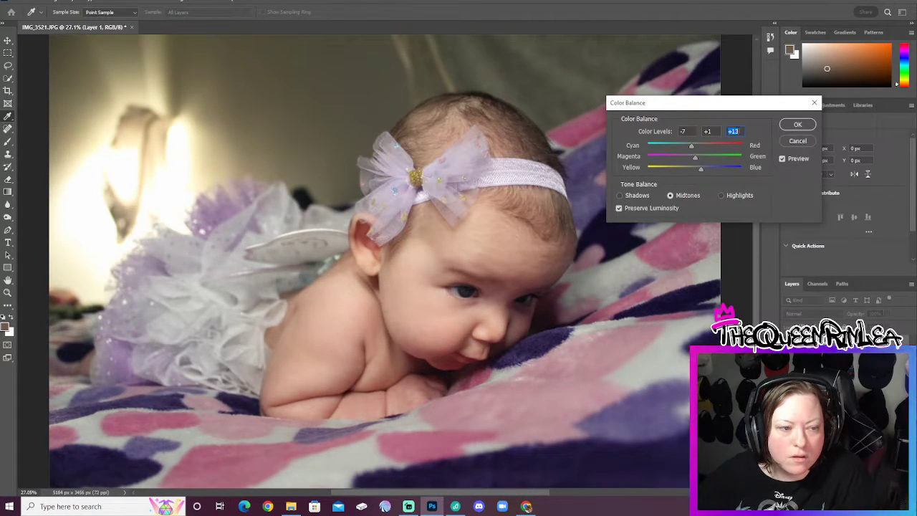
key("Up")
key("Up")
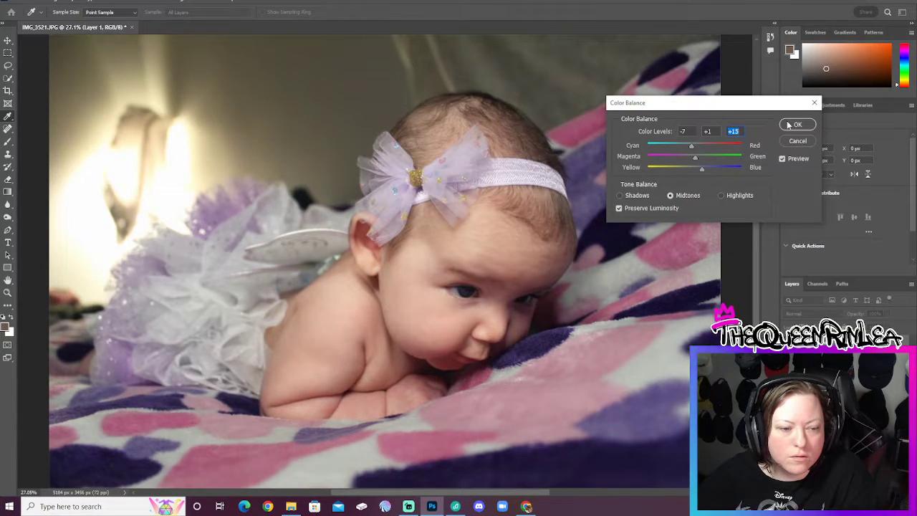
Compare the photo with and without the color balance change, and set the midtones' Cyan-Red level to -5.
left_click(782, 159)
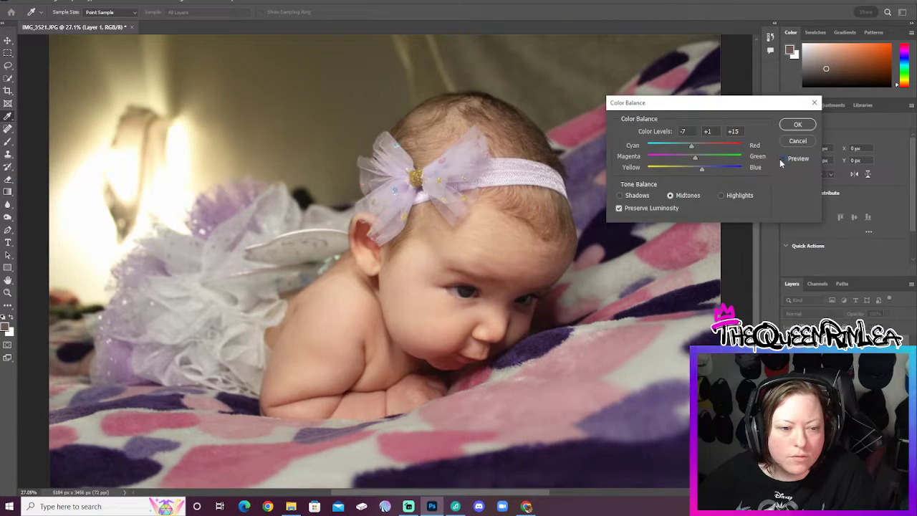
left_click(782, 160)
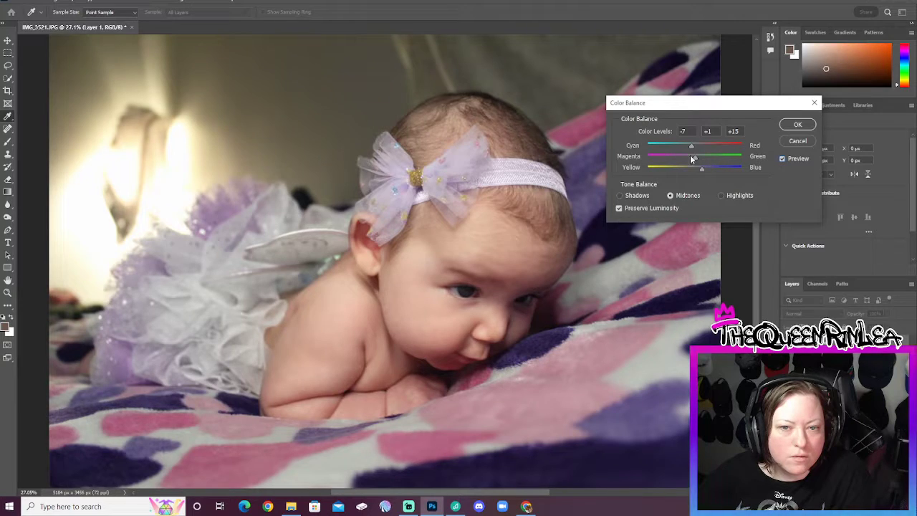
left_click_drag(692, 146, 690, 146)
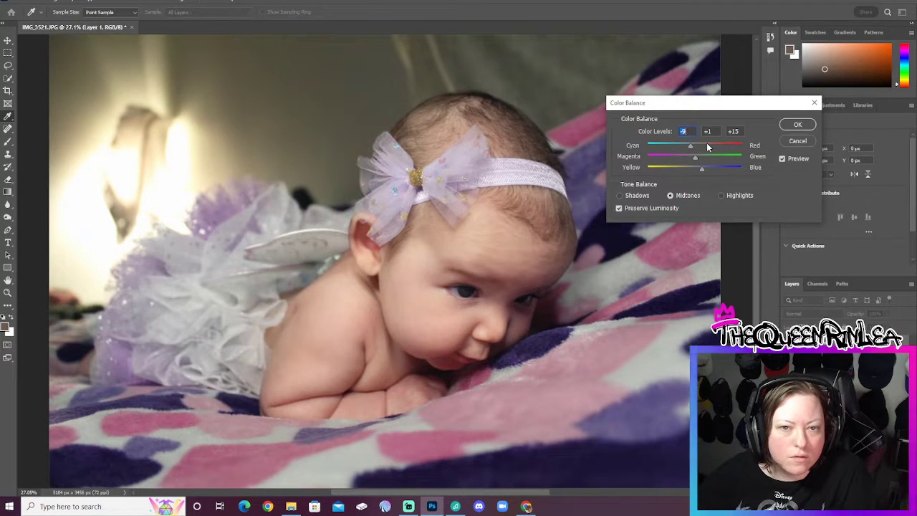
type("0")
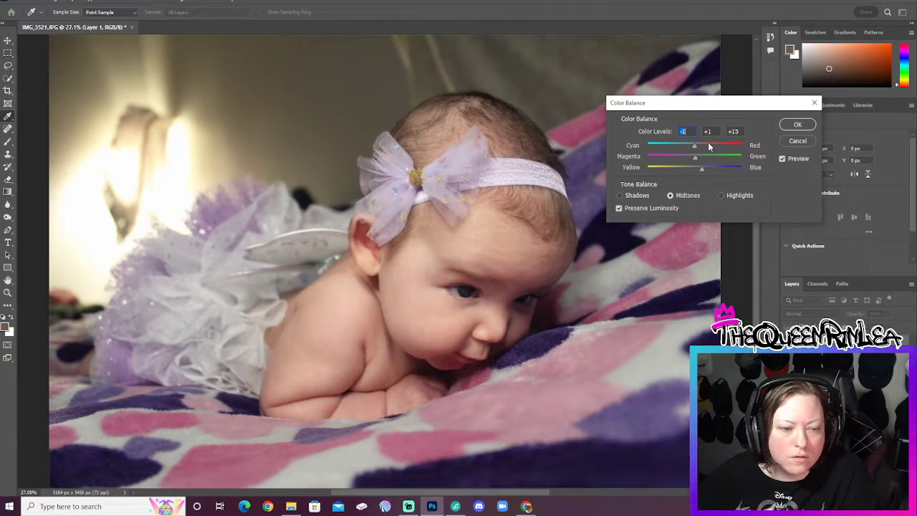
key("Up")
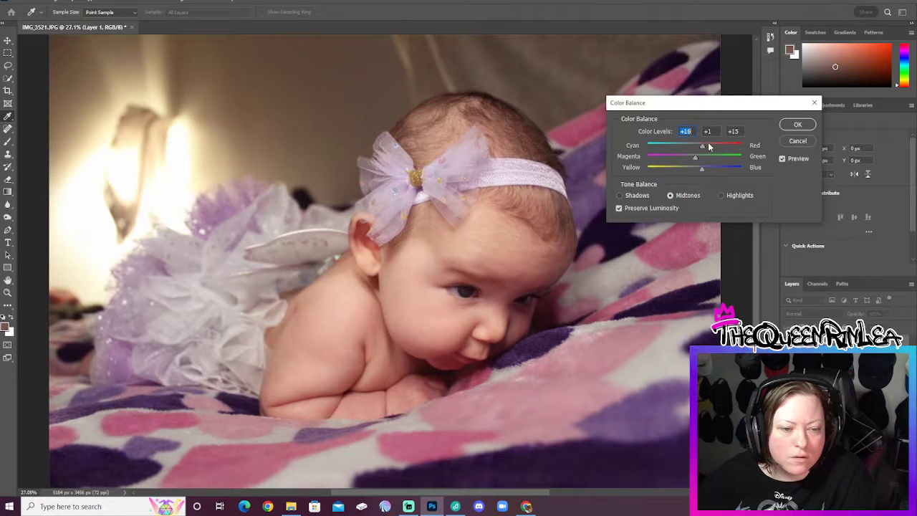
key("Down")
key("Down")
key("Down")
key("Down")
key("Down")
key("Down")
key("Down")
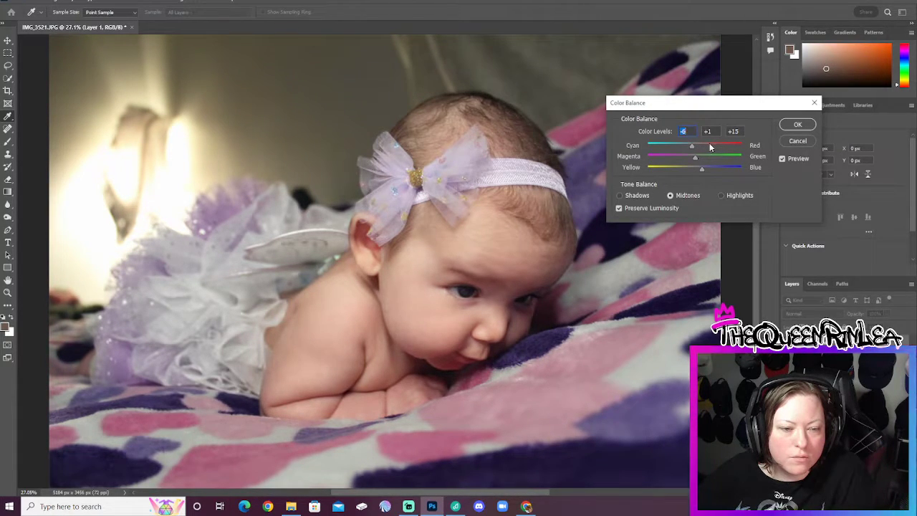
Check the new color balance against the unadjusted photo once more and apply the adjustment.
left_click(782, 158)
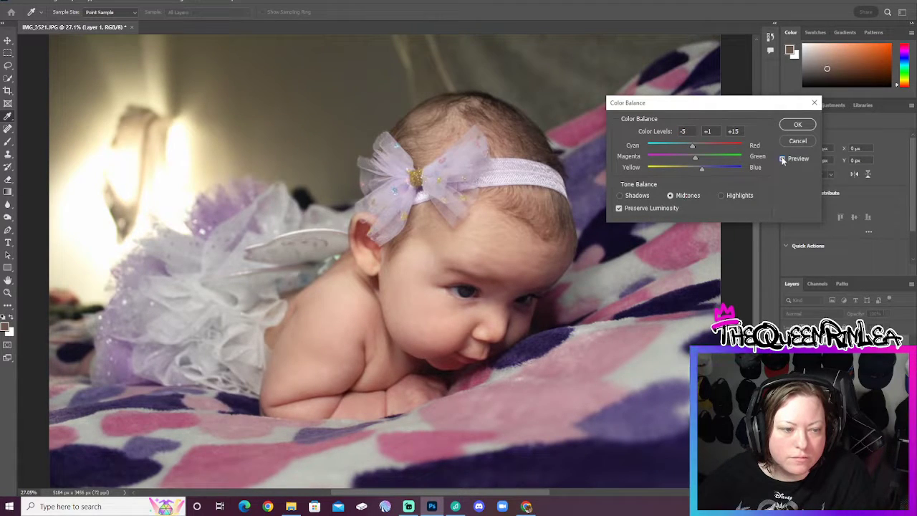
left_click(782, 159)
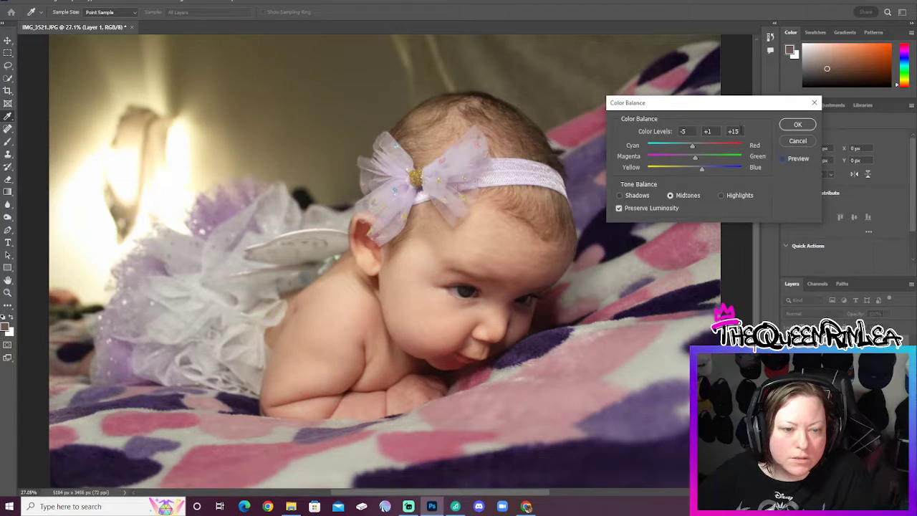
left_click(783, 158)
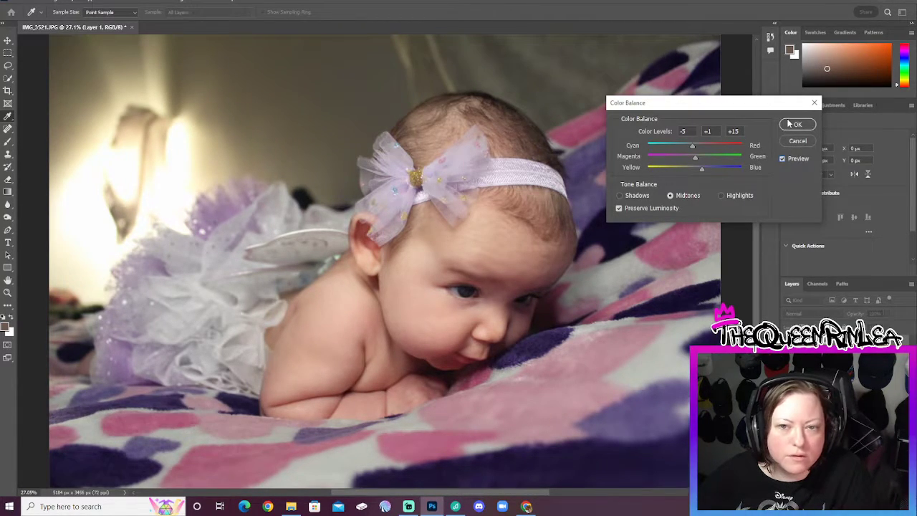
left_click(798, 125)
key("z")
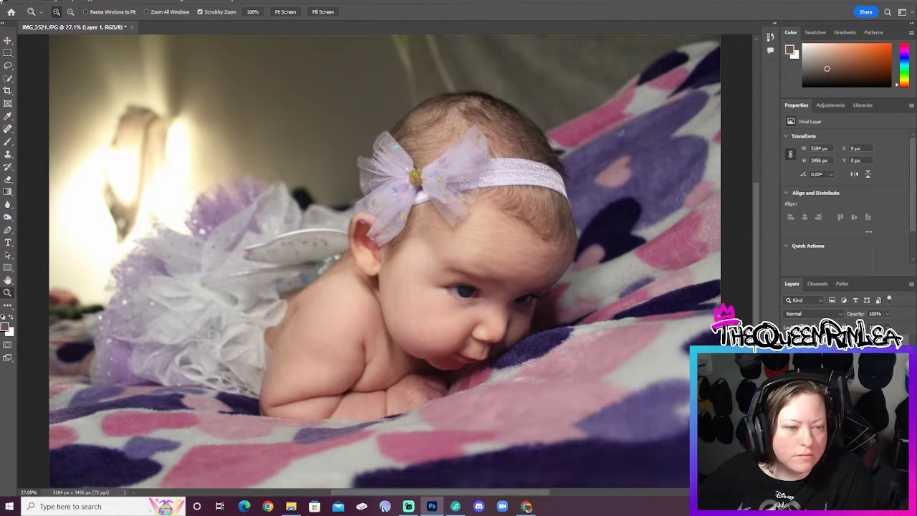
Apply another Brightness/Contrast adjustment to the photo with the contrast lowered to -10.
left_click(71, 0)
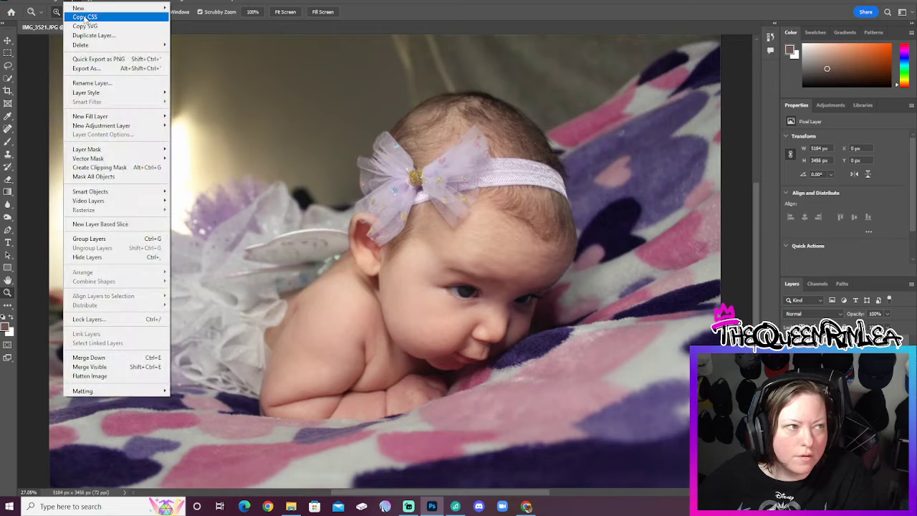
mouse_move(89, 23)
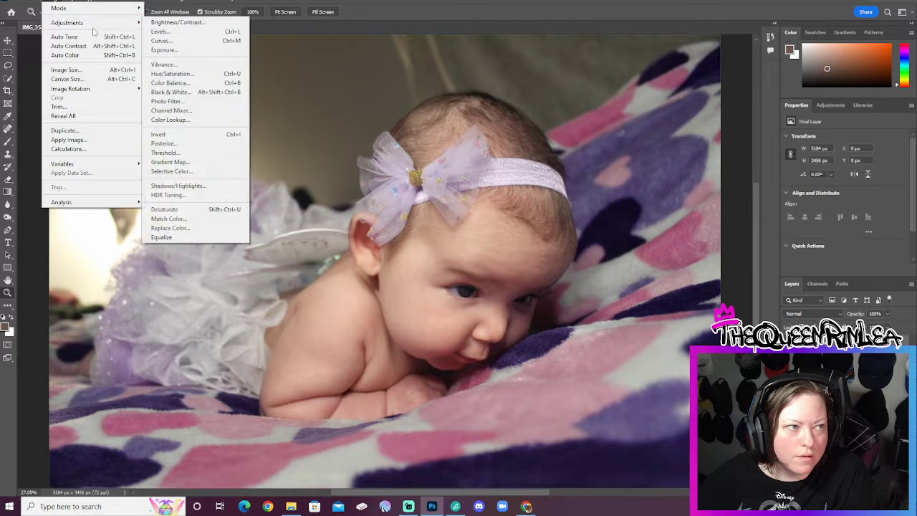
left_click(177, 23)
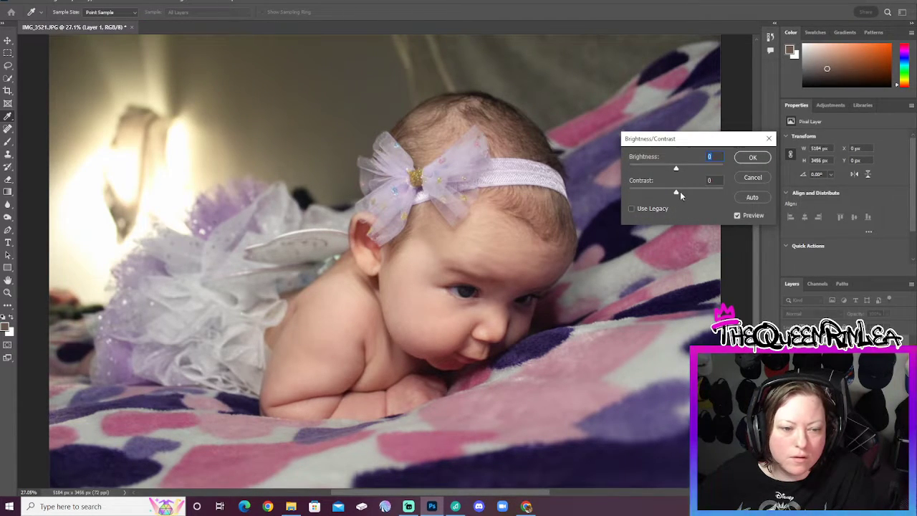
left_click(674, 189)
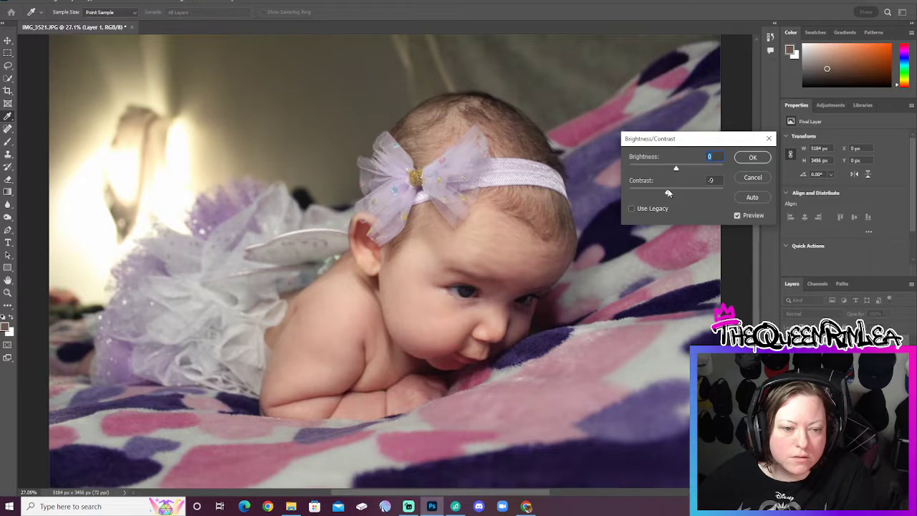
key("Up")
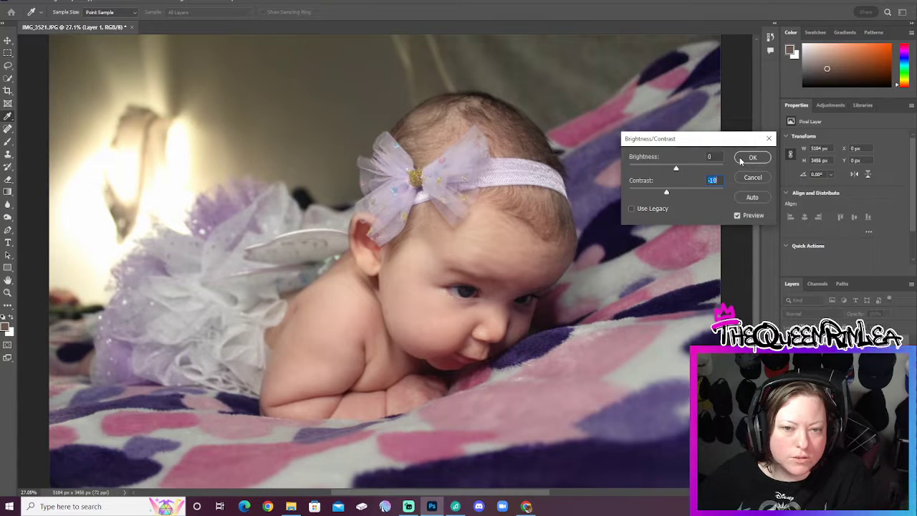
left_click(751, 158)
key("z")
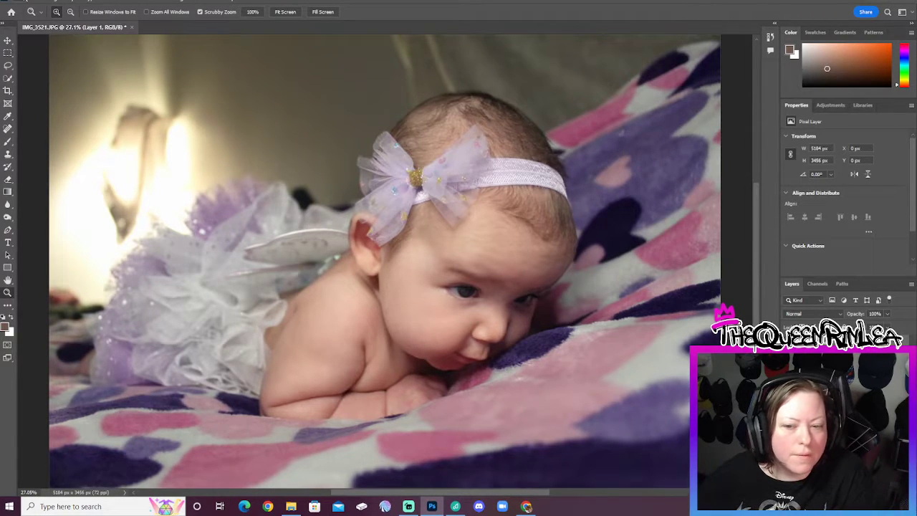
Save a JPEG copy on the computer as RR12 in the Final folder, and close IMG_3521.JPG without saving its changes.
left_click(26, 1)
left_click(81, 125)
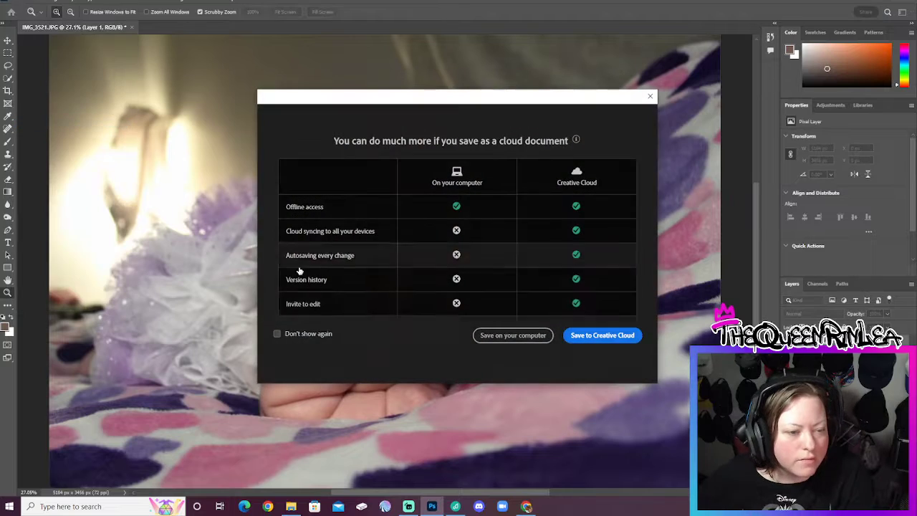
left_click(528, 336)
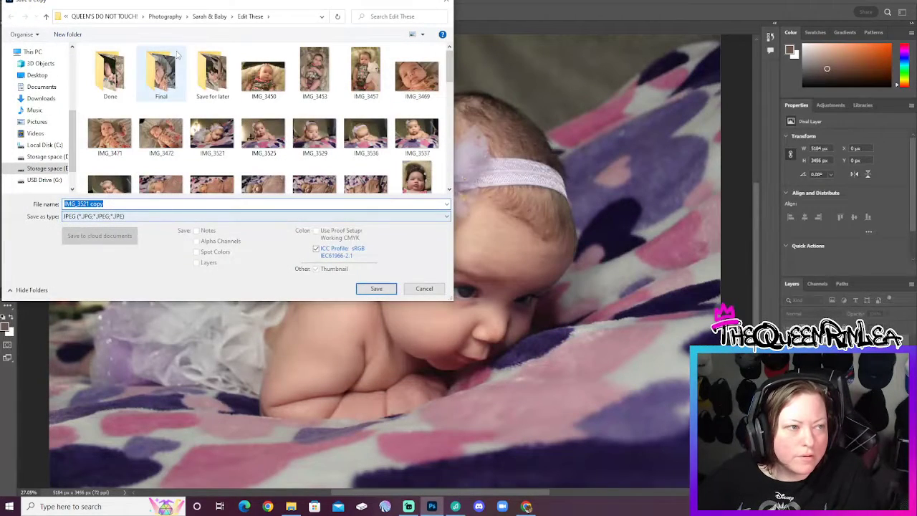
double_click(161, 72)
left_click(266, 204)
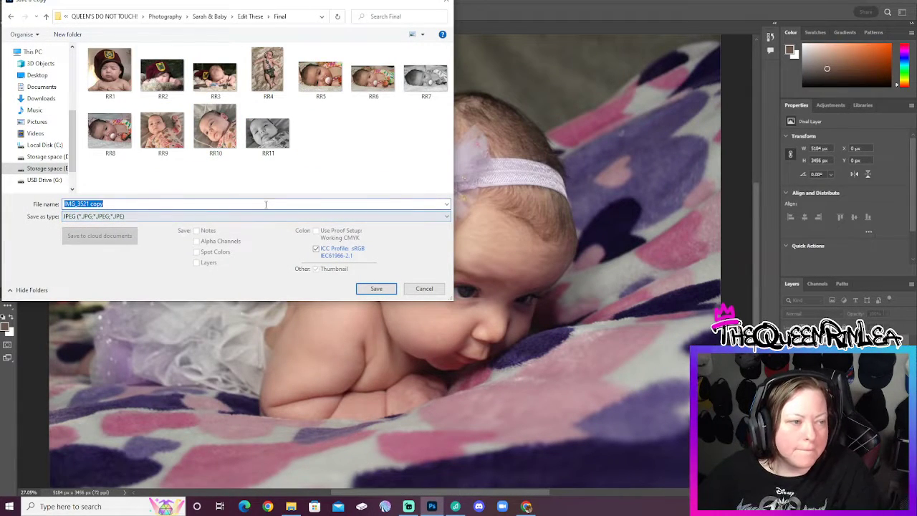
type("RR12")
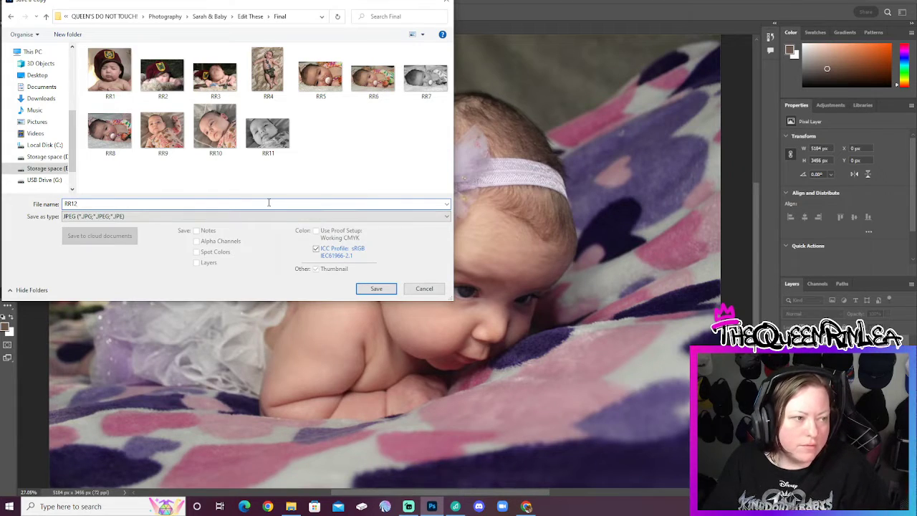
key("Return")
key("Return")
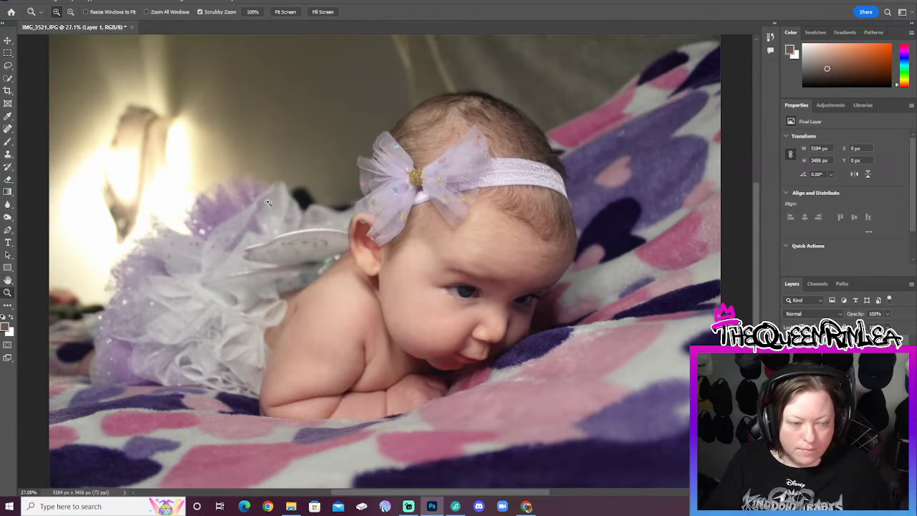
left_click(131, 28)
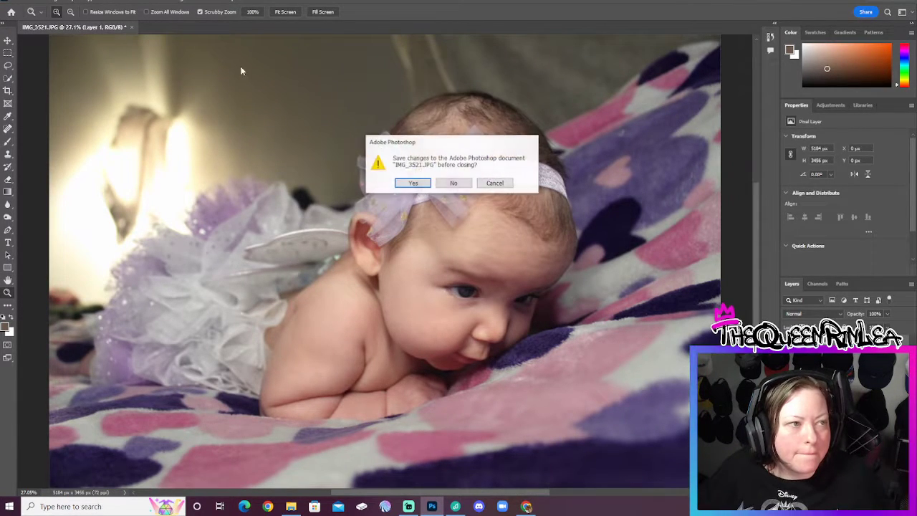
left_click(459, 184)
Open the photos IMG_3525, IMG_3529, IMG_3536, IMG_3537 and IMG_3538 together from the Edit These folder.
key("ctrl+o")
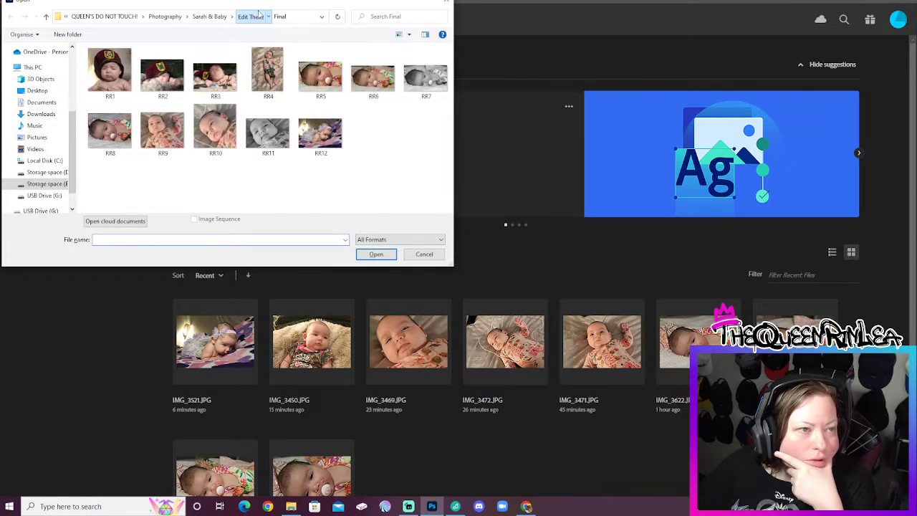
left_click(253, 16)
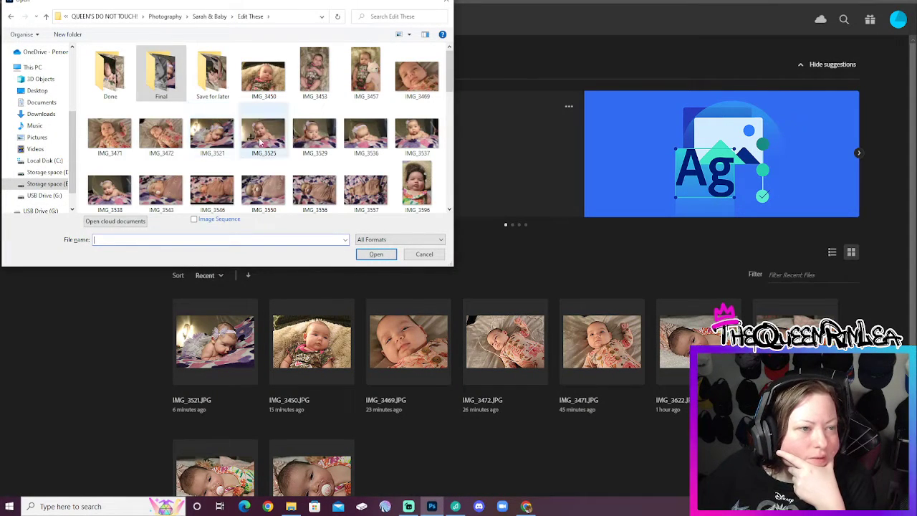
left_click(110, 190)
left_click(417, 134, "ctrl")
left_click(380, 131, "ctrl")
left_click(315, 131, "ctrl")
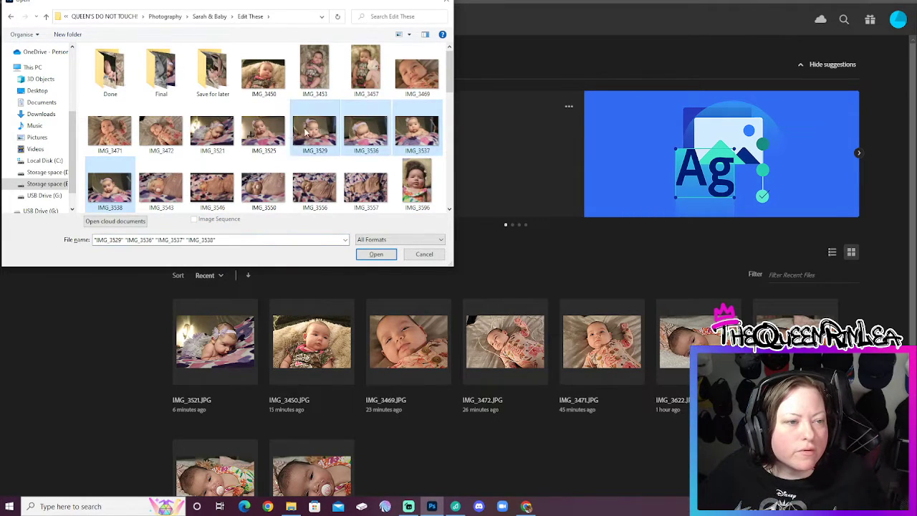
left_click(263, 132, "ctrl")
left_click(377, 255)
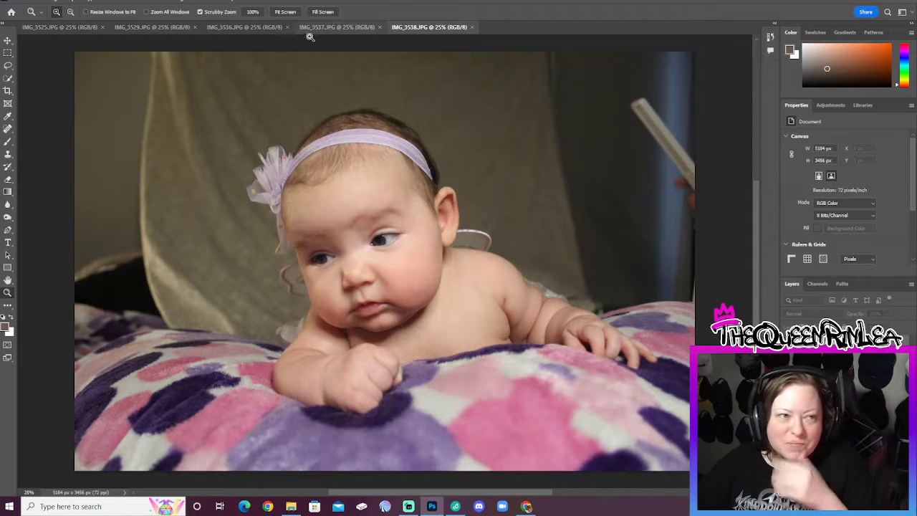
Look through the five opened photos one by one and return to IMG_3525.JPG.
left_click(43, 27)
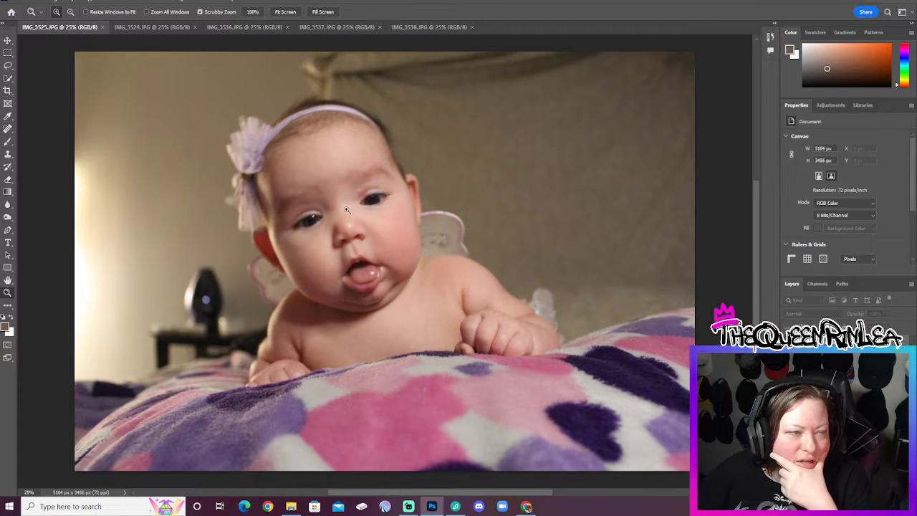
left_click(155, 27)
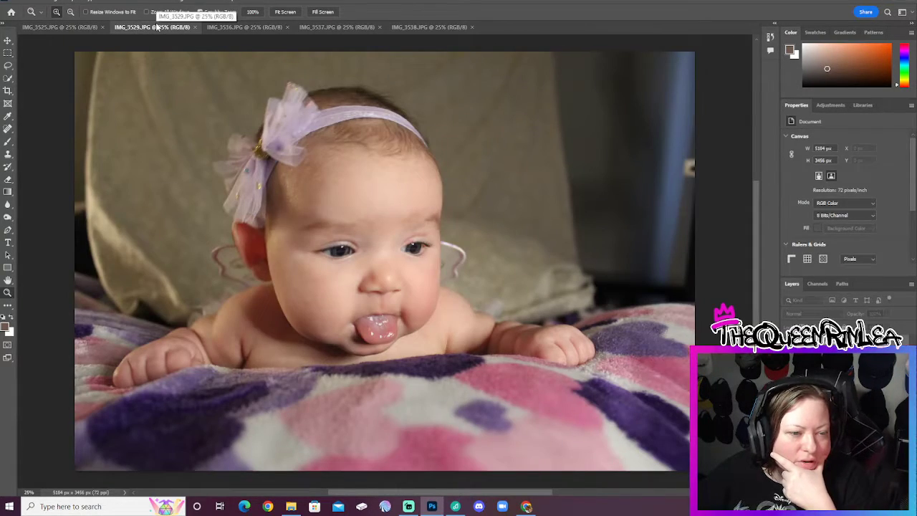
left_click(240, 30)
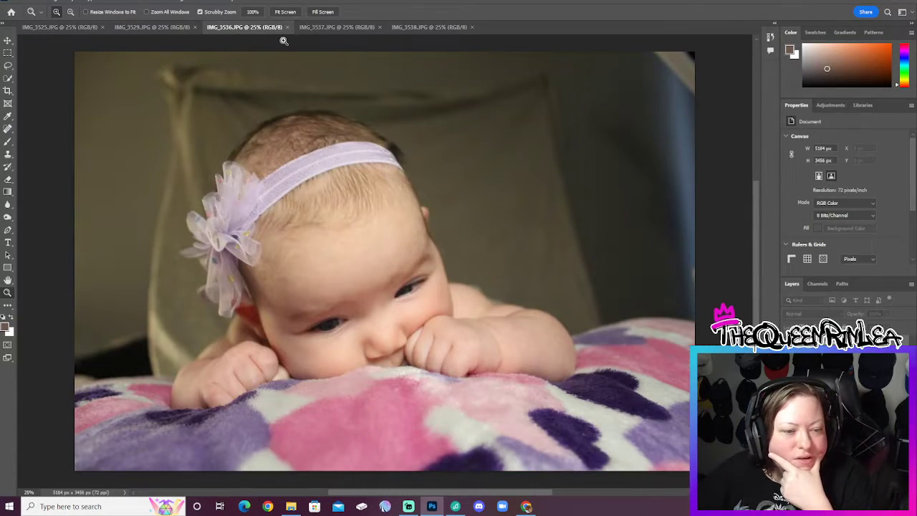
left_click(353, 26)
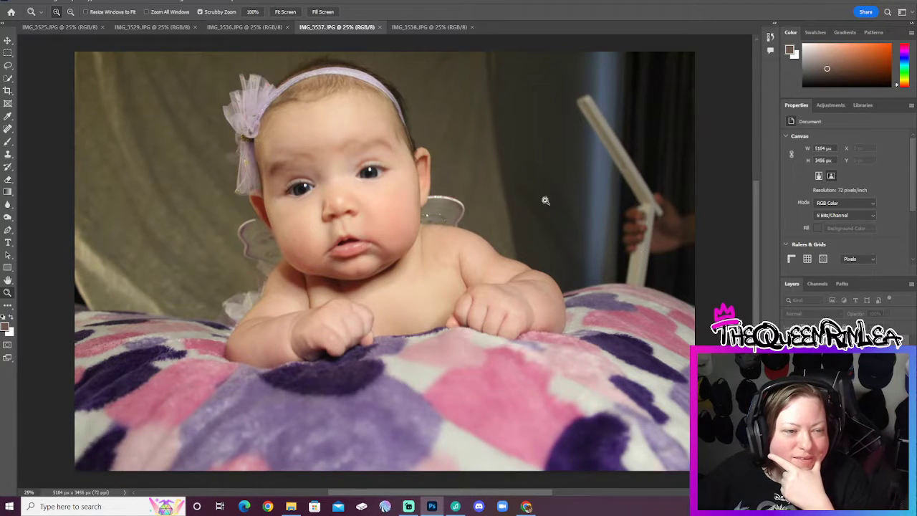
left_click(430, 28)
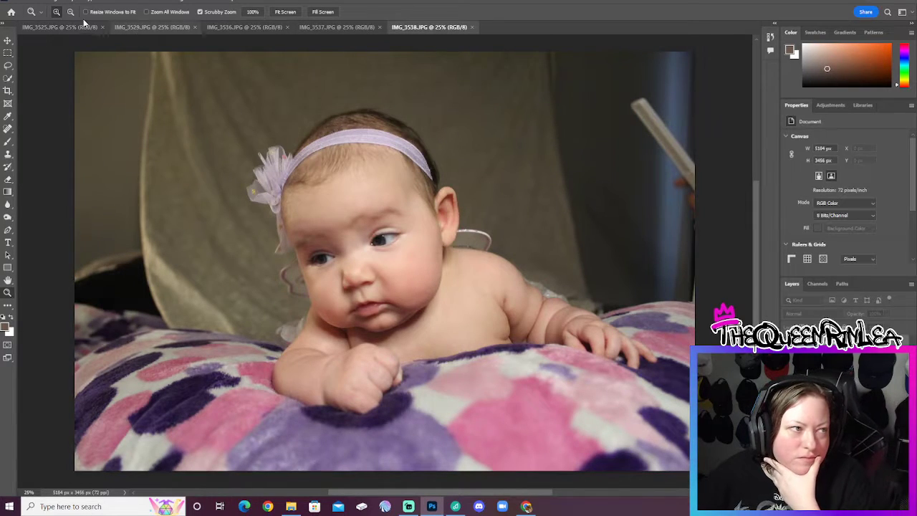
left_click(61, 27)
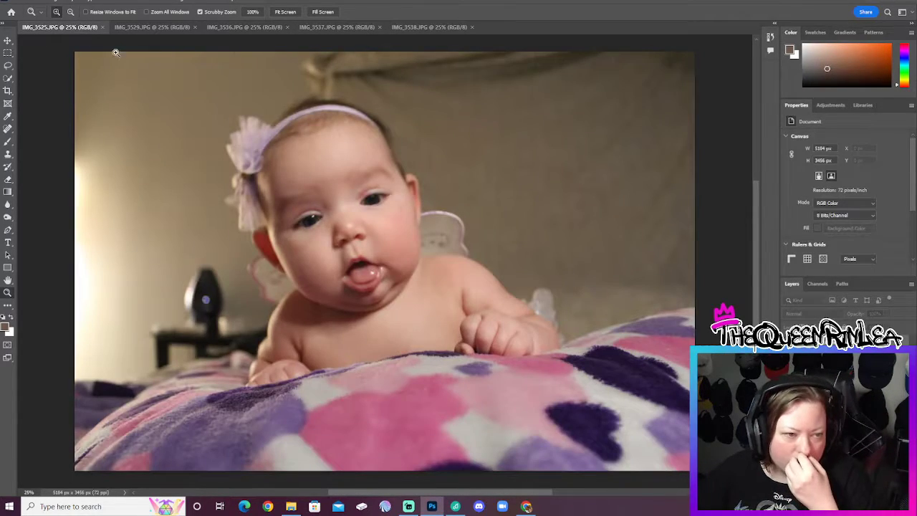
Measure the diagonal blur streaks beside the baby's temple and just above the ear in IMG_3525.JPG with the Ruler tool.
left_click(229, 280)
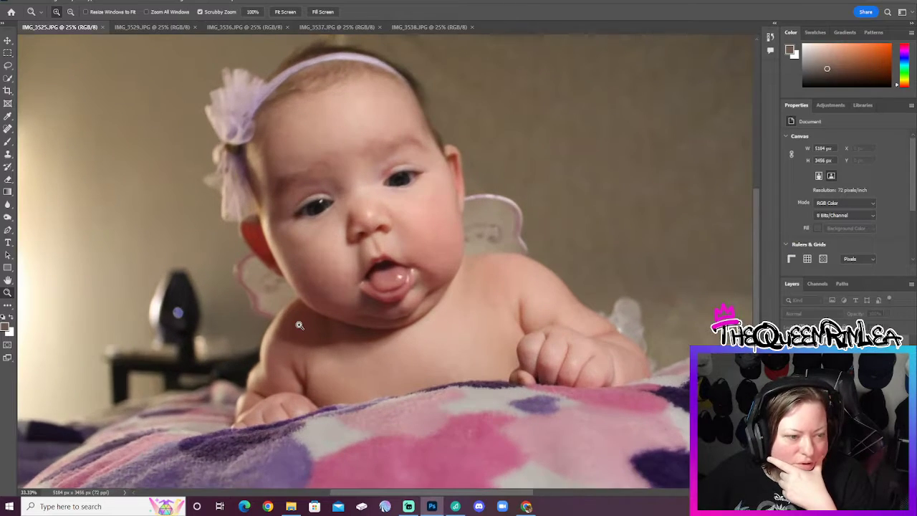
left_click(379, 303)
left_click(544, 235)
scroll(546, 232, "up", 5)
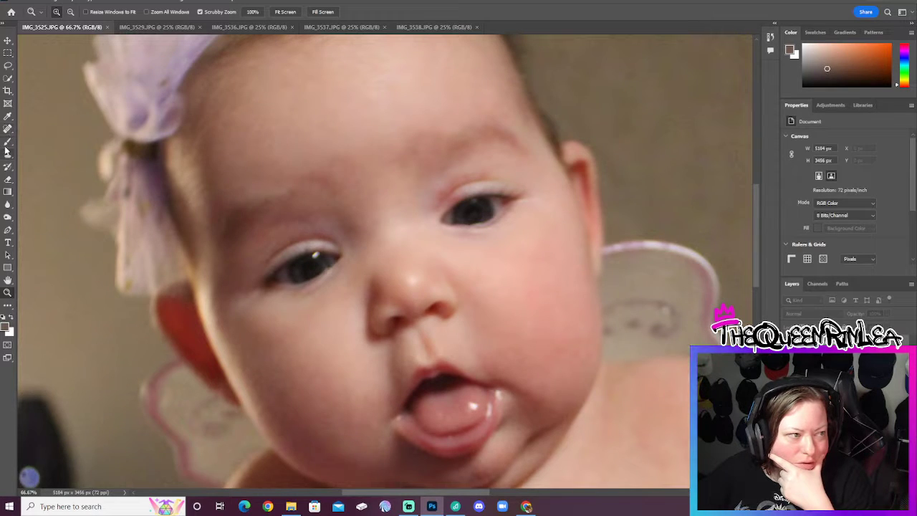
left_click(8, 116)
right_click(8, 116)
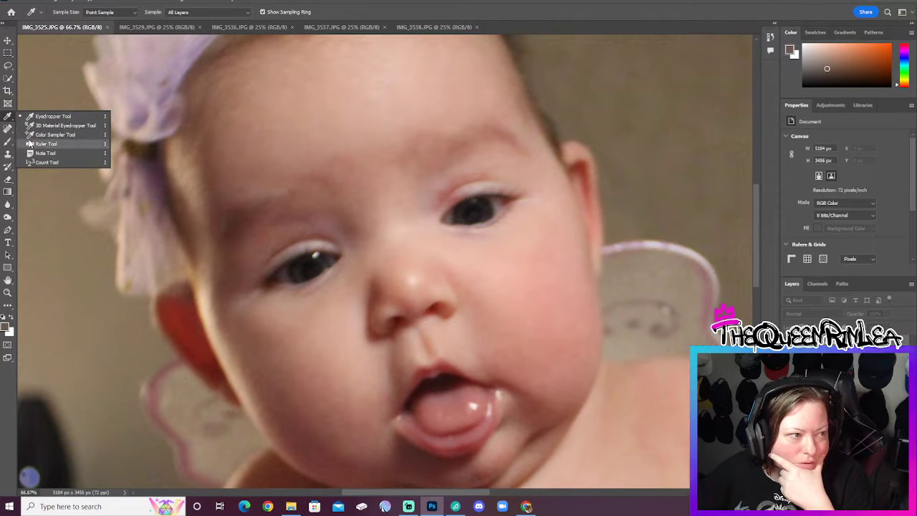
left_click(39, 149)
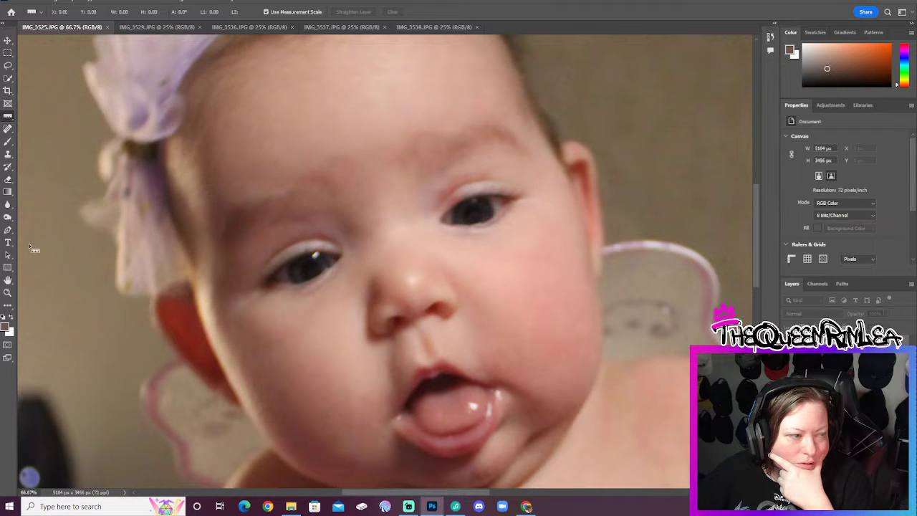
key("z")
left_click(90, 229)
left_click(186, 179)
right_click(443, 125)
left_click(466, 178)
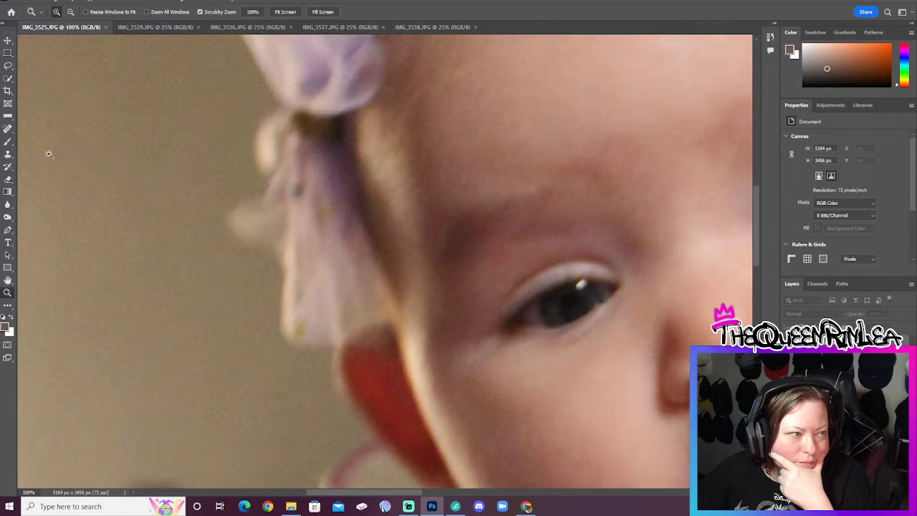
left_click(8, 116)
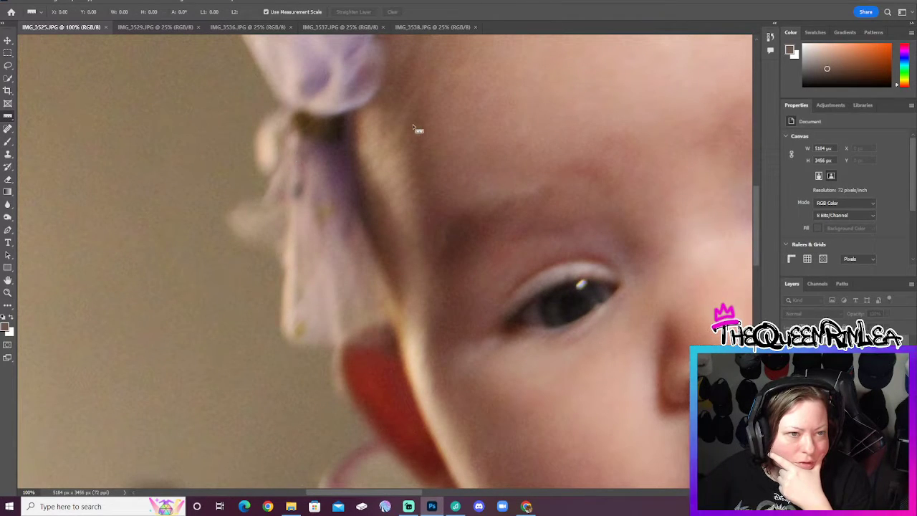
left_click_drag(405, 133, 366, 174)
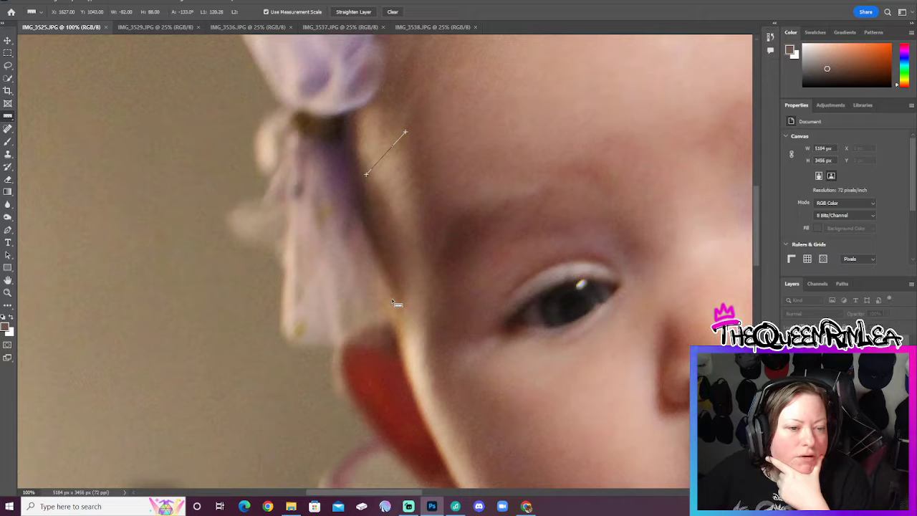
left_click_drag(390, 294, 379, 305)
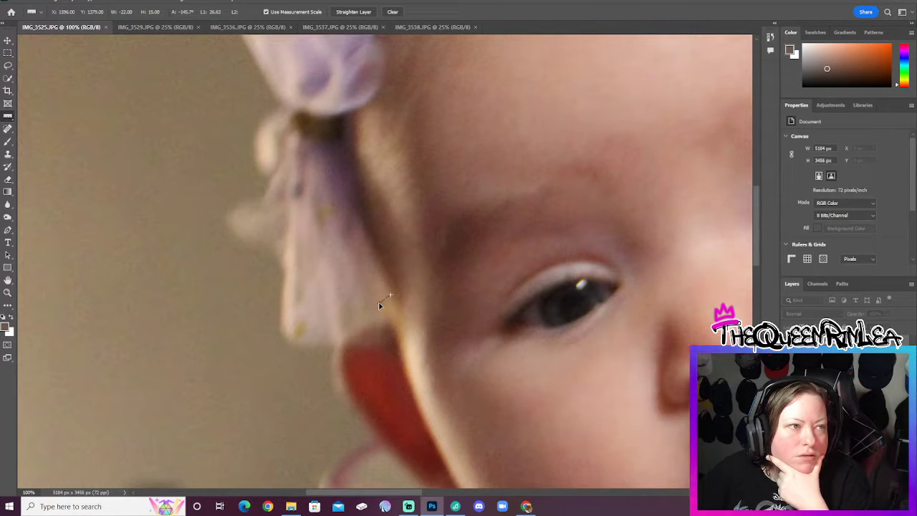
right_click(354, 222)
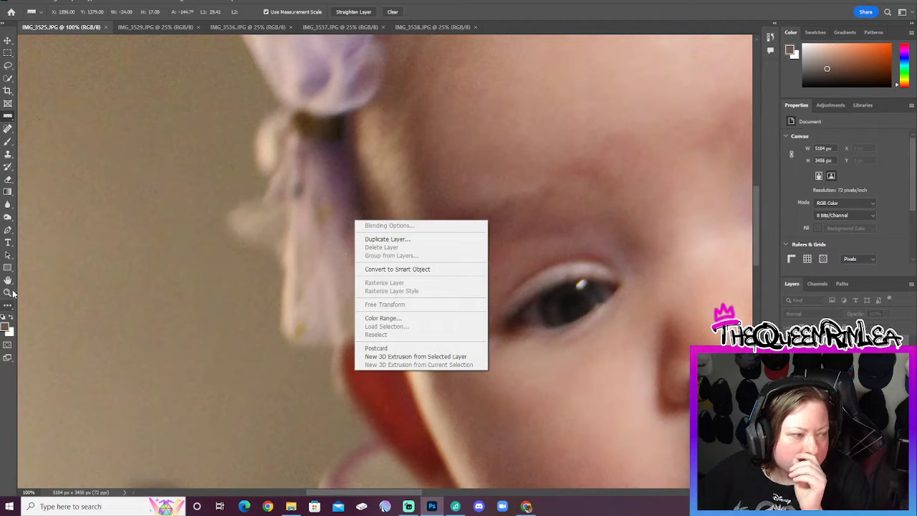
left_click(524, 281)
right_click(524, 281)
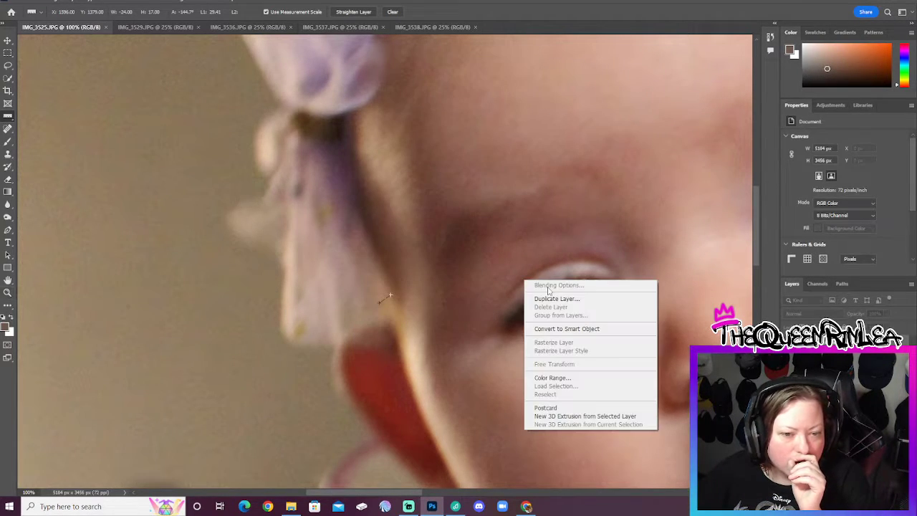
Duplicate the photo onto a new layer and convert that copy to a smart object.
left_click(8, 45)
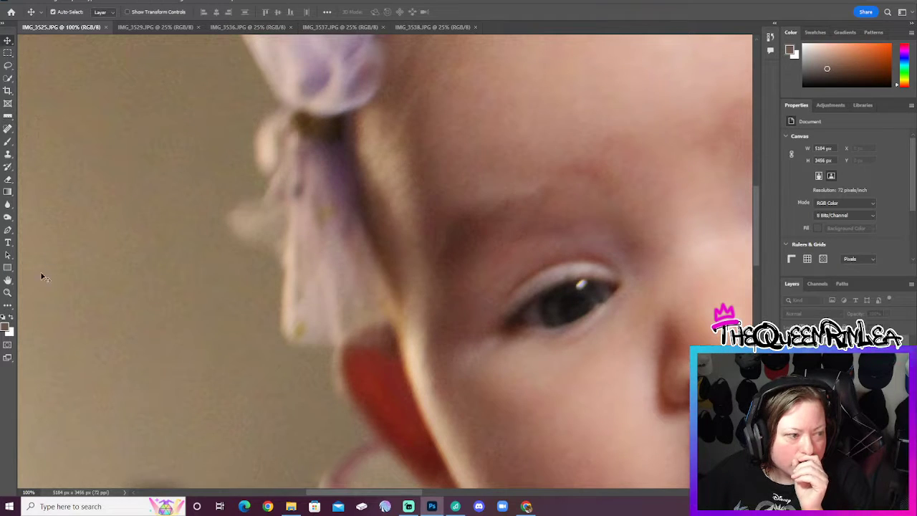
left_click(7, 293)
right_click(186, 255)
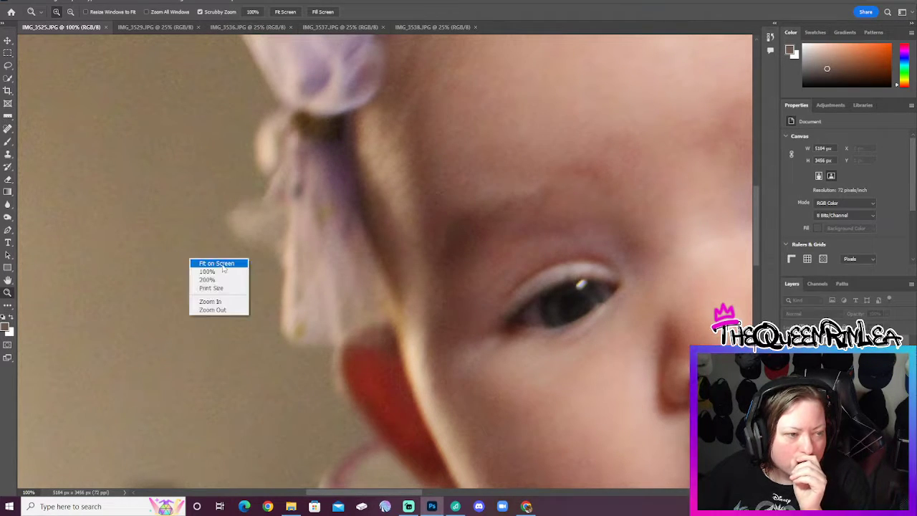
left_click(215, 262)
left_click(133, 1)
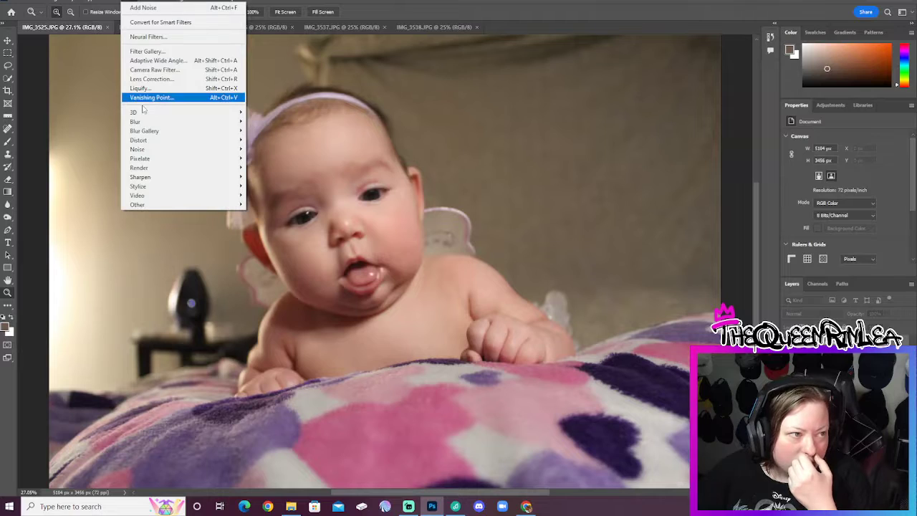
double_click(831, 343)
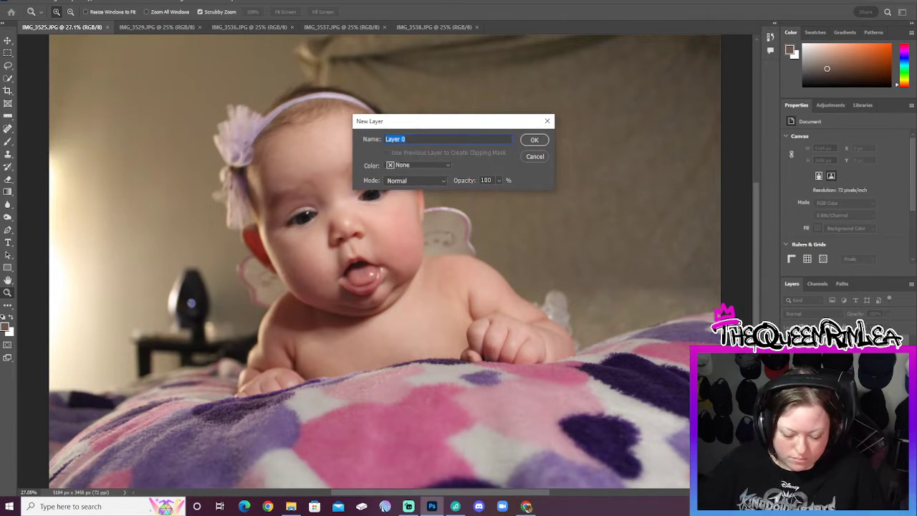
left_click(529, 159)
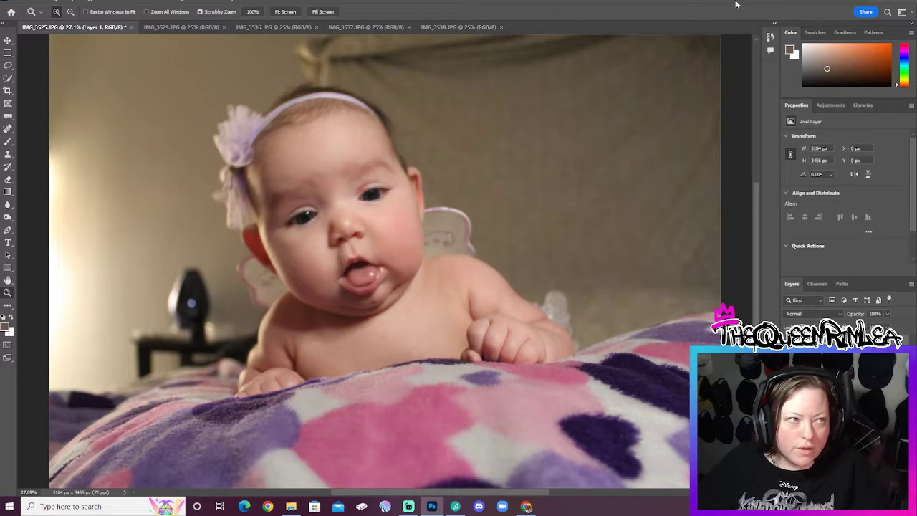
left_click(125, 2)
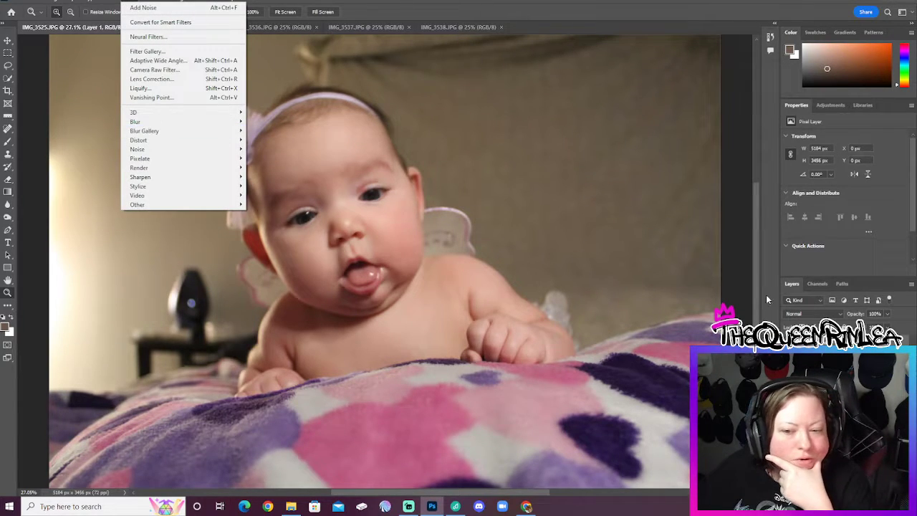
right_click(767, 336)
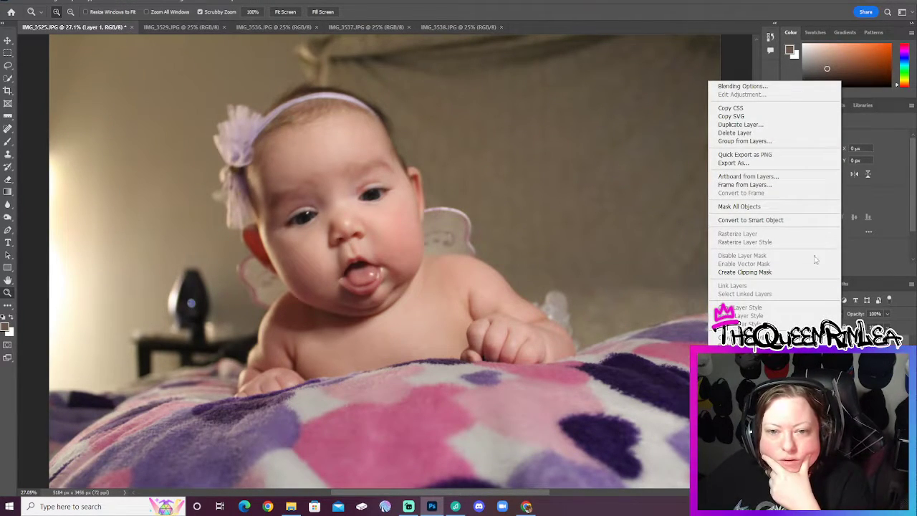
left_click(808, 220)
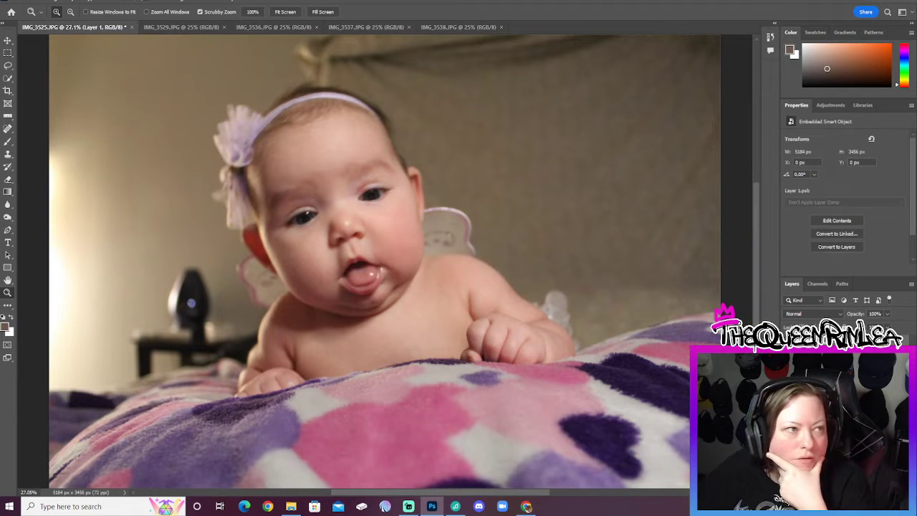
left_click(132, 2)
mouse_move(182, 180)
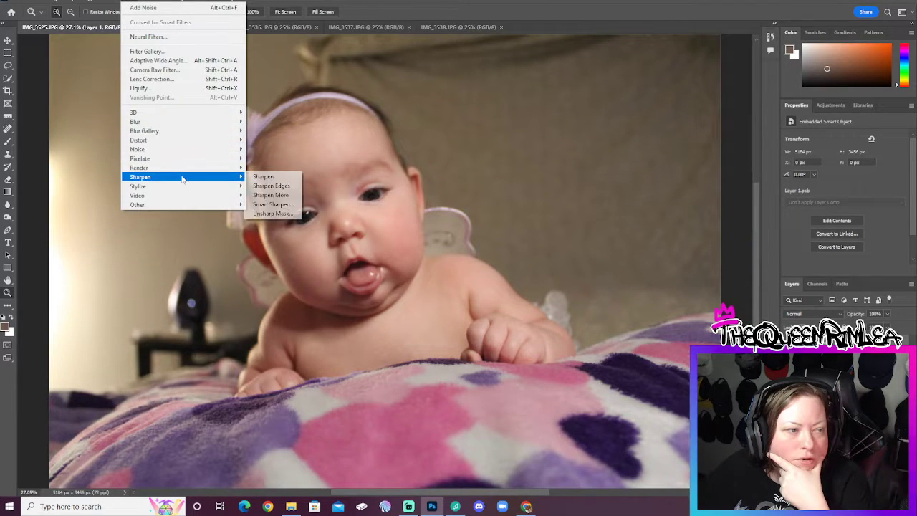
left_click(279, 213)
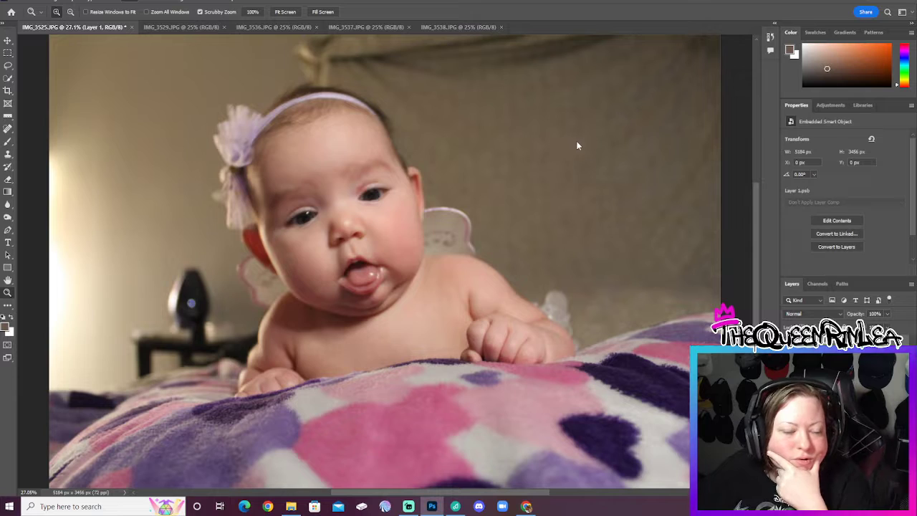
left_click_drag(516, 91, 721, 85)
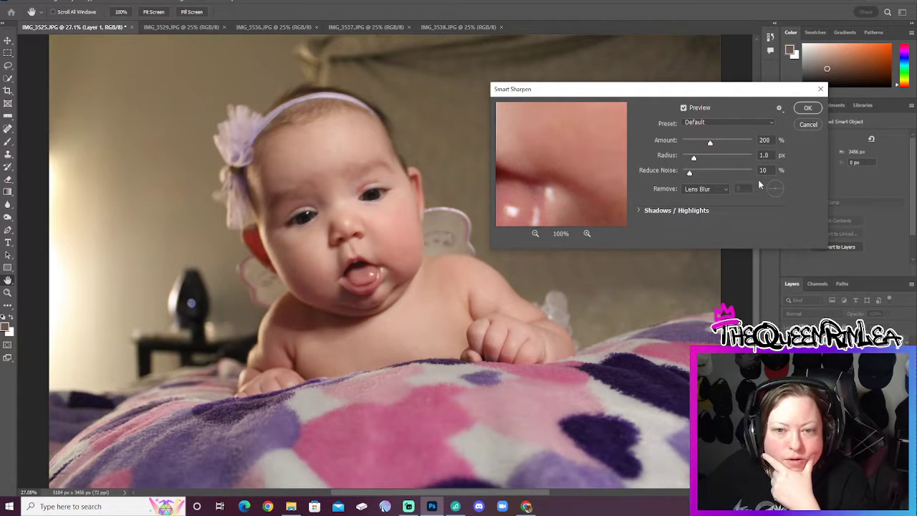
left_click(706, 188)
left_click(698, 207)
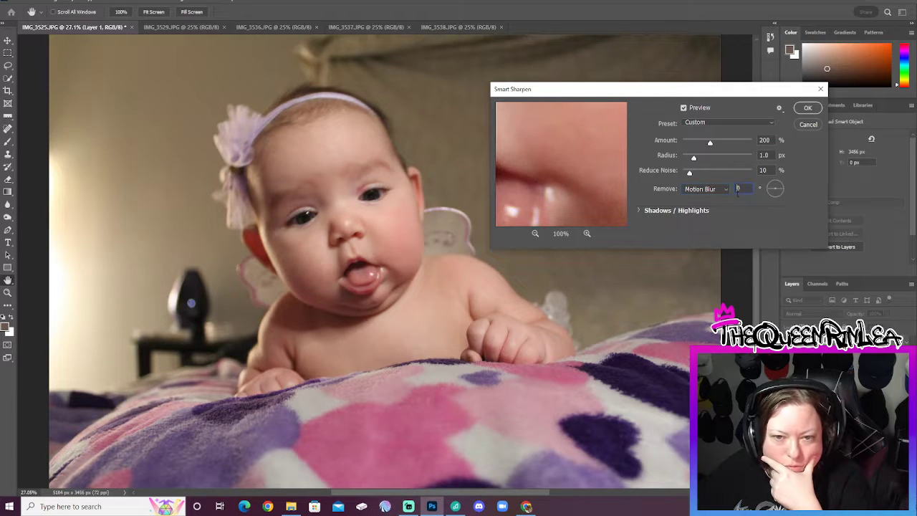
double_click(738, 189)
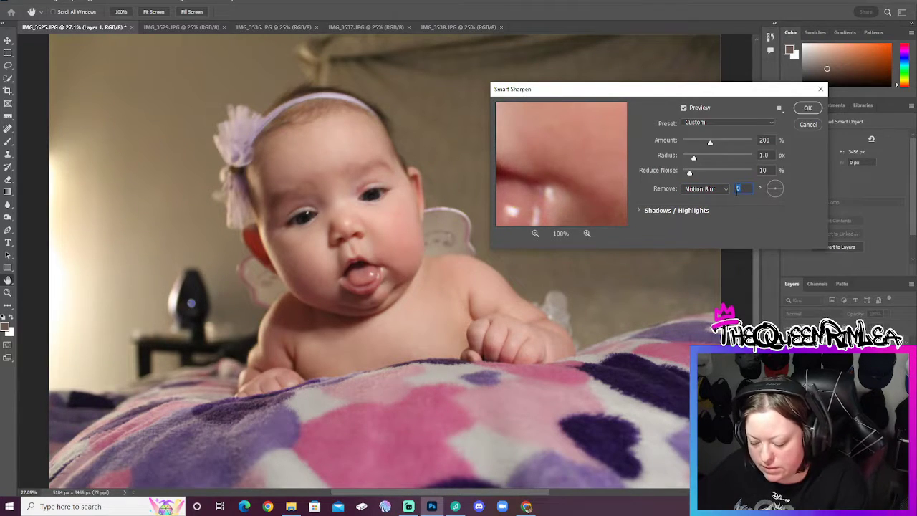
double_click(754, 154)
type("25")
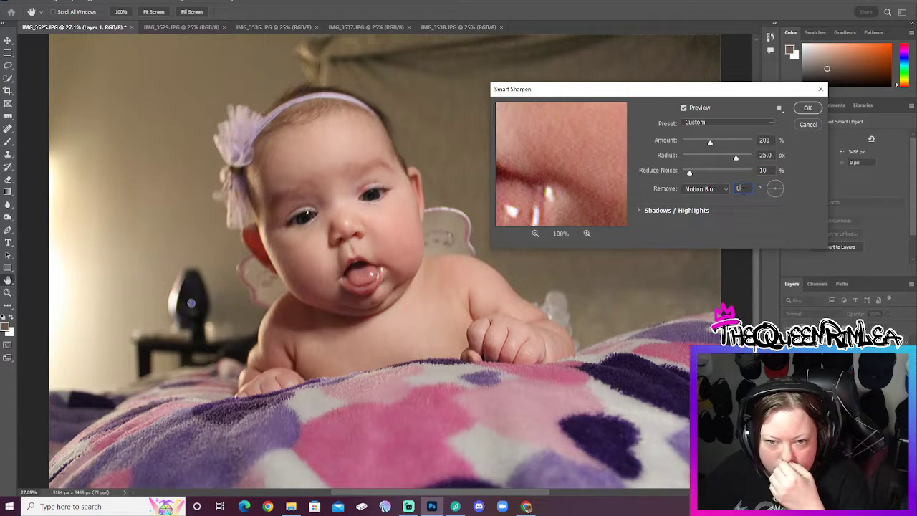
left_click(806, 124)
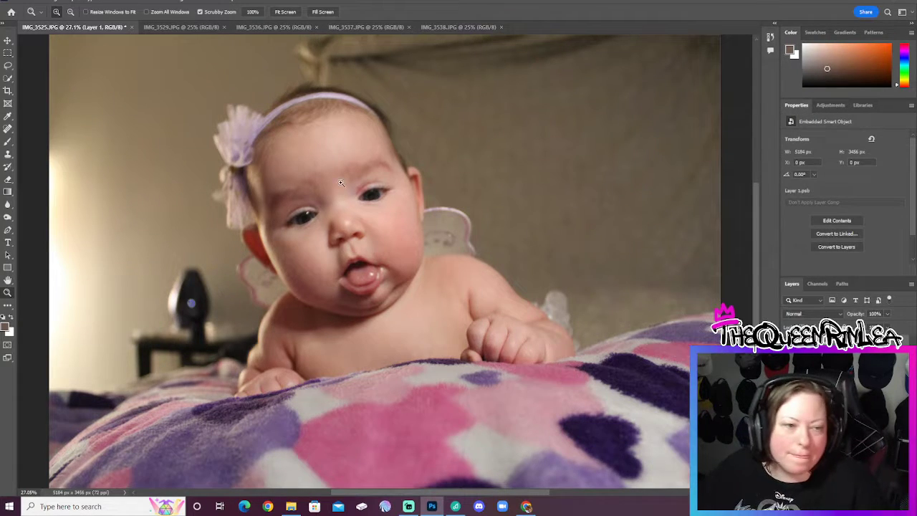
Measure the angle of the blur again along the hair beside the baby's temple with the Ruler tool.
left_click_drag(175, 217, 179, 216)
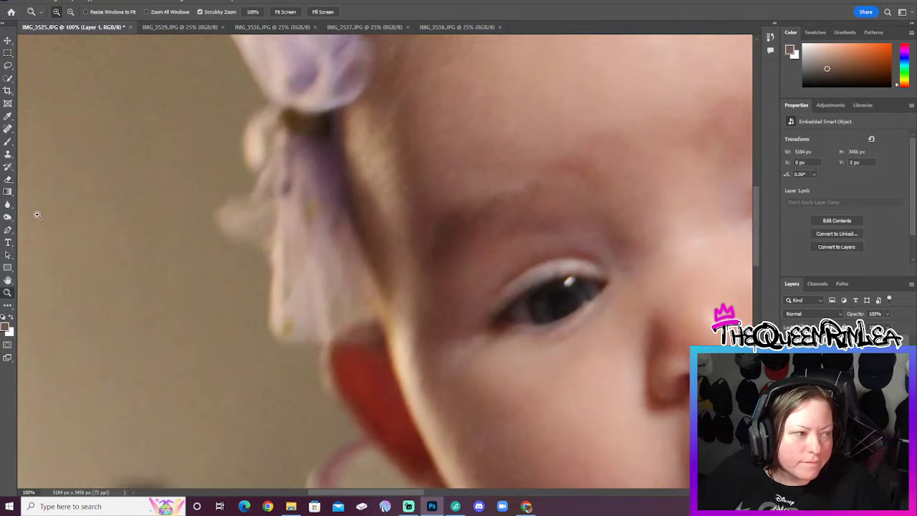
left_click(8, 117)
right_click(8, 116)
left_click(8, 117)
right_click(8, 117)
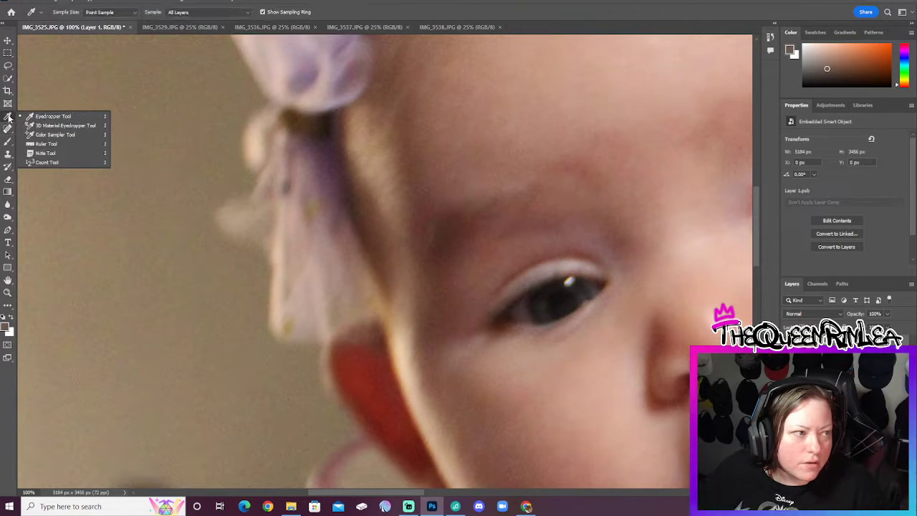
left_click(59, 145)
left_click_drag(378, 292, 367, 300)
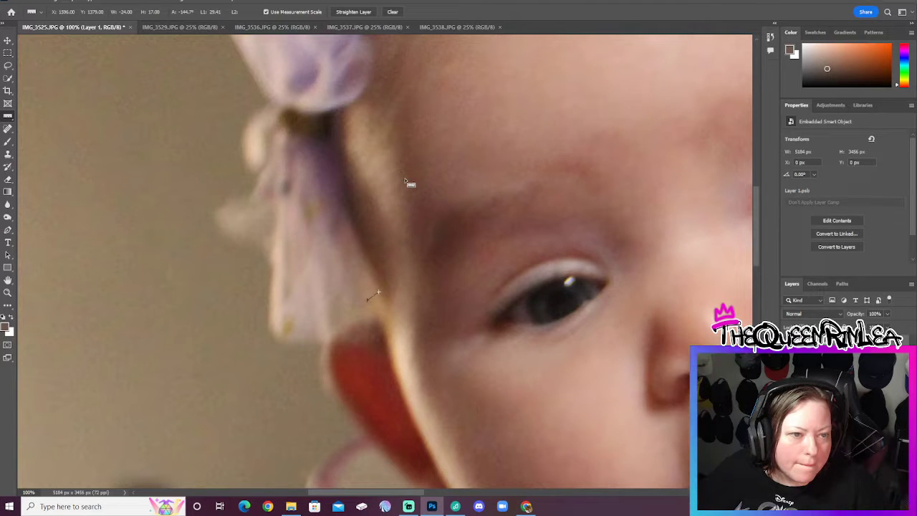
left_click_drag(398, 188, 380, 208)
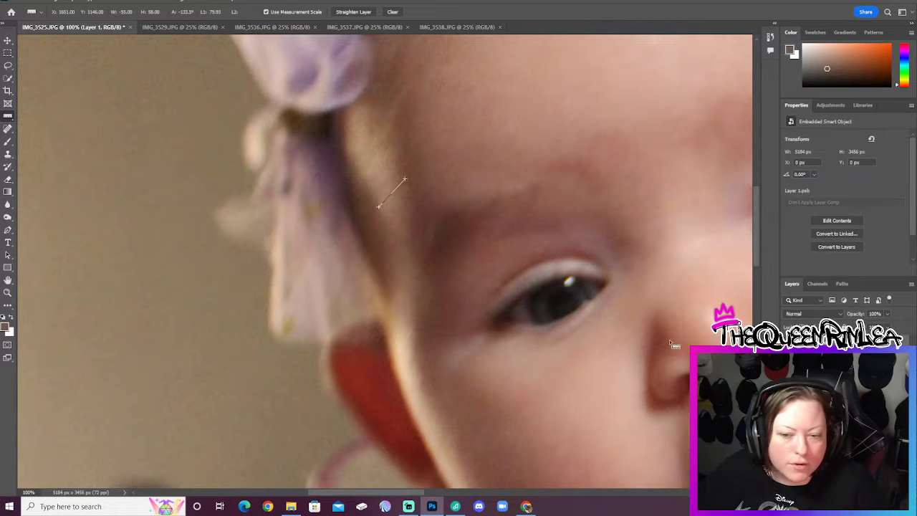
right_click(416, 153)
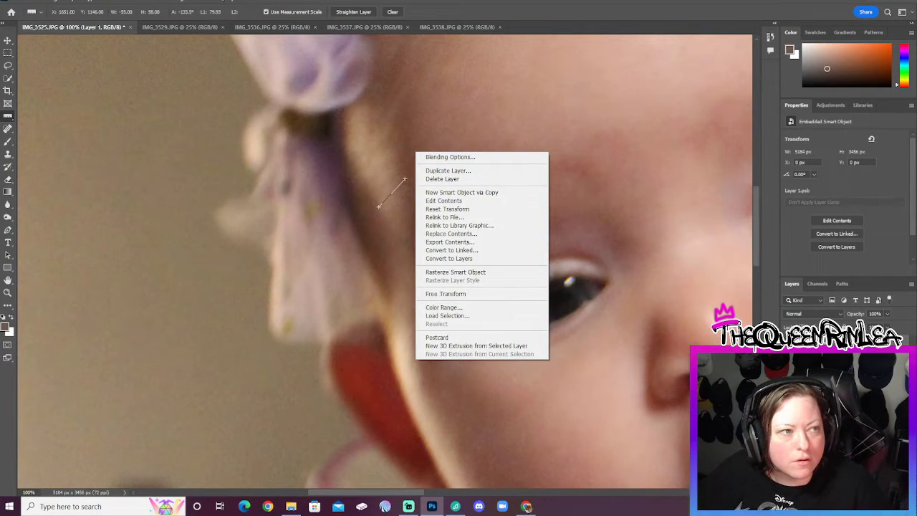
Open Smart Sharpen on the smart object layer and set it to remove Motion Blur at 133° with a 25 px radius.
left_click(127, 2)
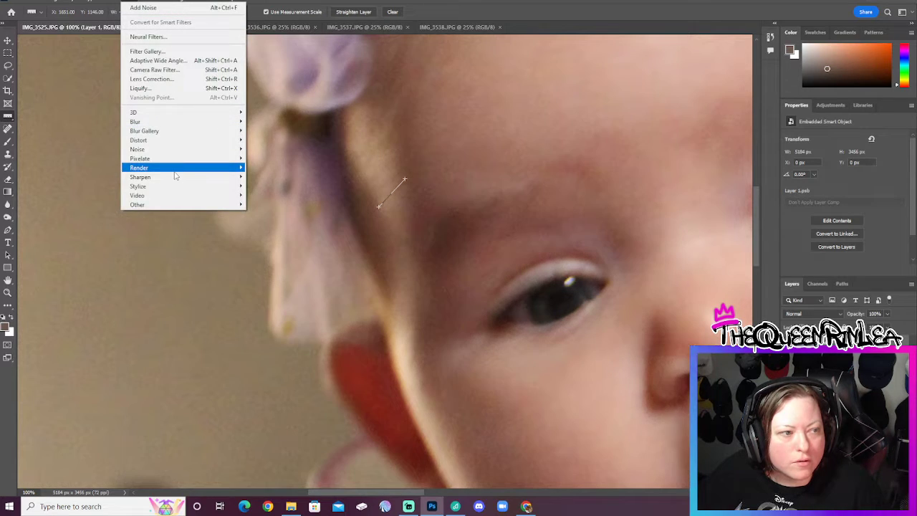
mouse_move(175, 178)
left_click(272, 204)
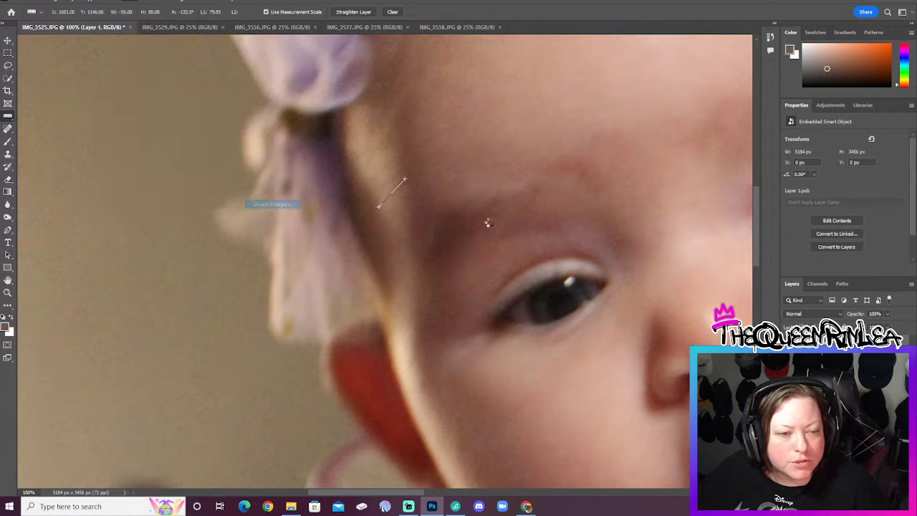
left_click(706, 189)
left_click(710, 215)
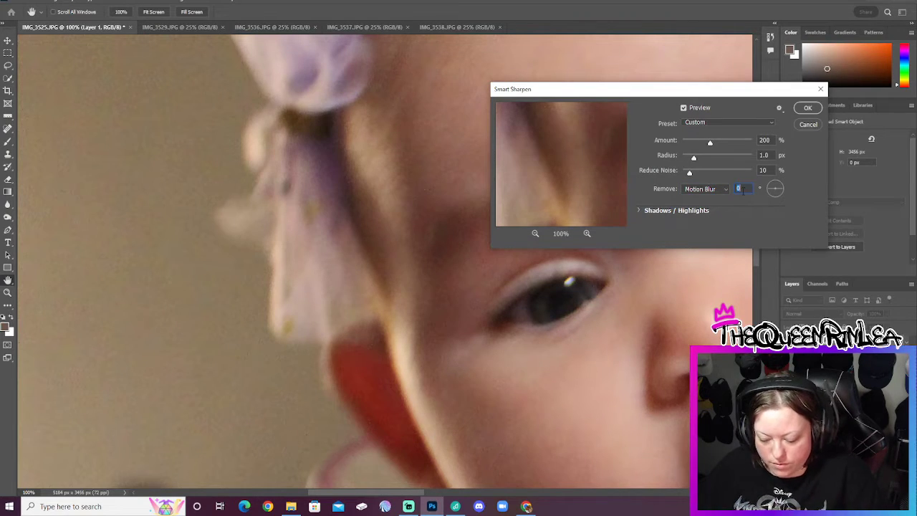
left_click(764, 155)
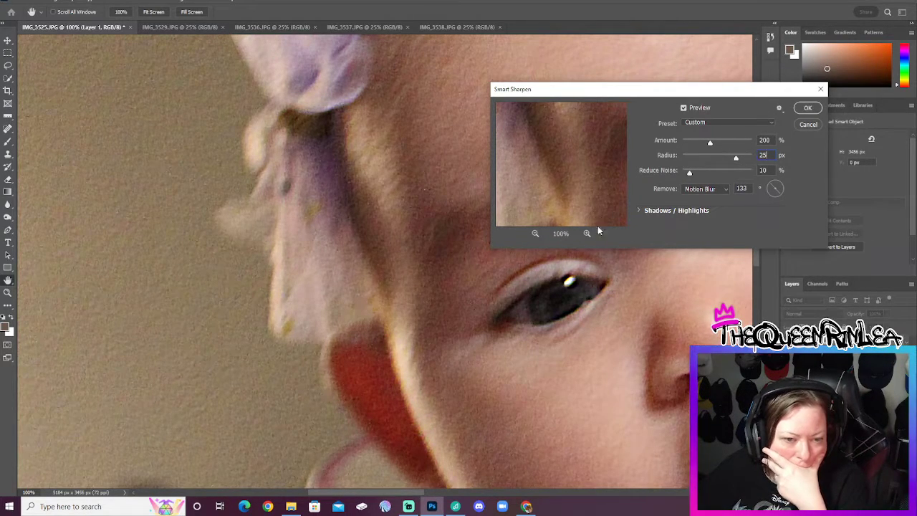
left_click(535, 233)
left_click(535, 233)
left_click(534, 233)
left_click(535, 233)
left_click(535, 233)
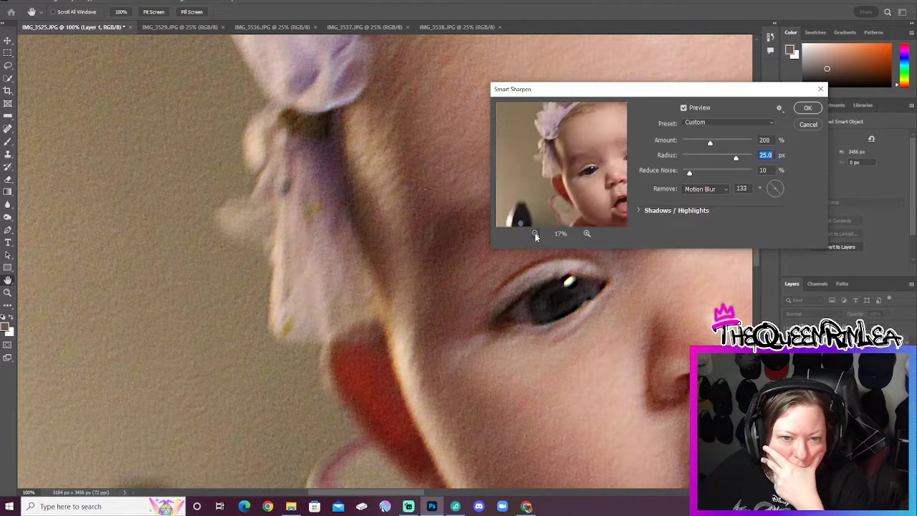
left_click(535, 233)
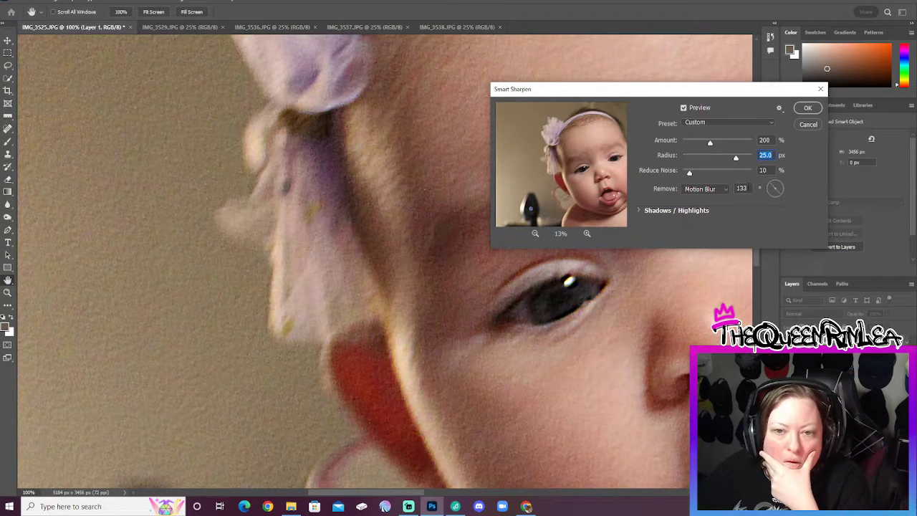
Try Gaussian Blur removal, switch the removal type to Lens Blur, and set Reduce Noise to 54%.
left_click(706, 188)
left_click(717, 200)
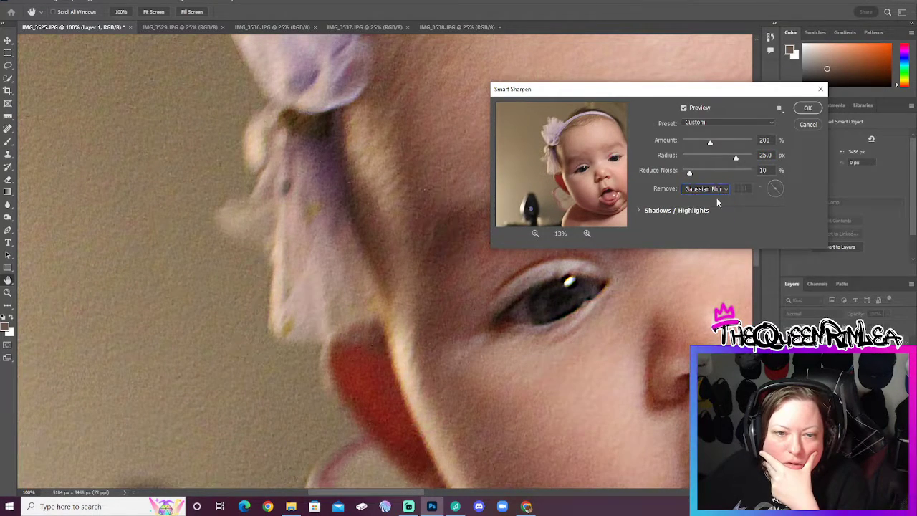
left_click(709, 189)
left_click(709, 207)
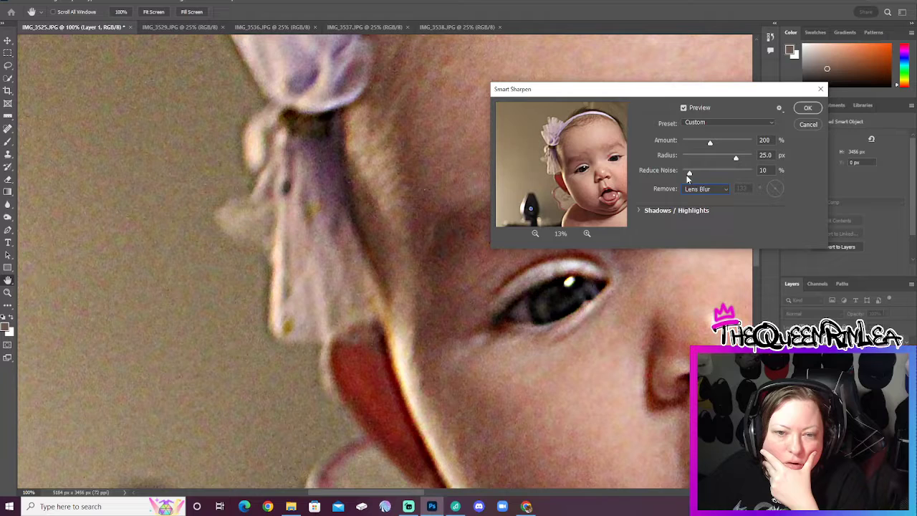
left_click_drag(689, 175, 721, 176)
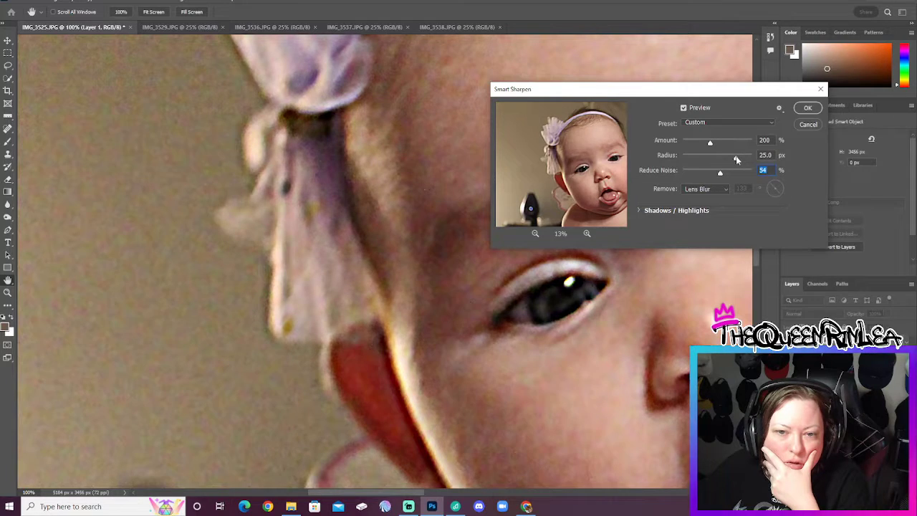
Try a 6.7 px sharpening radius and raise it gradually to 13.9 px.
left_click_drag(738, 158, 715, 166)
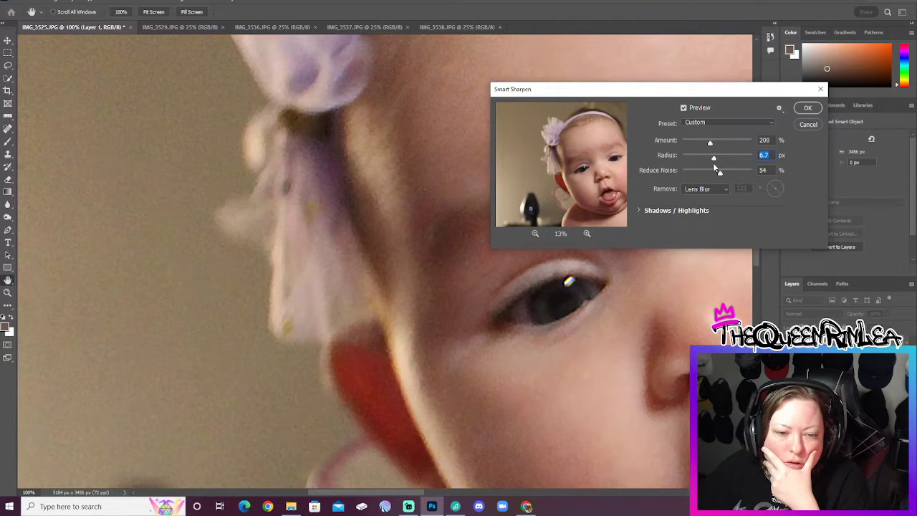
mouse_move(720, 163)
left_mouse_down()
mouse_move(746, 159)
mouse_move(695, 164)
mouse_move(721, 159)
left_mouse_up()
key("Up")
key("Up")
key("Up")
key("Up")
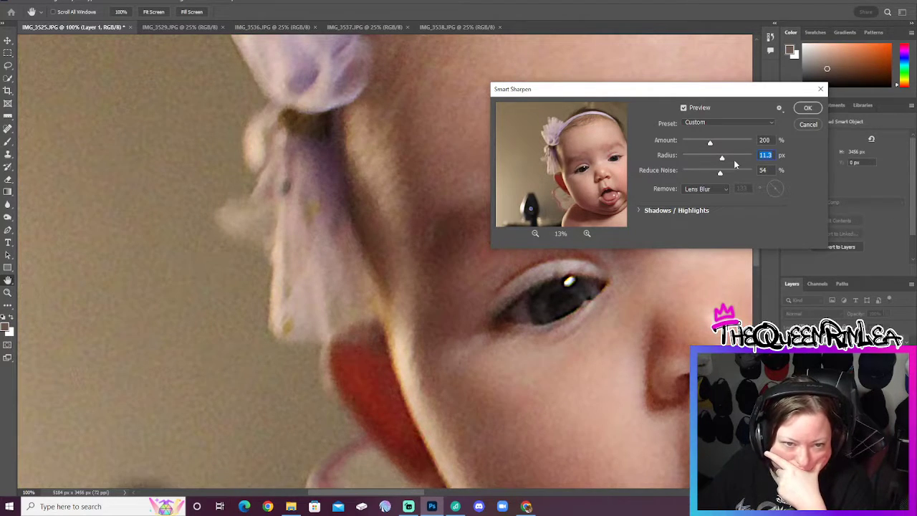
key("Up")
key("Up")
key("Up")
key("Up")
key("Up")
key("Up")
key("Up")
key("Up")
key("Up")
key("Up")
key("Up")
key("Up")
key("Up")
key("Up")
key("Up")
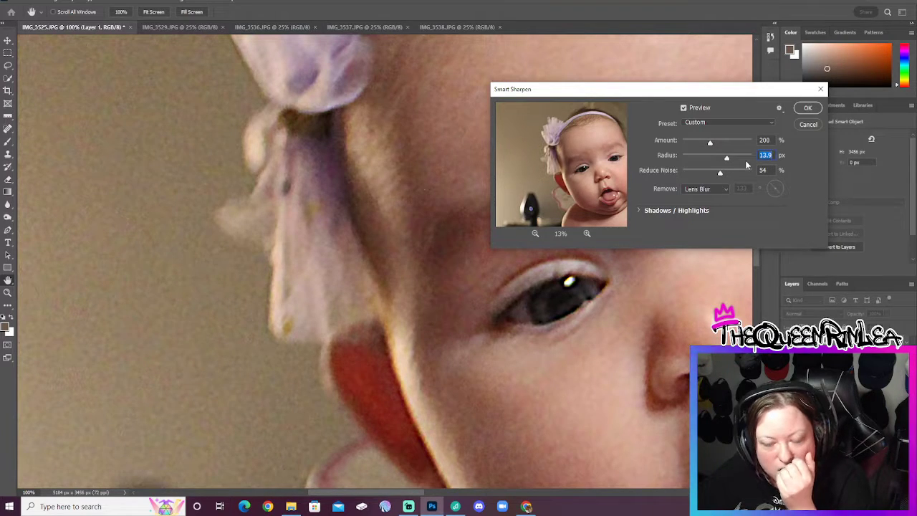
Set the sharpening amount to 117%, radius to 13.7 px and Reduce Noise to 50%, and apply the filter.
mouse_move(726, 157)
left_mouse_down()
mouse_move(736, 158)
mouse_move(695, 144)
mouse_move(741, 144)
mouse_move(728, 145)
left_mouse_up()
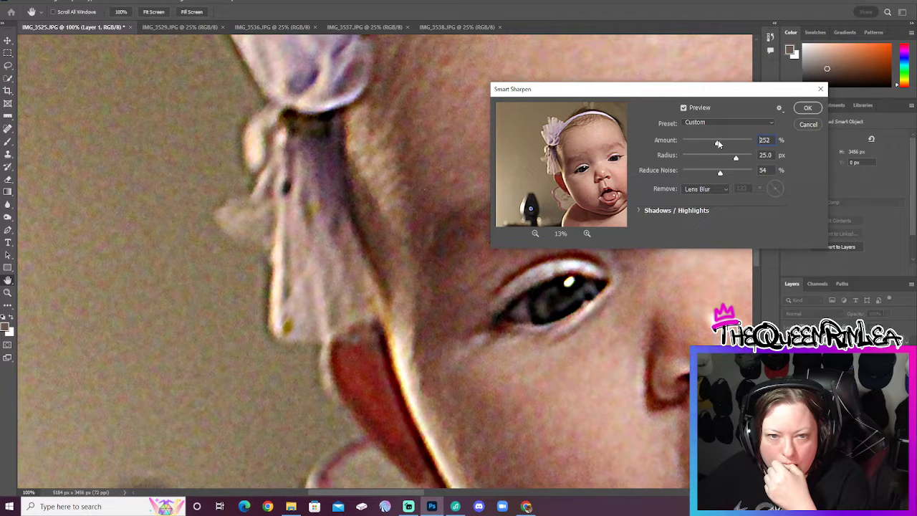
left_click_drag(715, 144, 701, 145)
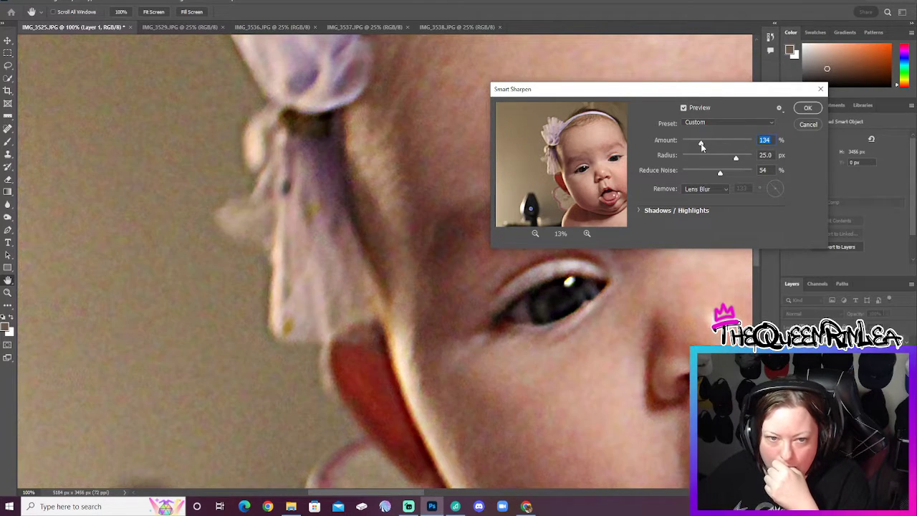
left_click_drag(702, 145, 727, 161)
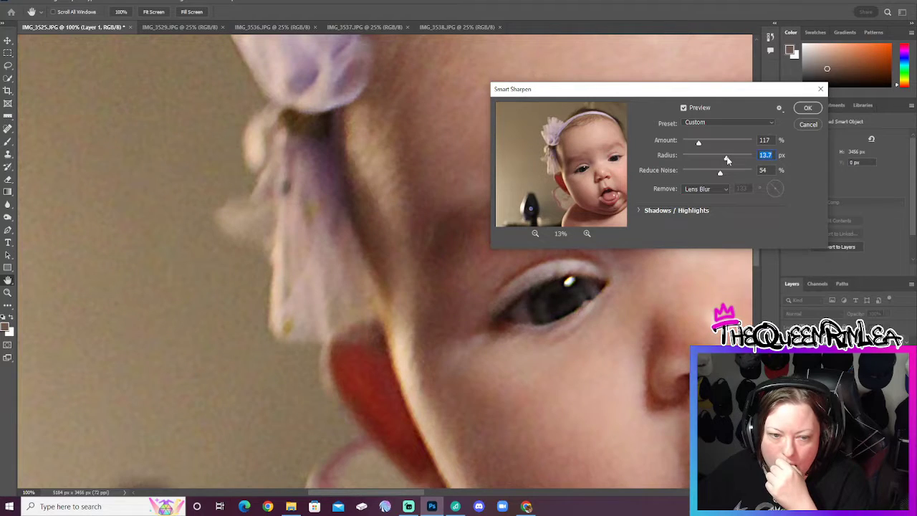
mouse_move(721, 173)
left_mouse_down()
mouse_move(741, 172)
mouse_move(717, 173)
left_mouse_up()
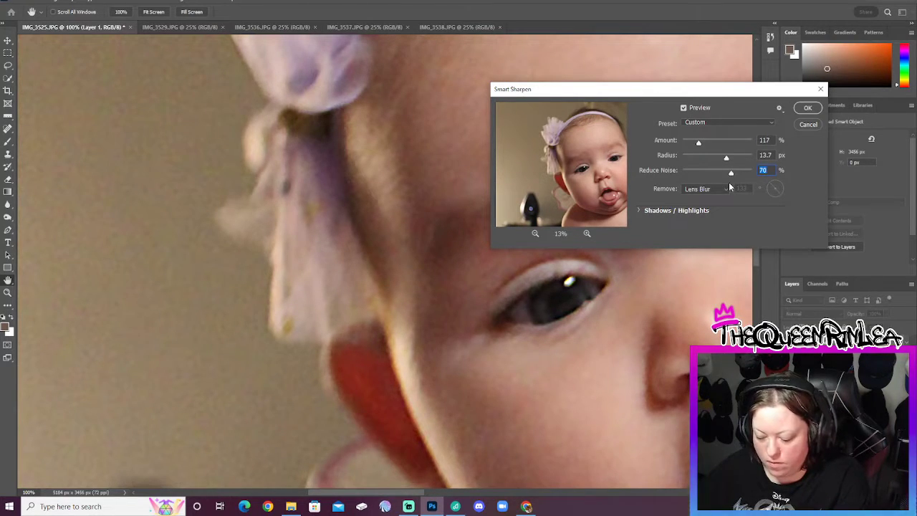
left_click(808, 108)
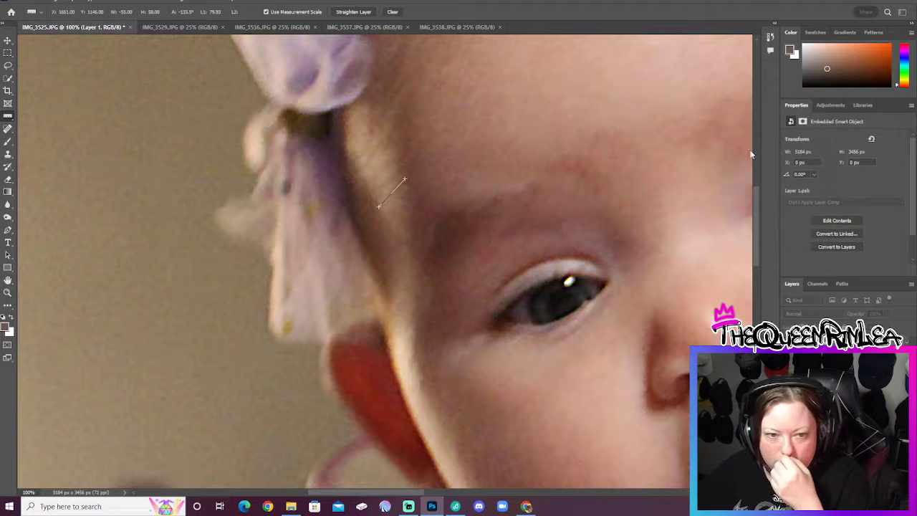
Fit the whole photo in view and open a second Smart Sharpen filter on the same layer.
left_click(8, 292)
key("ctrl+0")
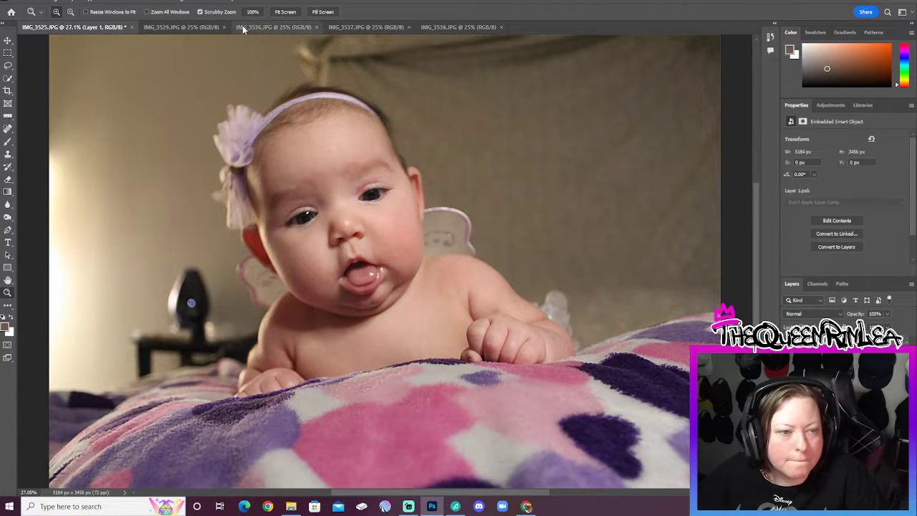
left_click(126, 2)
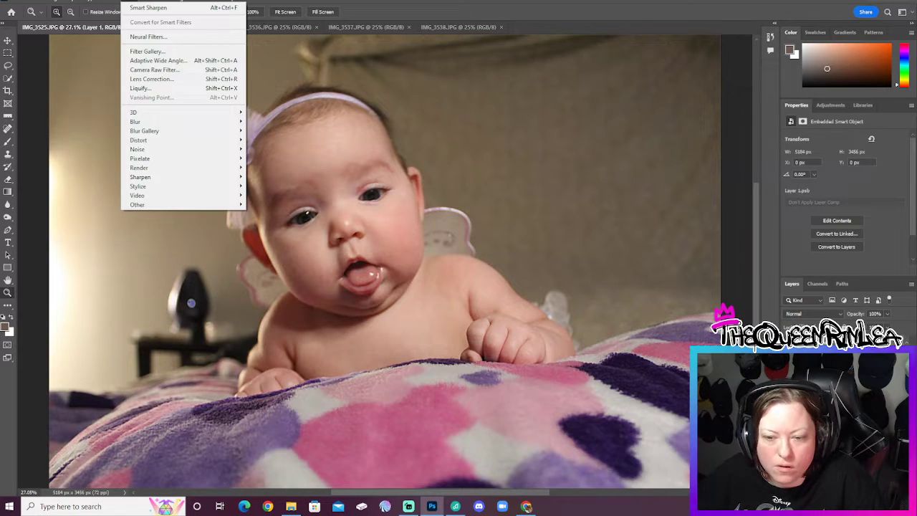
key("Escape")
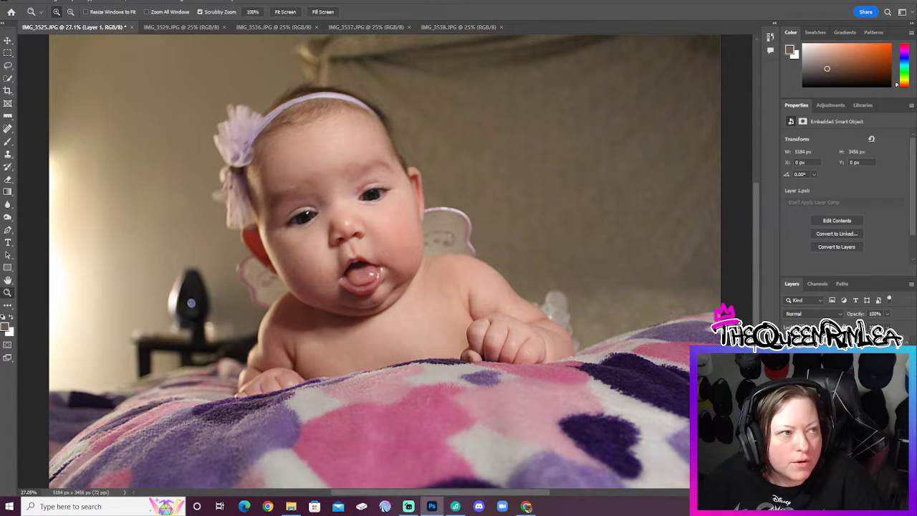
left_click(125, 1)
mouse_move(182, 3)
mouse_move(129, 2)
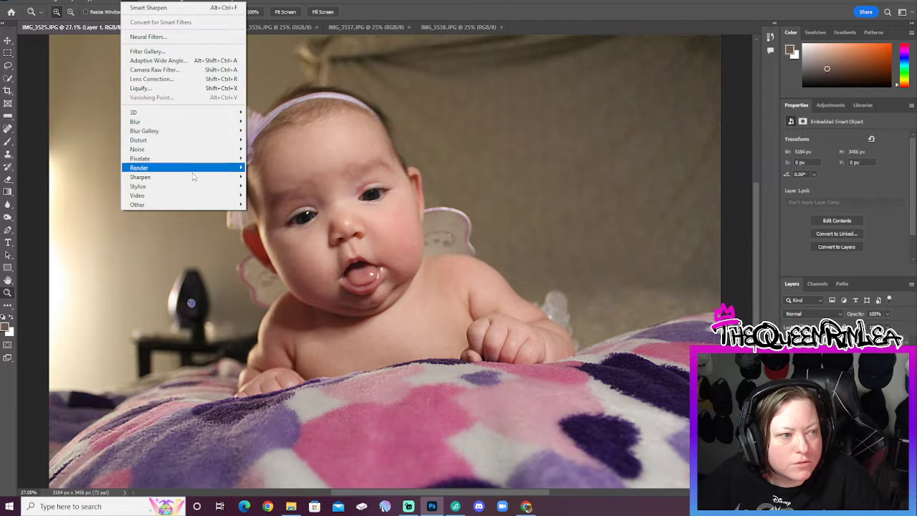
mouse_move(192, 177)
left_click(272, 204)
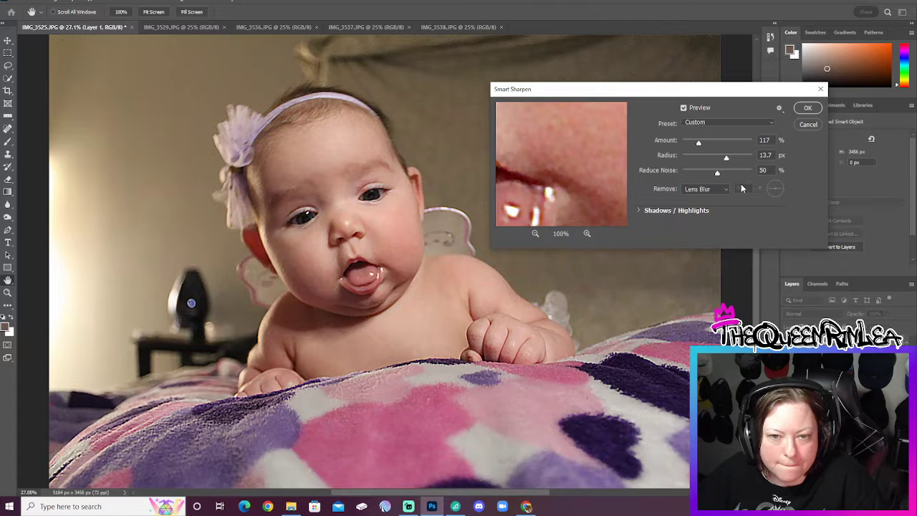
Compare the photo with the second Smart Sharpen preview off and on.
left_click(769, 155)
left_click_drag(770, 155, 751, 156)
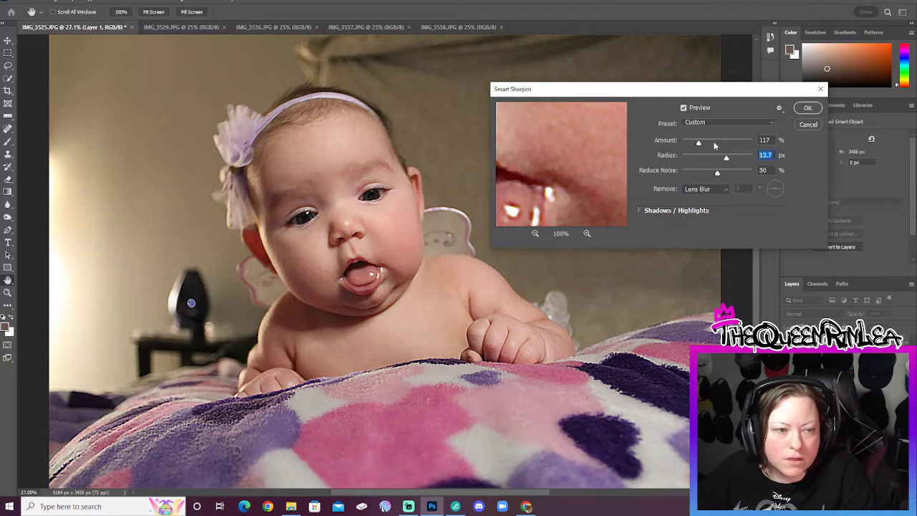
left_click(684, 108)
left_click(685, 109)
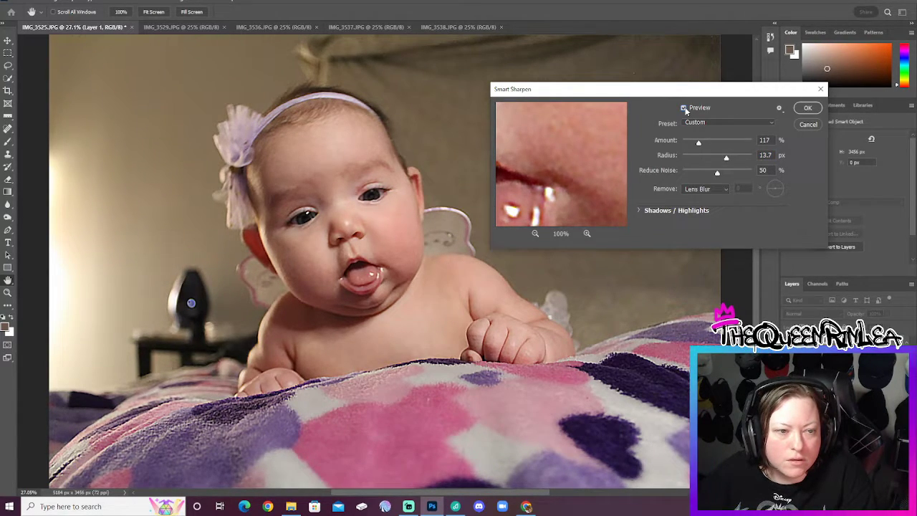
left_click(684, 108)
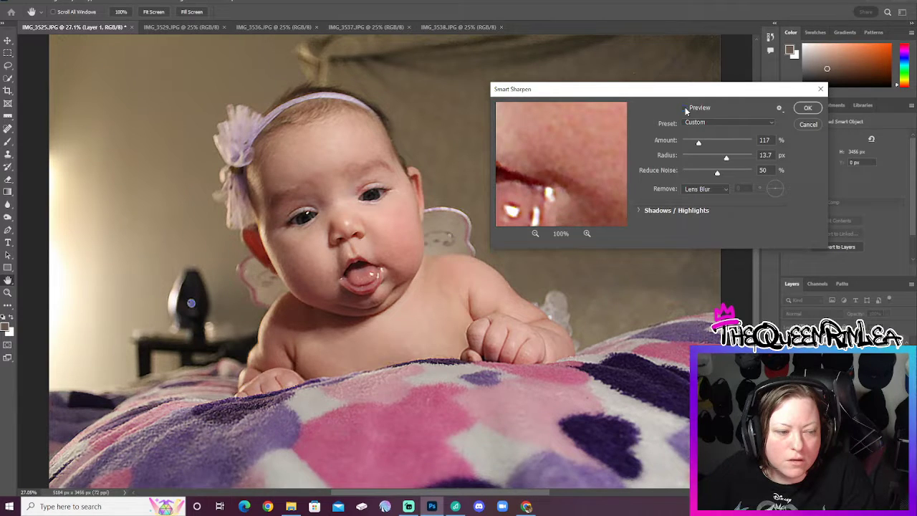
left_click(685, 107)
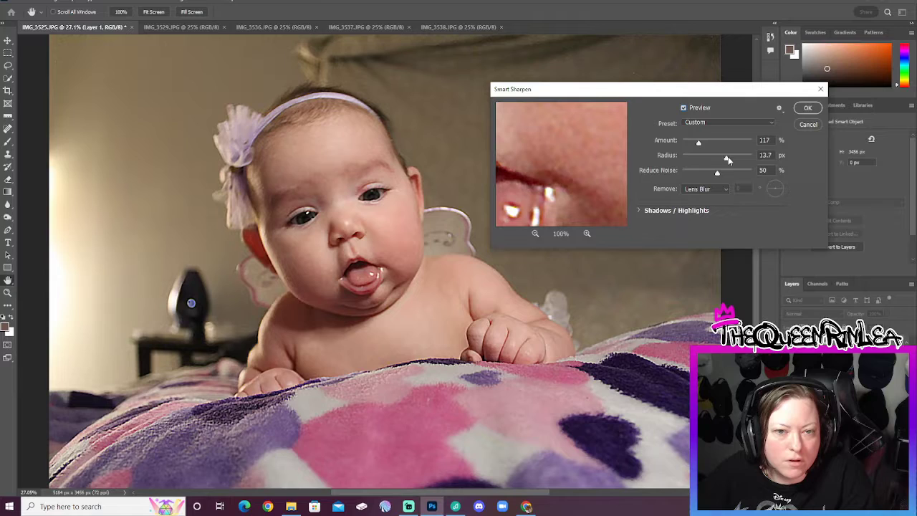
Set the second filter's radius to 5.7 px and its removal type to Motion Blur at 133°, comparing against the preview.
left_click_drag(728, 156, 719, 160)
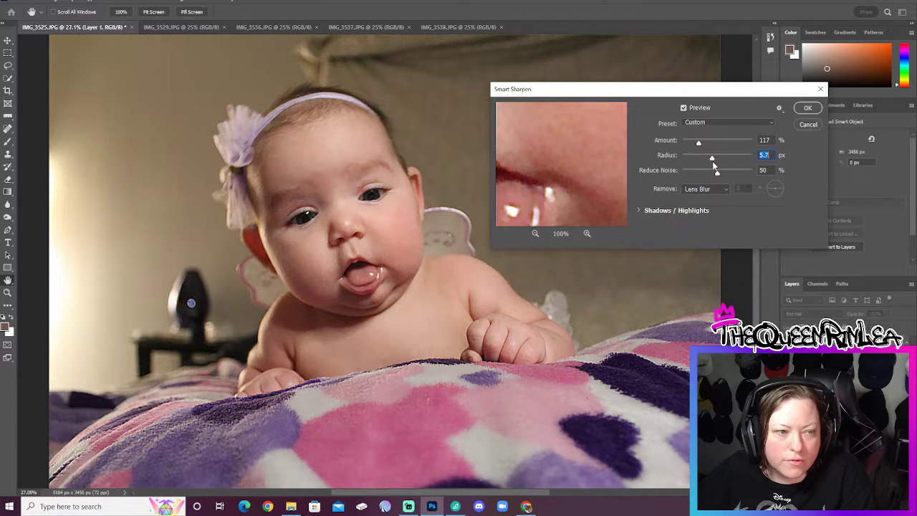
left_click(685, 107)
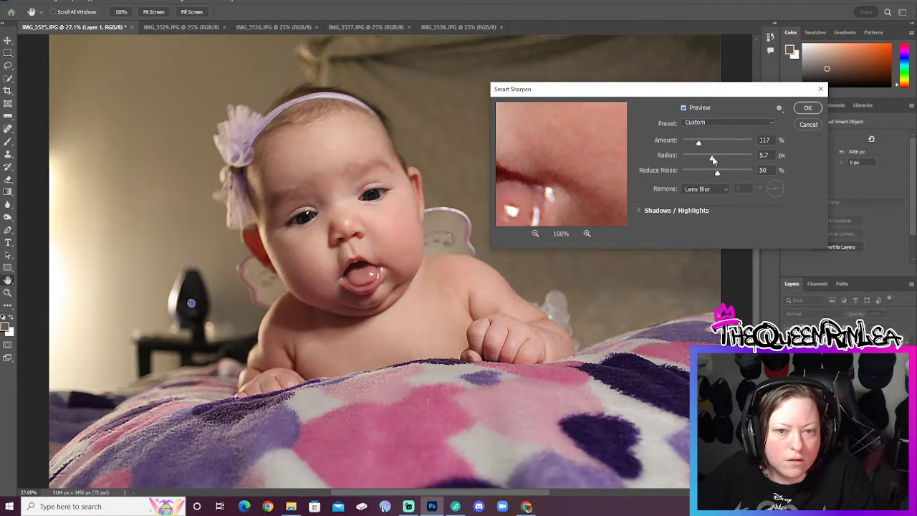
left_click(716, 188)
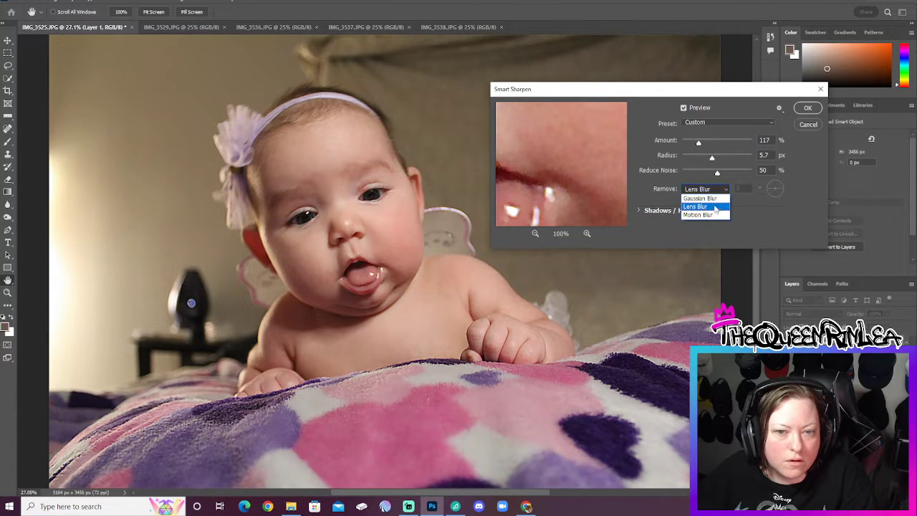
left_click(712, 214)
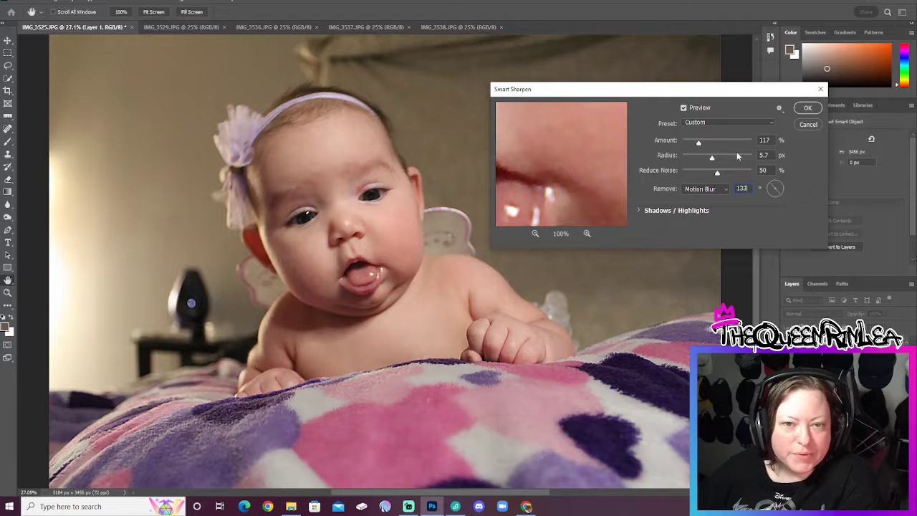
left_click(684, 107)
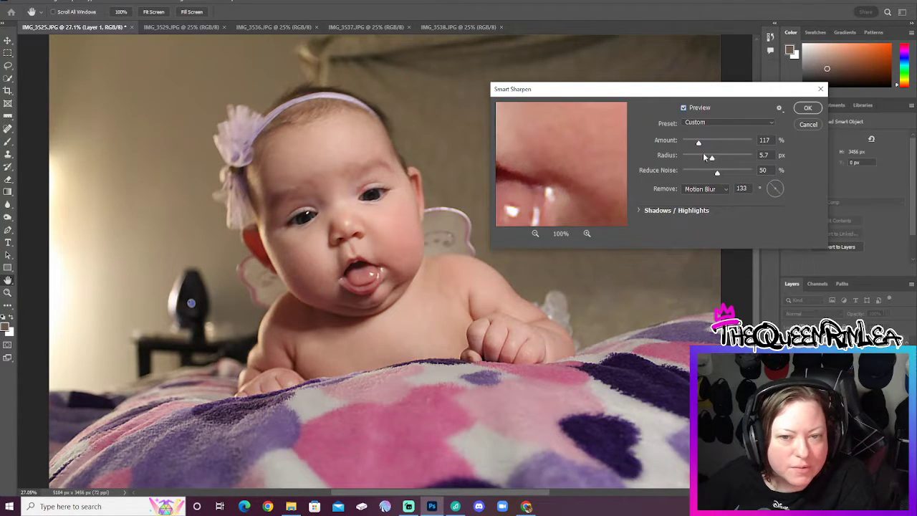
double_click(742, 189)
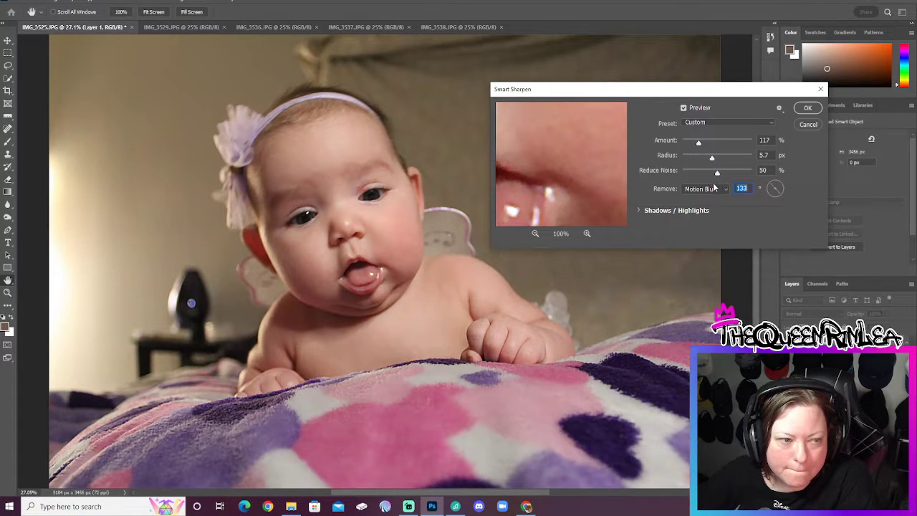
Set Reduce Noise to 49% and the radius to 11.8 px, and apply the second Smart Sharpen.
mouse_move(722, 175)
left_mouse_down()
mouse_move(710, 178)
mouse_move(718, 188)
left_mouse_up()
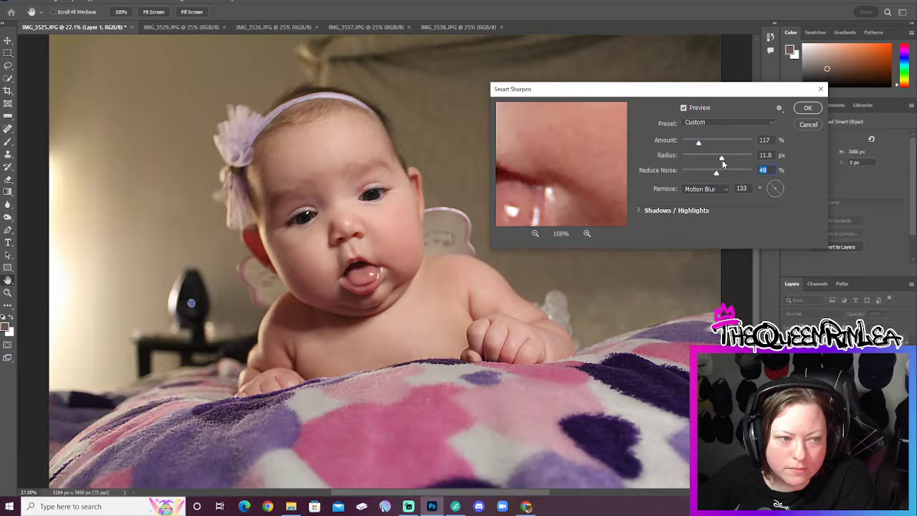
left_click_drag(733, 160, 724, 163)
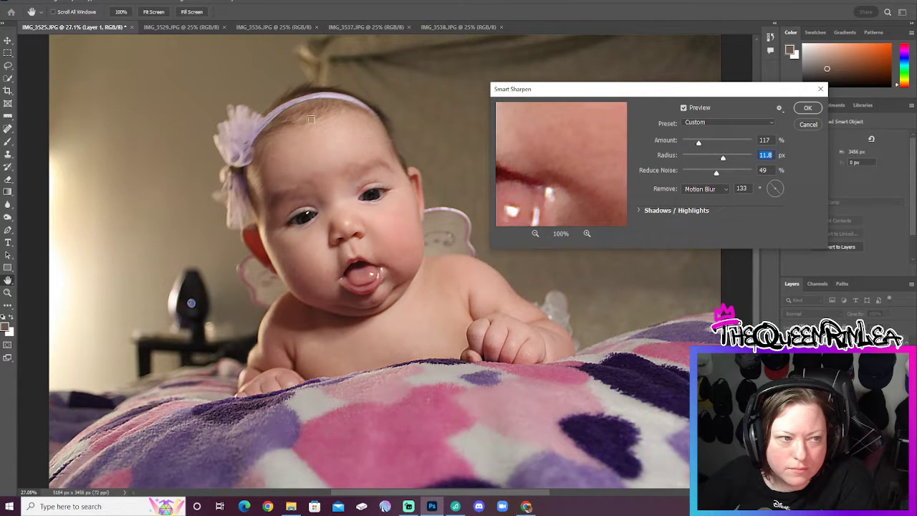
key("Return")
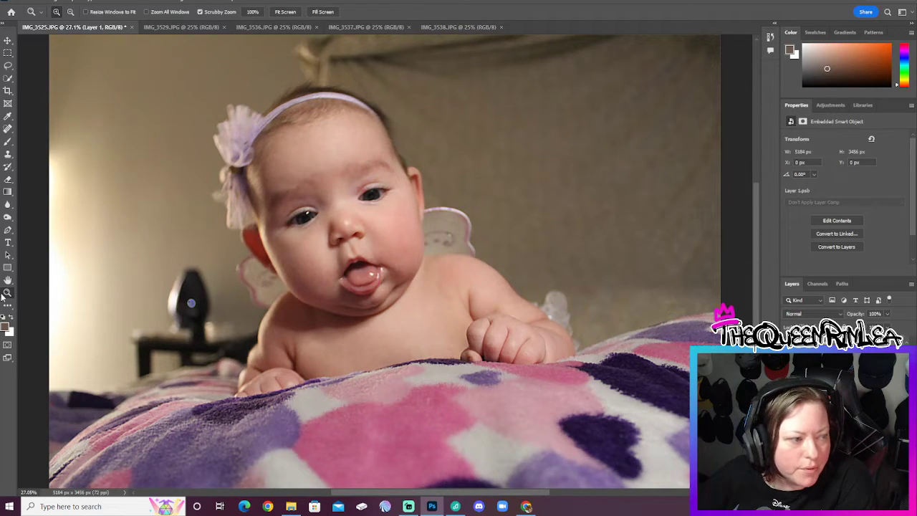
Examine the sharpened face and hair bow up close, then fit the whole photo on screen.
left_click(152, 165)
left_click(194, 143)
left_click(222, 144)
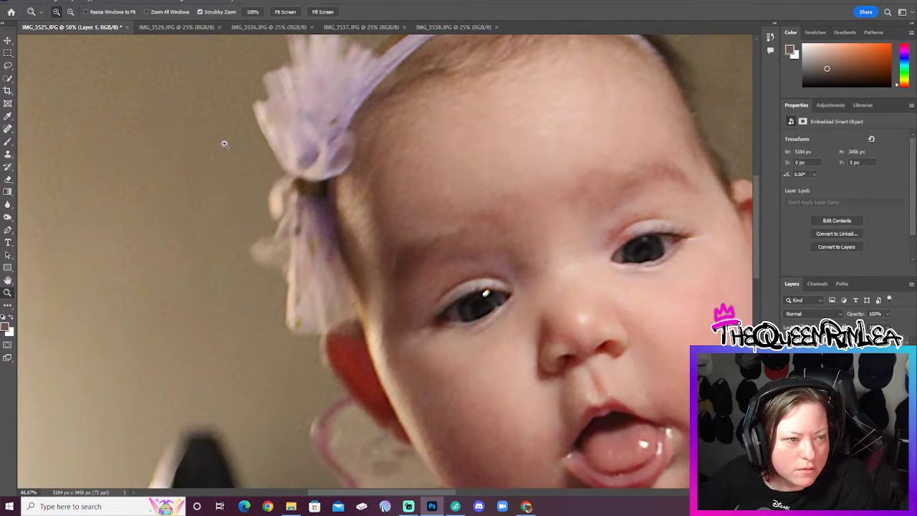
scroll(227, 145, "up", 1)
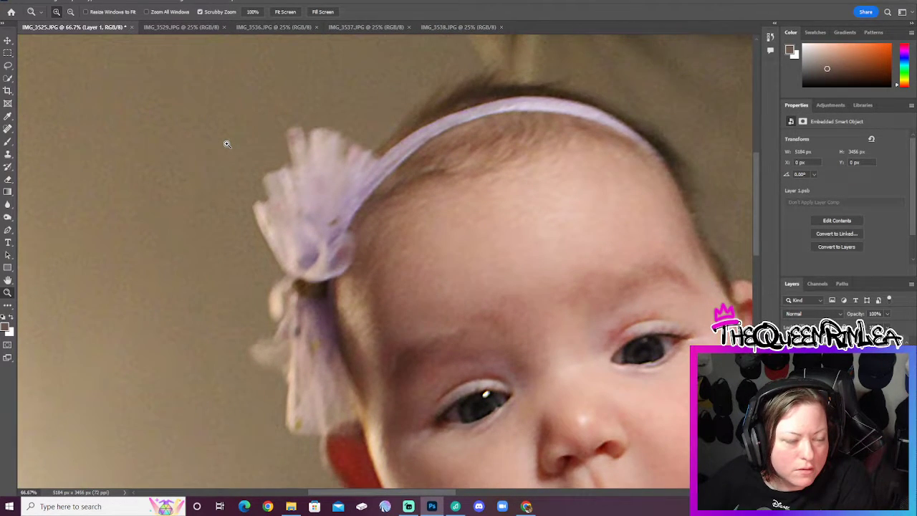
scroll(227, 144, "down", 1)
right_click(652, 247)
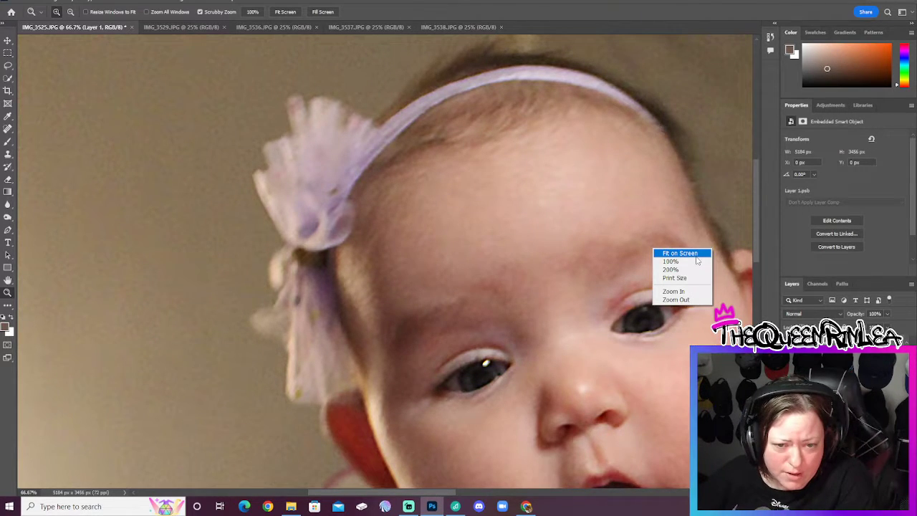
left_click(692, 254)
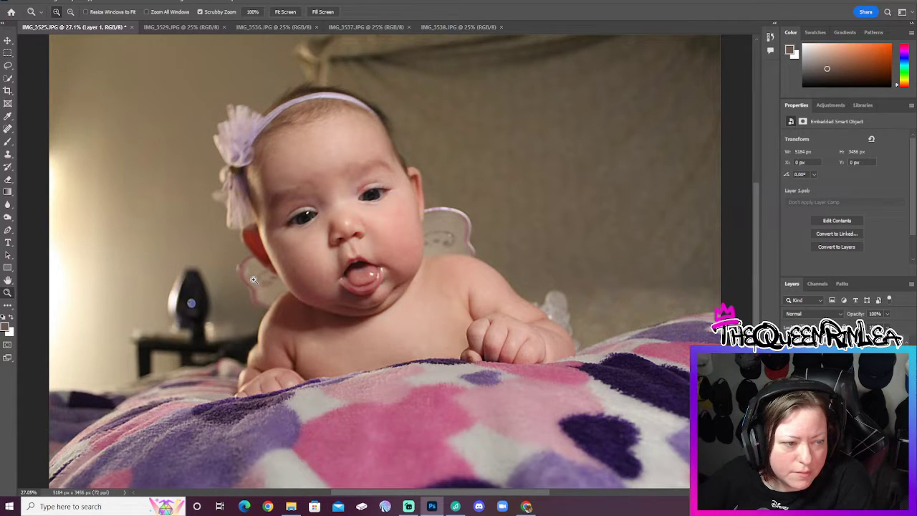
Select the backdrop behind the baby with Quick Selection, refine it around the wing and blanket edge, and copy it to a new layer.
left_click(7, 79)
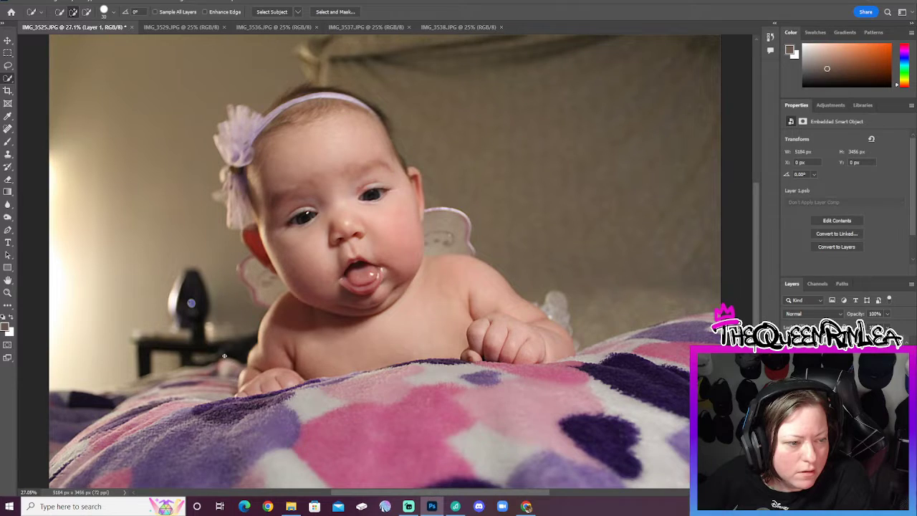
mouse_move(215, 340)
left_mouse_down()
mouse_move(165, 236)
mouse_move(104, 144)
left_mouse_up()
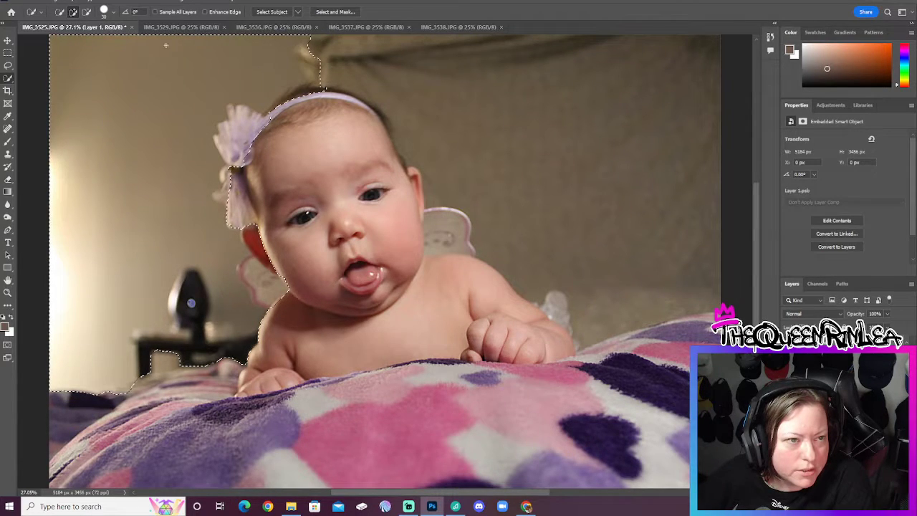
left_click_drag(405, 61, 526, 96)
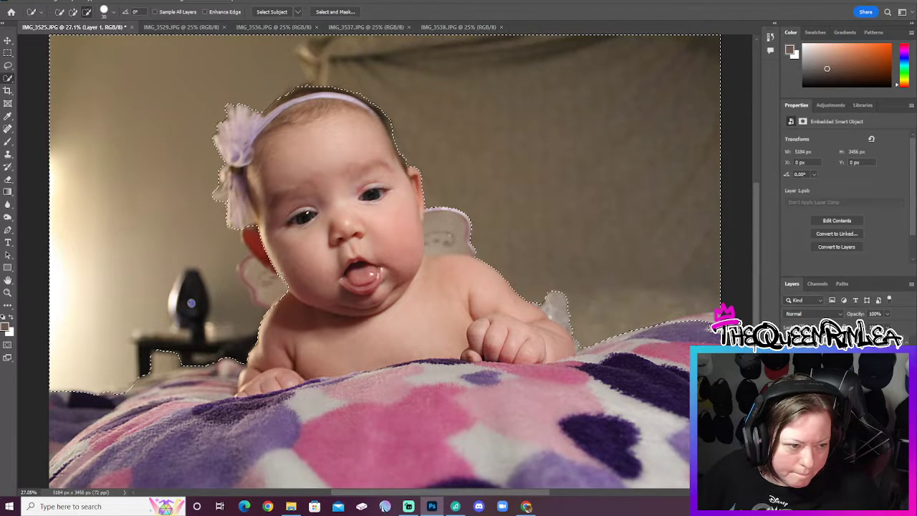
left_click(252, 274)
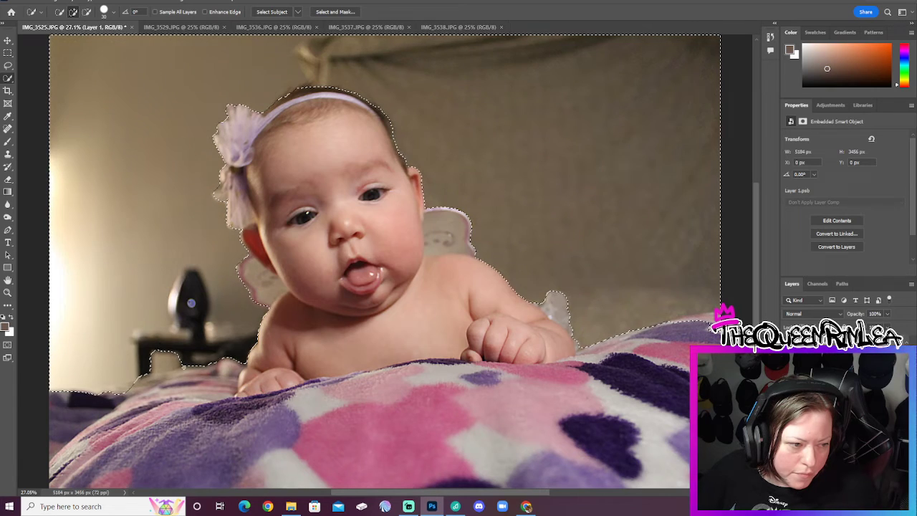
left_click_drag(164, 362, 217, 387)
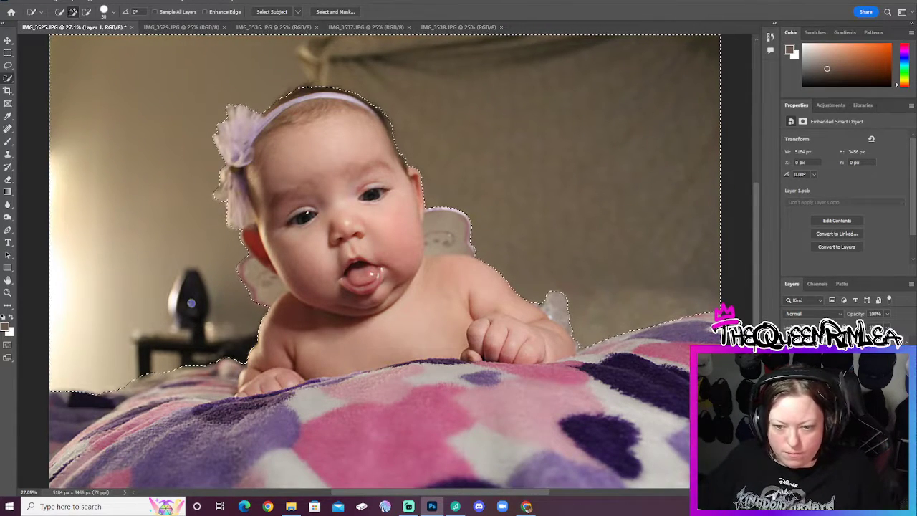
key("ctrl+j")
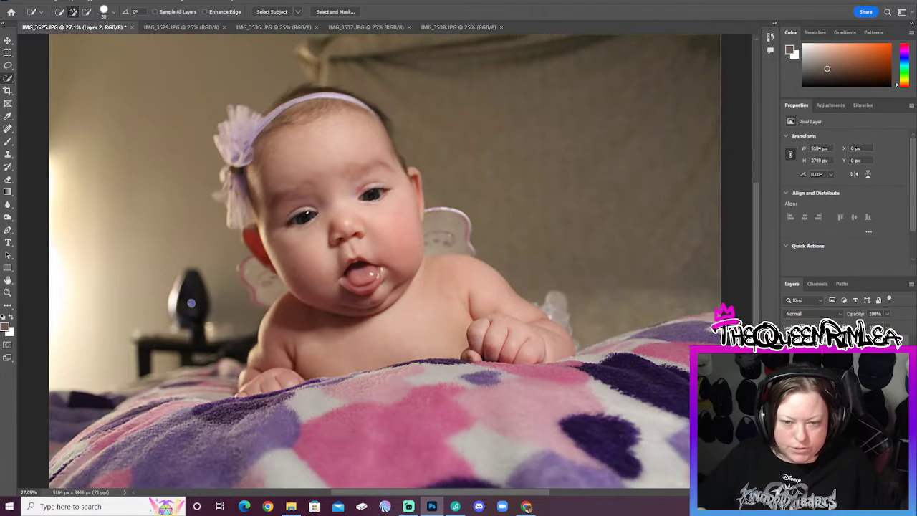
Apply a Gaussian Blur with a radius of 15 pixels to the copied backdrop layer.
left_click(117, 1)
mouse_move(140, 1)
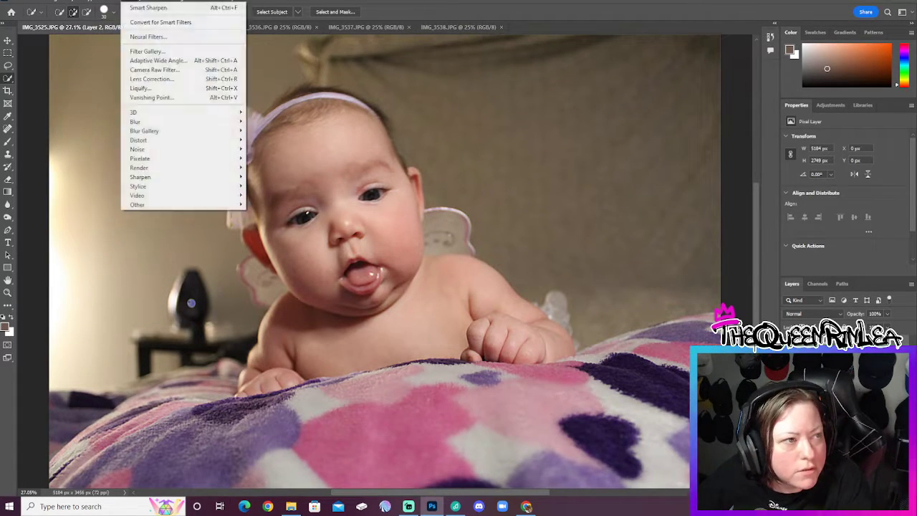
mouse_move(147, 122)
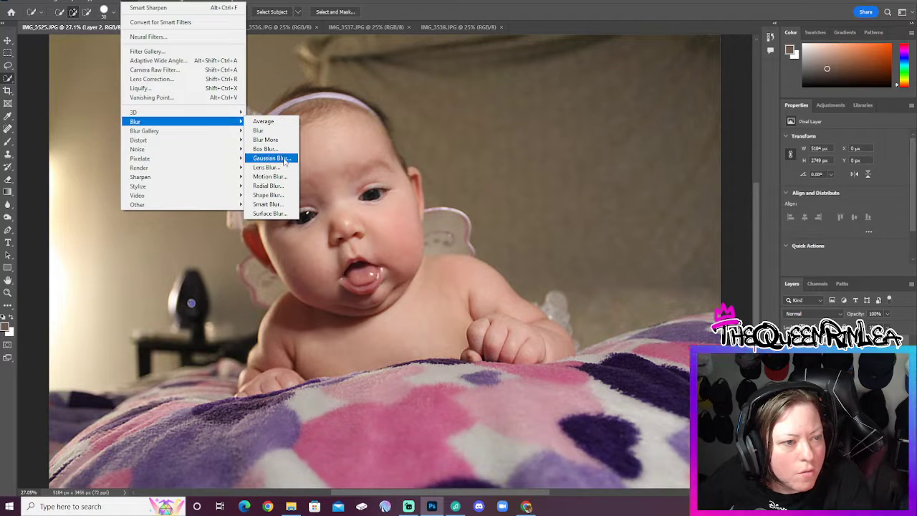
left_click(269, 157)
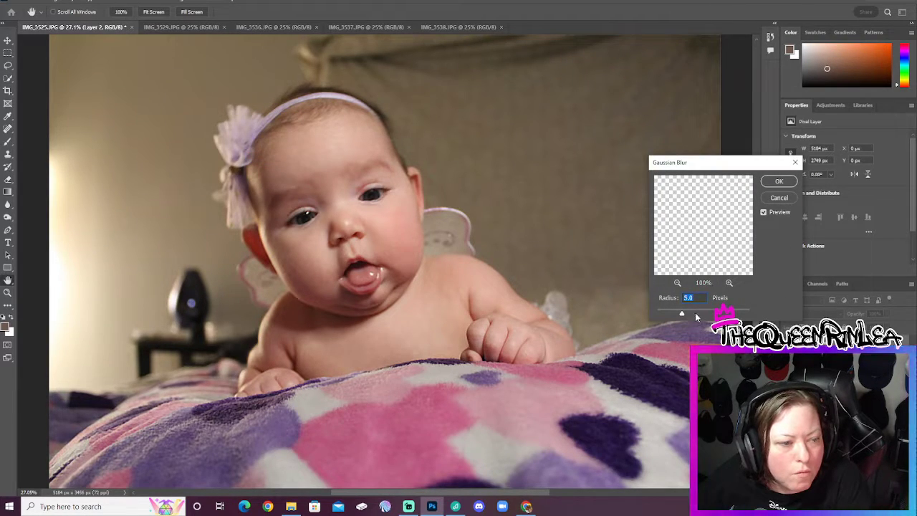
mouse_move(684, 313)
left_mouse_down()
mouse_move(724, 313)
mouse_move(697, 313)
left_mouse_up()
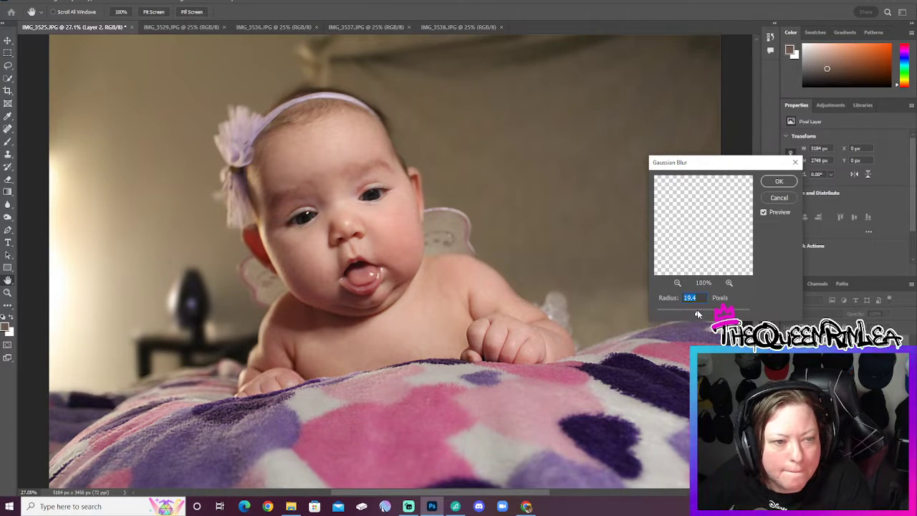
type("15")
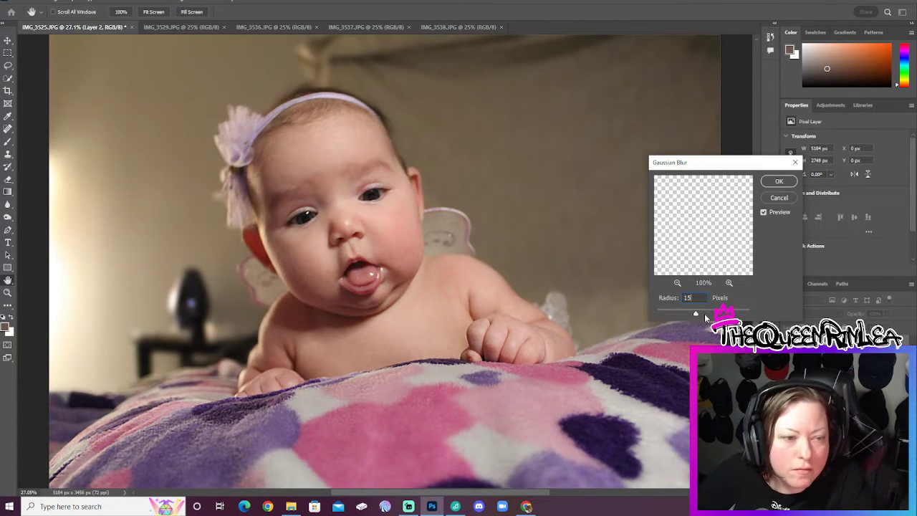
key("Return")
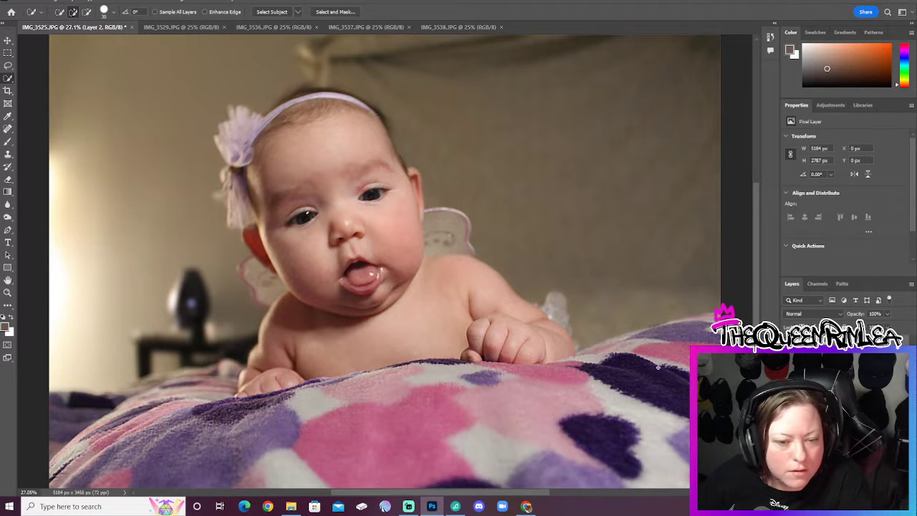
Select the blanket on Layer 1 with Quick Selection, clean up its far edge, and copy it to a new layer.
key("ctrl+z")
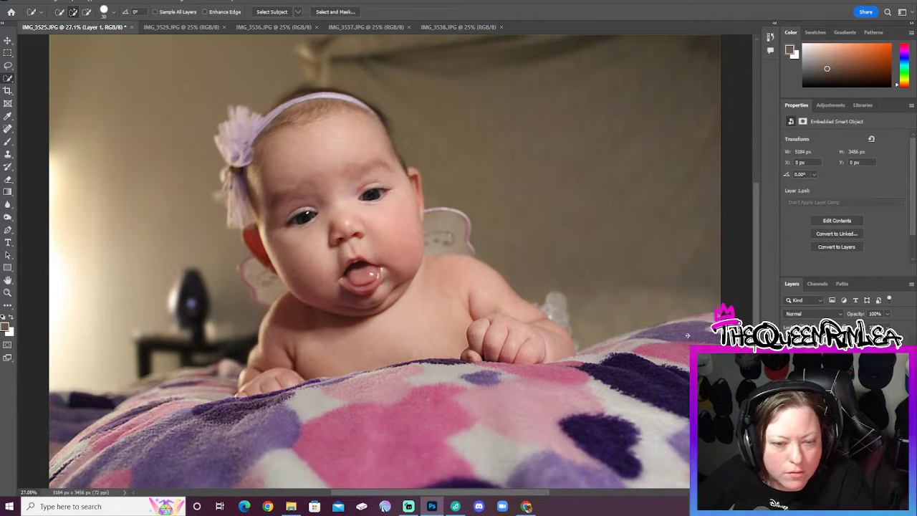
left_click(615, 387)
mouse_move(615, 387)
left_mouse_down()
mouse_move(307, 449)
mouse_move(161, 442)
mouse_move(137, 412)
mouse_move(206, 395)
mouse_move(150, 388)
mouse_move(221, 364)
mouse_move(184, 369)
mouse_move(68, 414)
left_mouse_up()
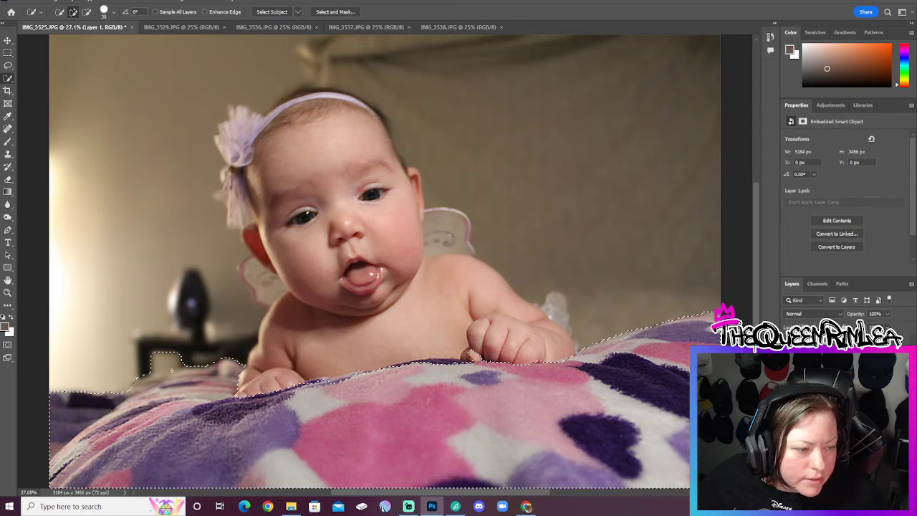
mouse_move(147, 383)
left_mouse_down()
mouse_move(144, 374)
mouse_move(126, 392)
left_mouse_up()
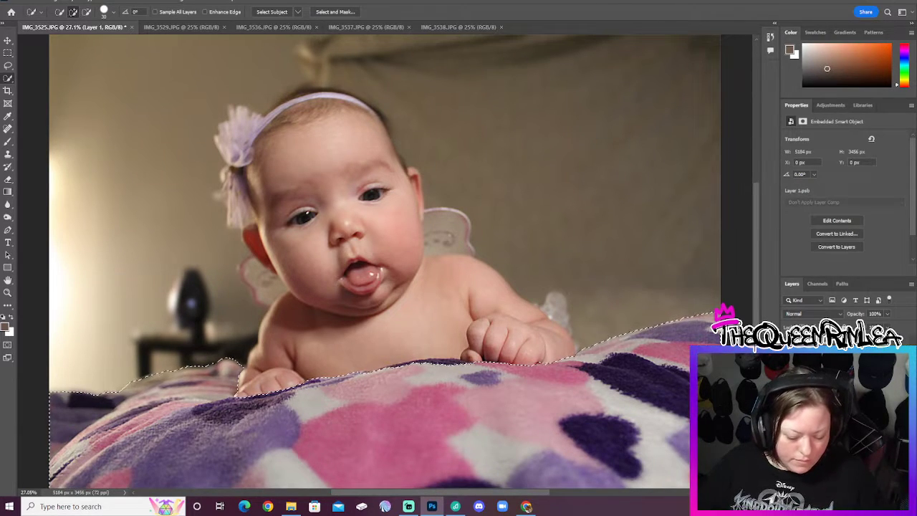
key("ctrl+j")
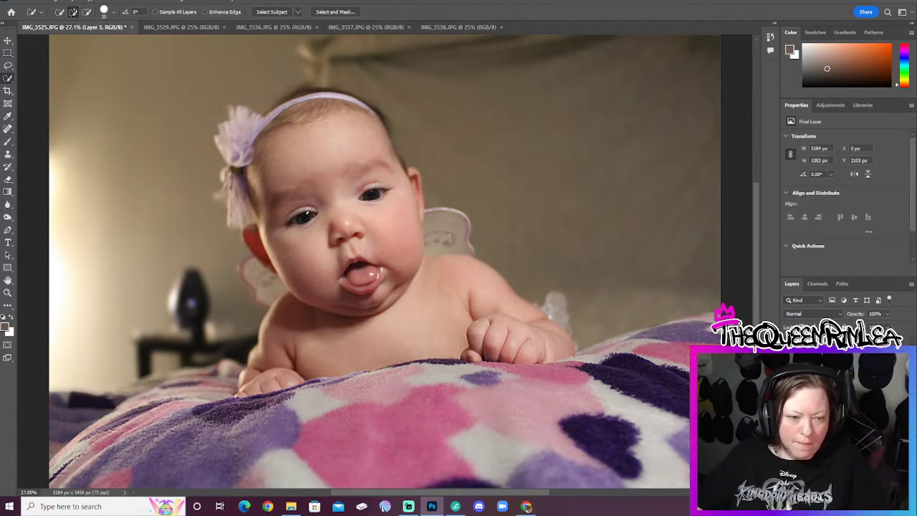
left_click(150, 2)
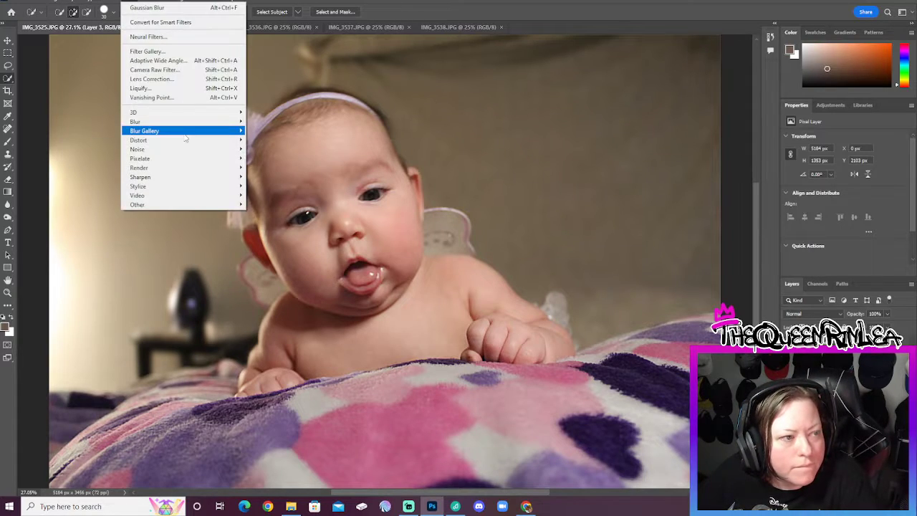
mouse_move(236, 131)
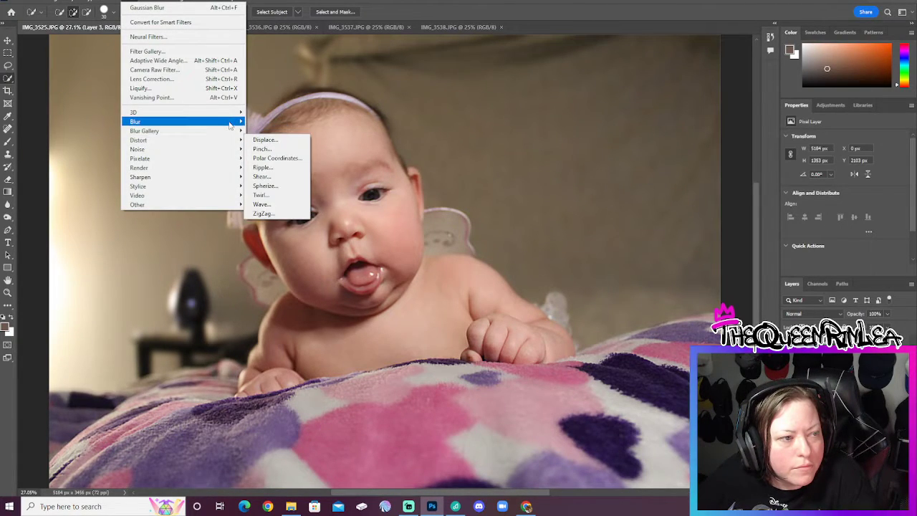
left_click(272, 159)
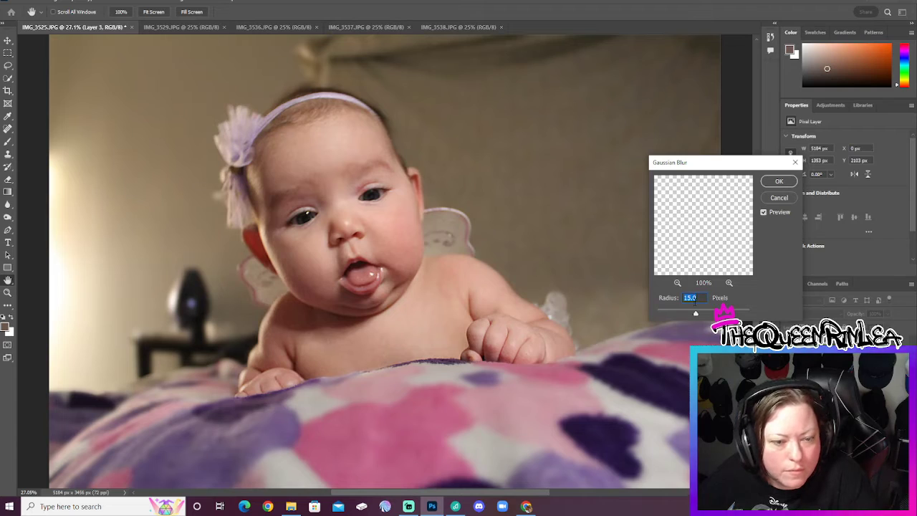
left_click(779, 199)
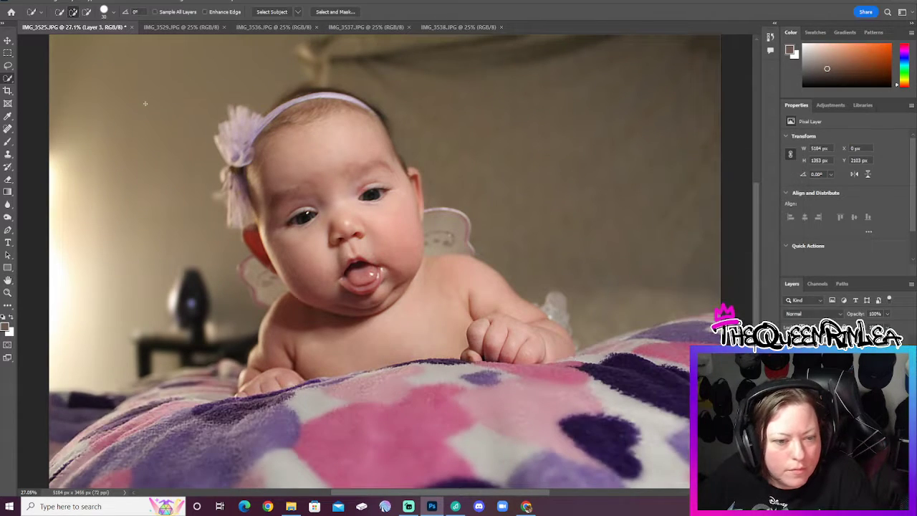
Apply a Lens Blur with a hexagon iris and radius 15 to the copied blanket layer, checking the preview beside the photo.
left_click(128, 2)
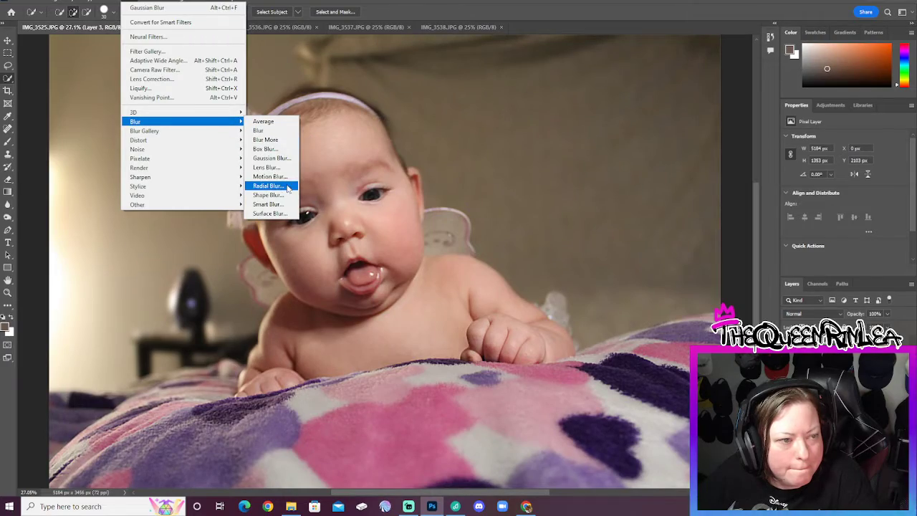
left_click(539, 267)
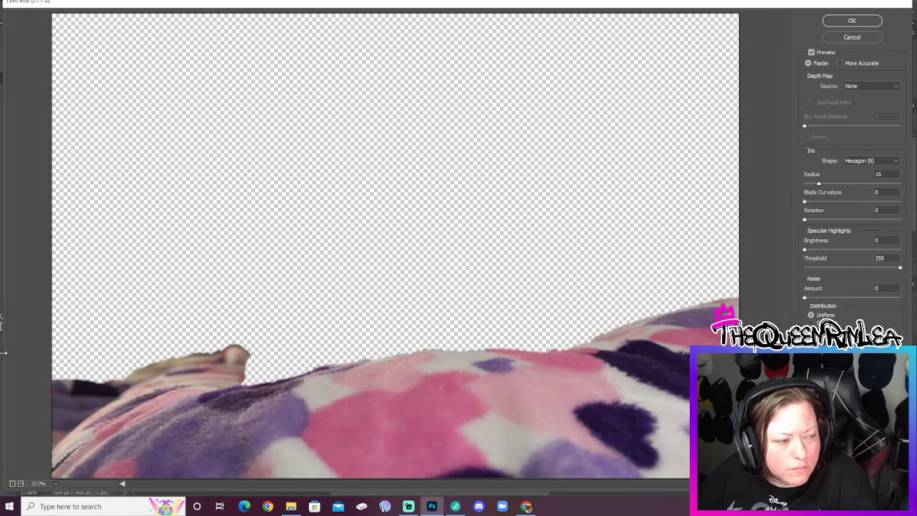
left_click_drag(3, 362, 452, 357)
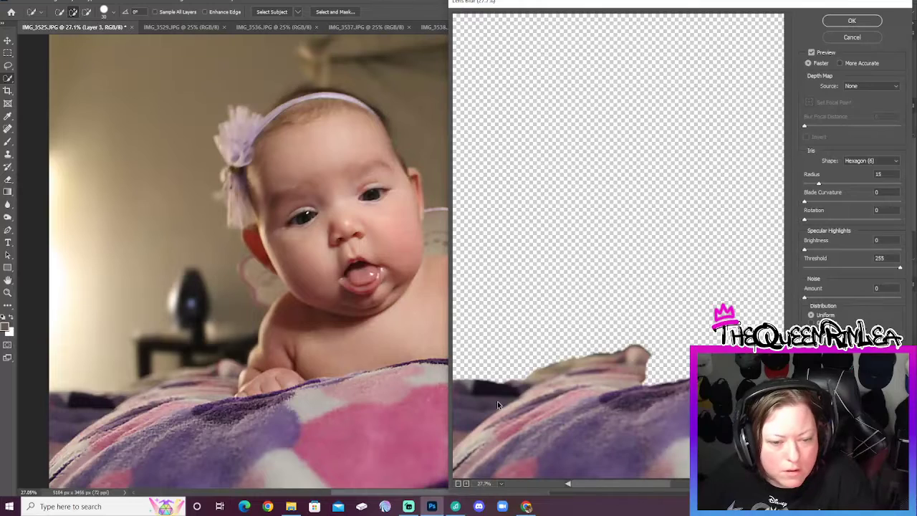
left_click_drag(656, 493, 657, 401)
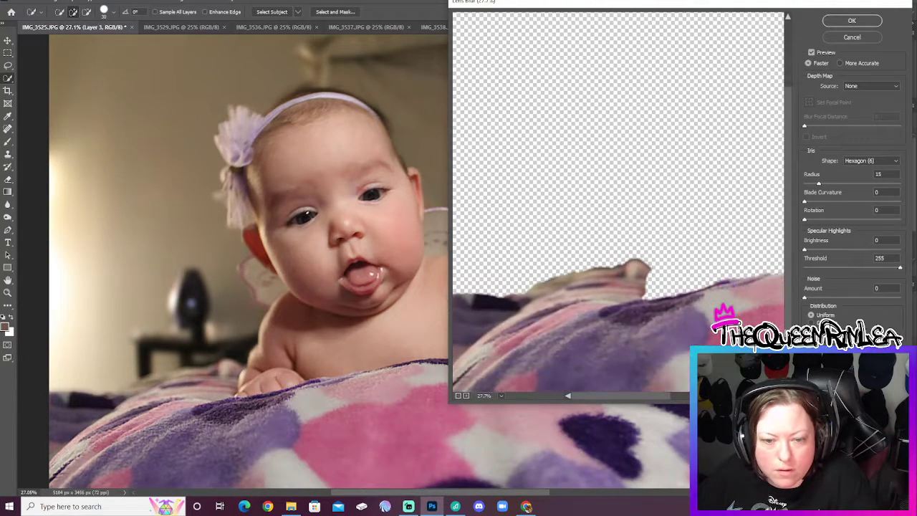
left_click(460, 396)
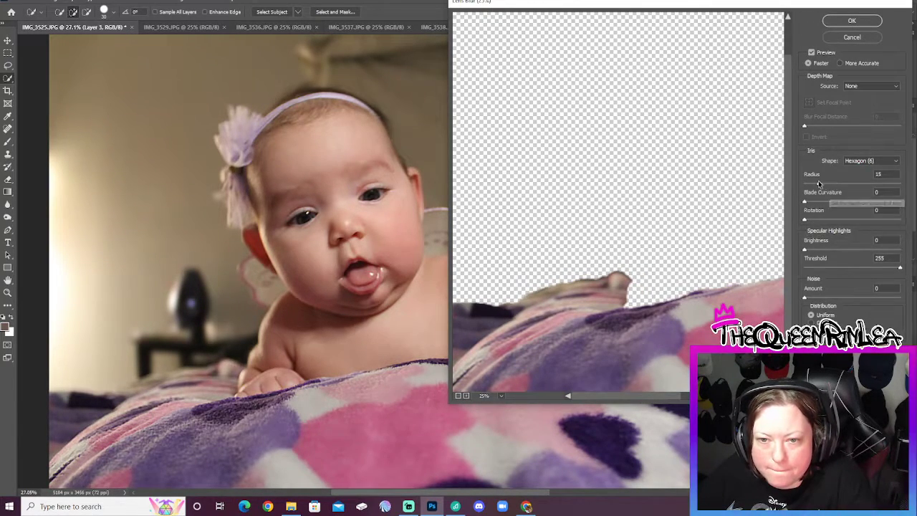
left_click_drag(601, 395, 680, 393)
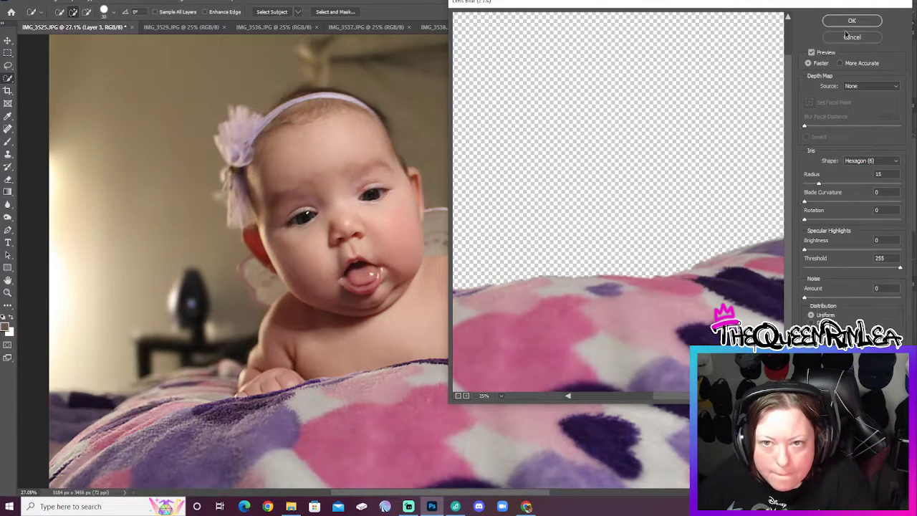
left_click(852, 20)
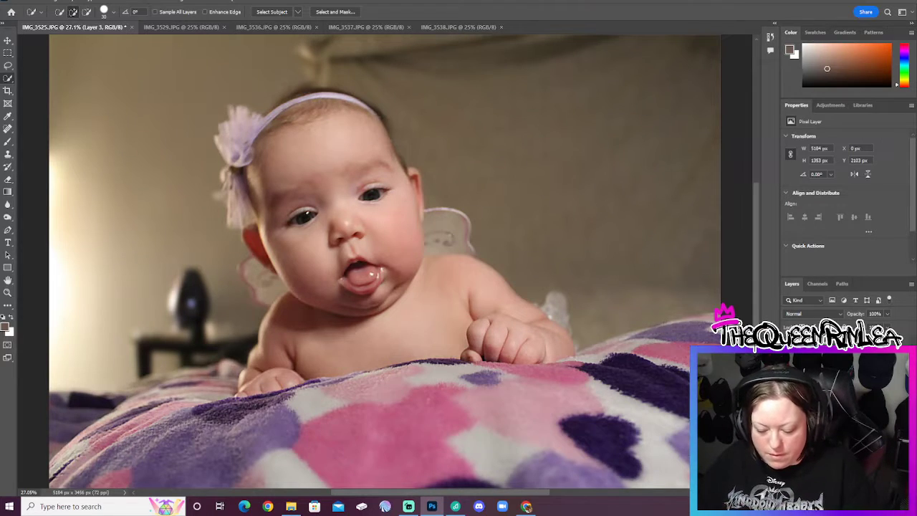
Return to Layer 1 and reselect the blanket, extending the selection to its upper edge and trimming the area beside the table.
left_click(839, 401)
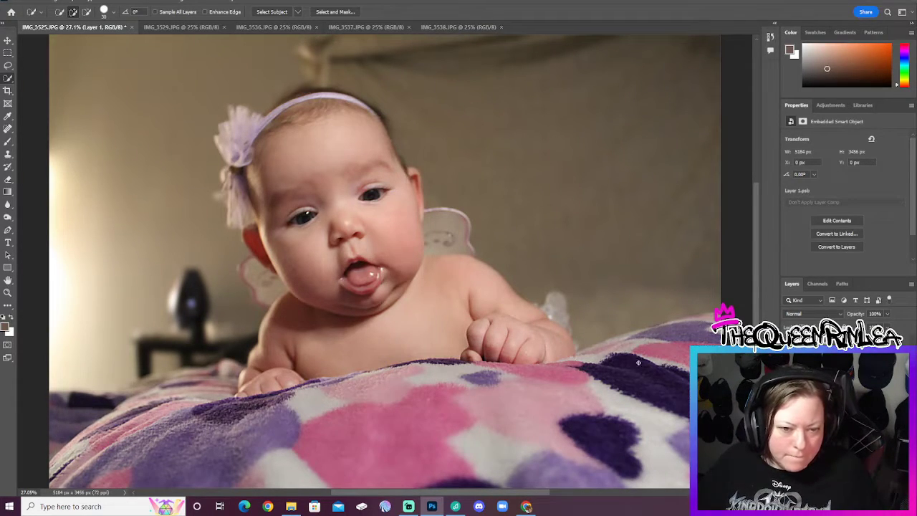
mouse_move(705, 327)
left_mouse_down()
mouse_move(94, 401)
mouse_move(236, 367)
left_mouse_up()
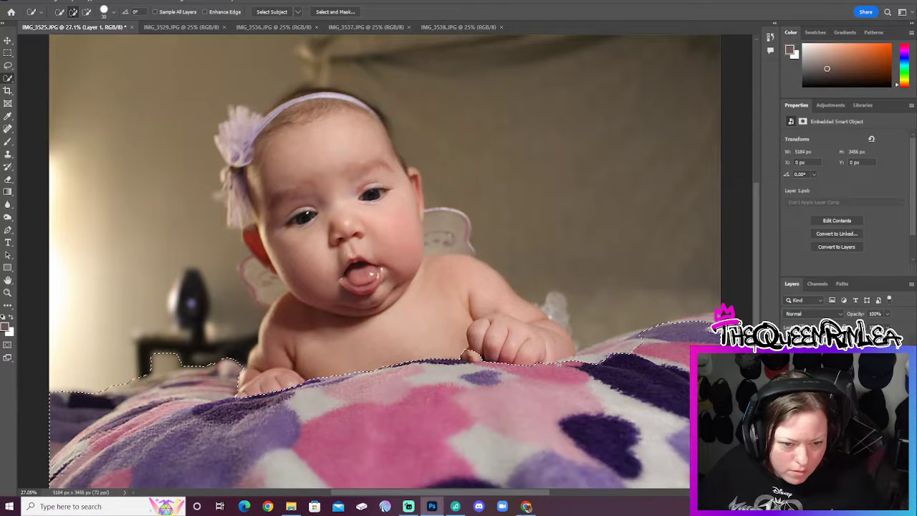
left_click(598, 353)
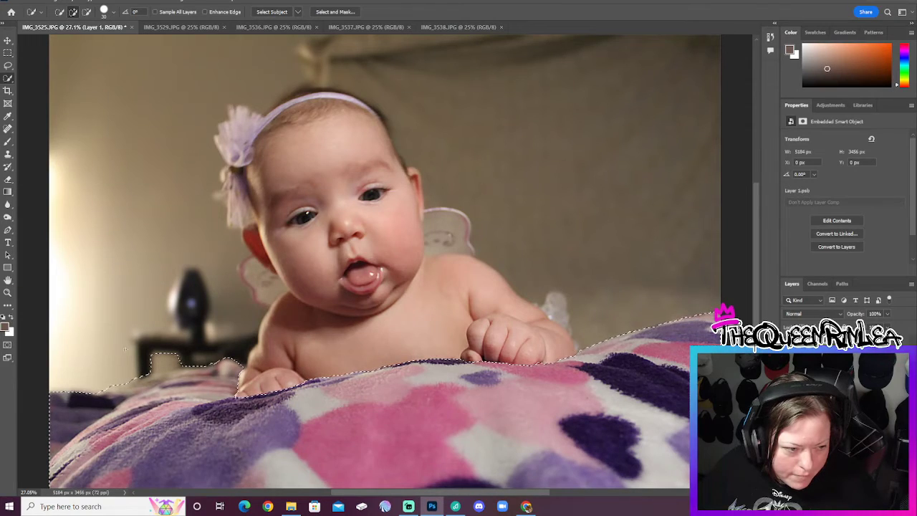
left_click_drag(181, 360, 147, 370)
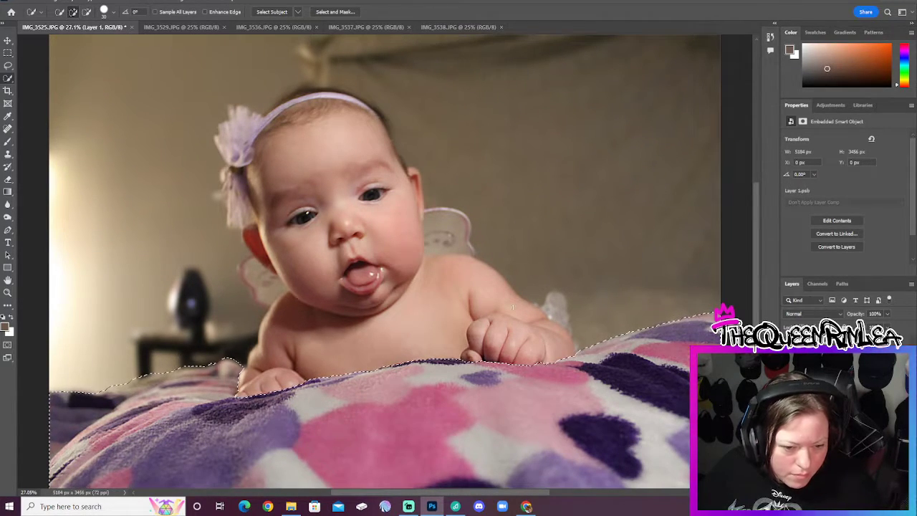
Copy the selected blanket from Layer 1 to a new layer and reapply the last blur filter to it.
key("ctrl+j")
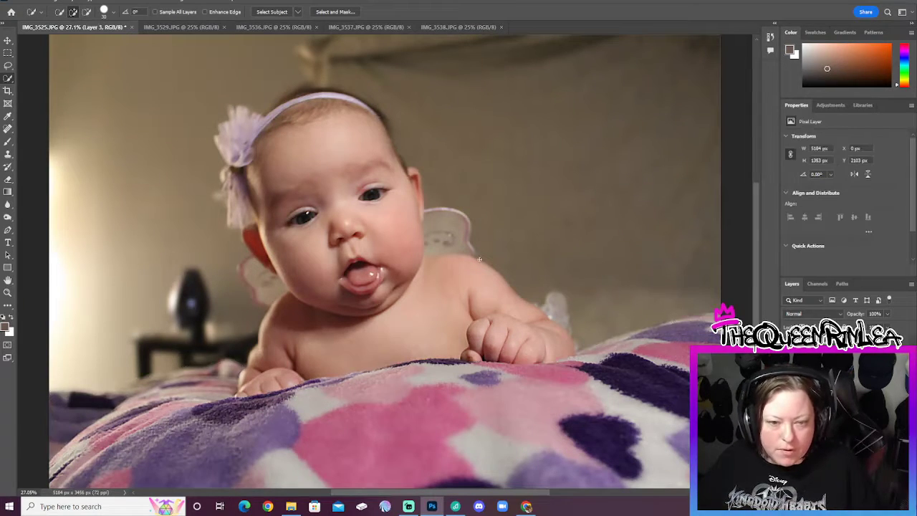
left_click(136, 5)
left_click(136, 4)
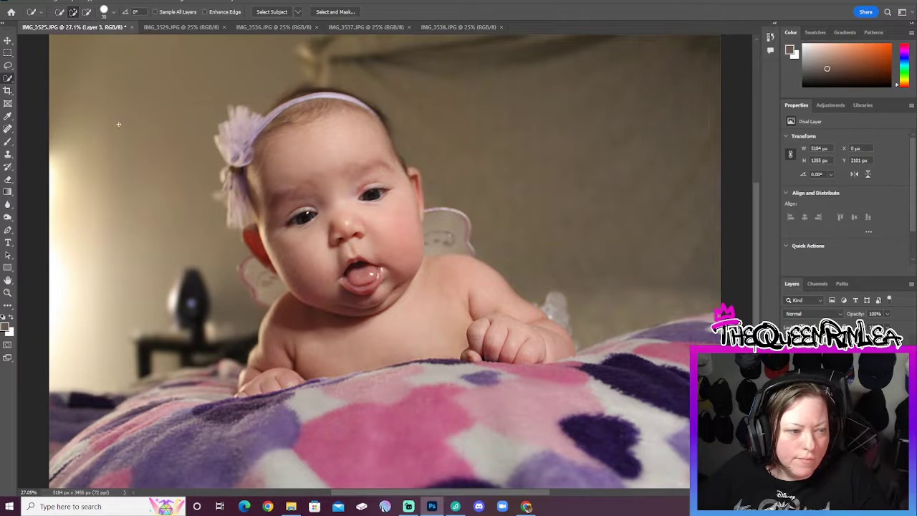
Try to crop the photo closely around the baby on all four sides.
left_click(7, 91)
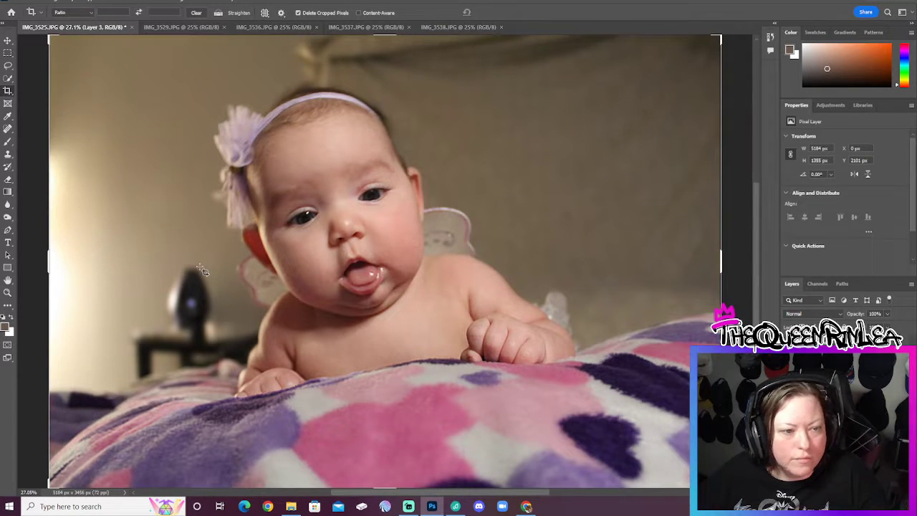
left_click_drag(44, 267, 93, 263)
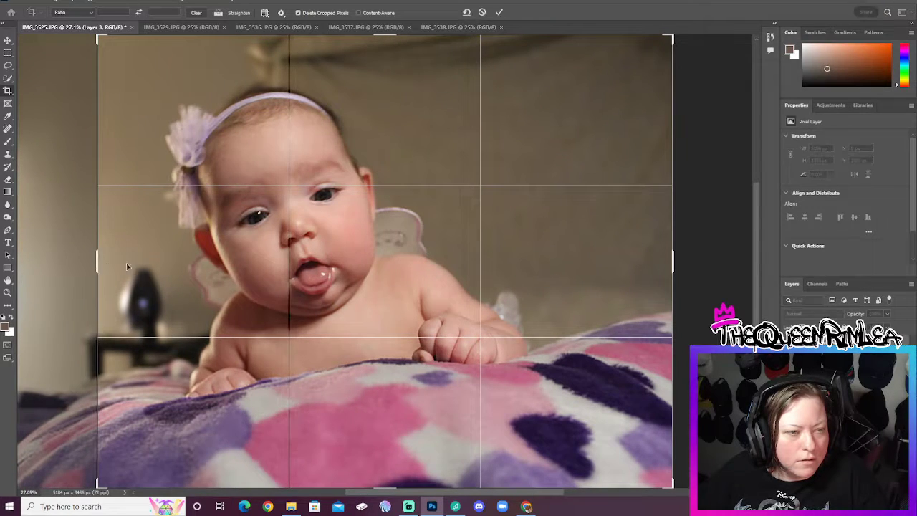
left_click_drag(677, 262, 616, 253)
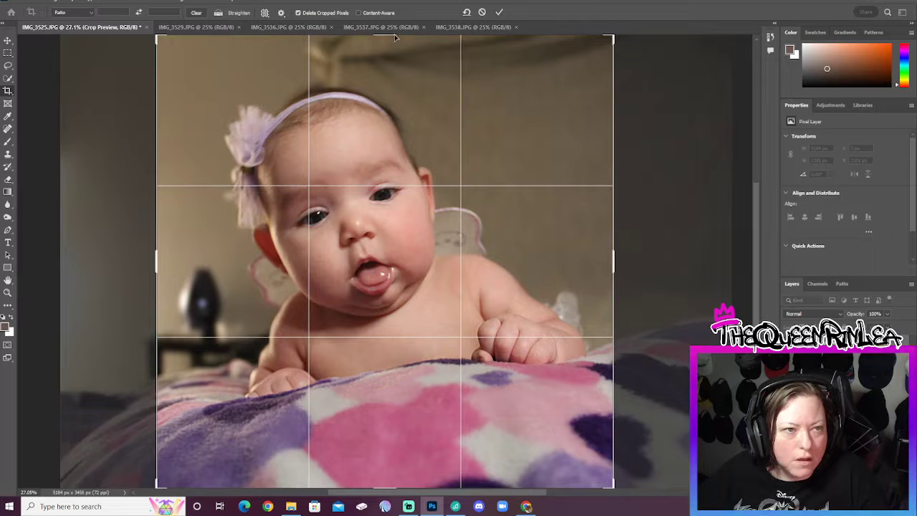
left_click_drag(385, 38, 388, 50)
left_click_drag(378, 472, 385, 453)
mouse_move(414, 276)
left_mouse_down()
mouse_move(399, 259)
mouse_move(404, 269)
mouse_move(418, 255)
mouse_move(417, 272)
left_mouse_up()
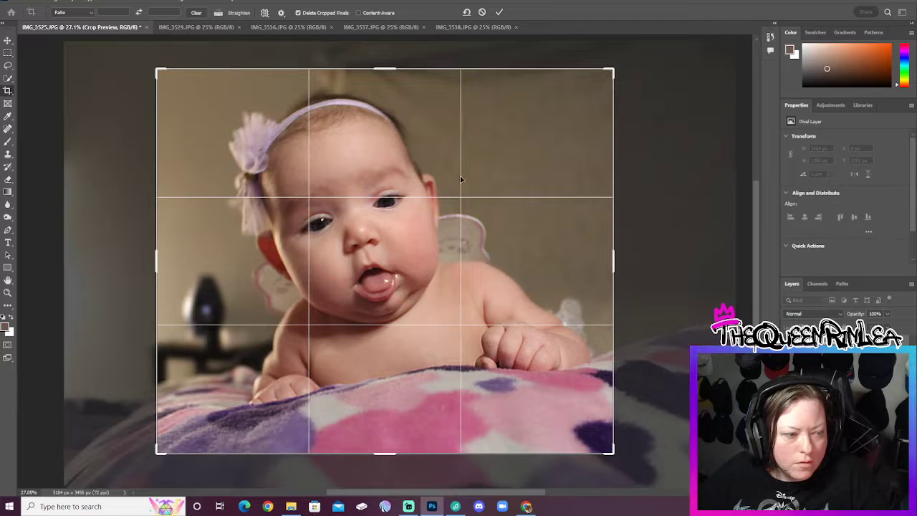
left_click(501, 13)
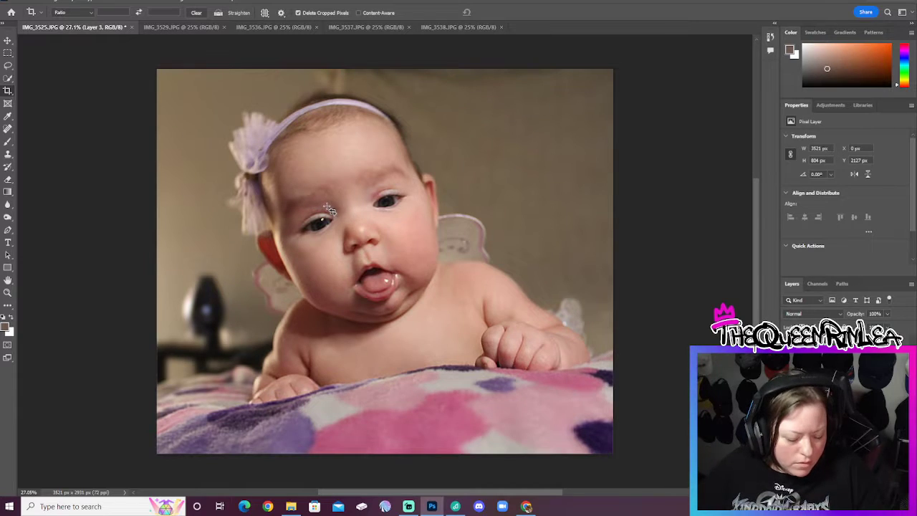
key("ctrl+z")
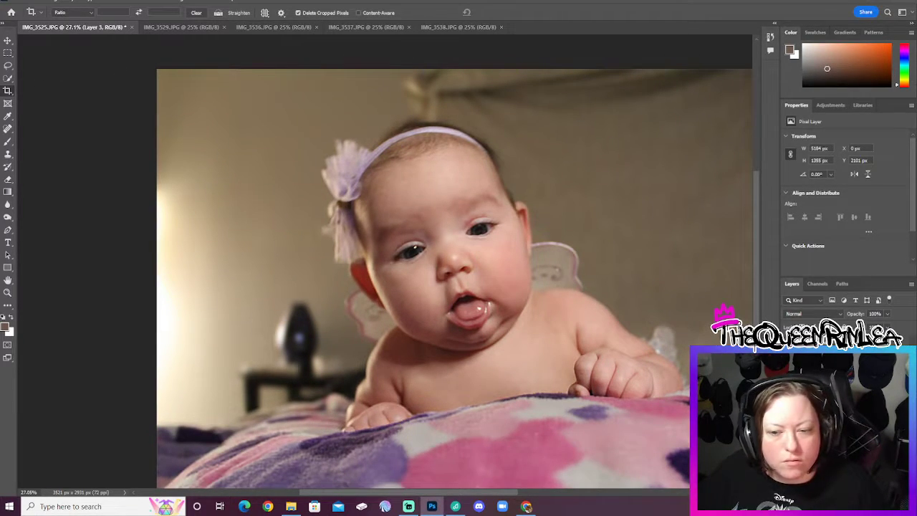
Flatten all the layers of the photo into one image.
right_click(843, 343)
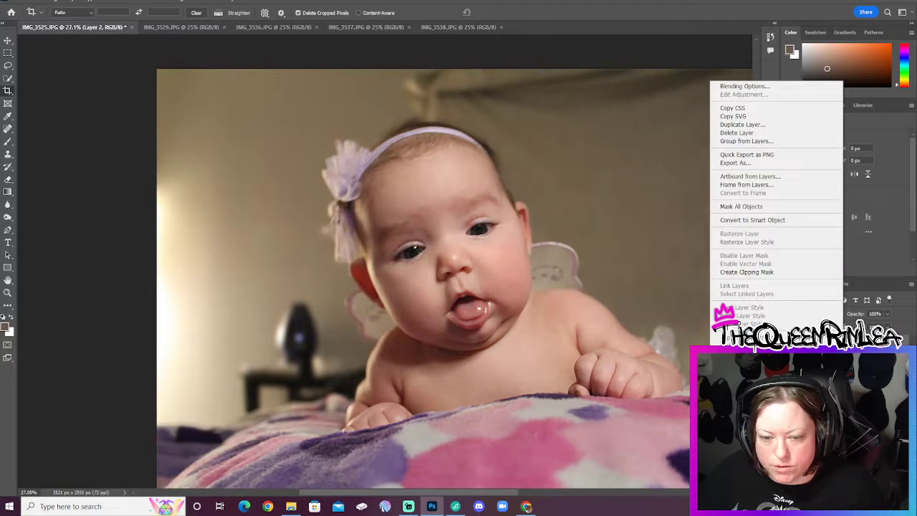
left_click(842, 343)
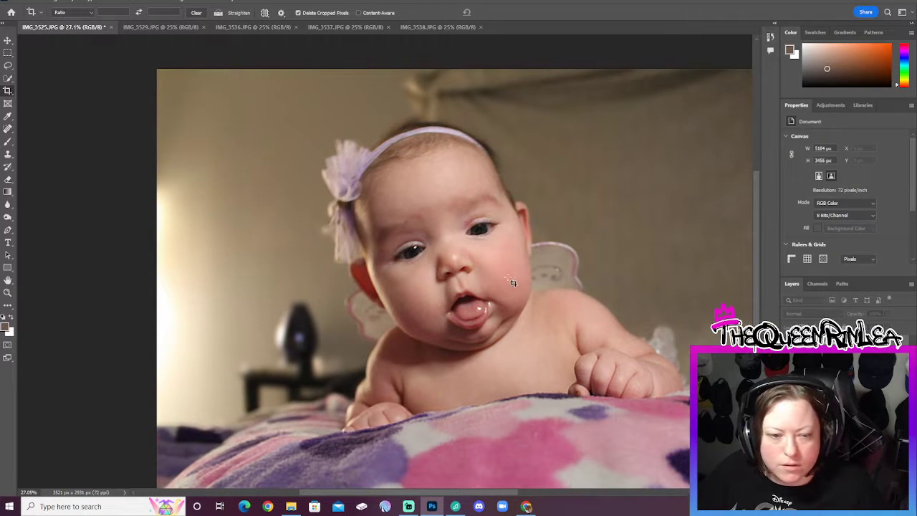
Crop all four sides of the flattened photo to about 4178 × 2902 px, keeping the baby and some backdrop around her.
left_click(7, 90)
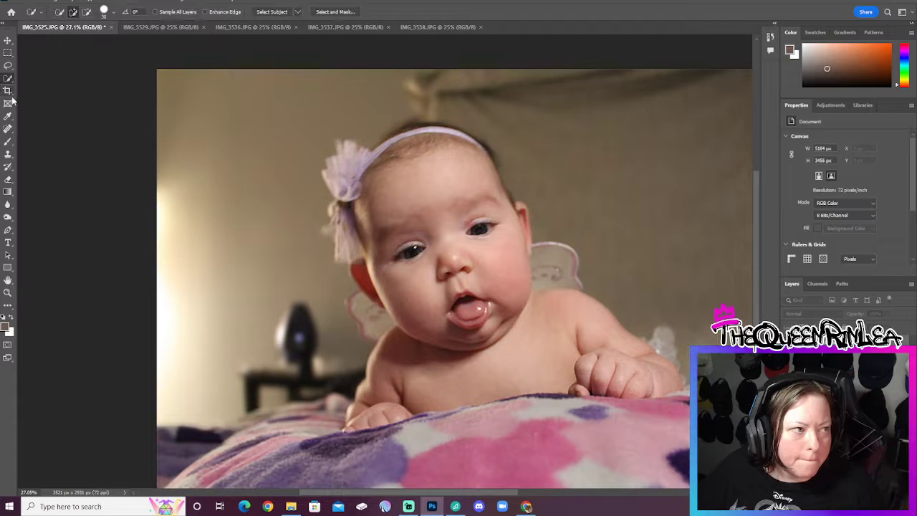
left_click(7, 291)
right_click(373, 279)
left_click(413, 294)
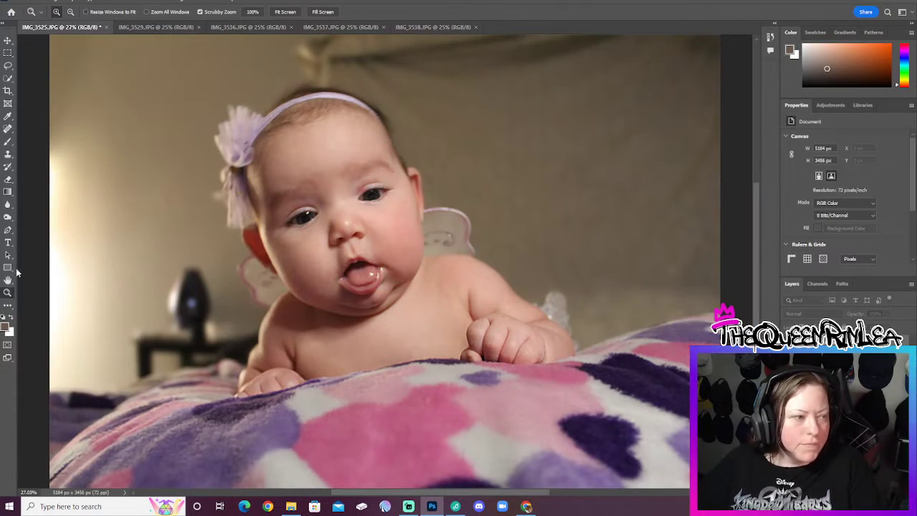
left_click(7, 90)
scroll(701, 255, "up", 1)
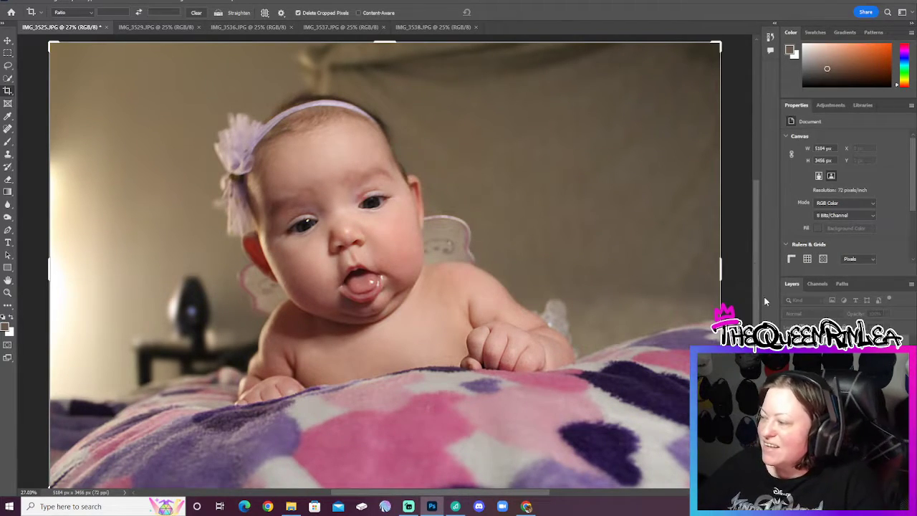
left_click_drag(725, 263, 718, 279)
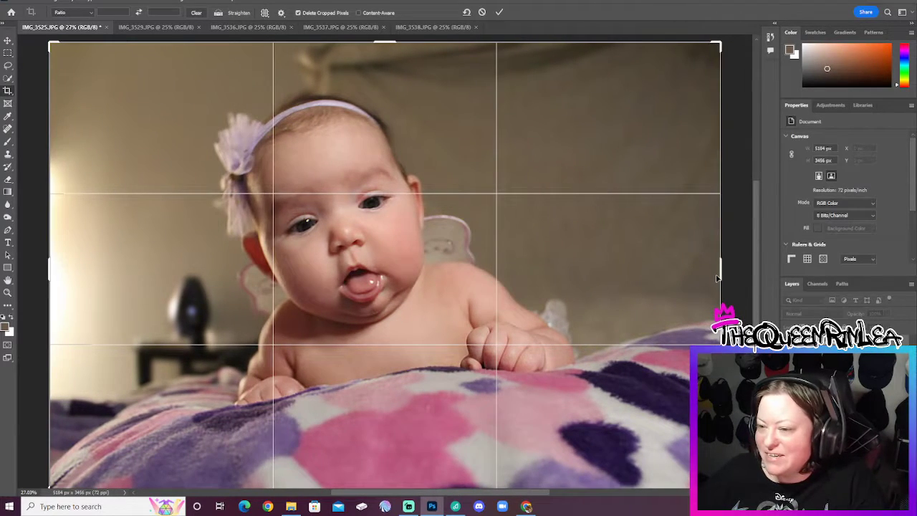
left_click_drag(721, 270, 687, 265)
left_click_drag(79, 268, 113, 266)
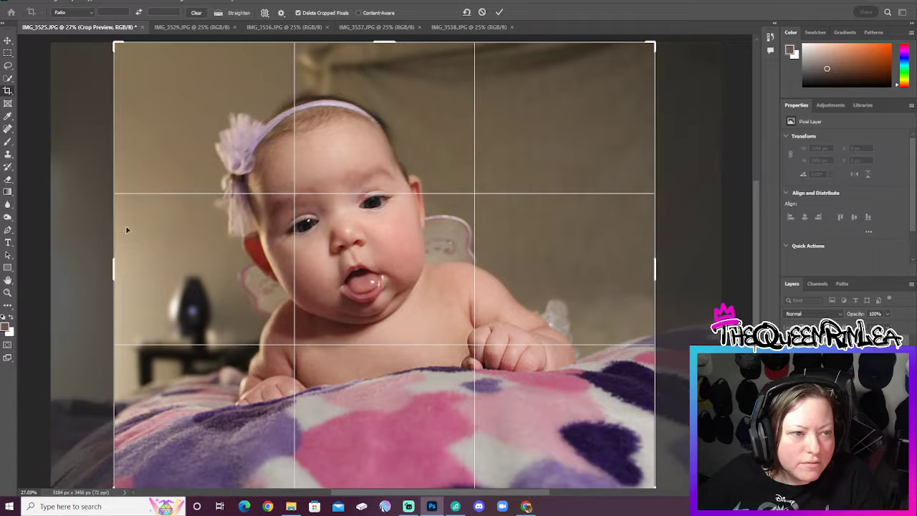
left_click_drag(383, 43, 384, 60)
left_click_drag(377, 478, 386, 460)
mouse_move(390, 288)
left_mouse_down()
mouse_move(392, 277)
mouse_move(393, 293)
left_mouse_up()
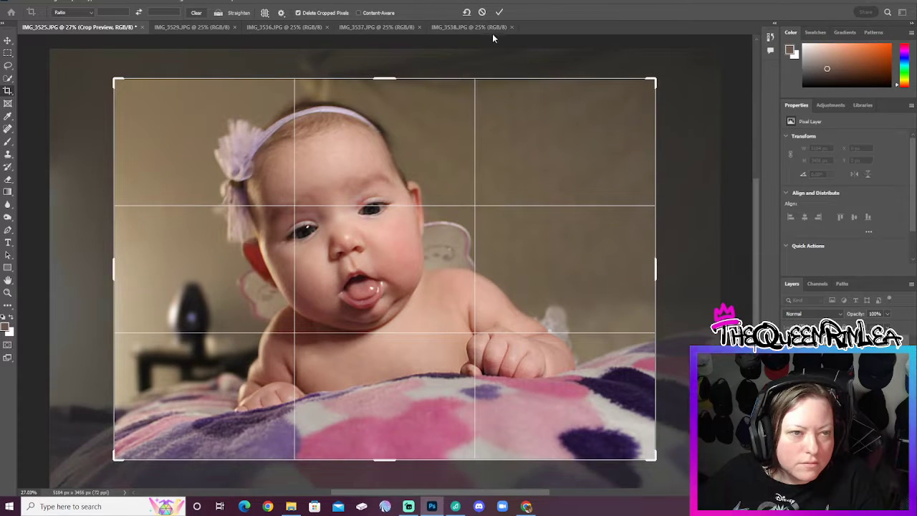
left_click(500, 12)
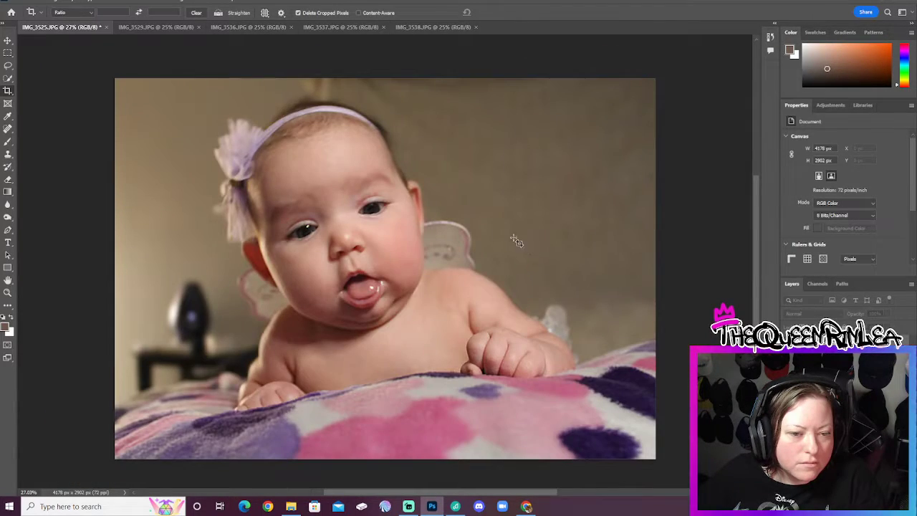
Save a JPEG copy of the photo as RR13 in the Final folder with the default JPEG options.
left_click(22, 2)
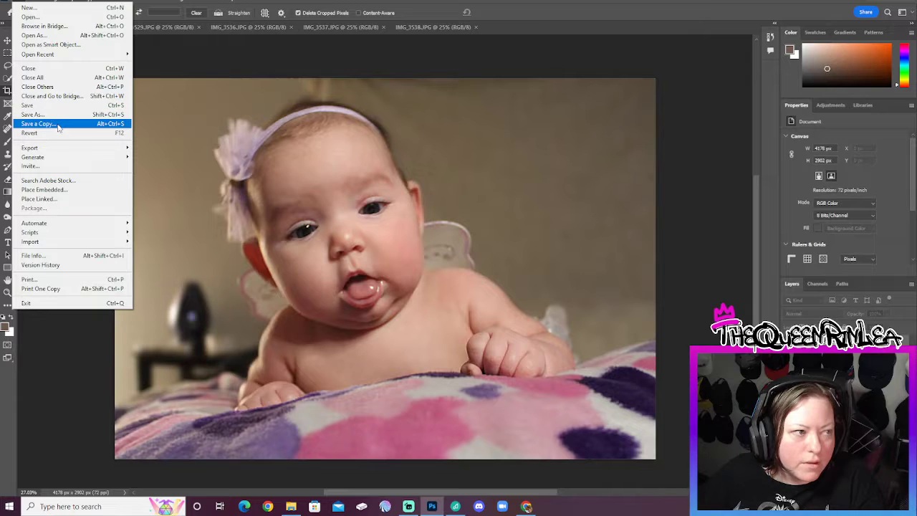
left_click(43, 123)
left_click(493, 335)
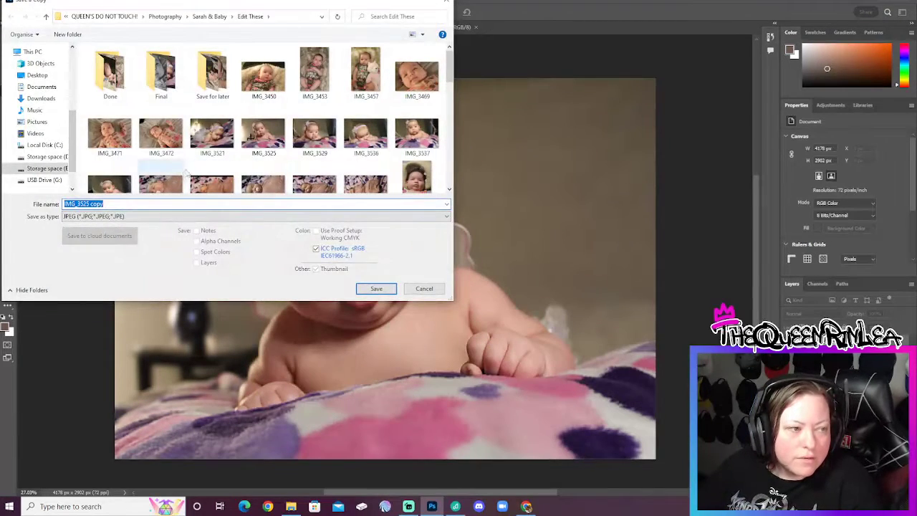
double_click(162, 72)
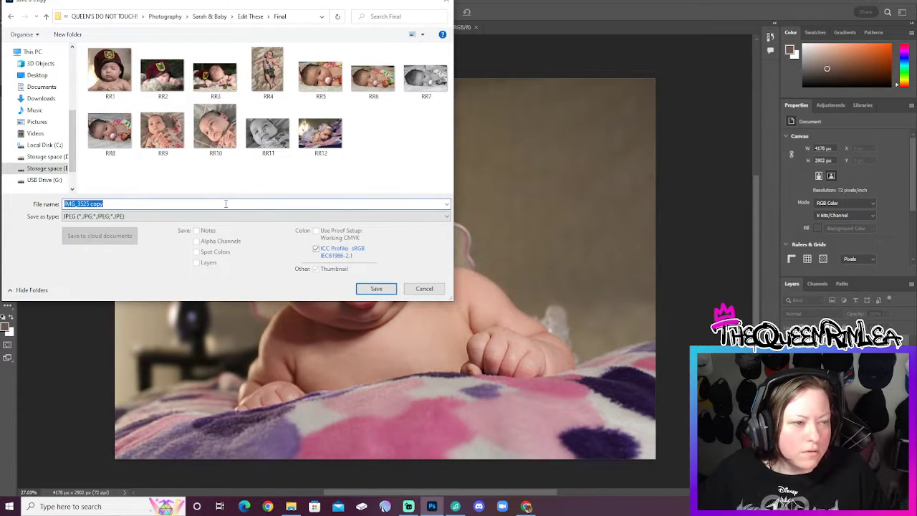
type("RR13")
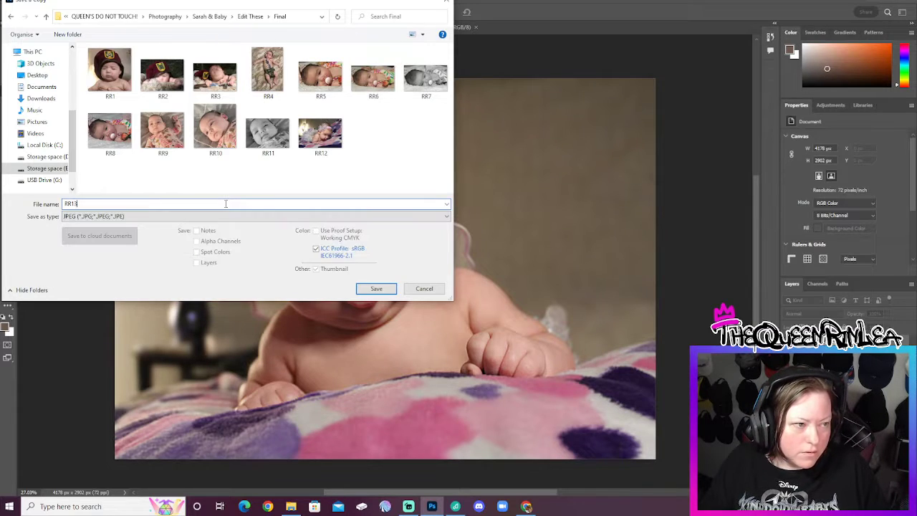
key("Return")
key("Return")
Close IMG_3525.JPG without saving its changes.
key("c")
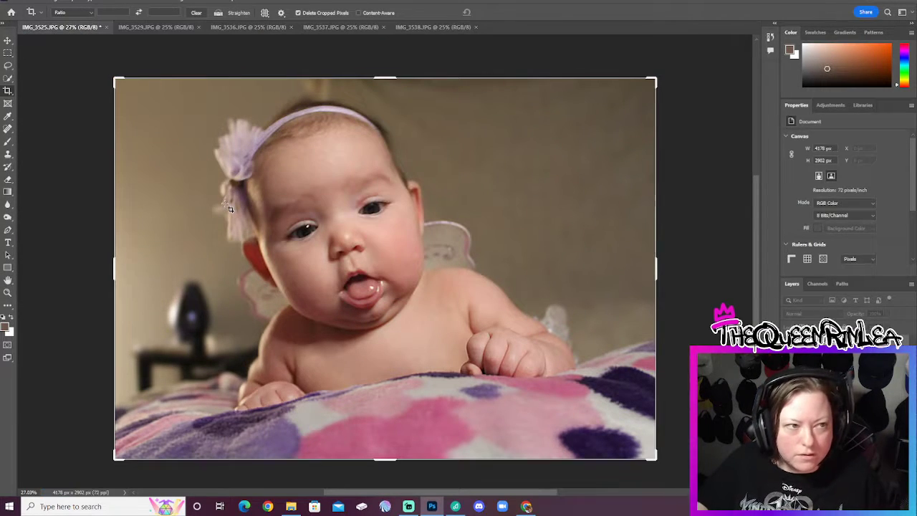
left_click(105, 26)
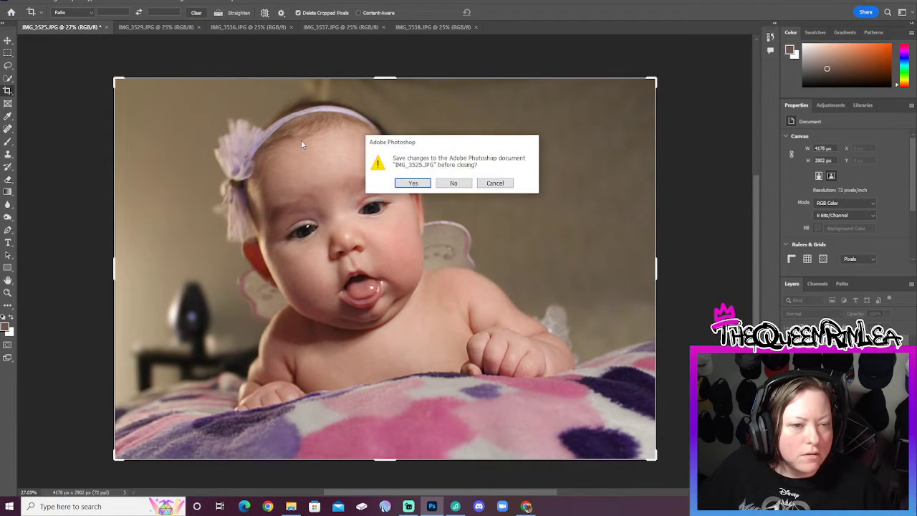
left_click(466, 180)
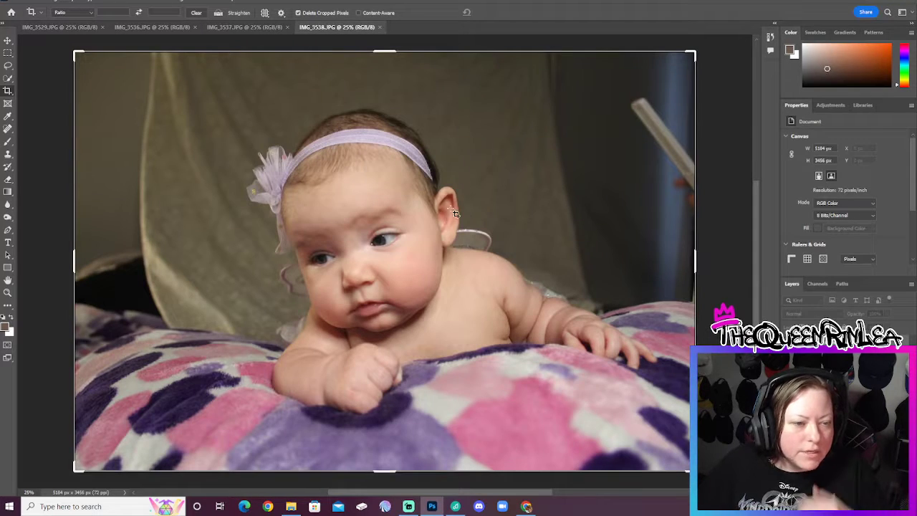
left_click(206, 26)
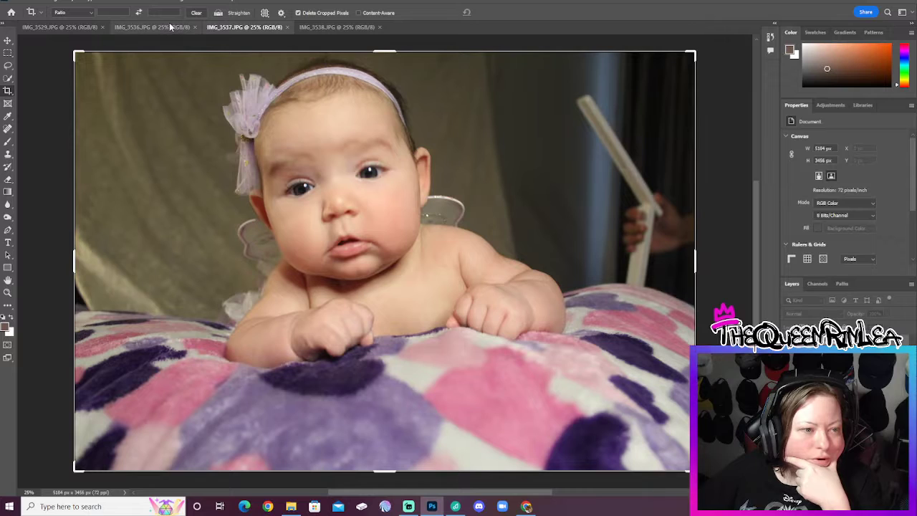
left_click(147, 28)
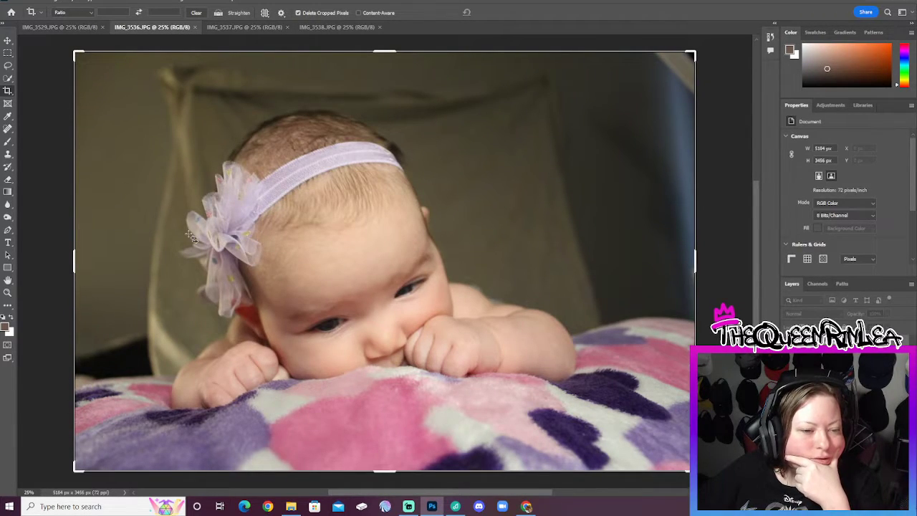
scroll(172, 201, "down", 1)
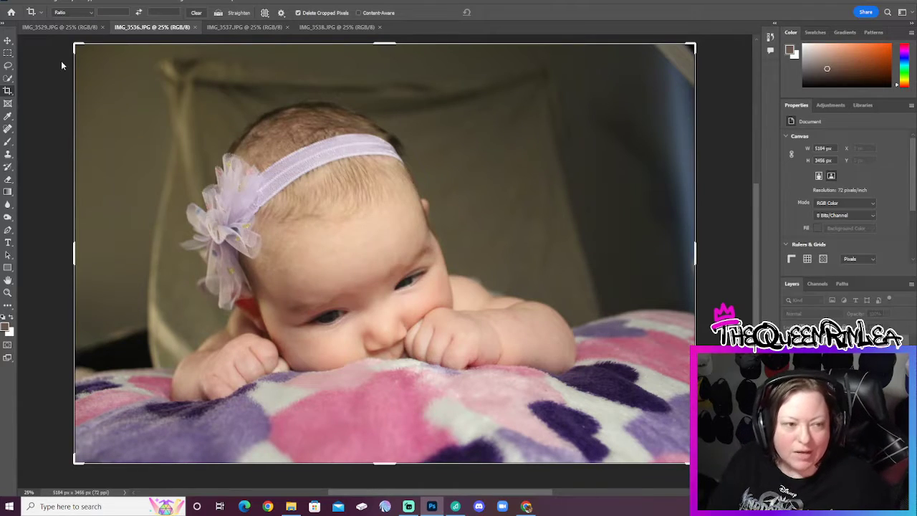
Open the finished photo RR13 from the Final folder.
key("ctrl+o")
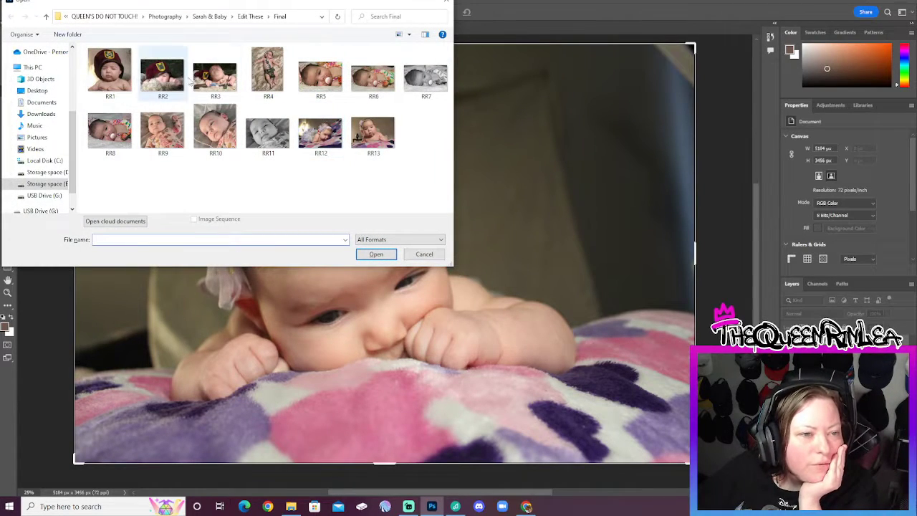
left_click(372, 133)
left_click(378, 254)
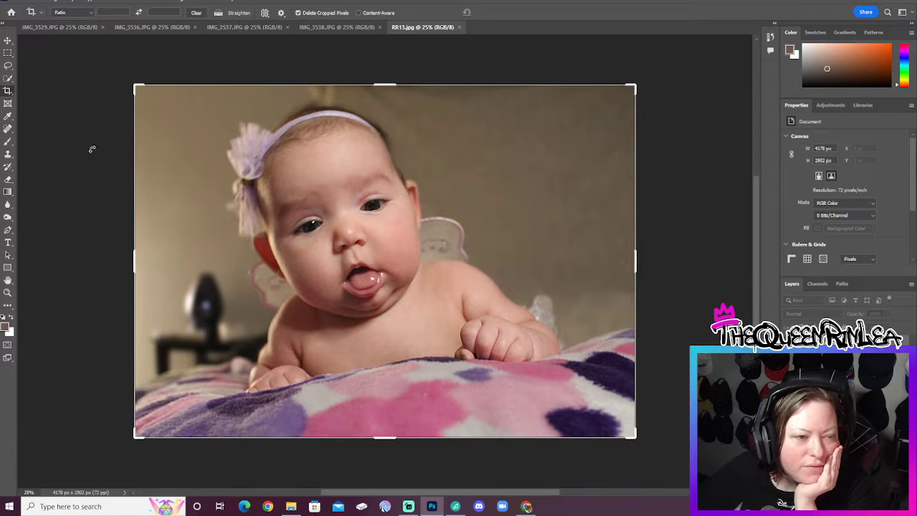
Select the backdrop to the right of the baby with Quick Selection, refining the edge along her head and removing the blanket from the selection.
left_click(7, 78)
mouse_move(388, 106)
left_mouse_down()
mouse_move(456, 120)
mouse_move(524, 167)
mouse_move(534, 204)
mouse_move(568, 228)
mouse_move(540, 268)
left_mouse_up()
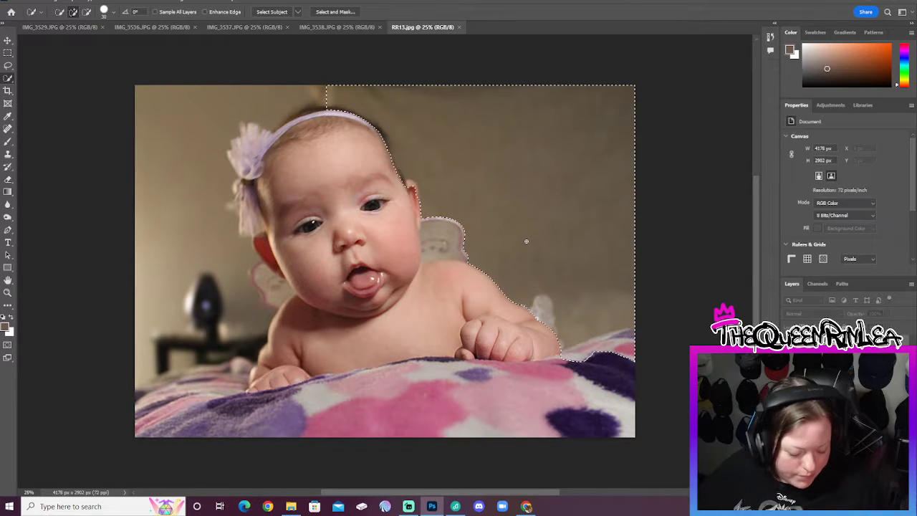
key("alt")
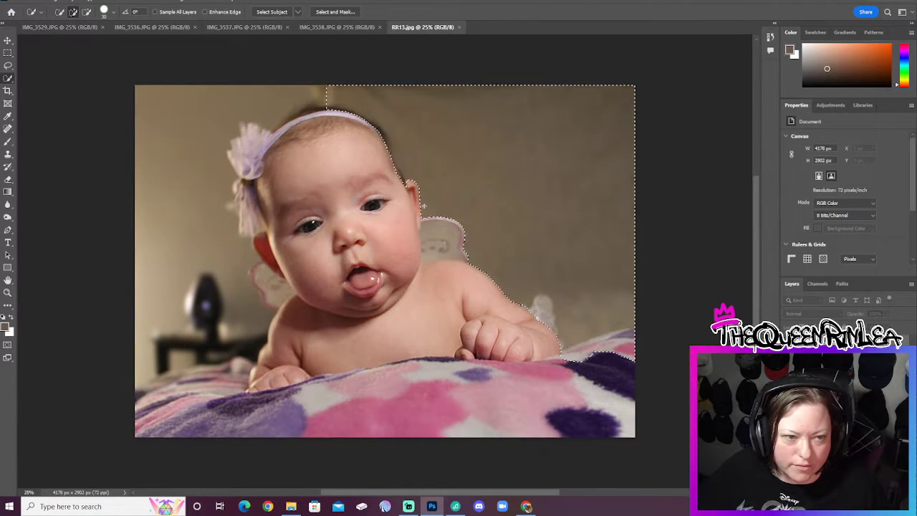
key("alt")
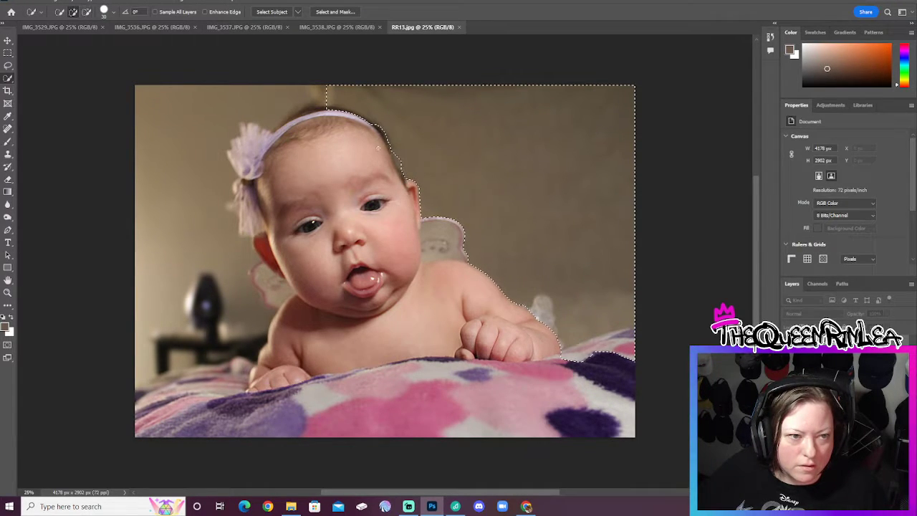
key("alt+shift")
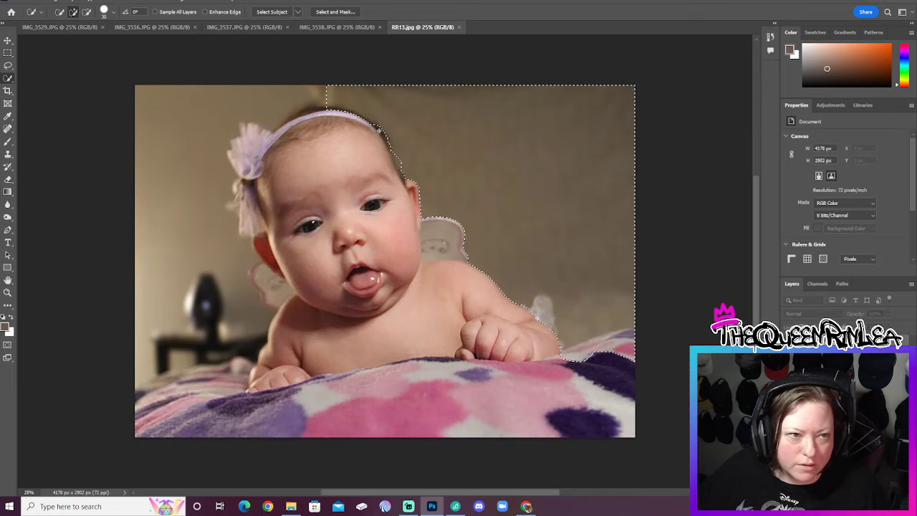
key("alt")
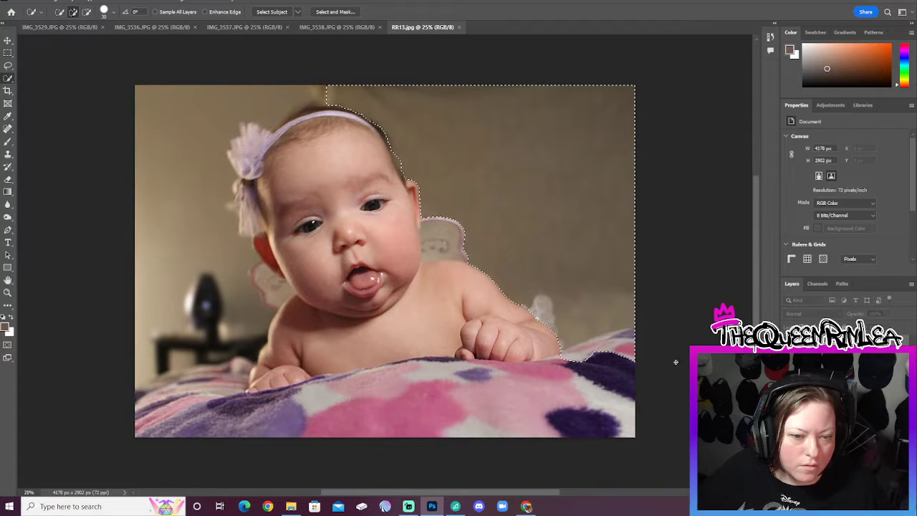
left_click(559, 370)
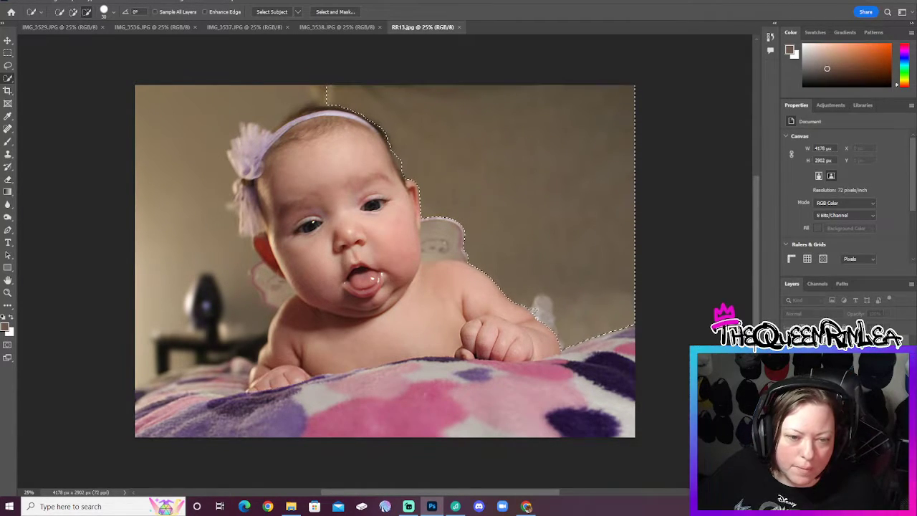
Exclude the wing beside the baby's elbow from the selection and copy the selected backdrop to a new layer.
left_click(539, 305)
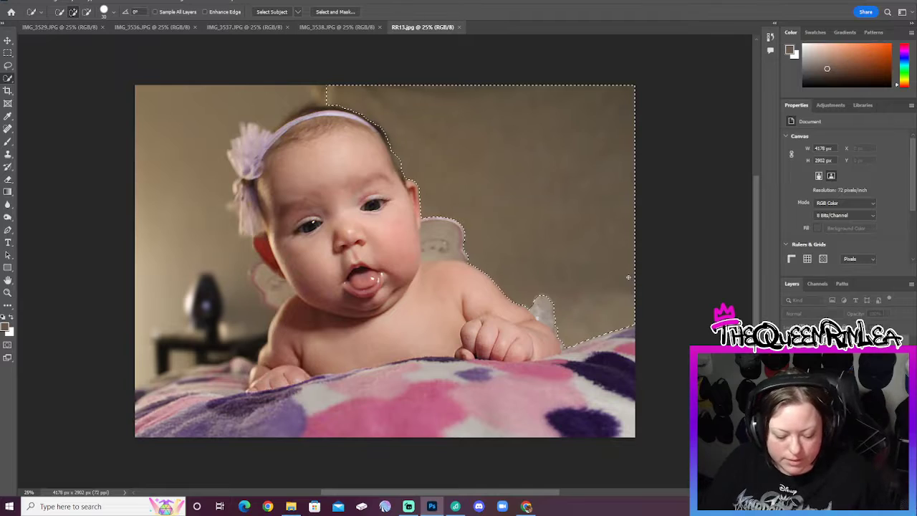
key("ctrl+j")
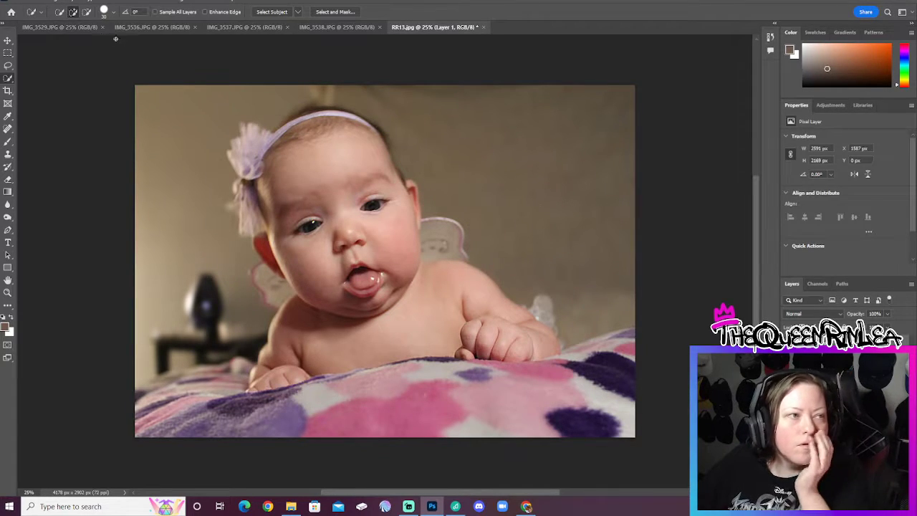
Flip the copied backdrop layer horizontally and move it over the area to the left of the baby.
left_click(58, 0)
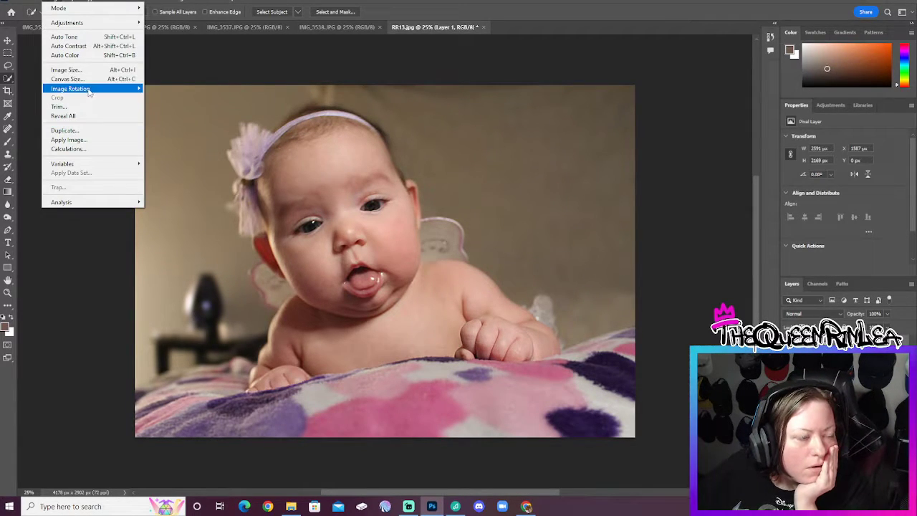
mouse_move(89, 91)
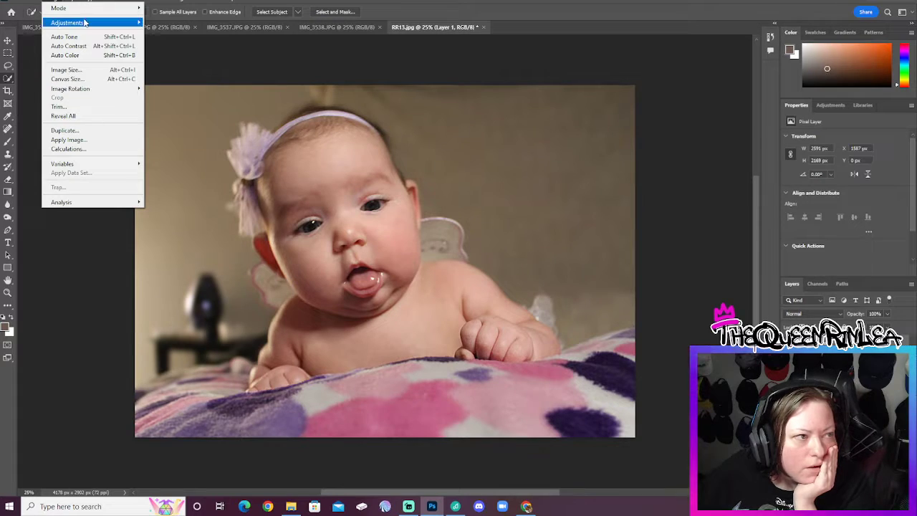
mouse_move(86, 23)
mouse_move(32, 1)
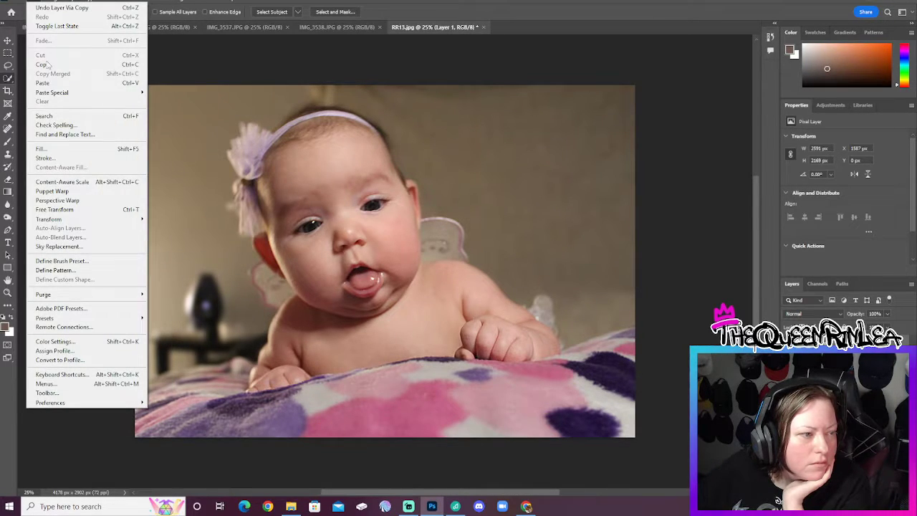
mouse_move(89, 218)
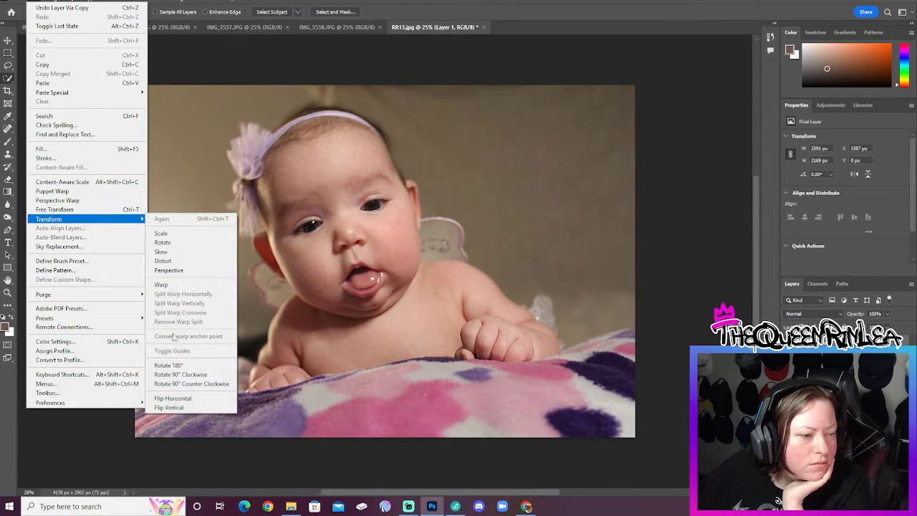
left_click(189, 398)
left_click(8, 39)
left_click_drag(406, 226, 210, 217)
left_click_drag(256, 159, 278, 126)
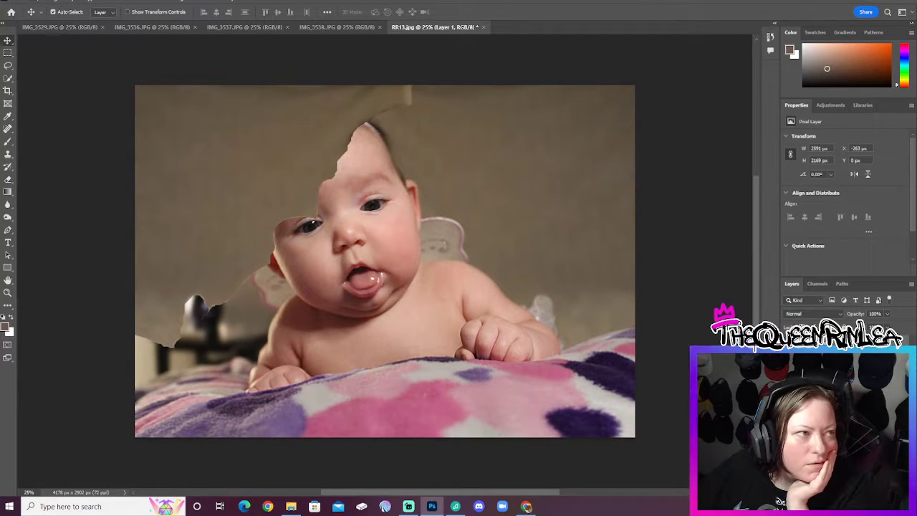
Enlarge the flipped backdrop layer proportionally to about 140% with Free Transform, reaching down over the blanket.
left_click(36, 2)
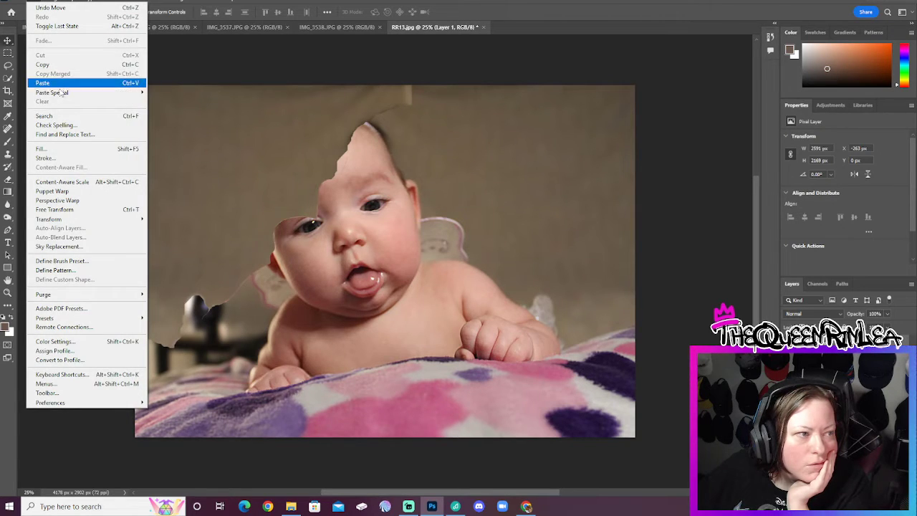
left_click(81, 212)
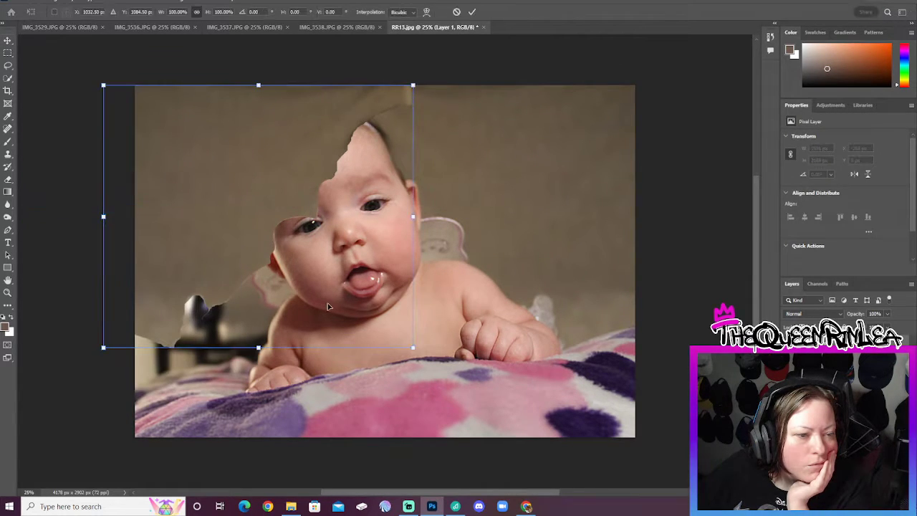
left_click_drag(418, 349, 505, 496)
Lower the flipped backdrop layer's opacity to 8% and apply the transform.
left_click(875, 314)
type("40")
key("Return")
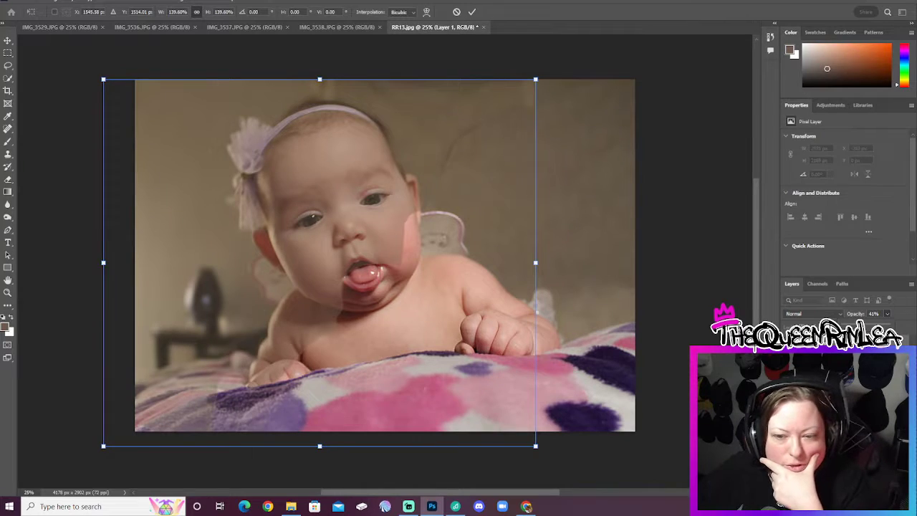
key("6")
key("5")
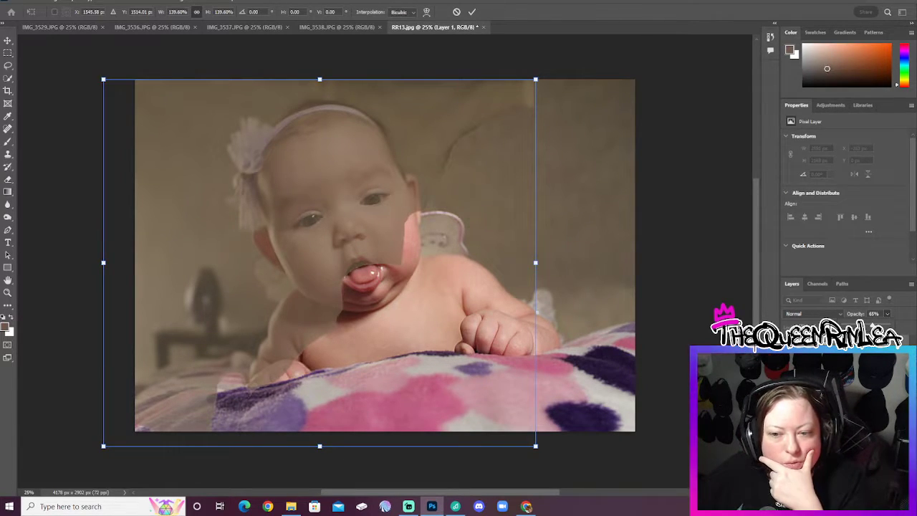
key("0")
key("0")
key("8")
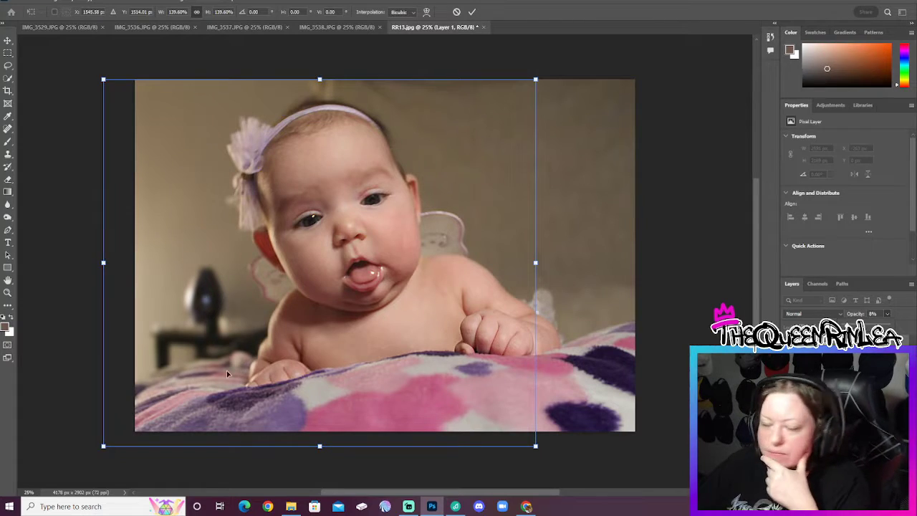
key("Return")
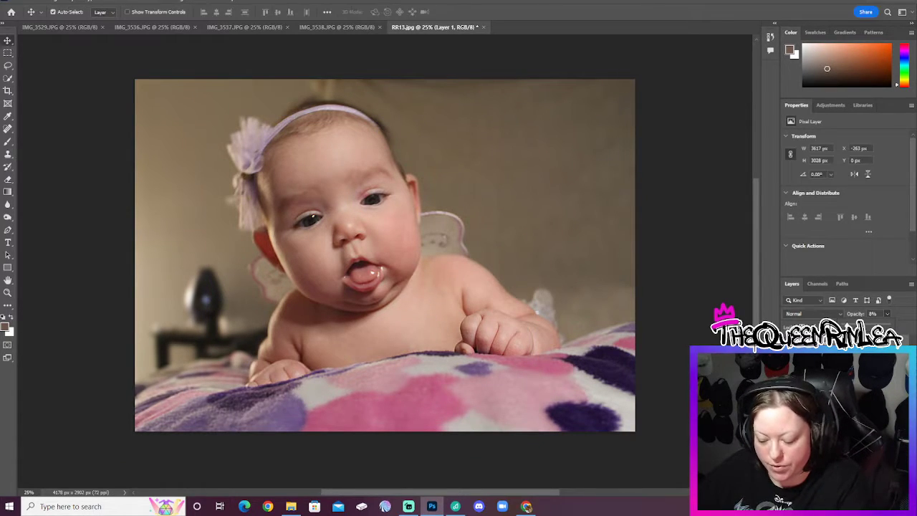
left_click(7, 90)
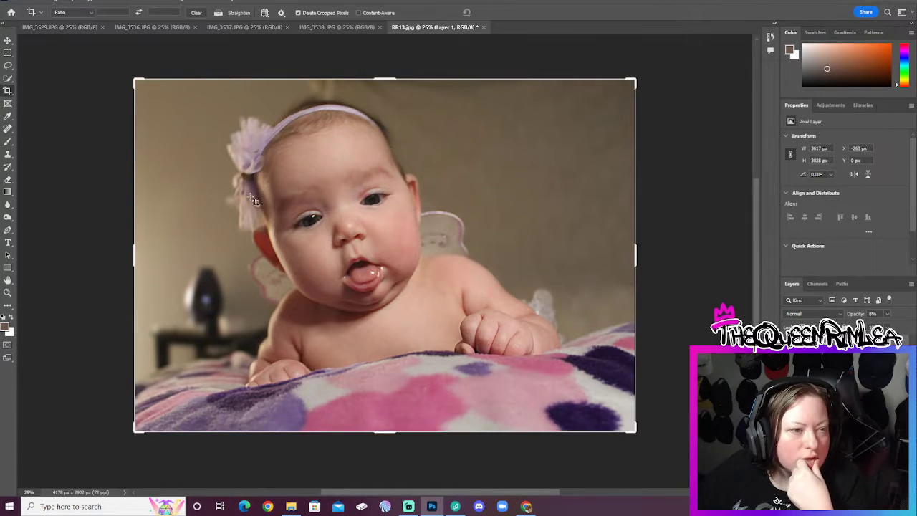
left_click_drag(133, 257, 179, 252)
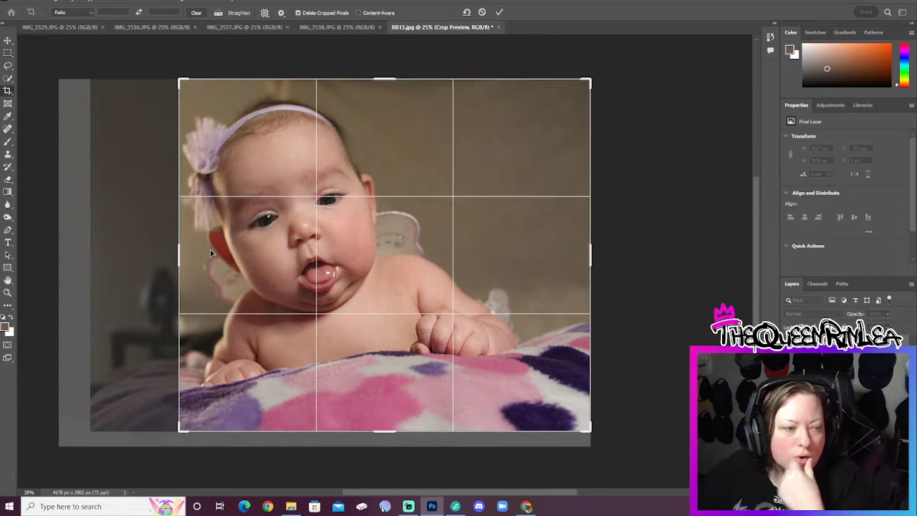
key("ctrl+z")
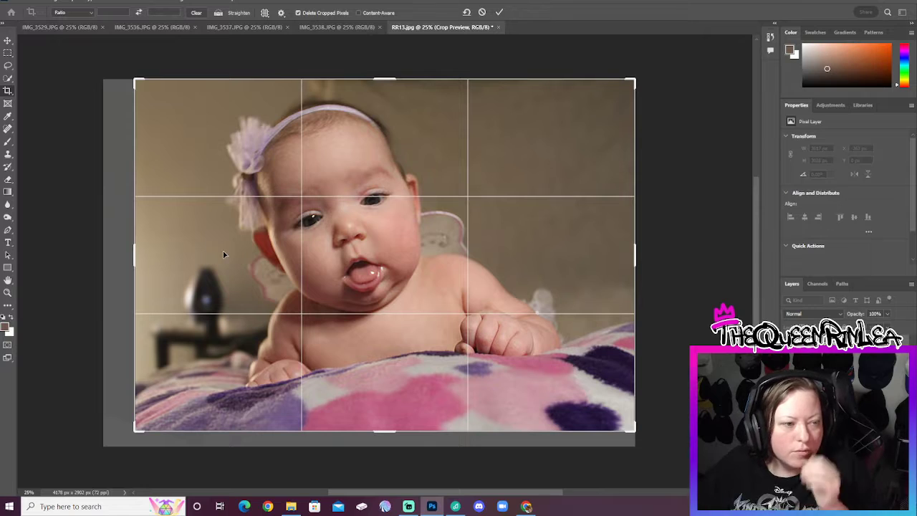
left_click(500, 12)
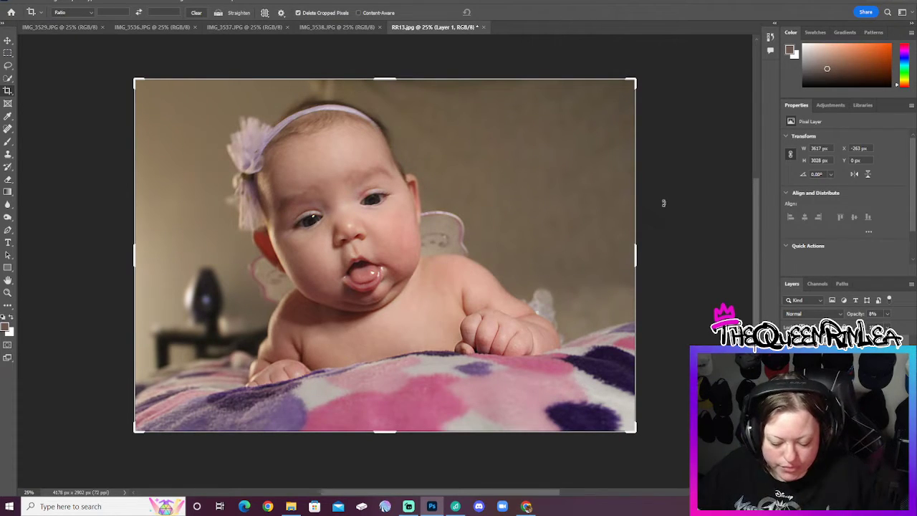
Open the finished photo RR2 from the Final folder to look at its backdrop, and close it again.
key("ctrl+o")
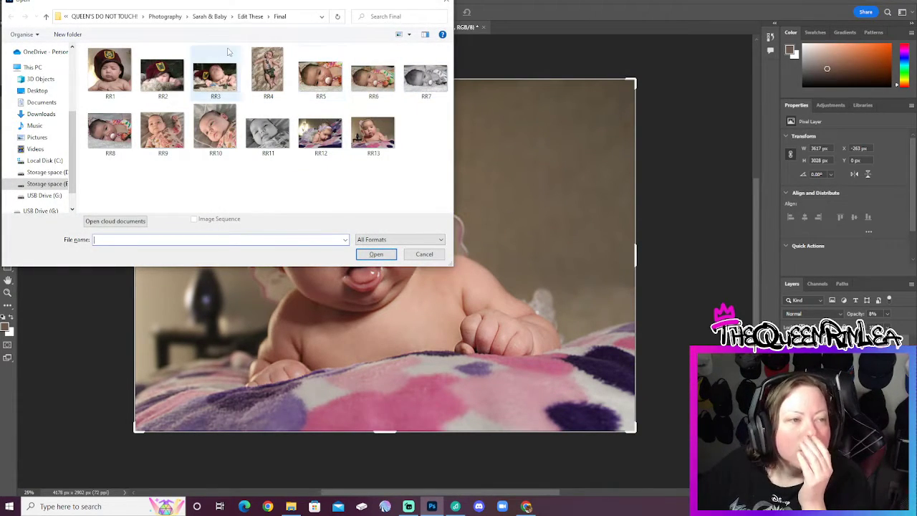
left_click(171, 88)
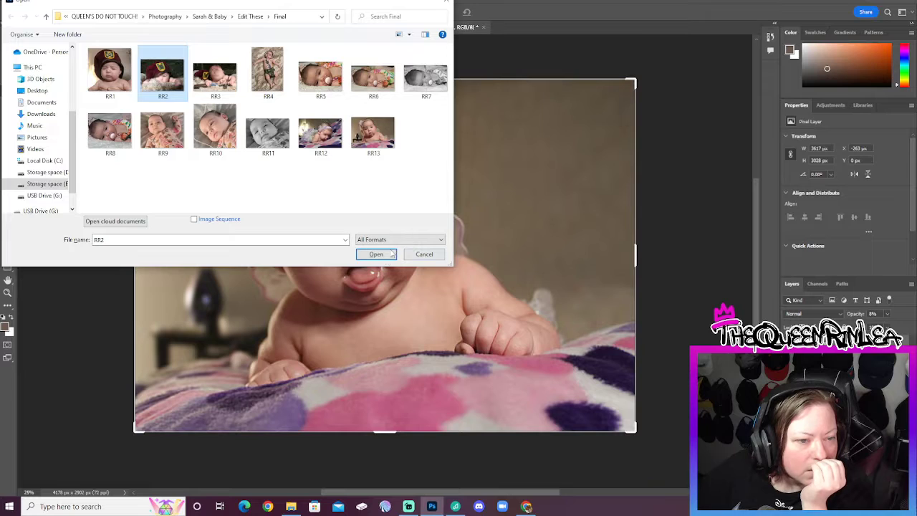
left_click(376, 255)
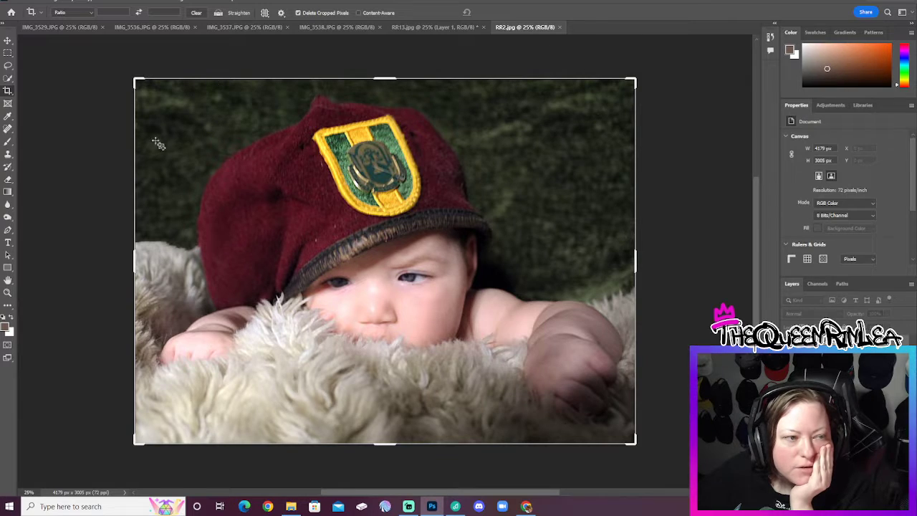
left_click(560, 27)
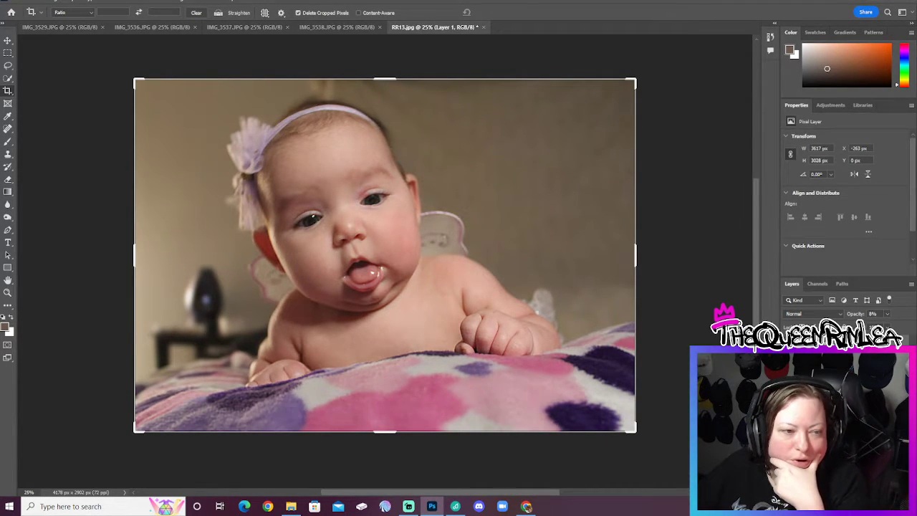
Try the flipped backdrop layer in RR13 at 100% opacity and undo that change.
left_click(873, 314)
type("100")
key("Return")
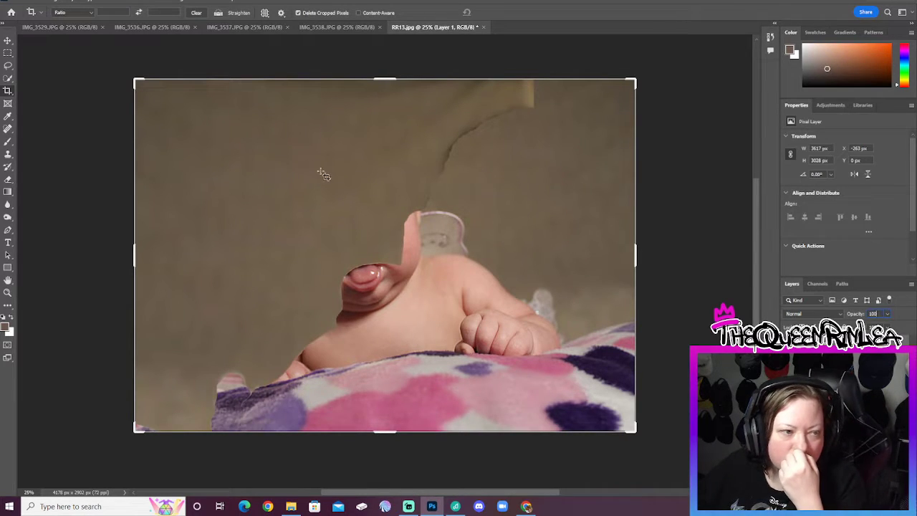
key("ctrl+z")
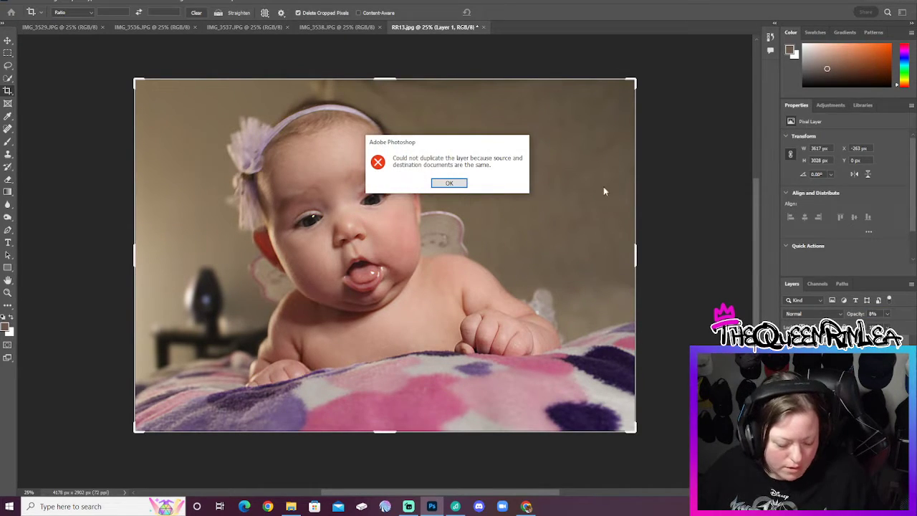
key("Return")
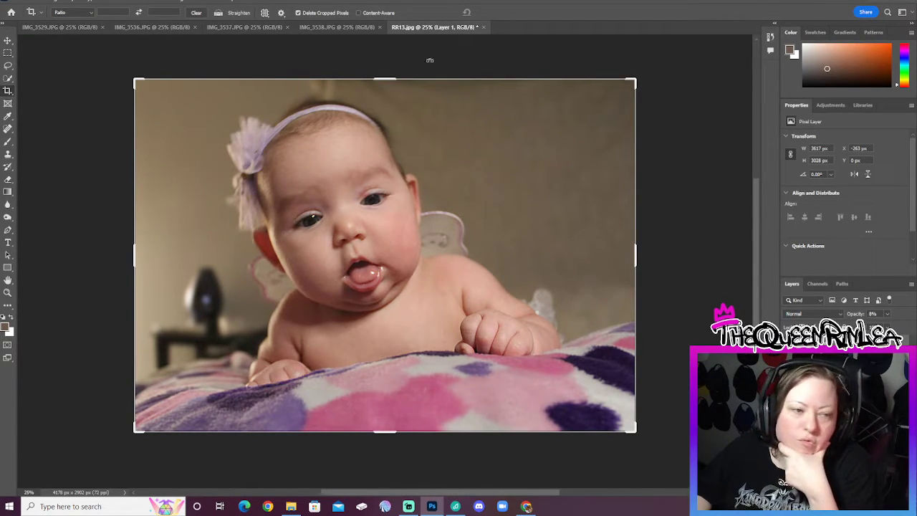
Look through IMG_3538.JPG and IMG_3537.JPG, switch to IMG_3536.JPG, and duplicate its background onto a new layer.
left_click(337, 27)
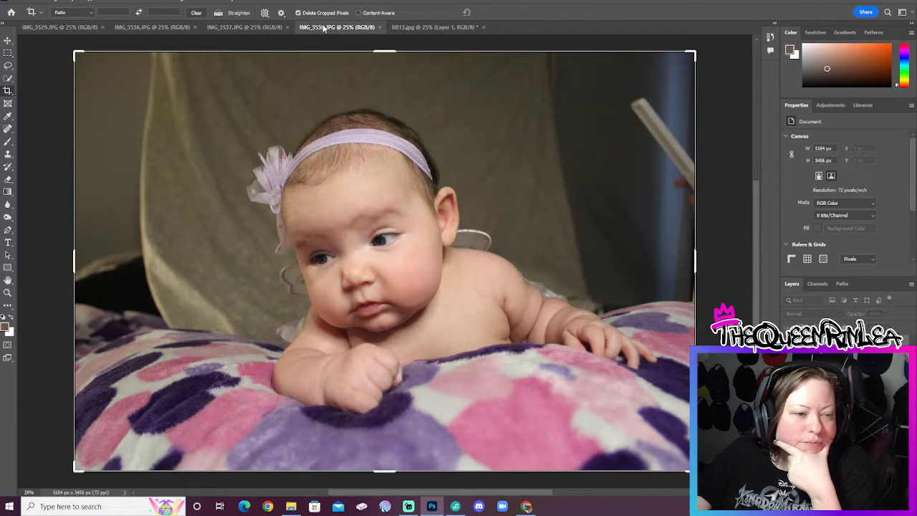
left_click(265, 26)
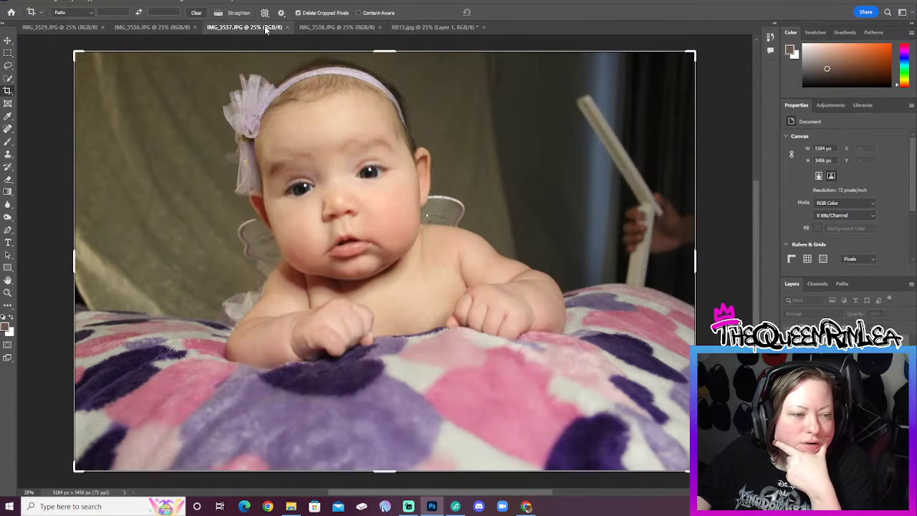
left_click(174, 27)
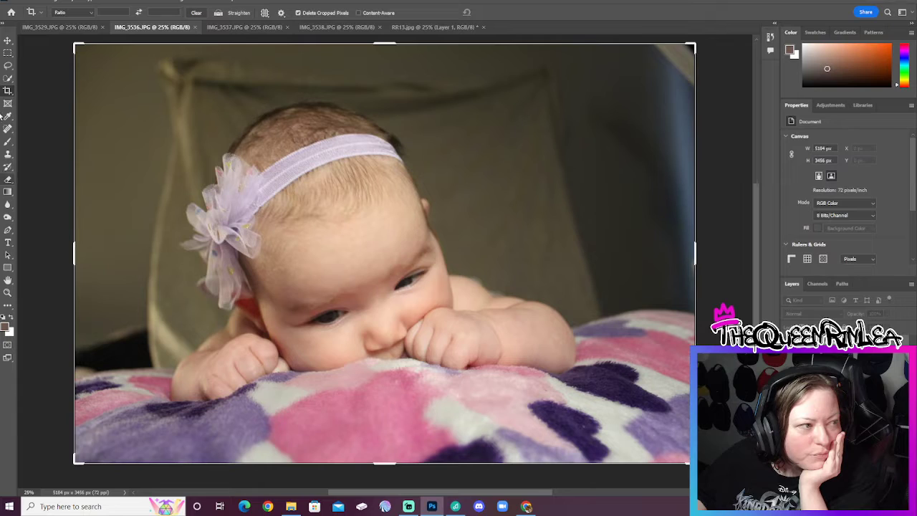
left_click(8, 78)
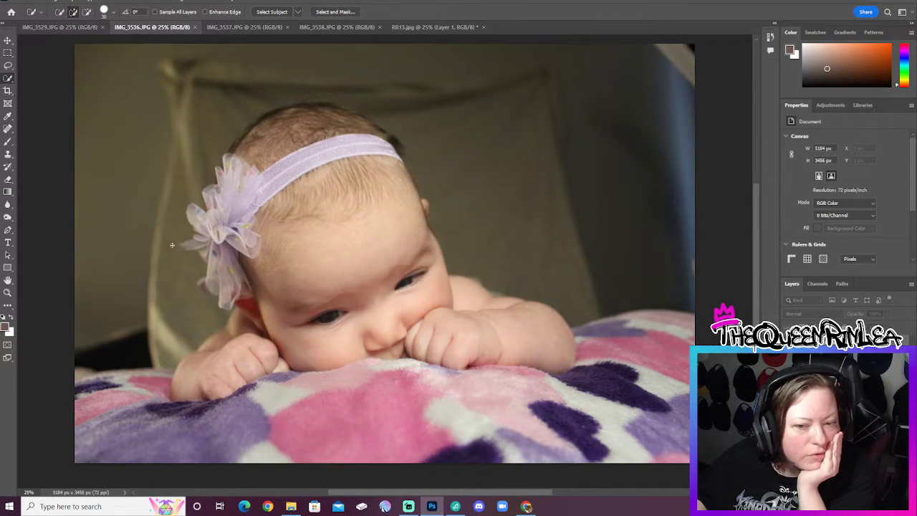
key("ctrl+j")
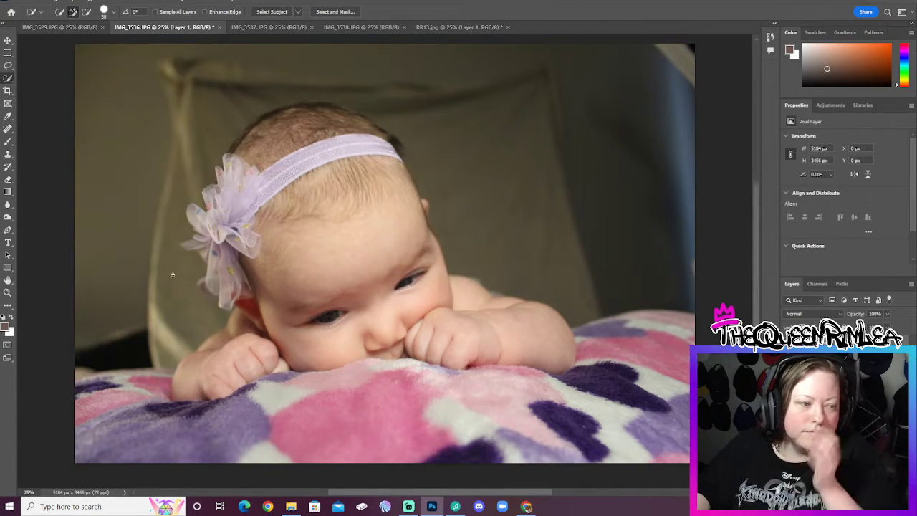
Select the whole backdrop around the baby with Quick Selection, subtracting the hair above her headband from the selection.
mouse_move(174, 324)
left_mouse_down()
mouse_move(153, 167)
mouse_move(187, 124)
mouse_move(246, 80)
mouse_move(357, 57)
mouse_move(557, 104)
mouse_move(615, 159)
mouse_move(602, 197)
left_mouse_up()
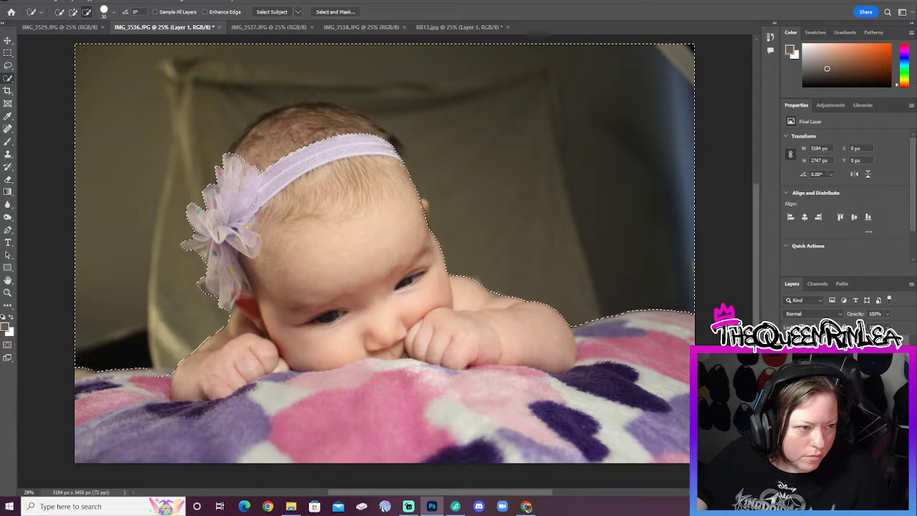
left_click_drag(255, 159, 264, 133)
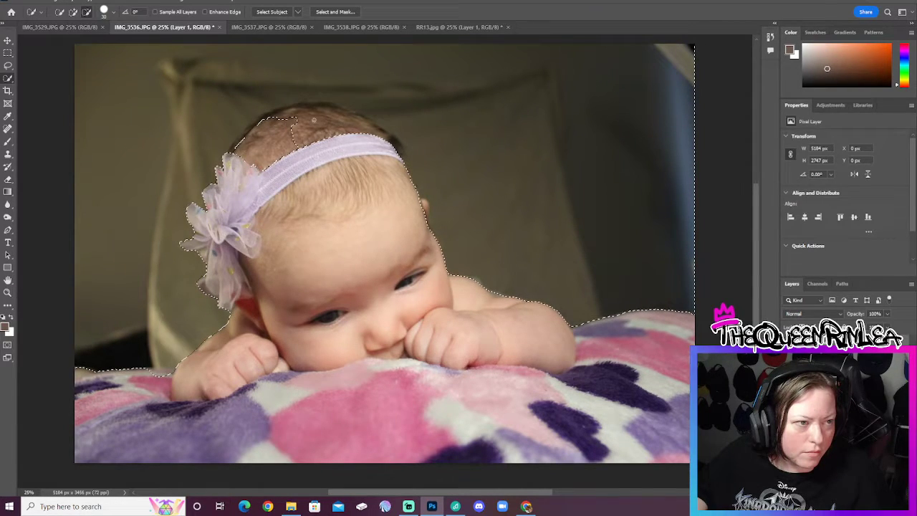
left_click_drag(313, 120, 396, 145)
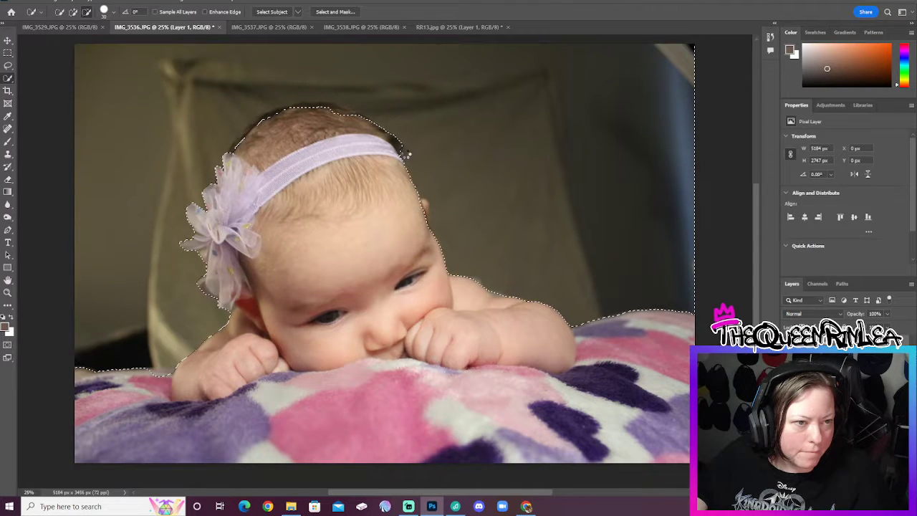
left_click_drag(329, 113, 251, 141)
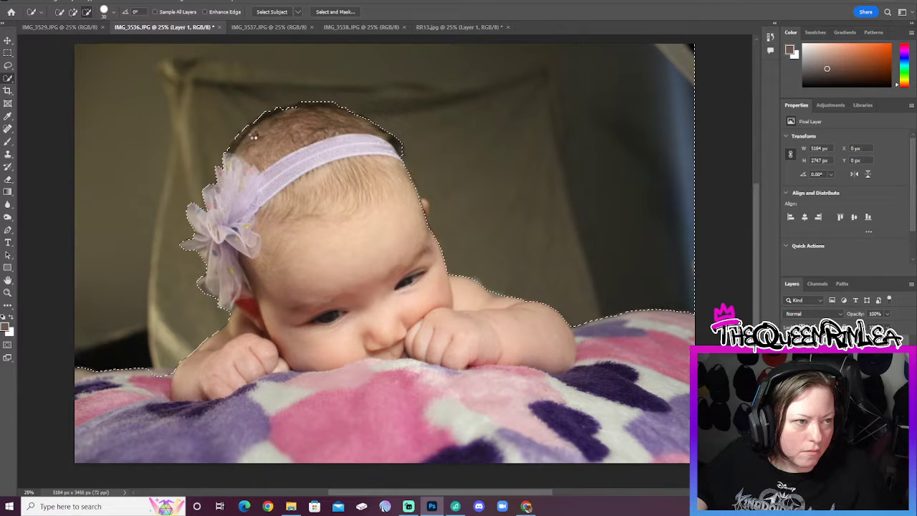
left_click_drag(327, 112, 338, 108)
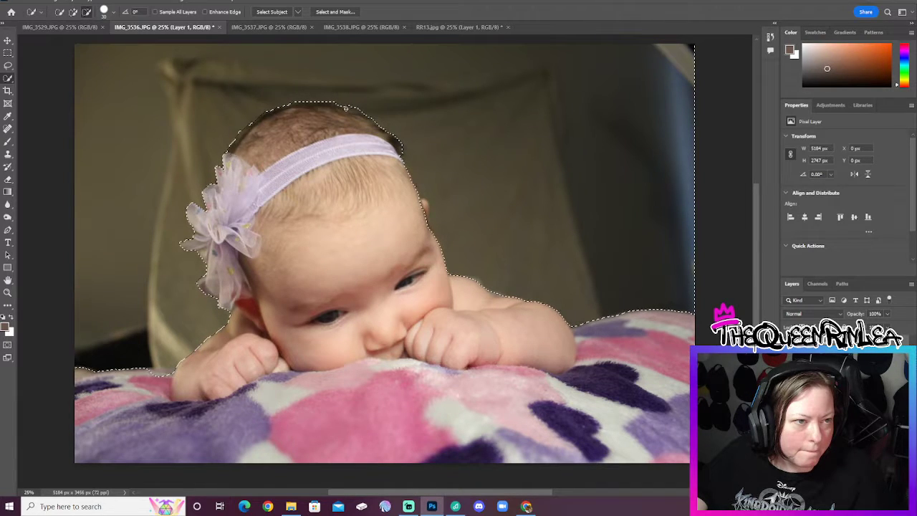
key("ctrl+shift+i")
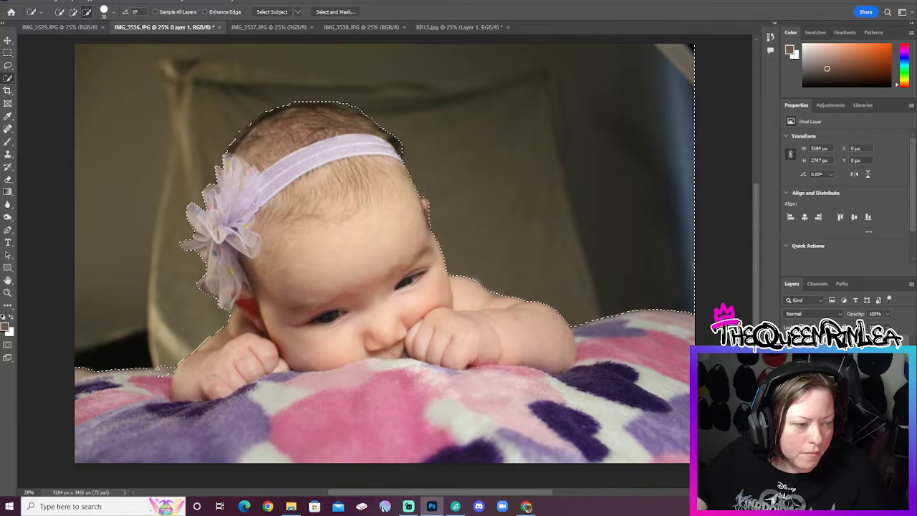
Add the strip of backdrop along the blanket's edge beside the baby's hand to the selection.
left_click(164, 374)
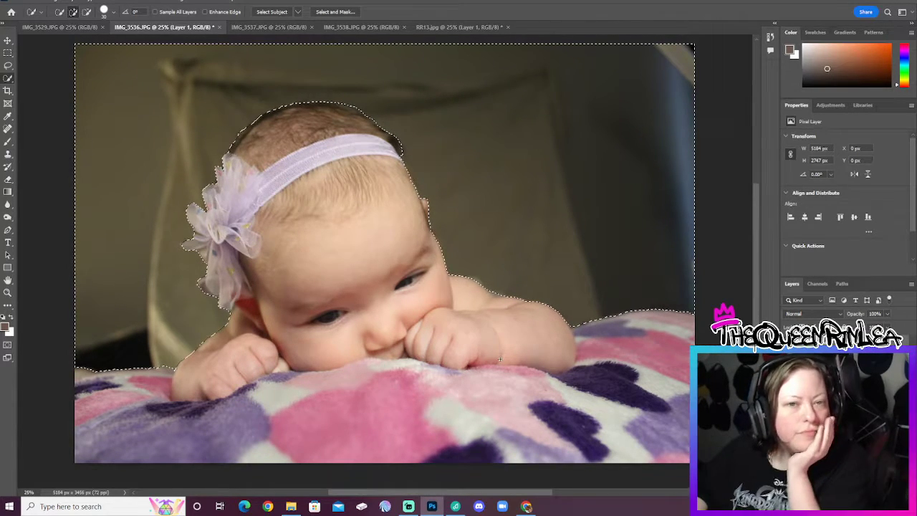
Try a Gaussian Blur on the selected backdrop at radii of 170.5 and 8.4 pixels, and cancel it.
left_click(136, 0)
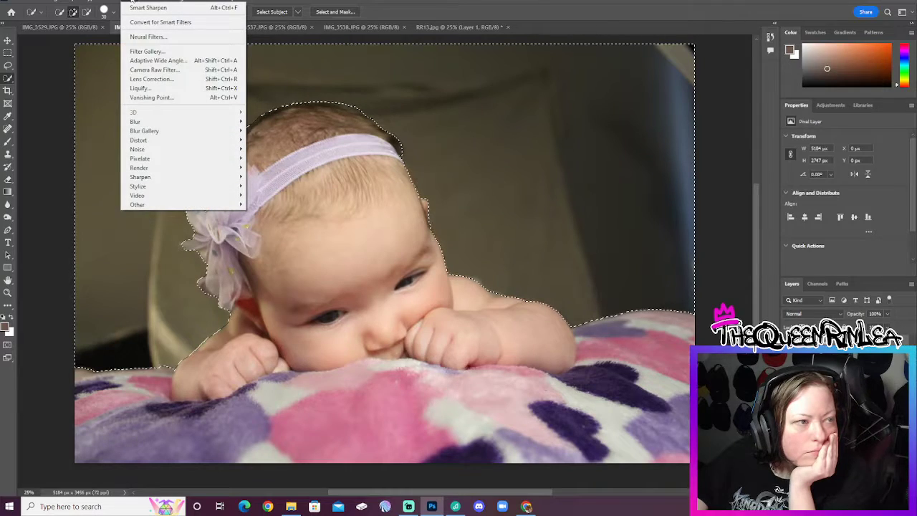
mouse_move(188, 140)
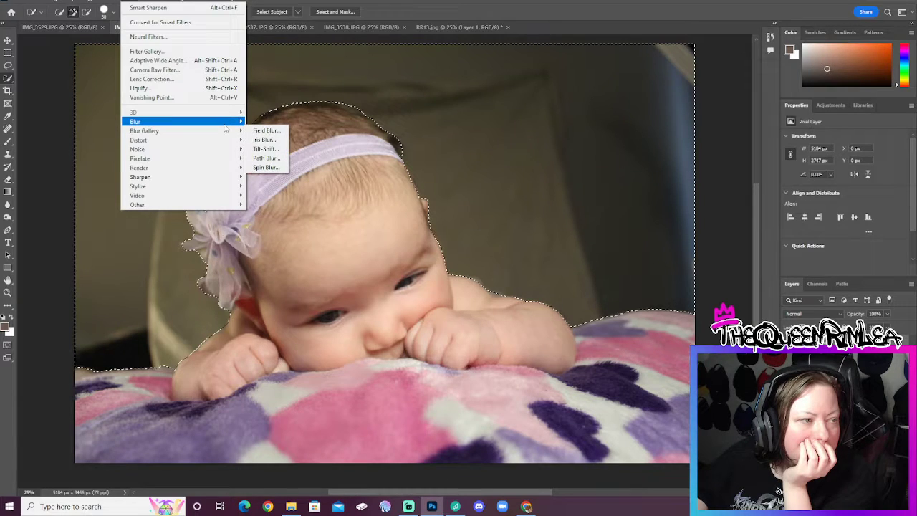
mouse_move(208, 122)
left_click(276, 158)
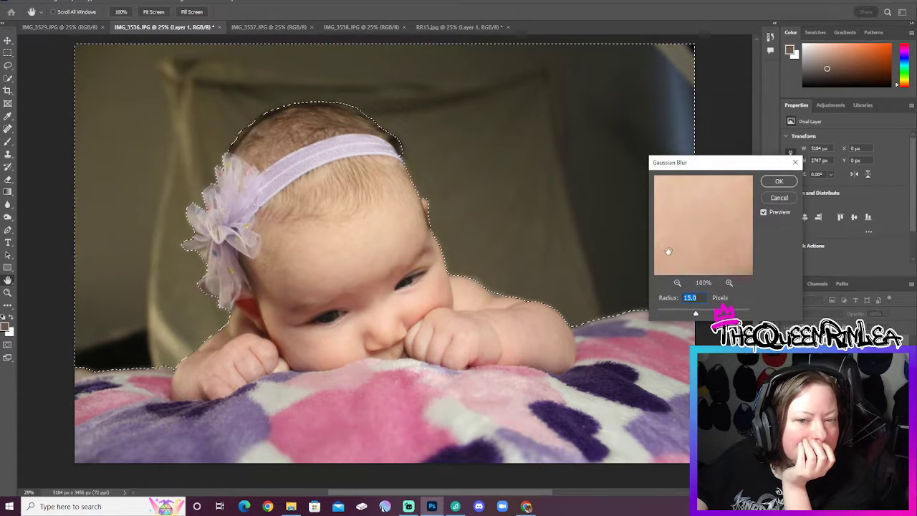
left_click_drag(695, 313, 701, 315)
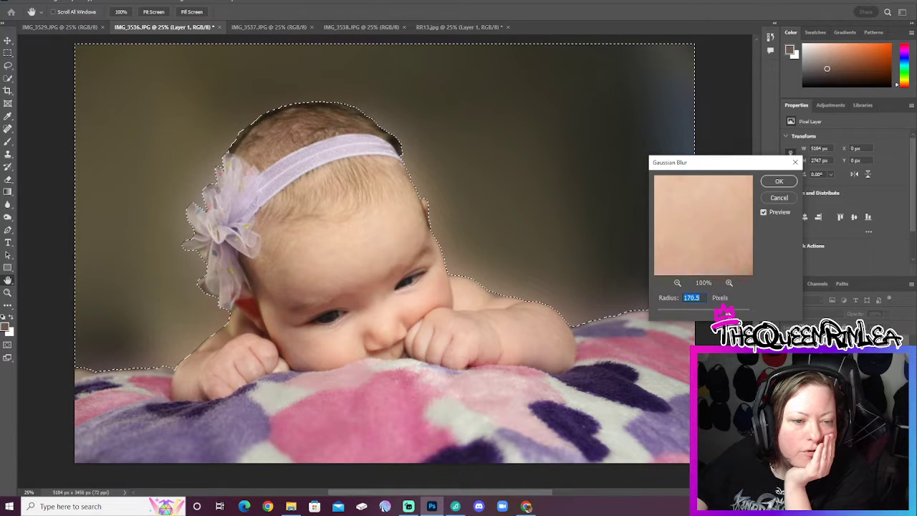
left_click_drag(726, 314, 690, 311)
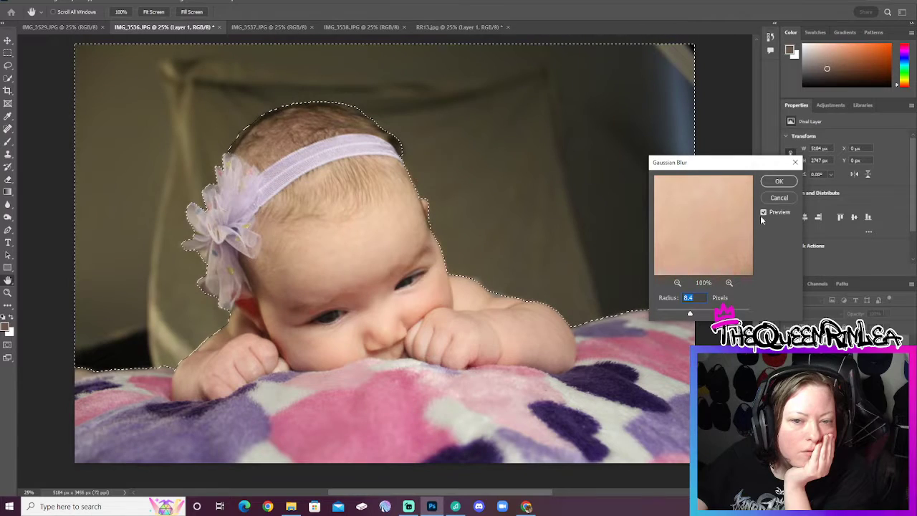
left_click(777, 198)
Try a Motion Blur on the selected backdrop at 0° with distances of 1695 and 257 pixels, and cancel it.
left_click(134, 0)
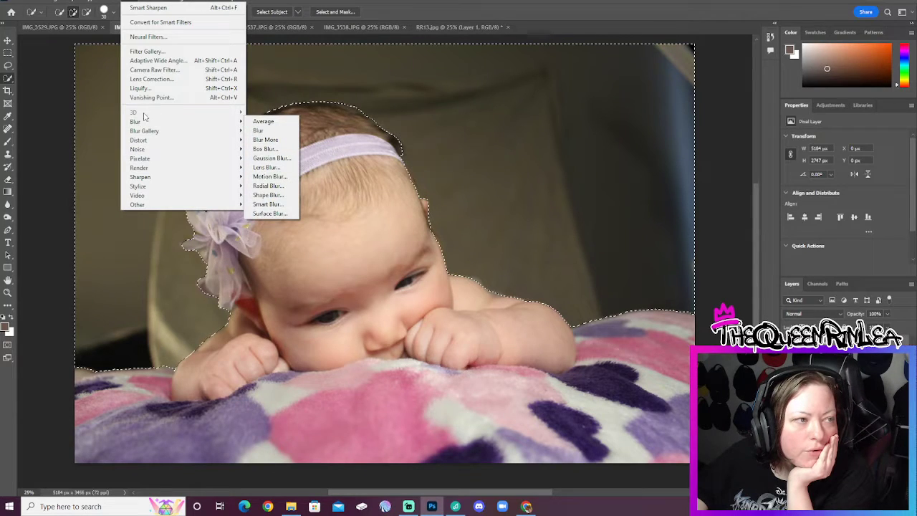
mouse_move(153, 136)
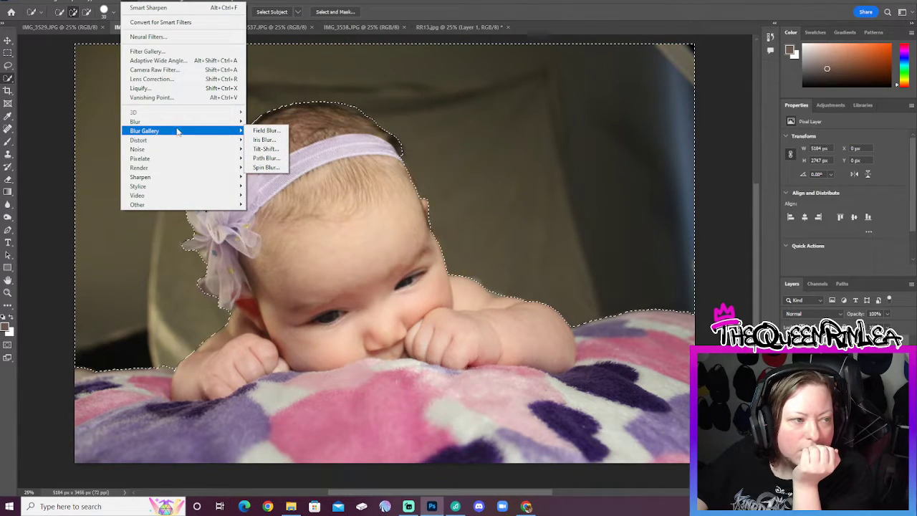
mouse_move(193, 122)
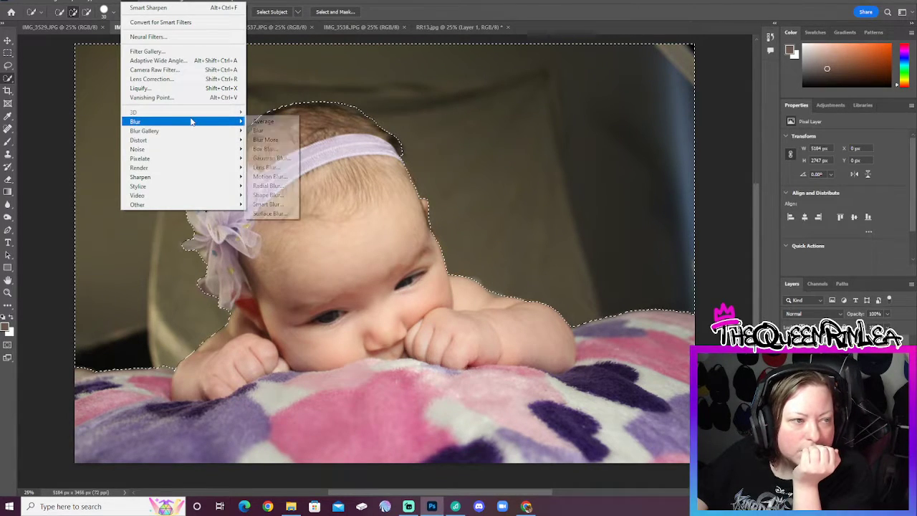
left_click(283, 176)
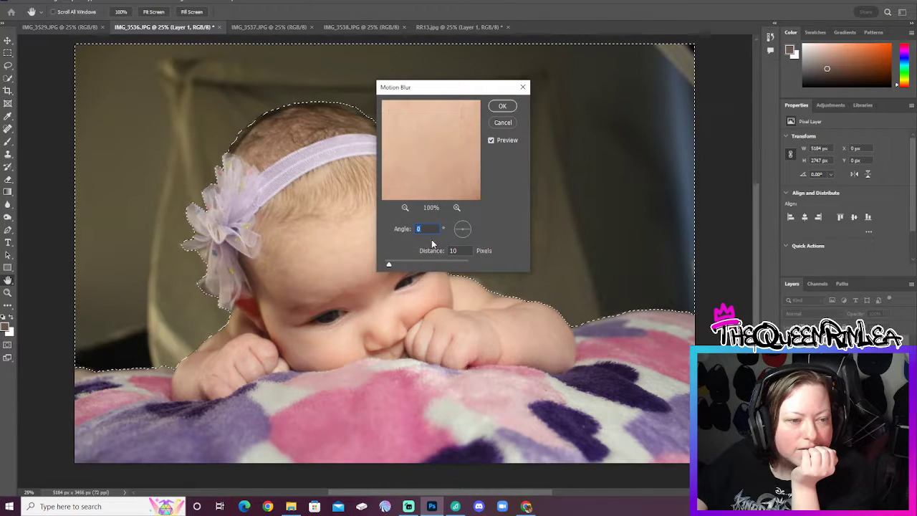
left_click_drag(444, 88, 743, 147)
left_click_drag(687, 323, 716, 324)
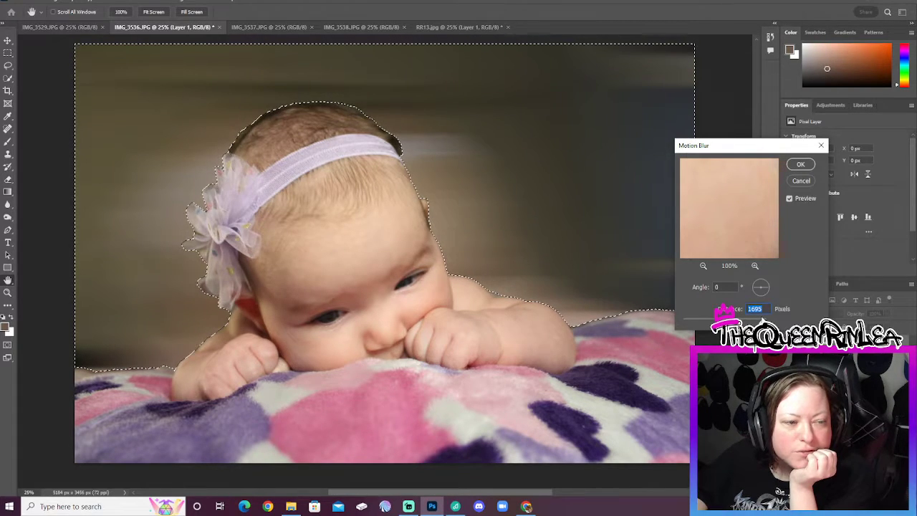
type("253")
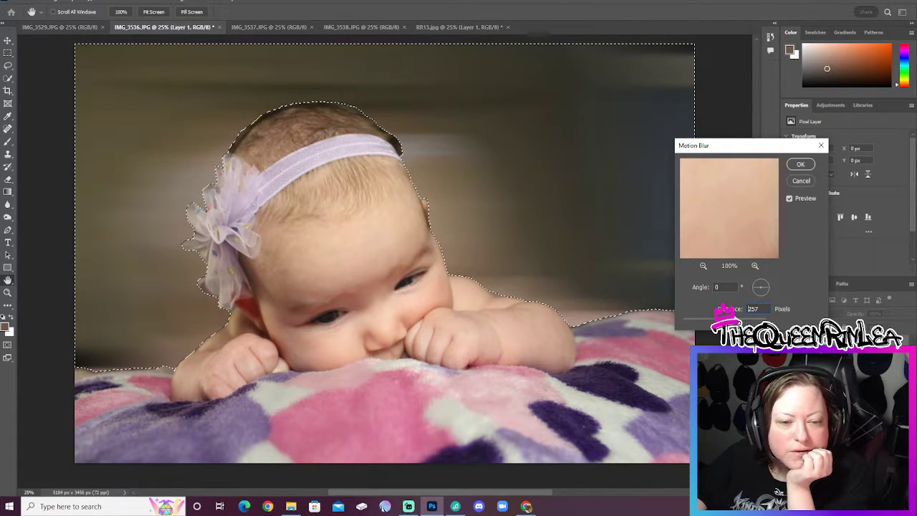
left_click(794, 184)
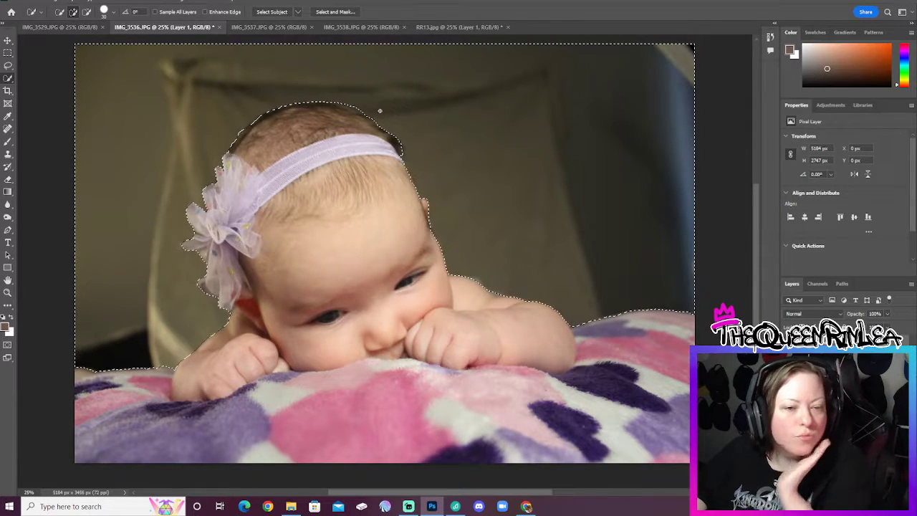
Copy the selected backdrop onto its own layer and activate the Clone Stamp tool.
key("ctrl+j")
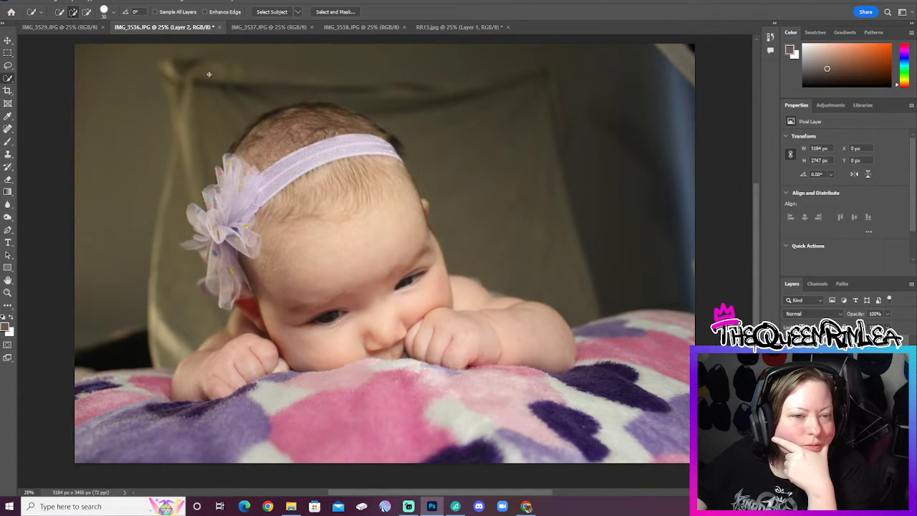
left_click(8, 129)
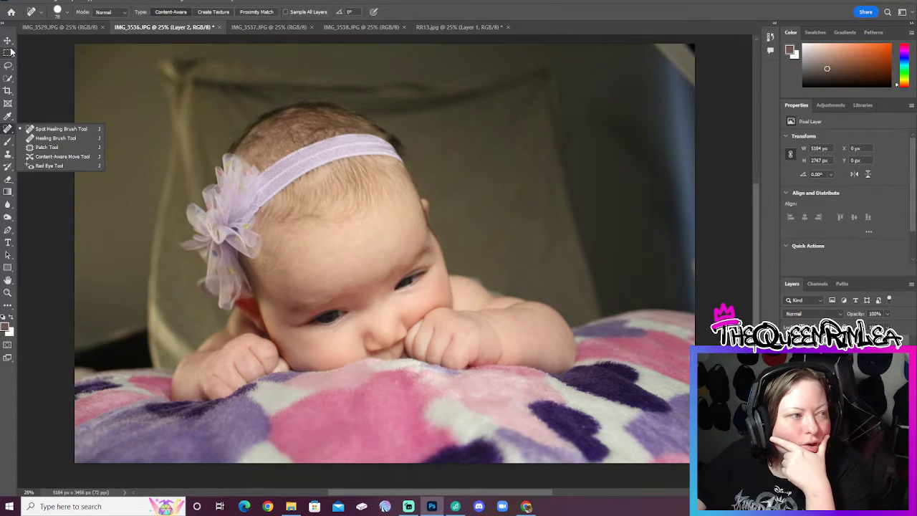
left_click(8, 153)
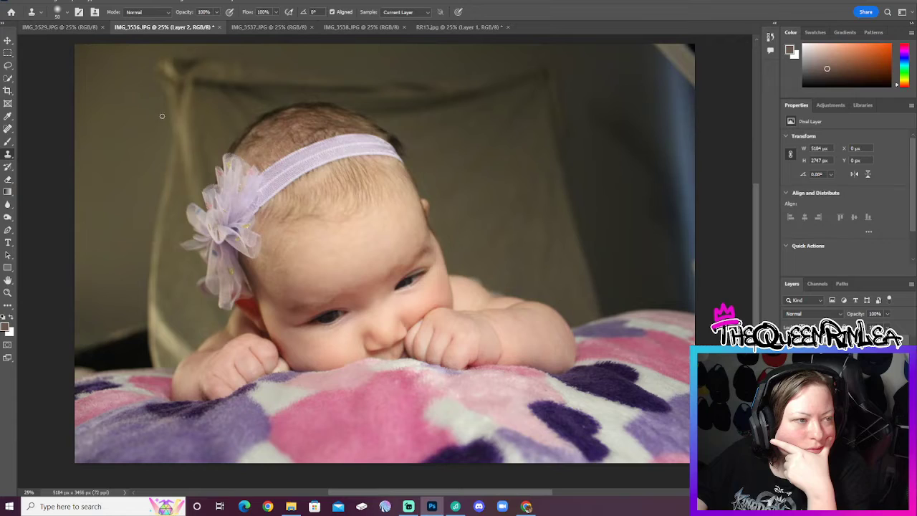
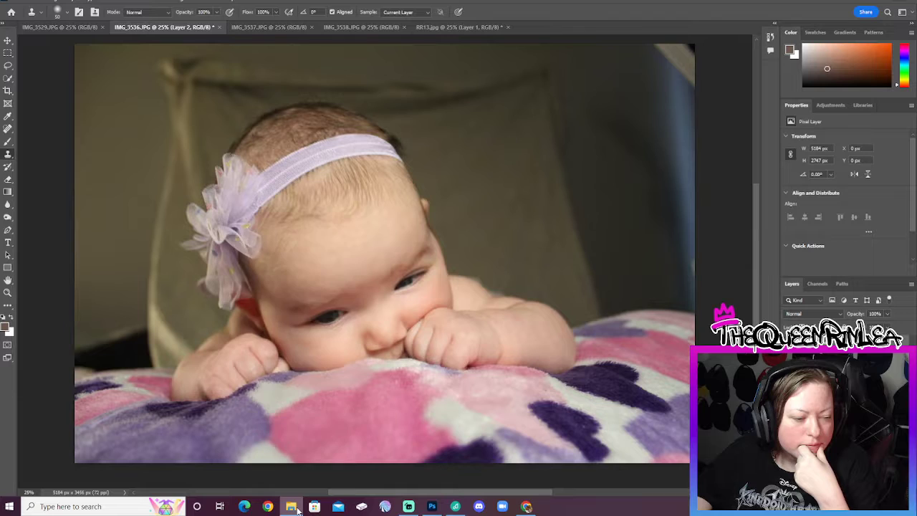
Switch to File Explorer and open the photo IMG_3450 from the Edit These folder for viewing.
right_click(298, 510)
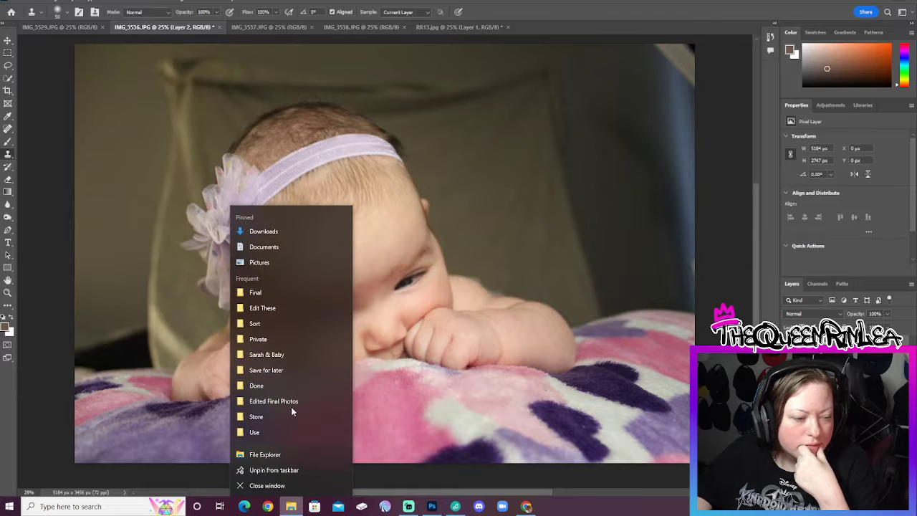
left_click(267, 355)
left_click(531, 152)
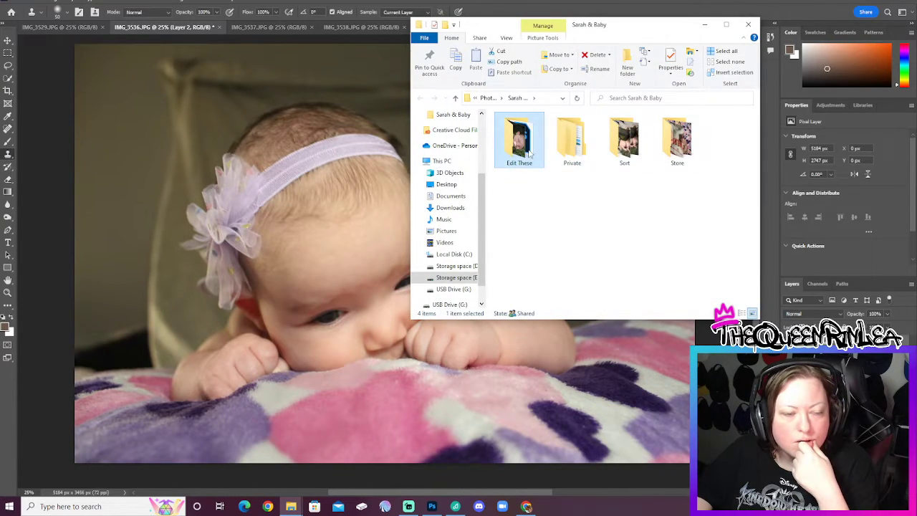
double_click(530, 152)
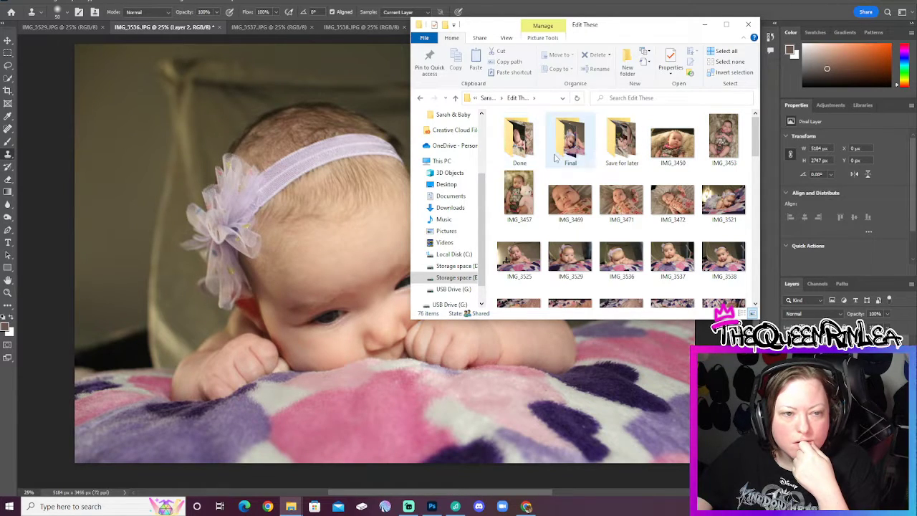
left_click(663, 153)
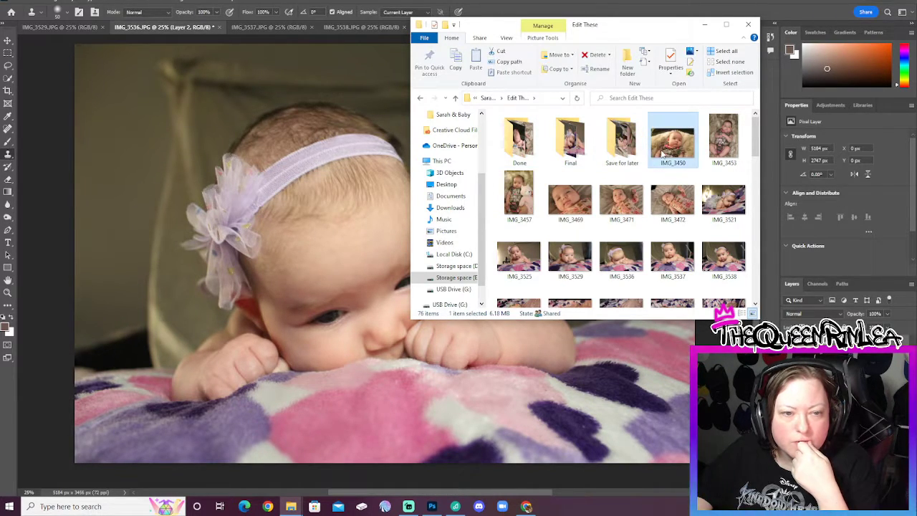
double_click(663, 153)
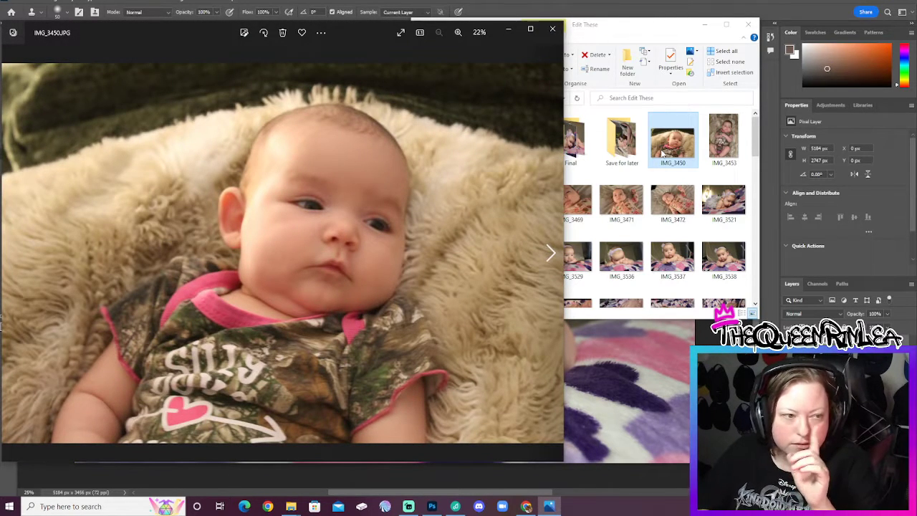
Review the unedited photos in the Edit These folder one by one, from IMG_3453 through IMG_3649.
key("Right")
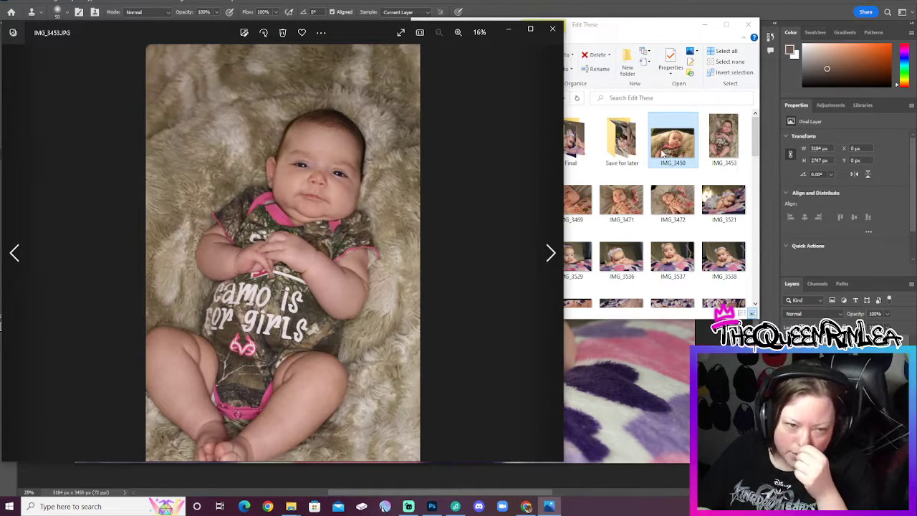
key("Right")
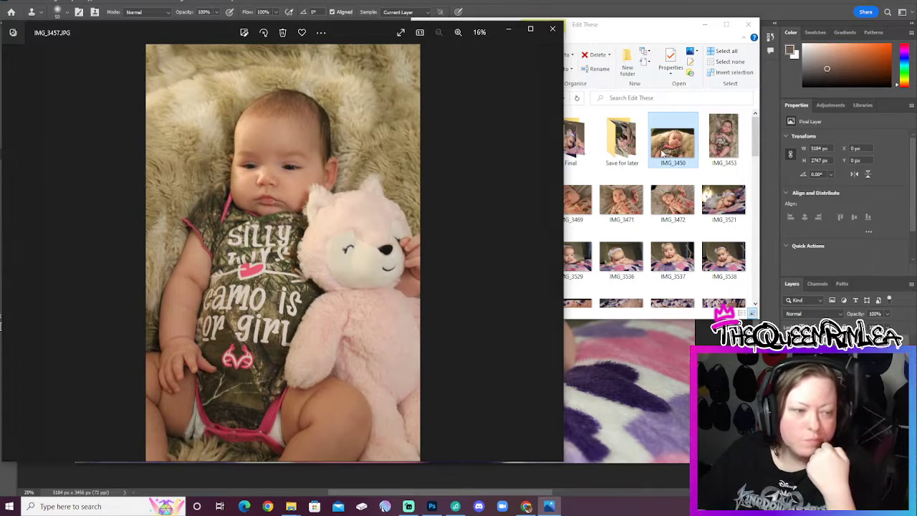
key("Right")
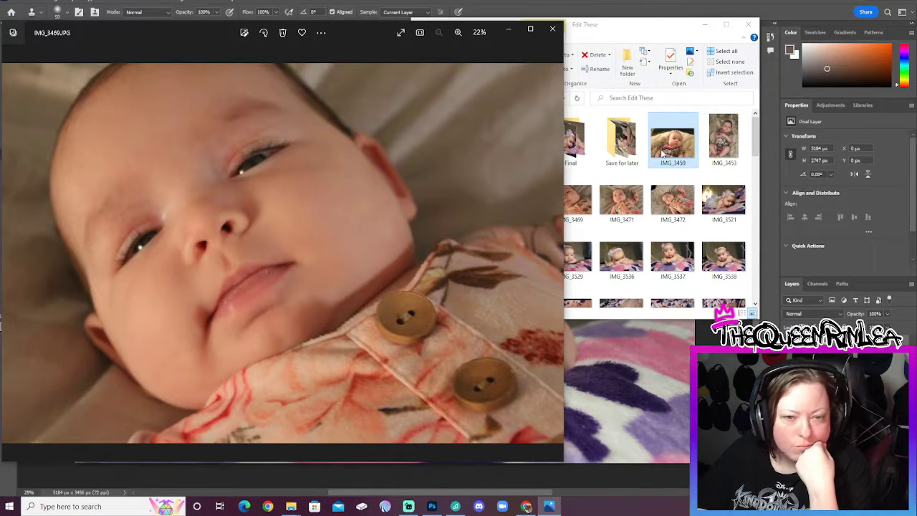
key("Right")
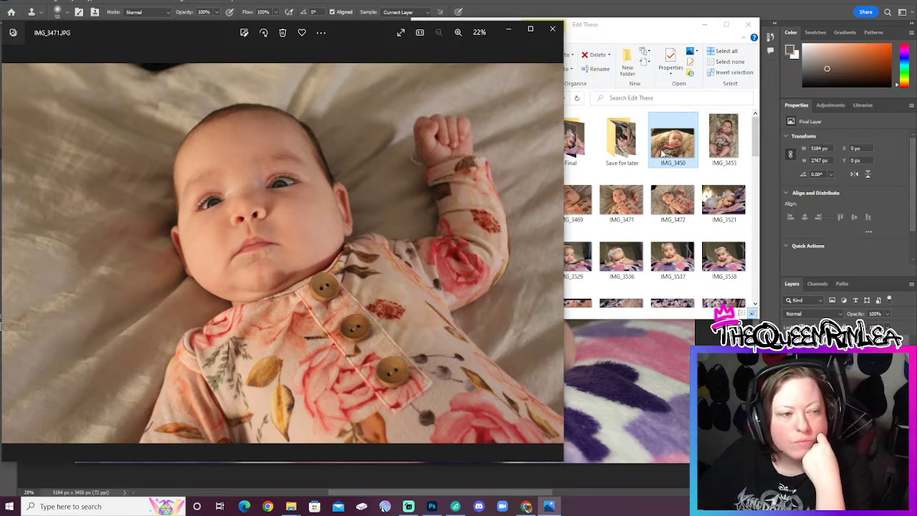
key("Right")
key("Right")
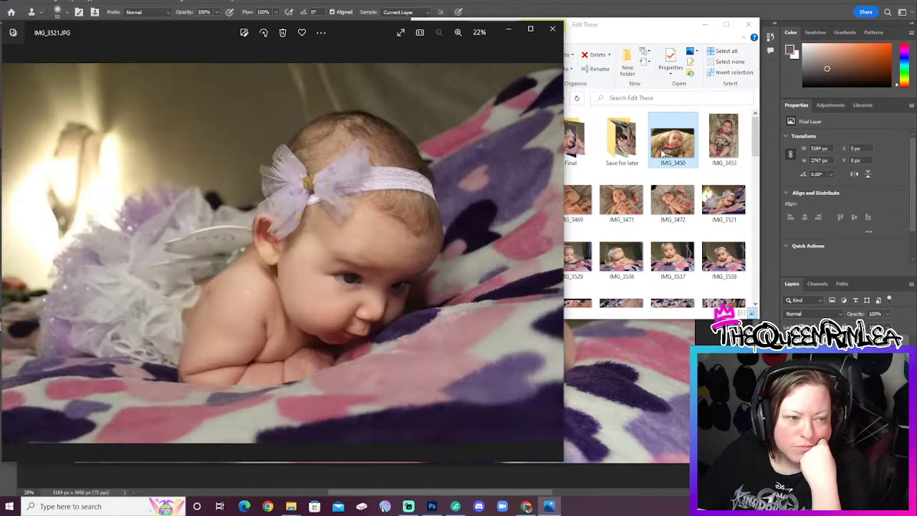
key("Right")
key("Right")
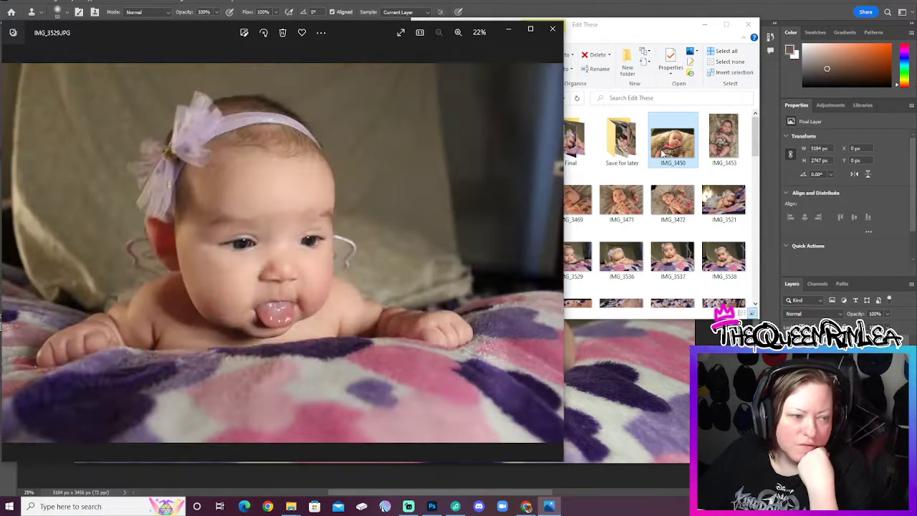
key("Right")
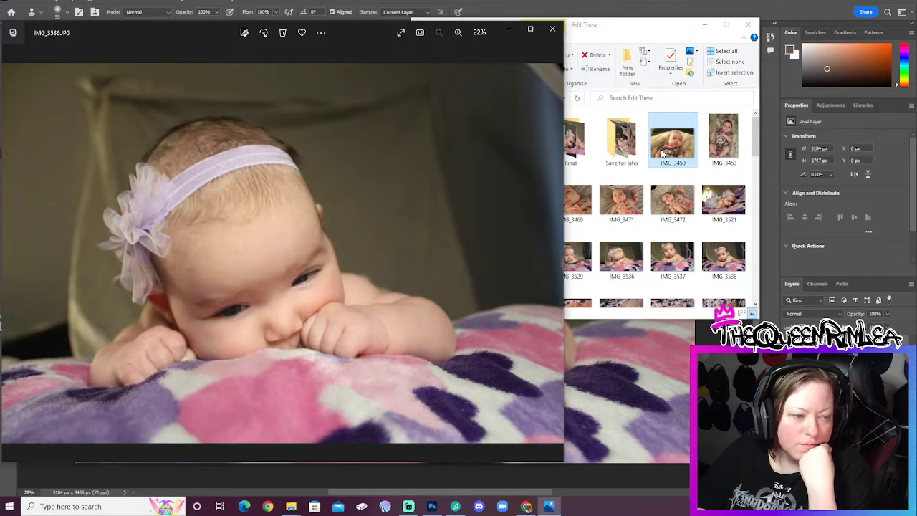
key("Right")
key("Right")
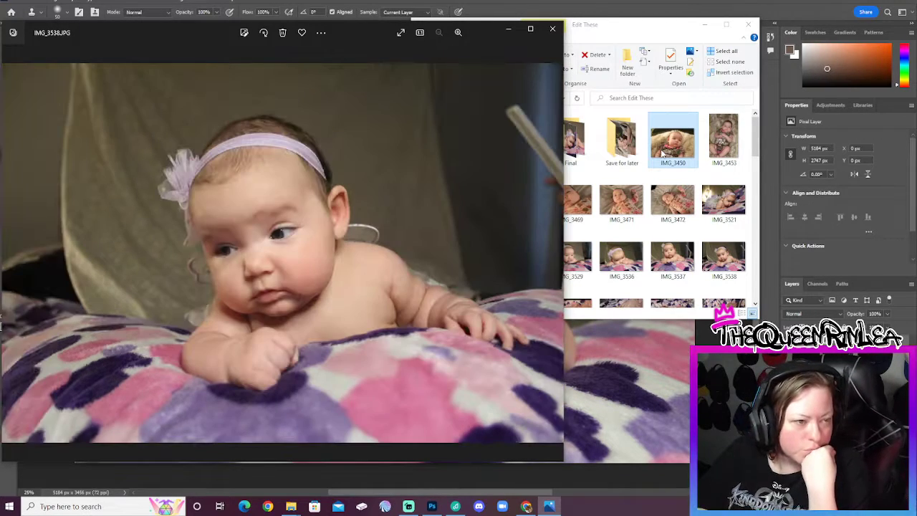
key("Right")
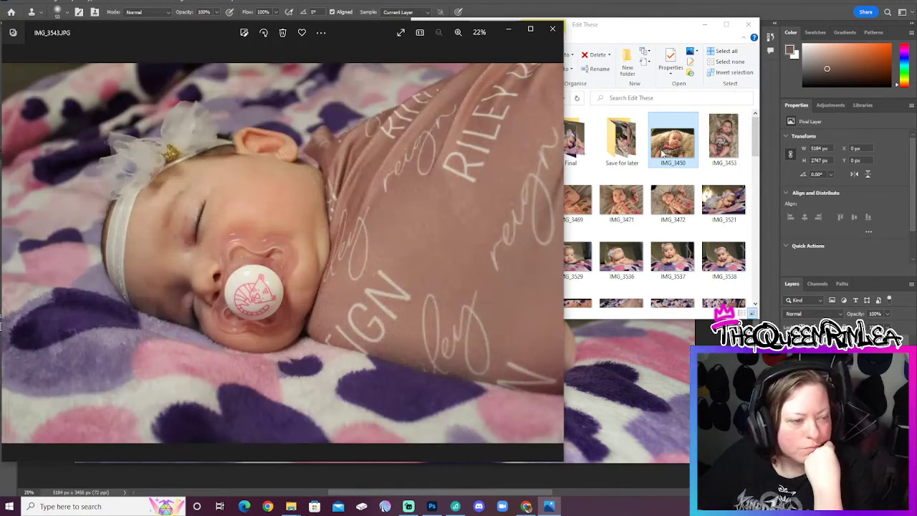
key("Right")
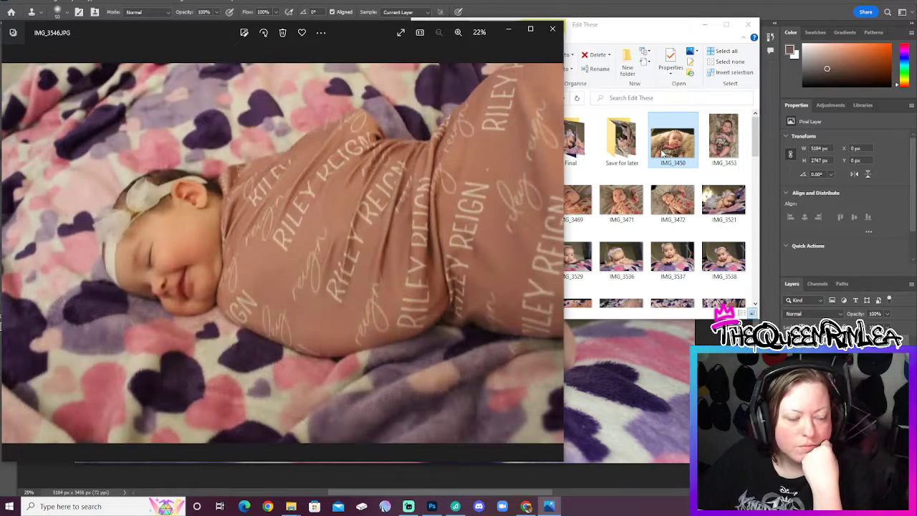
key("Right")
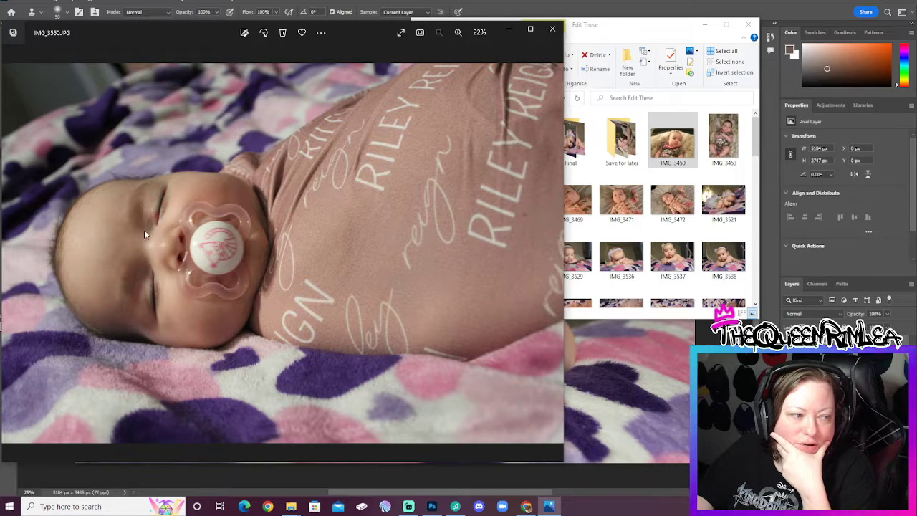
key("Right")
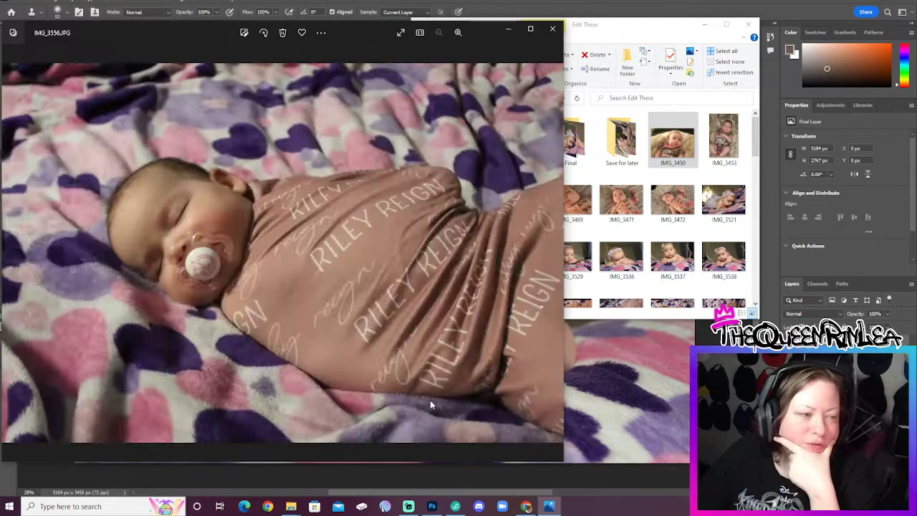
key("Right")
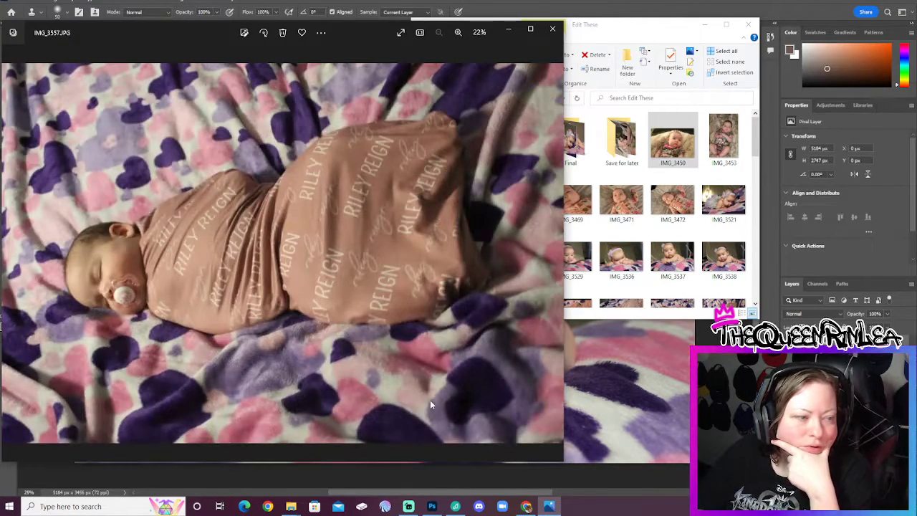
key("Right")
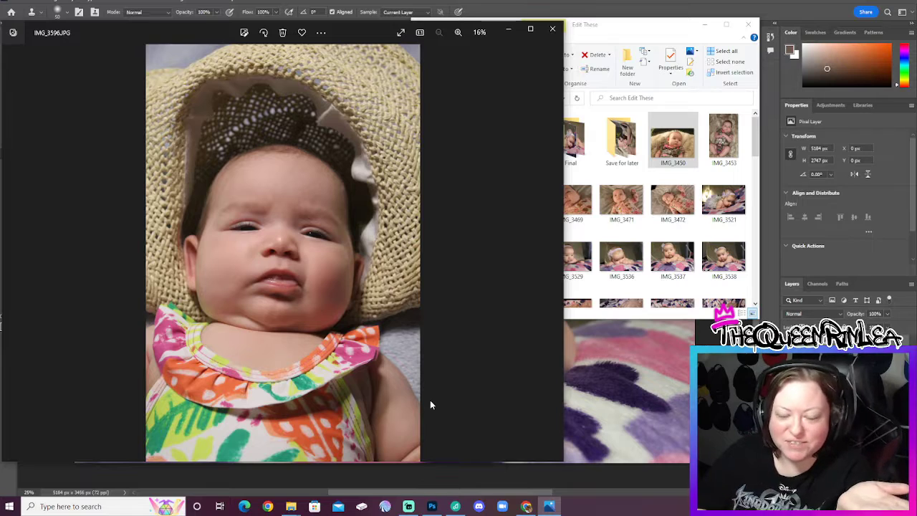
key("Right")
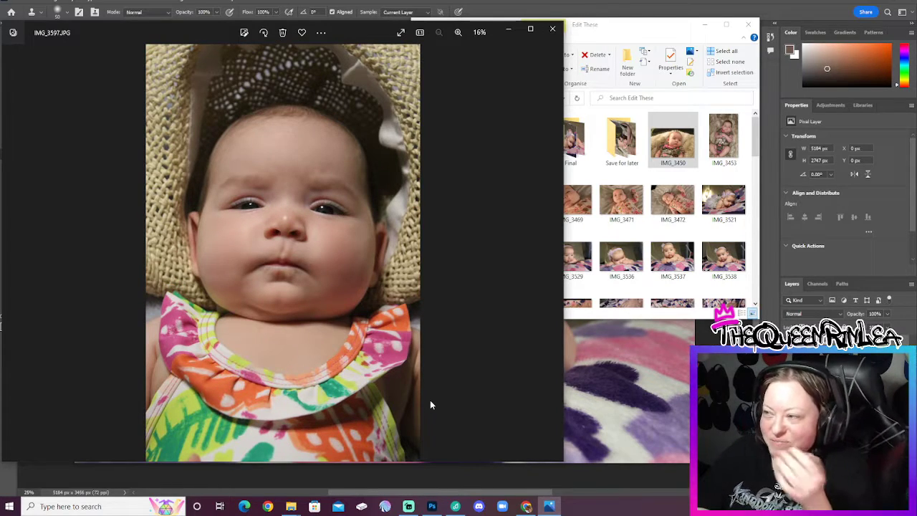
key("Right")
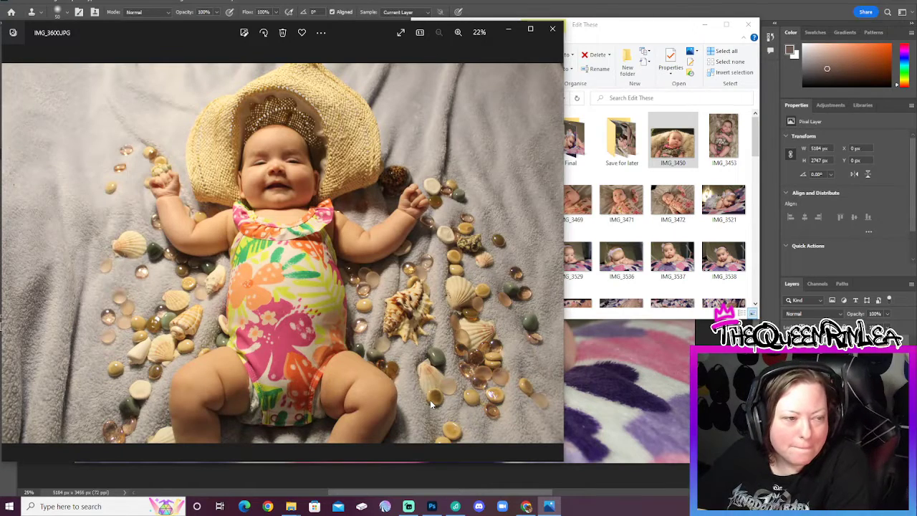
key("Right")
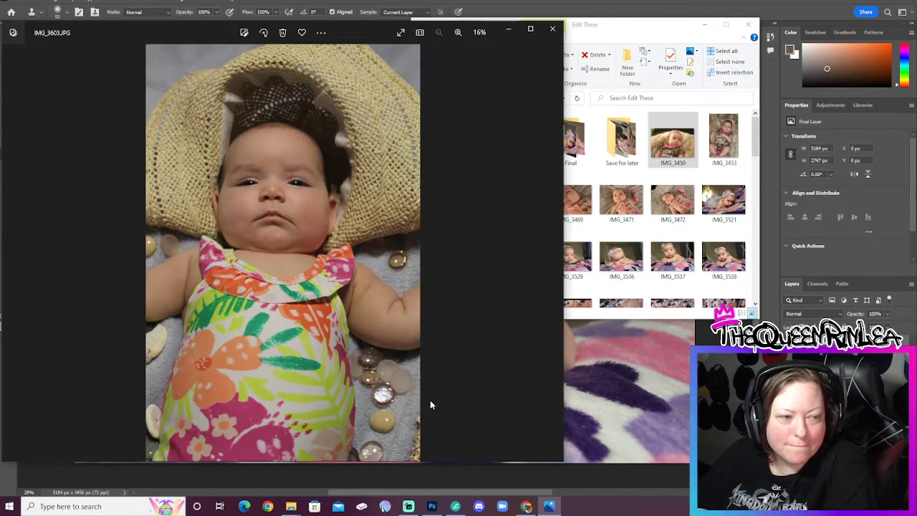
key("Right")
key("Right")
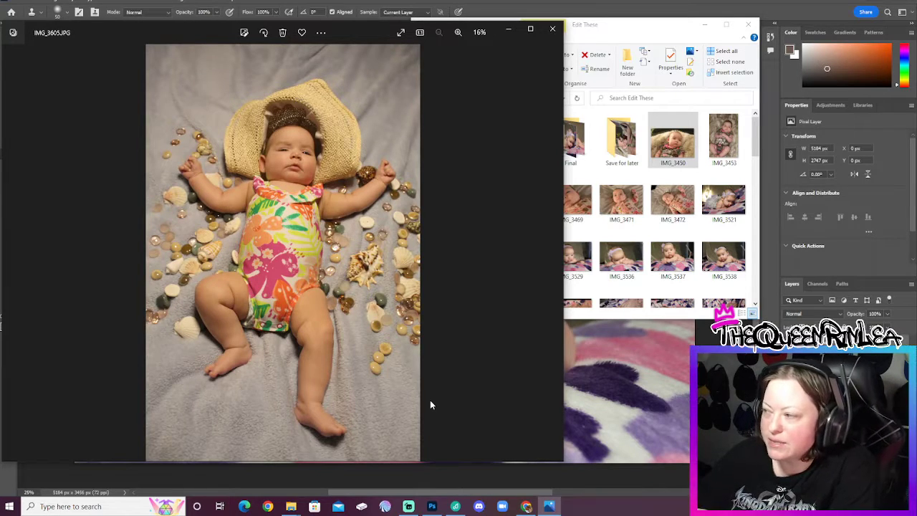
key("Right")
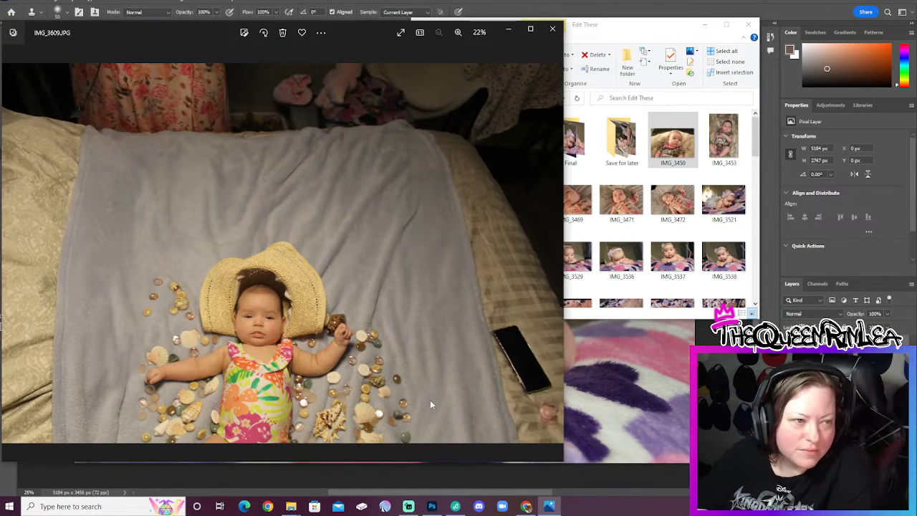
key("Right")
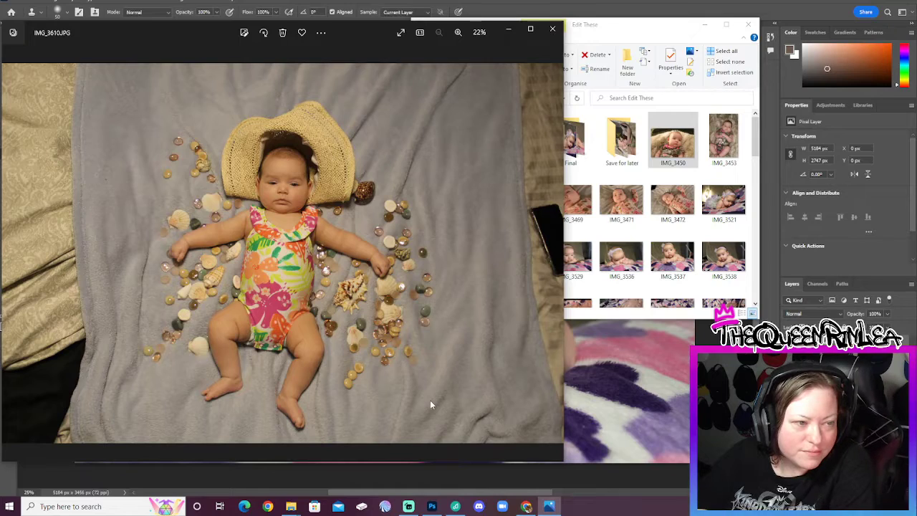
key("Right")
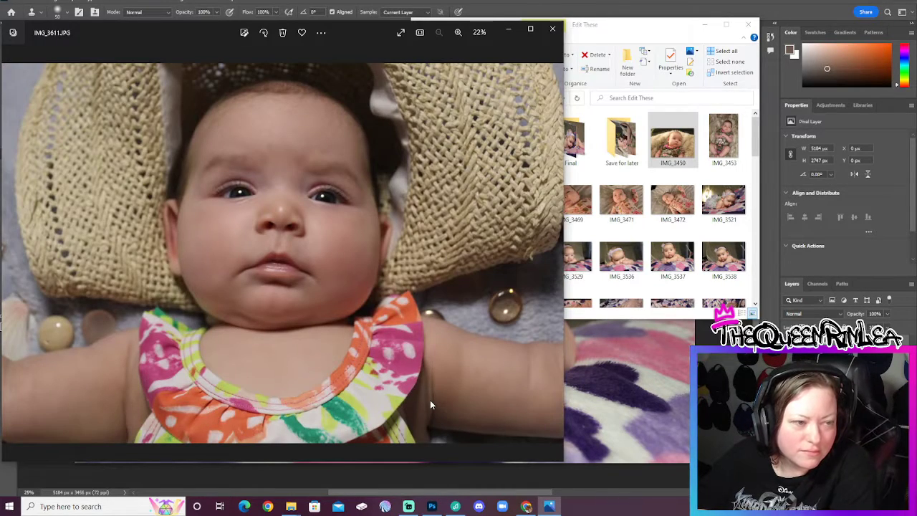
key("Right")
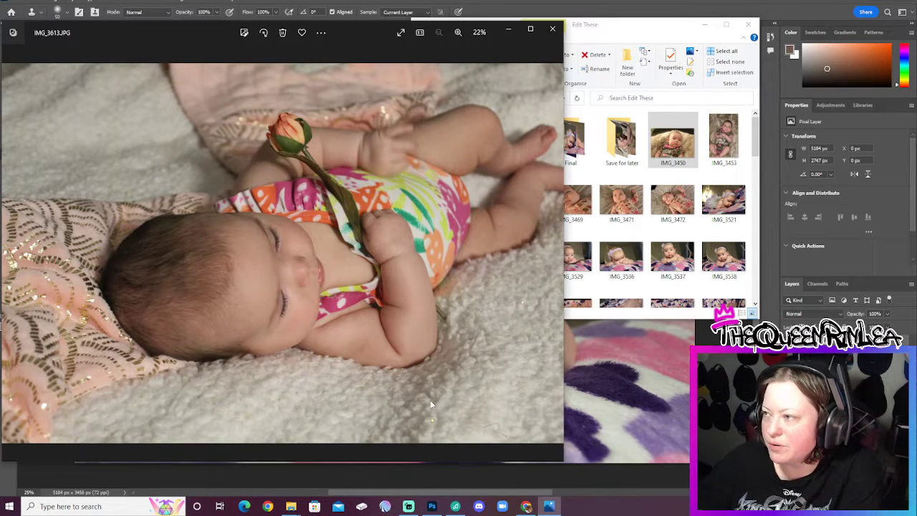
key("Right")
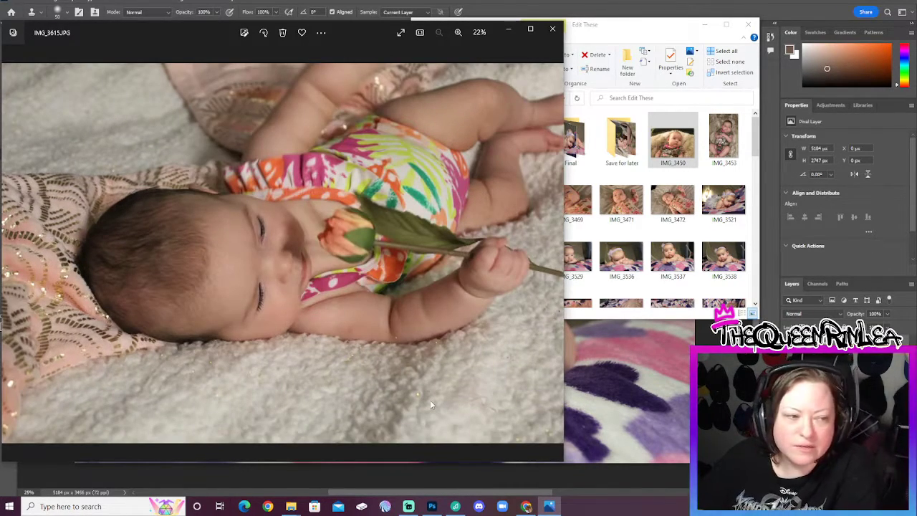
key("Right")
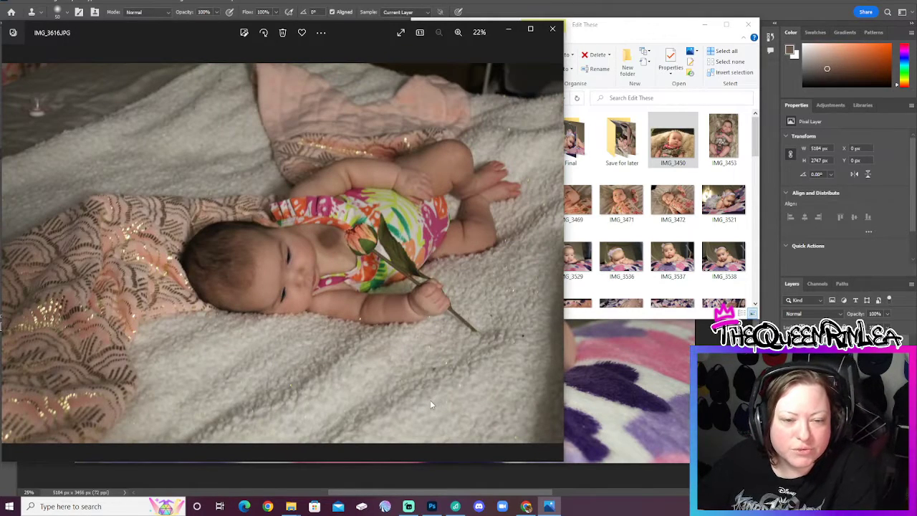
key("Right")
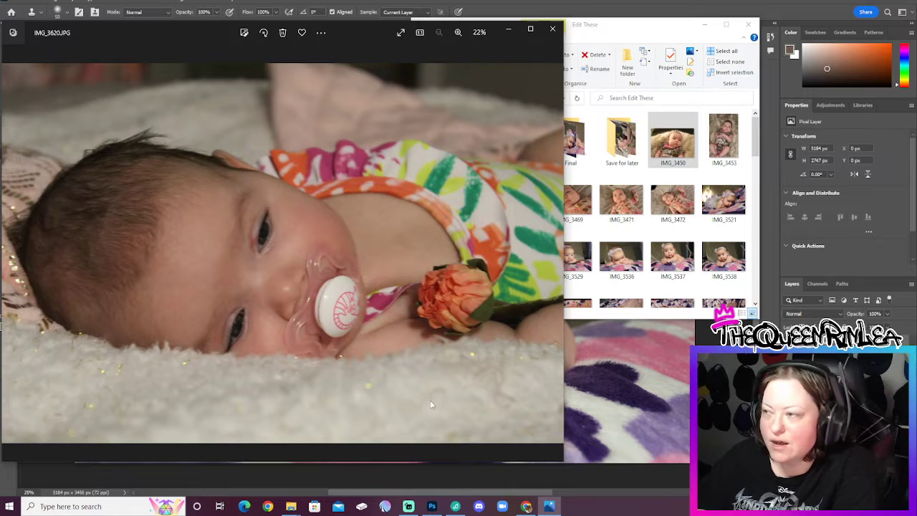
key("Right")
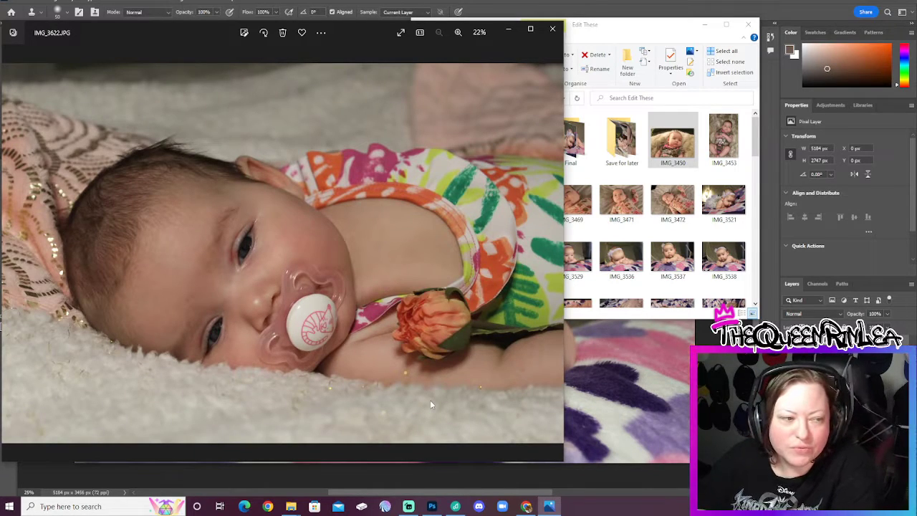
key("Right")
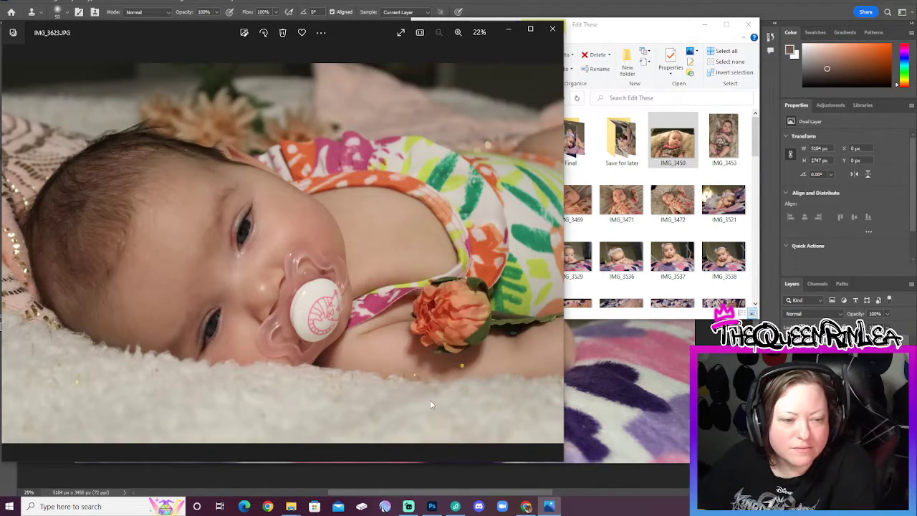
key("Right")
key("Right")
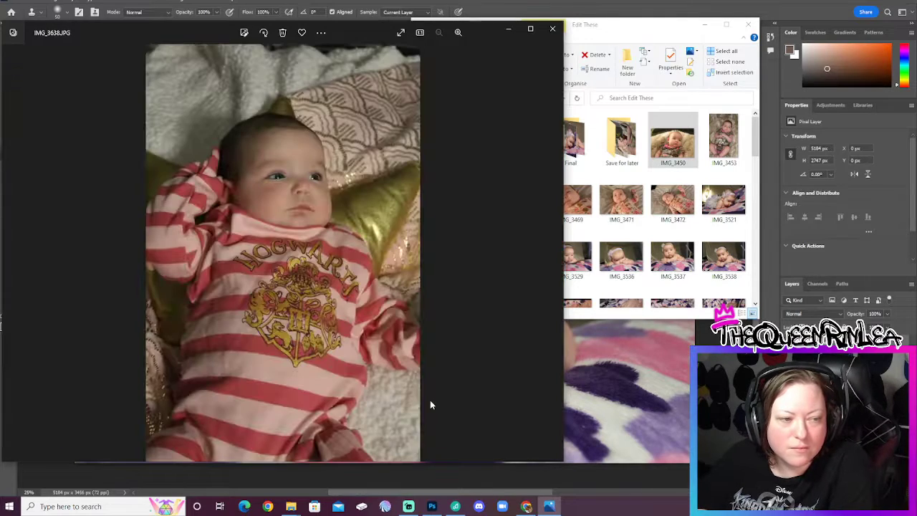
key("Right")
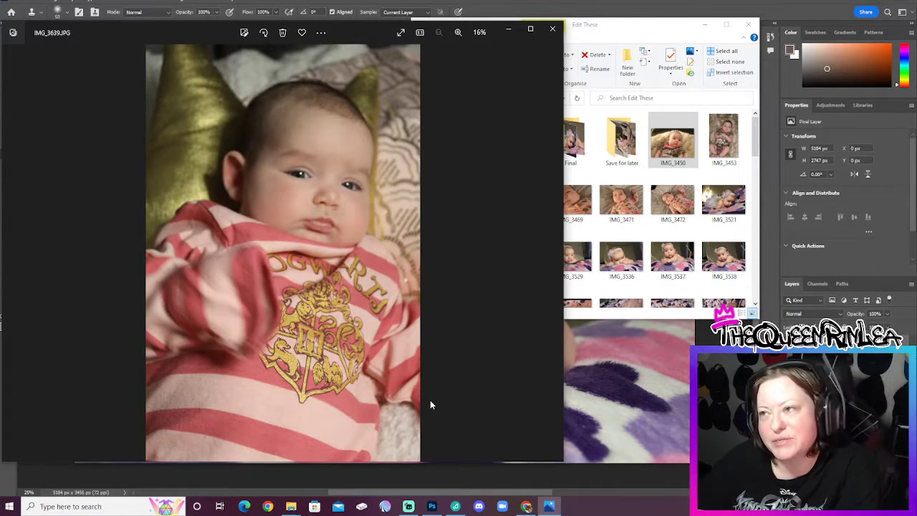
key("Right")
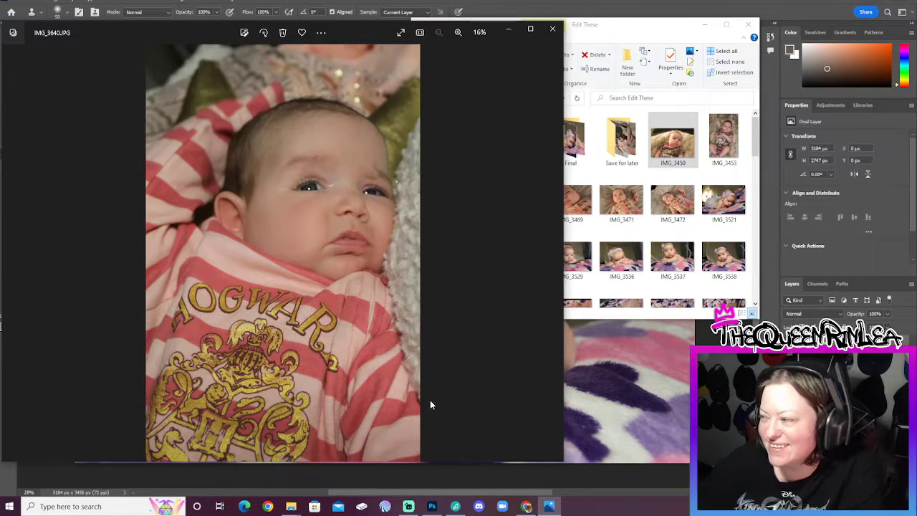
key("Right")
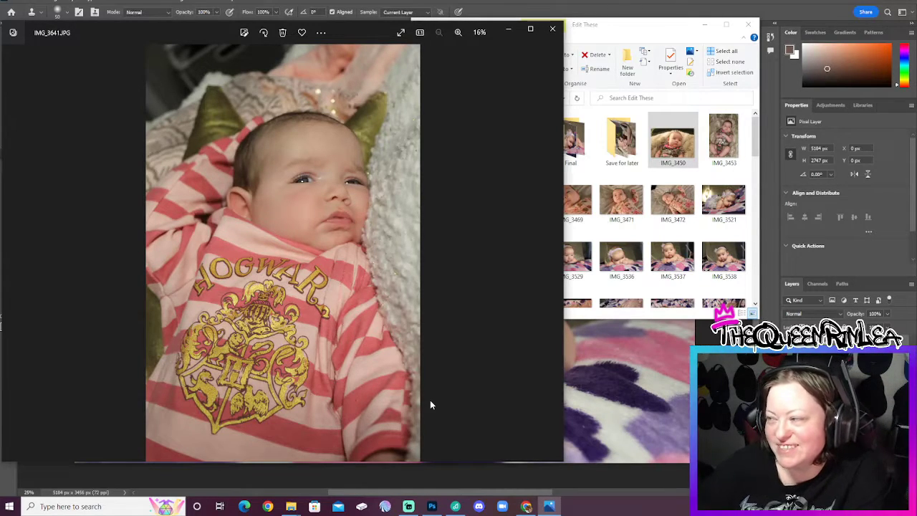
key("Right")
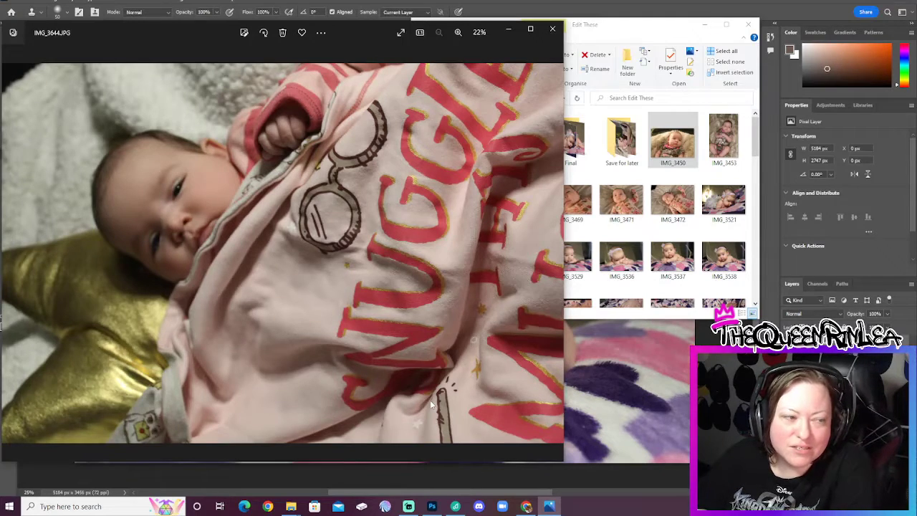
key("Right")
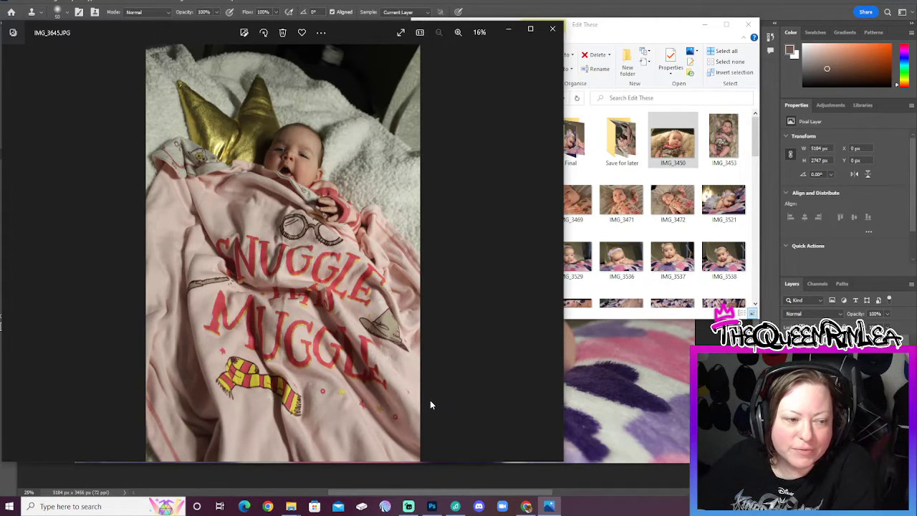
key("Right")
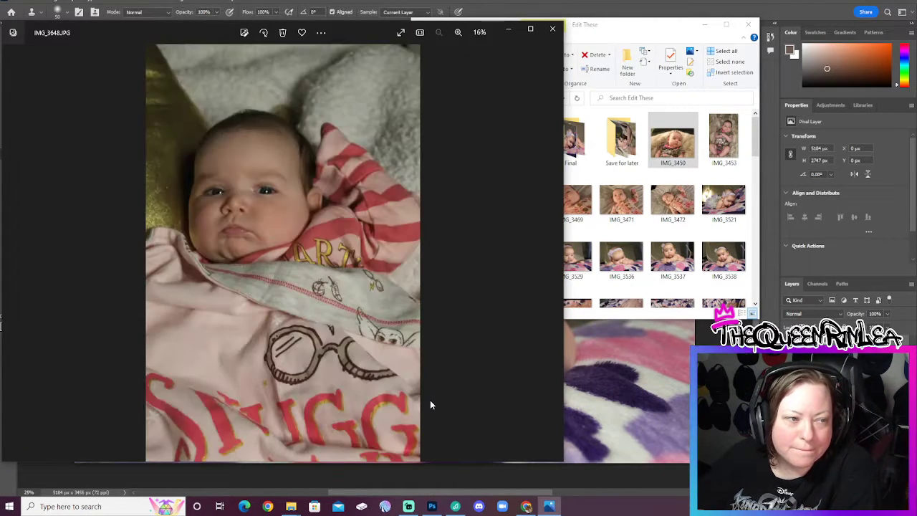
key("Right")
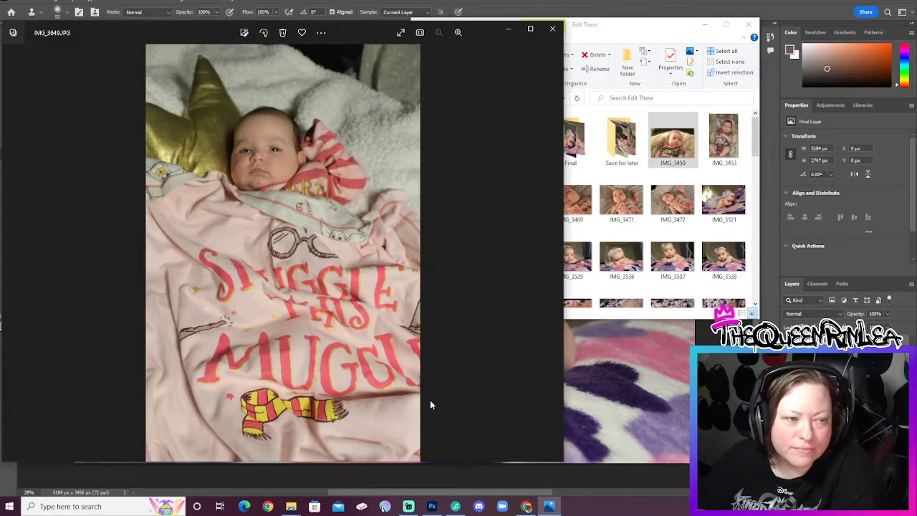
Review the remaining unedited photos one by one, continuing from IMG_3649 through IMG_3833, and close the photo viewer.
key("Right")
key("Right")
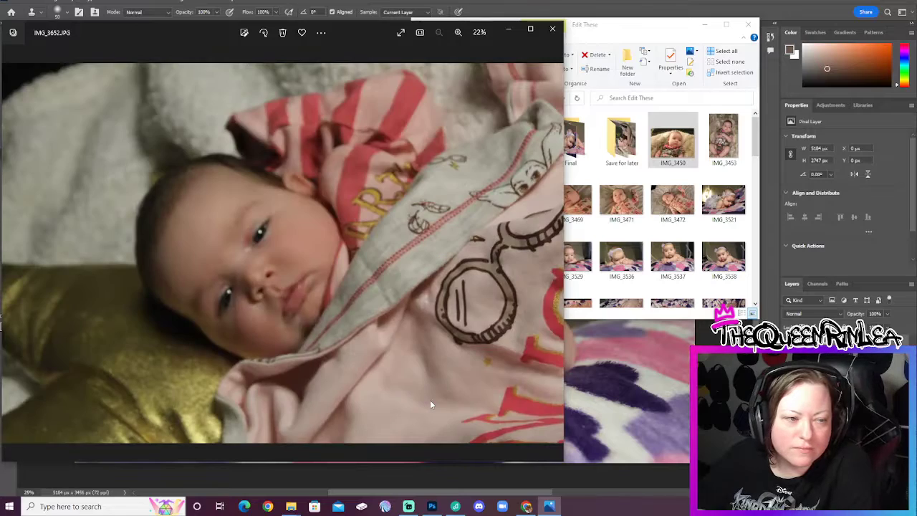
key("Right")
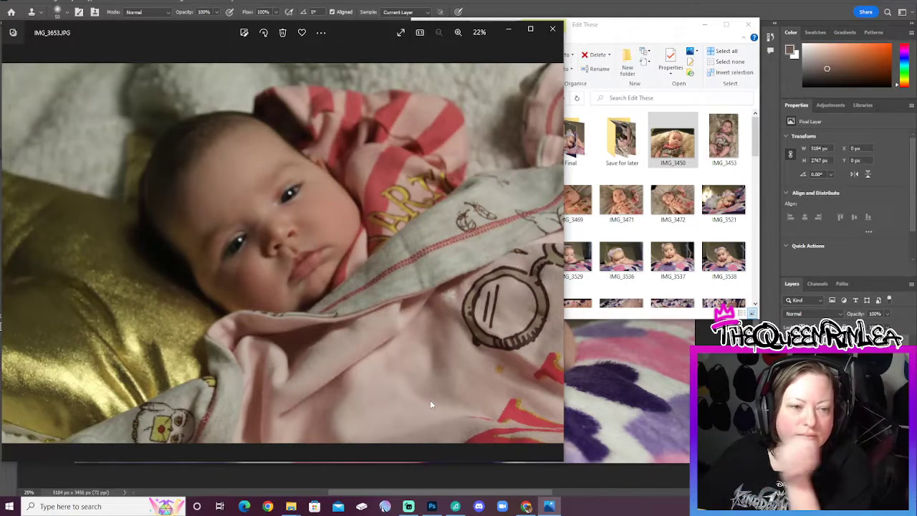
key("Right")
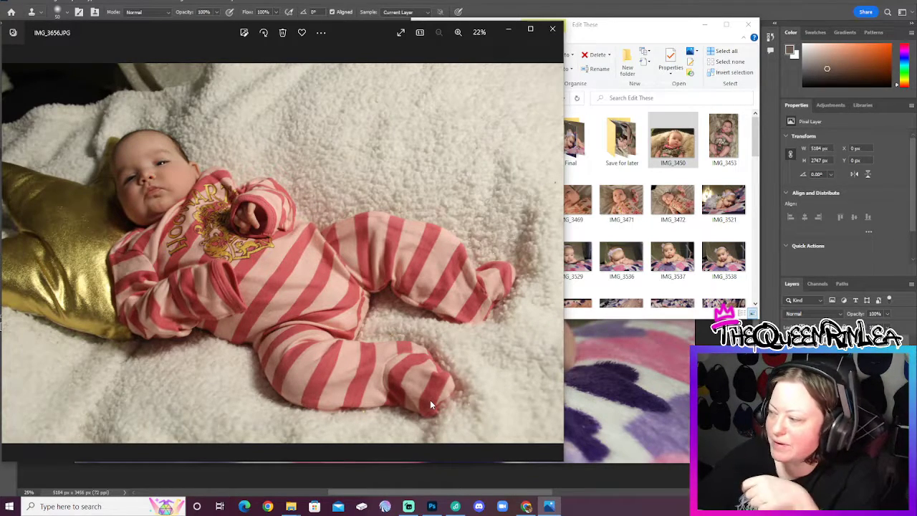
key("Right")
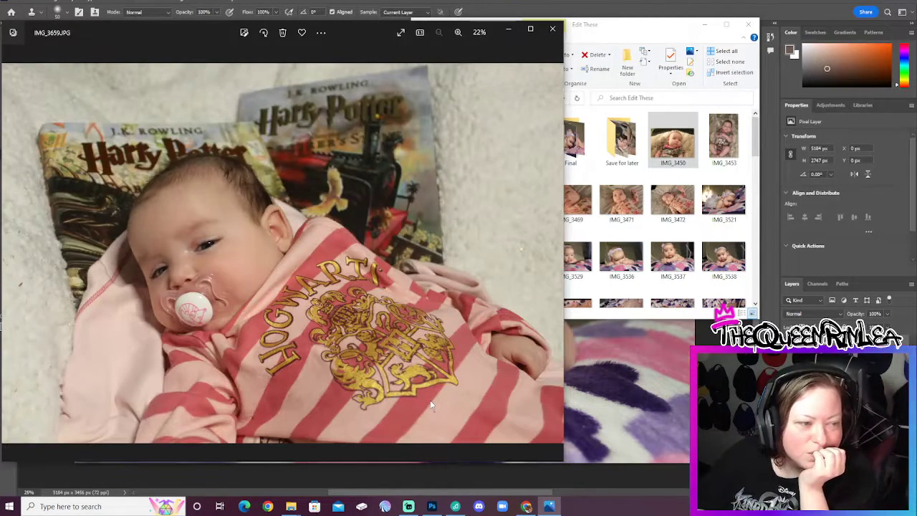
key("Right")
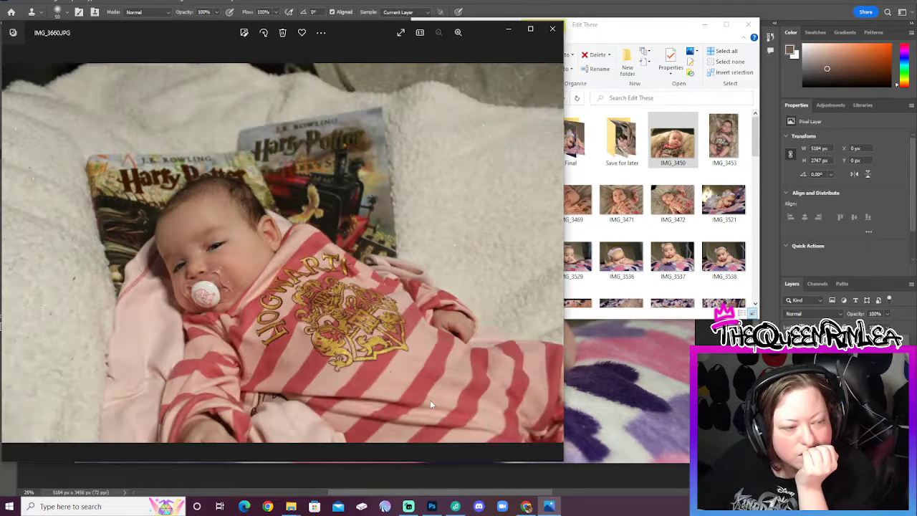
key("Right")
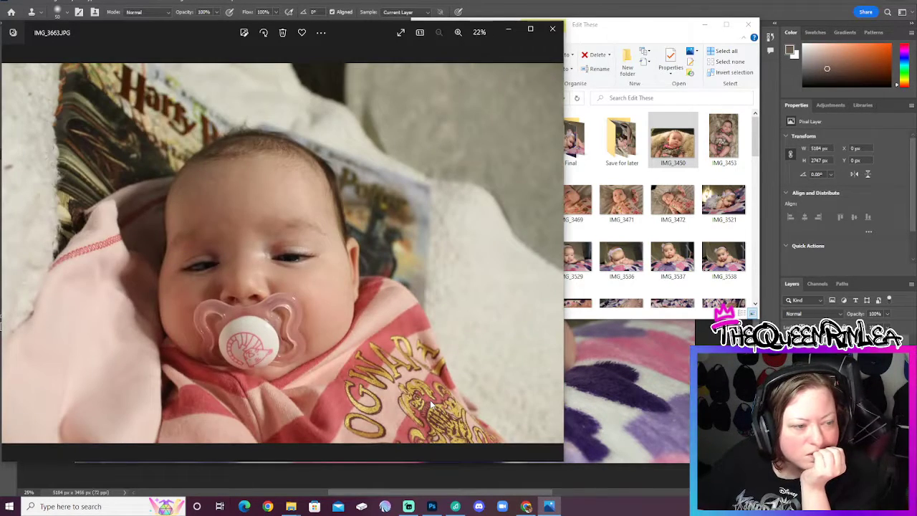
key("Right")
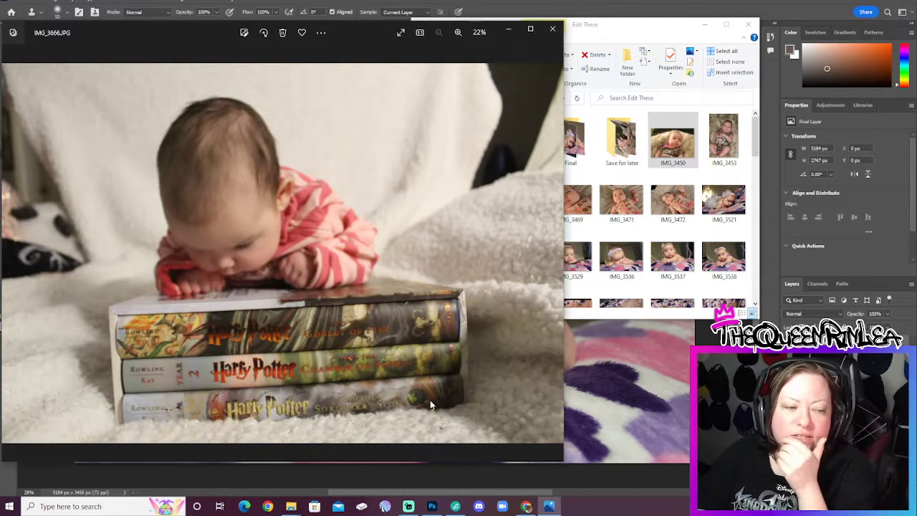
key("Right")
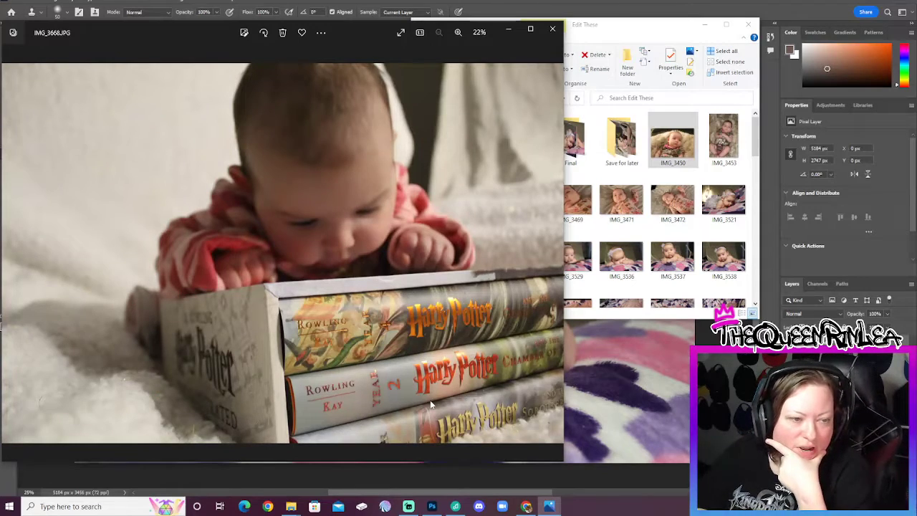
key("Right")
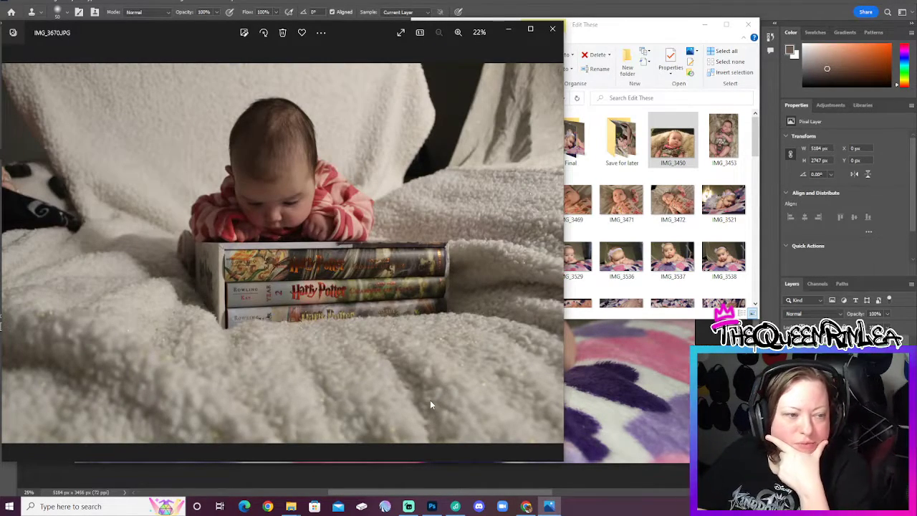
key("Right")
key("Right")
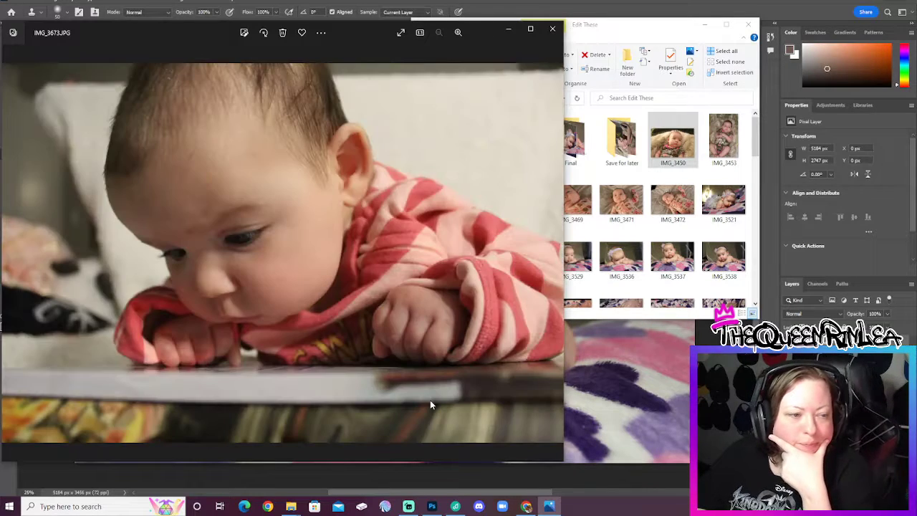
key("Right")
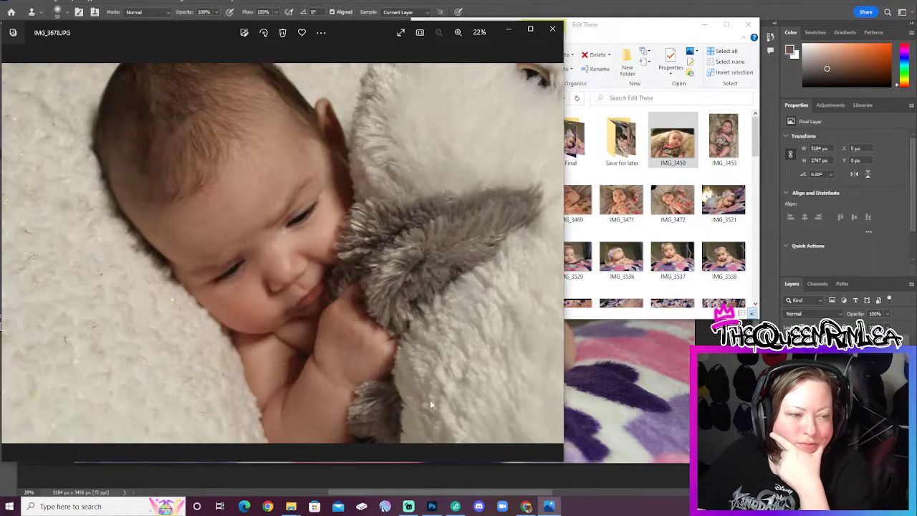
key("Right")
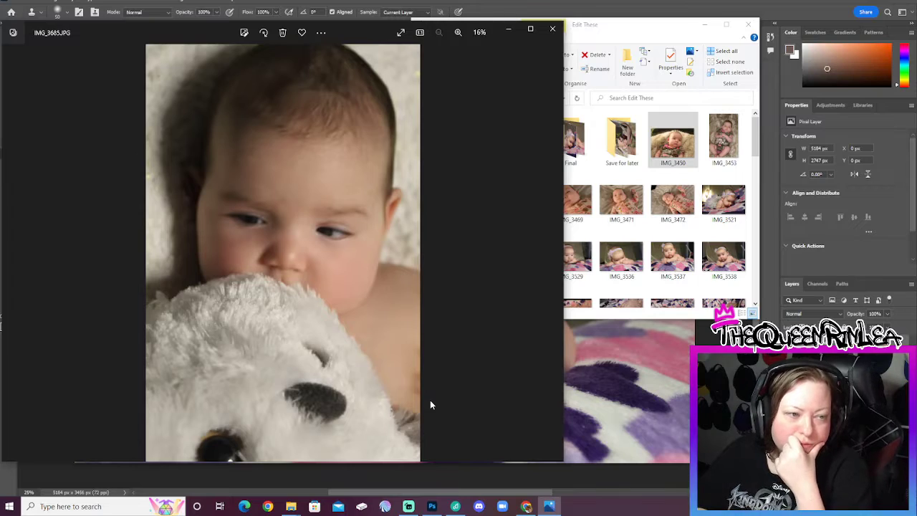
key("Right")
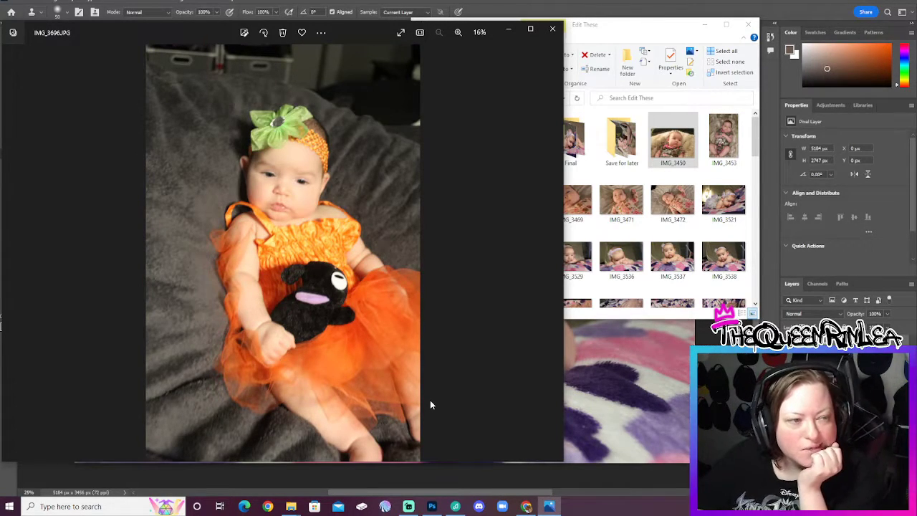
key("Right")
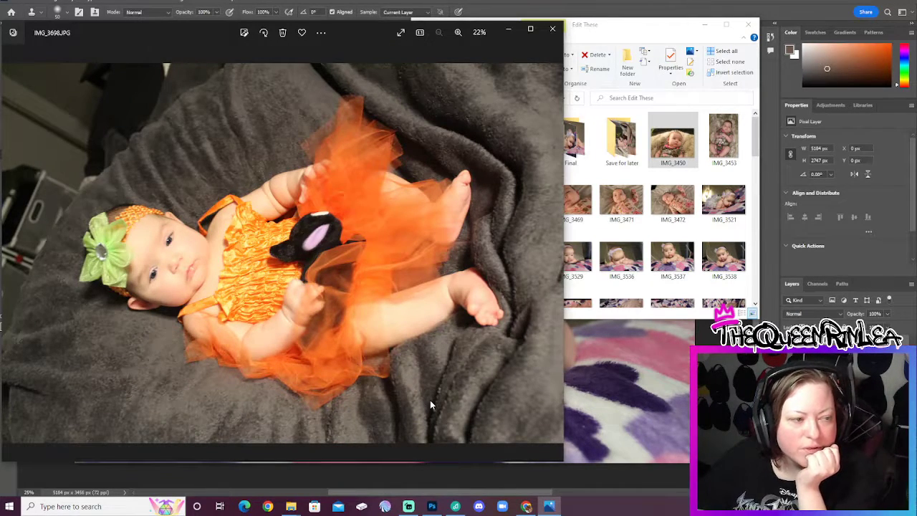
key("Right")
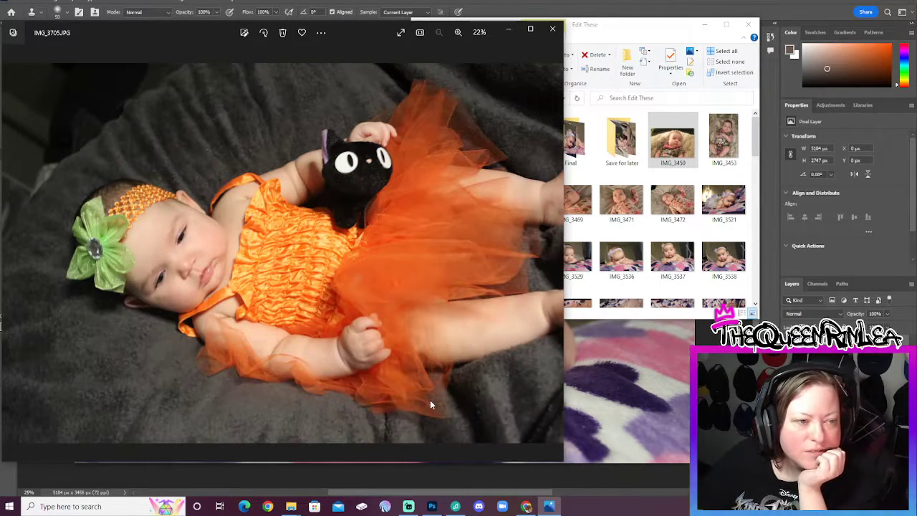
key("Right")
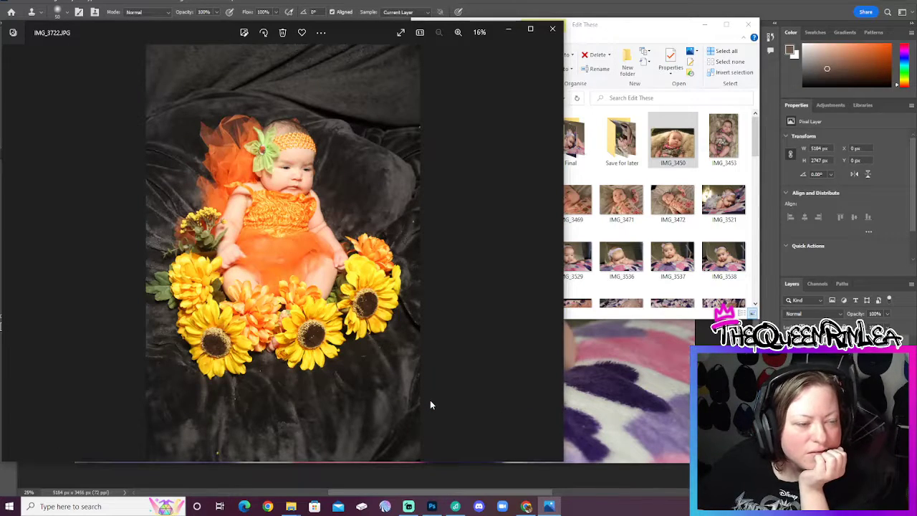
key("Right")
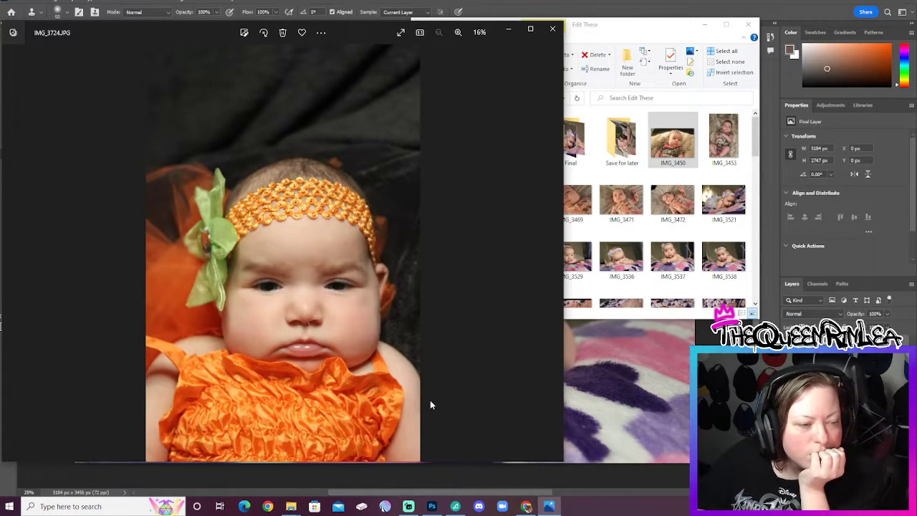
key("Right")
key("Left")
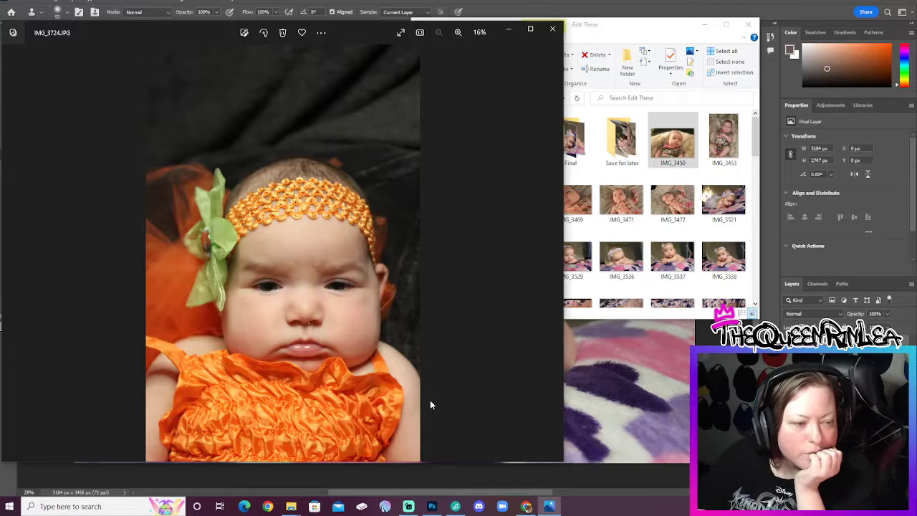
key("Right")
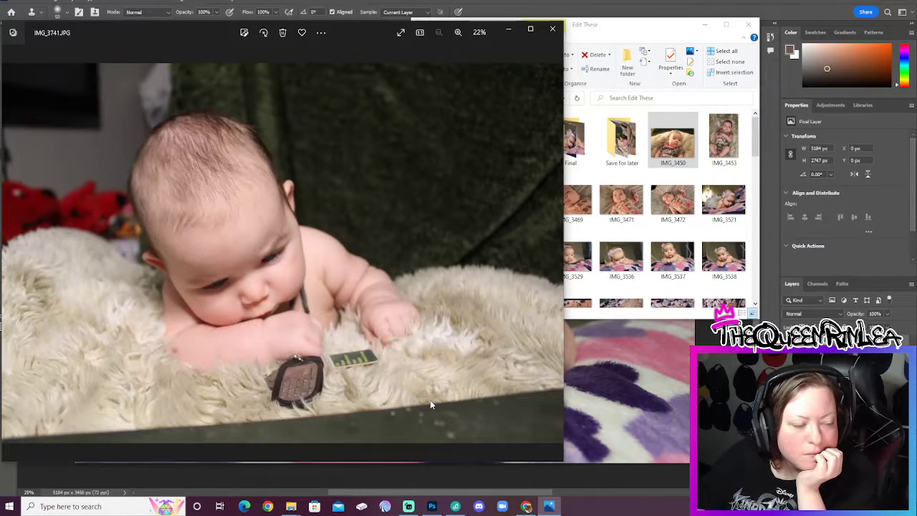
key("Right")
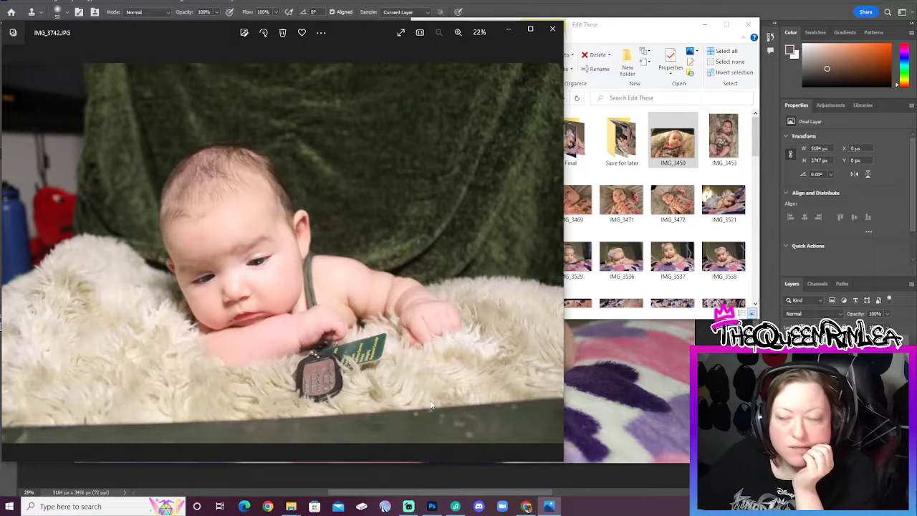
key("Right")
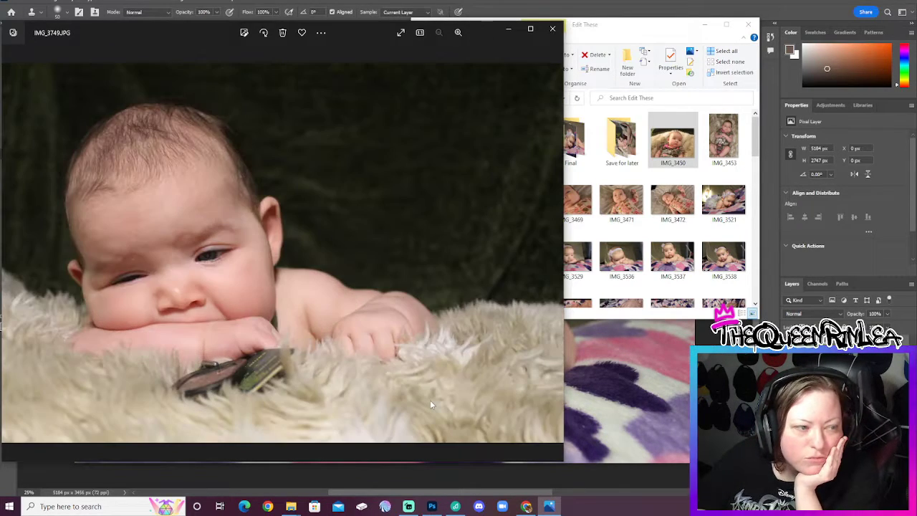
key("Right")
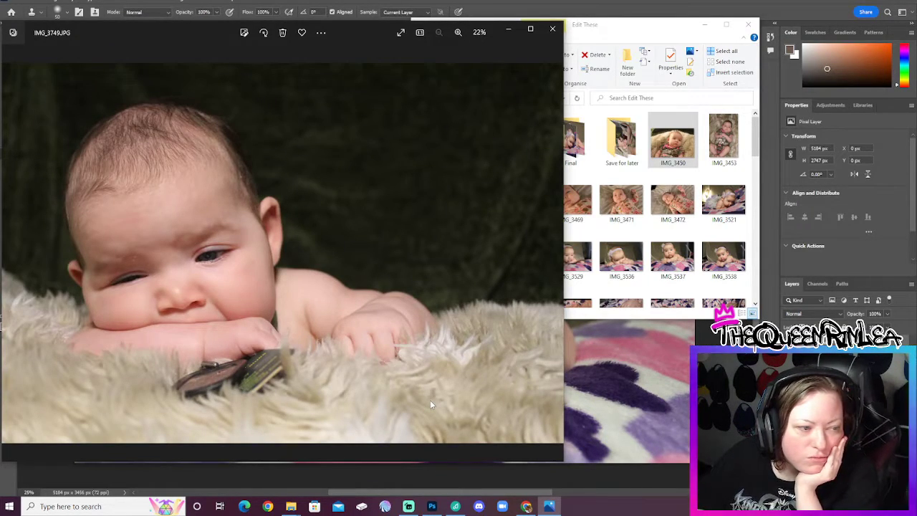
key("Right")
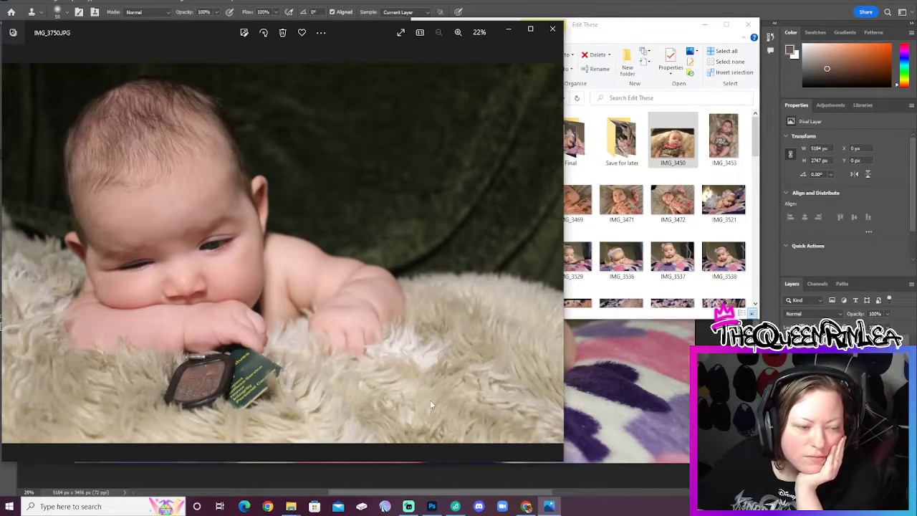
key("Right")
key("Right")
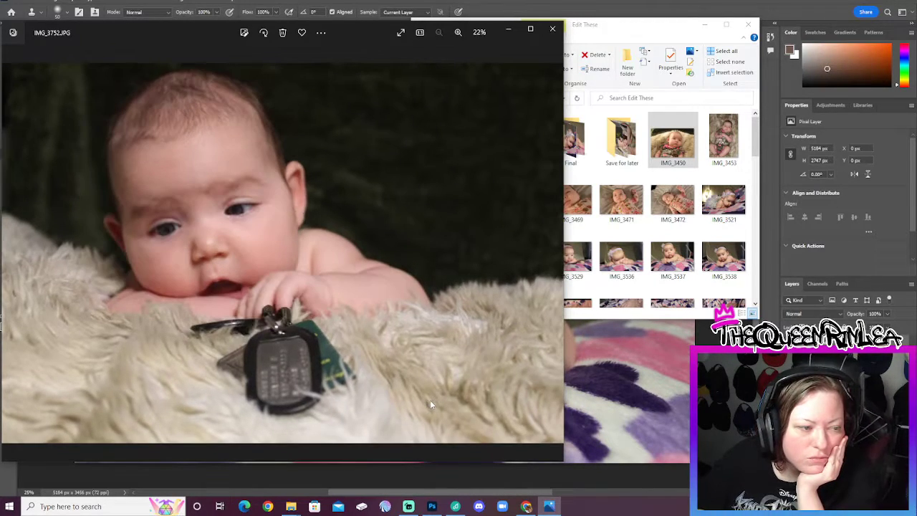
key("Right")
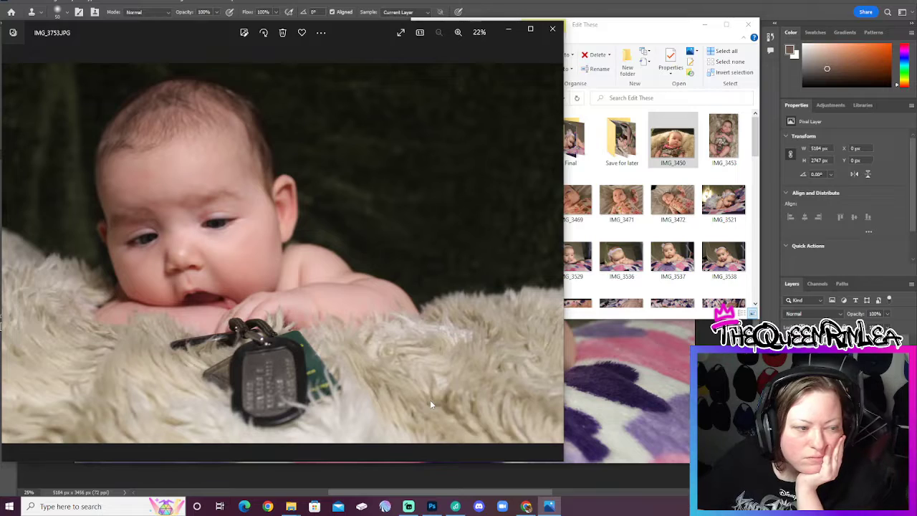
key("Right")
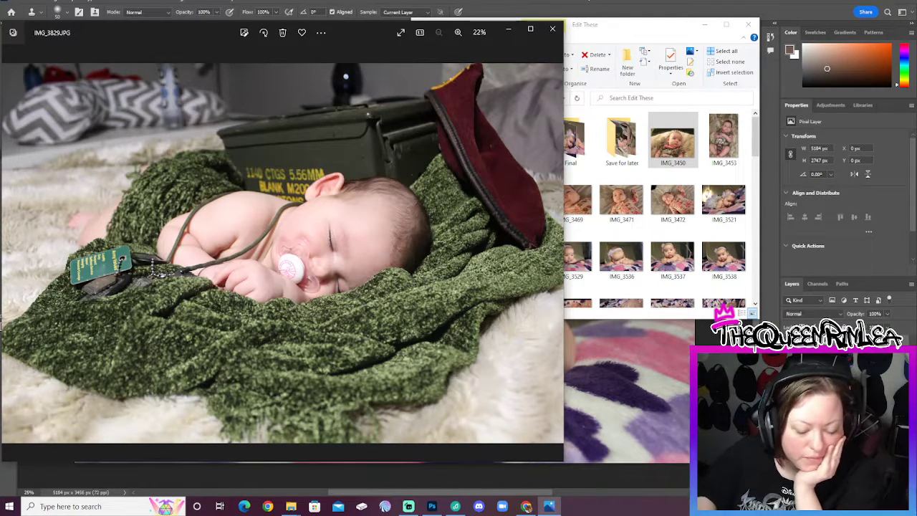
key("Right")
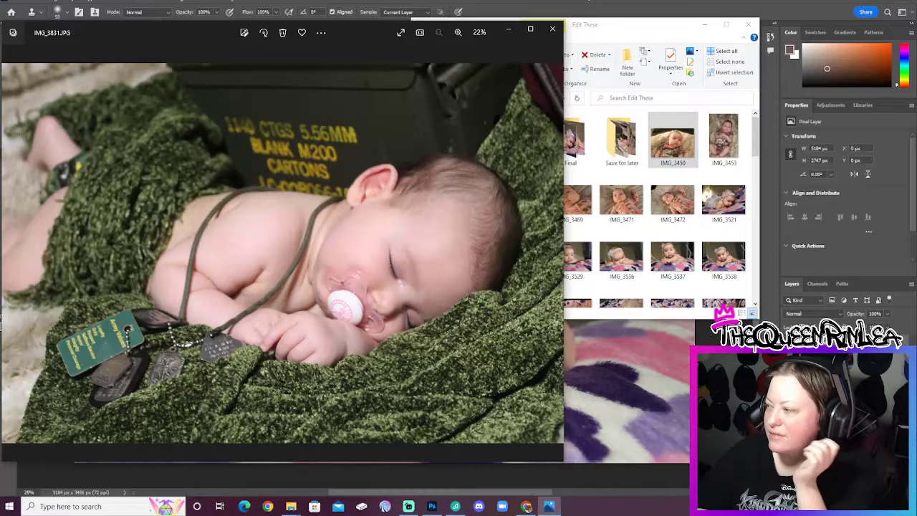
key("Right")
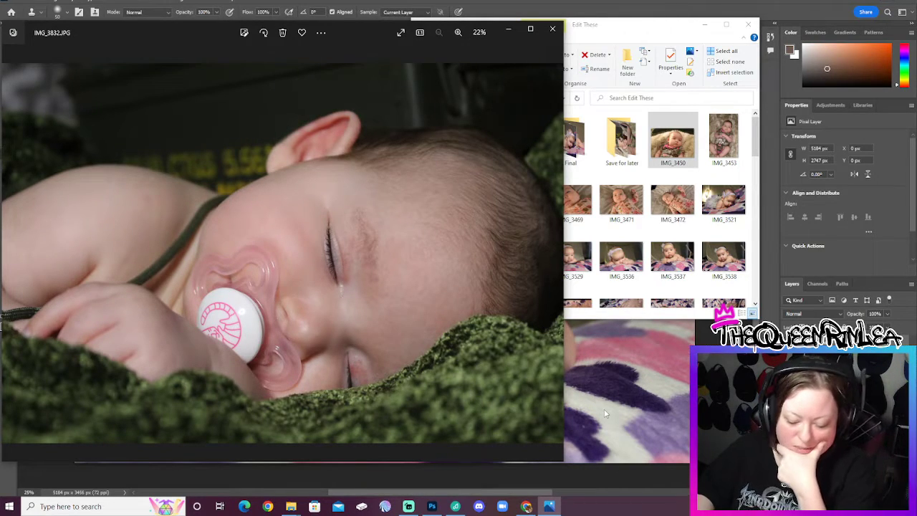
key("Right")
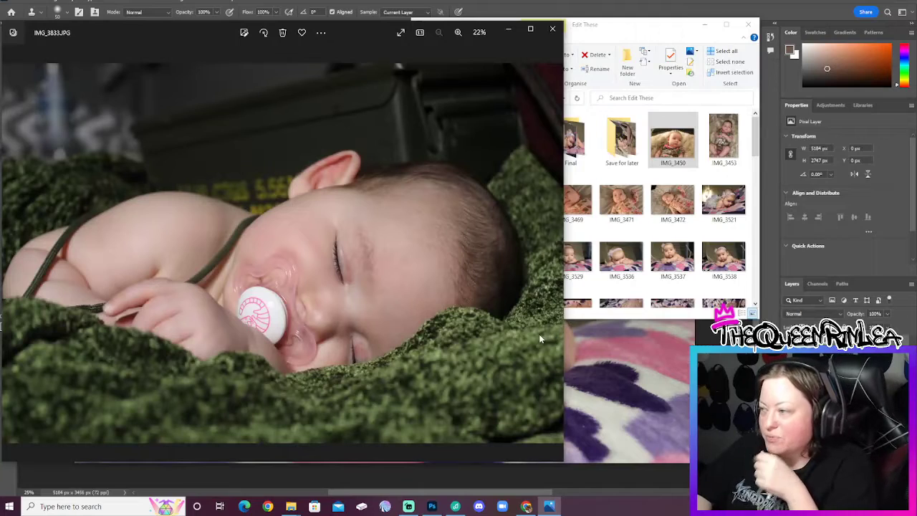
left_click(561, 30)
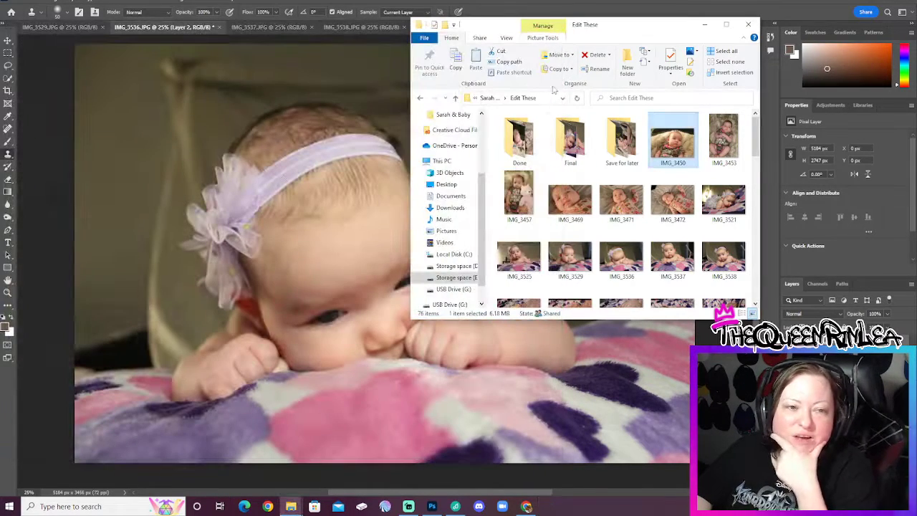
Open the Sort folder beside the Edit These folder and look through its photo thumbnails.
left_click(490, 100)
double_click(622, 140)
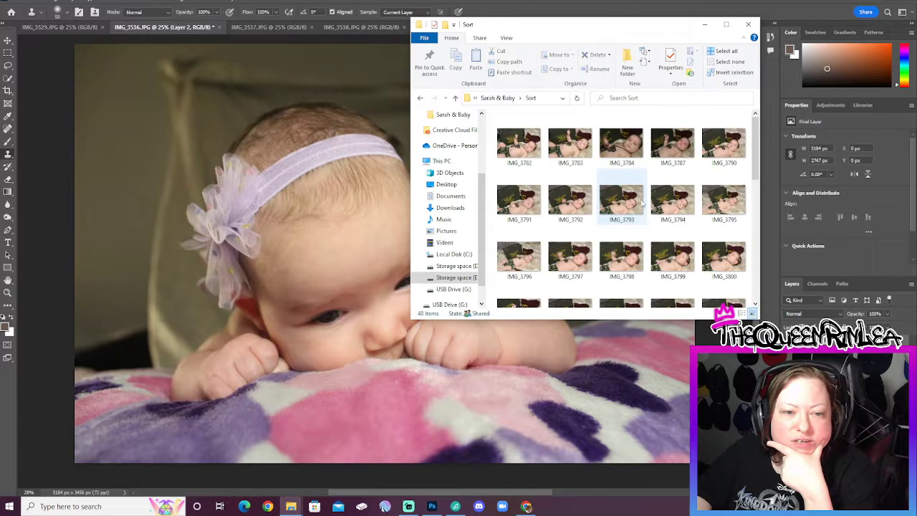
scroll(649, 212, "down", 3)
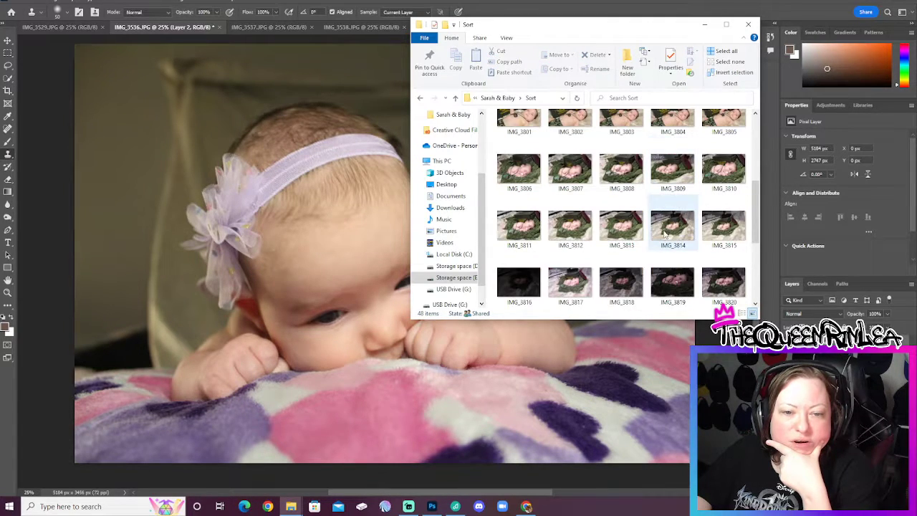
scroll(665, 233, "down", 3)
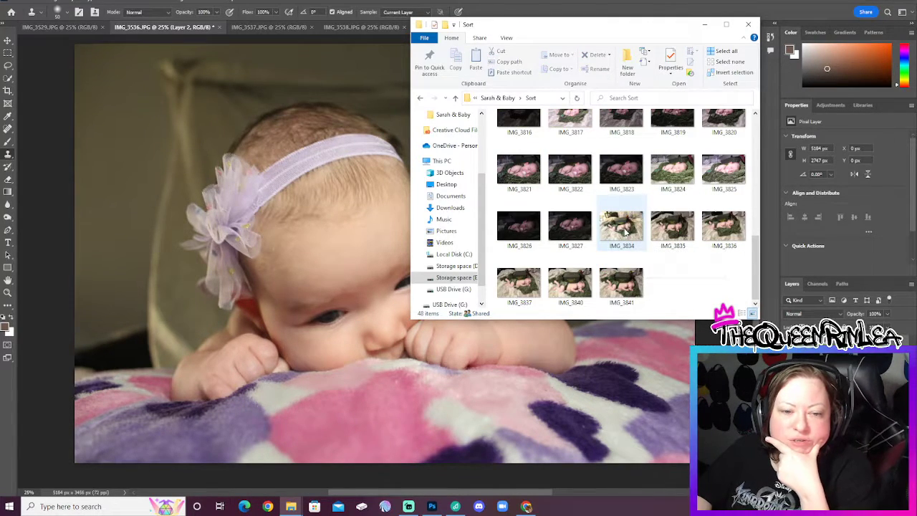
scroll(625, 231, "up", 10)
Return to the Edit These folder through its parent folder and glance over its contents.
left_click(505, 98)
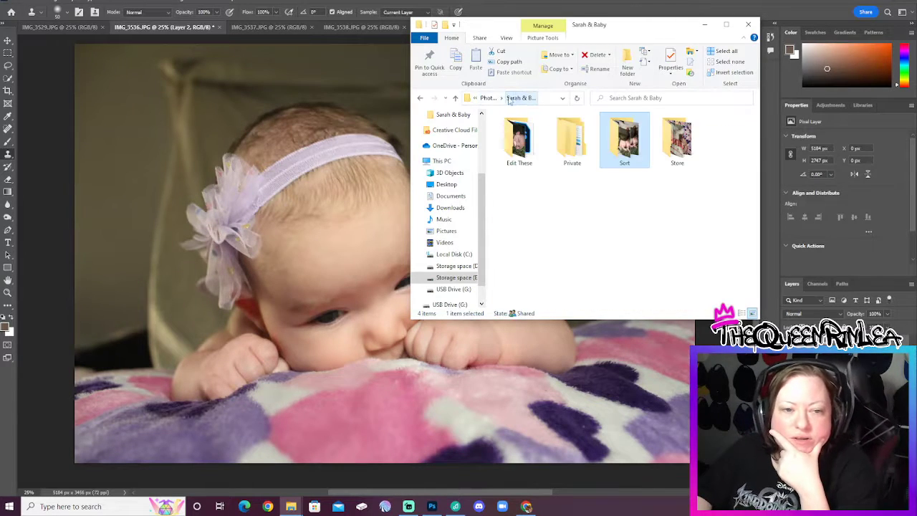
double_click(519, 139)
scroll(643, 154, "down", 2)
scroll(630, 147, "up", 2)
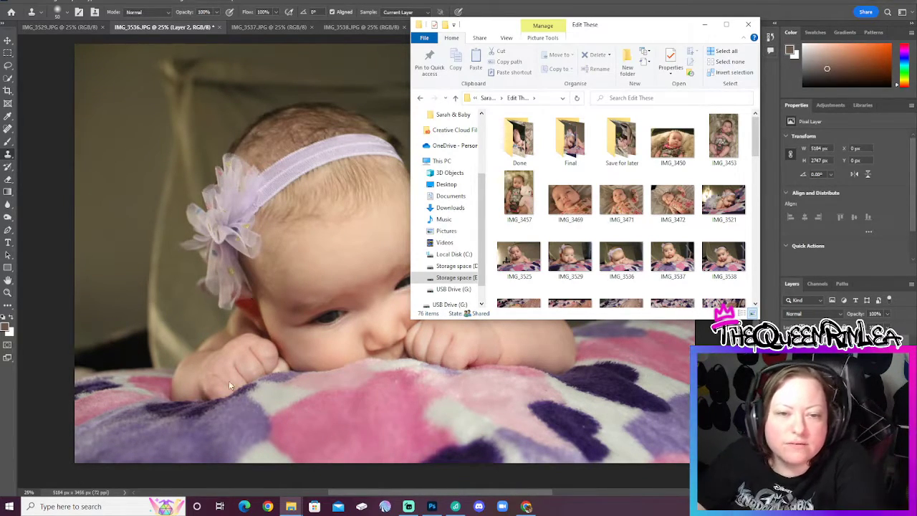
Look through all the photo thumbnails in the Edit These folder, from IMG_3450 to IMG_3833.
scroll(678, 257, "down", 10)
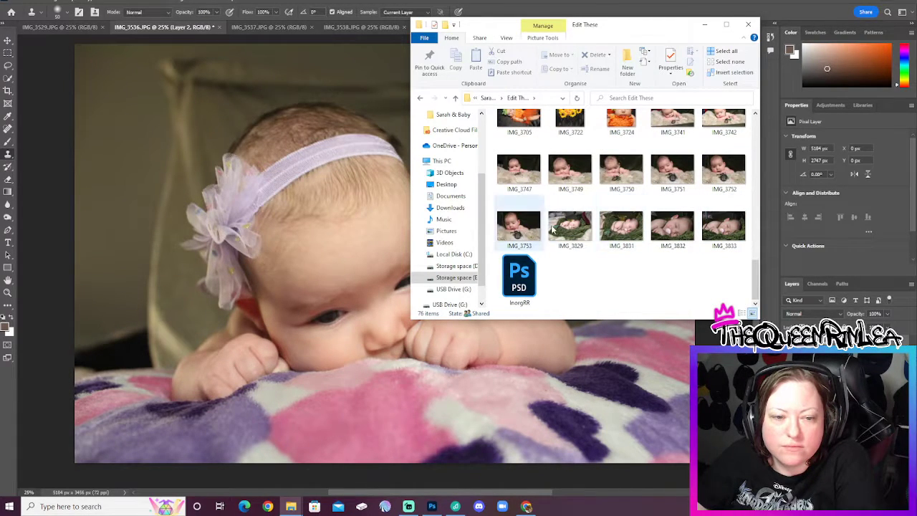
scroll(552, 228, "up", 5)
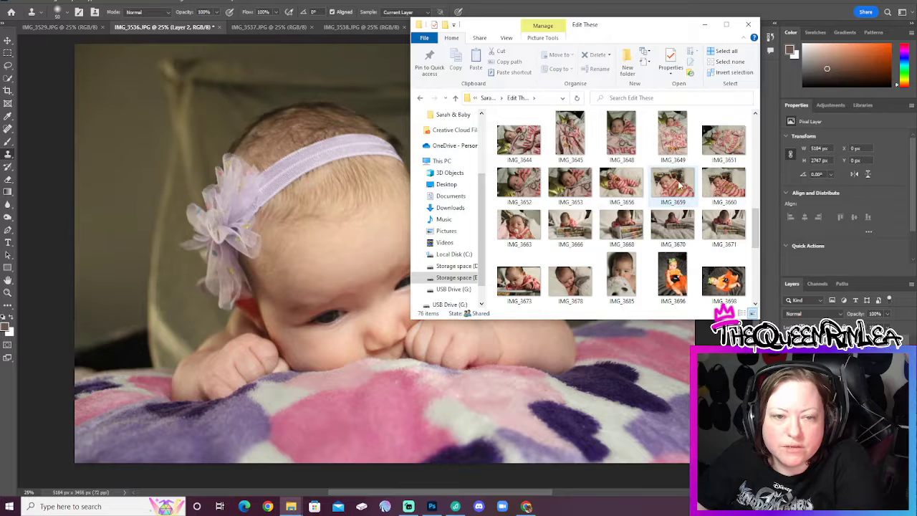
scroll(679, 185, "up", 3)
scroll(679, 185, "up", 3)
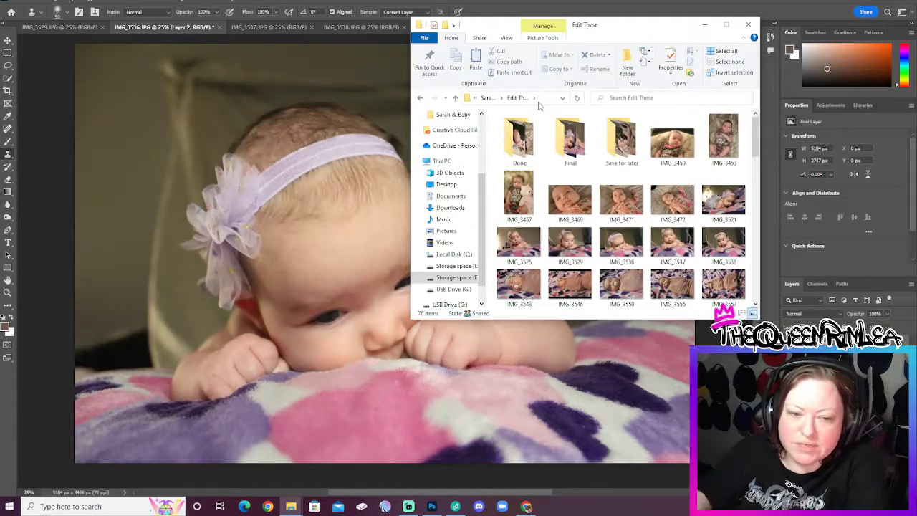
scroll(631, 276, "down", 2)
scroll(630, 276, "down", 5)
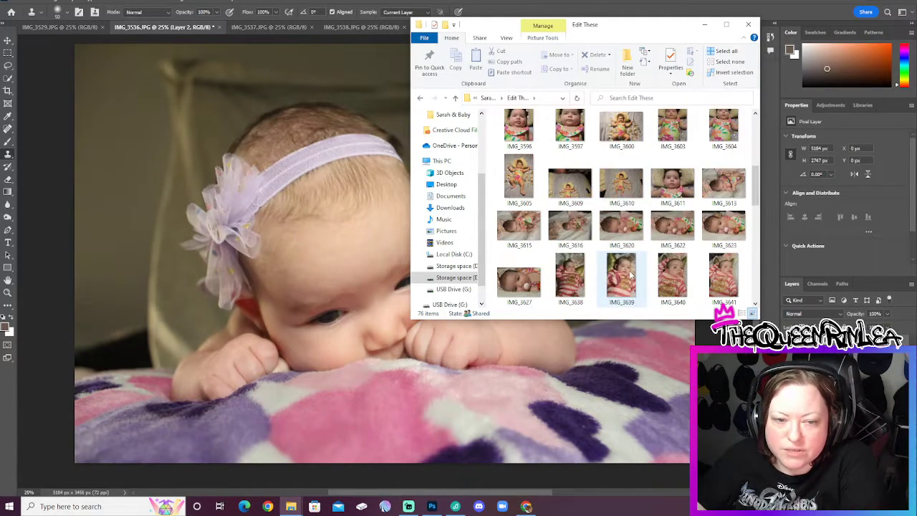
scroll(633, 266, "up", 8)
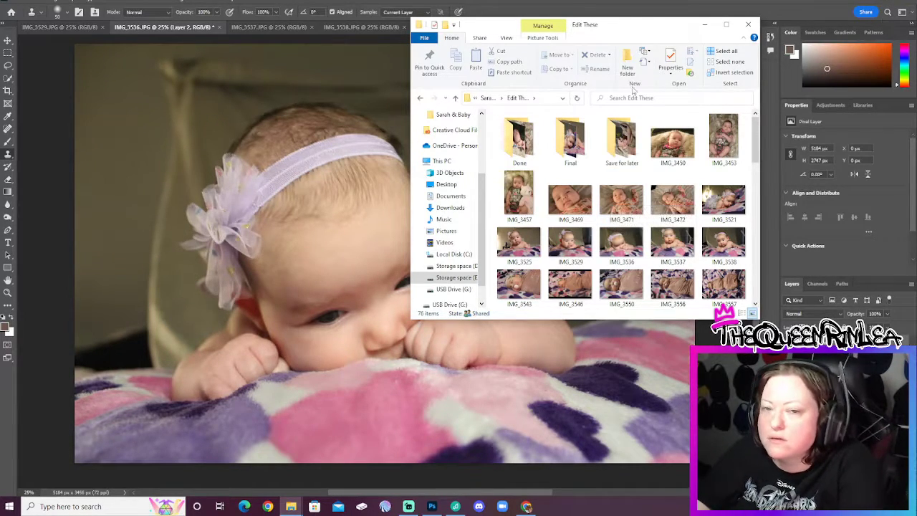
Close the Edit These folder window and bring up the open IMG_3529.JPG photo in Photoshop.
left_click(746, 27)
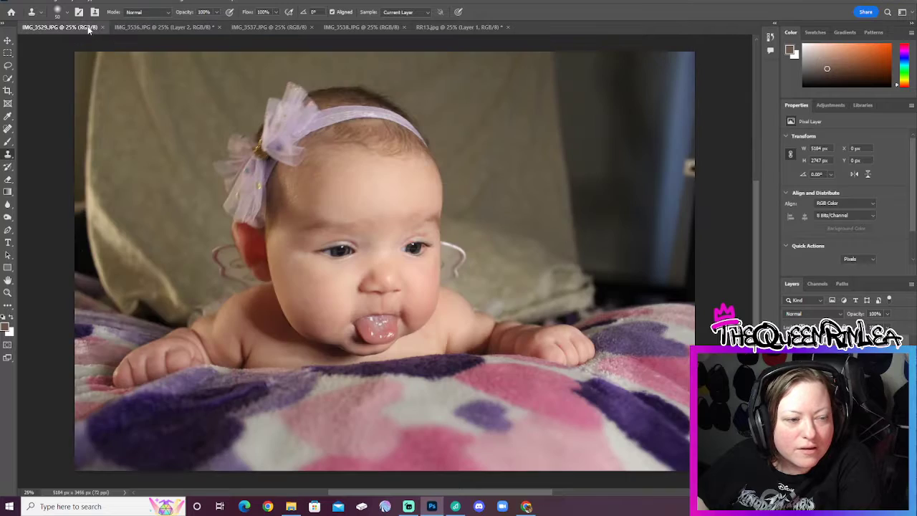
left_click(88, 26)
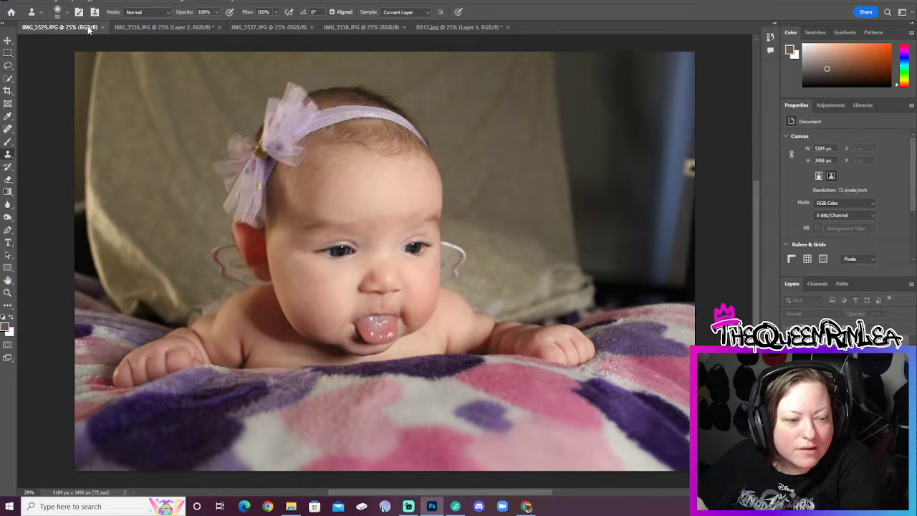